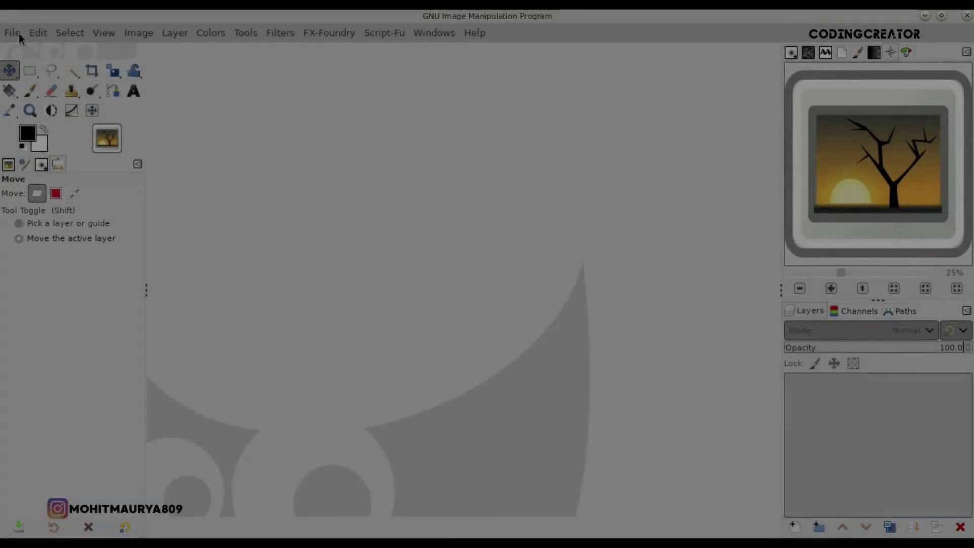
- Create a 2625 × 1745 px image at 300 ppi filled with transparency, and zoom to fit
{"action": "left_click", "coordinate": [16, 32]}
{"action": "left_click", "coordinate": [174, 55]}
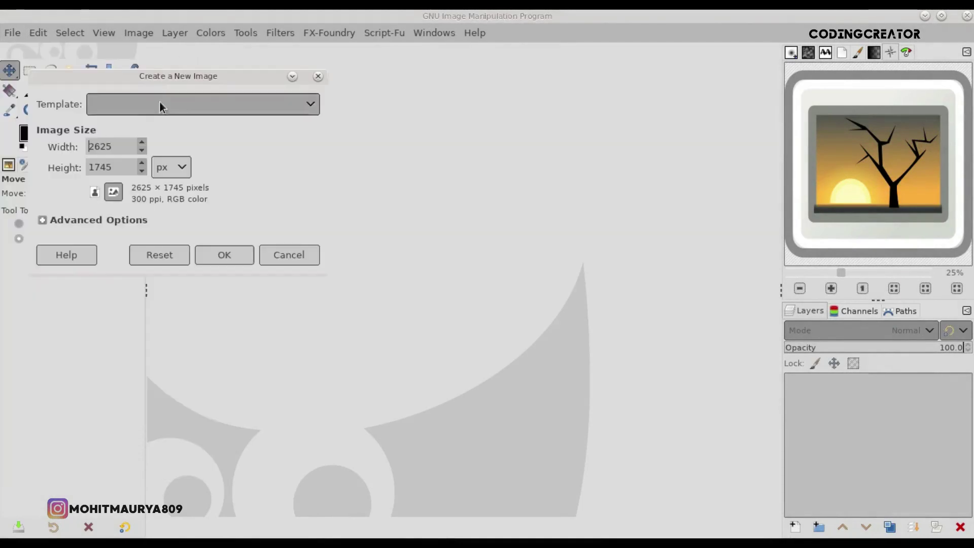
{"action": "left_click", "coordinate": [111, 220]}
{"action": "left_click", "coordinate": [151, 233]}
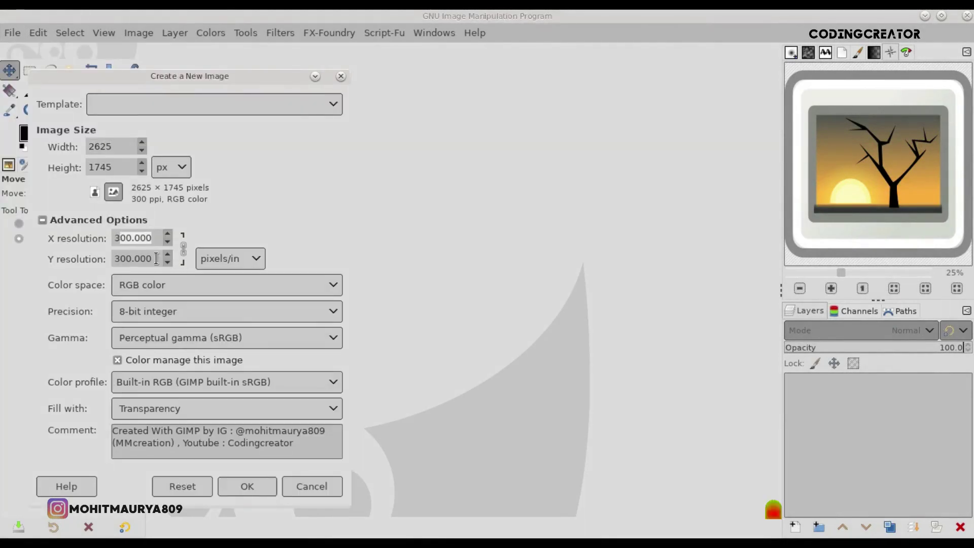
{"action": "left_click", "coordinate": [259, 483]}
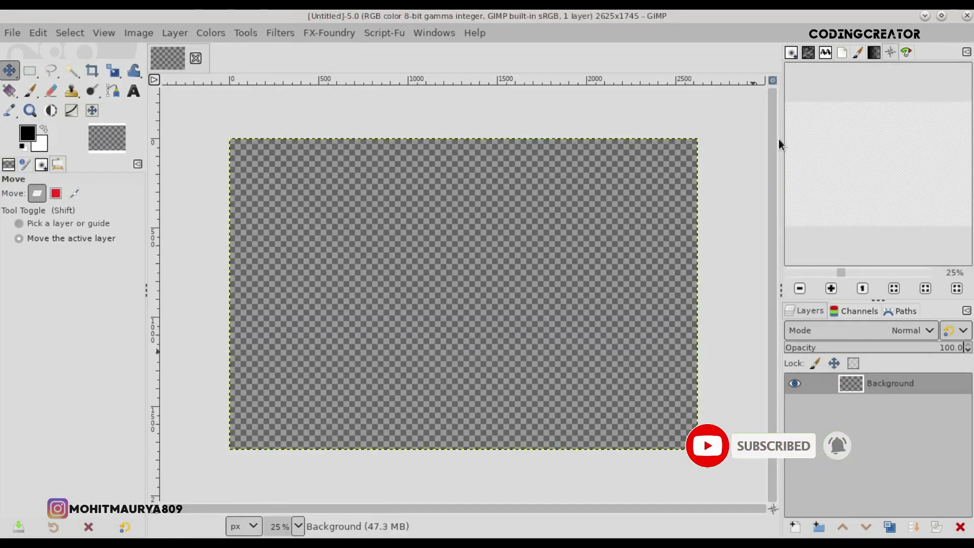
{"action": "left_click", "coordinate": [773, 80]}
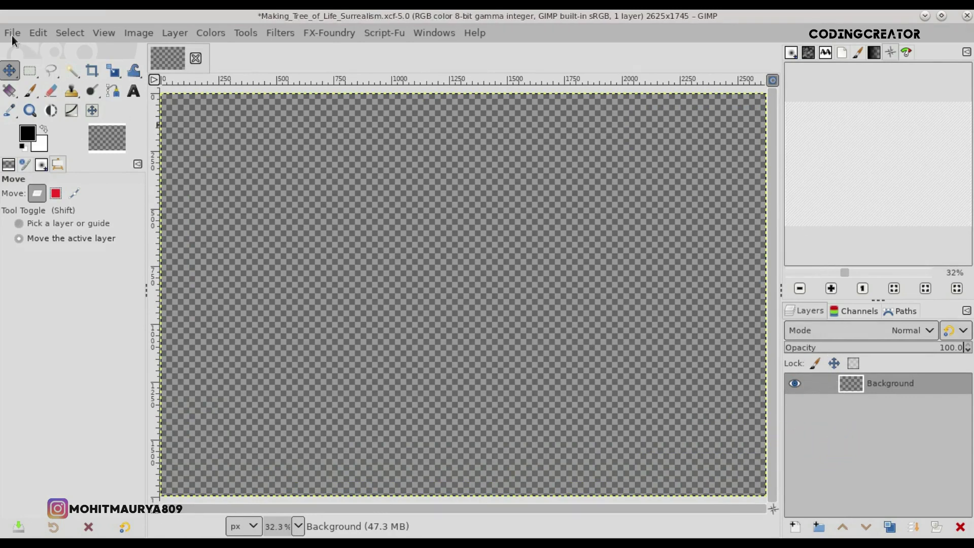
- Open shanghai_7_by_almudena_stock_d1bhc5v.jpg as a layer above Background
{"action": "left_click", "coordinate": [12, 33]}
{"action": "left_click", "coordinate": [132, 113]}
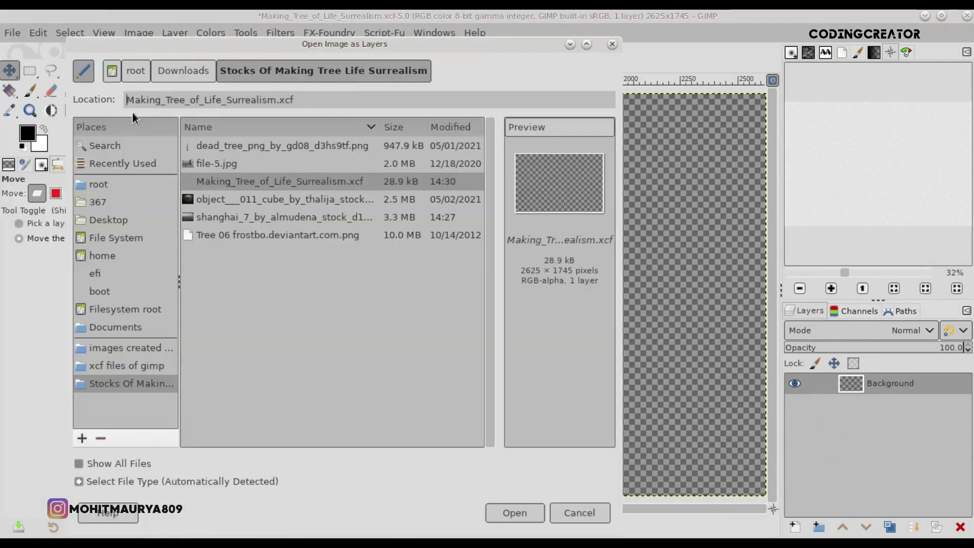
{"action": "left_click", "coordinate": [255, 216]}
{"action": "left_click", "coordinate": [496, 506]}
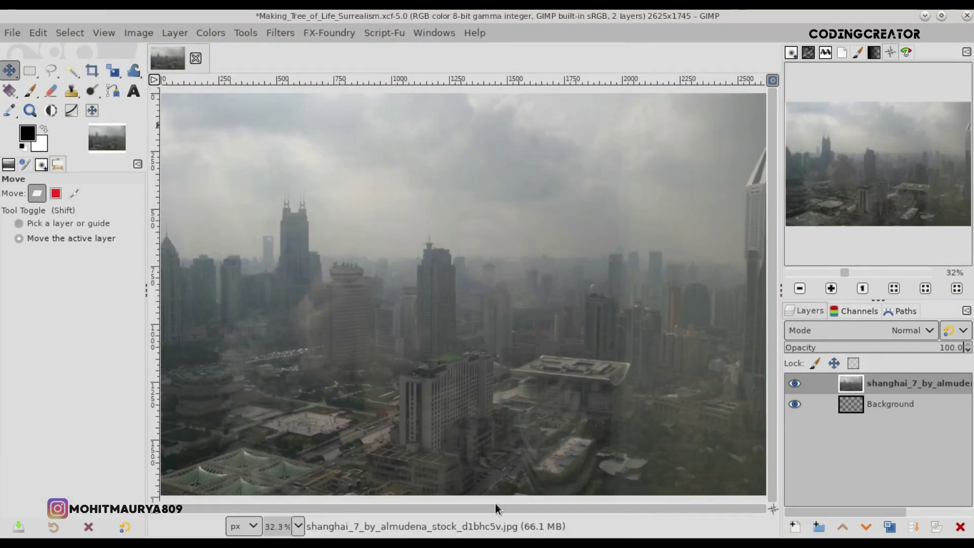
{"action": "scroll", "coordinate": [510, 350], "scroll_direction": "down", "scroll_amount": 2, "text": "ctrl"}
{"action": "scroll", "coordinate": [487, 350], "scroll_direction": "up", "scroll_amount": 1, "text": "ctrl"}
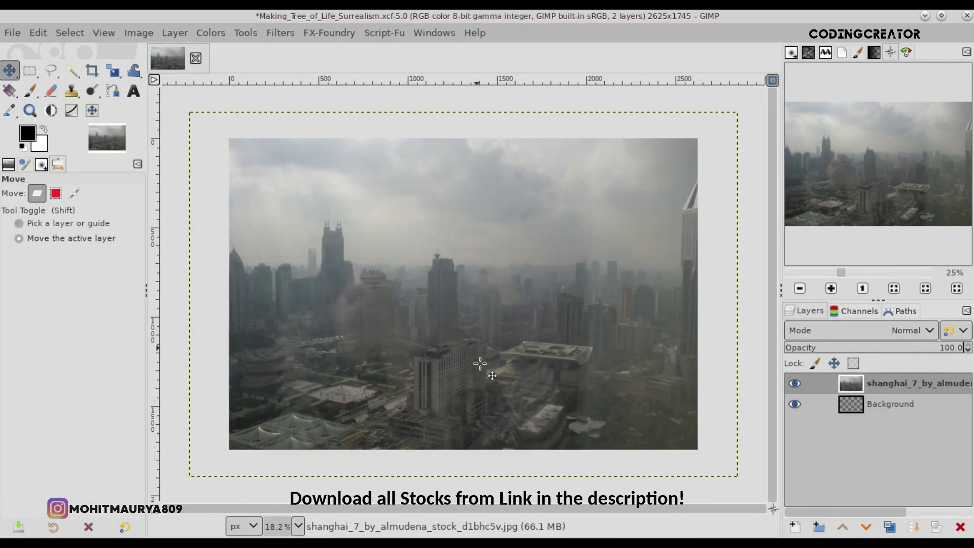
- Add an alpha channel to the skyline layer and scale it to 2625 × 1745 px
{"action": "right_click", "coordinate": [848, 385]}
{"action": "left_click", "coordinate": [777, 455]}
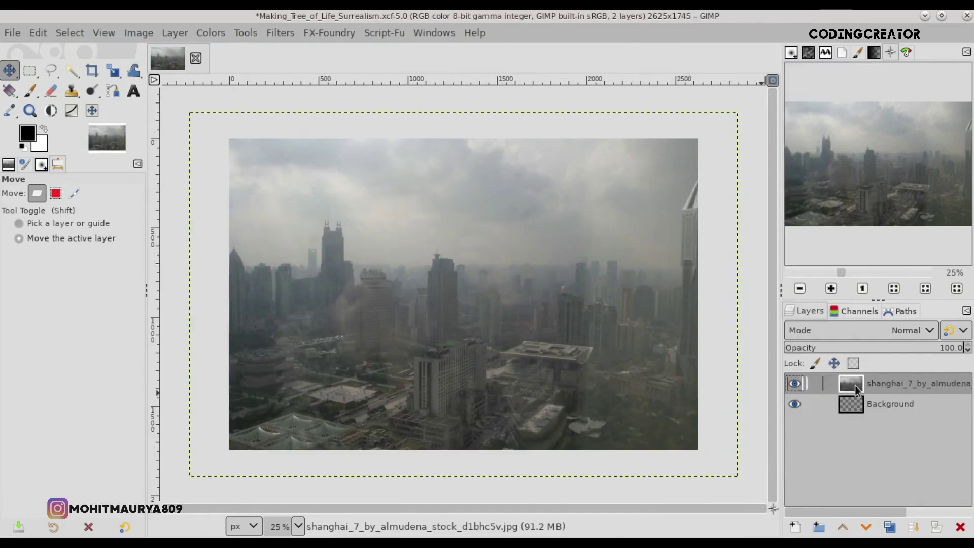
{"action": "left_click", "coordinate": [113, 79]}
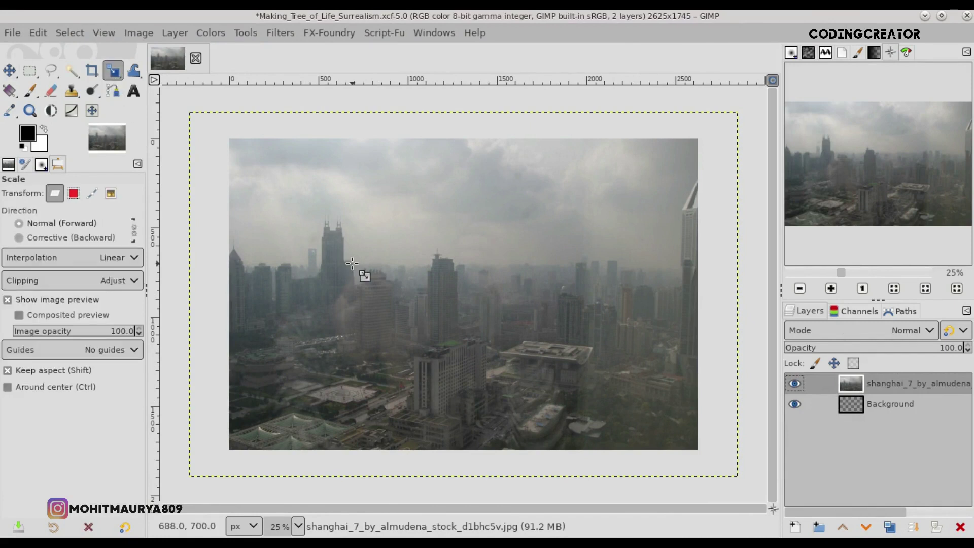
{"action": "left_click", "coordinate": [363, 274]}
{"action": "left_click", "coordinate": [731, 104]}
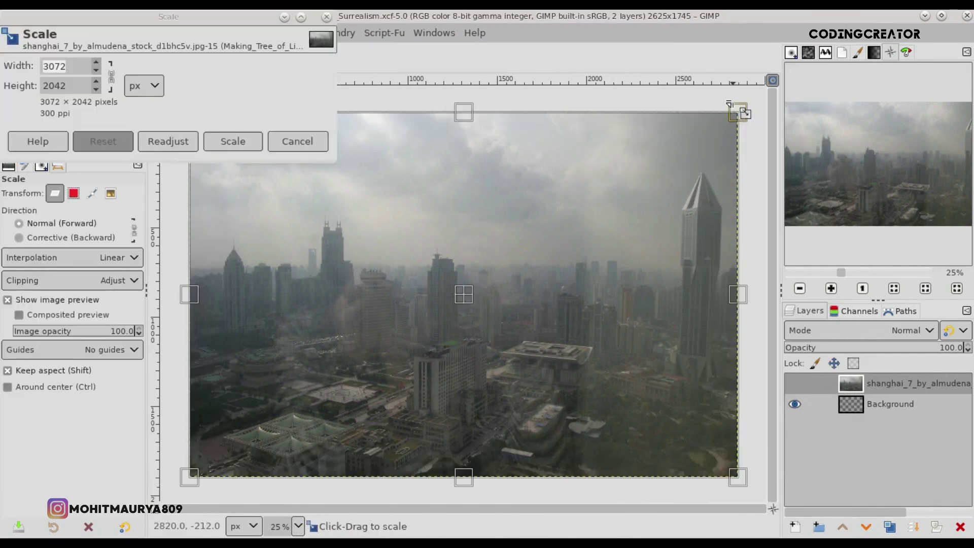
{"action": "left_click_drag", "start_coordinate": [739, 114], "coordinate": [699, 141]}
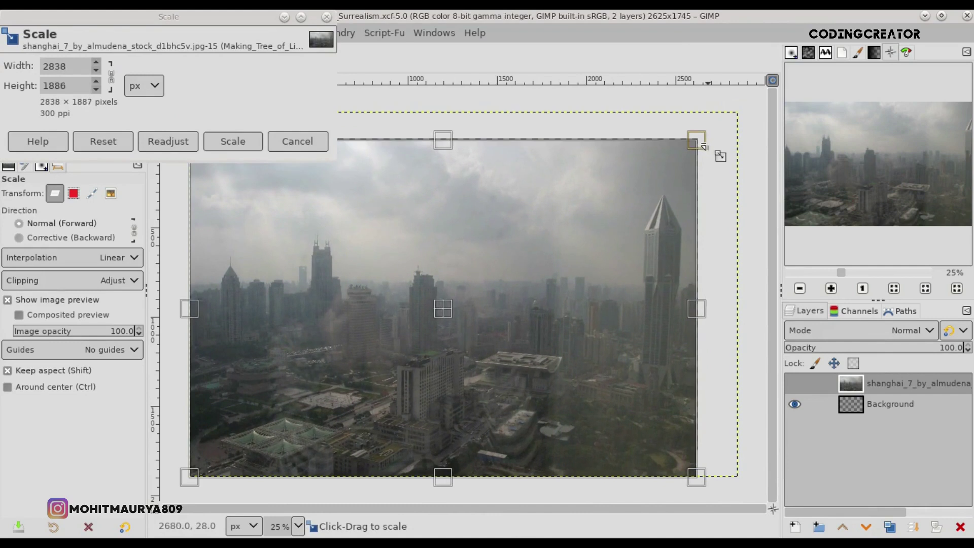
{"action": "left_click_drag", "start_coordinate": [200, 475], "coordinate": [233, 444]}
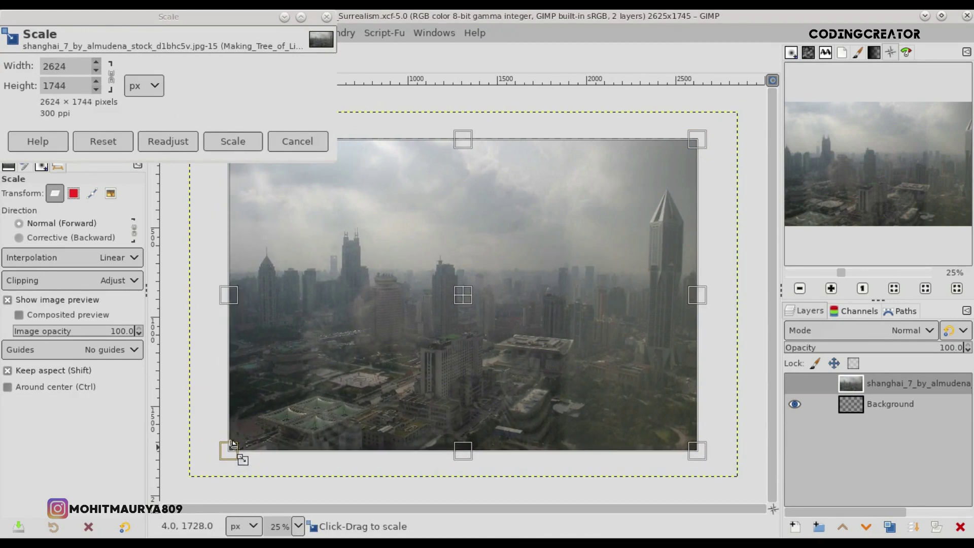
{"action": "left_click", "coordinate": [99, 62]}
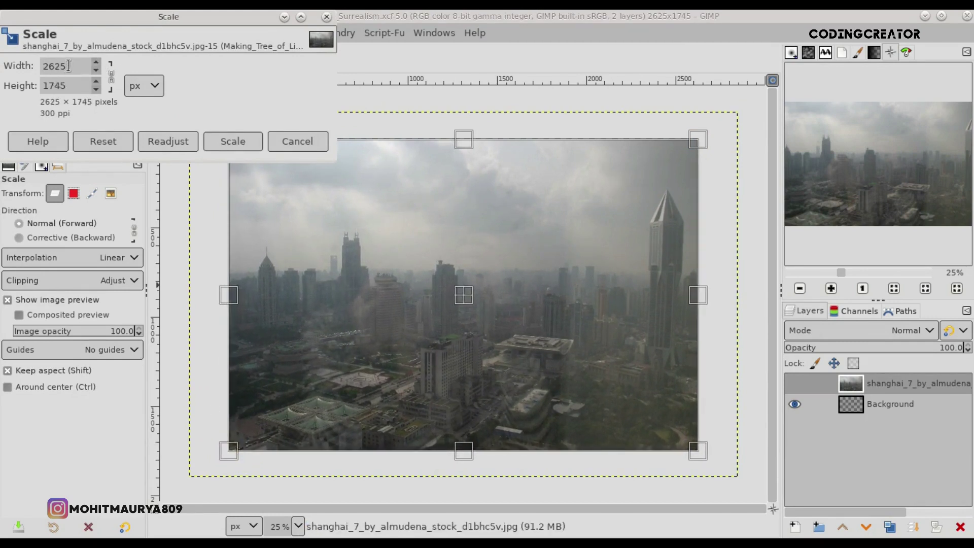
{"action": "left_click", "coordinate": [73, 84]}
{"action": "left_click", "coordinate": [224, 145]}
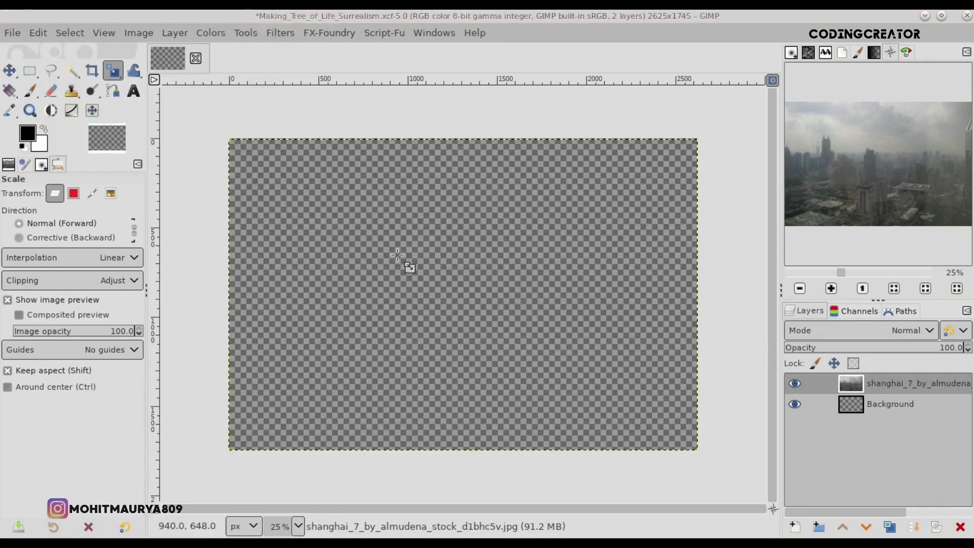
- Align the scaled skyline layer with the canvas edges and inspect its borders at 100%
{"action": "left_click", "coordinate": [103, 33]}
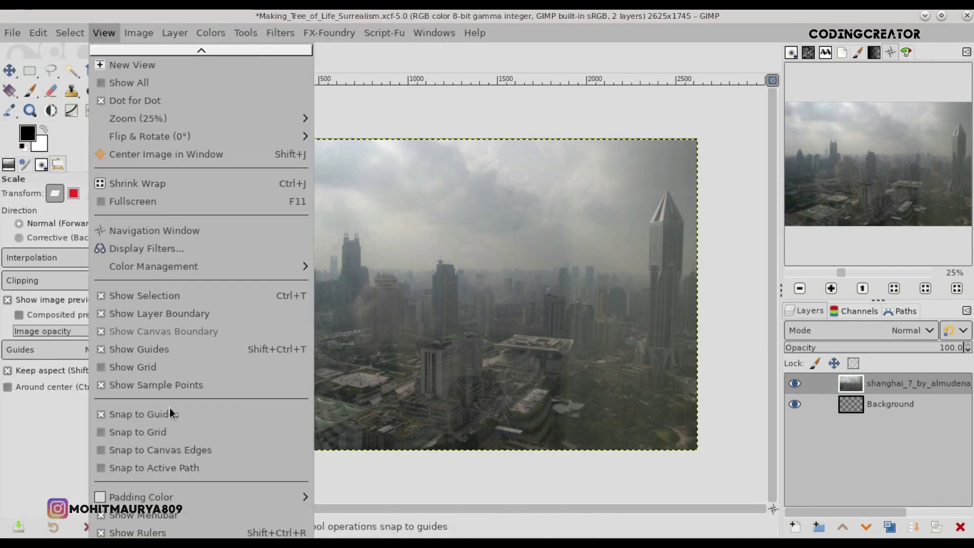
{"action": "left_click", "coordinate": [181, 454]}
{"action": "left_click", "coordinate": [410, 388]}
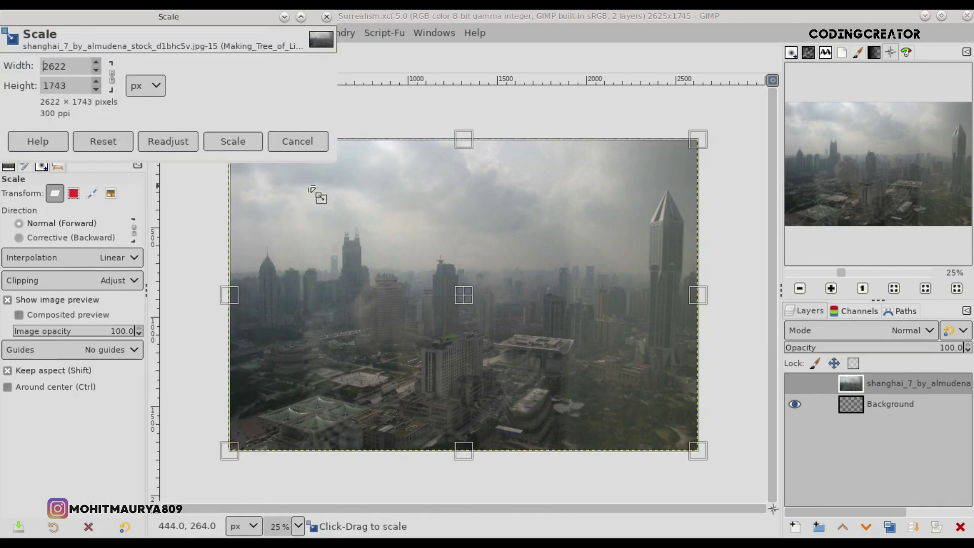
{"action": "left_click", "coordinate": [296, 141]}
{"action": "left_click", "coordinate": [10, 70]}
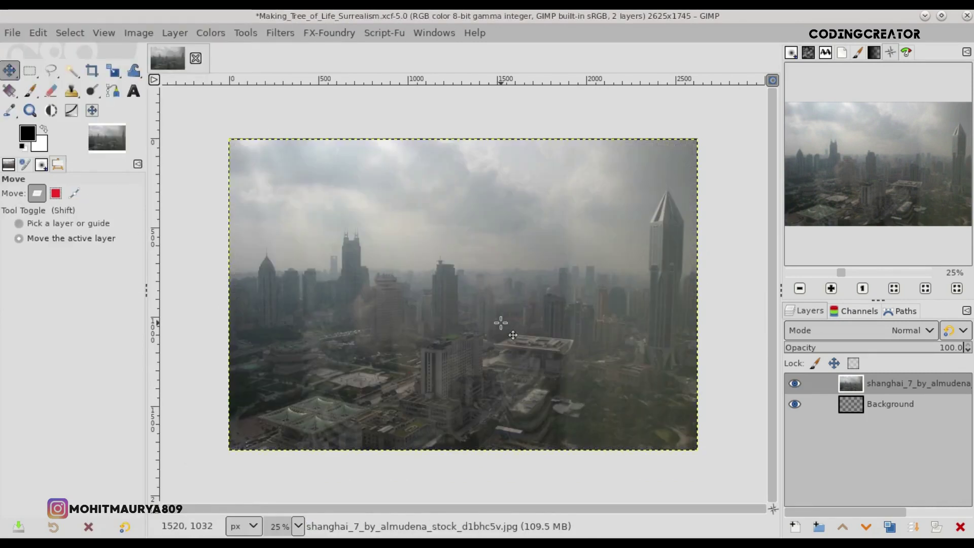
{"action": "left_click_drag", "start_coordinate": [500, 321], "coordinate": [501, 315]}
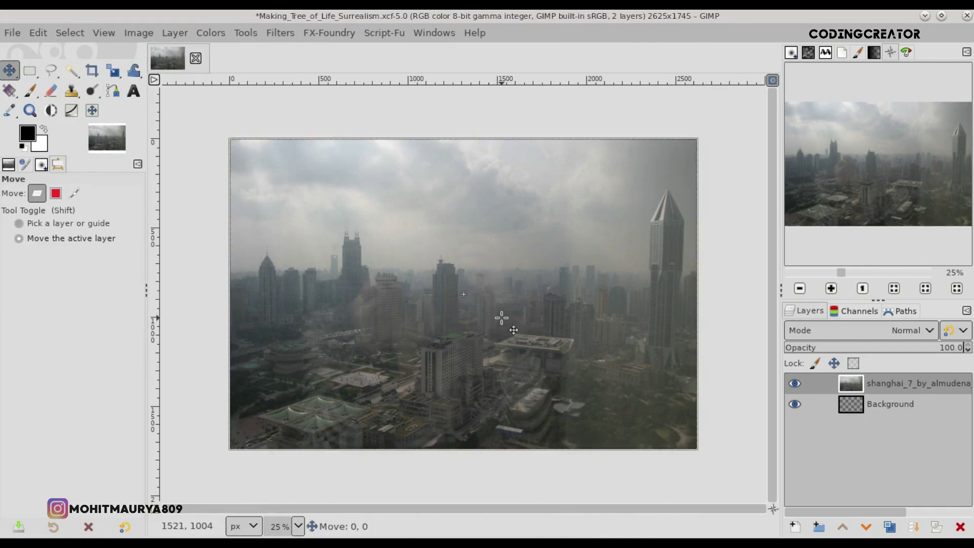
{"action": "key", "text": "1"}
{"action": "scroll", "coordinate": [501, 317], "scroll_direction": "up", "scroll_amount": 3}
{"action": "mouse_move", "coordinate": [508, 503]}
{"action": "left_mouse_down"}
{"action": "mouse_move", "coordinate": [799, 516]}
{"action": "mouse_move", "coordinate": [591, 464]}
{"action": "left_mouse_up"}
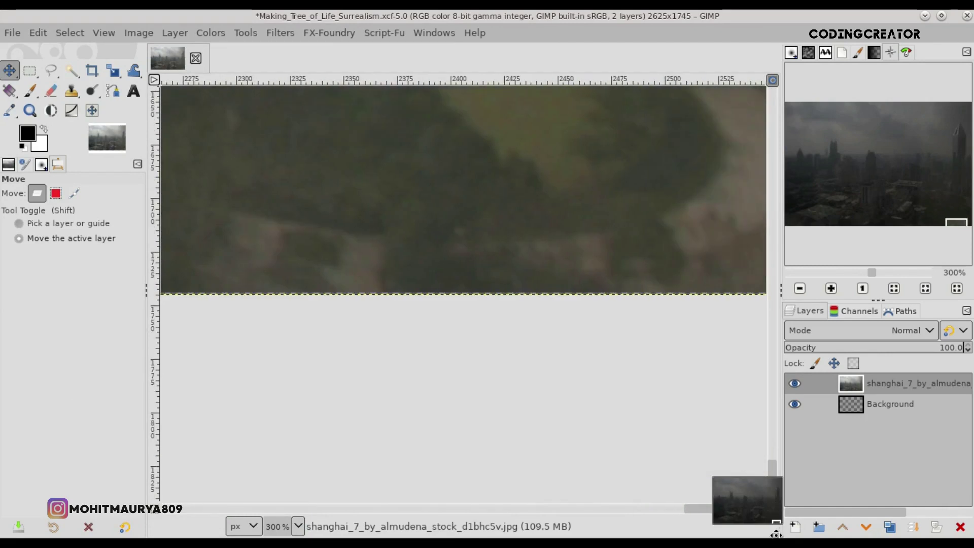
{"action": "mouse_move", "coordinate": [772, 509]}
{"action": "left_mouse_down"}
{"action": "mouse_move", "coordinate": [794, 506]}
{"action": "mouse_move", "coordinate": [809, 525]}
{"action": "mouse_move", "coordinate": [771, 413]}
{"action": "left_mouse_up"}
{"action": "key", "text": "shift+ctrl+j"}
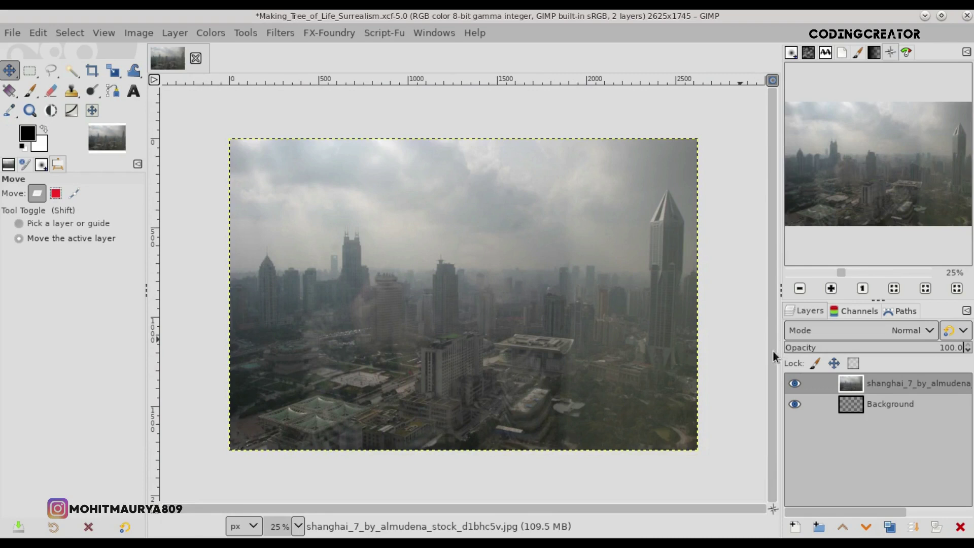
- Fit the skyline layer to the image size and save the file
{"action": "left_click", "coordinate": [771, 81]}
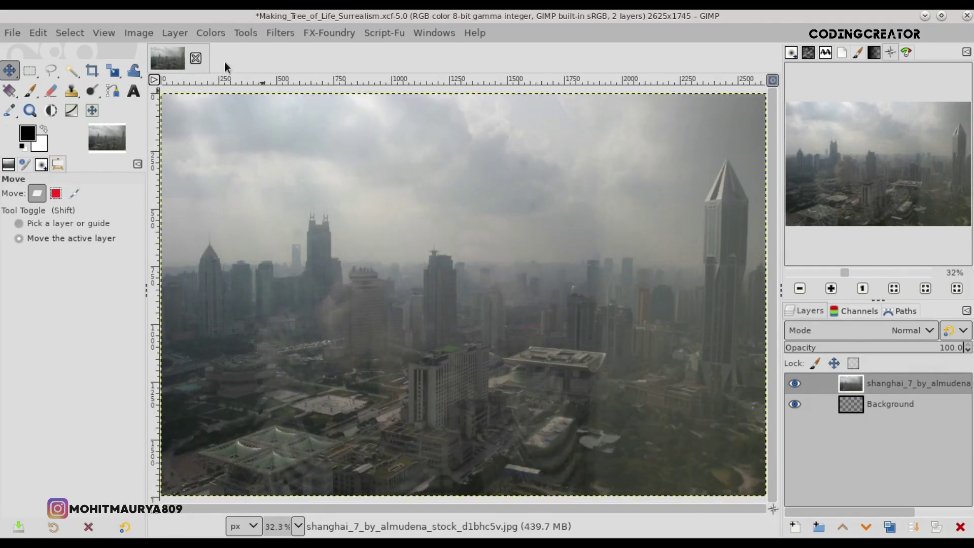
{"action": "left_click", "coordinate": [177, 33]}
{"action": "left_click", "coordinate": [234, 278]}
{"action": "key", "text": "ctrl+s"}
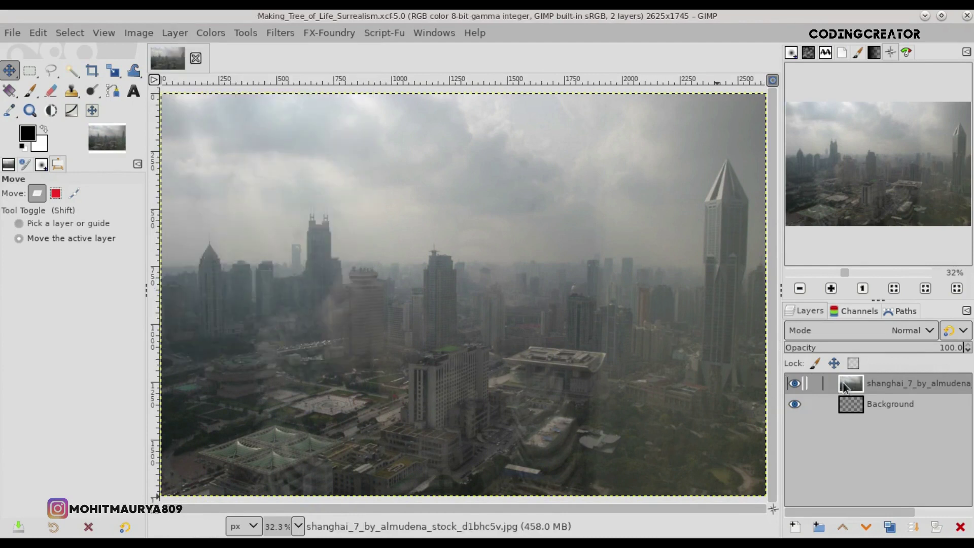
- Delete the empty Background layer and add a transparent layer named new layer
{"action": "left_click", "coordinate": [858, 407]}
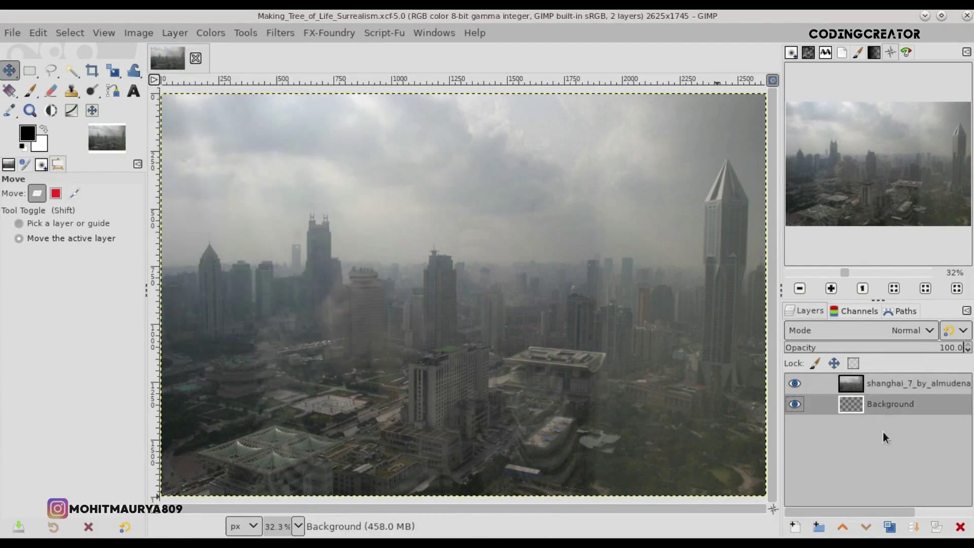
{"action": "left_click", "coordinate": [960, 528]}
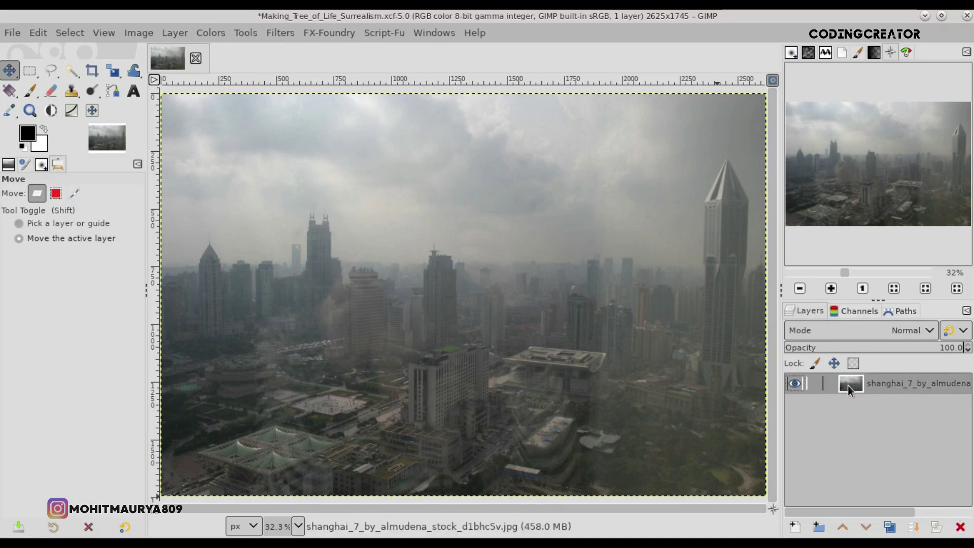
{"action": "left_click", "coordinate": [802, 528]}
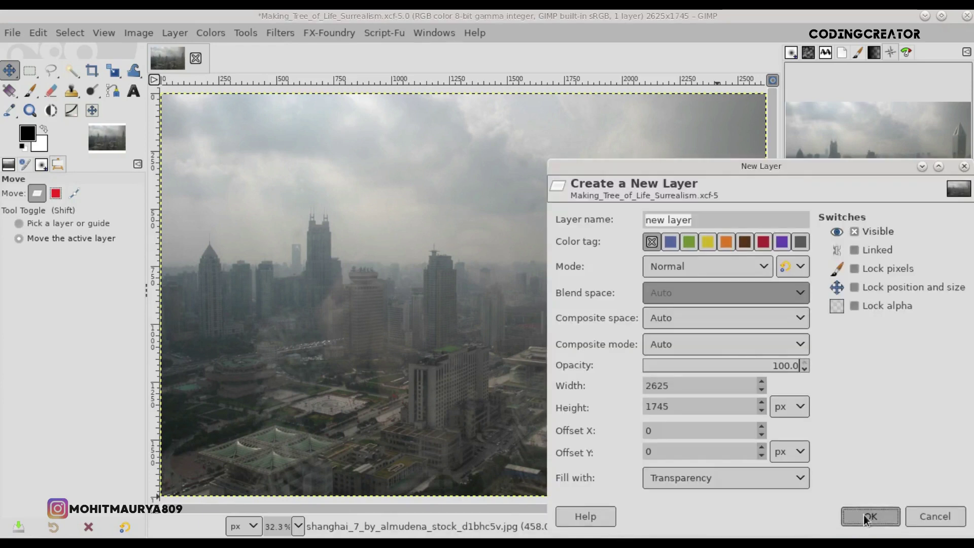
{"action": "left_click", "coordinate": [865, 515]}
{"action": "key", "text": "minus"}
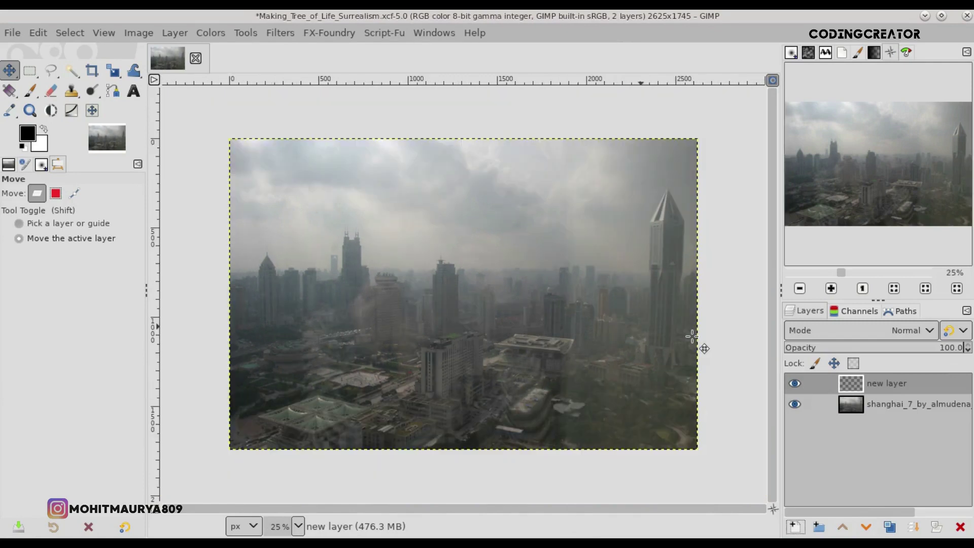
{"action": "left_click", "coordinate": [9, 90]}
- Draw a reversed radial gradient on new layer from the upper middle of the skyline
{"action": "left_click", "coordinate": [92, 281]}
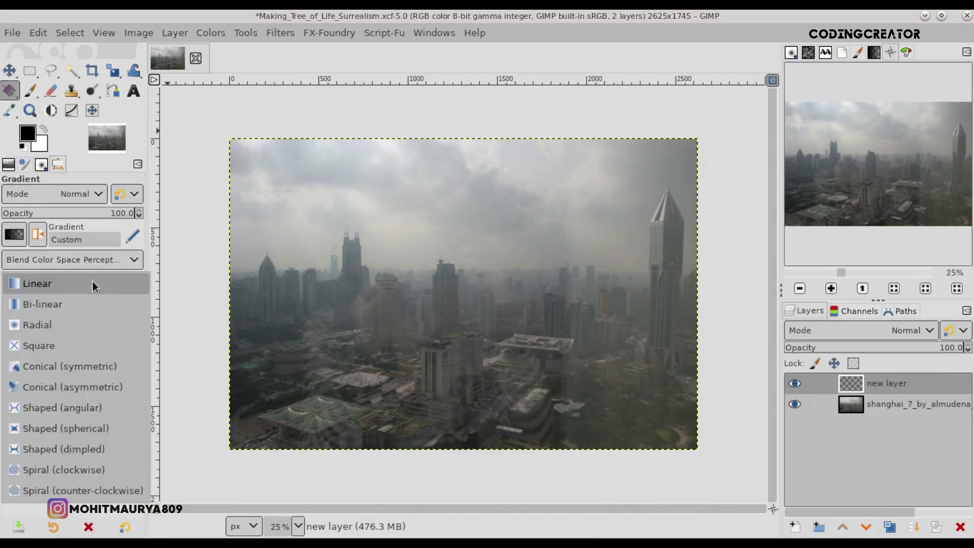
{"action": "left_click", "coordinate": [66, 323]}
{"action": "left_click", "coordinate": [38, 234]}
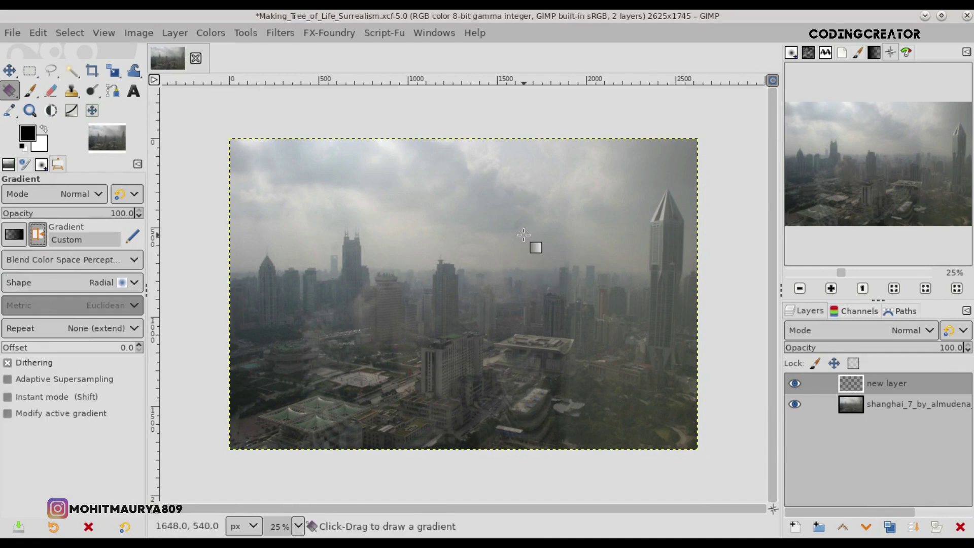
{"action": "left_click_drag", "start_coordinate": [523, 234], "coordinate": [523, 89]}
{"action": "key", "text": "minus"}
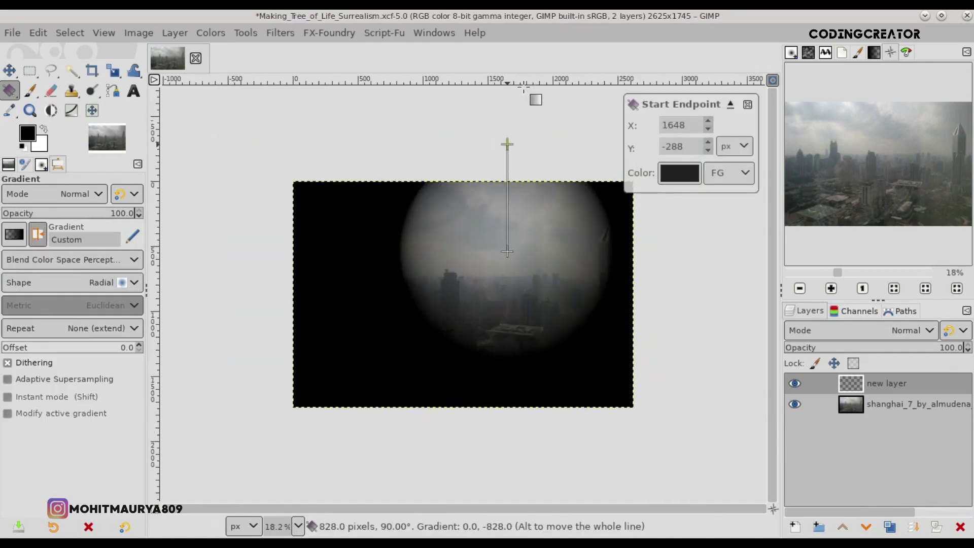
- Adjust the vignette's start, end and midpoint points to enlarge and soften its falloff
{"action": "left_click_drag", "start_coordinate": [493, 190], "coordinate": [494, 158]}
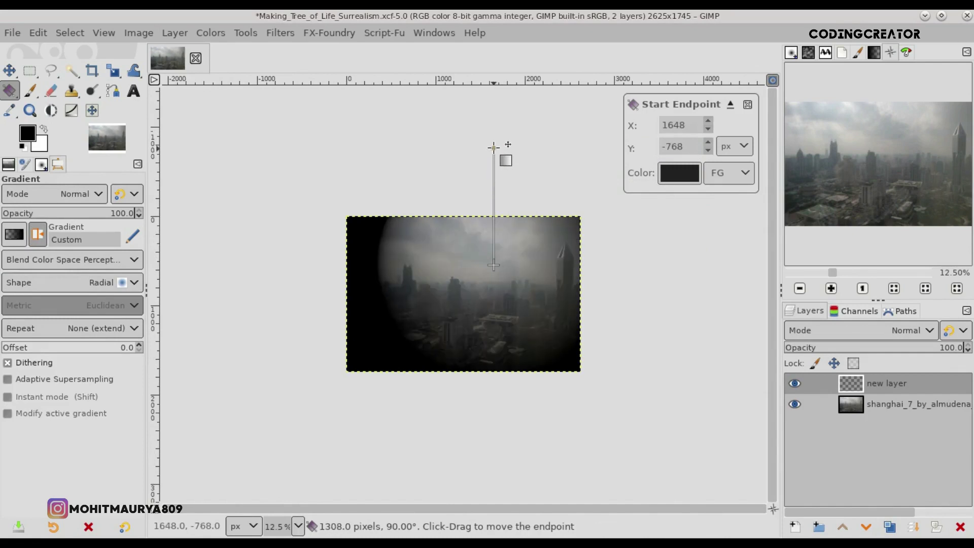
{"action": "left_click_drag", "start_coordinate": [493, 252], "coordinate": [493, 256]}
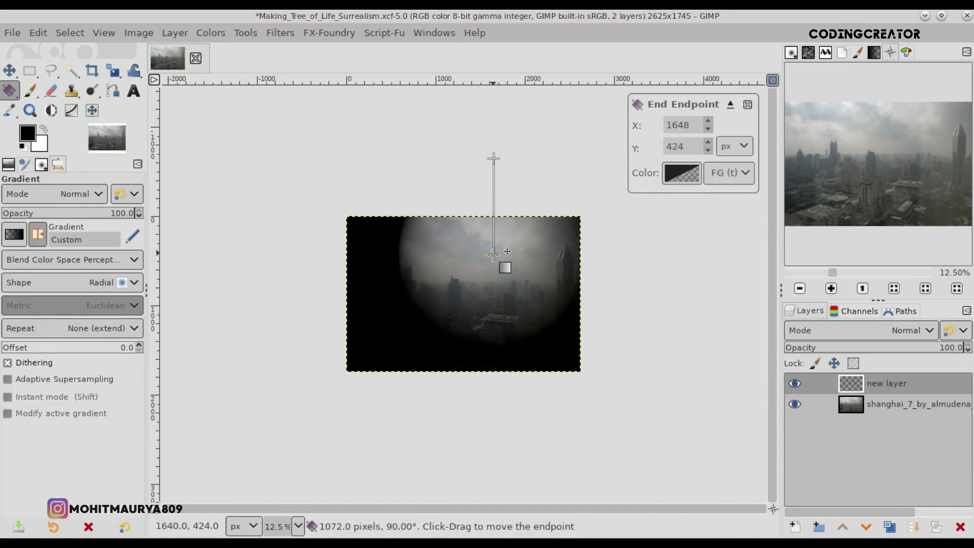
{"action": "left_click_drag", "start_coordinate": [494, 159], "coordinate": [494, 152]}
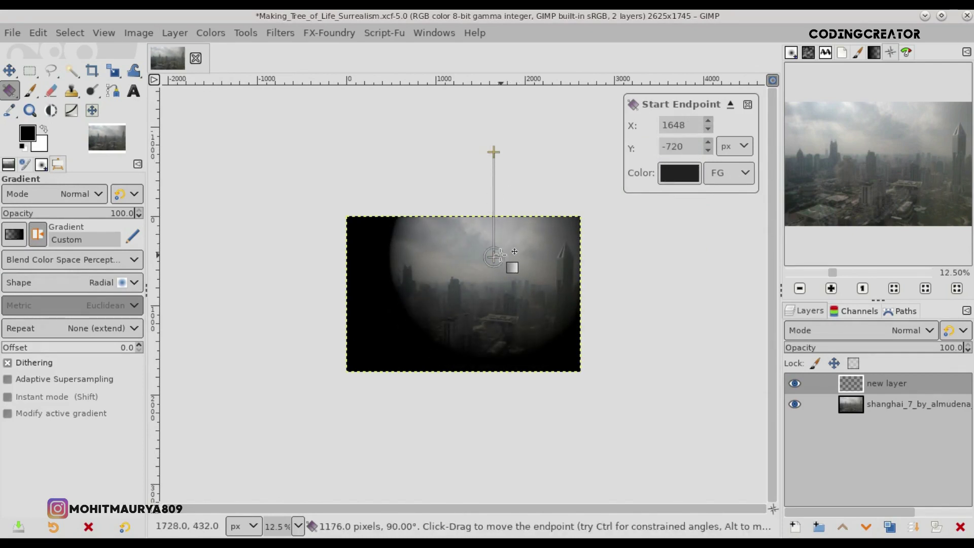
{"action": "left_click_drag", "start_coordinate": [493, 256], "coordinate": [499, 254]}
{"action": "left_click_drag", "start_coordinate": [494, 152], "coordinate": [498, 142]}
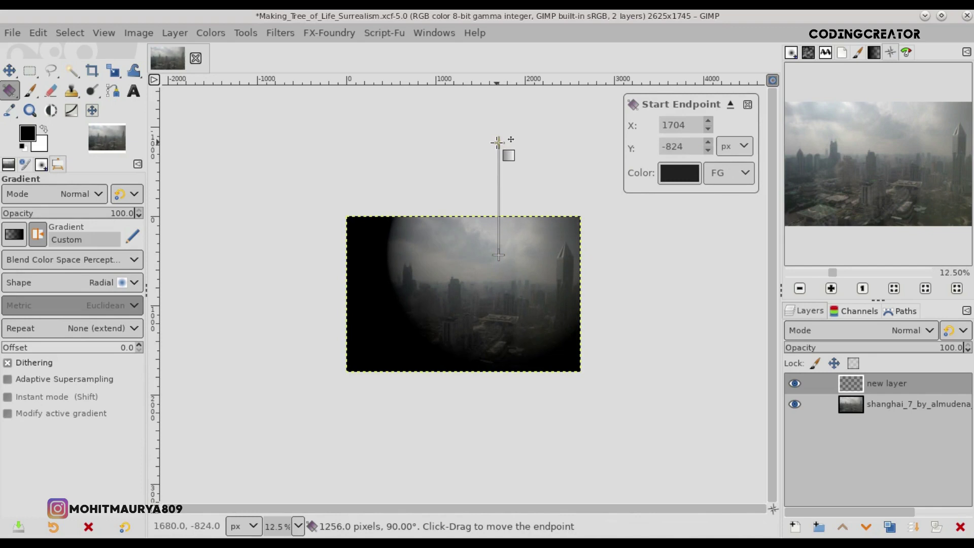
{"action": "mouse_move", "coordinate": [499, 198]}
{"action": "left_mouse_down"}
{"action": "mouse_move", "coordinate": [500, 181]}
{"action": "mouse_move", "coordinate": [499, 203]}
{"action": "left_mouse_up"}
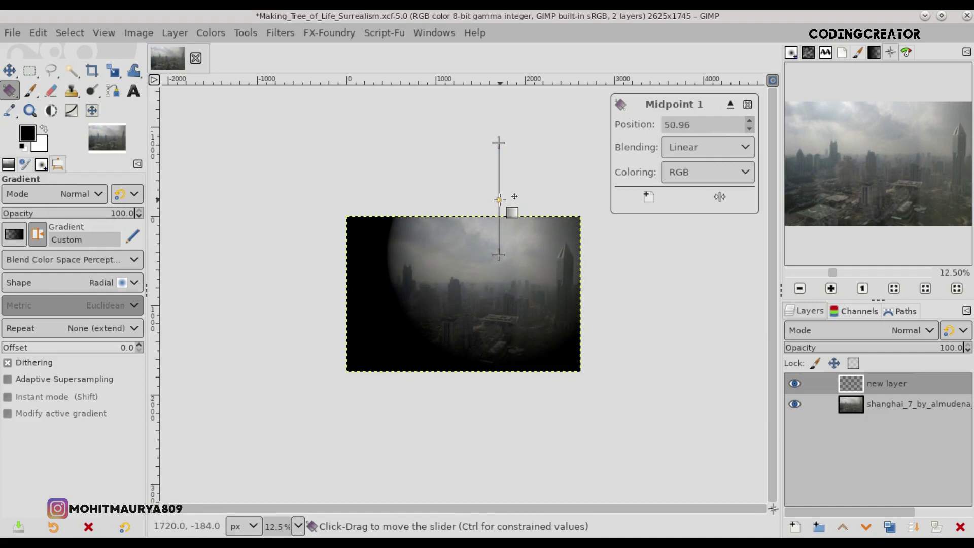
- Try curved midpoint blending, revert it to linear, and check the gradient's endpoints
{"action": "left_click", "coordinate": [726, 144]}
{"action": "left_click", "coordinate": [720, 163]}
{"action": "left_click", "coordinate": [714, 147]}
{"action": "left_click", "coordinate": [710, 127]}
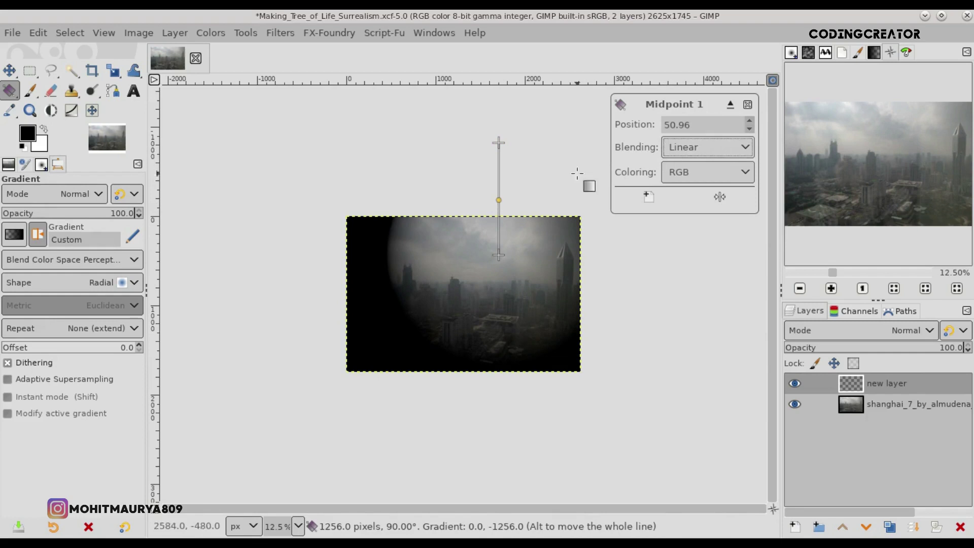
{"action": "left_click", "coordinate": [498, 144]}
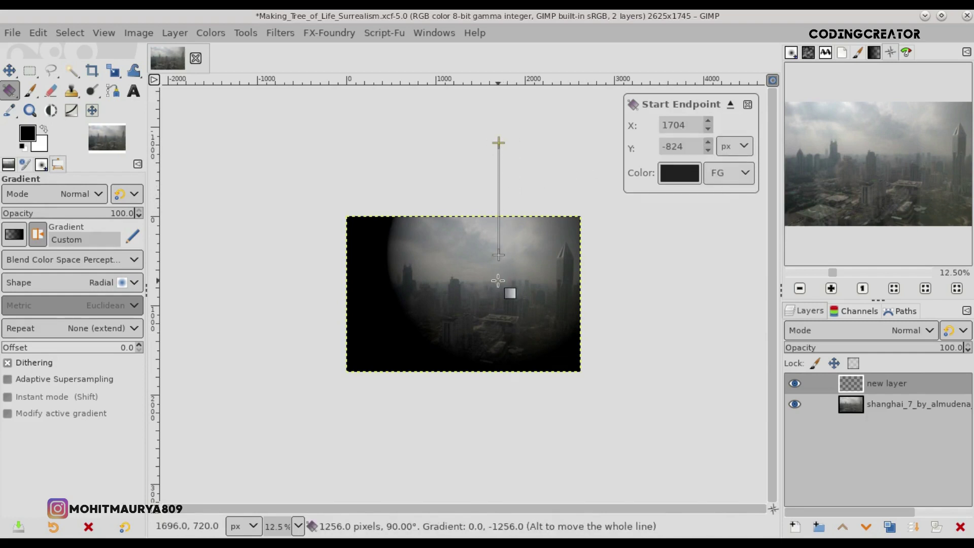
{"action": "left_click", "coordinate": [499, 253]}
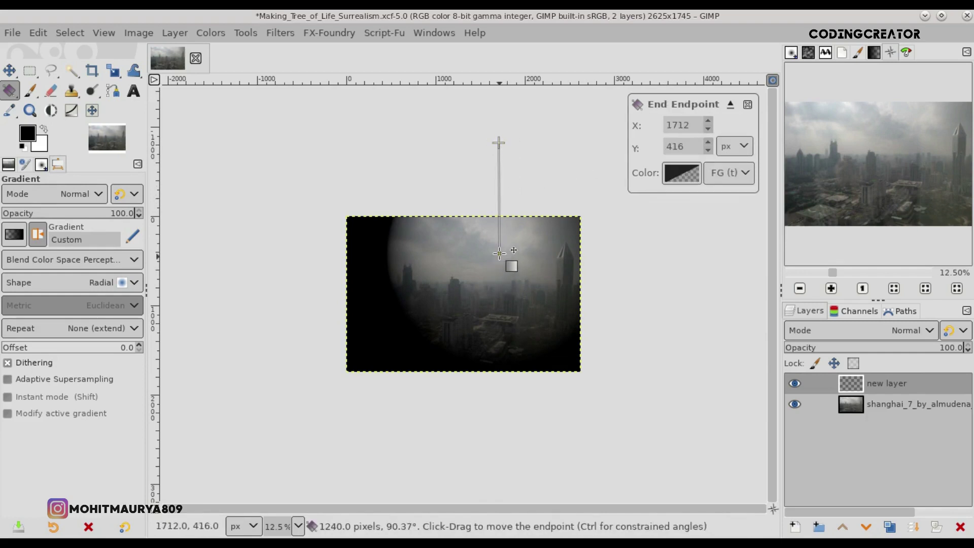
- Commit the vignette gradient and raise new layer's opacity back to full
{"action": "key", "text": "Return"}
{"action": "key", "text": "plus"}
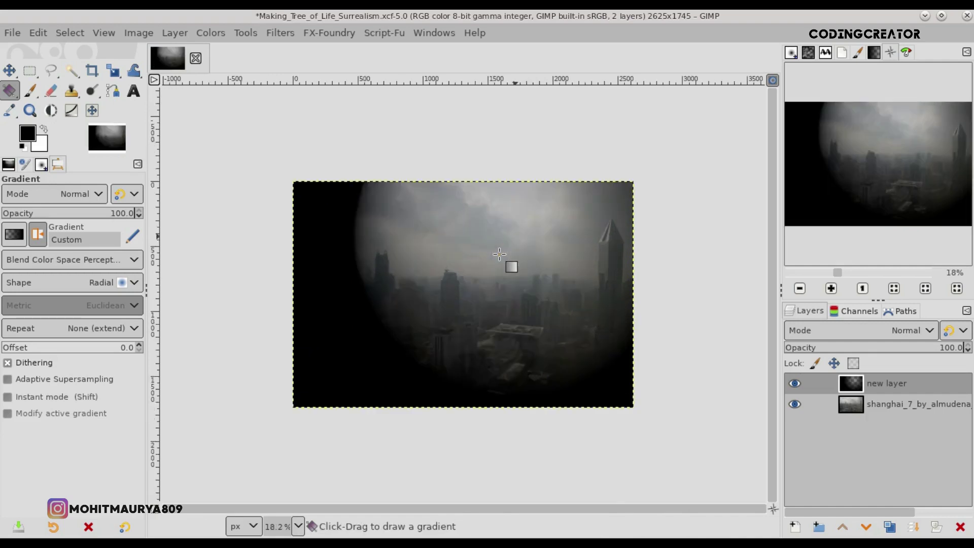
{"action": "key", "text": "plus"}
{"action": "left_click", "coordinate": [876, 349]}
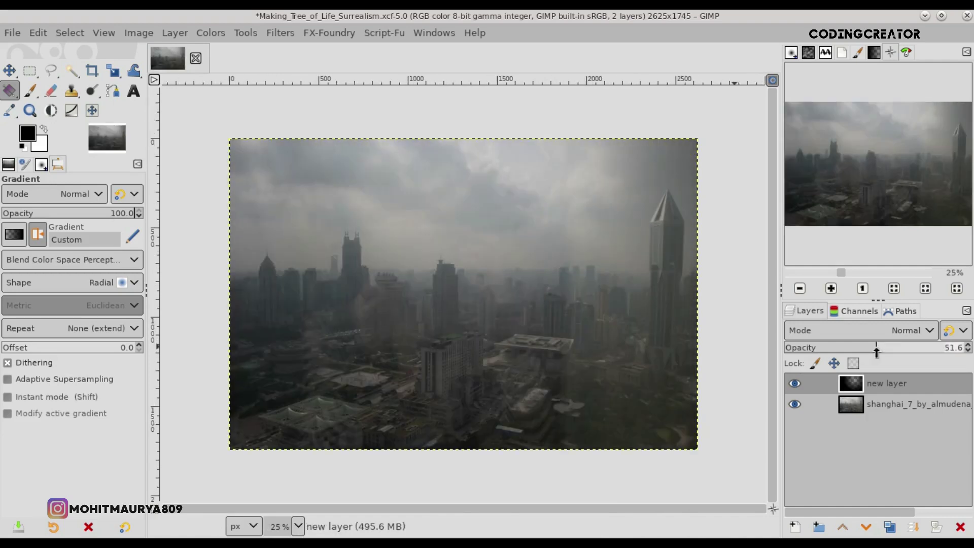
{"action": "left_click", "coordinate": [928, 349]}
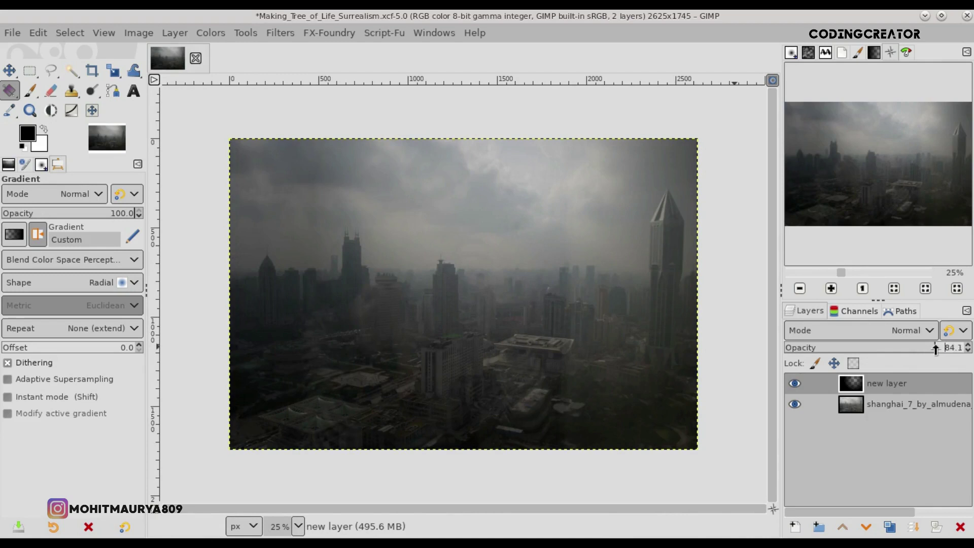
{"action": "left_click_drag", "start_coordinate": [935, 348], "coordinate": [970, 350]}
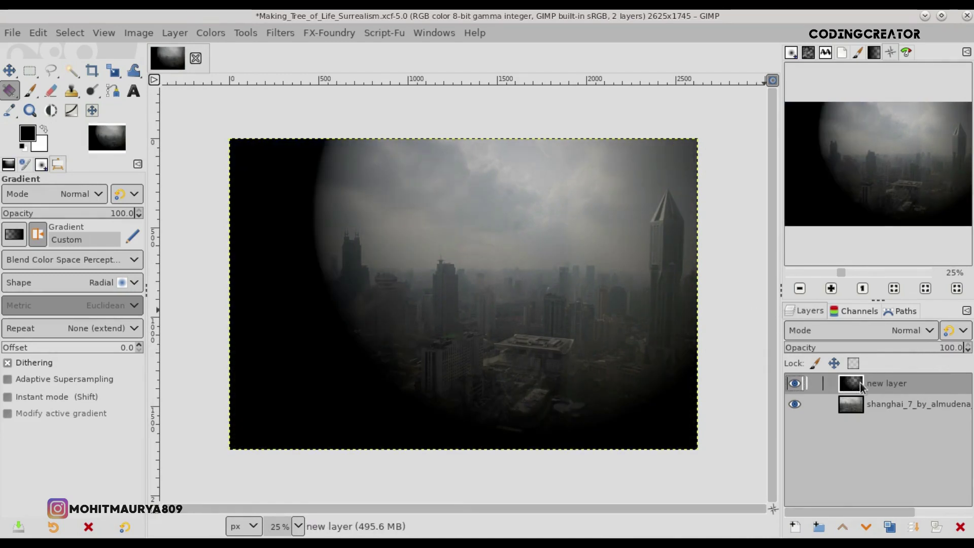
- Apply a Gaussian blur of size 122.42 to the vignette layer
{"action": "left_click", "coordinate": [270, 32]}
{"action": "mouse_move", "coordinate": [292, 136]}
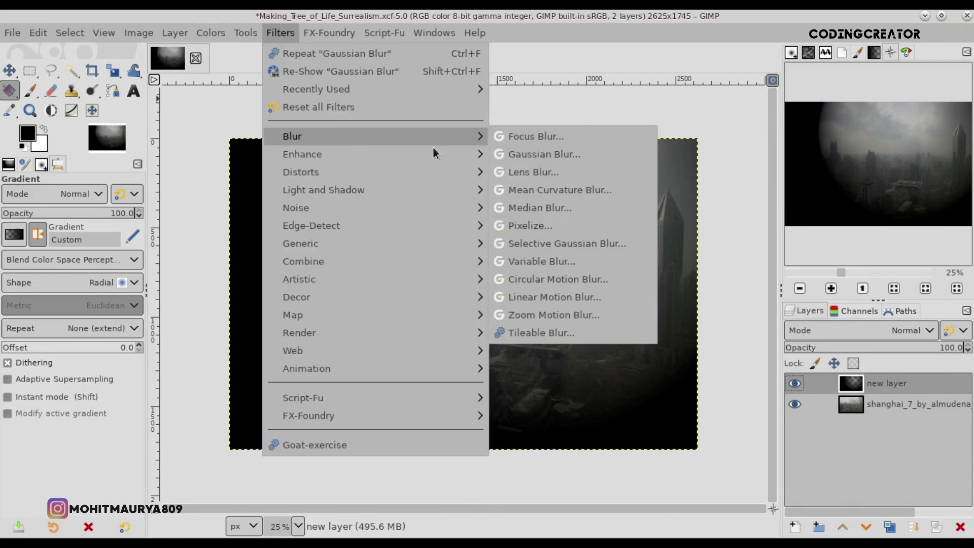
{"action": "left_click", "coordinate": [516, 156]}
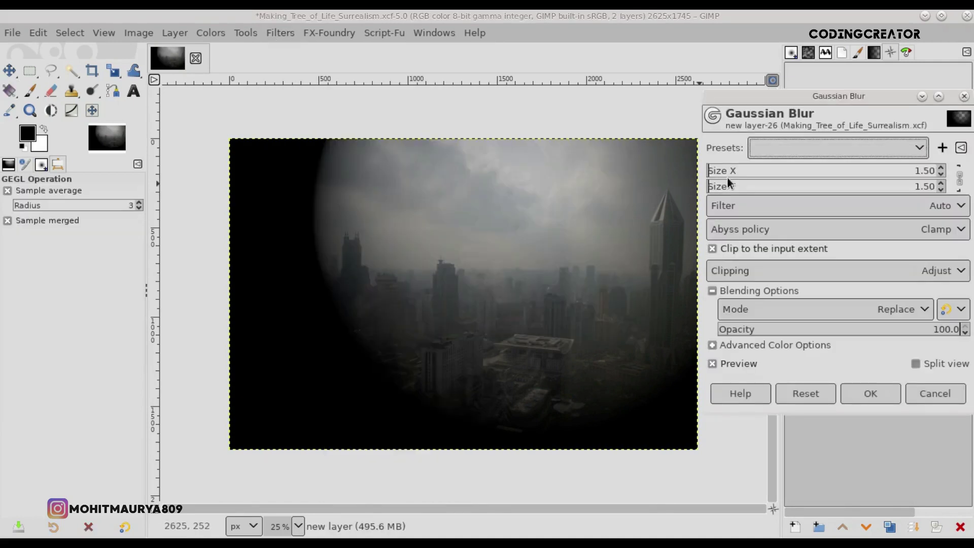
{"action": "left_click_drag", "start_coordinate": [727, 177], "coordinate": [971, 176]}
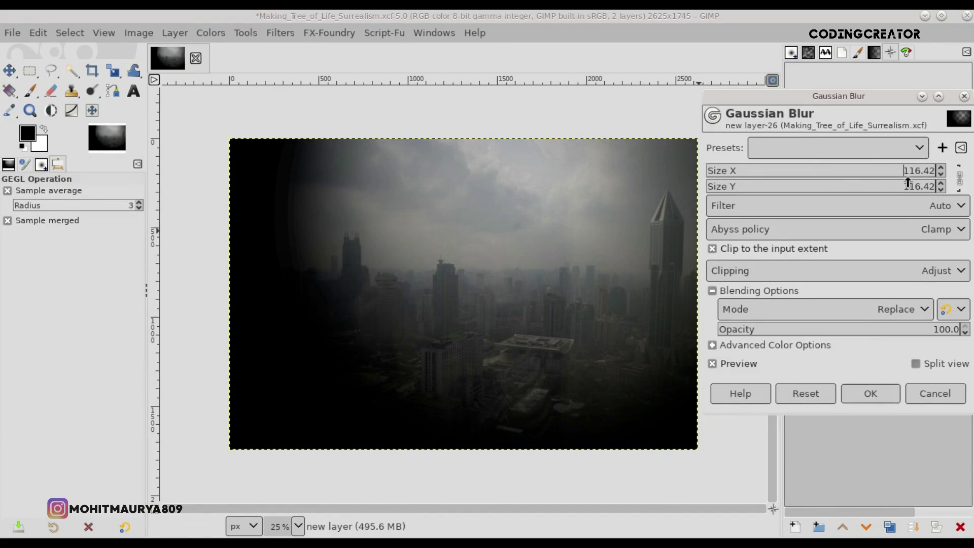
{"action": "left_click", "coordinate": [941, 168]}
{"action": "left_click", "coordinate": [942, 169]}
{"action": "left_click", "coordinate": [729, 366]}
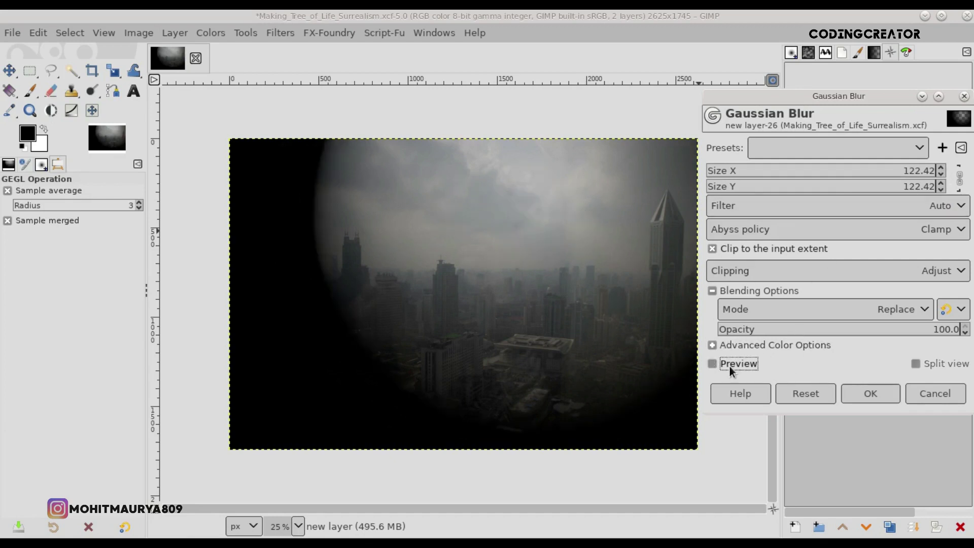
{"action": "left_click", "coordinate": [928, 330]}
{"action": "mouse_move", "coordinate": [927, 330]}
{"action": "left_mouse_down"}
{"action": "mouse_move", "coordinate": [735, 341]}
{"action": "mouse_move", "coordinate": [971, 340]}
{"action": "left_mouse_up"}
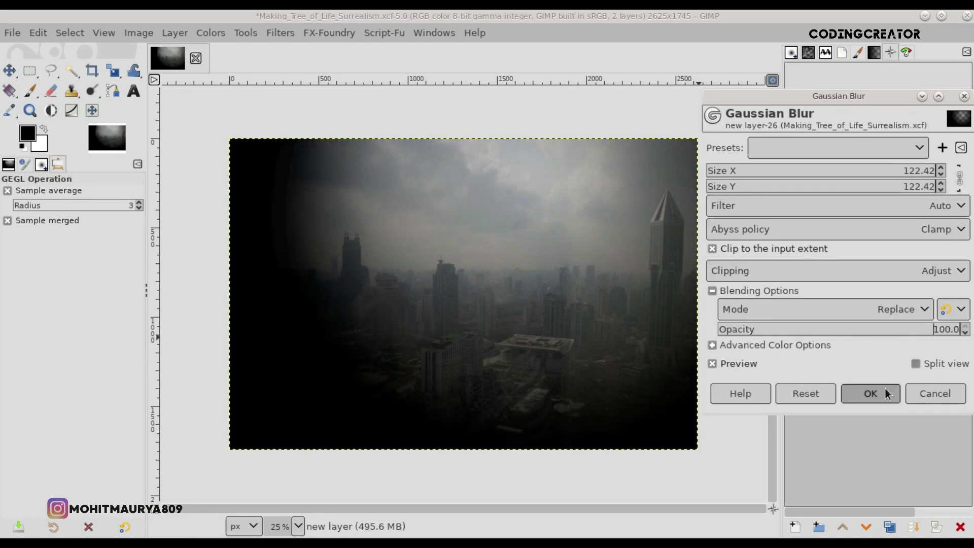
{"action": "left_click", "coordinate": [871, 394]}
{"action": "left_click", "coordinate": [909, 348]}
- Set the vignette layer's opacity to 88.2
{"action": "left_click_drag", "start_coordinate": [909, 350], "coordinate": [955, 350]}
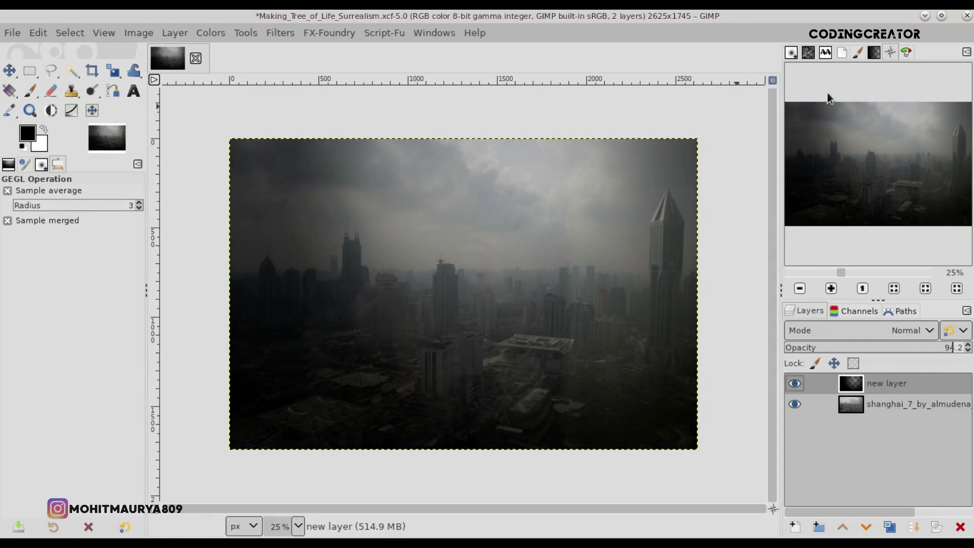
{"action": "left_click", "coordinate": [772, 81]}
{"action": "left_click", "coordinate": [9, 70]}
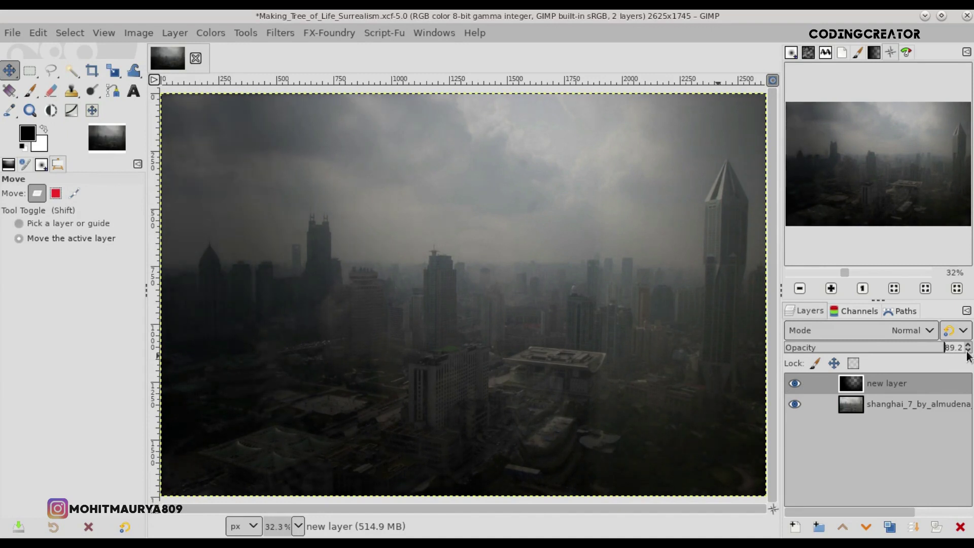
{"action": "key", "text": "ctrl+z"}
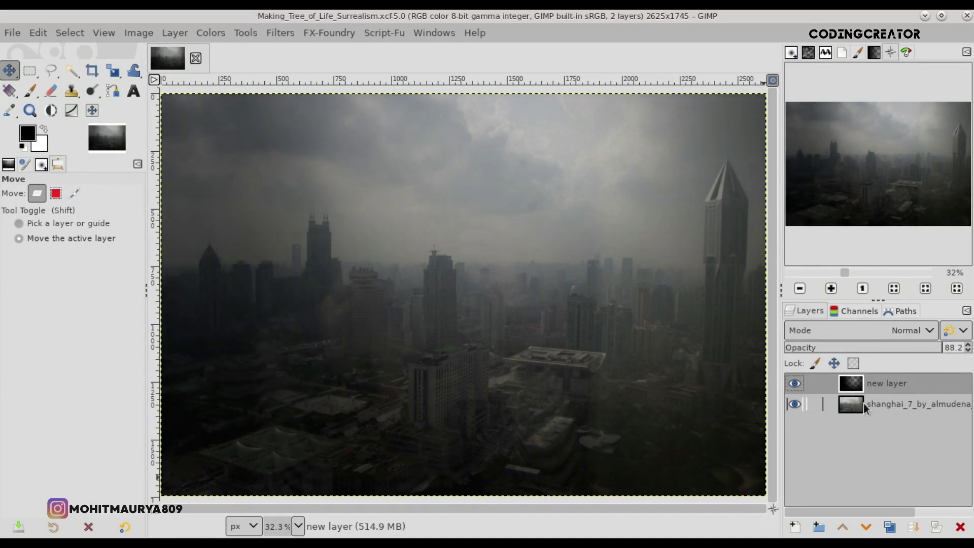
{"action": "left_click", "coordinate": [863, 403]}
- Duplicate the skyline layer above new layer and brighten it with Curves, raising 128 to 167
{"action": "left_click", "coordinate": [890, 527]}
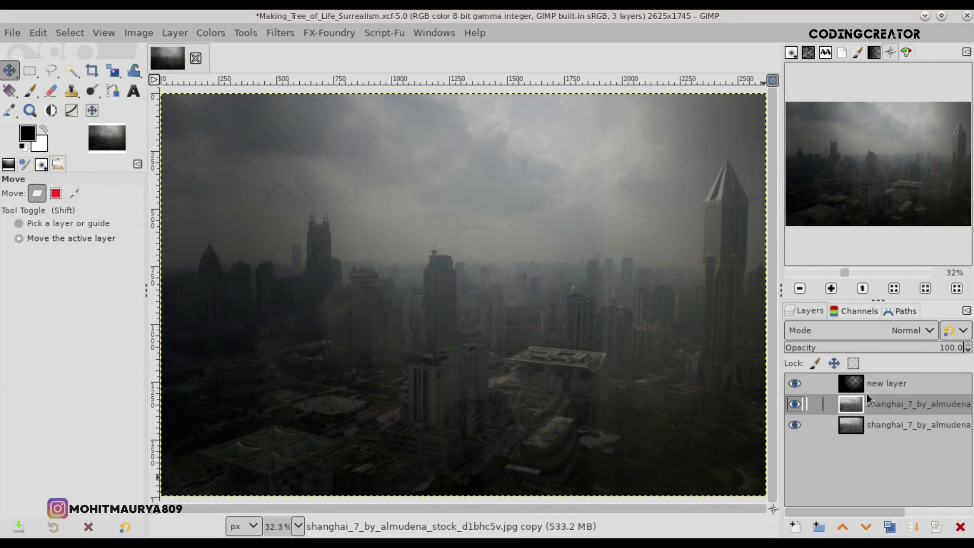
{"action": "left_click_drag", "start_coordinate": [874, 379], "coordinate": [860, 385]}
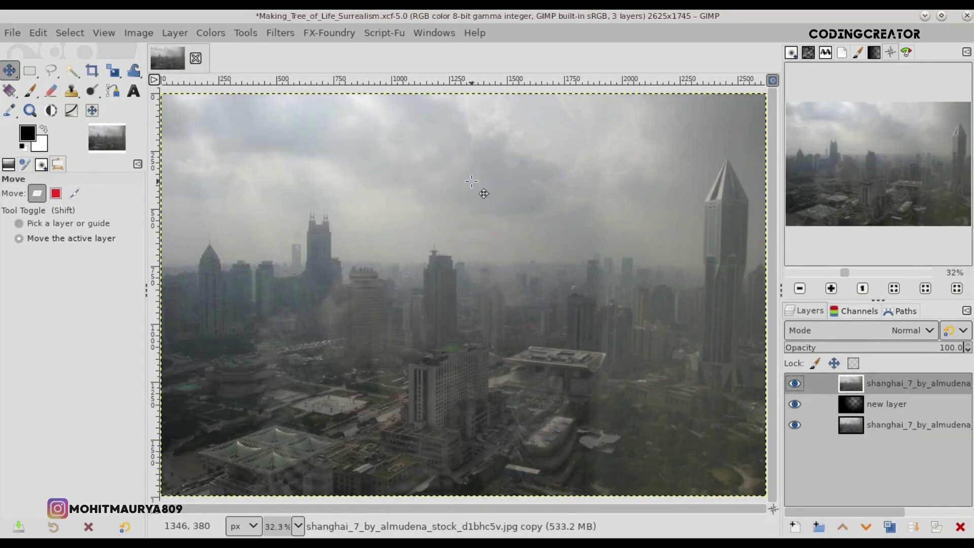
{"action": "left_click", "coordinate": [217, 31]}
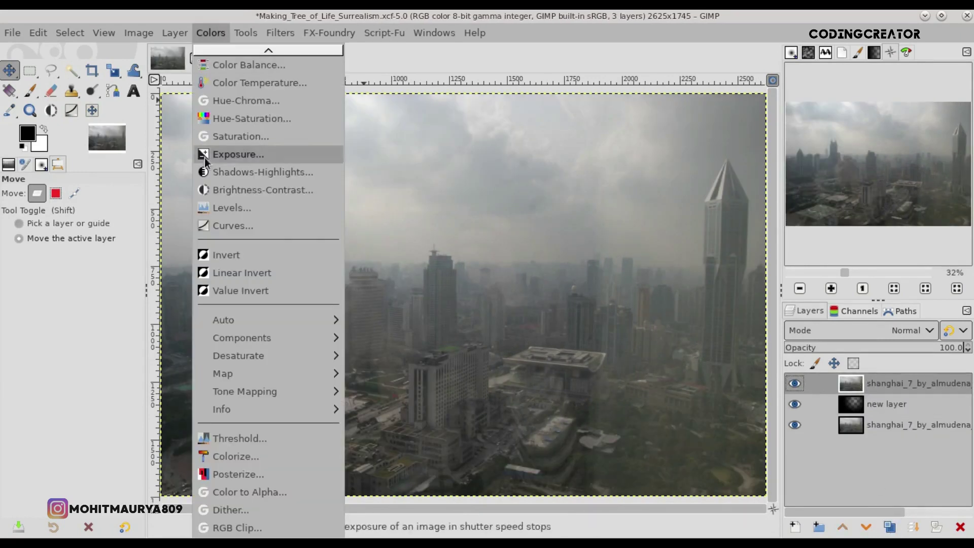
{"action": "left_click", "coordinate": [227, 227]}
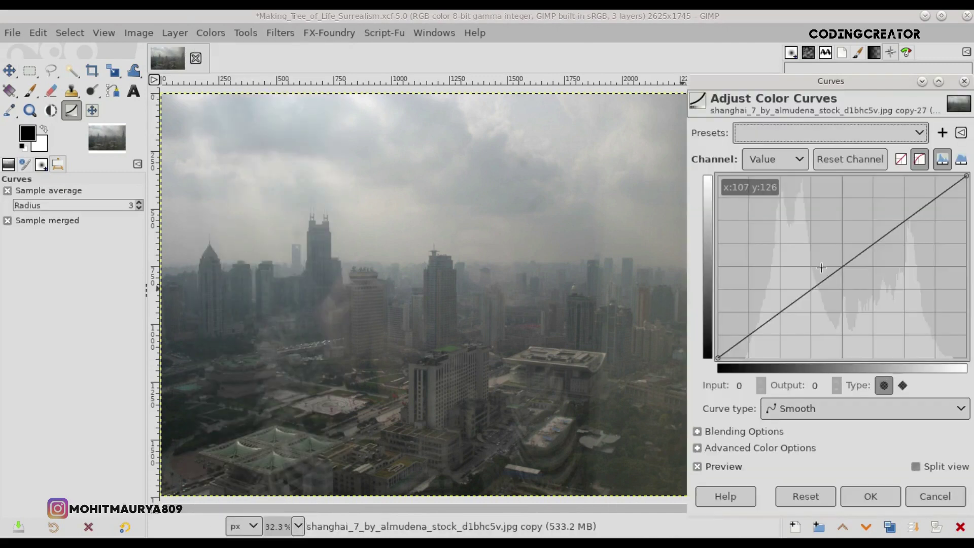
{"action": "left_click_drag", "start_coordinate": [841, 267], "coordinate": [840, 244]}
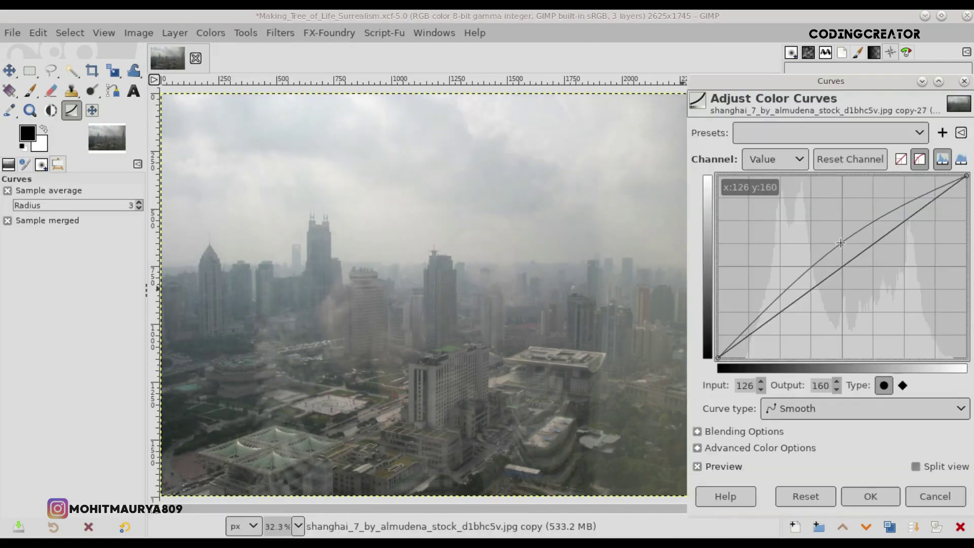
{"action": "left_click_drag", "start_coordinate": [841, 241], "coordinate": [842, 238]}
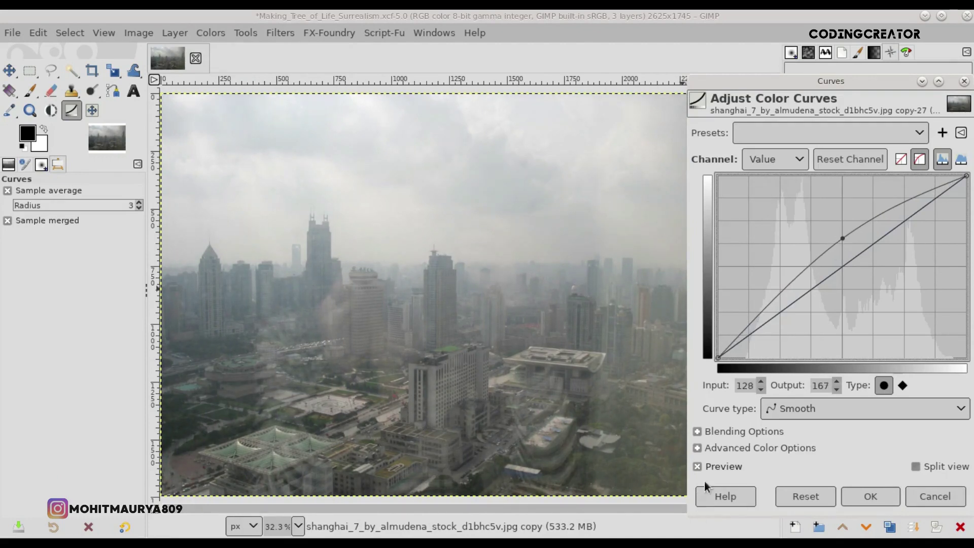
{"action": "left_click", "coordinate": [719, 461]}
- Add a black mask to the brightened copy and reveal its upper middle with a white radial gradient
{"action": "left_click", "coordinate": [871, 496]}
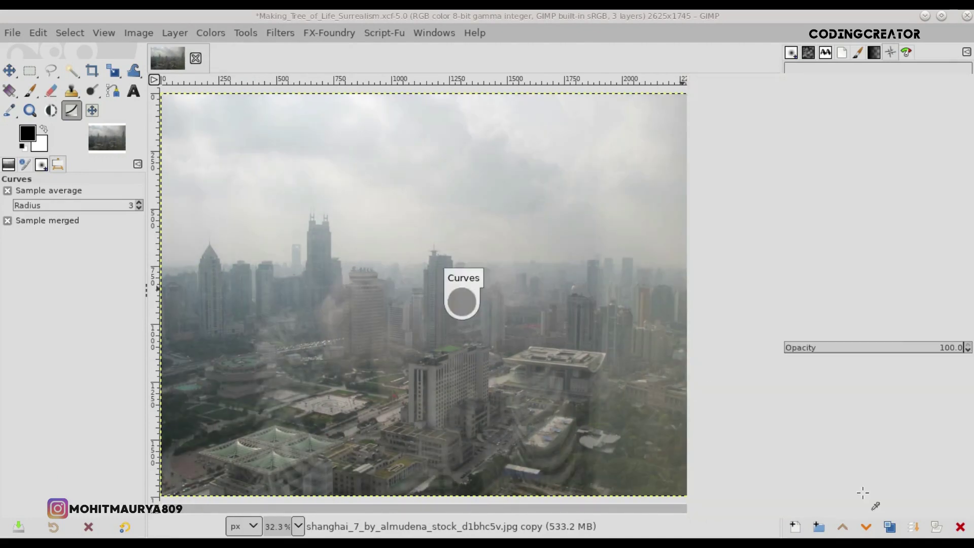
{"action": "left_click", "coordinate": [935, 526]}
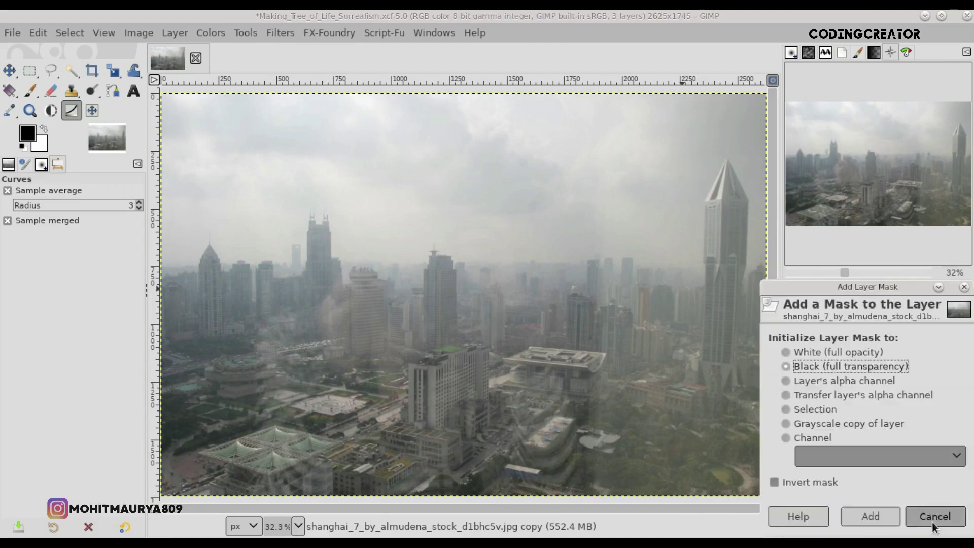
{"action": "left_click", "coordinate": [866, 513]}
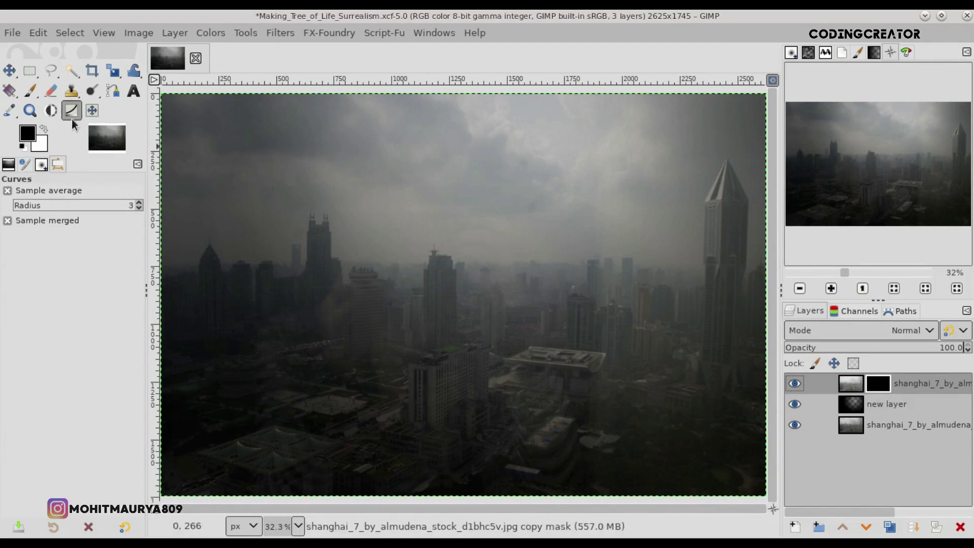
{"action": "left_click", "coordinate": [13, 93]}
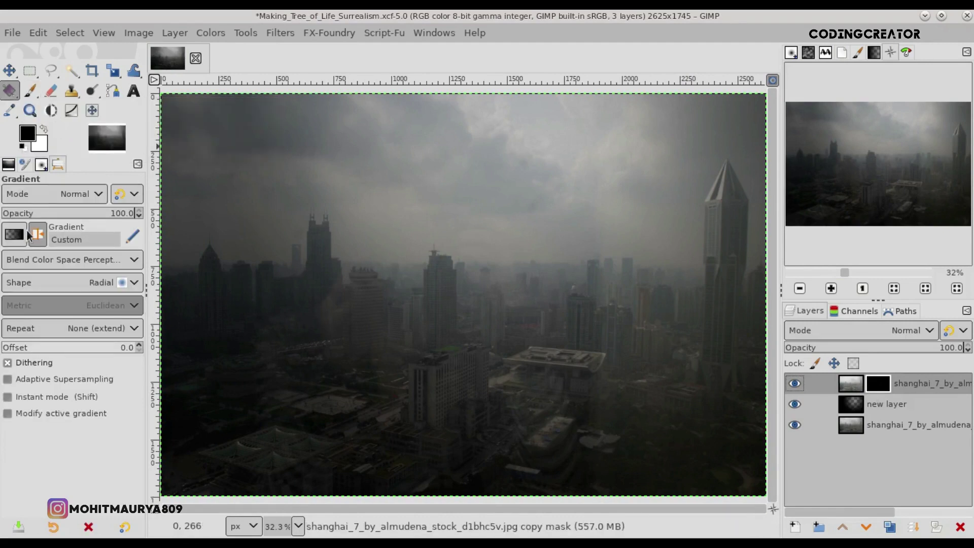
{"action": "left_click", "coordinate": [45, 128]}
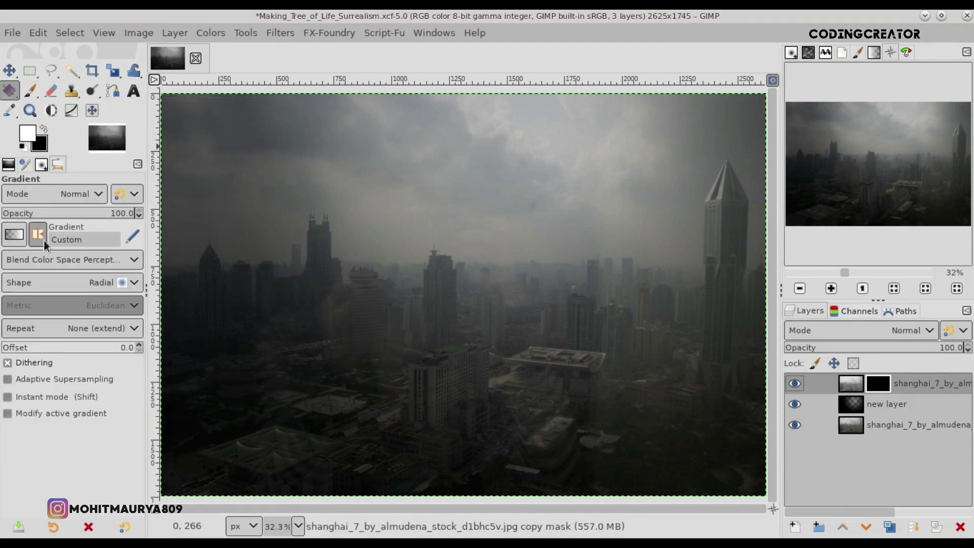
{"action": "left_click", "coordinate": [36, 232]}
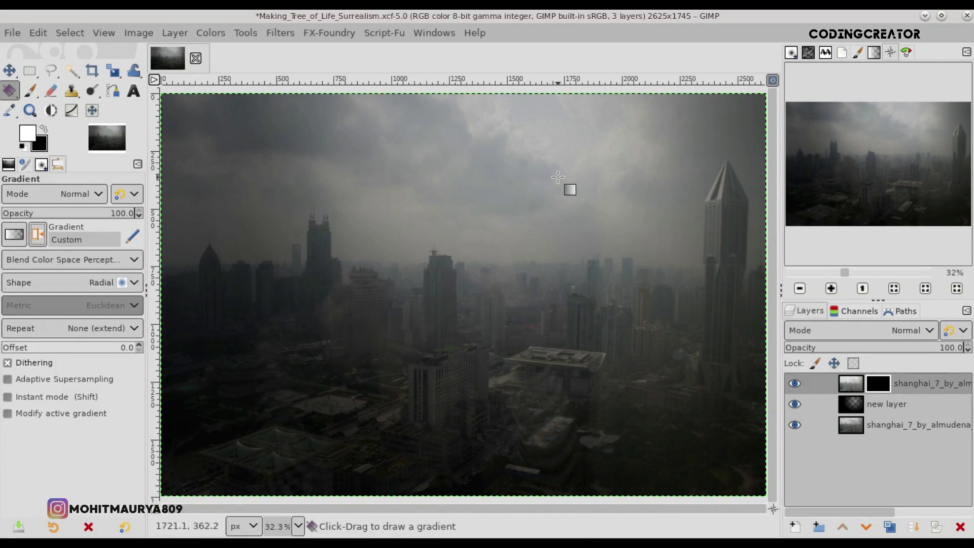
{"action": "left_click_drag", "start_coordinate": [549, 179], "coordinate": [380, 306]}
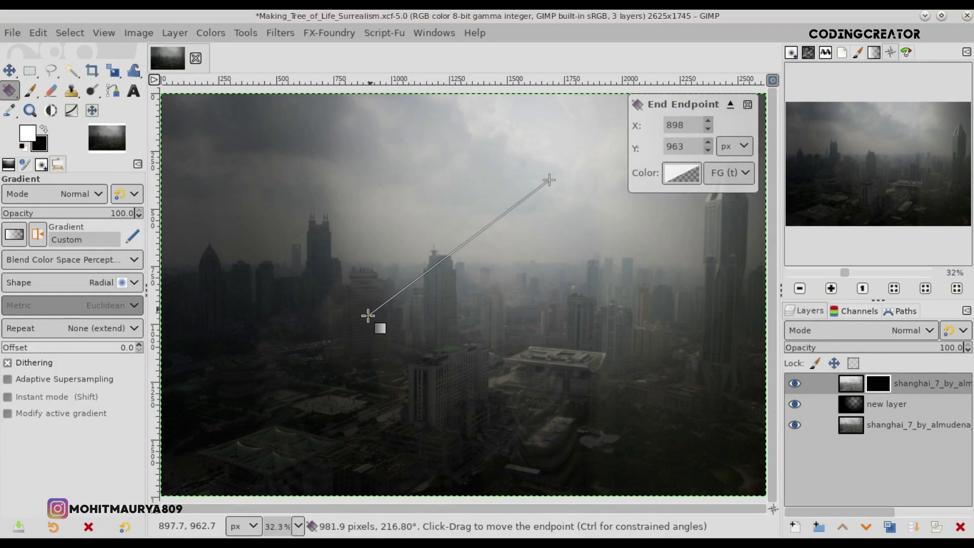
{"action": "left_click_drag", "start_coordinate": [380, 306], "coordinate": [365, 320]}
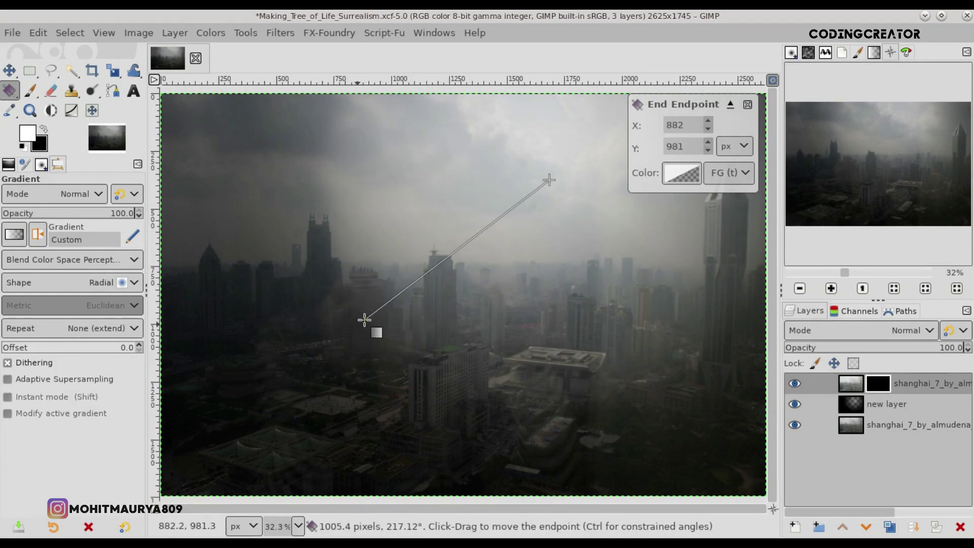
{"action": "key", "text": "Return"}
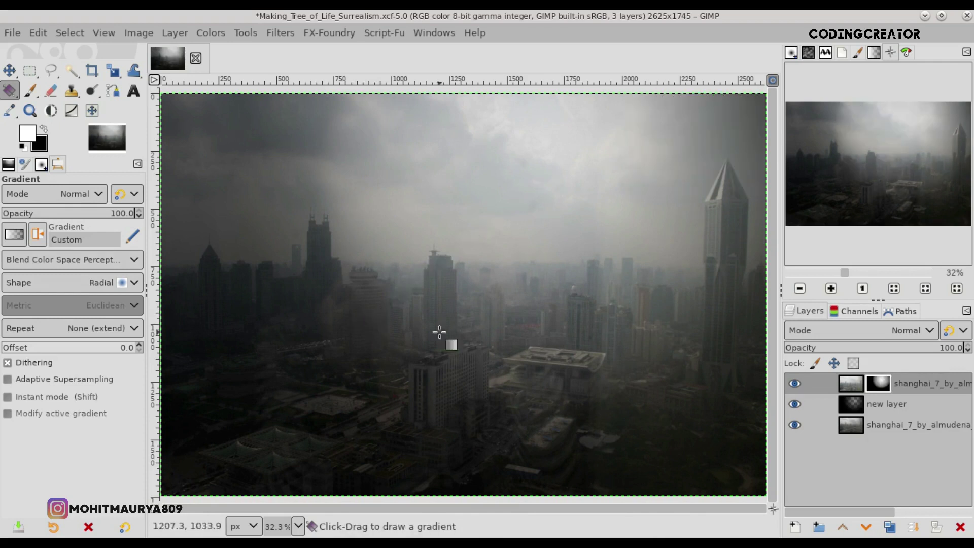
- Blur the mask with a 116.42 Gaussian blur and save the file
{"action": "left_click", "coordinate": [281, 33]}
{"action": "mouse_move", "coordinate": [292, 136]}
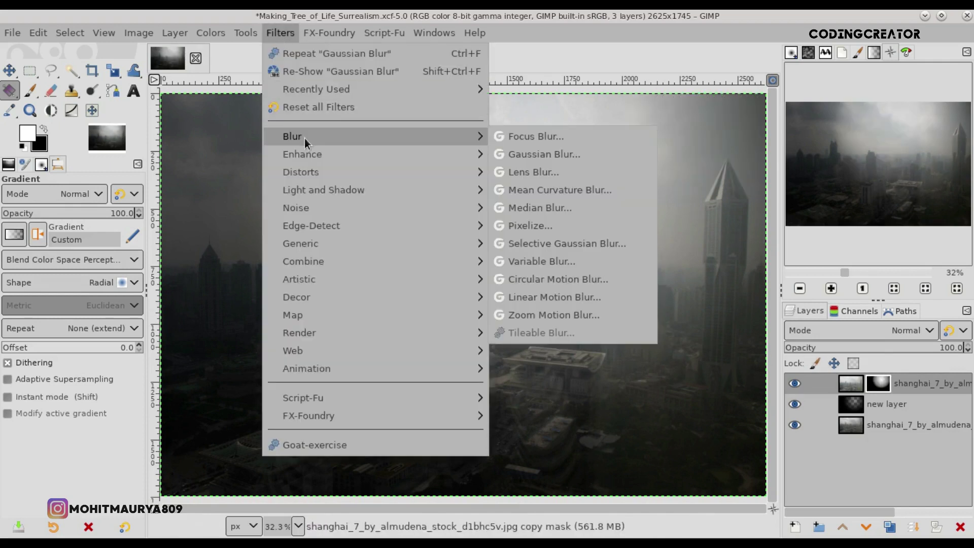
{"action": "left_click", "coordinate": [634, 154]}
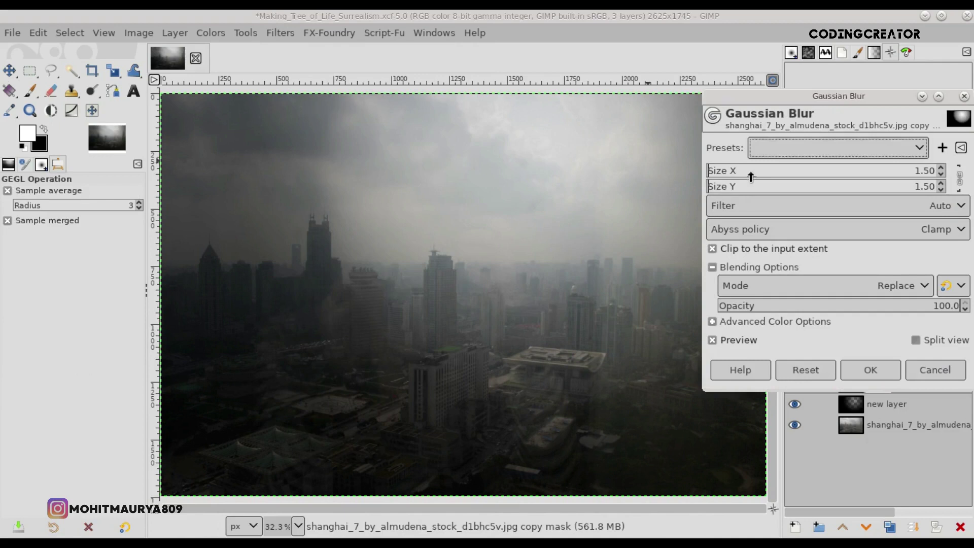
{"action": "left_click_drag", "start_coordinate": [862, 170], "coordinate": [970, 177]}
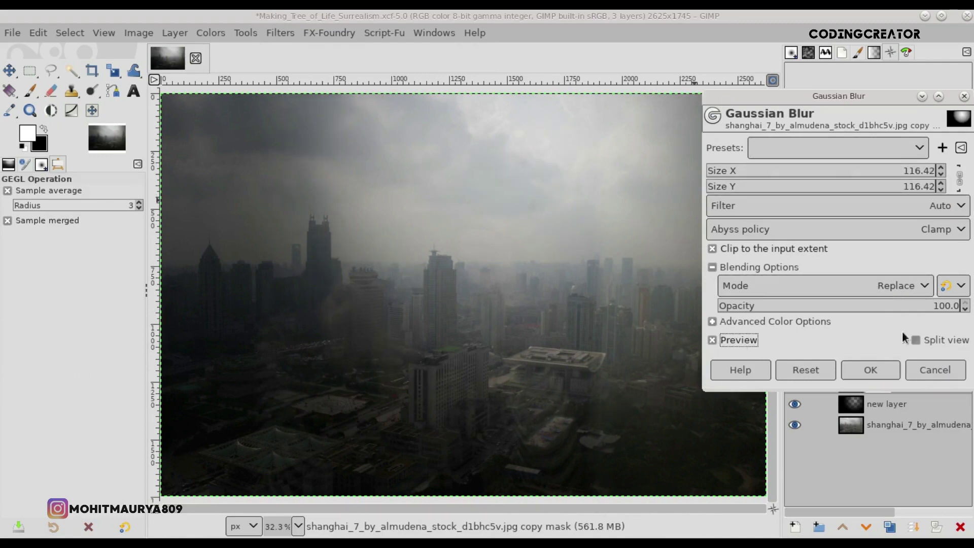
{"action": "left_click", "coordinate": [880, 371]}
{"action": "key", "text": "ctrl+s"}
{"action": "left_click", "coordinate": [843, 385]}
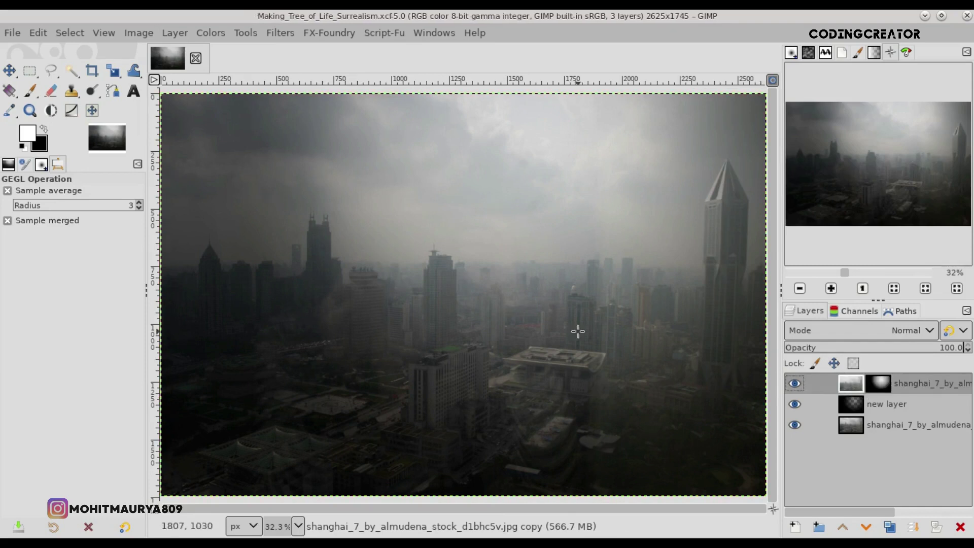
- Open object___011_cube_by_thalija_stock_d5fy1m8.jpg as a new image and convert it to sRGB
{"action": "left_click", "coordinate": [12, 33]}
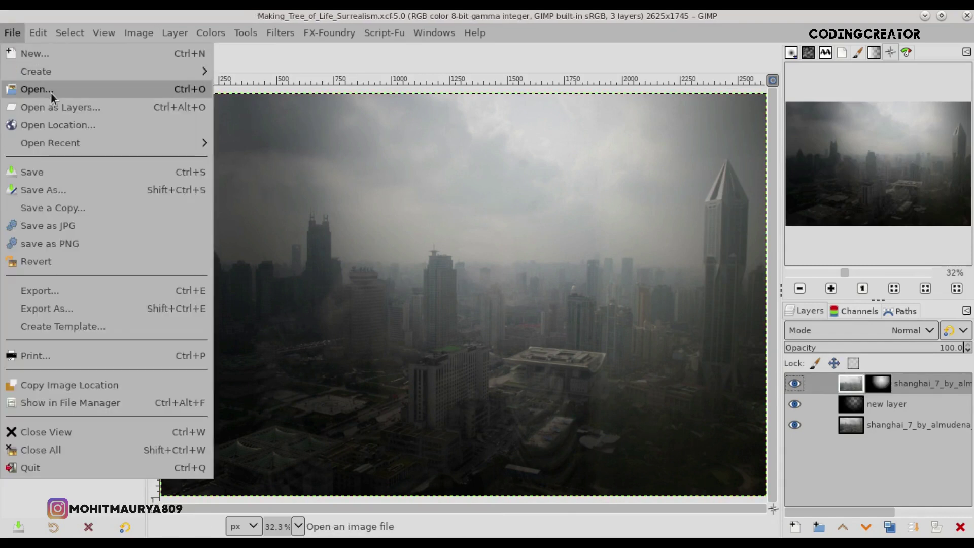
{"action": "left_click", "coordinate": [141, 92]}
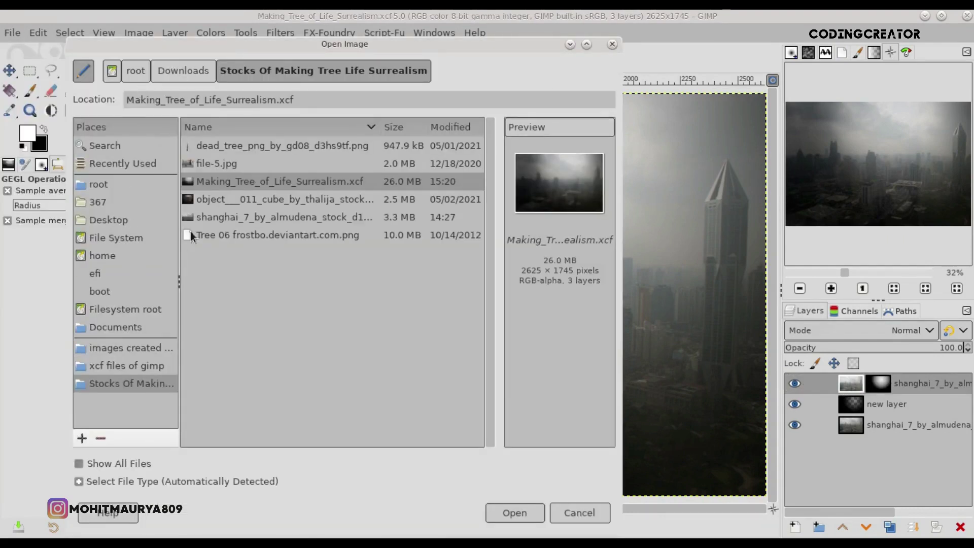
{"action": "left_click", "coordinate": [271, 199]}
{"action": "left_click", "coordinate": [513, 514]}
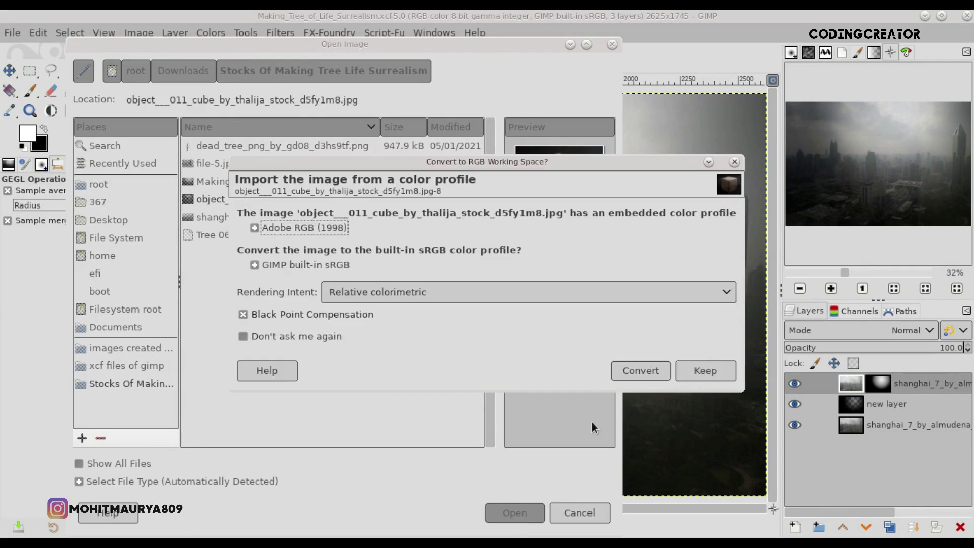
{"action": "left_click", "coordinate": [635, 374]}
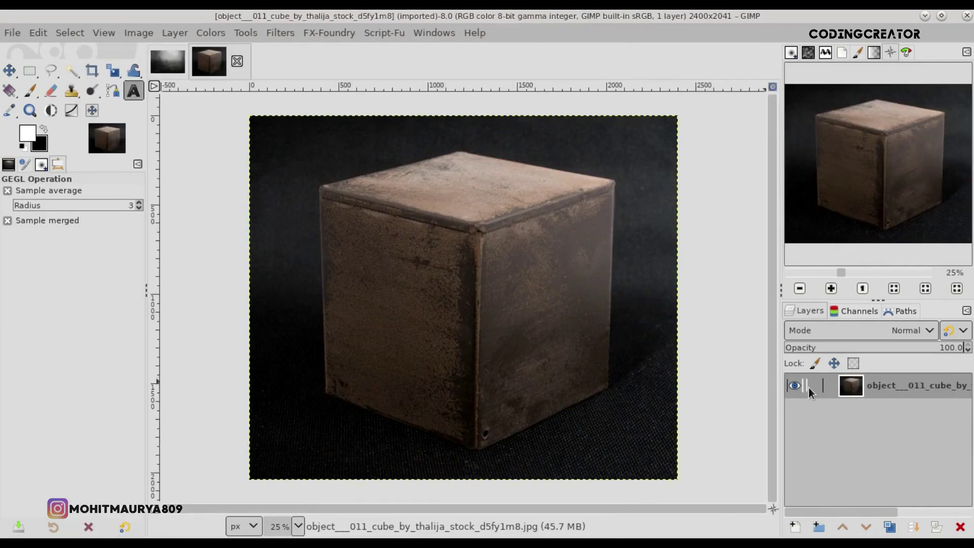
- Add an alpha channel to the cube photo's layer and duplicate it
{"action": "right_click", "coordinate": [849, 386]}
{"action": "left_click", "coordinate": [802, 448]}
{"action": "left_click", "coordinate": [890, 527]}
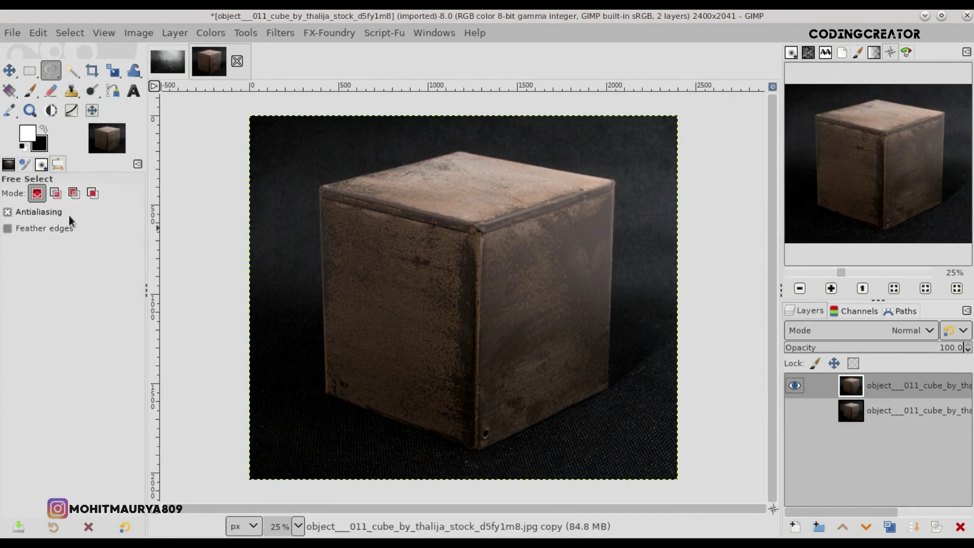
{"action": "left_click", "coordinate": [771, 86]}
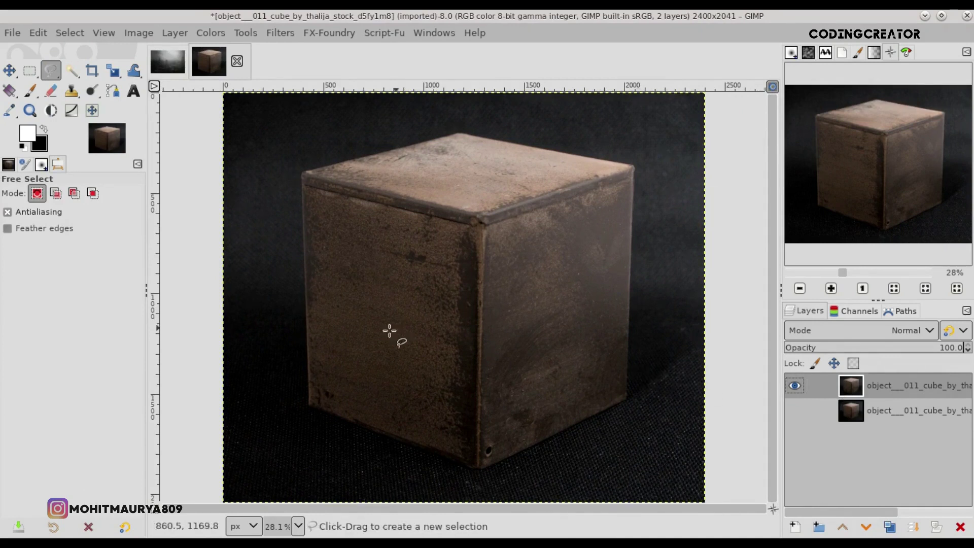
{"action": "key", "text": "1"}
- Trace the cube's left and top edges with Free Select, up to its right corner
{"action": "left_click", "coordinate": [235, 421]}
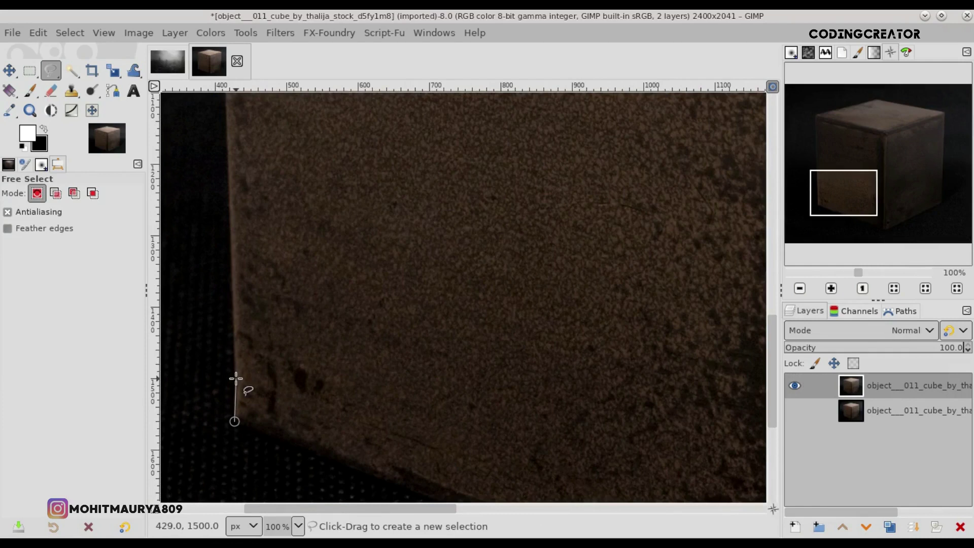
{"action": "left_click", "coordinate": [229, 172]}
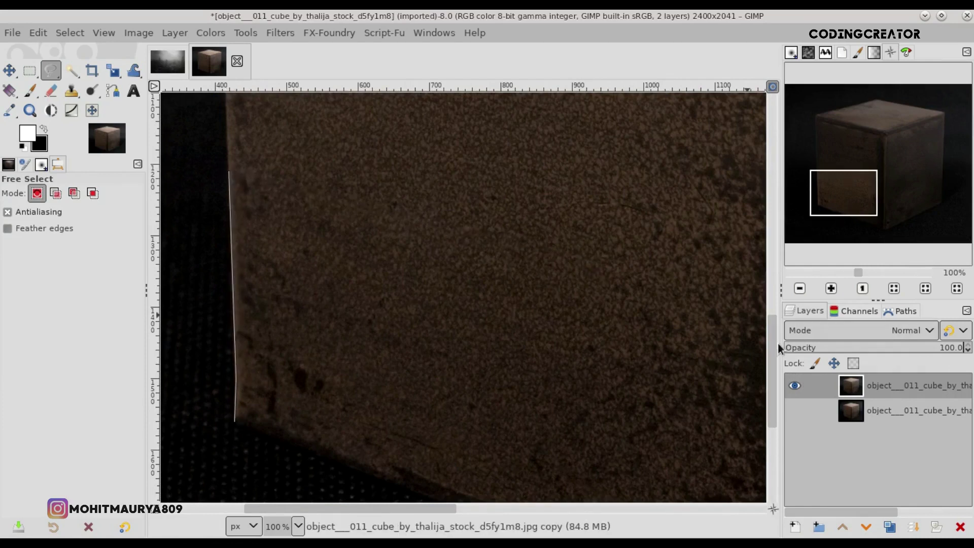
{"action": "scroll", "coordinate": [770, 335], "scroll_direction": "up", "scroll_amount": 3}
{"action": "scroll", "coordinate": [219, 250], "scroll_direction": "up", "scroll_amount": 3}
{"action": "scroll", "coordinate": [210, 227], "scroll_direction": "up", "scroll_amount": 1}
{"action": "left_click", "coordinate": [217, 192]}
{"action": "scroll", "coordinate": [278, 355], "scroll_direction": "up", "scroll_amount": 5}
{"action": "left_click_drag", "start_coordinate": [279, 507], "coordinate": [333, 507]}
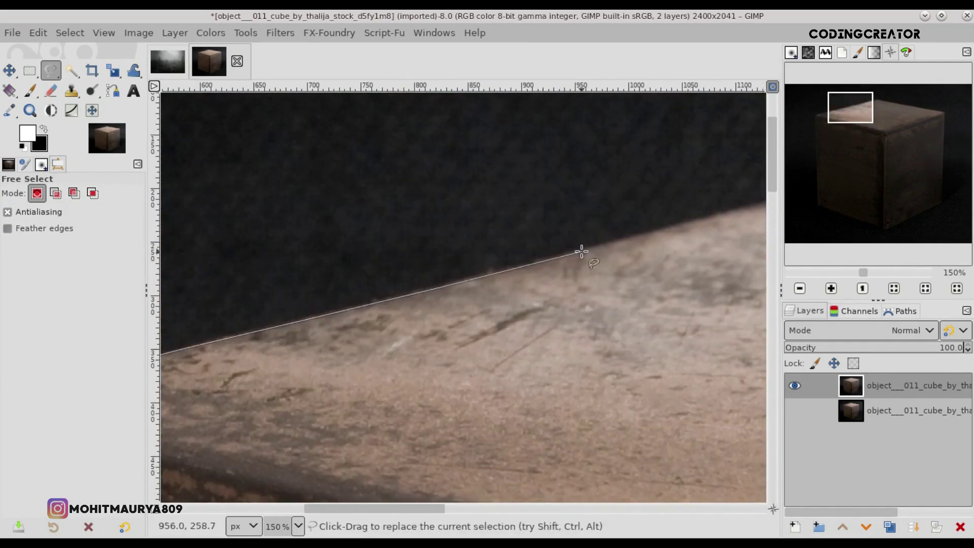
{"action": "scroll", "coordinate": [581, 251], "scroll_direction": "right", "scroll_amount": 5}
{"action": "left_click", "coordinate": [520, 192]}
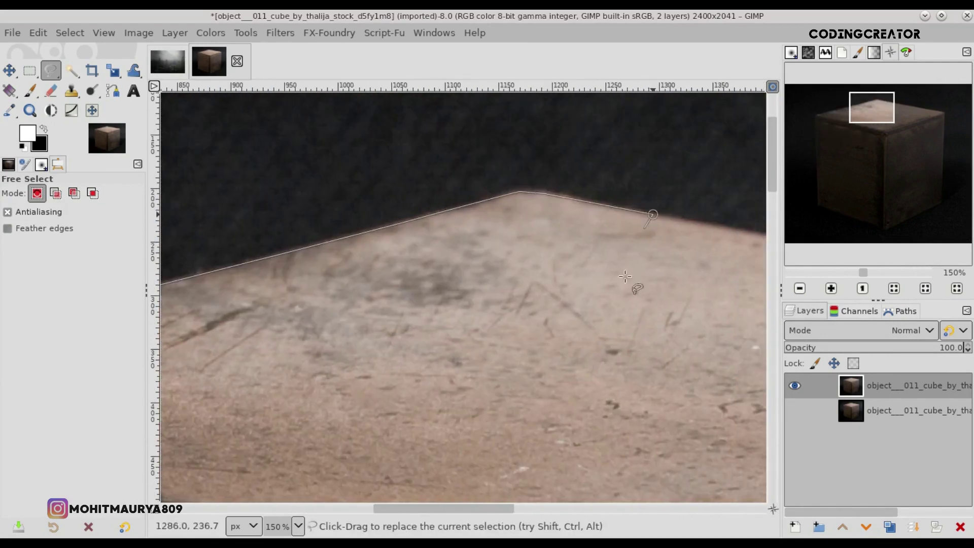
{"action": "scroll", "coordinate": [625, 276], "scroll_direction": "right", "scroll_amount": 5}
{"action": "scroll", "coordinate": [523, 335], "scroll_direction": "right", "scroll_amount": 5}
{"action": "left_click", "coordinate": [653, 355]}
- Finish the outline down the right edge and along the bottom, closing it into a selection
{"action": "scroll", "coordinate": [685, 359], "scroll_direction": "down", "scroll_amount": 5}
{"action": "scroll", "coordinate": [695, 311], "scroll_direction": "down", "scroll_amount": 5}
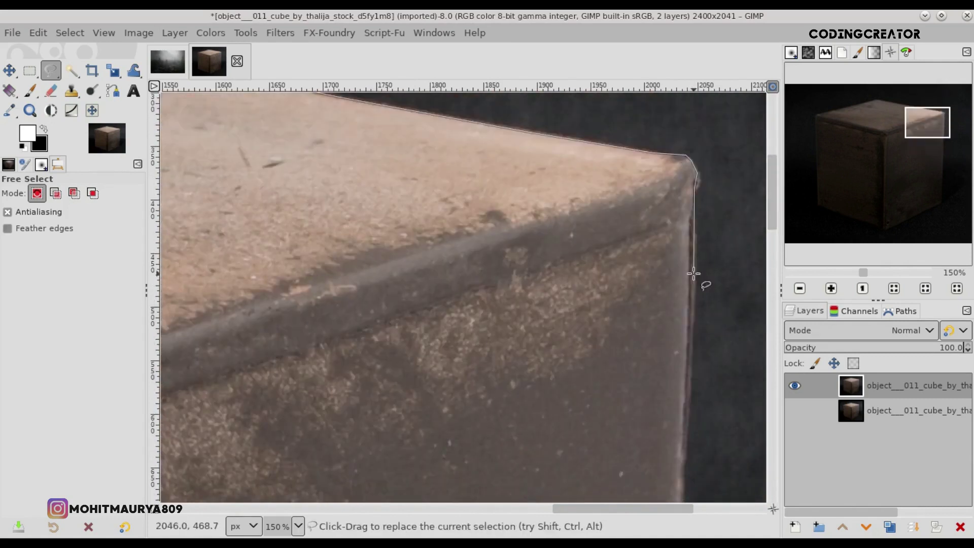
{"action": "scroll", "coordinate": [674, 319], "scroll_direction": "down", "scroll_amount": 5}
{"action": "left_click", "coordinate": [672, 424]}
{"action": "scroll", "coordinate": [729, 335], "scroll_direction": "down", "scroll_amount": 5}
{"action": "scroll", "coordinate": [700, 305], "scroll_direction": "down", "scroll_amount": 5}
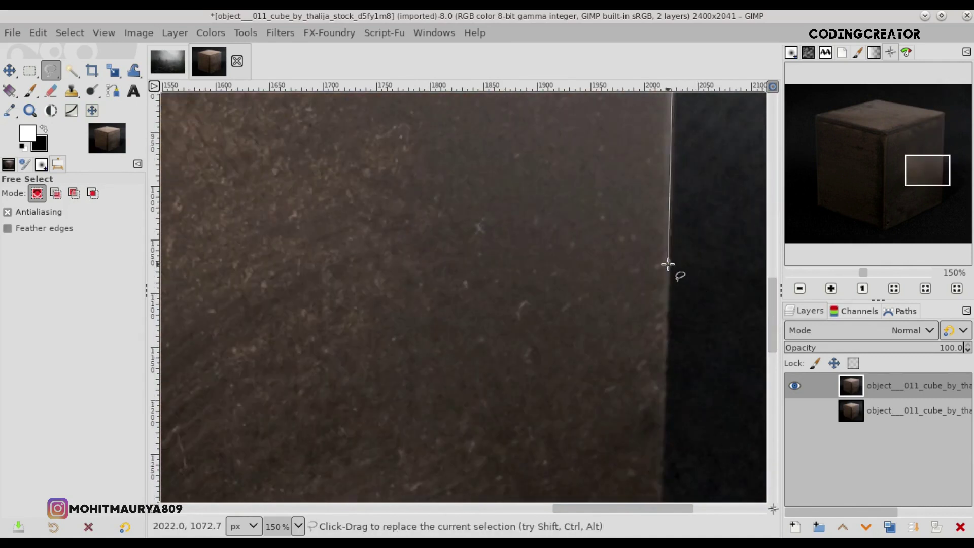
{"action": "scroll", "coordinate": [668, 265], "scroll_direction": "down", "scroll_amount": 5}
{"action": "left_click", "coordinate": [659, 348]}
{"action": "scroll", "coordinate": [711, 355], "scroll_direction": "down", "scroll_amount": 3}
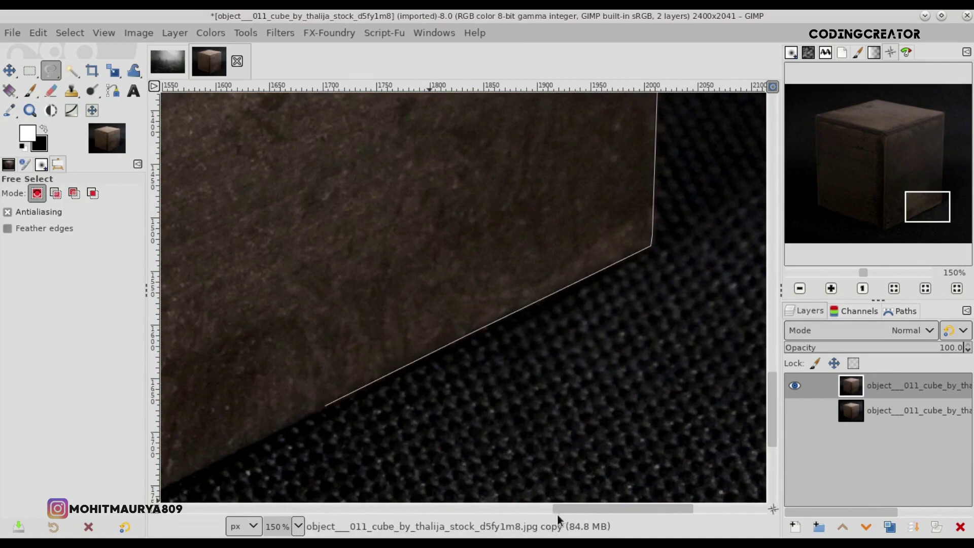
{"action": "scroll", "coordinate": [558, 356], "scroll_direction": "left", "scroll_amount": 10}
{"action": "left_click", "coordinate": [211, 439]}
{"action": "scroll", "coordinate": [211, 439], "scroll_direction": "left", "scroll_amount": 5}
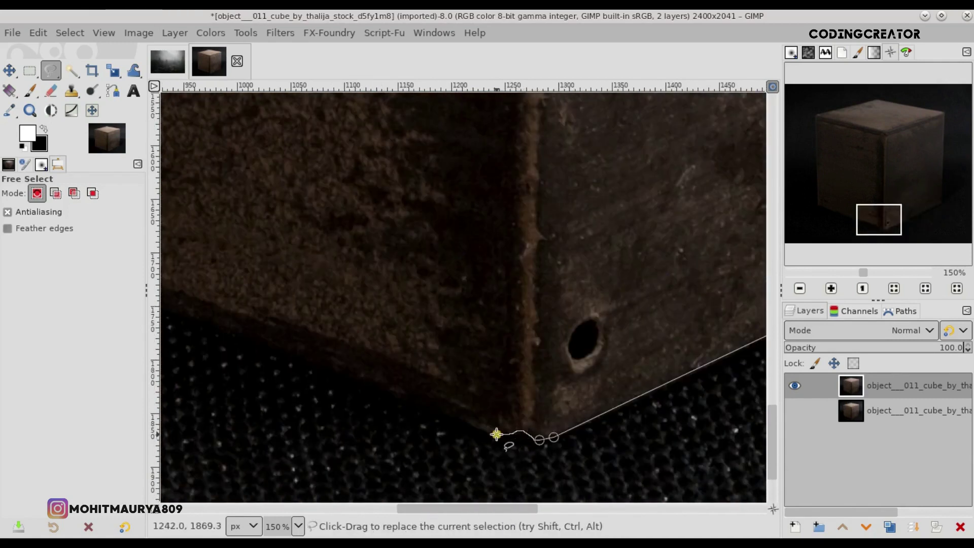
{"action": "scroll", "coordinate": [496, 435], "scroll_direction": "left", "scroll_amount": 10}
{"action": "scroll", "coordinate": [755, 391], "scroll_direction": "up", "scroll_amount": 3}
{"action": "left_click", "coordinate": [433, 358]}
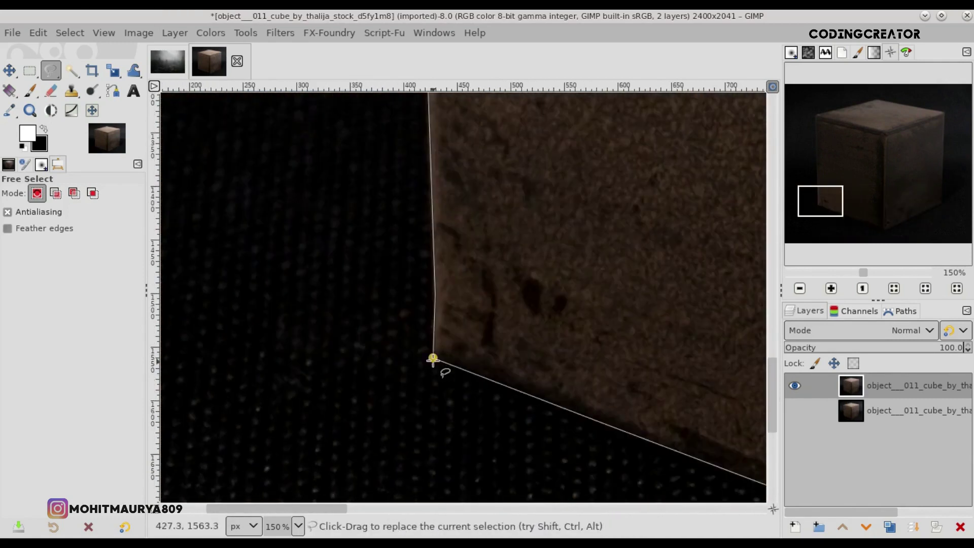
{"action": "key", "text": "Return"}
{"action": "scroll", "coordinate": [554, 354], "scroll_direction": "down", "scroll_amount": 5}
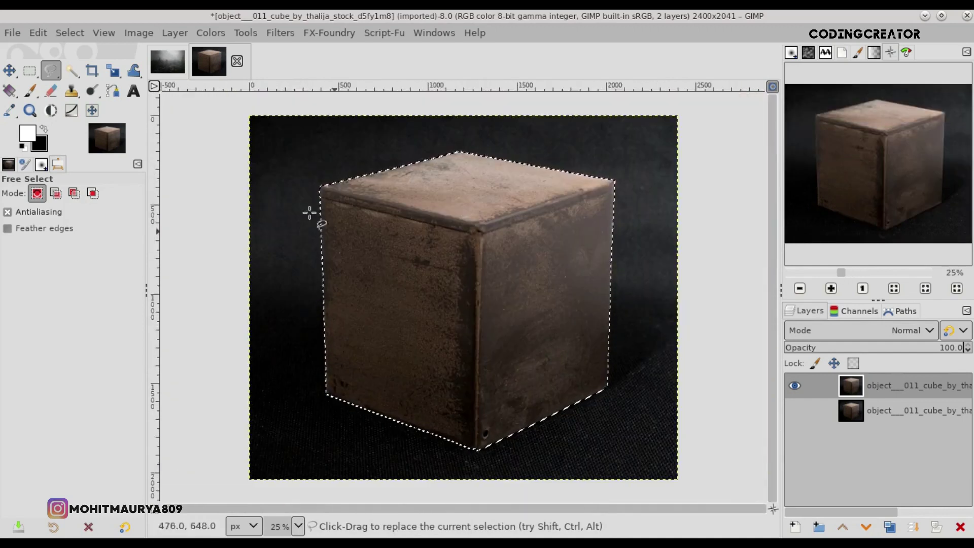
- Invert the selection and clear the black background around the cube
{"action": "left_click", "coordinate": [70, 33]}
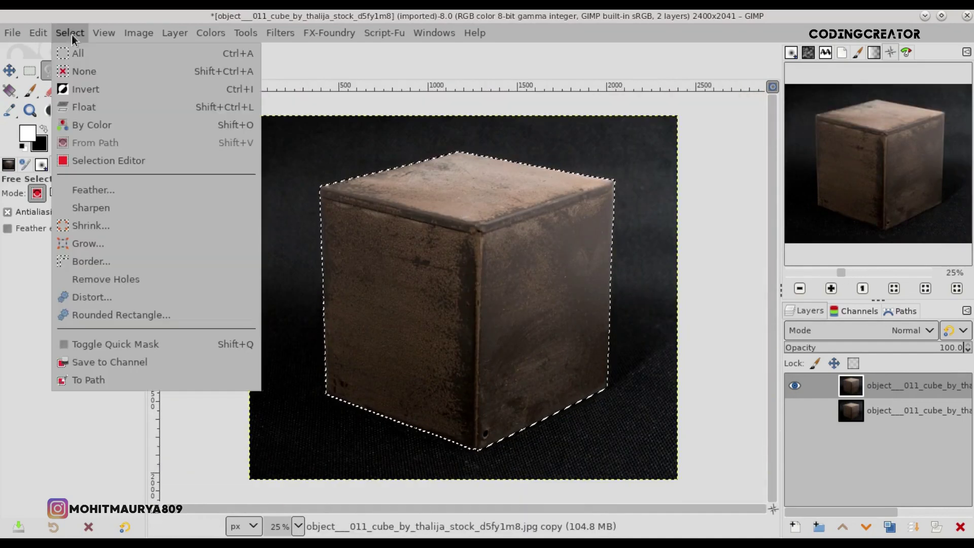
{"action": "left_click", "coordinate": [85, 89]}
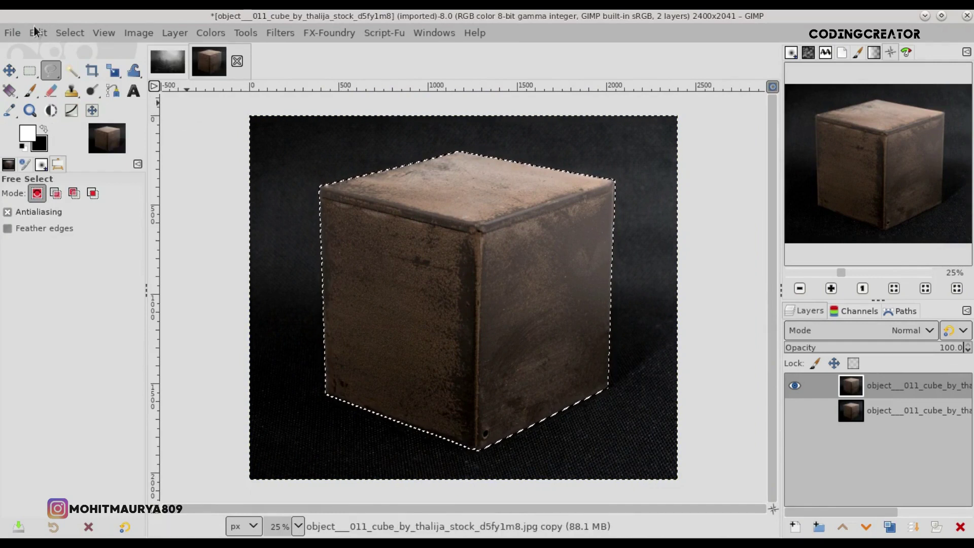
{"action": "left_click", "coordinate": [35, 31]}
{"action": "left_click", "coordinate": [56, 308]}
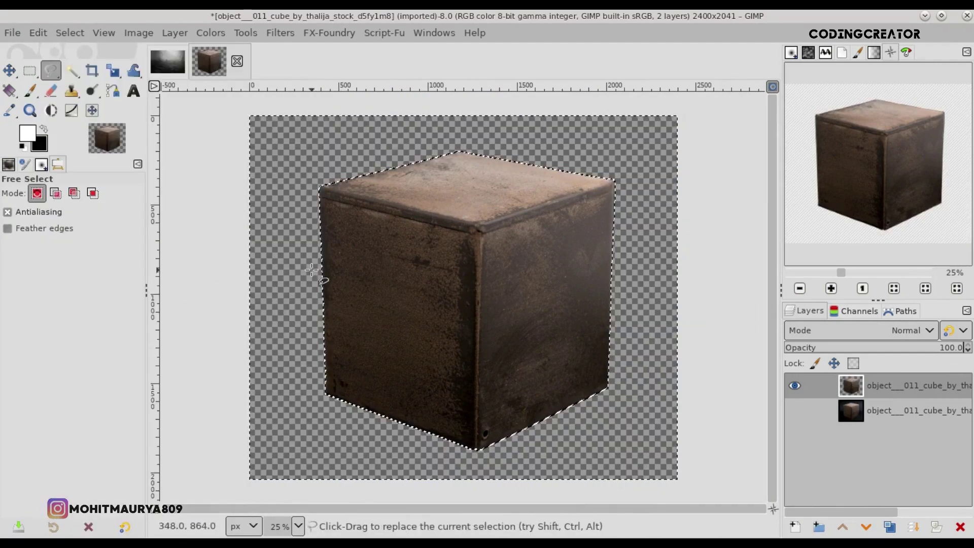
- Deselect and drag the cube layer into the skyline composition
{"action": "left_click", "coordinate": [70, 33]}
{"action": "left_click", "coordinate": [56, 68]}
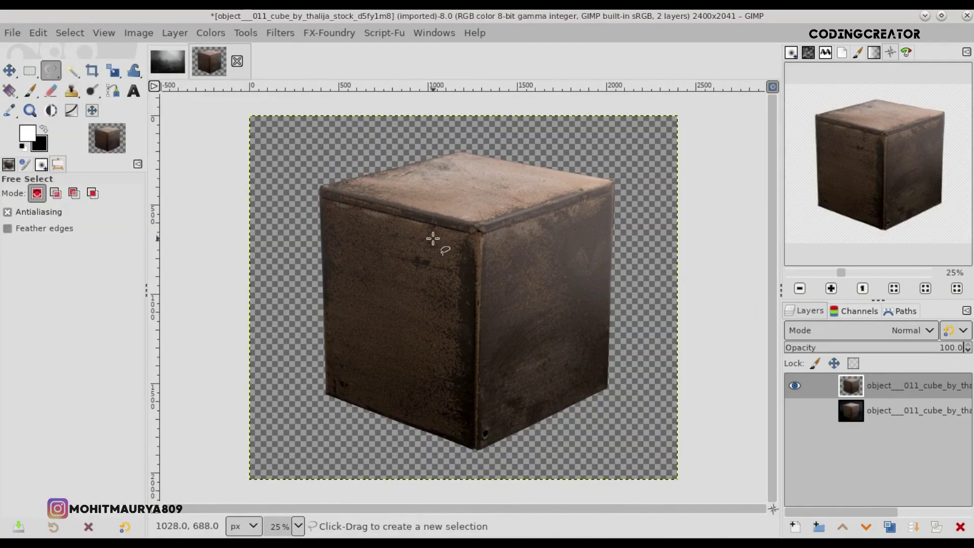
{"action": "mouse_move", "coordinate": [875, 386]}
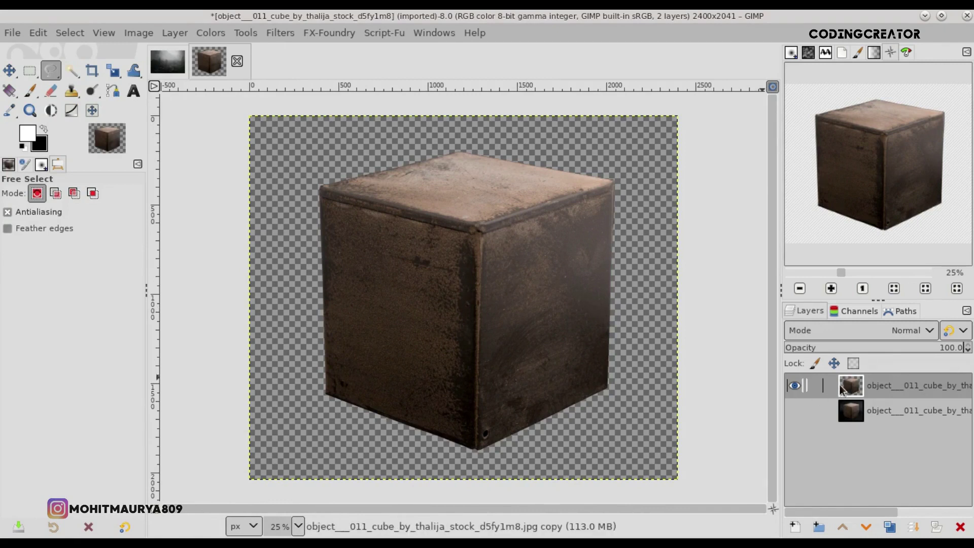
{"action": "left_click_drag", "start_coordinate": [852, 393], "coordinate": [379, 264]}
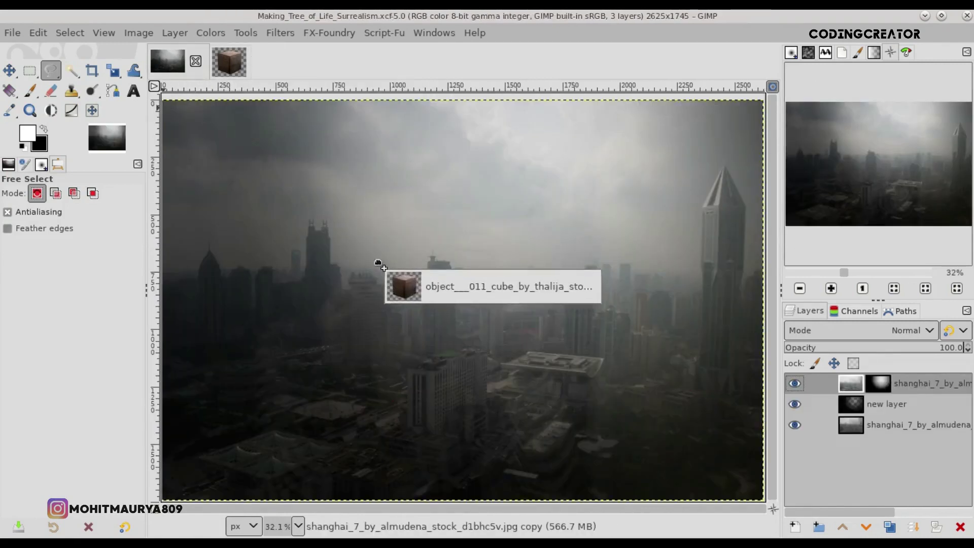
- Crop the cube layer to content, nudge it slightly up-left, and save
{"action": "left_click", "coordinate": [178, 34]}
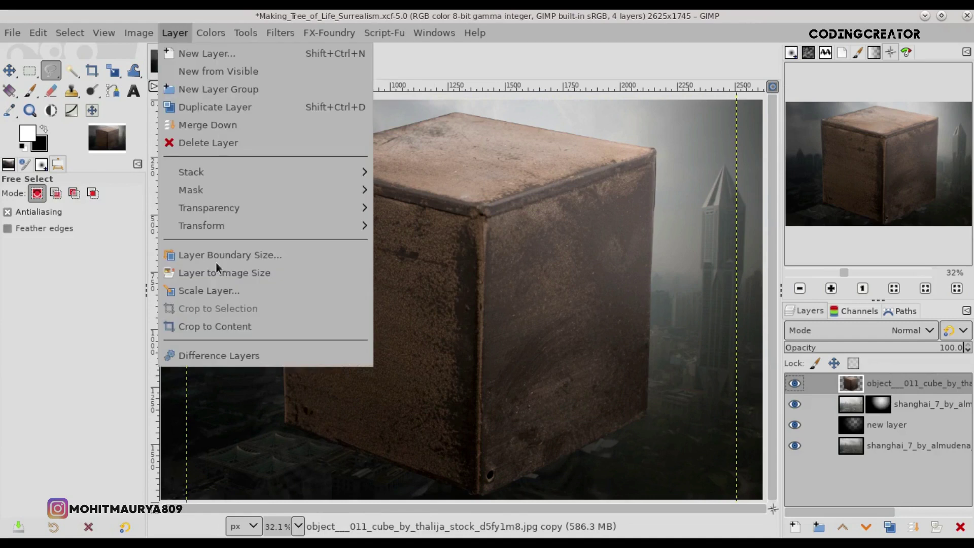
{"action": "left_click", "coordinate": [245, 330]}
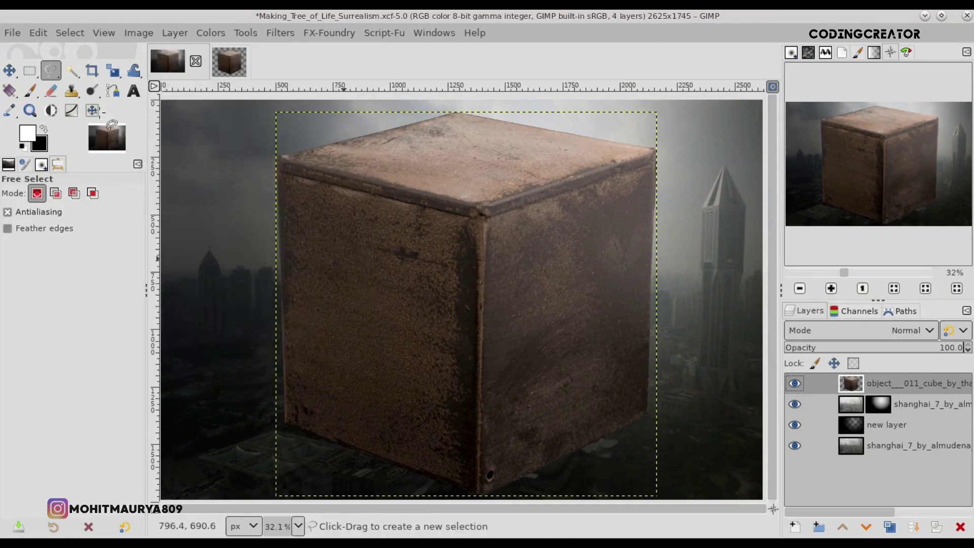
{"action": "left_click", "coordinate": [14, 75]}
{"action": "left_click_drag", "start_coordinate": [486, 290], "coordinate": [476, 278]}
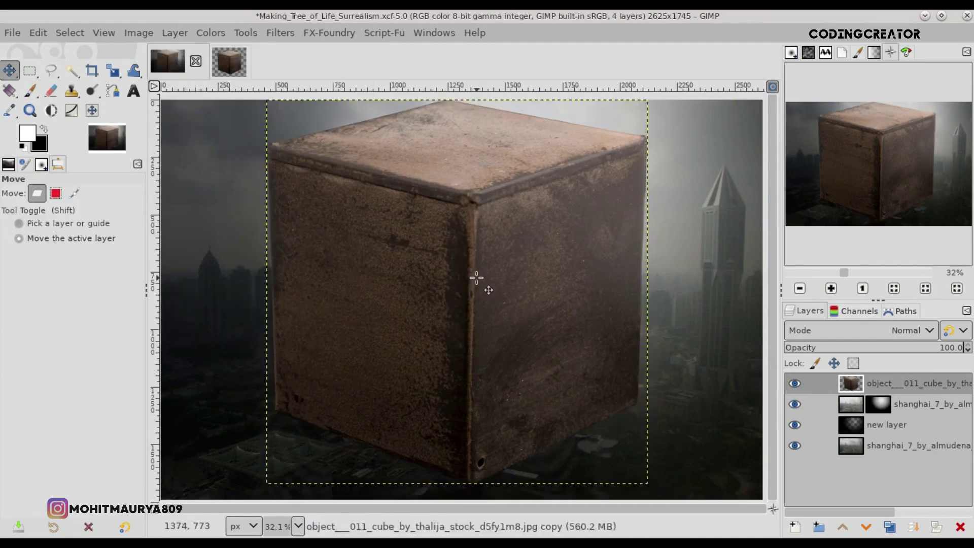
{"action": "left_click", "coordinate": [476, 278]}
{"action": "key", "text": "ctrl+s"}
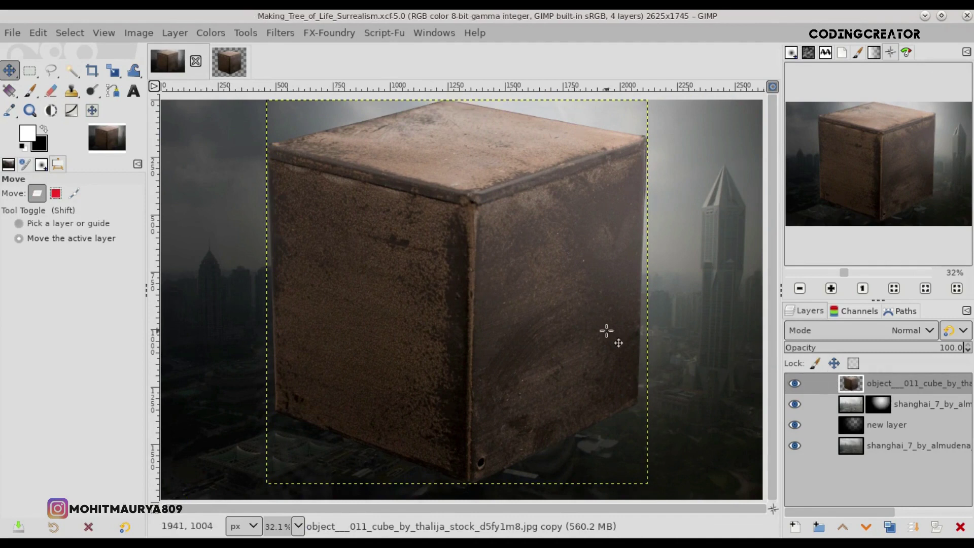
- Scale the cube layer down to about 570×574 px
{"action": "left_click", "coordinate": [107, 79]}
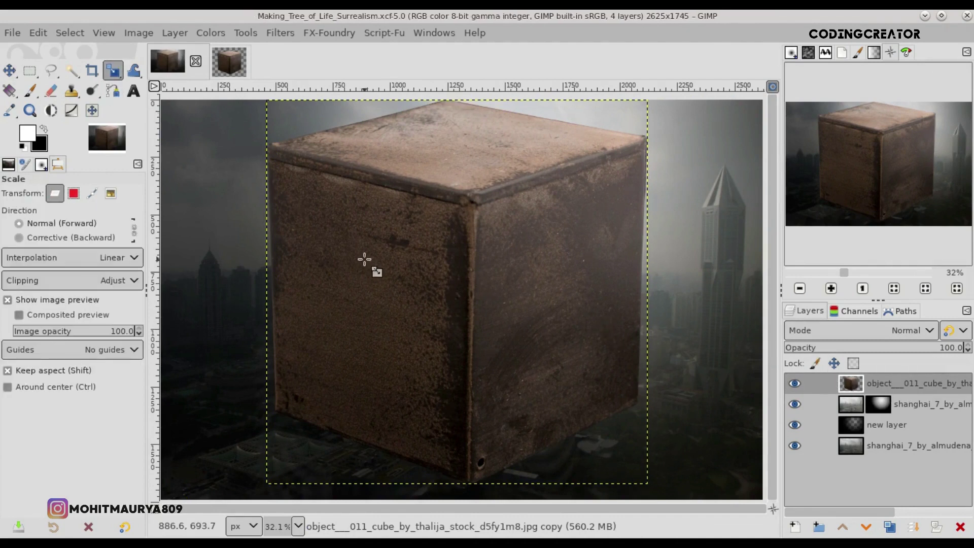
{"action": "left_click", "coordinate": [366, 259]}
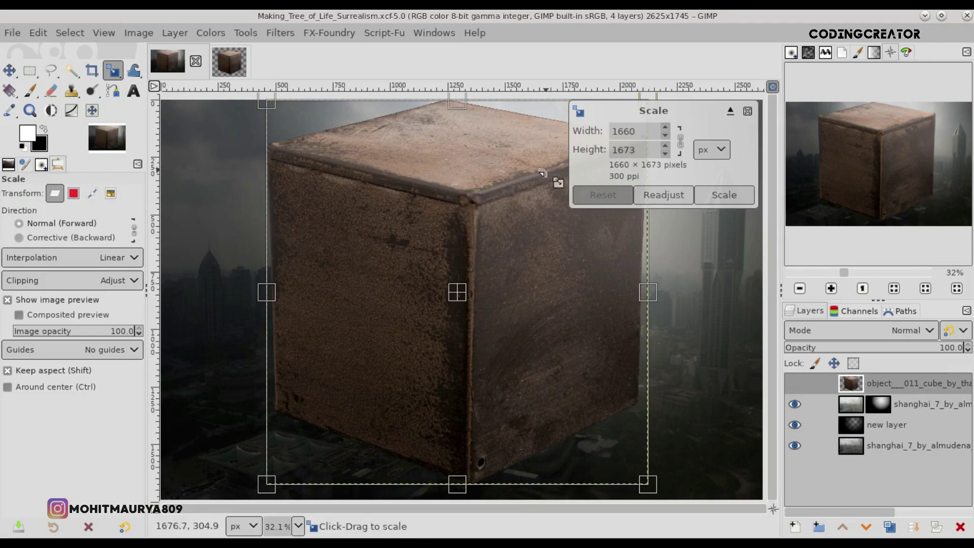
{"action": "mouse_move", "coordinate": [517, 163]}
{"action": "left_mouse_down"}
{"action": "mouse_move", "coordinate": [335, 307]}
{"action": "mouse_move", "coordinate": [397, 385]}
{"action": "left_mouse_up"}
{"action": "left_click", "coordinate": [732, 196]}
- Shift the cube slightly left and save the composite
{"action": "left_click", "coordinate": [9, 70]}
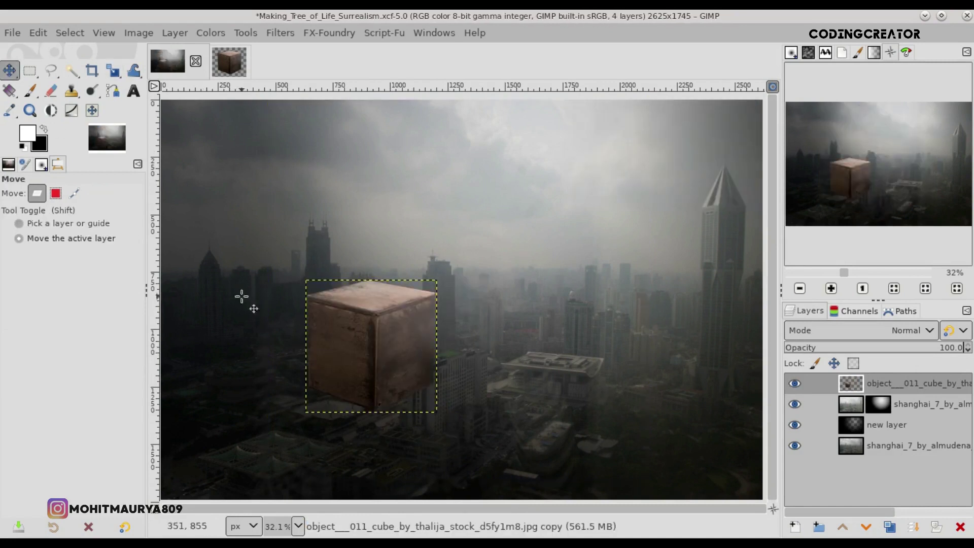
{"action": "left_click_drag", "start_coordinate": [346, 332], "coordinate": [338, 334]}
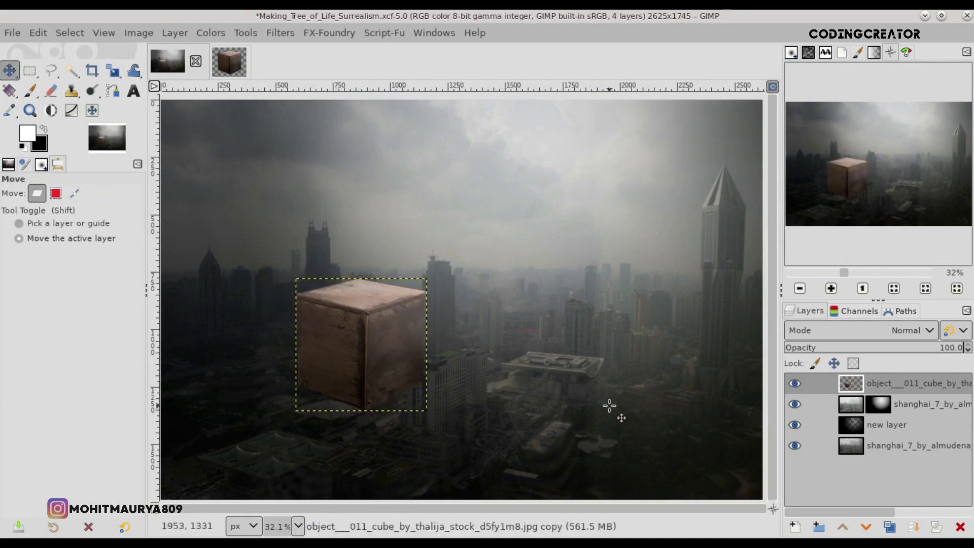
{"action": "key", "text": "ctrl+s"}
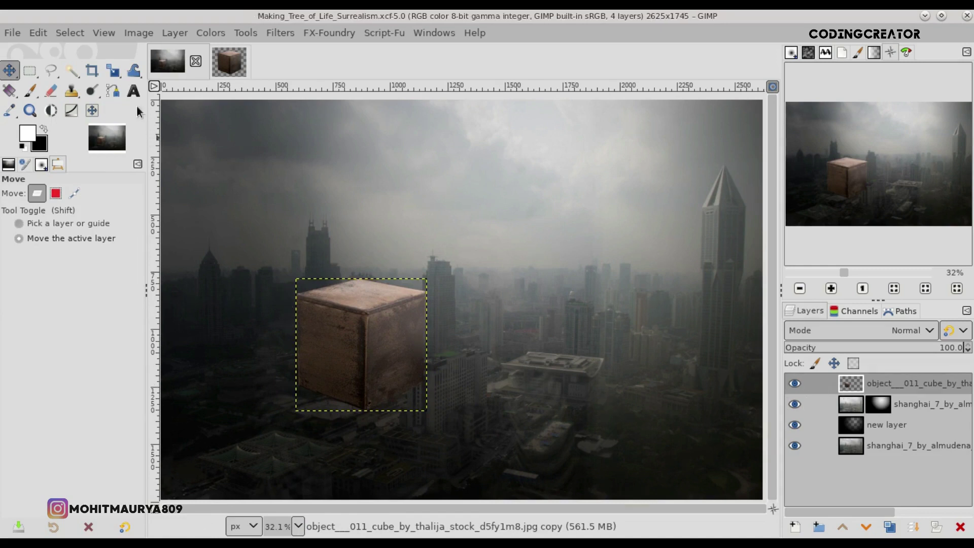
- Scale the cube with the chain unlinked, squashing its height and shrinking it
{"action": "left_click", "coordinate": [113, 90]}
{"action": "left_click", "coordinate": [113, 70]}
{"action": "left_click", "coordinate": [359, 318]}
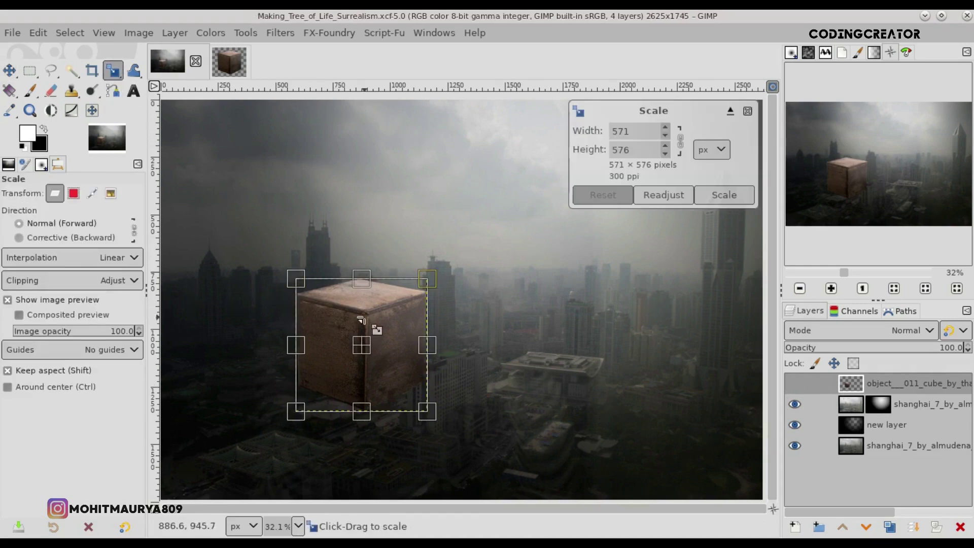
{"action": "left_click", "coordinate": [680, 141]}
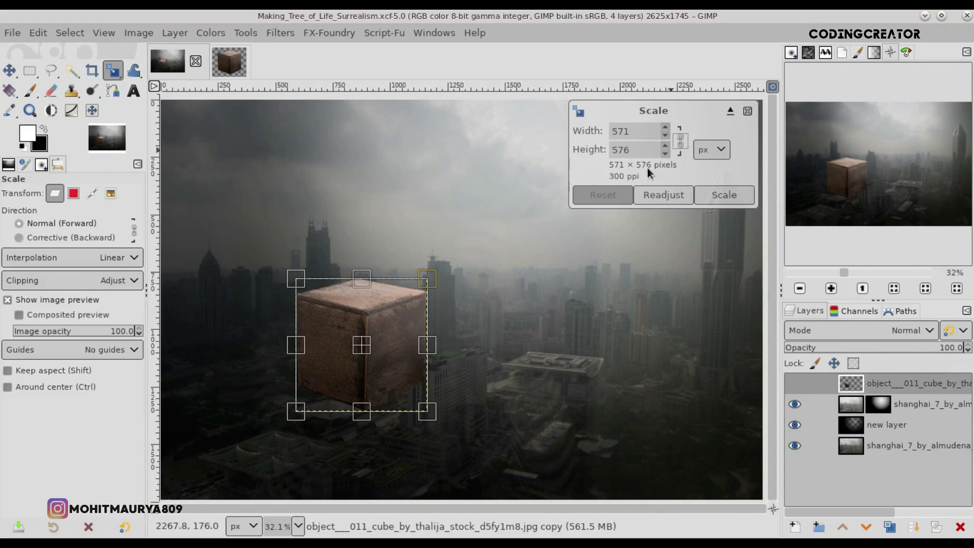
{"action": "left_click_drag", "start_coordinate": [362, 300], "coordinate": [361, 310]}
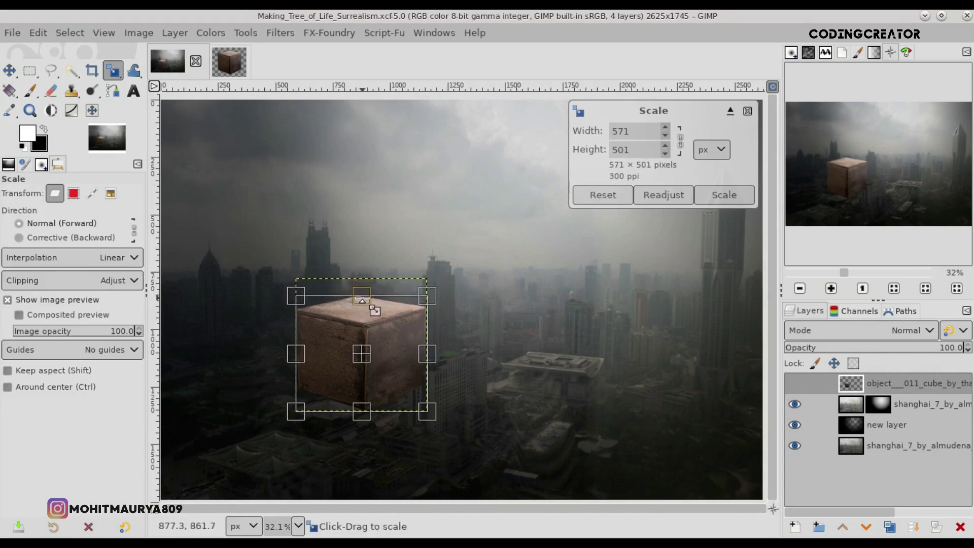
{"action": "left_click_drag", "start_coordinate": [362, 359], "coordinate": [361, 338]}
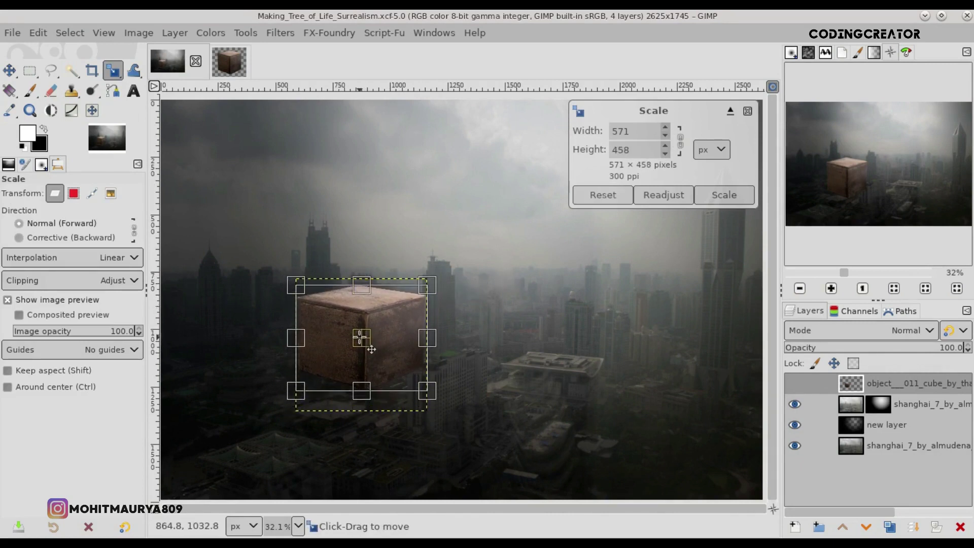
{"action": "left_click", "coordinate": [680, 141]}
{"action": "left_click_drag", "start_coordinate": [304, 406], "coordinate": [313, 376]}
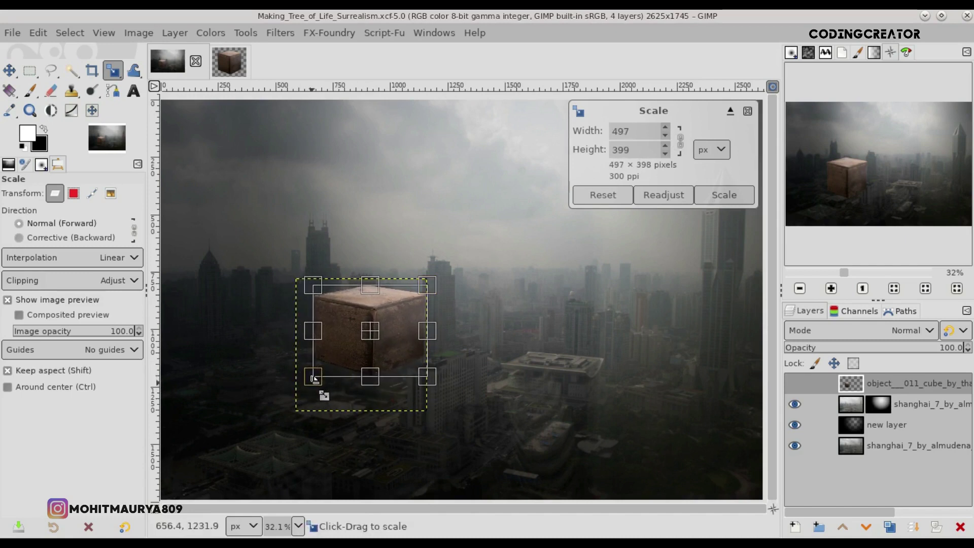
{"action": "left_click", "coordinate": [717, 196]}
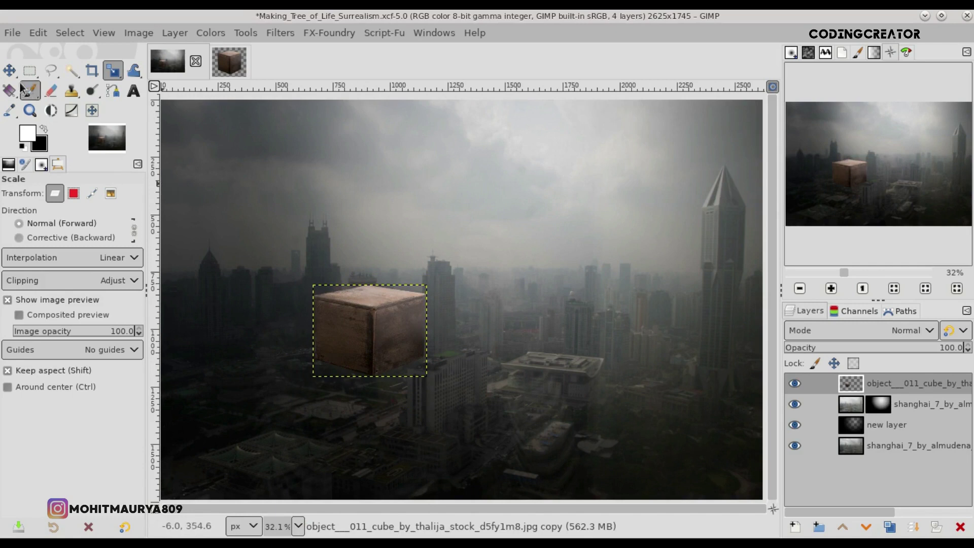
- Nudge the squashed cube into place over the skyline
{"action": "key", "text": "m"}
{"action": "left_click_drag", "start_coordinate": [362, 328], "coordinate": [358, 331]}
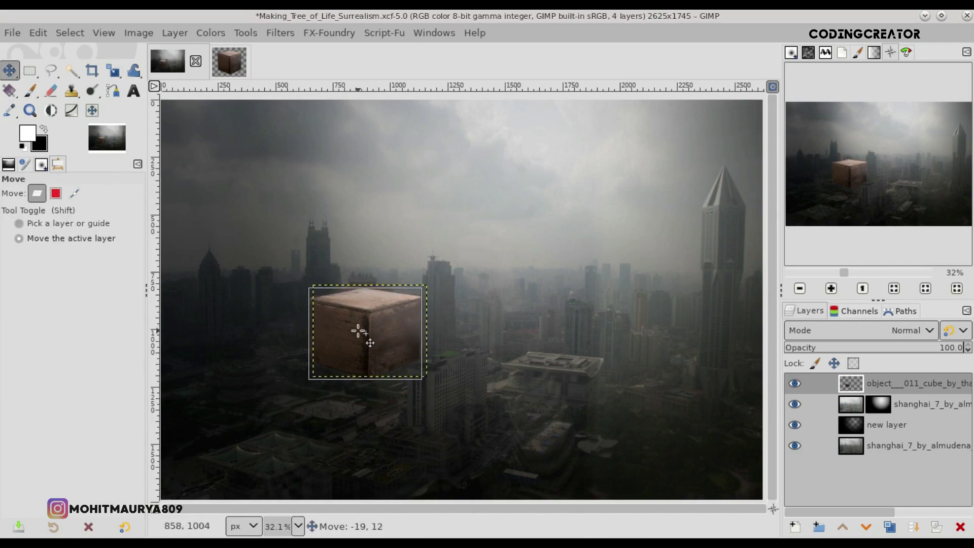
{"action": "left_click", "coordinate": [843, 412]}
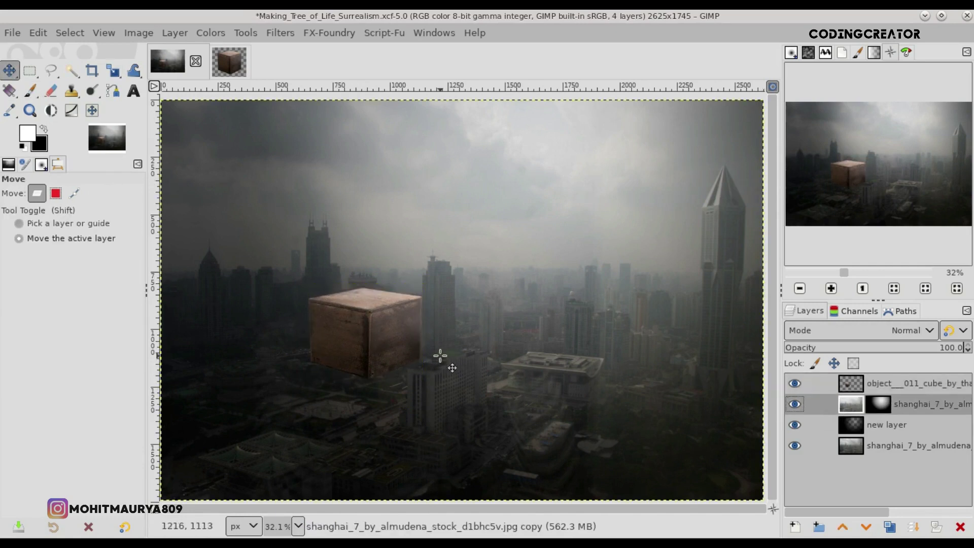
{"action": "left_click", "coordinate": [841, 389]}
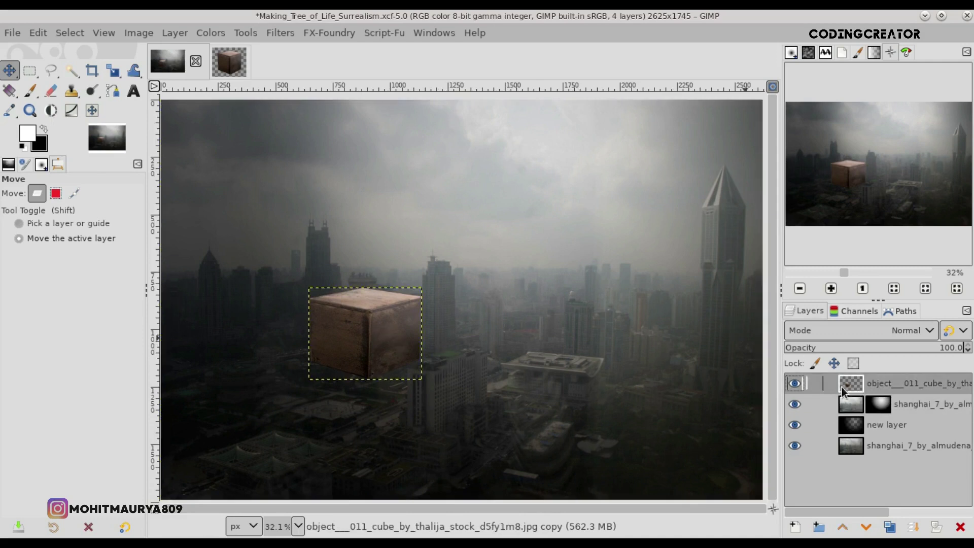
{"action": "left_click_drag", "start_coordinate": [399, 351], "coordinate": [399, 352]}
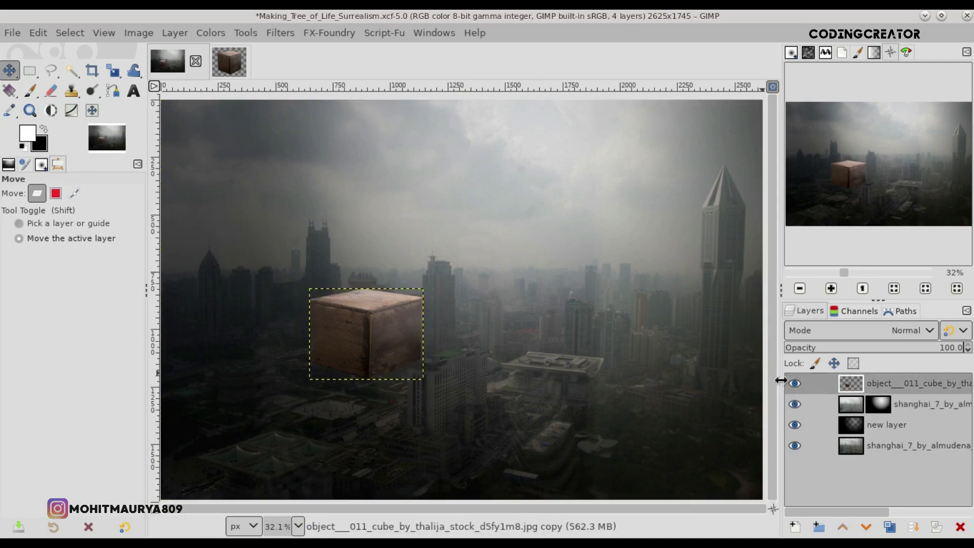
- Shrink the cube further from its corners and raise it slightly
{"action": "left_click", "coordinate": [115, 73]}
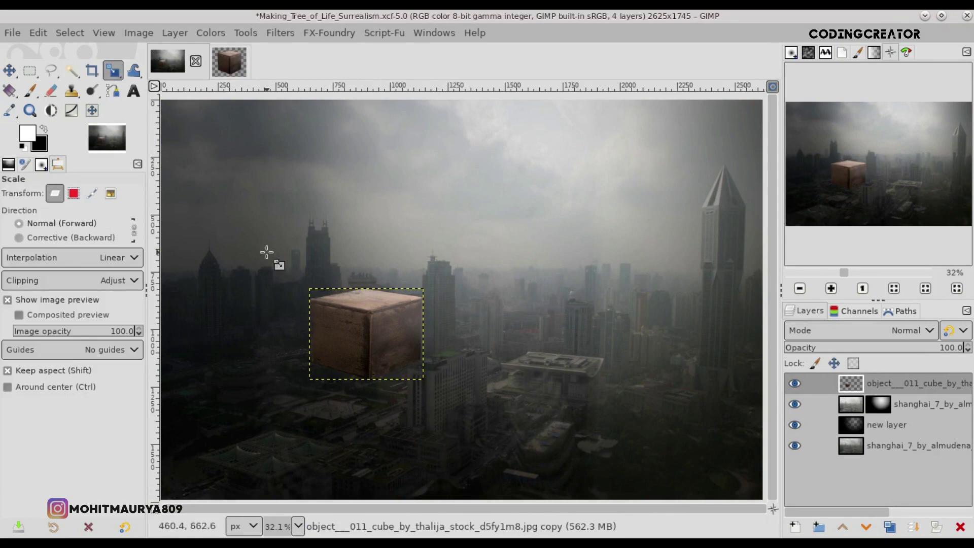
{"action": "left_click", "coordinate": [339, 311]}
{"action": "left_click_drag", "start_coordinate": [308, 294], "coordinate": [312, 298]}
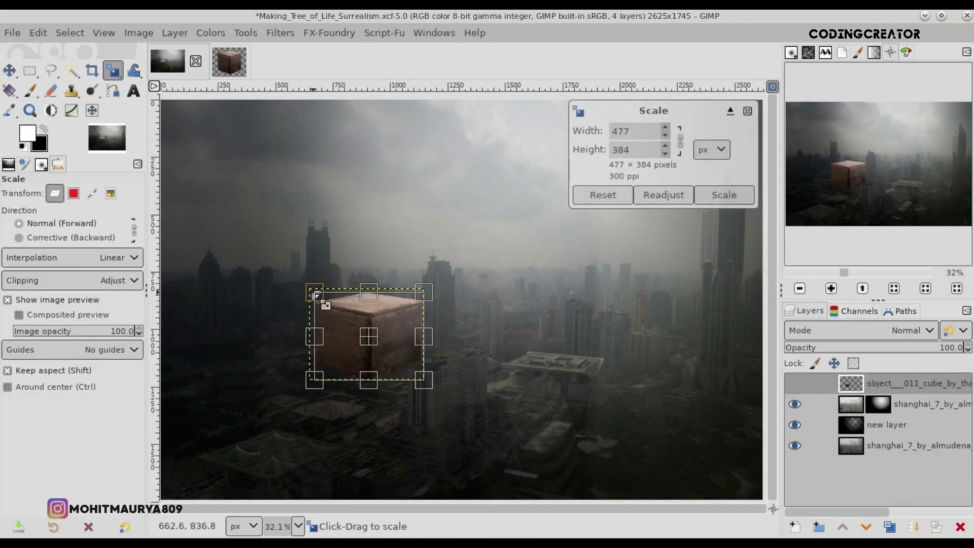
{"action": "left_click_drag", "start_coordinate": [381, 354], "coordinate": [377, 348]}
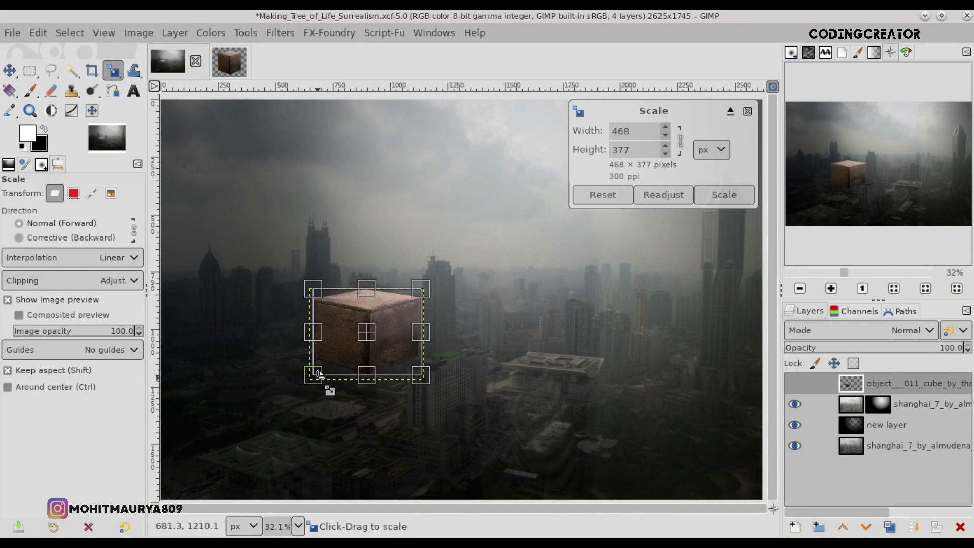
{"action": "left_click_drag", "start_coordinate": [316, 375], "coordinate": [320, 376]}
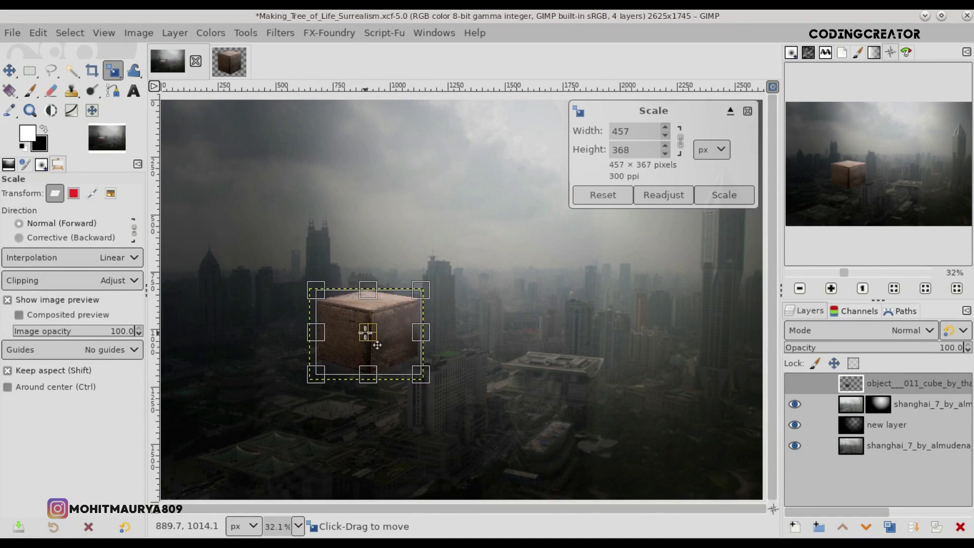
{"action": "left_click_drag", "start_coordinate": [378, 340], "coordinate": [378, 338]}
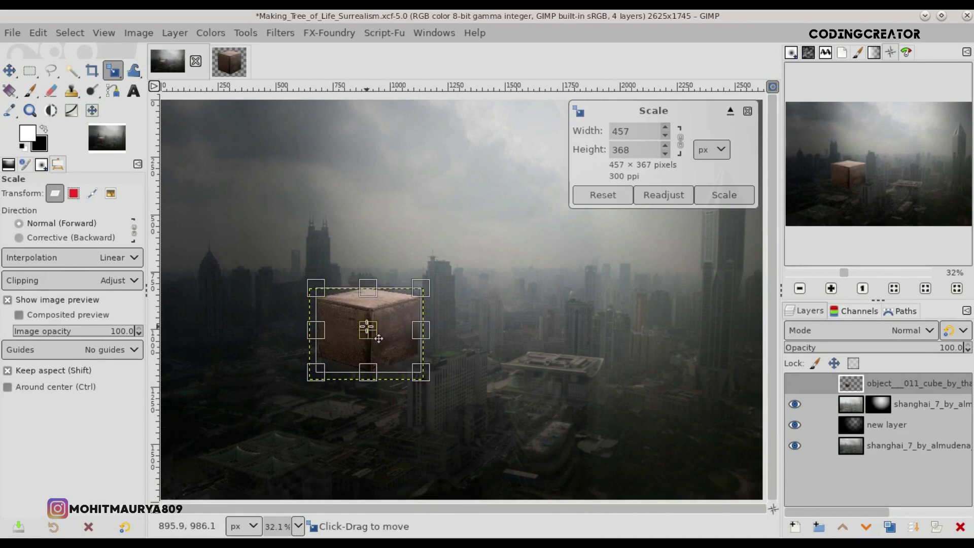
{"action": "left_click", "coordinate": [716, 198]}
- Nudge the cube slightly right and up, leaving the cube layer active
{"action": "key", "text": "m"}
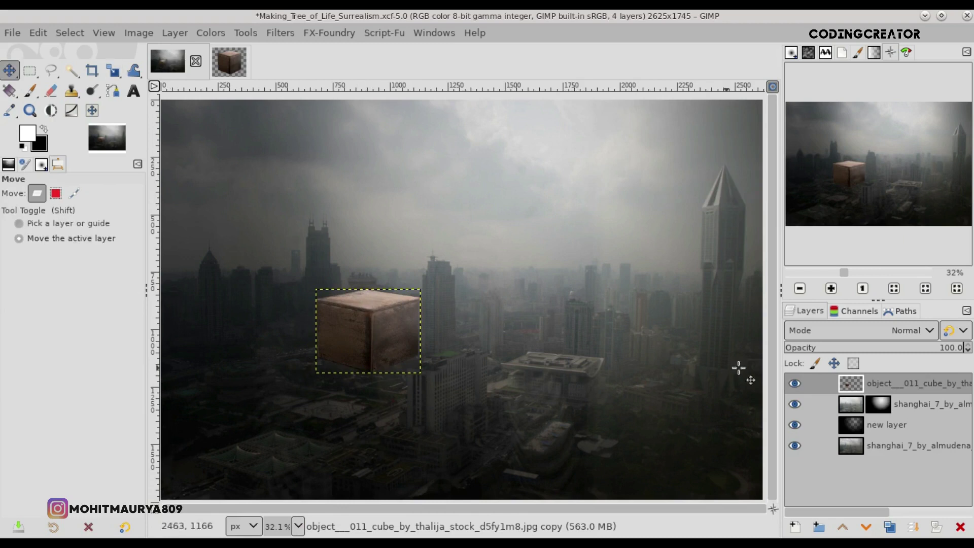
{"action": "left_click", "coordinate": [840, 409]}
{"action": "left_click", "coordinate": [853, 388]}
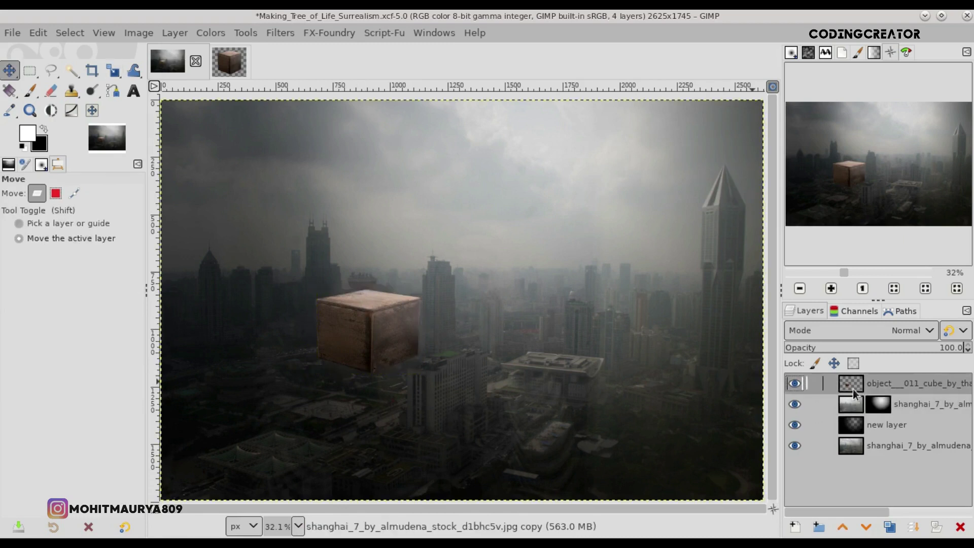
{"action": "left_click_drag", "start_coordinate": [380, 332], "coordinate": [382, 329]}
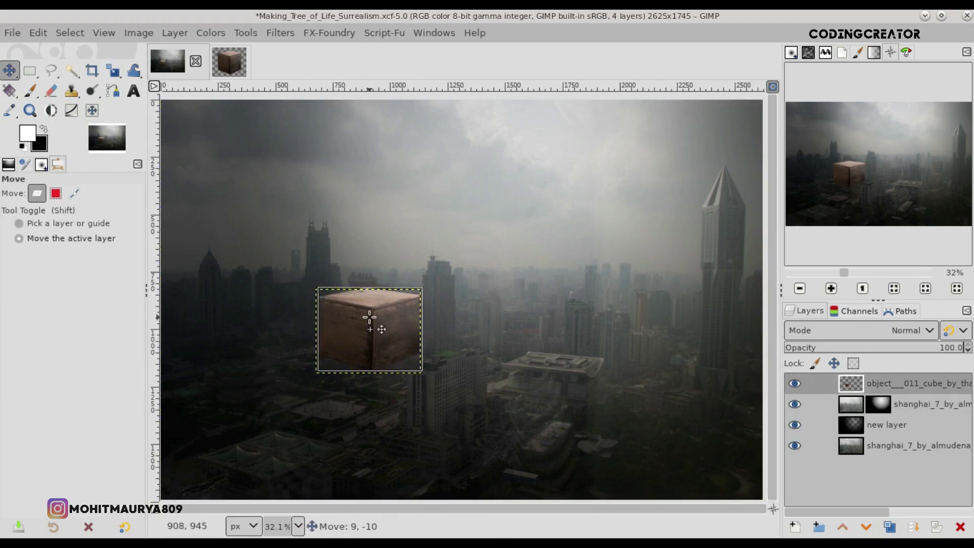
{"action": "left_click", "coordinate": [838, 407]}
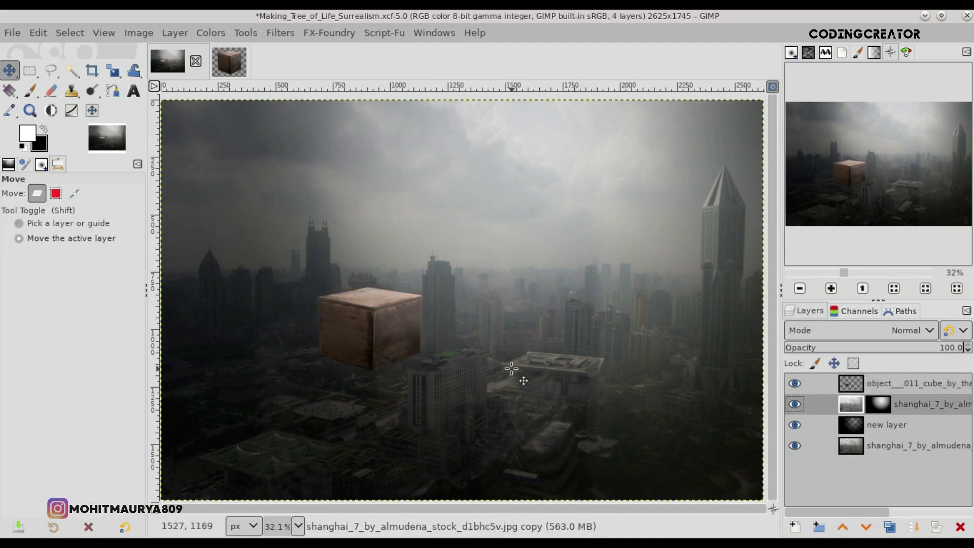
{"action": "left_click", "coordinate": [853, 384]}
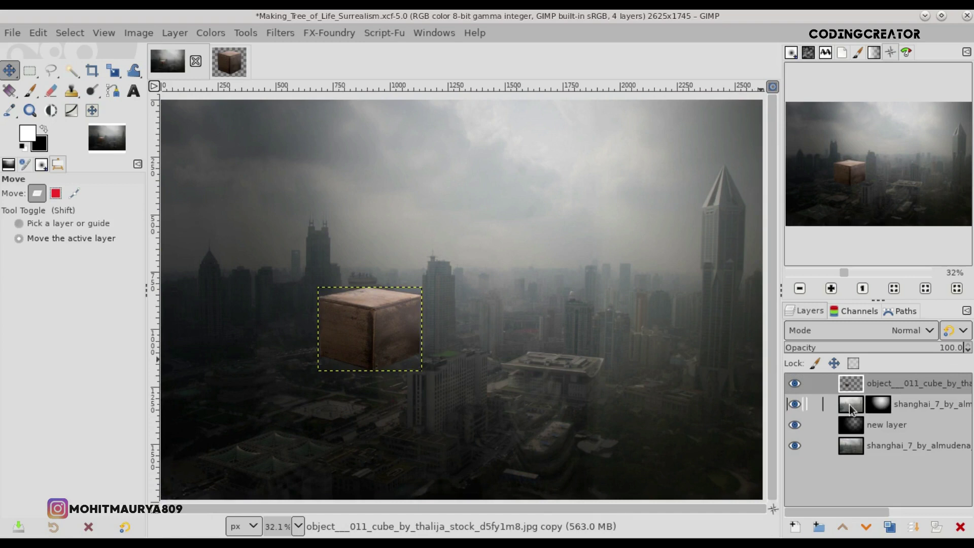
{"action": "left_click", "coordinate": [849, 404]}
{"action": "left_click", "coordinate": [853, 386]}
- Desaturate the cube with Hue-Saturation, setting Saturation to about -54.7
{"action": "left_click", "coordinate": [212, 34]}
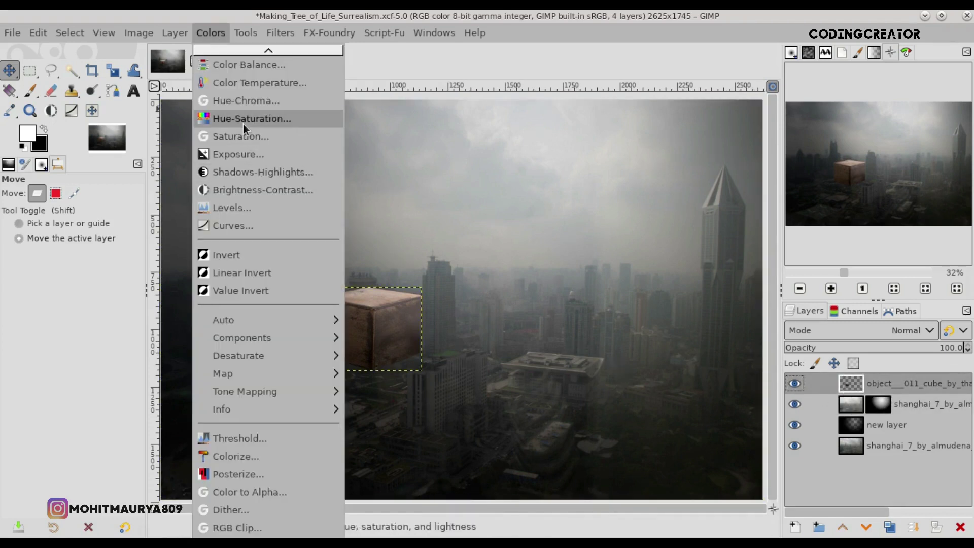
{"action": "left_click", "coordinate": [242, 120]}
{"action": "left_click", "coordinate": [768, 369]}
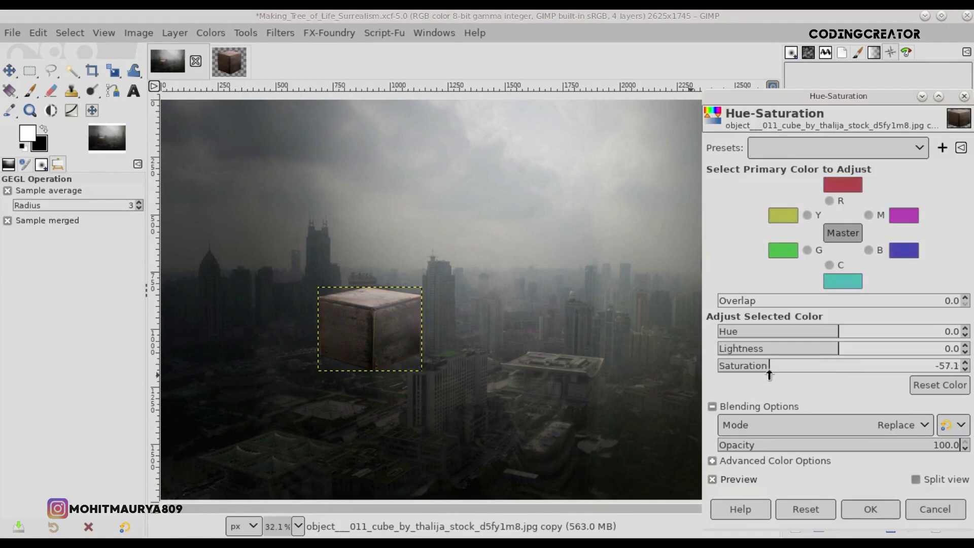
{"action": "left_click_drag", "start_coordinate": [771, 374], "coordinate": [772, 374]}
{"action": "left_click", "coordinate": [731, 479]}
{"action": "left_click", "coordinate": [731, 478]}
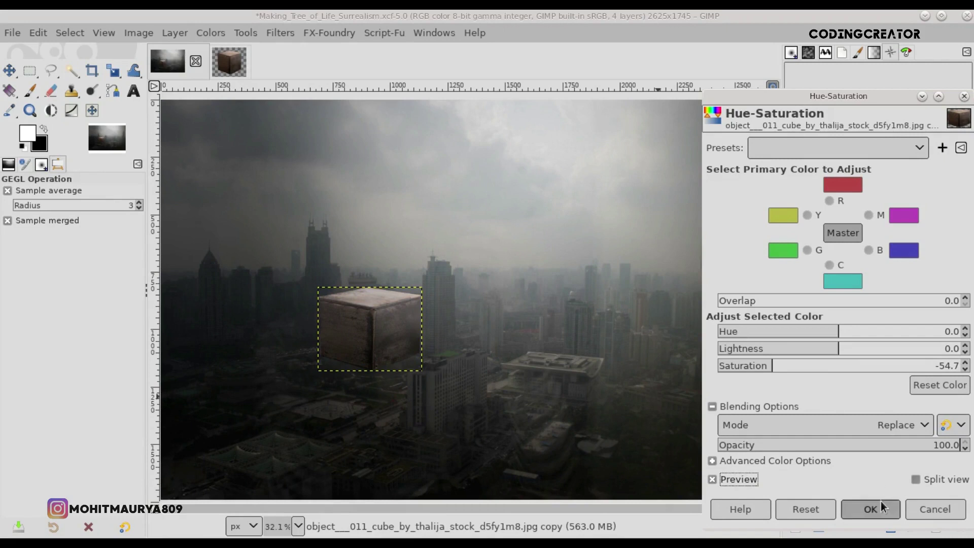
{"action": "left_click", "coordinate": [881, 508]}
- Nudge the cube up and to the right, then fit the image to the window
{"action": "key", "text": "m"}
{"action": "left_click_drag", "start_coordinate": [355, 330], "coordinate": [363, 322]}
{"action": "left_click", "coordinate": [841, 406]}
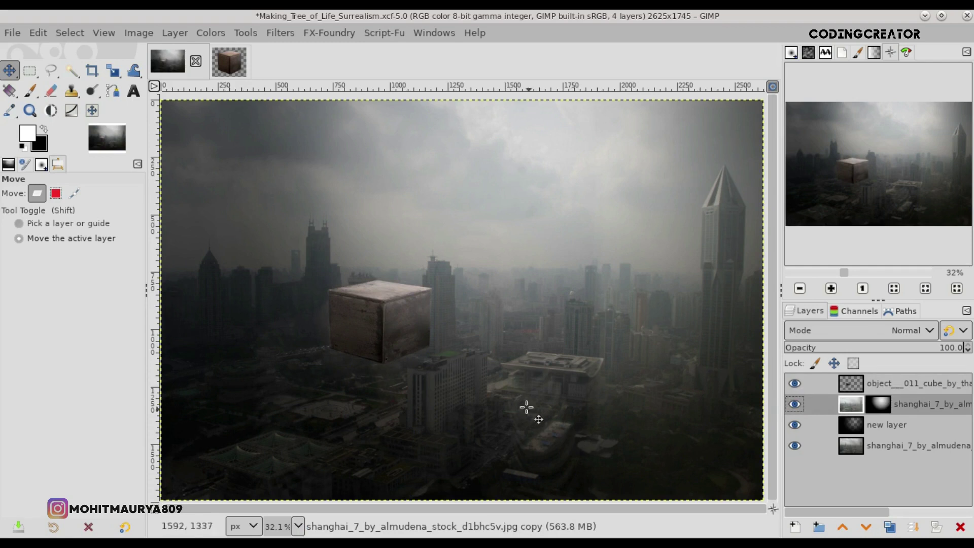
{"action": "left_click", "coordinate": [840, 388]}
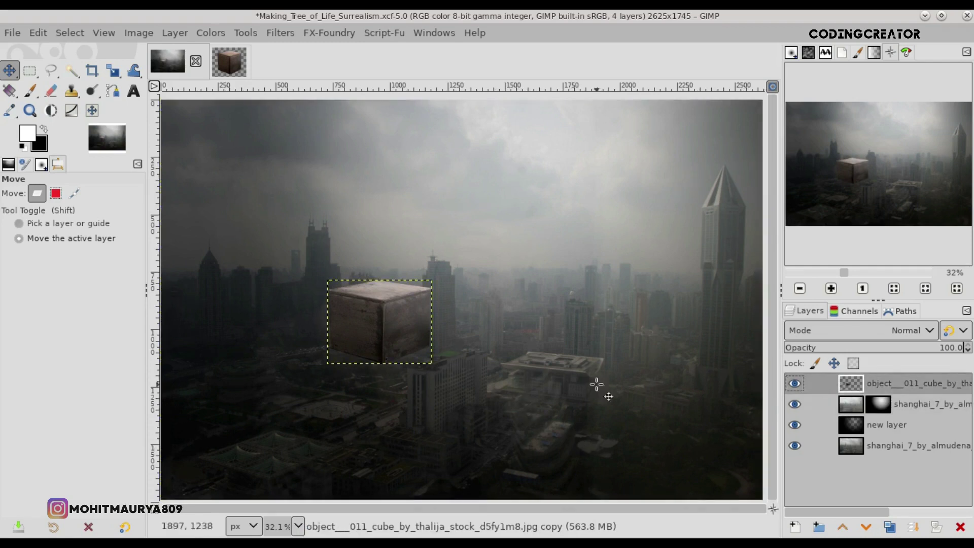
{"action": "scroll", "coordinate": [691, 236], "scroll_direction": "down", "scroll_amount": 2}
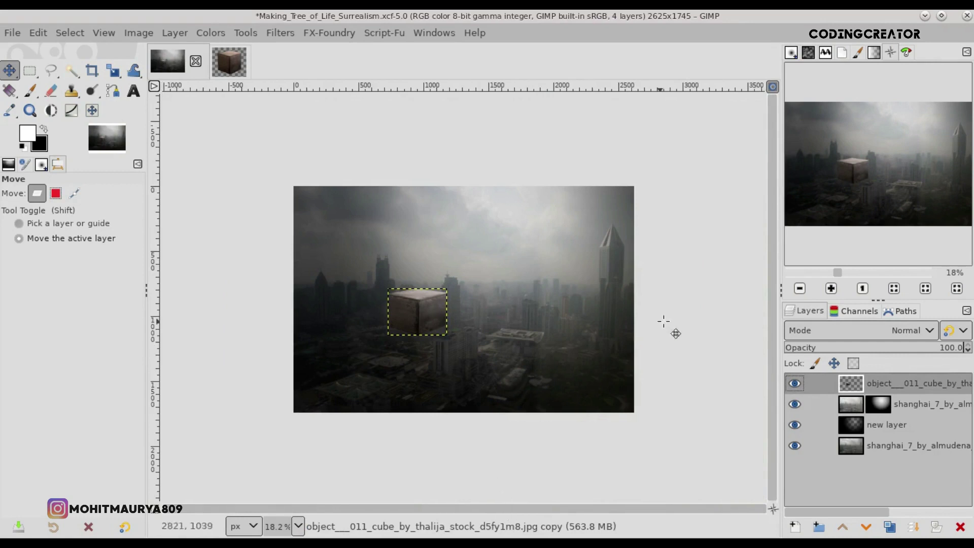
{"action": "left_click", "coordinate": [773, 87]}
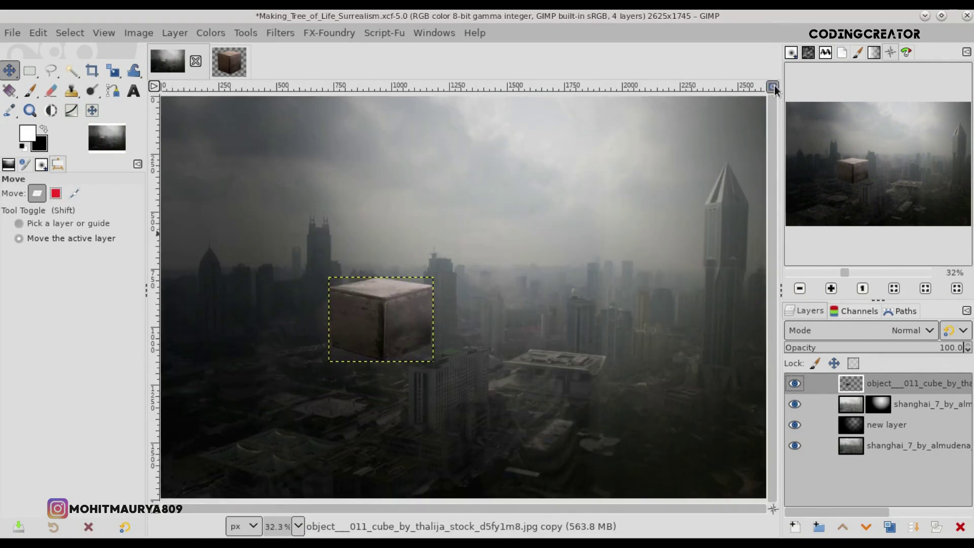
- Save, duplicate the cube, and place the copy up-right, below the front cube layer
{"action": "key", "text": "ctrl+s"}
{"action": "left_click", "coordinate": [889, 528]}
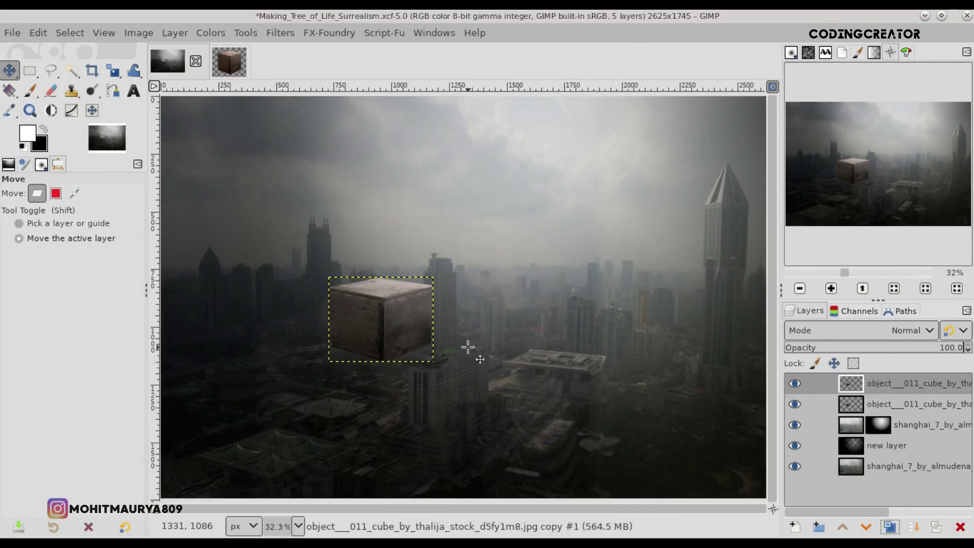
{"action": "left_click_drag", "start_coordinate": [409, 337], "coordinate": [511, 281]}
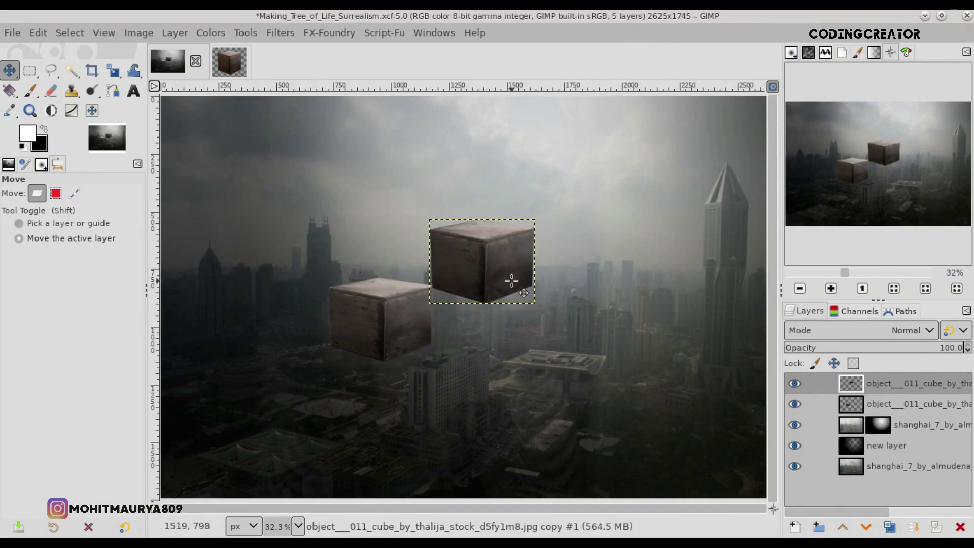
{"action": "left_click_drag", "start_coordinate": [857, 389], "coordinate": [857, 410]}
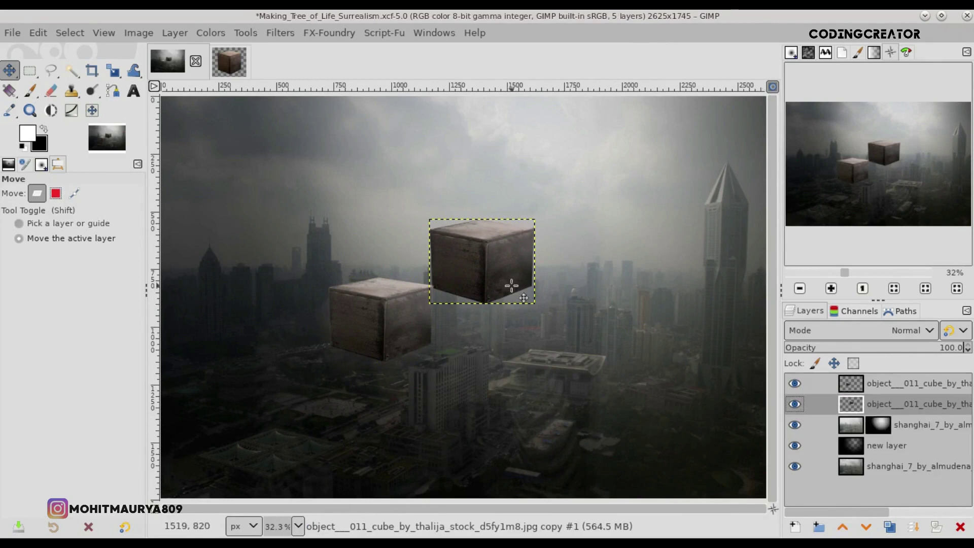
- Shrink the second cube with the Scale tool and adjust its position
{"action": "left_click", "coordinate": [113, 70]}
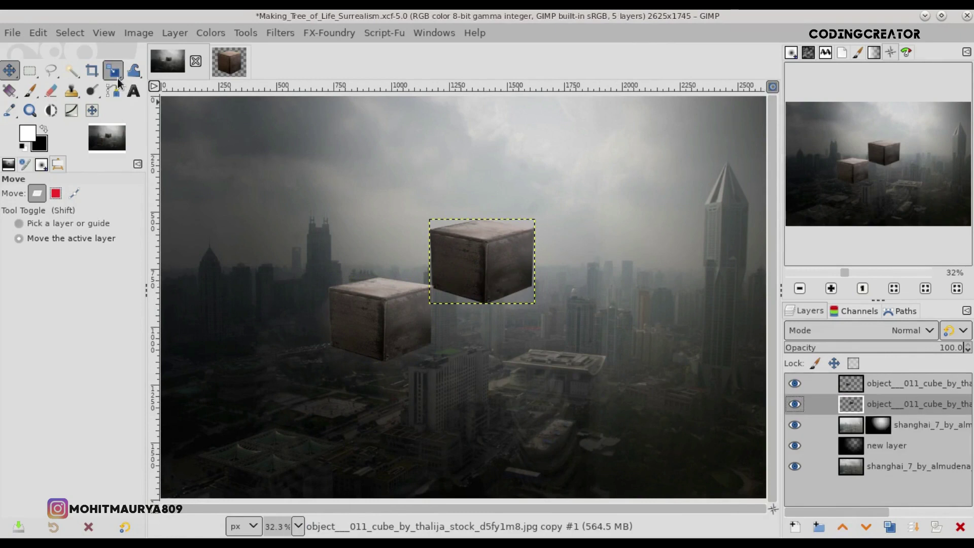
{"action": "left_click", "coordinate": [509, 256]}
{"action": "left_click_drag", "start_coordinate": [531, 223], "coordinate": [472, 264]}
{"action": "key", "text": "Return"}
{"action": "key", "text": "m"}
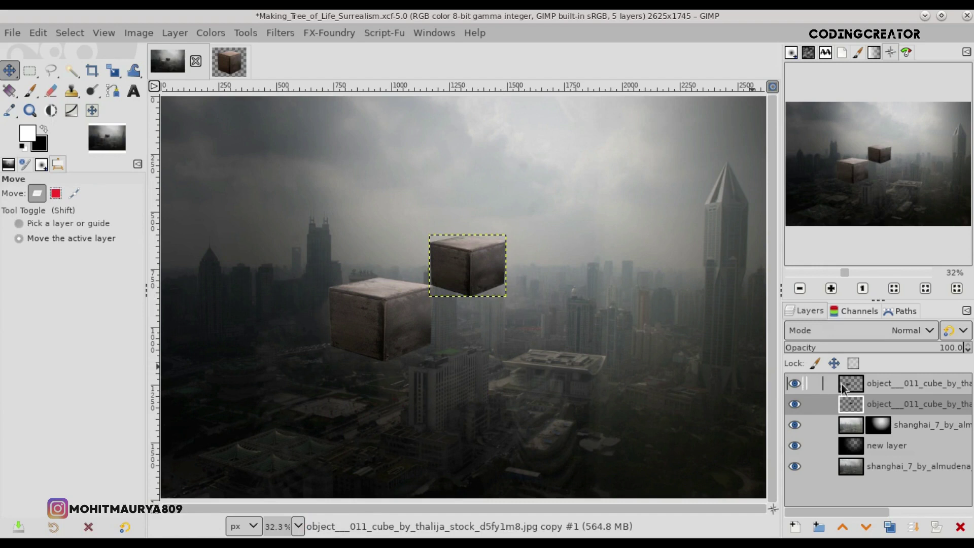
{"action": "mouse_move", "coordinate": [478, 274]}
{"action": "left_mouse_down"}
{"action": "mouse_move", "coordinate": [490, 274]}
{"action": "mouse_move", "coordinate": [479, 275]}
{"action": "left_mouse_up"}
{"action": "scroll", "coordinate": [479, 274], "scroll_direction": "up", "scroll_amount": 2}
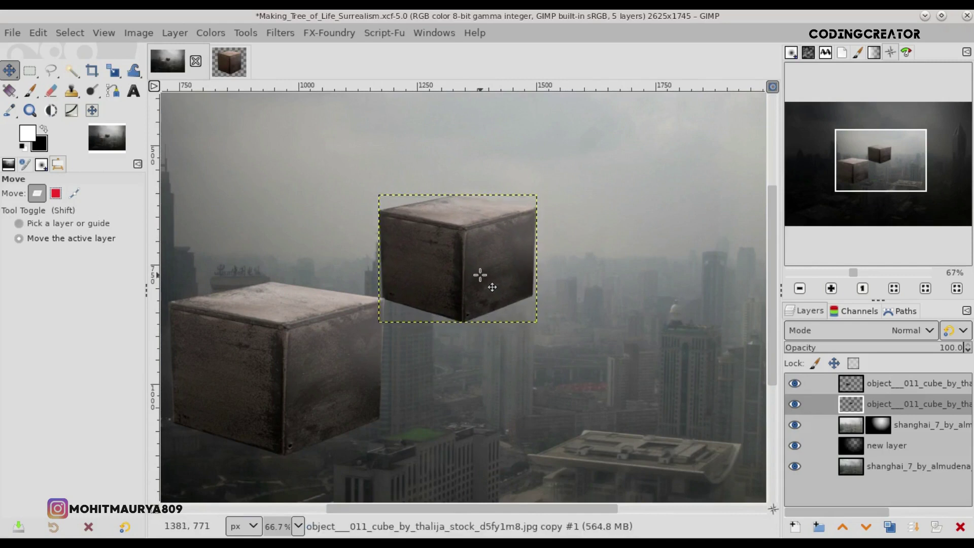
{"action": "scroll", "coordinate": [480, 275], "scroll_direction": "down", "scroll_amount": 3}
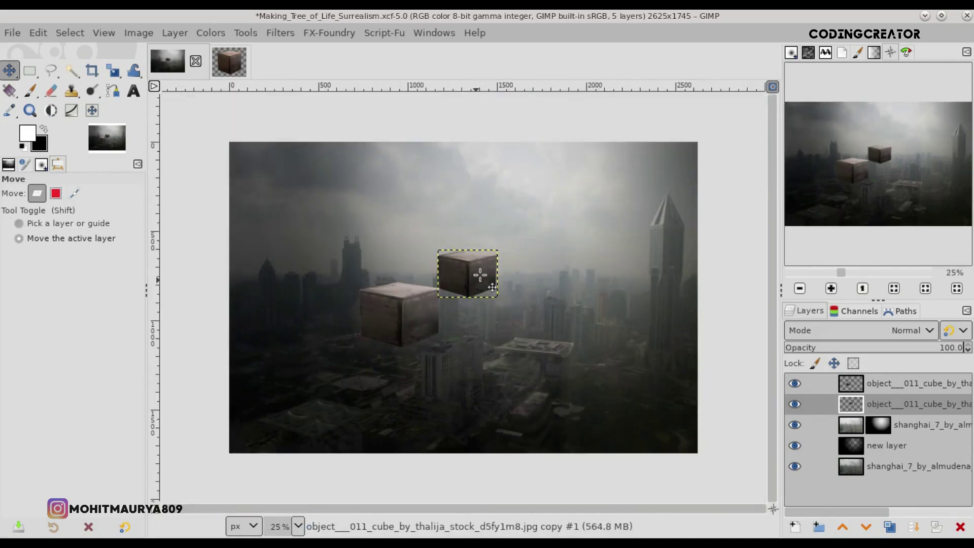
{"action": "left_click", "coordinate": [772, 87]}
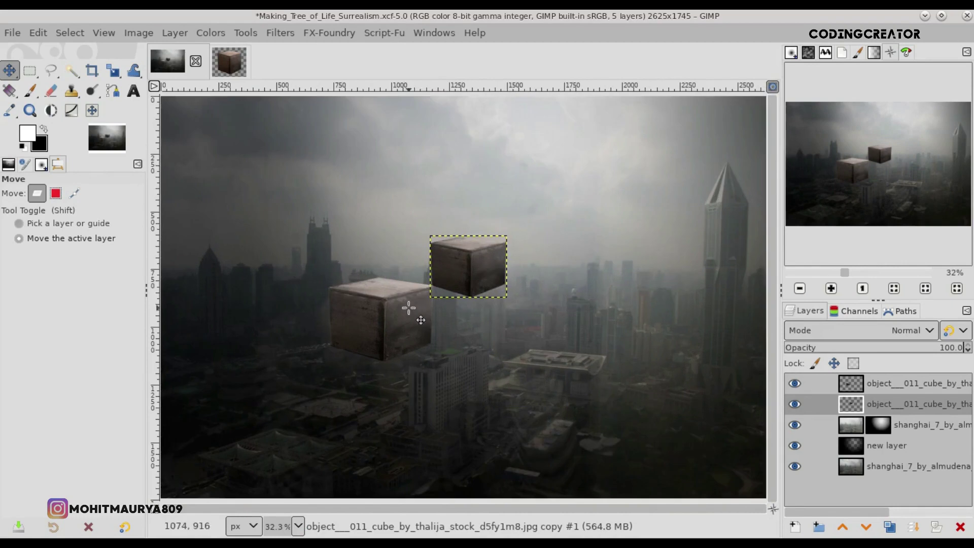
- Squash the small cube's height slightly with the Scale tool
{"action": "left_click", "coordinate": [120, 71]}
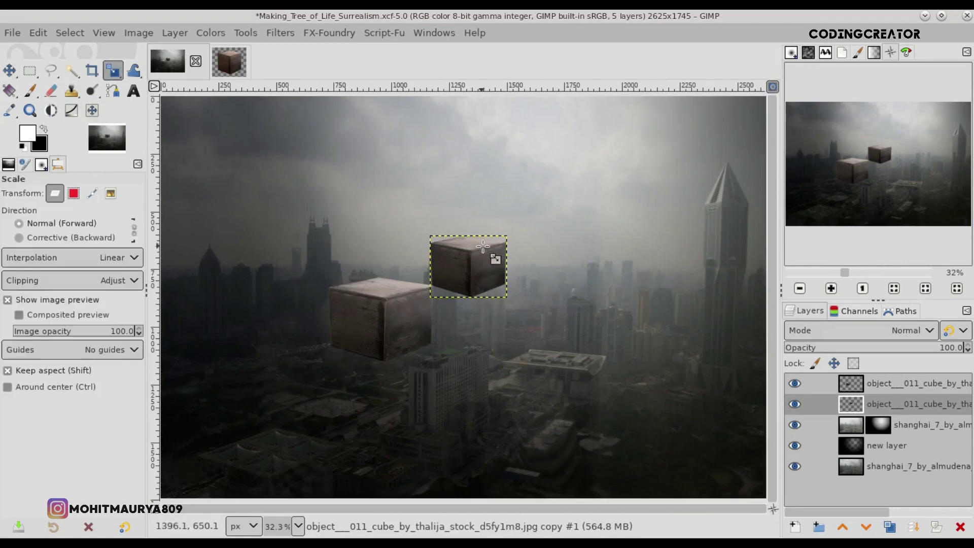
{"action": "left_click", "coordinate": [489, 254]}
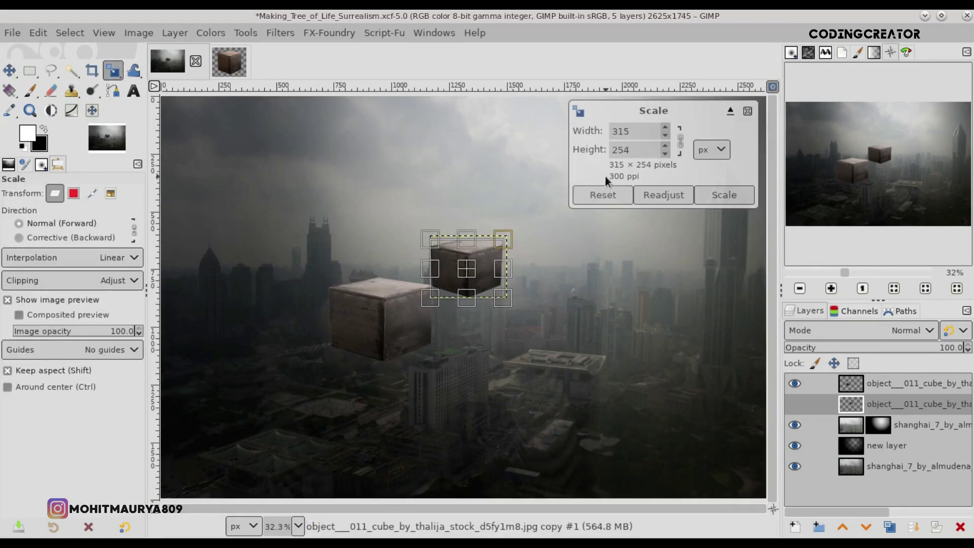
{"action": "left_click_drag", "start_coordinate": [477, 256], "coordinate": [477, 259]}
{"action": "left_click", "coordinate": [680, 141]}
{"action": "left_click", "coordinate": [724, 195]}
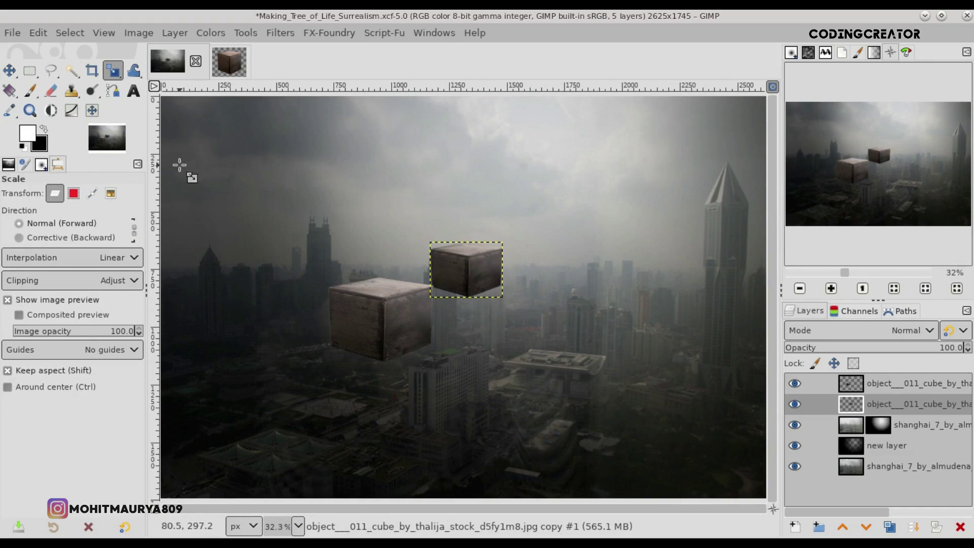
- Skew the small cube's perspective by pulling a corner with Unified Transform
{"action": "left_click", "coordinate": [193, 68]}
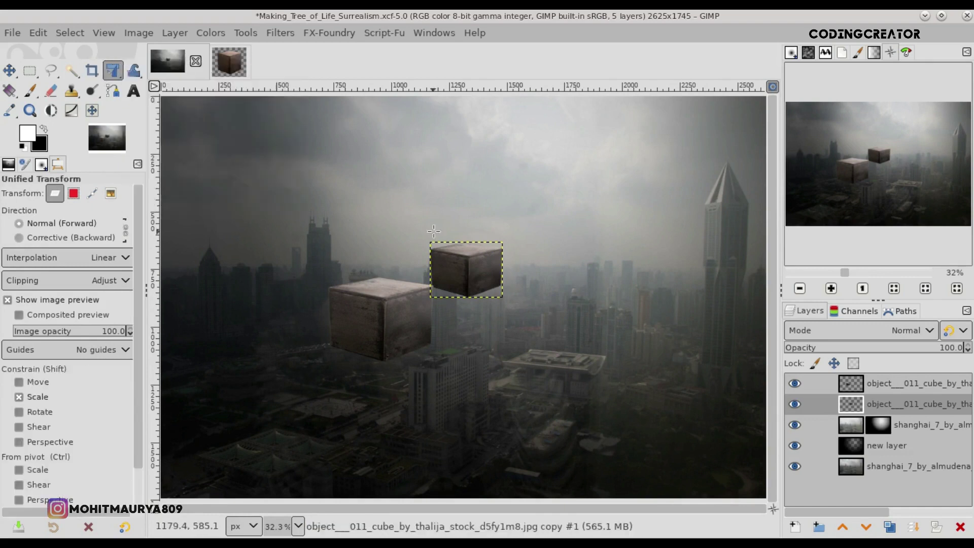
{"action": "left_click", "coordinate": [477, 258]}
{"action": "left_click_drag", "start_coordinate": [501, 295], "coordinate": [506, 301]}
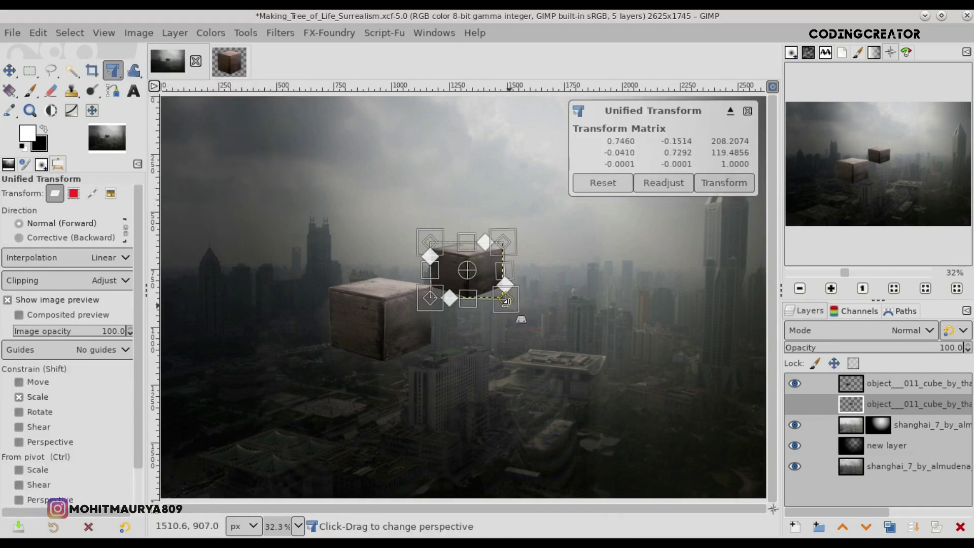
{"action": "left_click", "coordinate": [725, 183]}
- Check the small cube at different zooms and open Add Layer Mask for its layer
{"action": "key", "text": "m"}
{"action": "left_click", "coordinate": [849, 383]}
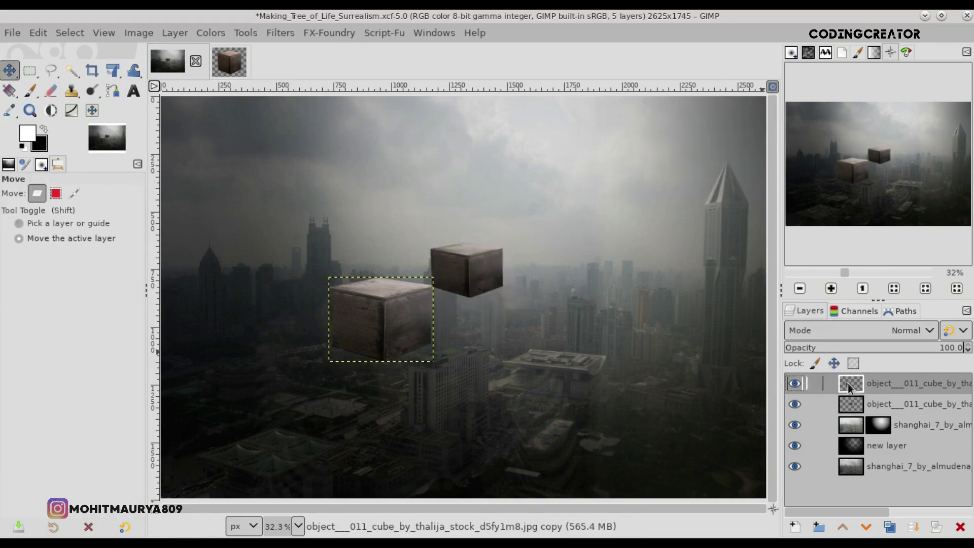
{"action": "left_click", "coordinate": [849, 424]}
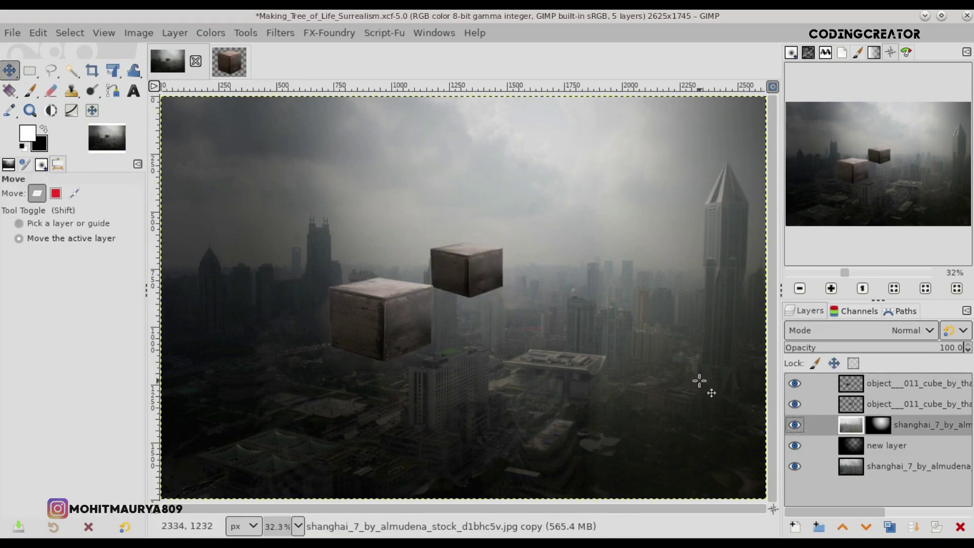
{"action": "left_click", "coordinate": [846, 405]}
{"action": "key", "text": "1"}
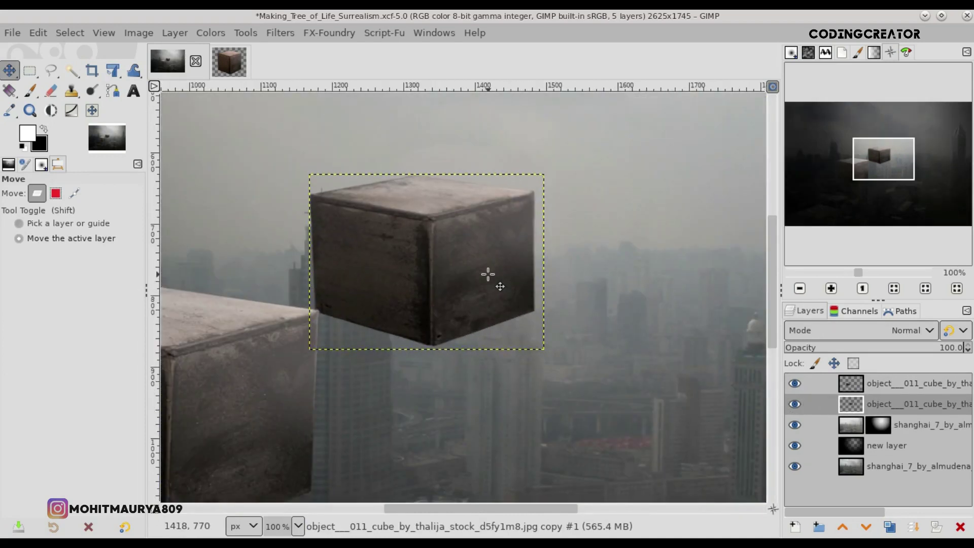
{"action": "key", "text": "shift+ctrl+j"}
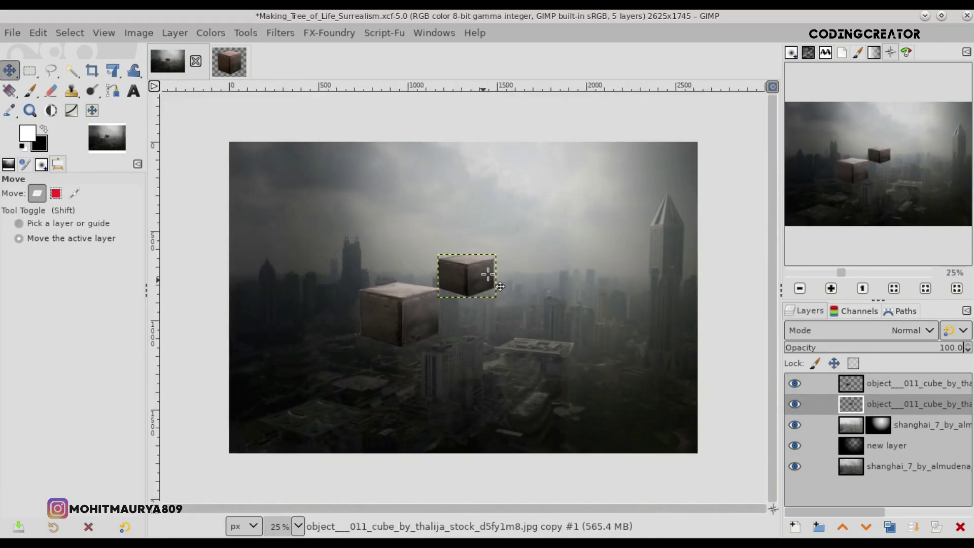
{"action": "left_click", "coordinate": [771, 86]}
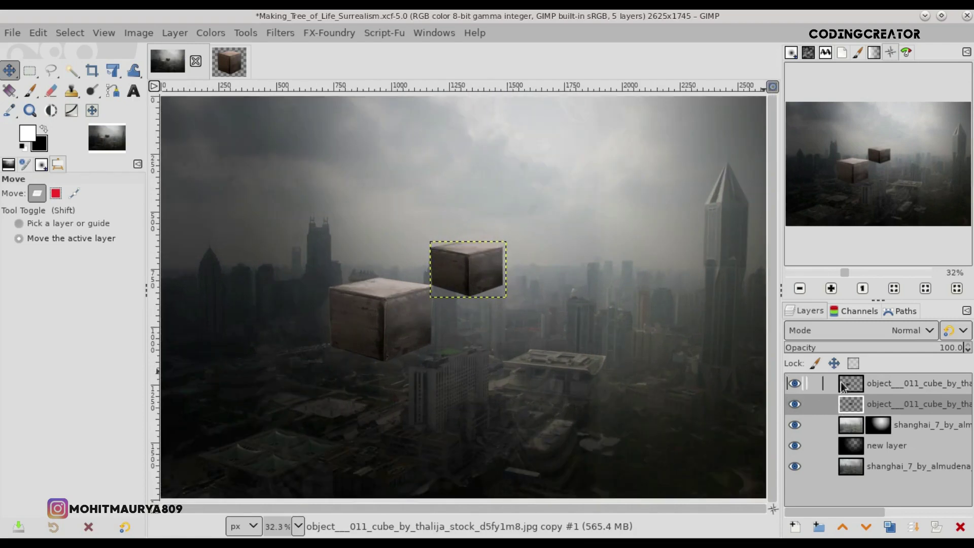
{"action": "left_click", "coordinate": [840, 386]}
{"action": "left_click", "coordinate": [842, 426]}
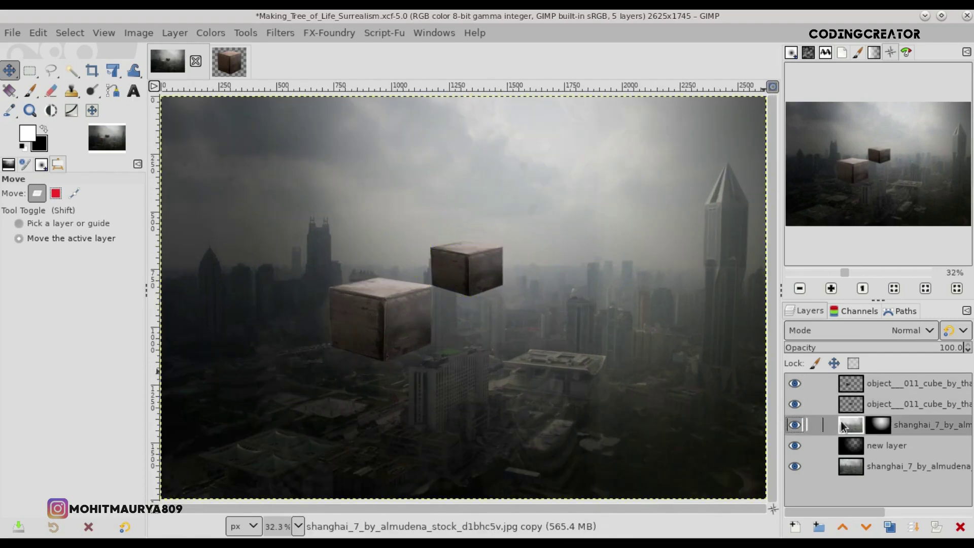
{"action": "left_click", "coordinate": [879, 404]}
{"action": "left_click", "coordinate": [936, 527]}
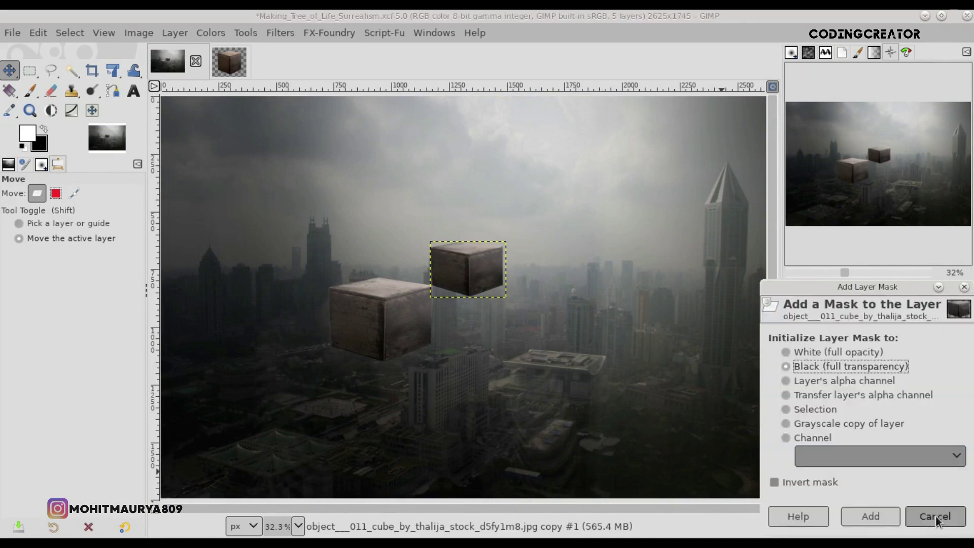
- Duplicate the small cube layer and place the copy beside the second cube
{"action": "left_click", "coordinate": [935, 516]}
{"action": "left_click", "coordinate": [889, 526]}
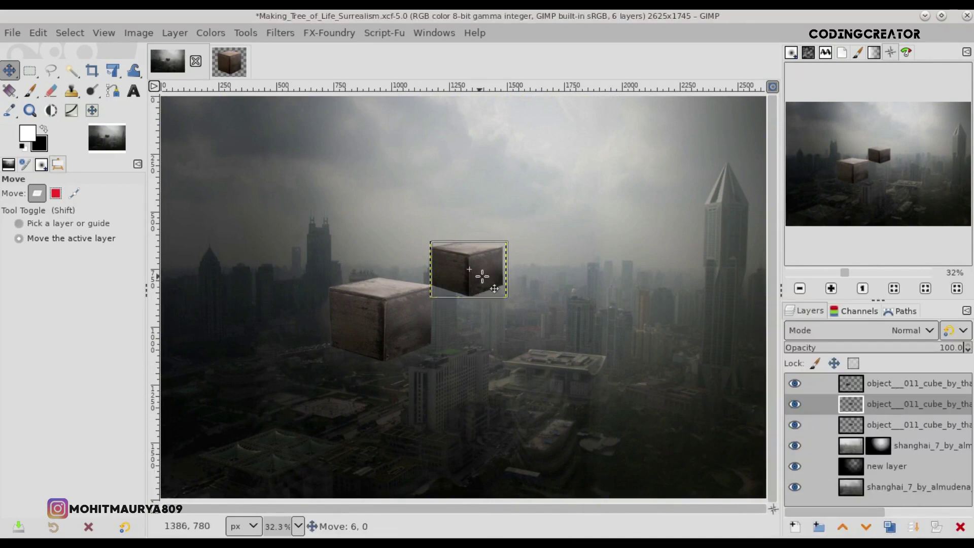
{"action": "left_click_drag", "start_coordinate": [467, 272], "coordinate": [505, 280]}
{"action": "left_click_drag", "start_coordinate": [850, 404], "coordinate": [886, 430]}
{"action": "scroll", "coordinate": [635, 318], "scroll_direction": "up", "scroll_amount": 2}
{"action": "left_click_drag", "start_coordinate": [431, 304], "coordinate": [459, 314]}
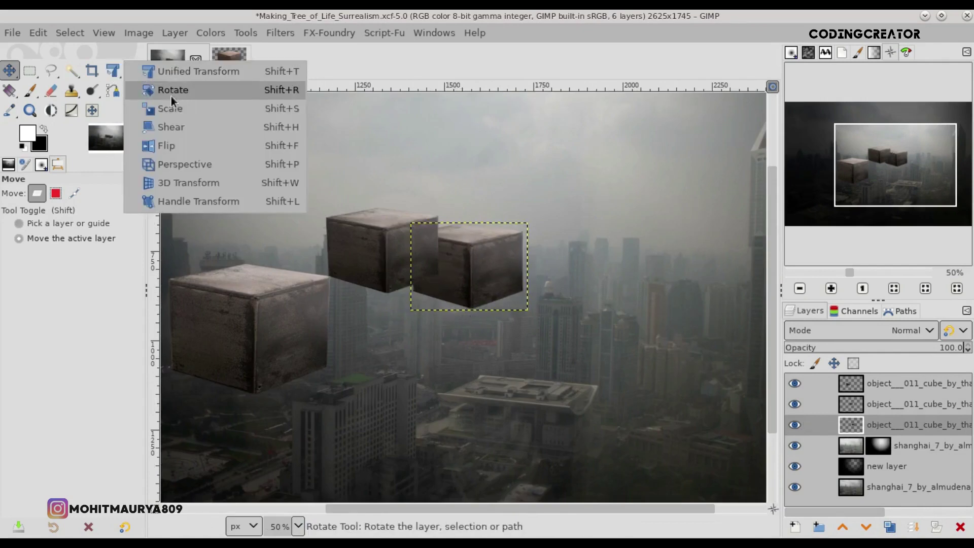
- Shrink the new cube copy with the Scale tool
{"action": "left_click_drag", "start_coordinate": [111, 75], "coordinate": [167, 107]}
{"action": "left_click", "coordinate": [489, 278]}
{"action": "mouse_move", "coordinate": [527, 224]}
{"action": "left_mouse_down"}
{"action": "mouse_move", "coordinate": [513, 261]}
{"action": "mouse_move", "coordinate": [474, 260]}
{"action": "left_mouse_up"}
{"action": "key", "text": "Return"}
{"action": "key", "text": "m"}
- Scale the third cube smaller again and nudge it up and left
{"action": "scroll", "coordinate": [663, 258], "scroll_direction": "down", "scroll_amount": 1}
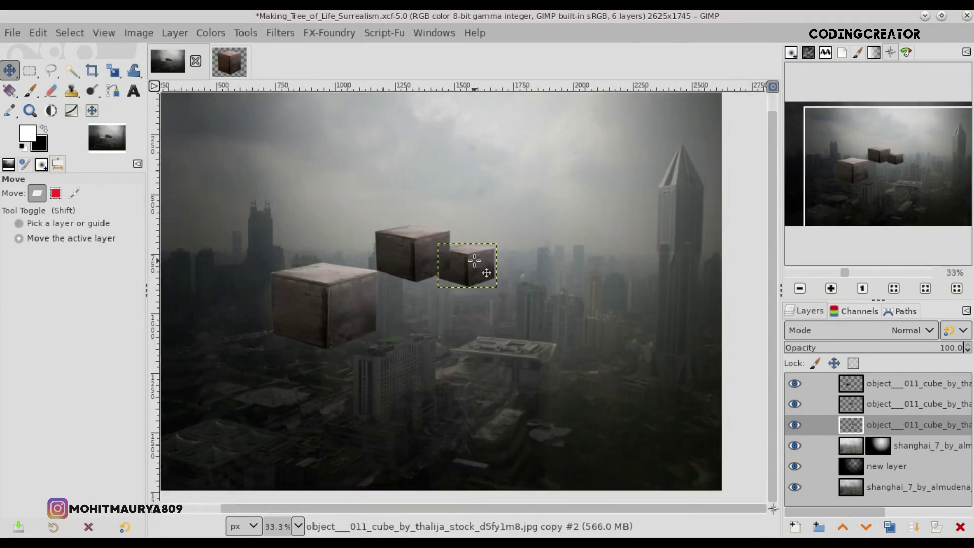
{"action": "scroll", "coordinate": [774, 303], "scroll_direction": "up", "scroll_amount": 1}
{"action": "key", "text": "shift+s"}
{"action": "left_click", "coordinate": [536, 285]}
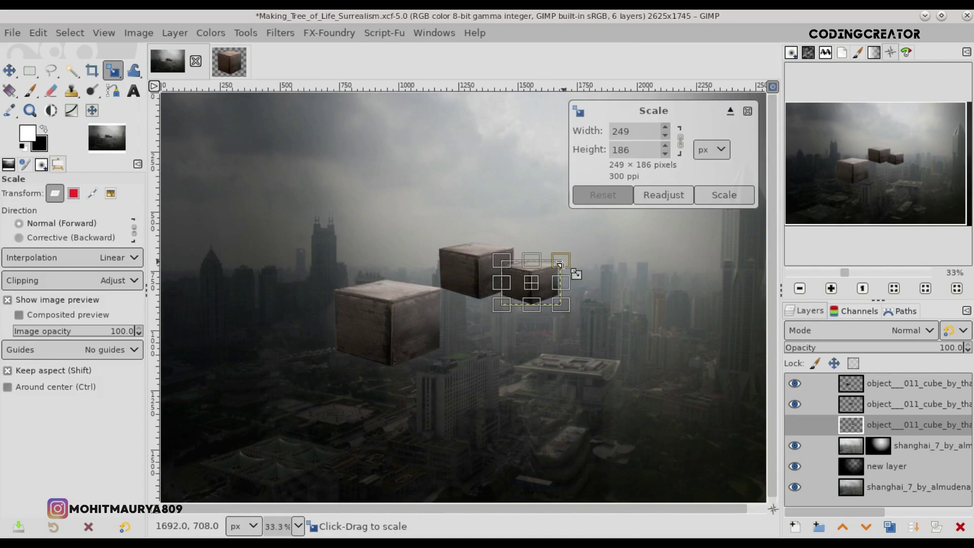
{"action": "key", "text": "Return"}
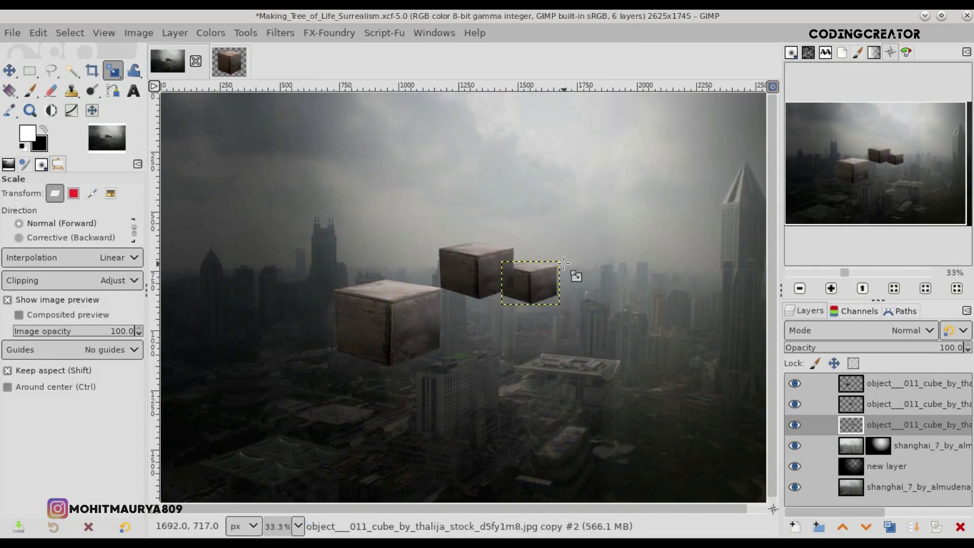
{"action": "key", "text": "m"}
{"action": "left_click_drag", "start_coordinate": [564, 326], "coordinate": [559, 322]}
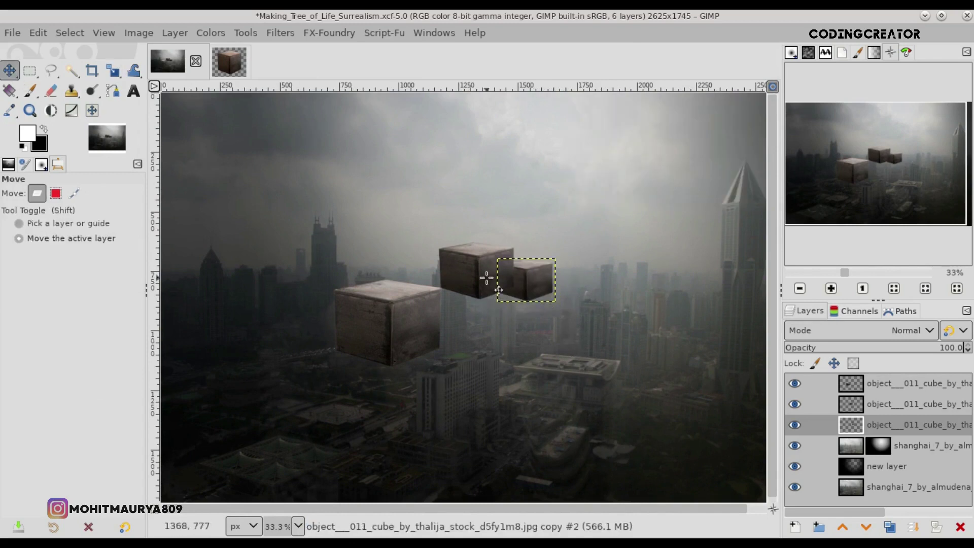
- Tilt the third cube slightly with the Rotate tool
{"action": "left_click", "coordinate": [113, 71]}
{"action": "left_click", "coordinate": [173, 90]}
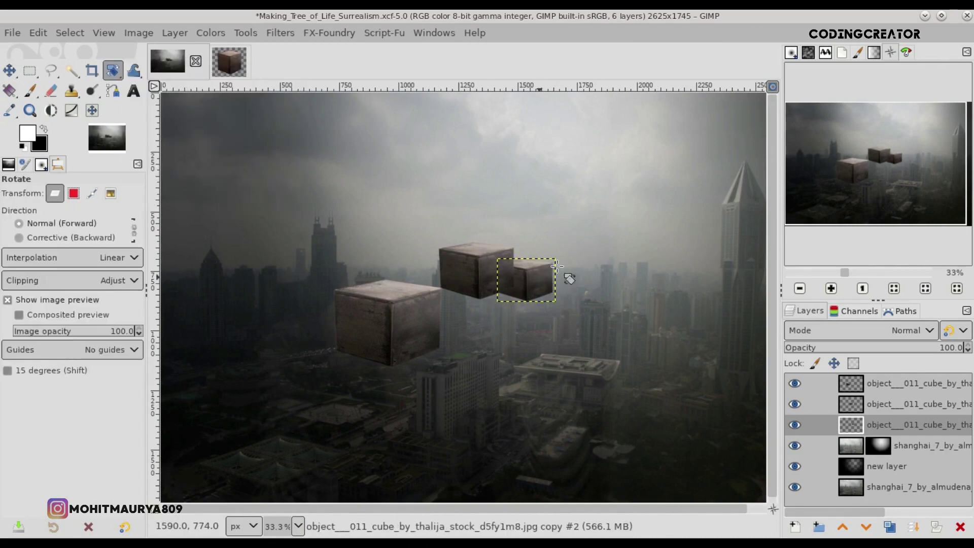
{"action": "left_click", "coordinate": [517, 287]}
{"action": "left_click_drag", "start_coordinate": [511, 289], "coordinate": [457, 300]}
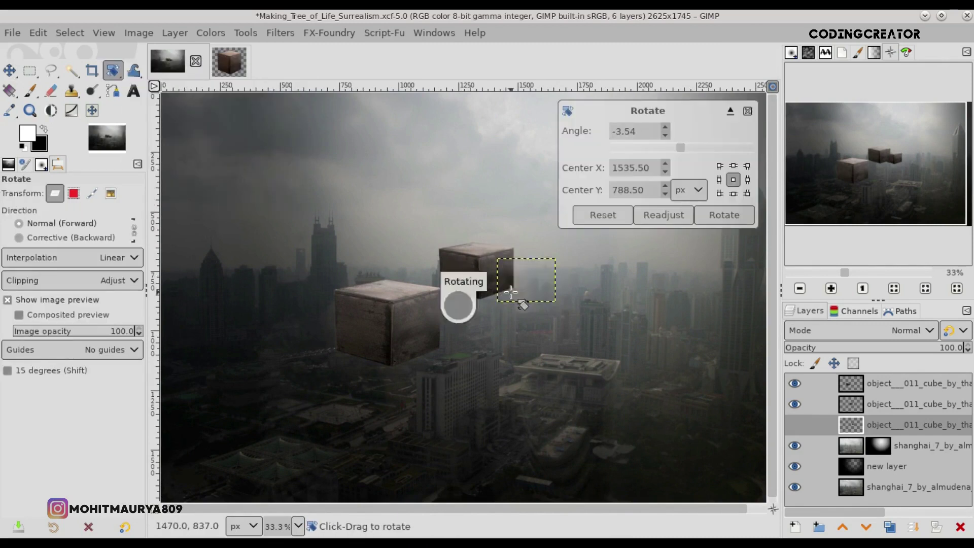
{"action": "key", "text": "Return"}
{"action": "left_click", "coordinate": [9, 70]}
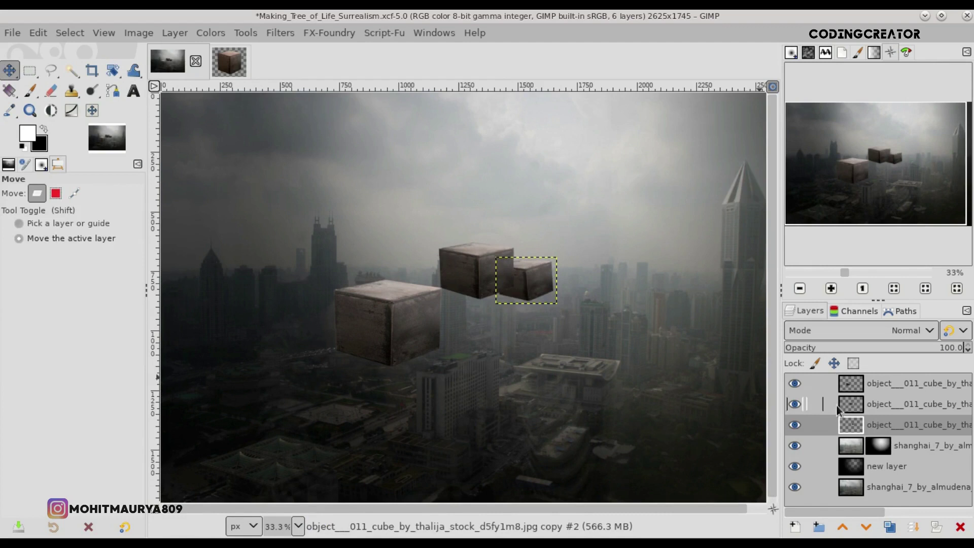
- Select the third cube layer and duplicate it
{"action": "left_click", "coordinate": [837, 449]}
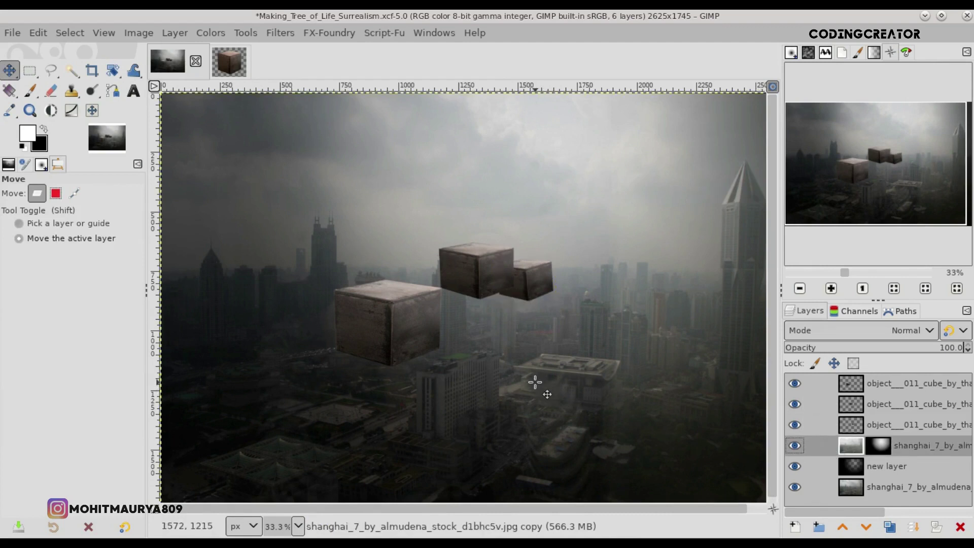
{"action": "left_click", "coordinate": [868, 427]}
{"action": "left_click", "coordinate": [889, 527]}
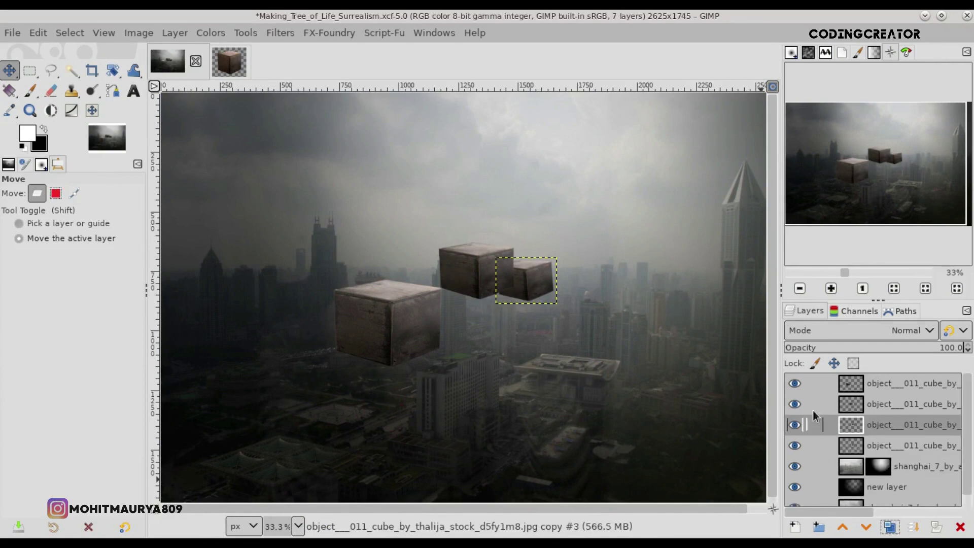
- Move the new cube copy up and right and rotate it to 3.15 degrees
{"action": "mouse_move", "coordinate": [523, 283]}
{"action": "left_mouse_down"}
{"action": "mouse_move", "coordinate": [584, 239]}
{"action": "mouse_move", "coordinate": [623, 262]}
{"action": "left_mouse_up"}
{"action": "key", "text": "shift+r"}
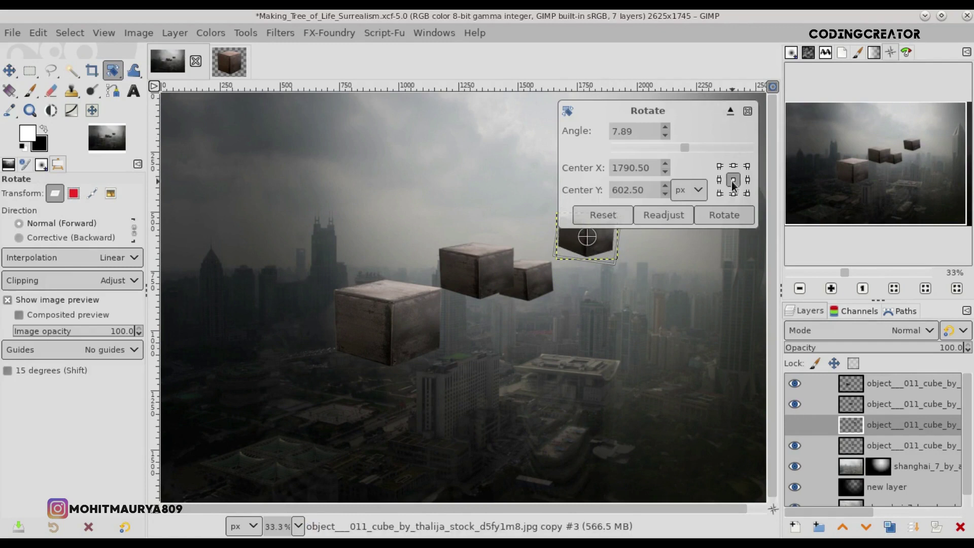
{"action": "left_click", "coordinate": [730, 111]}
{"action": "left_click_drag", "start_coordinate": [739, 35], "coordinate": [827, 36]}
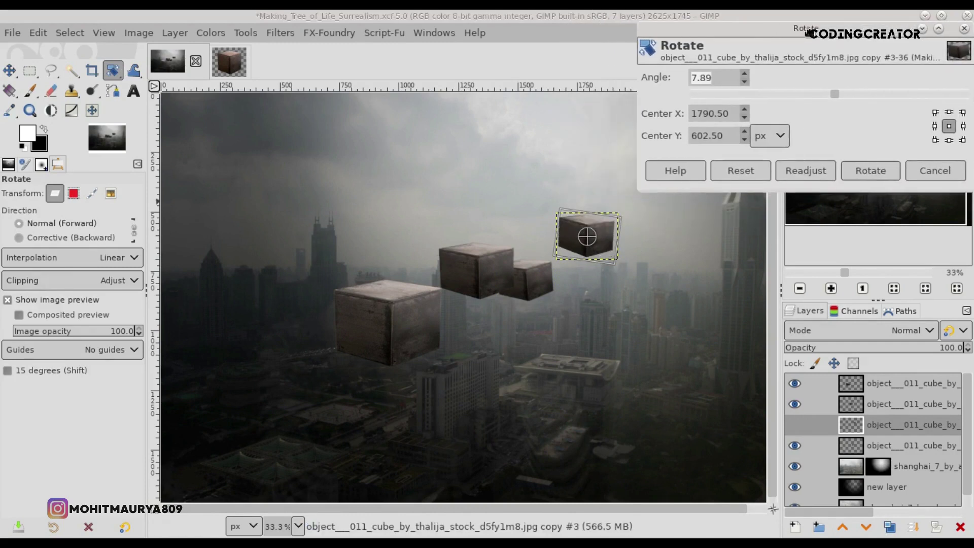
{"action": "left_click_drag", "start_coordinate": [615, 269], "coordinate": [618, 272]}
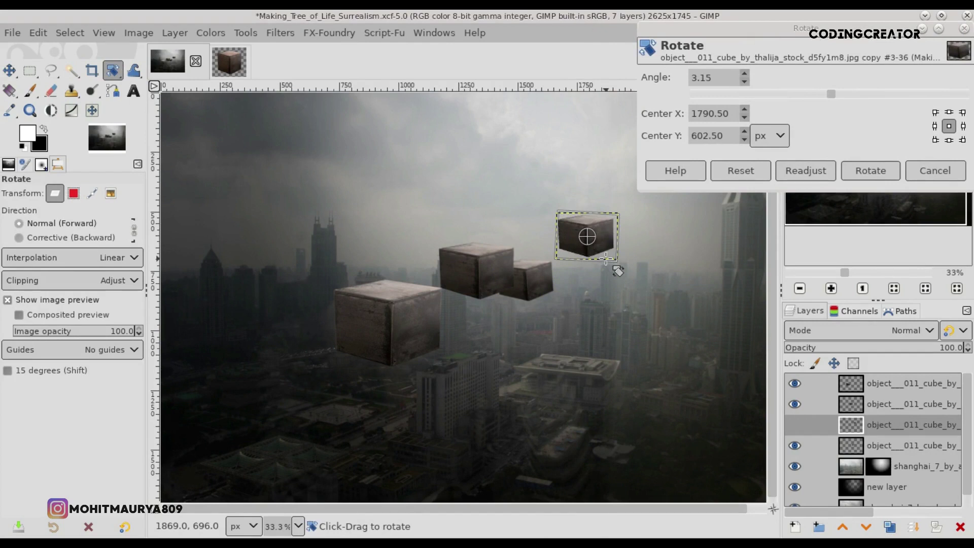
{"action": "key", "text": "Return"}
- Trim the layer boundary to the cube and shrink the fourth cube
{"action": "left_click", "coordinate": [175, 33]}
{"action": "left_click", "coordinate": [213, 327]}
{"action": "key", "text": "shift+s"}
{"action": "mouse_move", "coordinate": [591, 230]}
{"action": "left_mouse_down"}
{"action": "mouse_move", "coordinate": [628, 230]}
{"action": "mouse_move", "coordinate": [584, 241]}
{"action": "left_mouse_up"}
{"action": "key", "text": "Return"}
{"action": "key", "text": "m"}
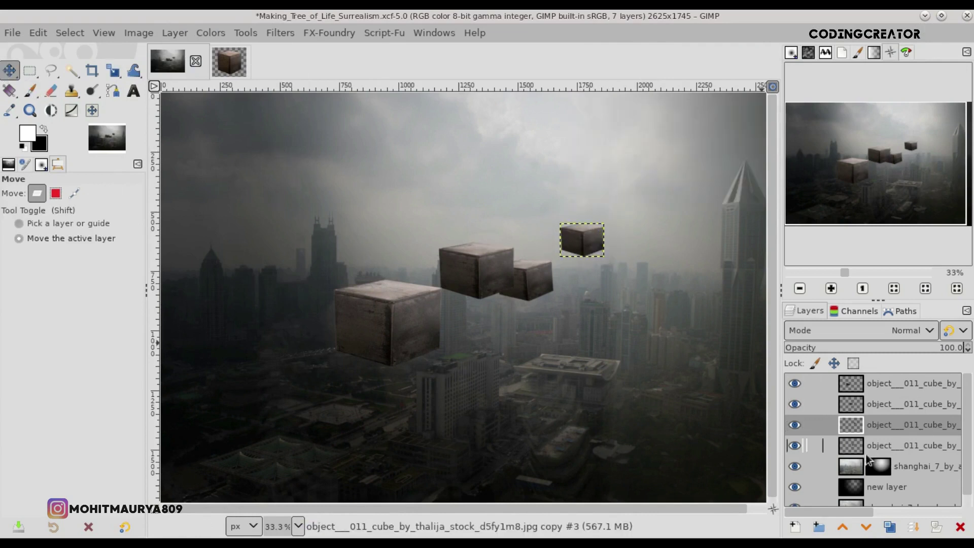
- Move the small upper cube's layer down one place and nudge it up slightly
{"action": "left_click", "coordinate": [841, 468]}
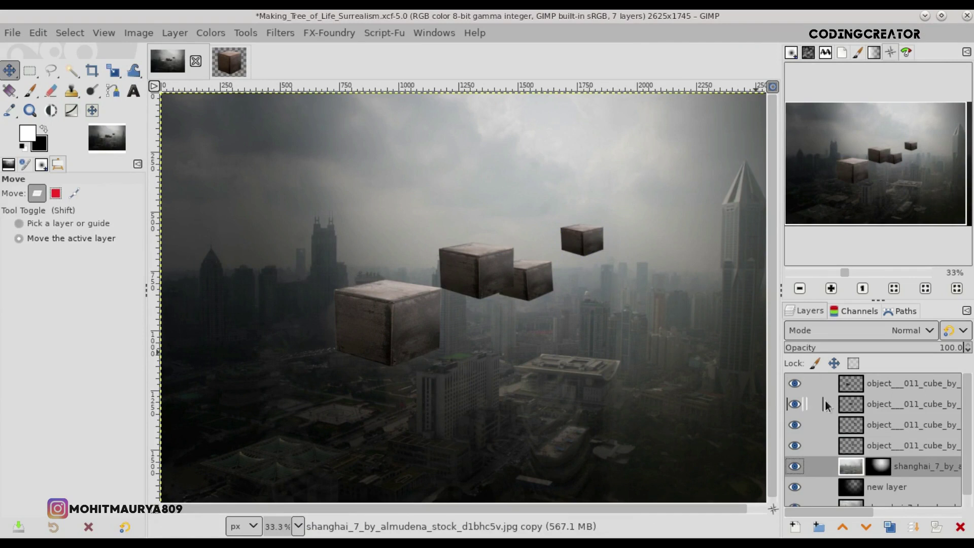
{"action": "left_click", "coordinate": [851, 423]}
{"action": "left_click_drag", "start_coordinate": [822, 424], "coordinate": [826, 460]}
{"action": "left_click_drag", "start_coordinate": [599, 254], "coordinate": [599, 252]}
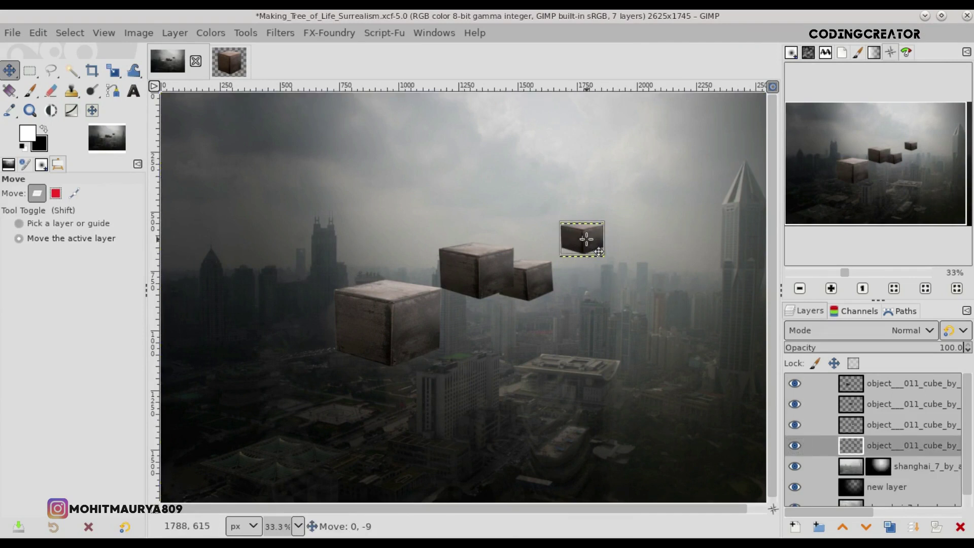
- Scale the small upper cube down to 166×127 px
{"action": "left_click", "coordinate": [845, 468]}
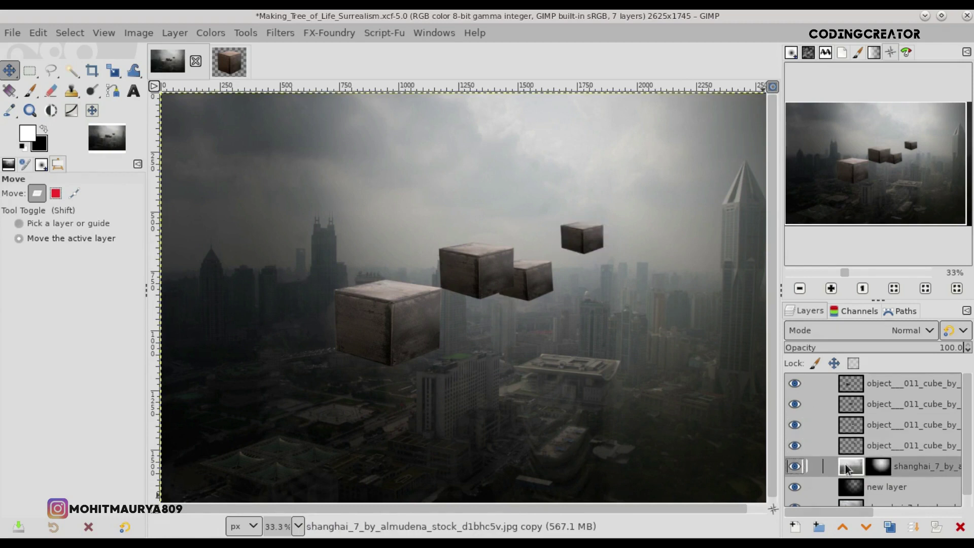
{"action": "key", "text": "shift+s"}
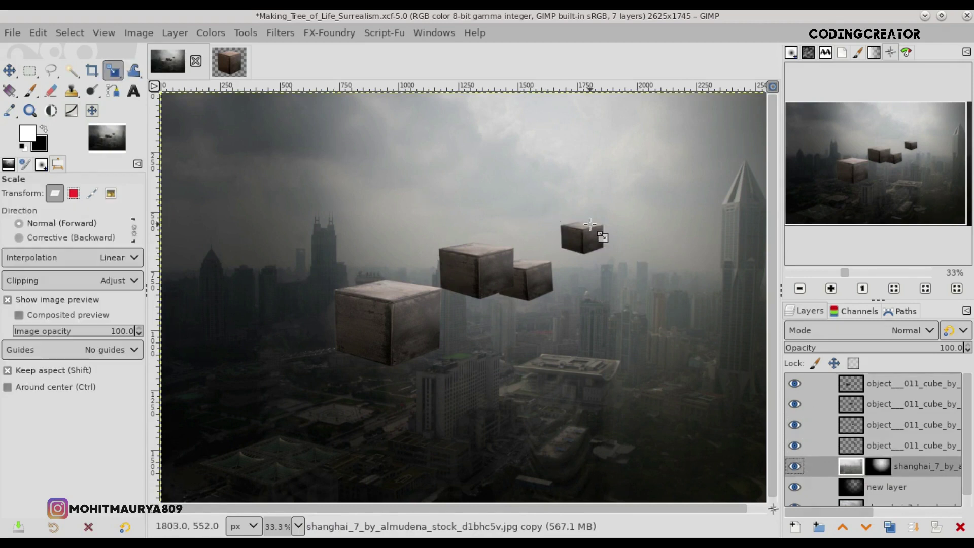
{"action": "left_click", "coordinate": [590, 224]}
{"action": "key", "text": "Escape"}
{"action": "left_click", "coordinate": [846, 446]}
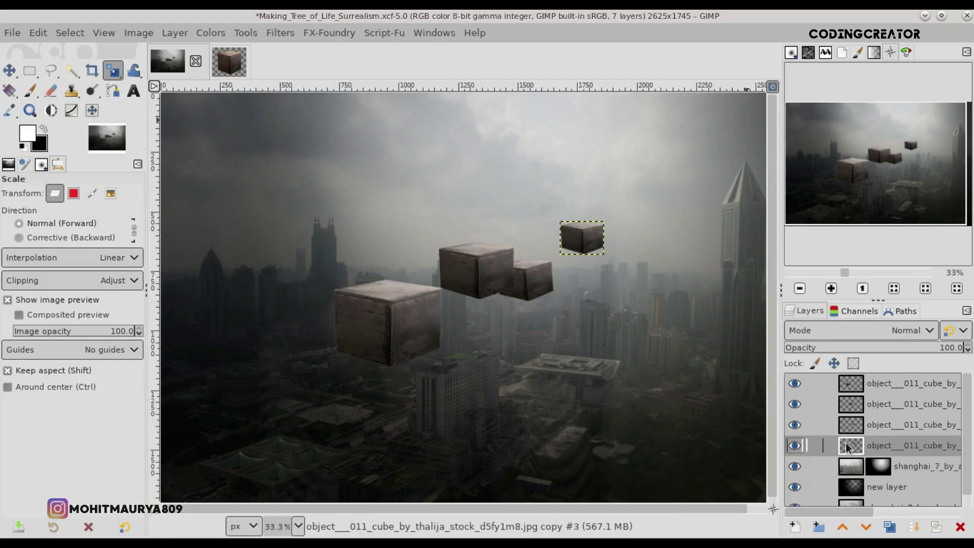
{"action": "left_click_drag", "start_coordinate": [601, 250], "coordinate": [646, 234]}
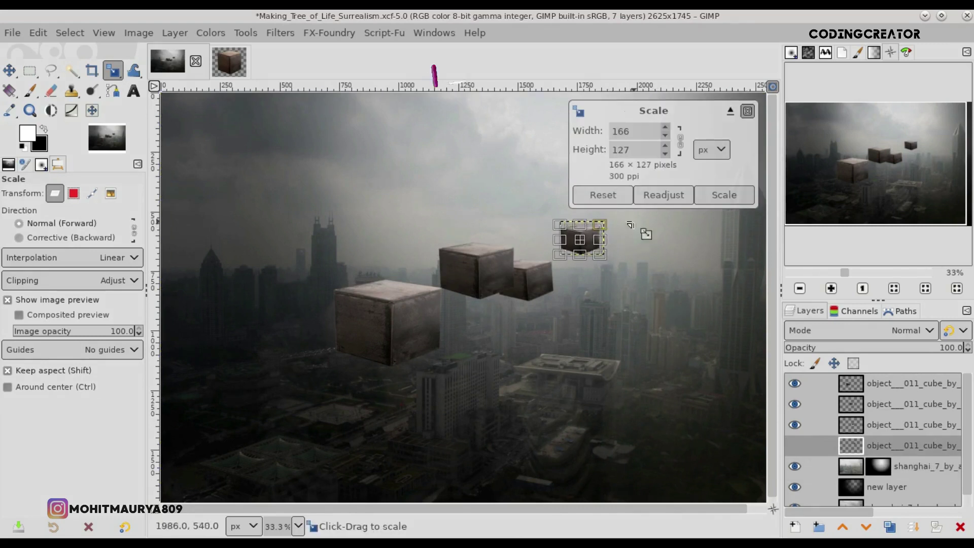
{"action": "left_click", "coordinate": [726, 195]}
{"action": "key", "text": "m"}
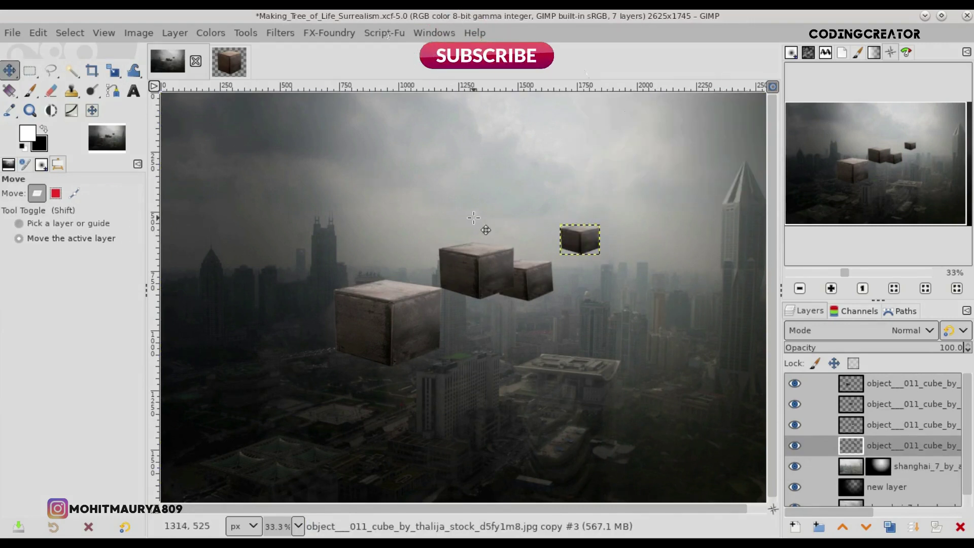
- Nudge the middle cube slightly right and down, then duplicate the small upper cube layer
{"action": "left_click", "coordinate": [841, 465]}
{"action": "left_click", "coordinate": [846, 445]}
{"action": "left_click", "coordinate": [847, 426]}
{"action": "left_click_drag", "start_coordinate": [516, 279], "coordinate": [519, 283]}
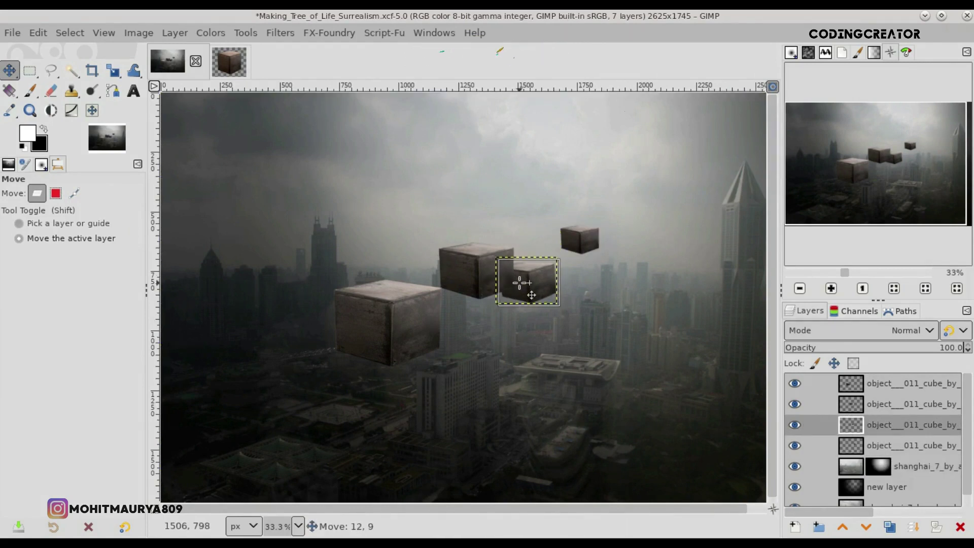
{"action": "left_click", "coordinate": [845, 451]}
{"action": "left_click", "coordinate": [891, 526]}
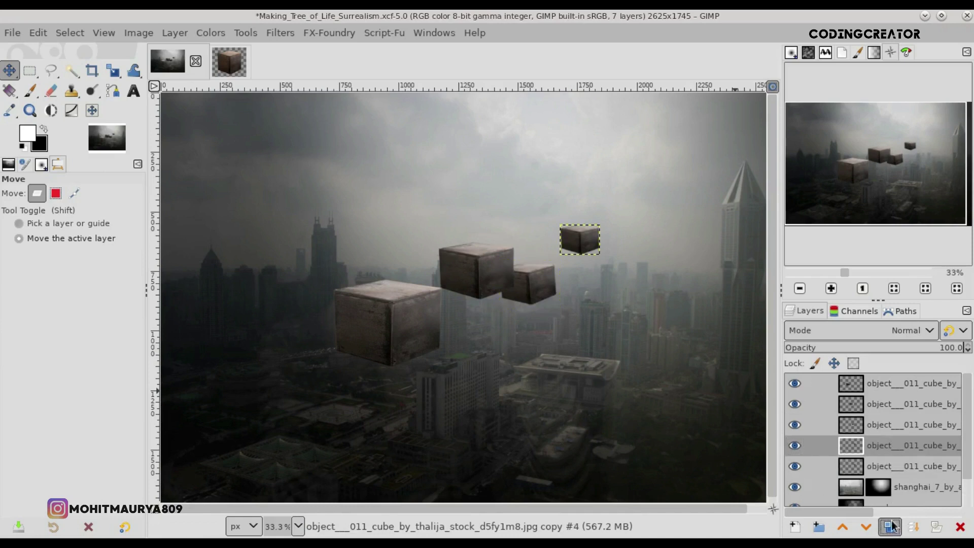
- Place the small cube's duplicate just right of the original and scale it down
{"action": "left_click", "coordinate": [850, 471]}
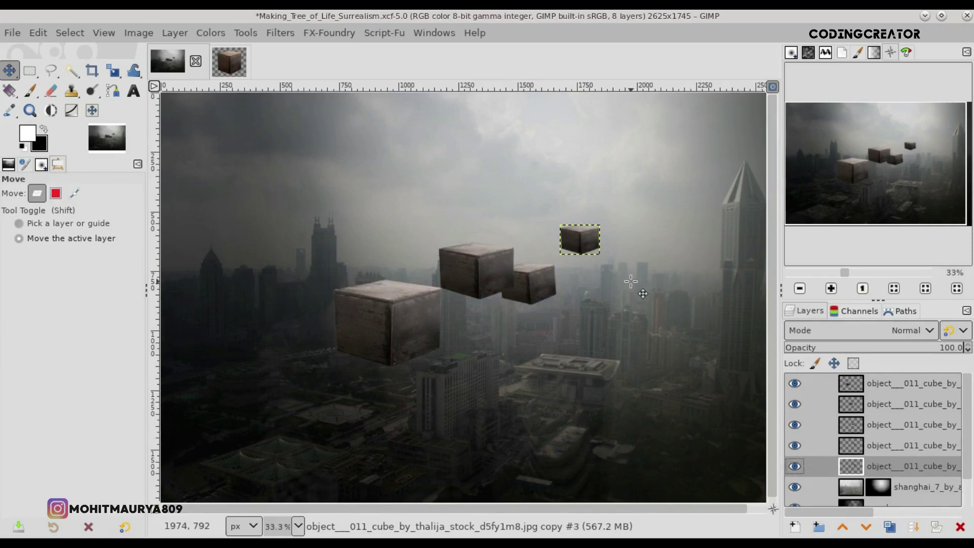
{"action": "left_click_drag", "start_coordinate": [589, 253], "coordinate": [639, 252]}
{"action": "key", "text": "shift+s"}
{"action": "left_click", "coordinate": [641, 232]}
{"action": "key", "text": "Return"}
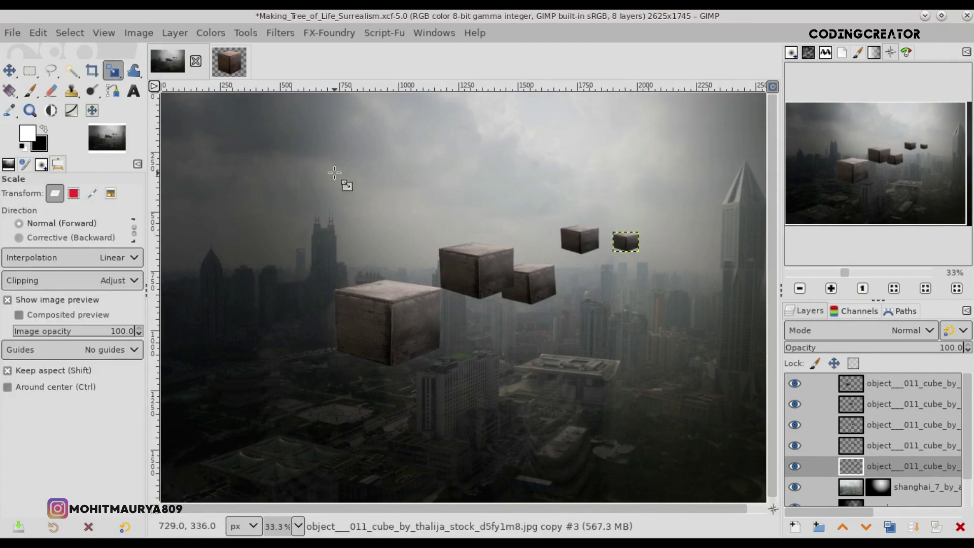
- Rotate the copied cube about -32 degrees
{"action": "key", "text": "shift+r"}
{"action": "mouse_move", "coordinate": [642, 254]}
{"action": "left_mouse_down"}
{"action": "mouse_move", "coordinate": [628, 279]}
{"action": "mouse_move", "coordinate": [644, 252]}
{"action": "left_mouse_up"}
{"action": "left_click", "coordinate": [725, 214]}
{"action": "key", "text": "m"}
{"action": "key", "text": "minus"}
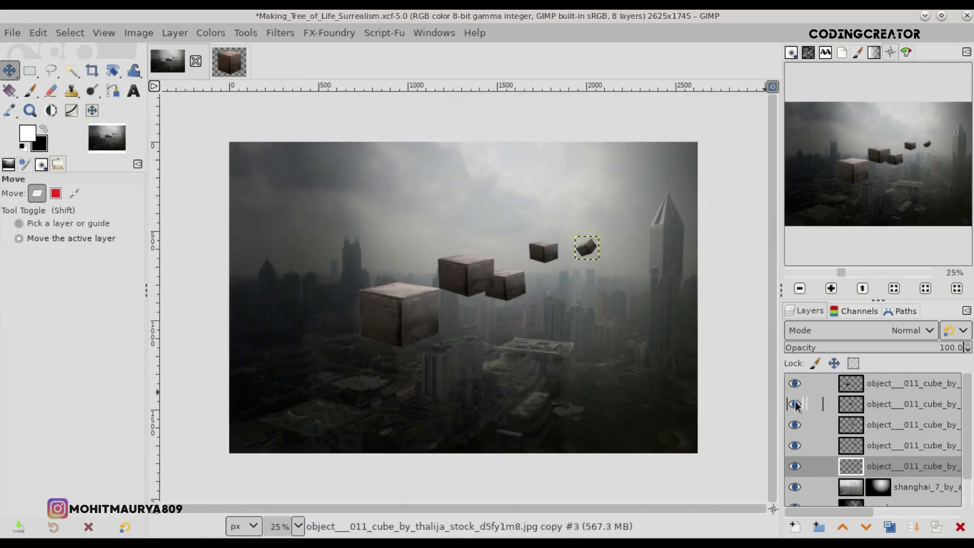
- Shrink the tilted copy to about 116×111 px and nudge it up-left
{"action": "left_click", "coordinate": [839, 486]}
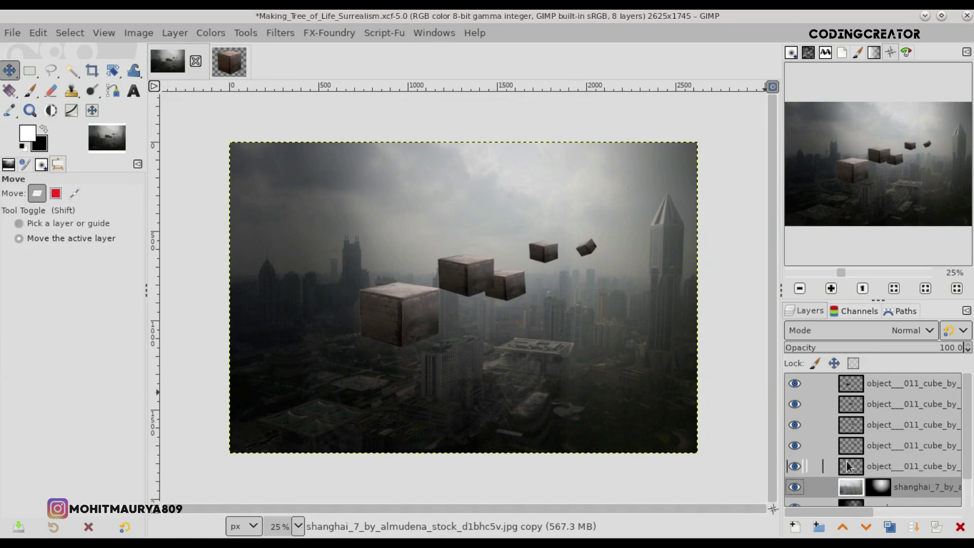
{"action": "left_click", "coordinate": [583, 248]}
{"action": "left_click", "coordinate": [111, 75]}
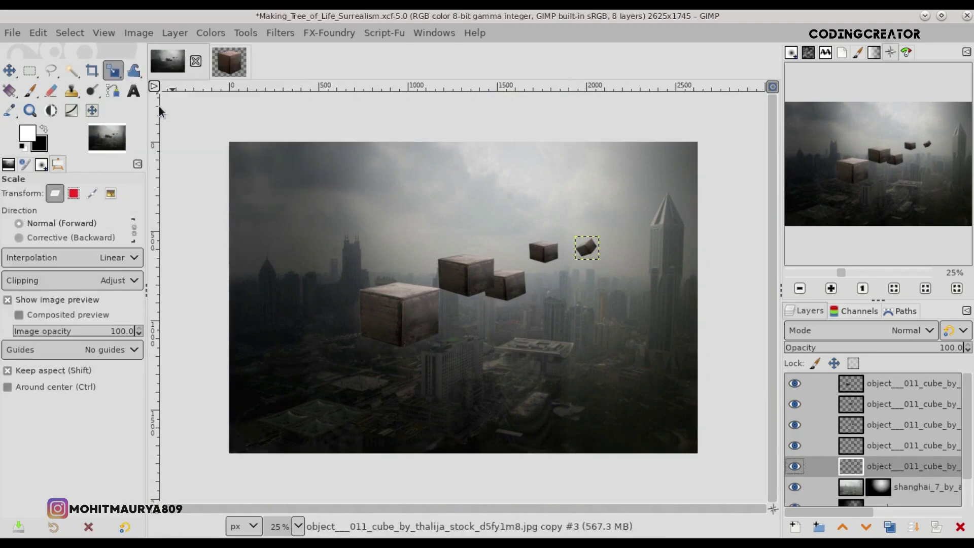
{"action": "left_click", "coordinate": [603, 238]}
{"action": "left_click_drag", "start_coordinate": [599, 238], "coordinate": [596, 243]}
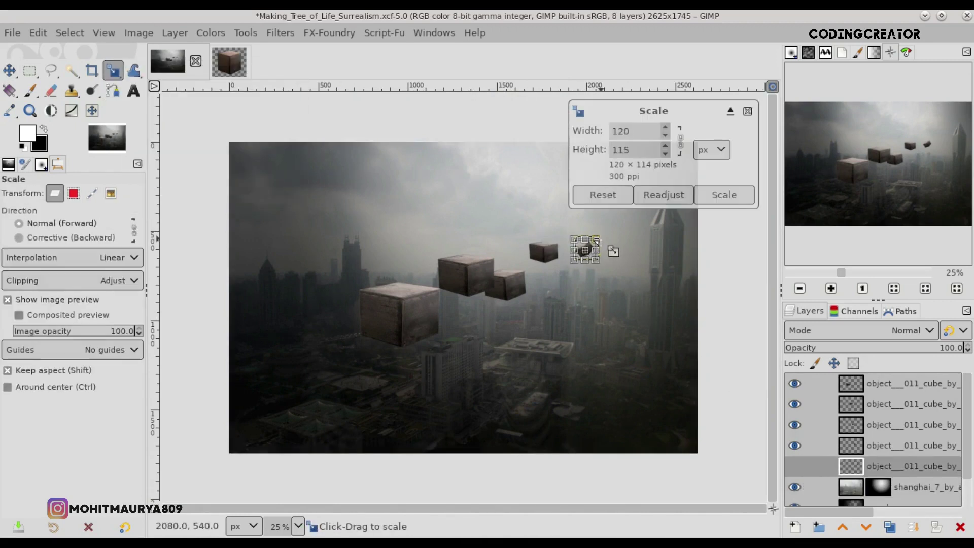
{"action": "key", "text": "Return"}
{"action": "left_click", "coordinate": [11, 72]}
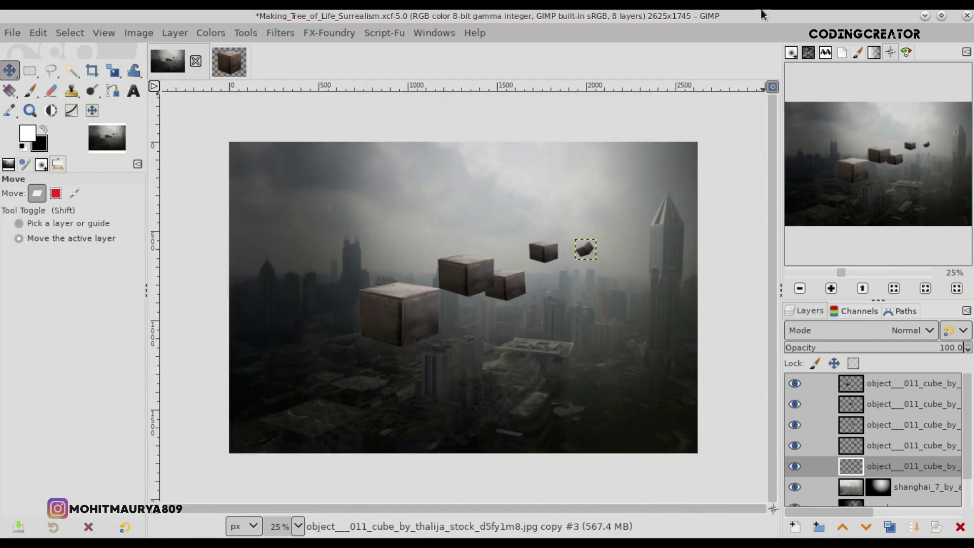
{"action": "left_click", "coordinate": [772, 87]}
{"action": "left_click_drag", "start_coordinate": [641, 249], "coordinate": [639, 249]}
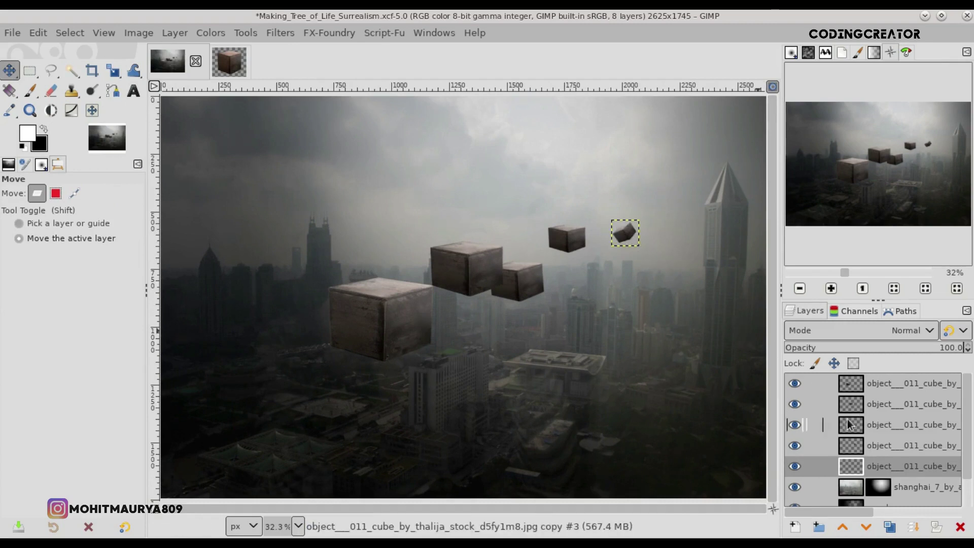
- Move the copy left toward the original, shrink it a little more, and nudge it right
{"action": "left_click", "coordinate": [840, 484]}
{"action": "left_click", "coordinate": [847, 470]}
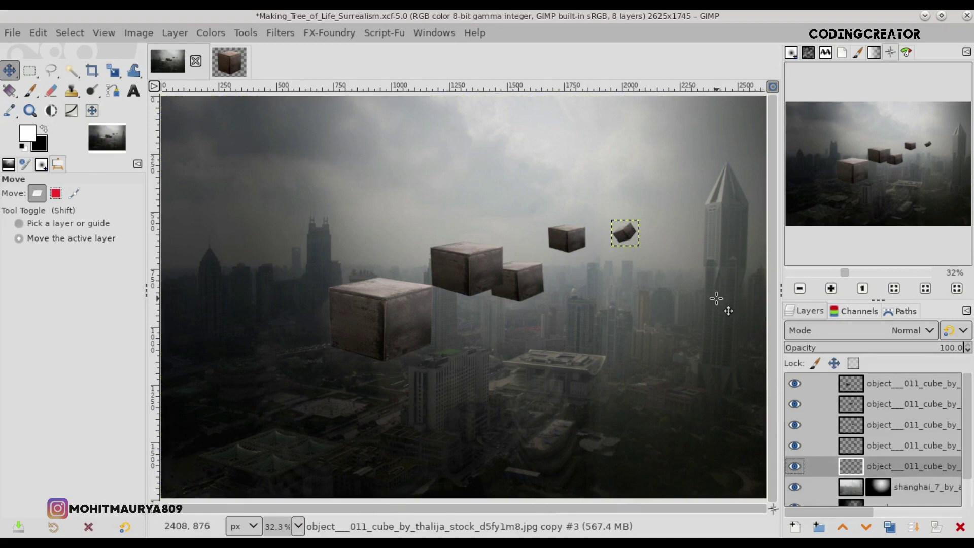
{"action": "left_click_drag", "start_coordinate": [643, 253], "coordinate": [629, 249]}
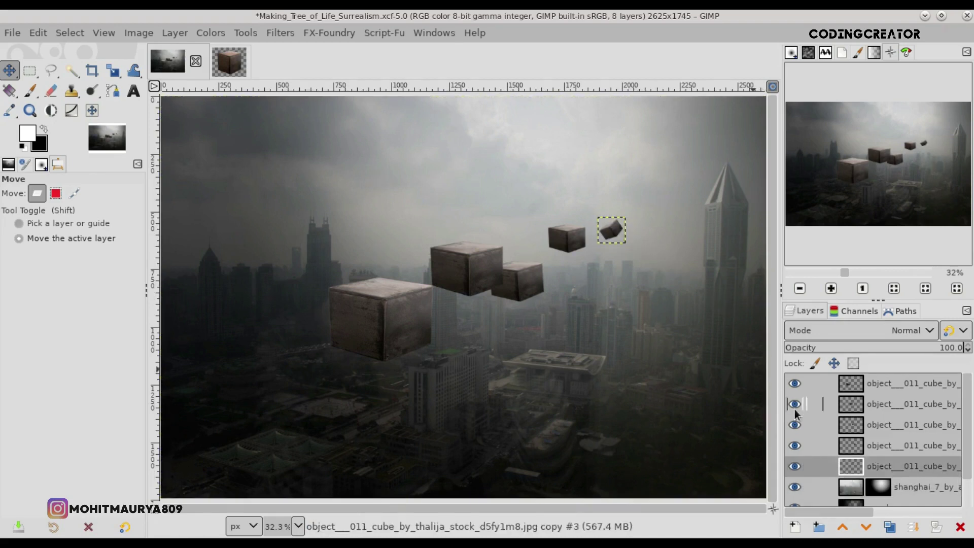
{"action": "left_click", "coordinate": [840, 488]}
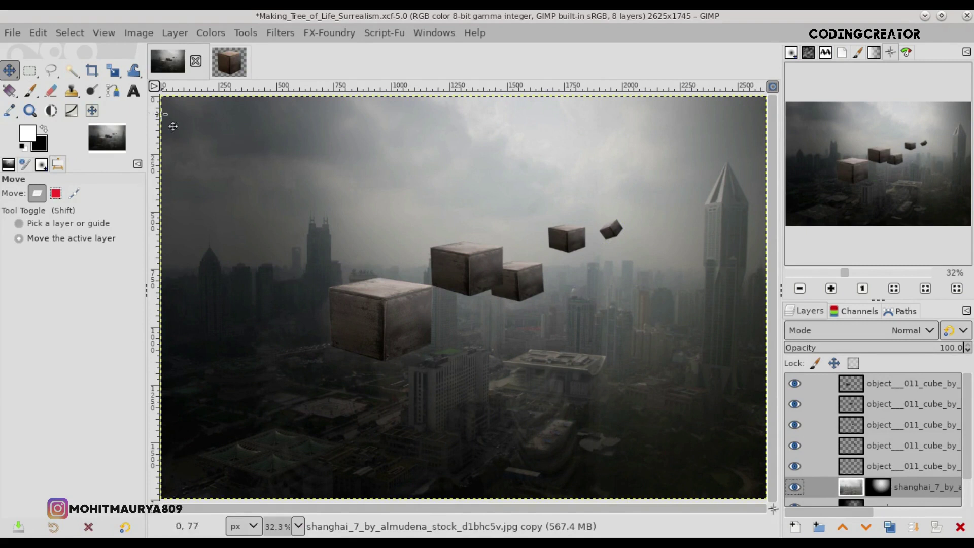
{"action": "left_click", "coordinate": [134, 71]}
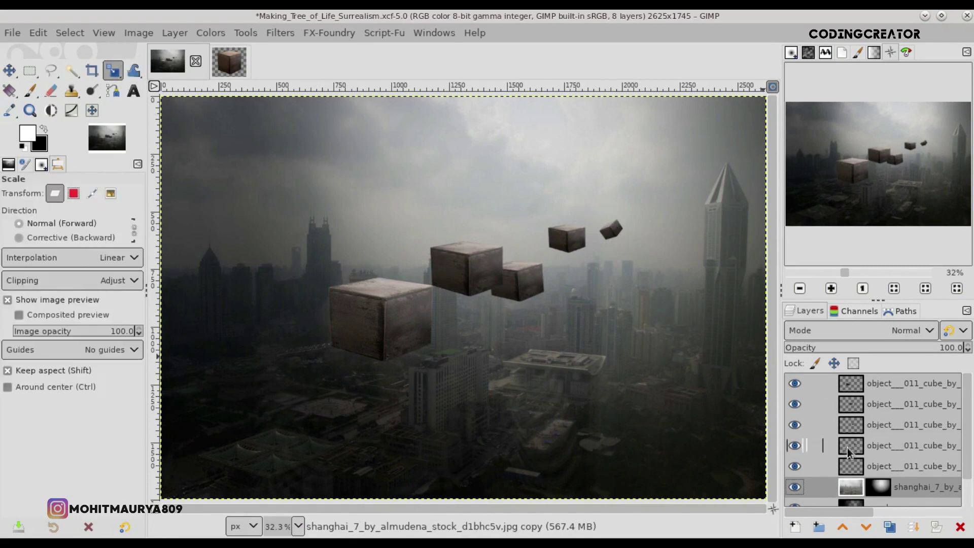
{"action": "left_click", "coordinate": [857, 466]}
{"action": "left_click", "coordinate": [617, 228]}
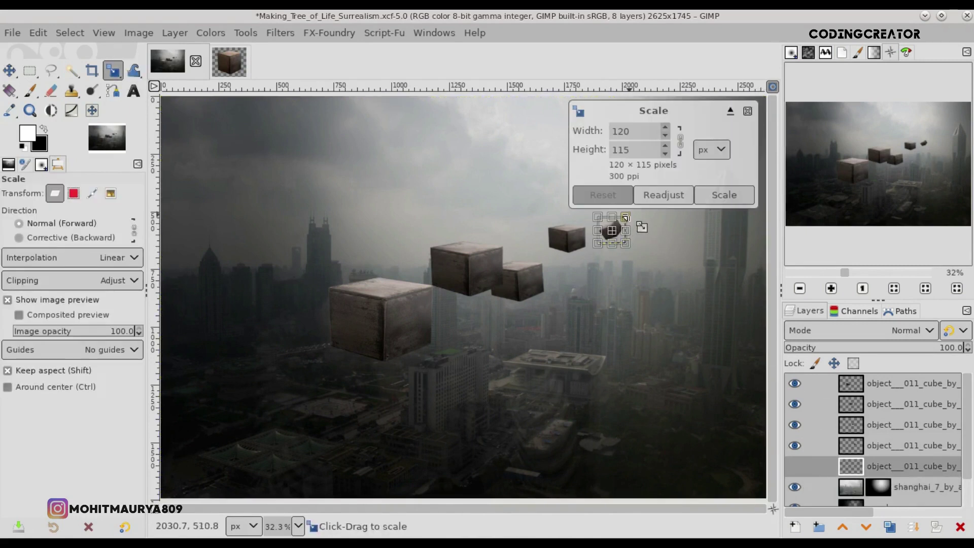
{"action": "left_click_drag", "start_coordinate": [625, 218], "coordinate": [623, 220]}
{"action": "left_click", "coordinate": [720, 197]}
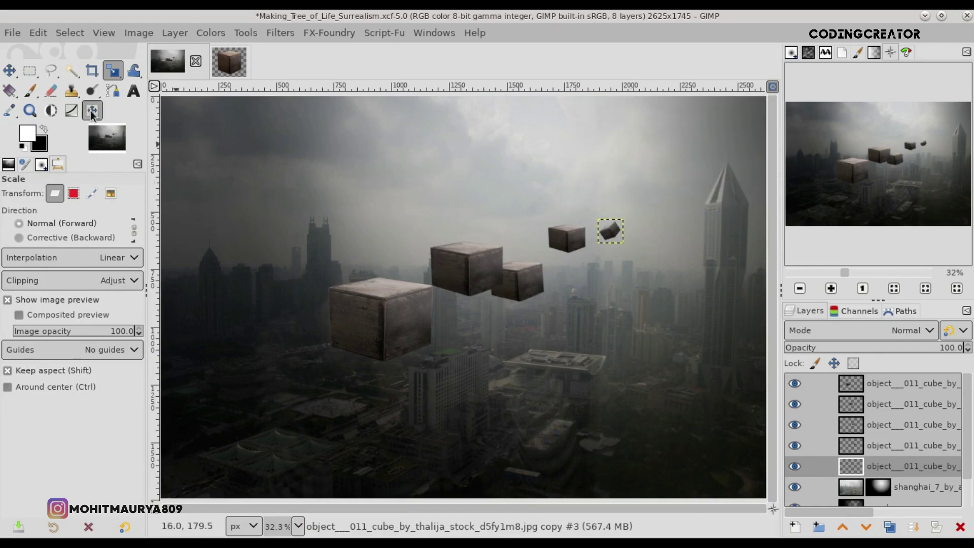
{"action": "left_click", "coordinate": [10, 70]}
{"action": "left_click_drag", "start_coordinate": [628, 246], "coordinate": [629, 244]}
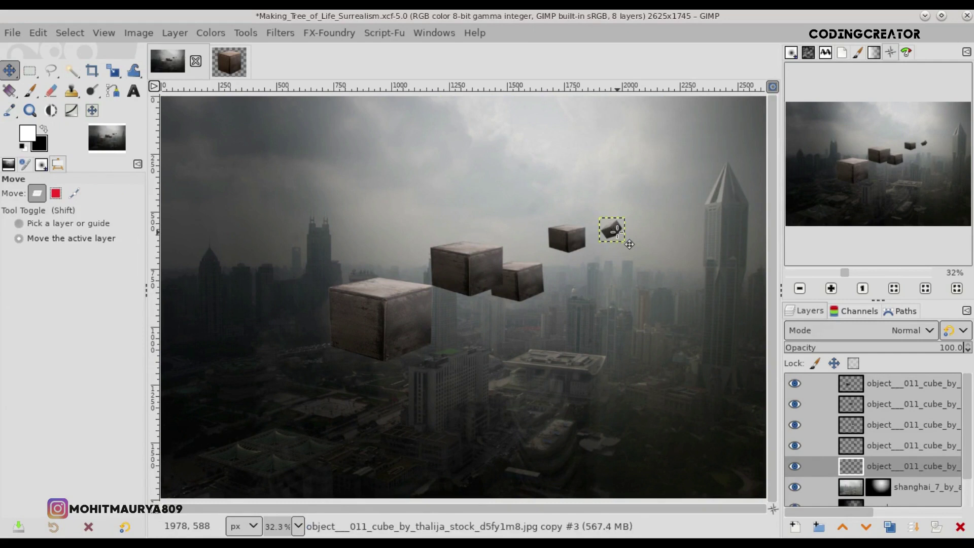
- Save the image
{"action": "left_click", "coordinate": [840, 487]}
{"action": "key", "text": "ctrl+s"}
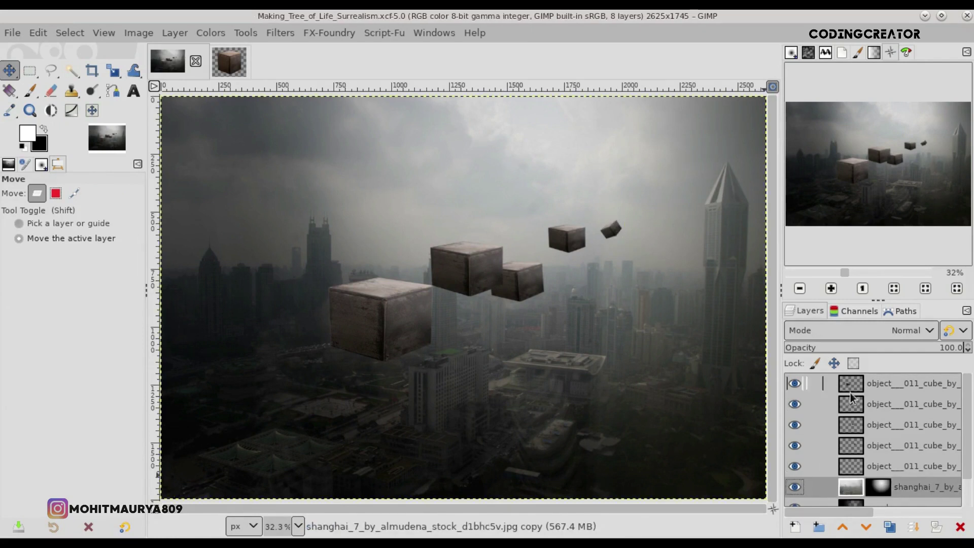
{"action": "left_click", "coordinate": [814, 383]}
- Duplicate the top cube layer and move the copy down-left into the foreground
{"action": "scroll", "coordinate": [598, 378], "scroll_direction": "down", "scroll_amount": 1}
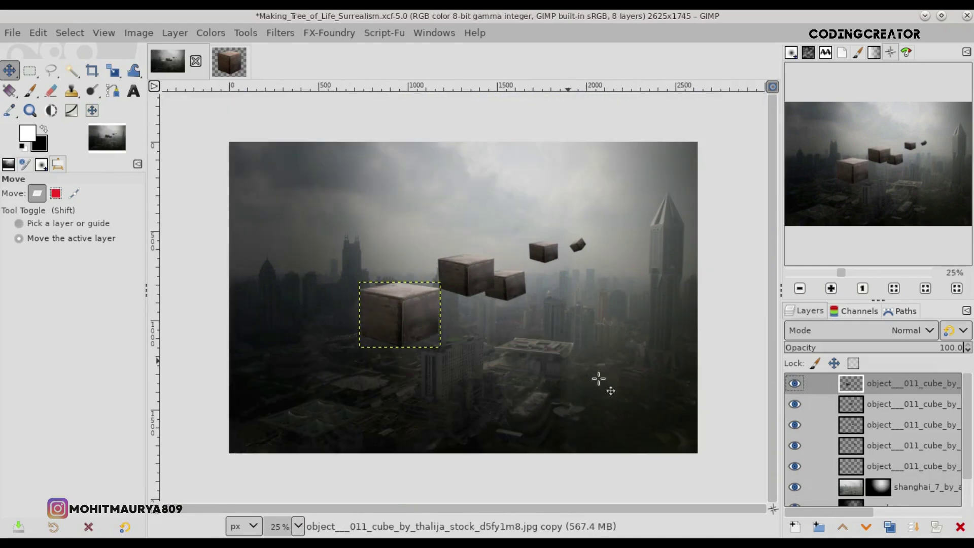
{"action": "left_click", "coordinate": [914, 526]}
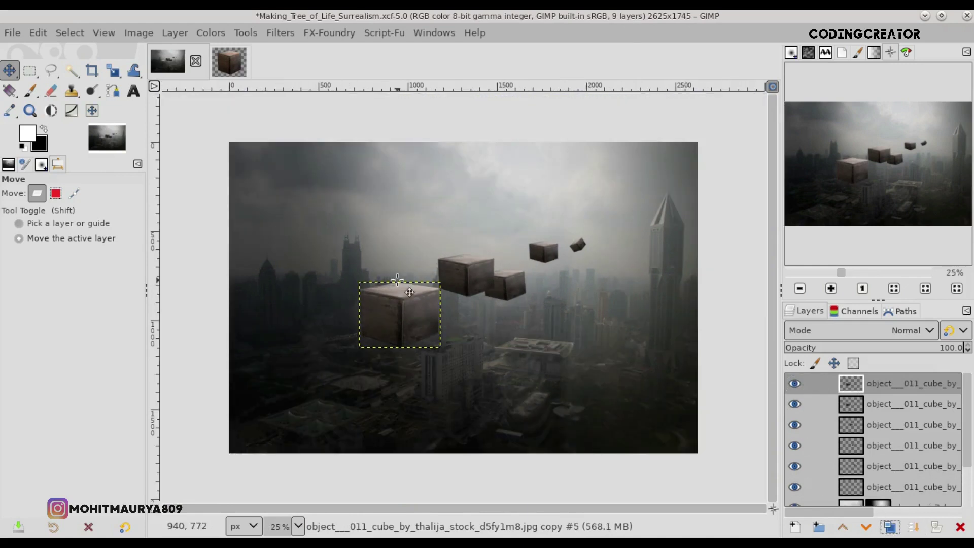
{"action": "mouse_move", "coordinate": [392, 317]}
{"action": "left_mouse_down"}
{"action": "mouse_move", "coordinate": [326, 373]}
{"action": "mouse_move", "coordinate": [421, 441]}
{"action": "left_mouse_up"}
{"action": "key", "text": "shift+s"}
{"action": "key", "text": "Return"}
- Tilt the foreground cube about 16 degrees
{"action": "left_click", "coordinate": [113, 70]}
{"action": "left_click", "coordinate": [152, 92]}
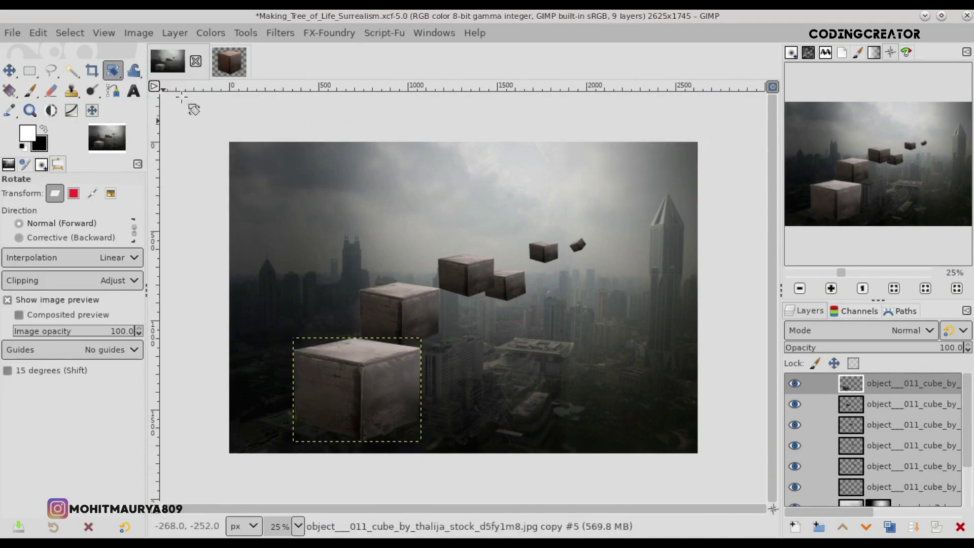
{"action": "left_click_drag", "start_coordinate": [396, 409], "coordinate": [393, 419]}
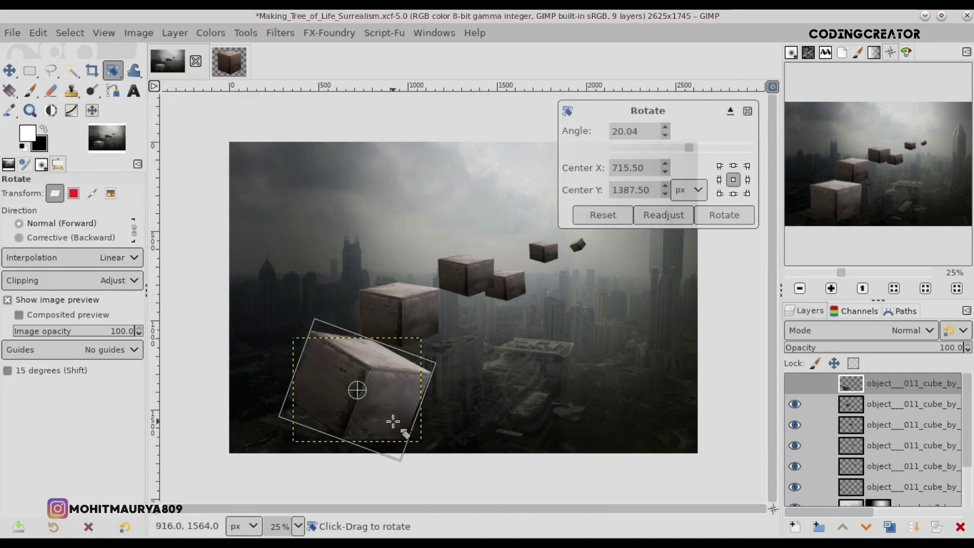
{"action": "key", "text": "Return"}
- Enlarge the foreground cube and move it down and left
{"action": "left_click", "coordinate": [112, 70]}
{"action": "left_click", "coordinate": [160, 107]}
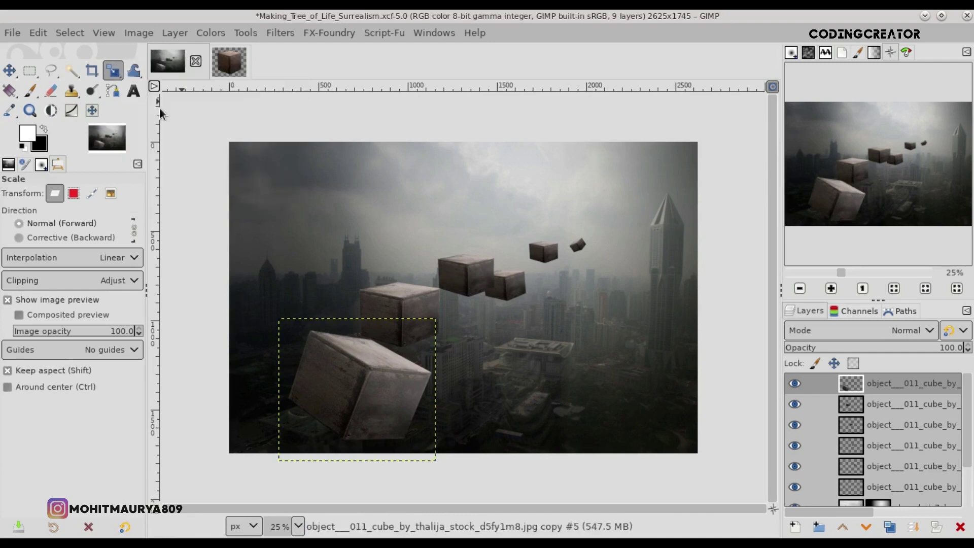
{"action": "left_click", "coordinate": [305, 340]}
{"action": "key", "text": "m"}
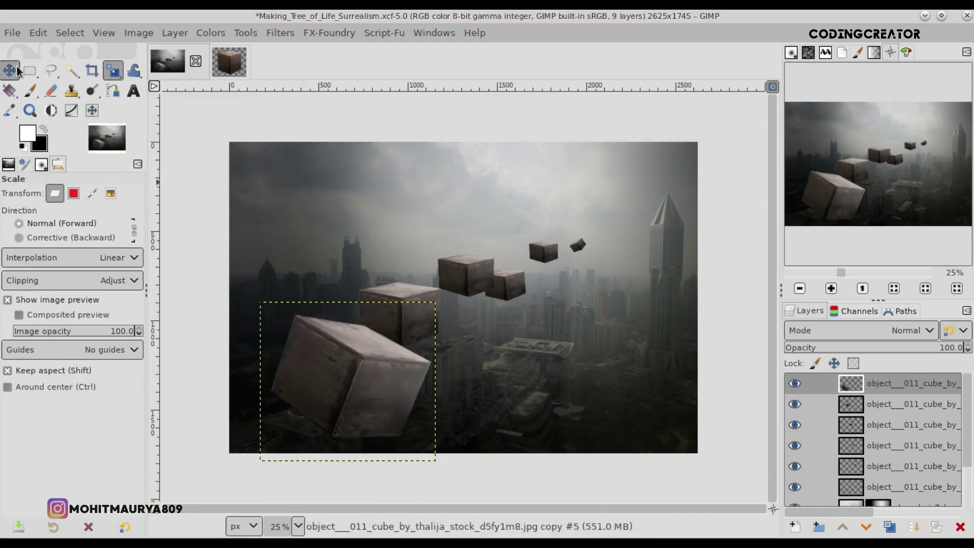
{"action": "left_click_drag", "start_coordinate": [349, 365], "coordinate": [325, 382]}
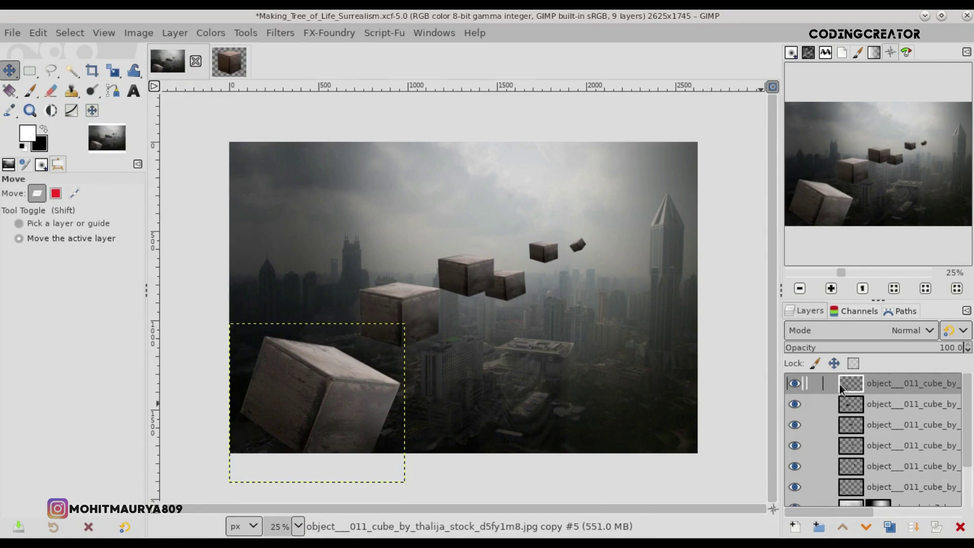
- Scale the middle cube up to 487×393 px
{"action": "left_click", "coordinate": [851, 406]}
{"action": "left_click", "coordinate": [113, 72]}
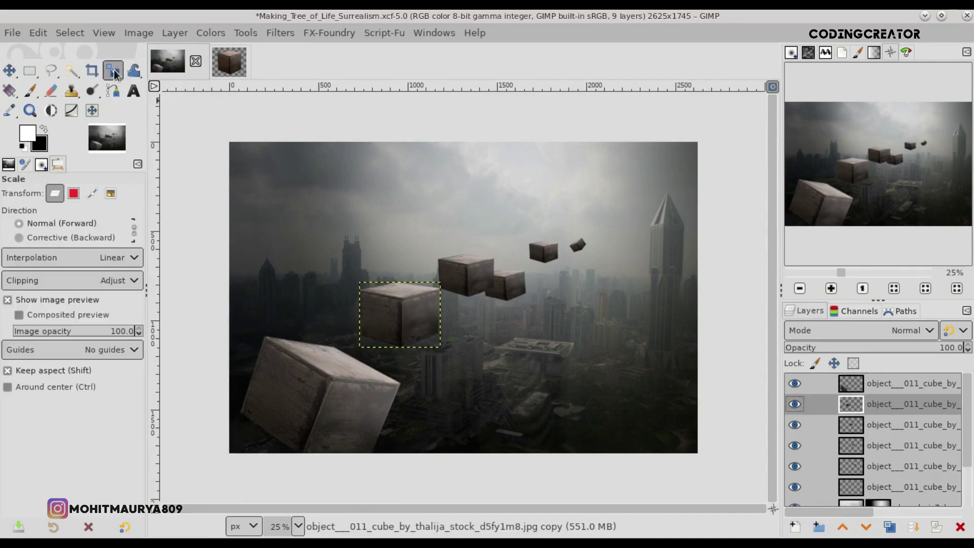
{"action": "left_click", "coordinate": [420, 310]}
{"action": "left_click_drag", "start_coordinate": [361, 345], "coordinate": [358, 352]}
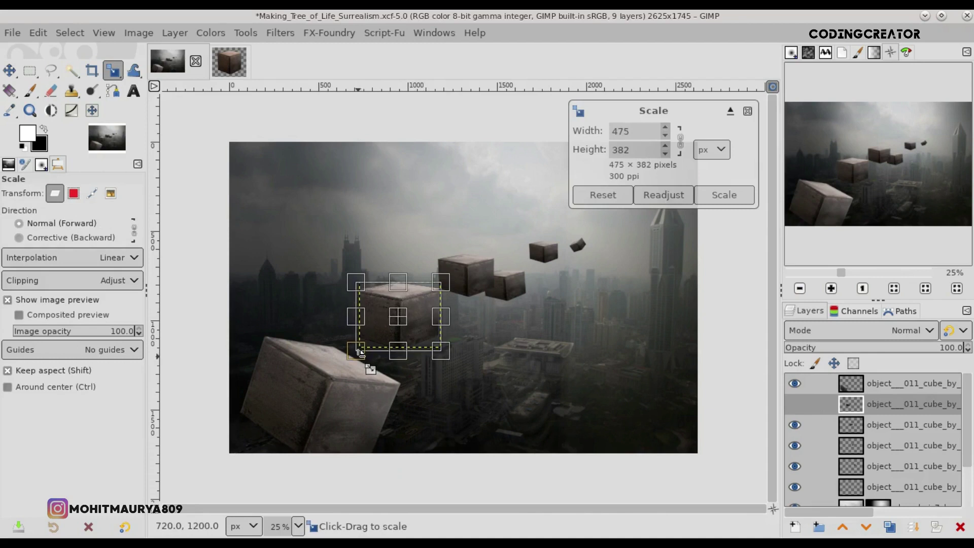
{"action": "left_click", "coordinate": [742, 193]}
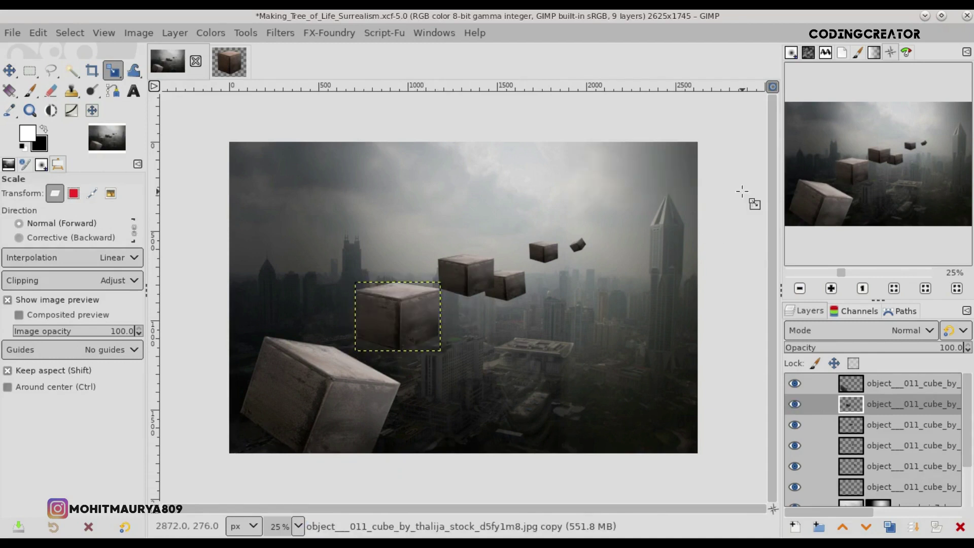
{"action": "left_click", "coordinate": [875, 422]}
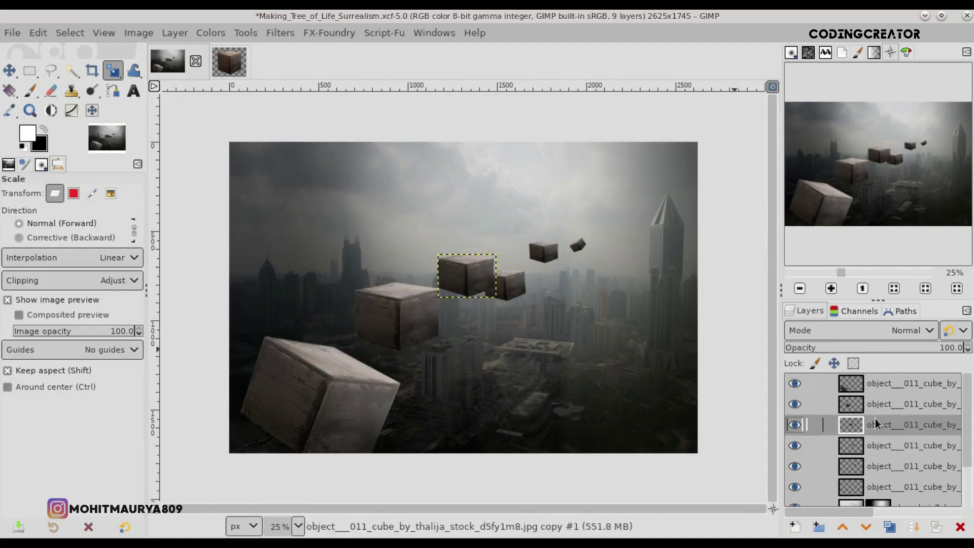
{"action": "left_click", "coordinate": [851, 401]}
{"action": "left_click", "coordinate": [498, 325]}
{"action": "left_click_drag", "start_coordinate": [371, 350], "coordinate": [354, 348]}
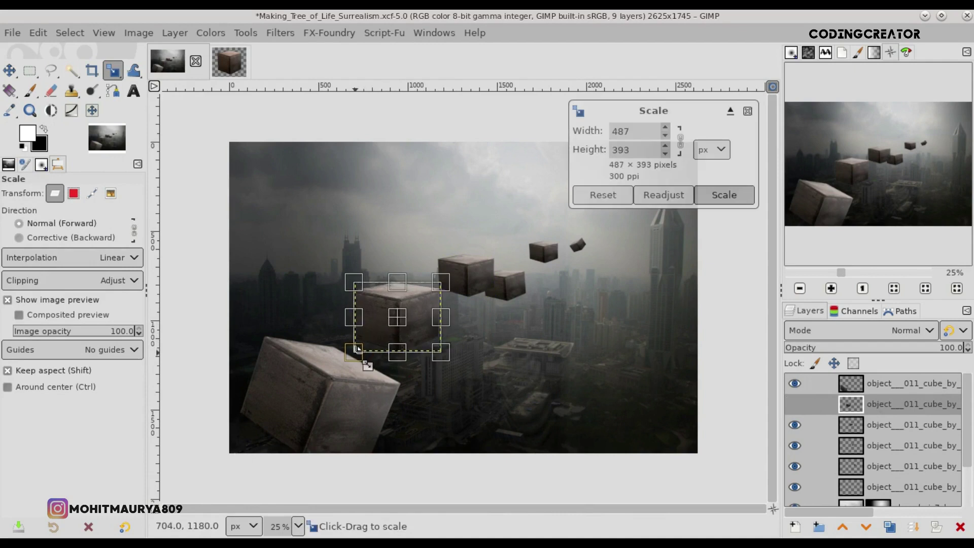
{"action": "left_click", "coordinate": [712, 197]}
{"action": "left_click", "coordinate": [9, 70]}
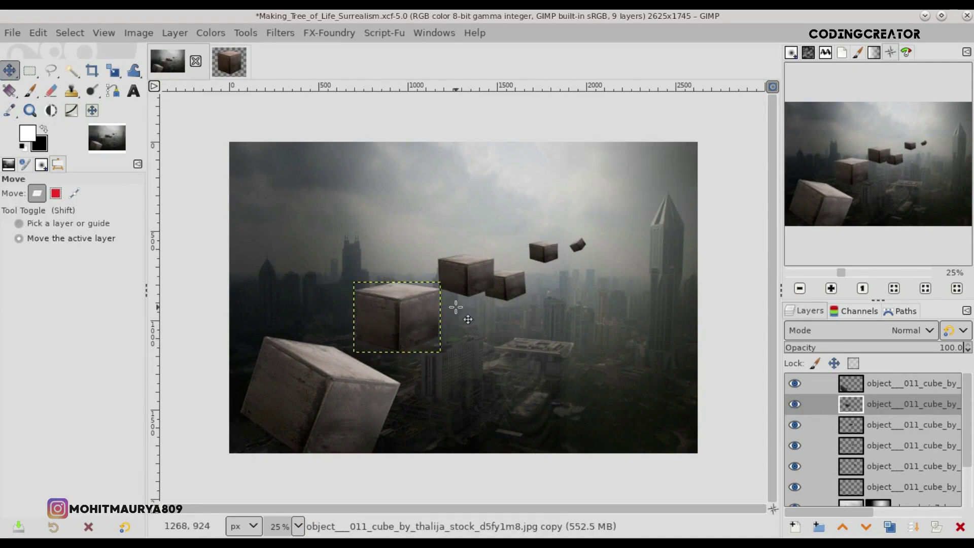
{"action": "left_click", "coordinate": [838, 384]}
- Apply Levels to the foreground cube with input black 15 and output white lowered to 171
{"action": "left_click", "coordinate": [206, 35]}
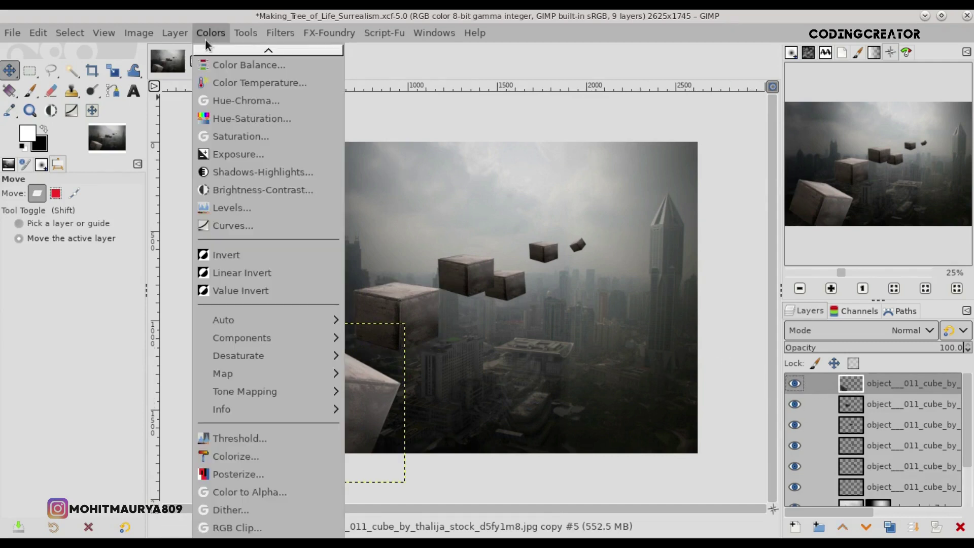
{"action": "left_click", "coordinate": [247, 203]}
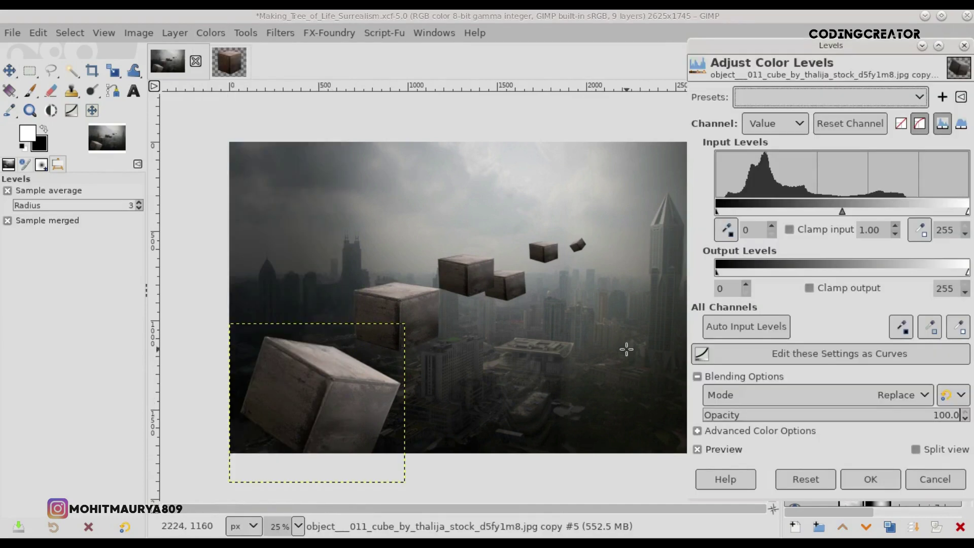
{"action": "left_click_drag", "start_coordinate": [723, 208], "coordinate": [729, 209]}
{"action": "left_click", "coordinate": [725, 449]}
{"action": "left_click_drag", "start_coordinate": [967, 272], "coordinate": [885, 274]}
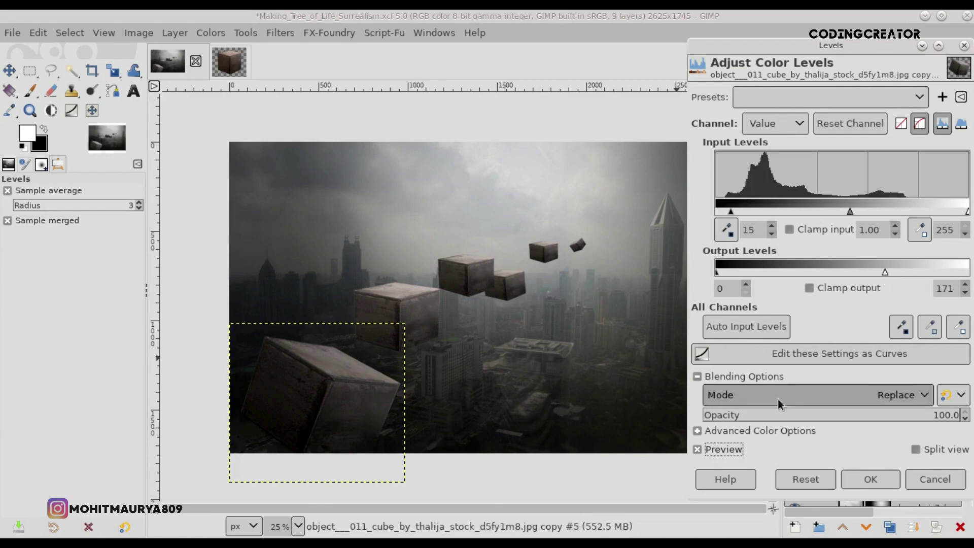
{"action": "left_click", "coordinate": [719, 448]}
{"action": "left_click", "coordinate": [719, 447]}
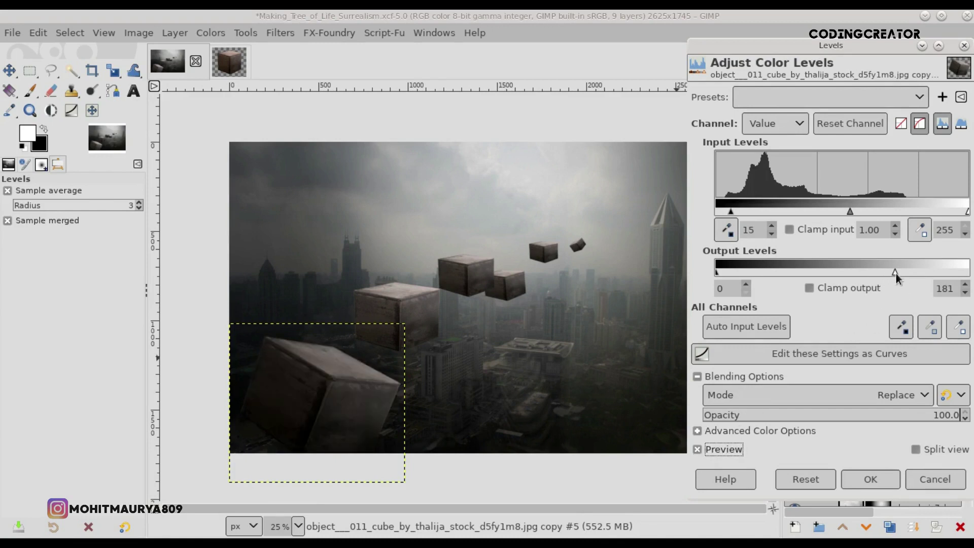
{"action": "left_click_drag", "start_coordinate": [896, 273], "coordinate": [912, 273]}
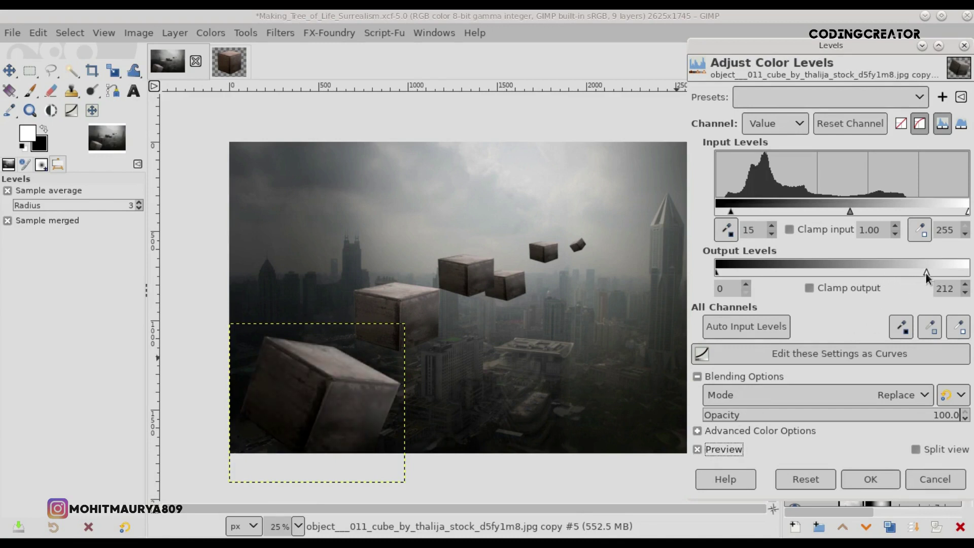
{"action": "left_click", "coordinate": [717, 450]}
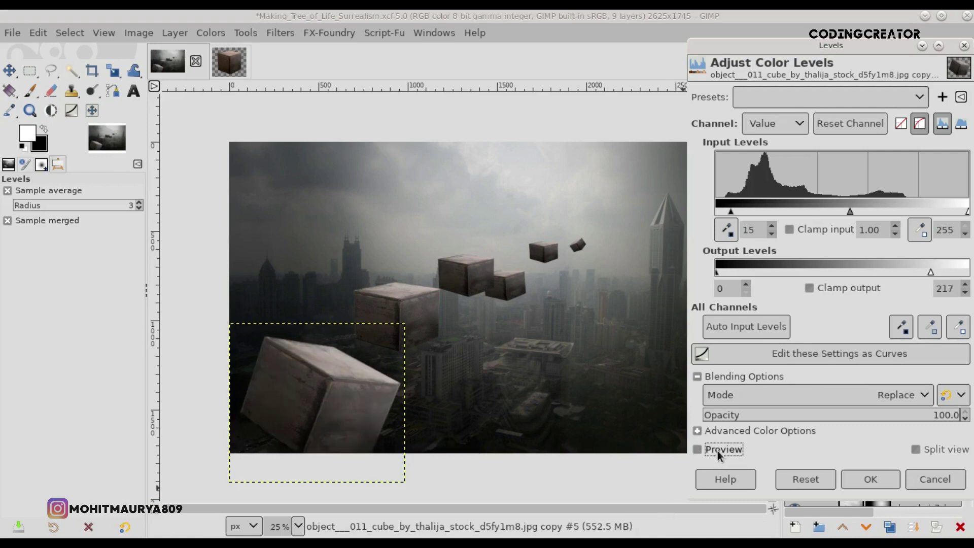
{"action": "left_click_drag", "start_coordinate": [885, 271], "coordinate": [901, 274]}
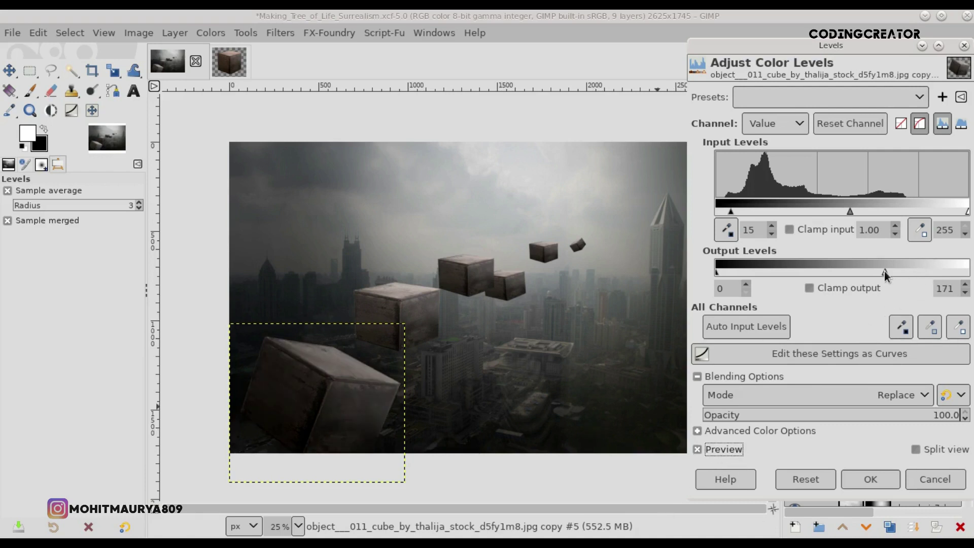
{"action": "left_click", "coordinate": [724, 447]}
{"action": "left_click", "coordinate": [724, 448]}
{"action": "left_click", "coordinate": [870, 480]}
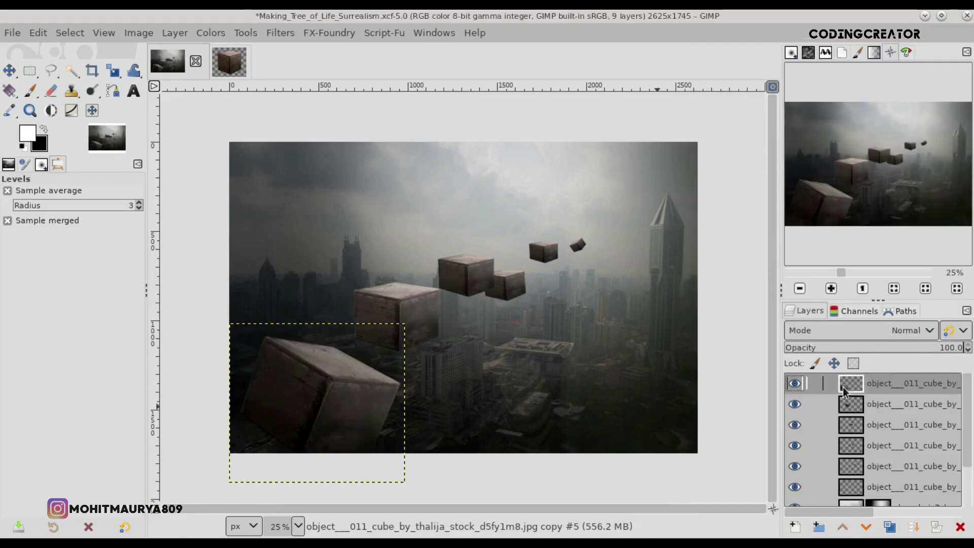
- Apply a 3.00 px Gaussian Blur to the foreground cube and save the file
{"action": "left_click", "coordinate": [210, 32]}
{"action": "mouse_move", "coordinate": [293, 135]}
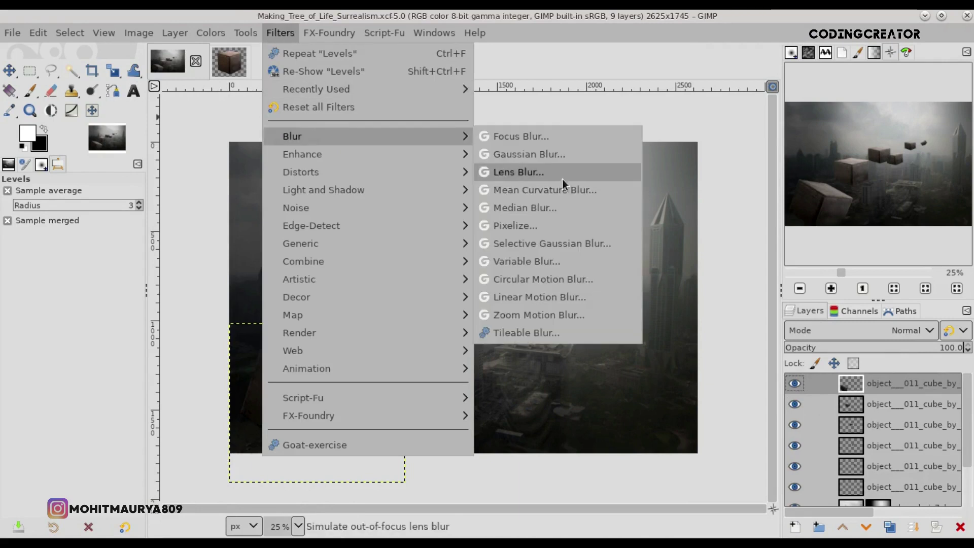
{"action": "left_click", "coordinate": [571, 153]}
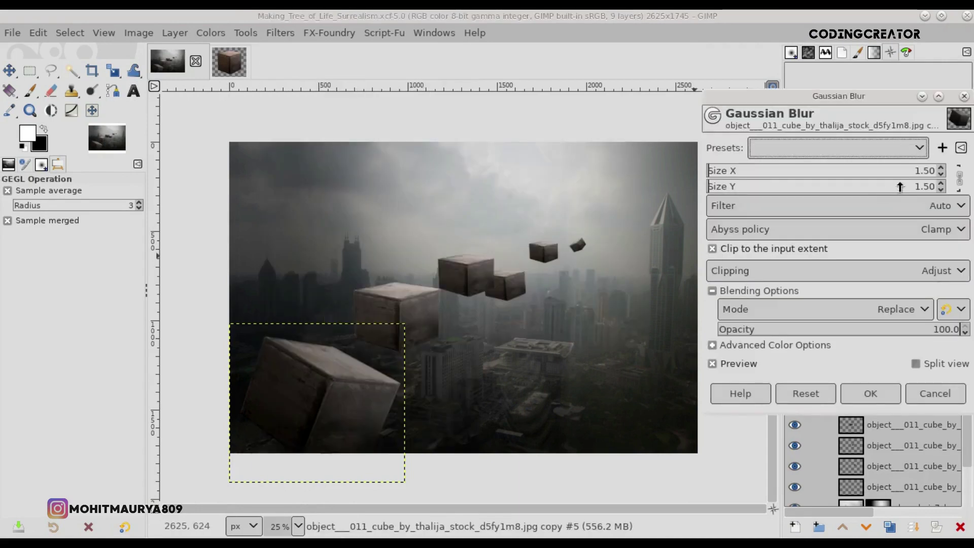
{"action": "left_click", "coordinate": [940, 169]}
{"action": "type", "text": "3"}
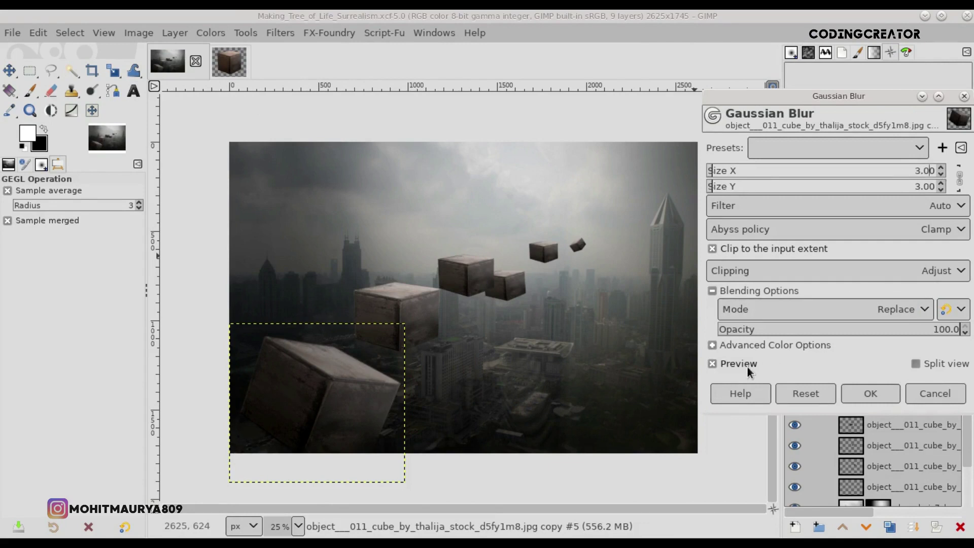
{"action": "left_click", "coordinate": [870, 393]}
{"action": "key", "text": "ctrl+s"}
- Open the tree PNG as a new layer and close the cube source image without saving
{"action": "left_click", "coordinate": [12, 32]}
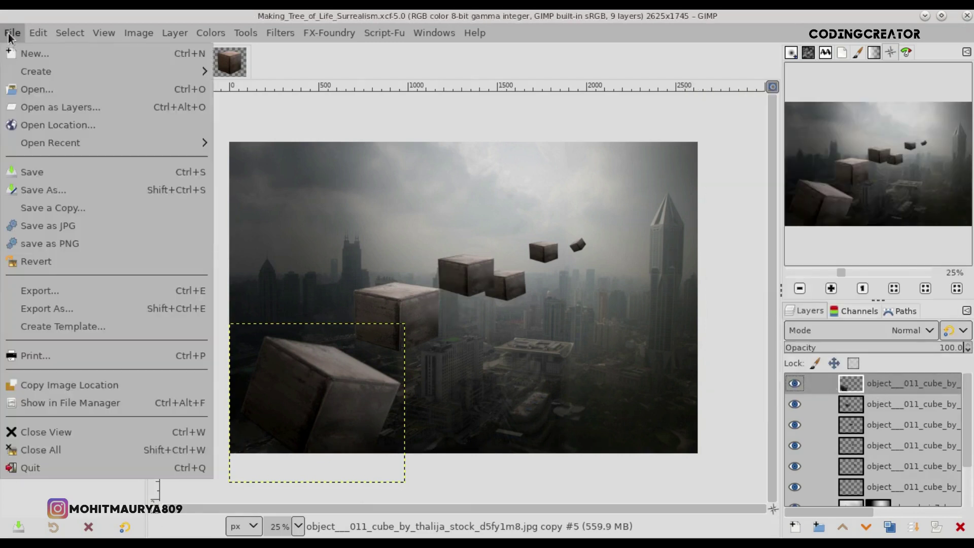
{"action": "left_click", "coordinate": [156, 110]}
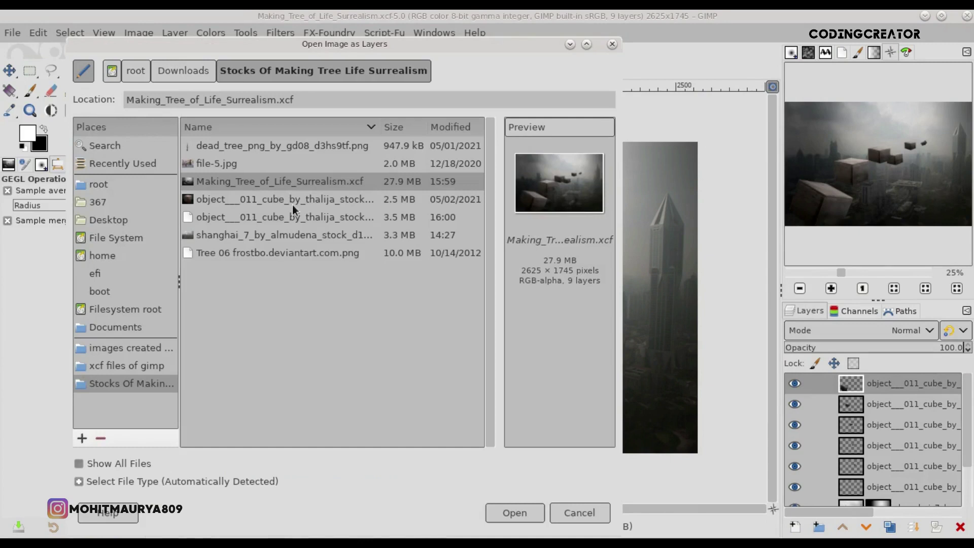
{"action": "left_click", "coordinate": [279, 252]}
{"action": "left_click", "coordinate": [524, 511]}
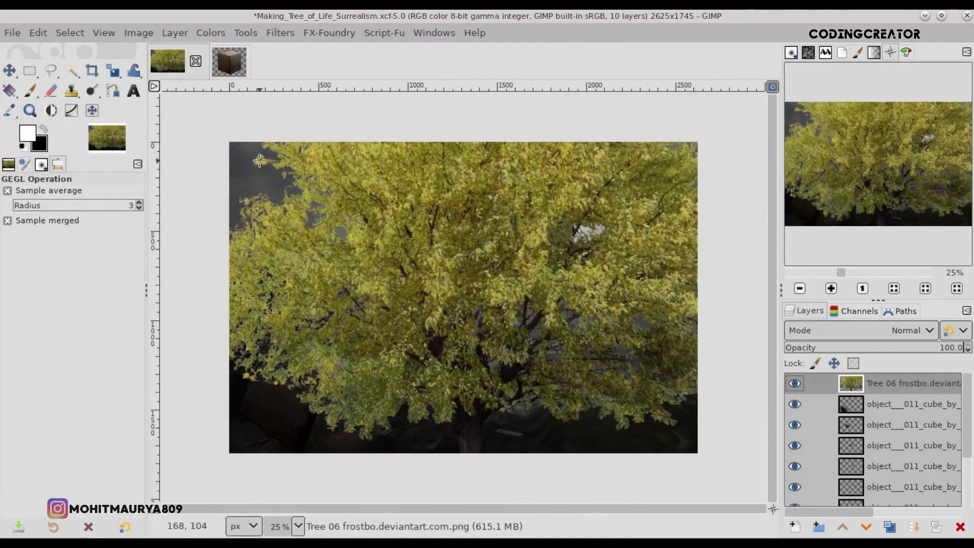
{"action": "left_click", "coordinate": [215, 70]}
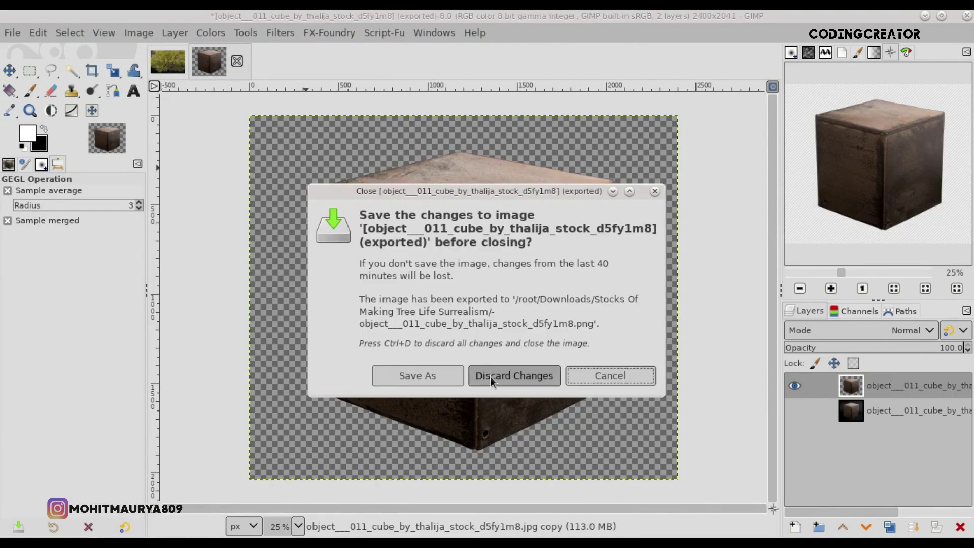
{"action": "left_click", "coordinate": [493, 378]}
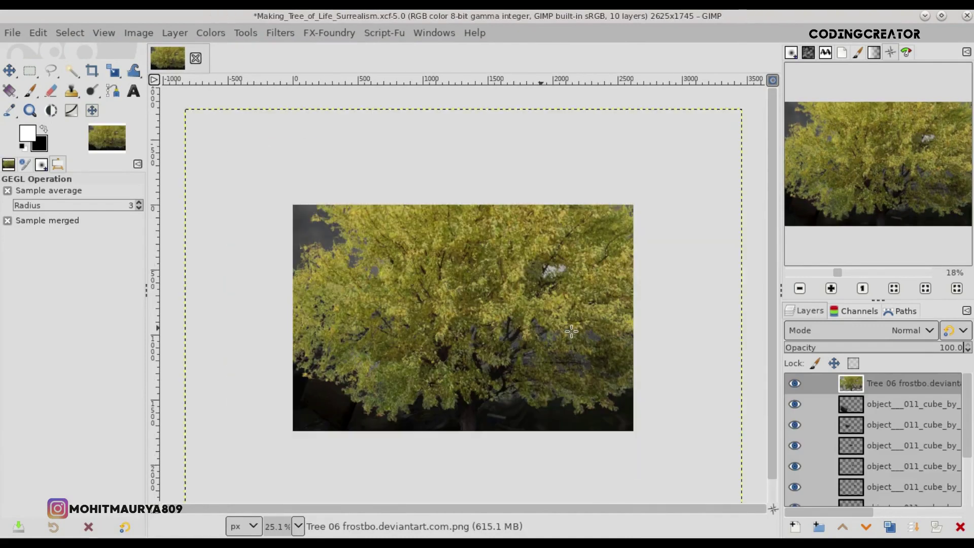
- Start scaling the tree layer, then cancel the first drastic shrink
{"action": "left_click_drag", "start_coordinate": [774, 282], "coordinate": [772, 367]}
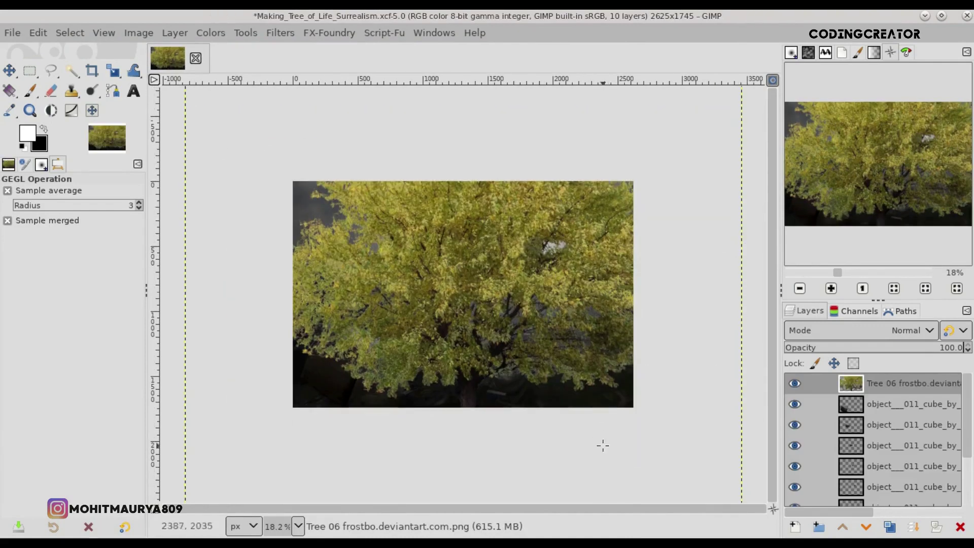
{"action": "left_click", "coordinate": [115, 69]}
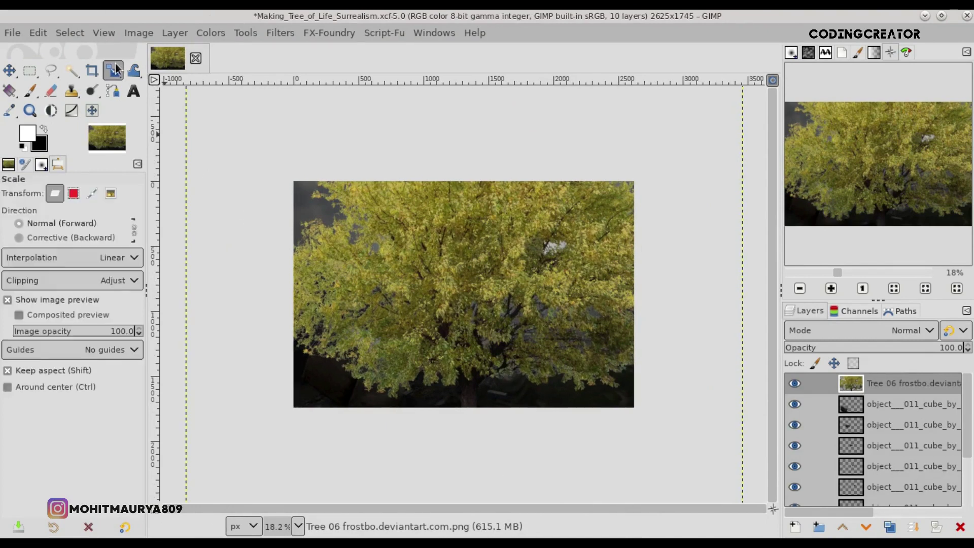
{"action": "left_click", "coordinate": [413, 257]}
{"action": "mouse_move", "coordinate": [686, 269]}
{"action": "left_mouse_down"}
{"action": "mouse_move", "coordinate": [525, 271]}
{"action": "mouse_move", "coordinate": [525, 235]}
{"action": "left_mouse_up"}
{"action": "scroll", "coordinate": [537, 248], "scroll_direction": "up", "scroll_amount": 2}
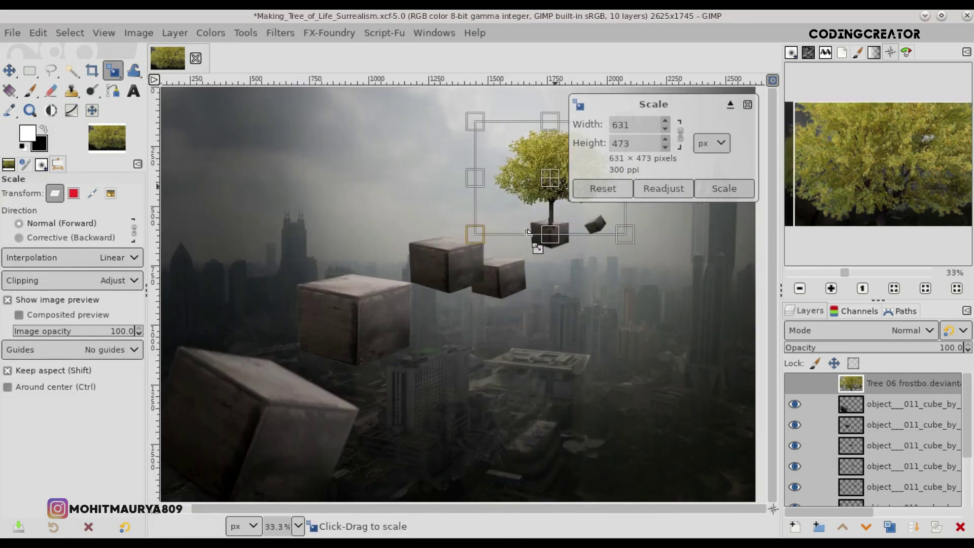
{"action": "left_click", "coordinate": [746, 104]}
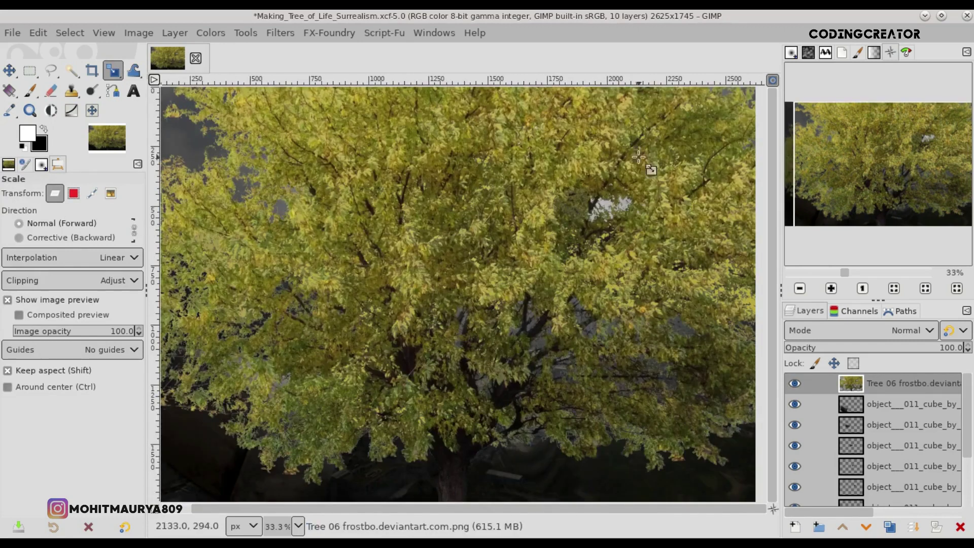
- Scale the tree down to 352×264 px atop the distant cube and apply it
{"action": "left_click_drag", "start_coordinate": [593, 193], "coordinate": [424, 336]}
{"action": "left_click_drag", "start_coordinate": [433, 302], "coordinate": [516, 217]}
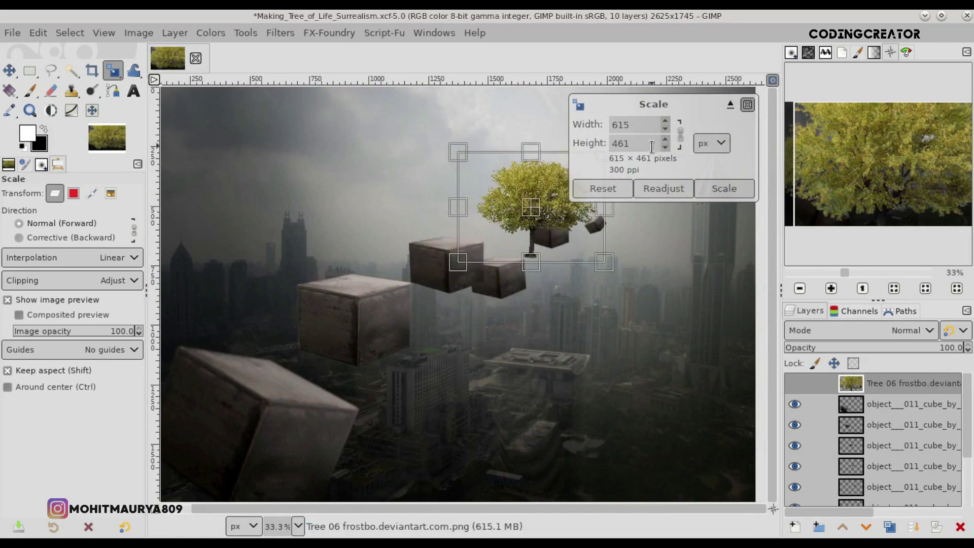
{"action": "left_click", "coordinate": [730, 104]}
{"action": "mouse_move", "coordinate": [643, 173]}
{"action": "left_mouse_down"}
{"action": "mouse_move", "coordinate": [558, 200]}
{"action": "mouse_move", "coordinate": [582, 201]}
{"action": "mouse_move", "coordinate": [545, 203]}
{"action": "left_mouse_up"}
{"action": "scroll", "coordinate": [555, 178], "scroll_direction": "up", "scroll_amount": 2, "text": "ctrl"}
{"action": "key", "text": "Return"}
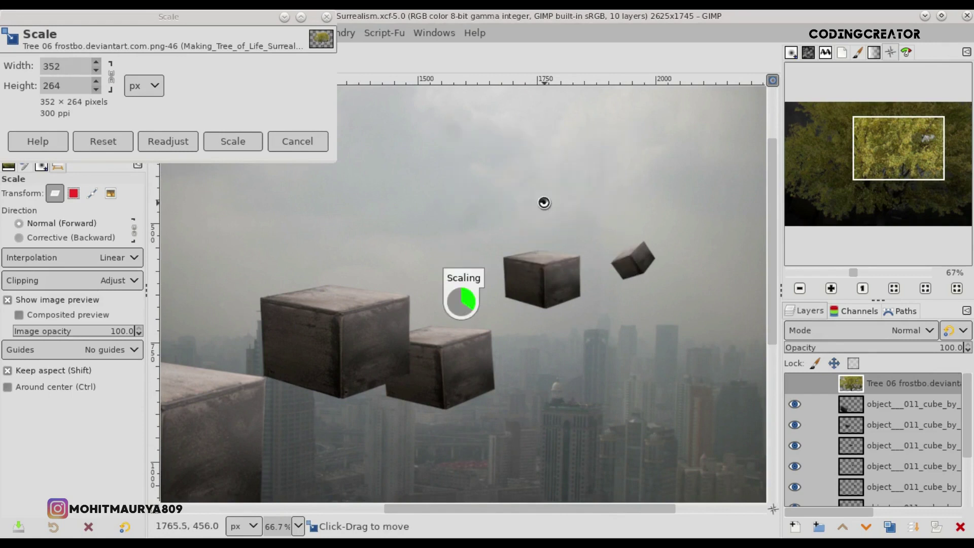
{"action": "scroll", "coordinate": [543, 203], "scroll_direction": "down", "scroll_amount": 3}
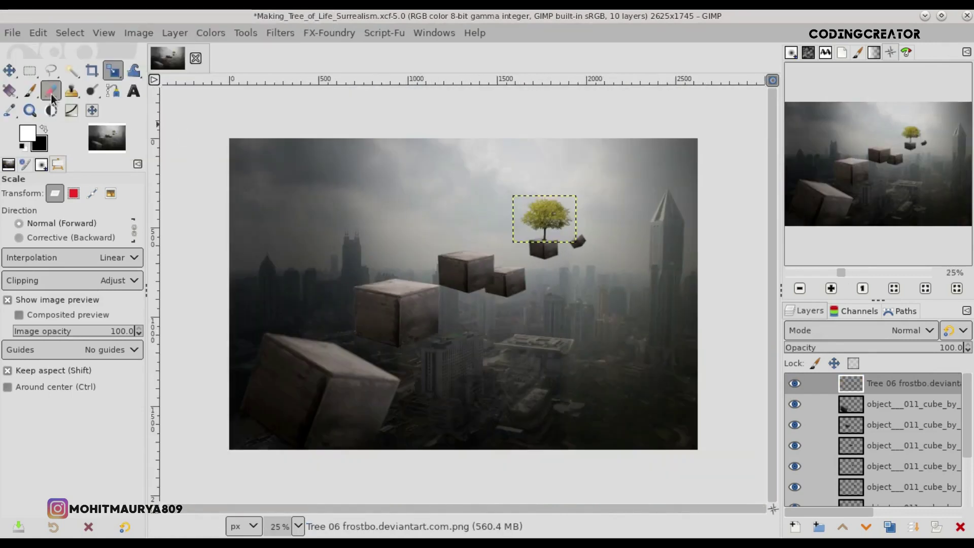
- Rename the tree layer to 'Tree'
{"action": "left_click", "coordinate": [9, 70]}
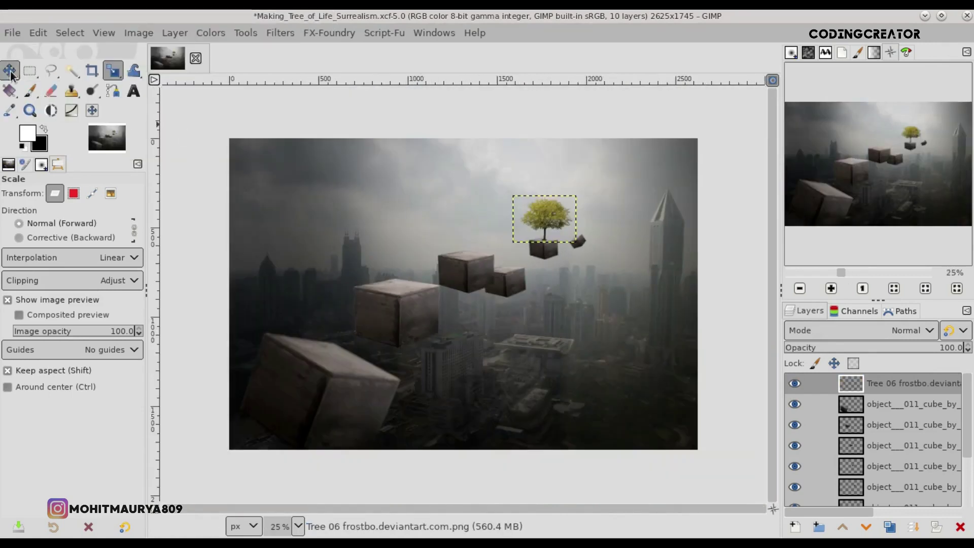
{"action": "double_click", "coordinate": [887, 384]}
{"action": "left_click", "coordinate": [917, 384]}
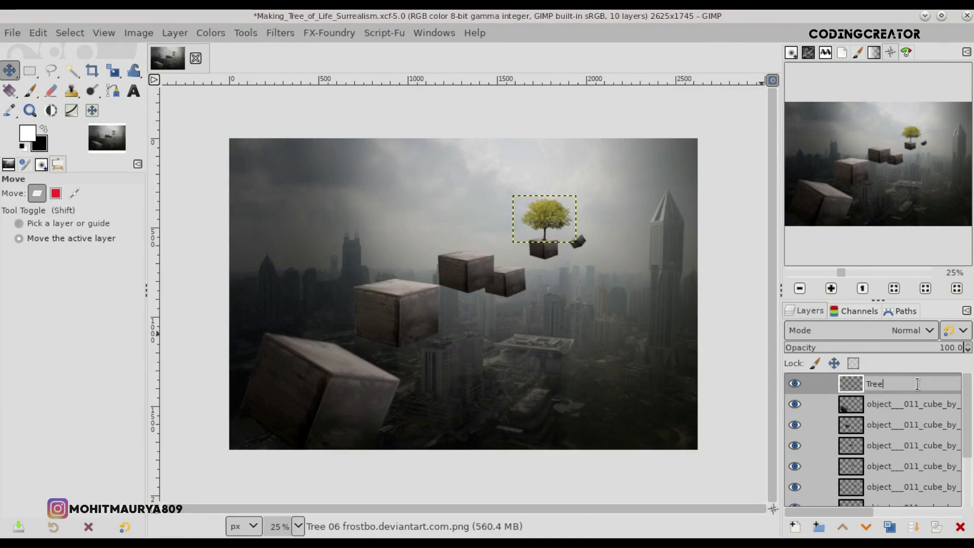
- Commit the layer name Tree and save the image
{"action": "key", "text": "Return"}
{"action": "key", "text": "ctrl+s"}
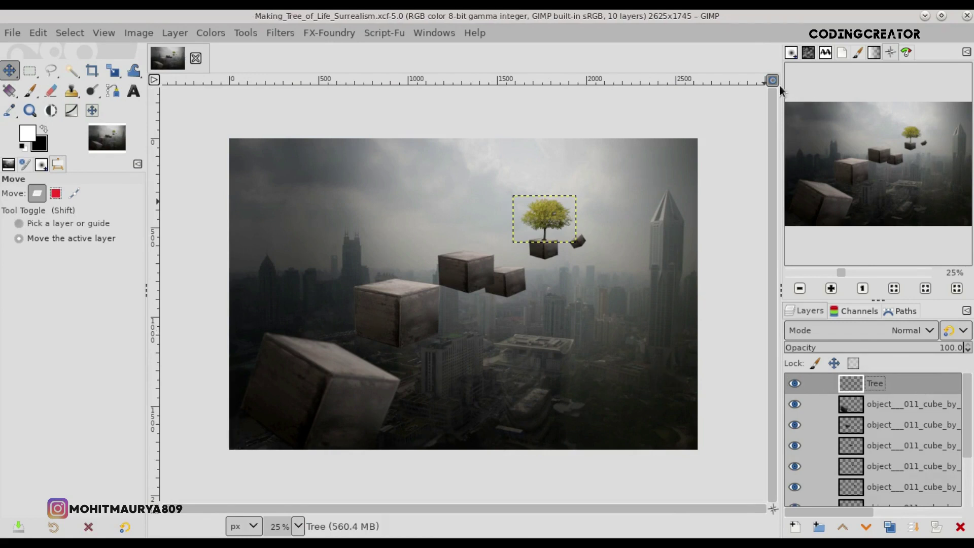
{"action": "left_click", "coordinate": [773, 80]}
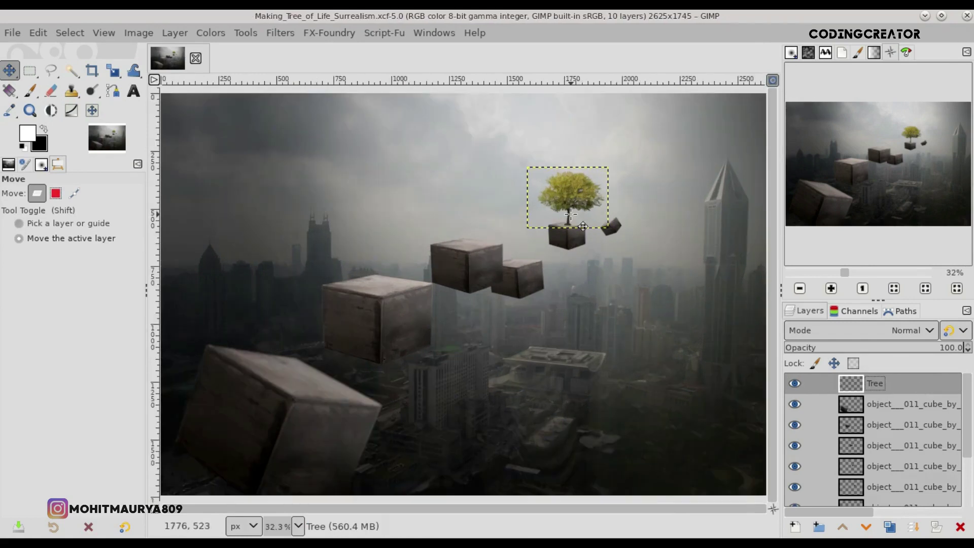
- Rotate the Tree layer by about -1.33 degrees so it sits on its cube
{"action": "key", "text": "shift+r"}
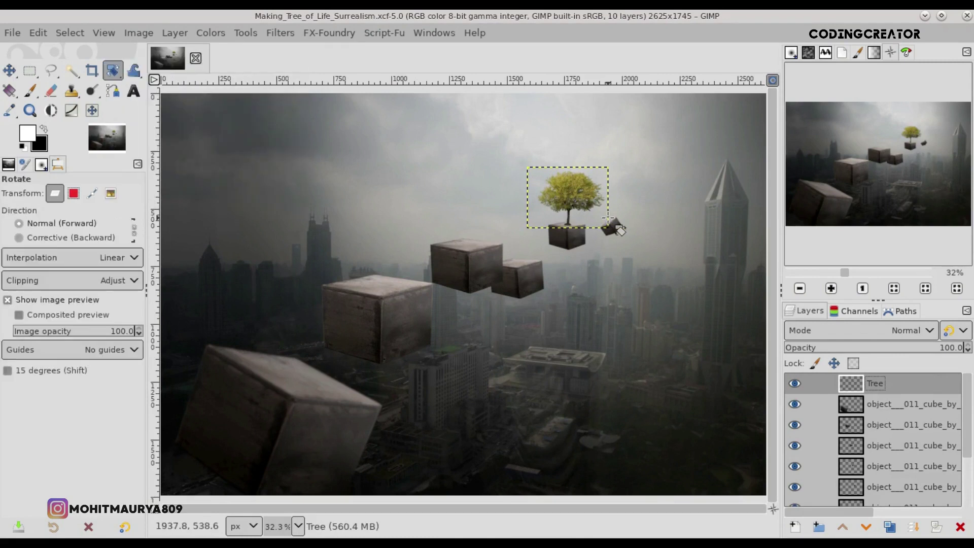
{"action": "left_click", "coordinate": [608, 219]}
{"action": "left_click", "coordinate": [729, 105]}
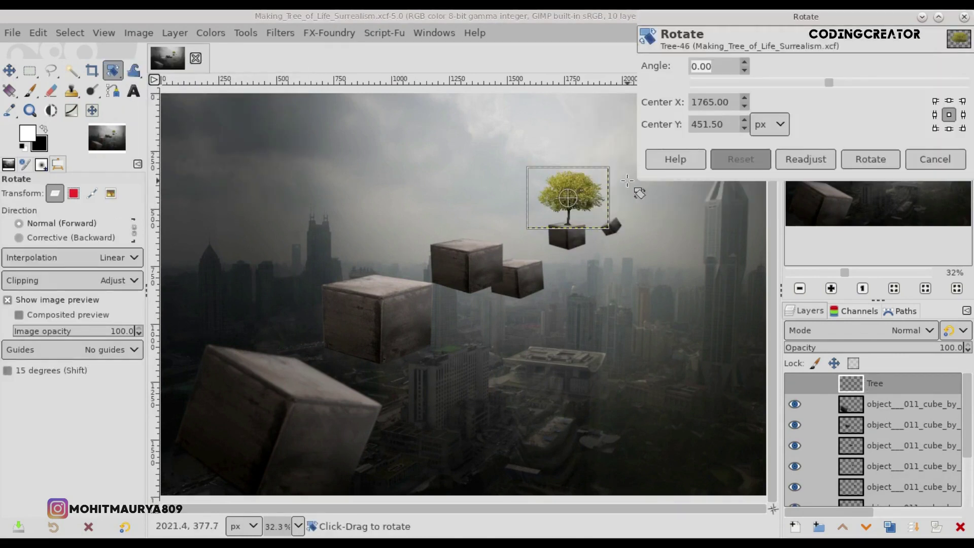
{"action": "scroll", "coordinate": [594, 216], "scroll_direction": "up", "scroll_amount": 2, "text": "ctrl"}
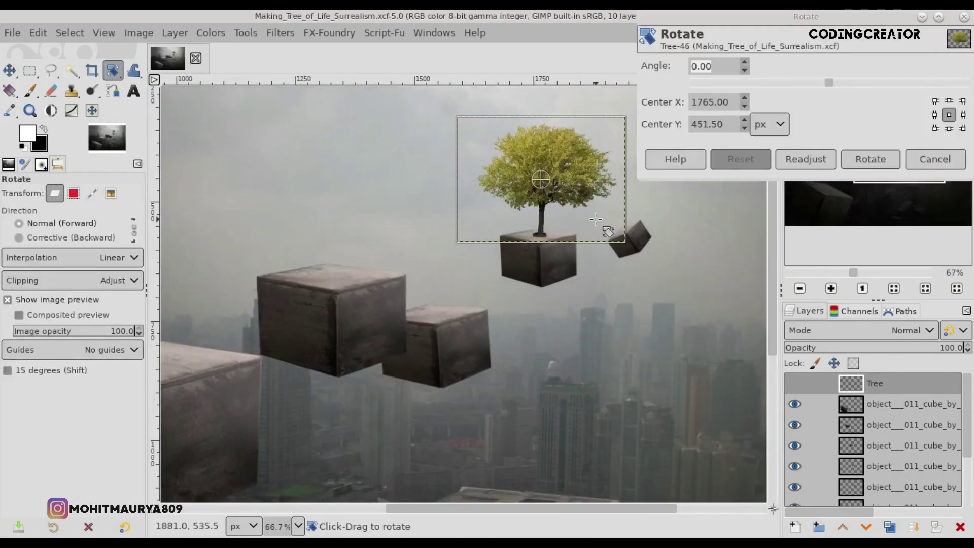
{"action": "left_click_drag", "start_coordinate": [594, 215], "coordinate": [596, 219]}
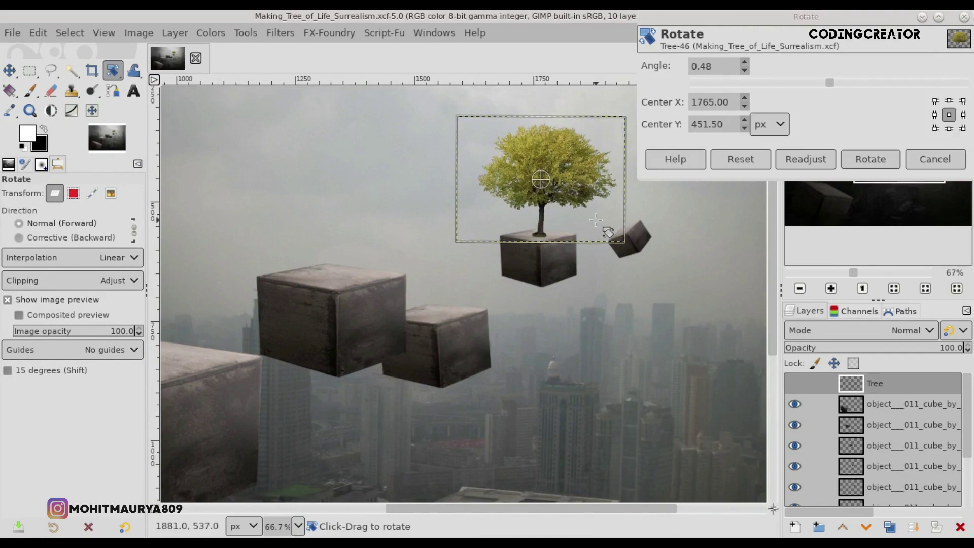
{"action": "left_click_drag", "start_coordinate": [596, 219], "coordinate": [596, 218]}
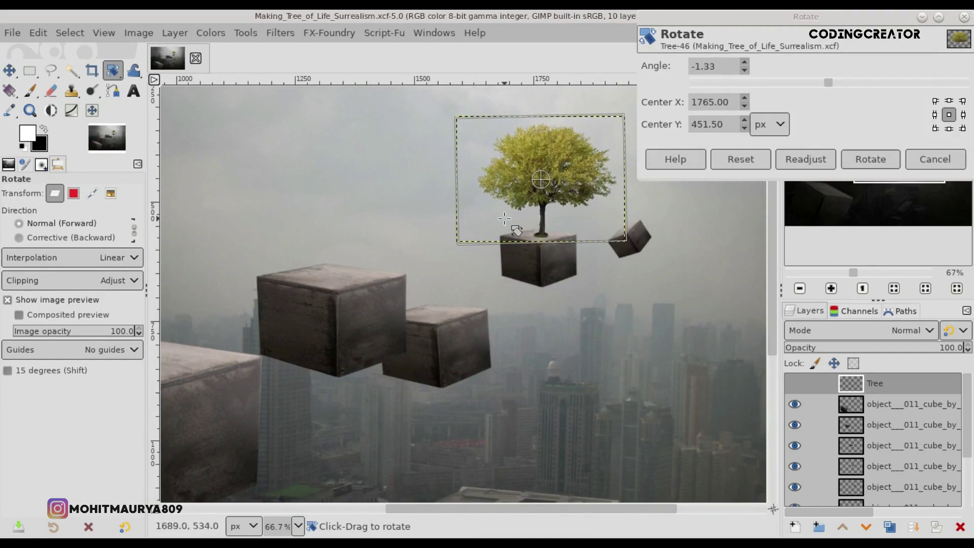
{"action": "left_click", "coordinate": [881, 157]}
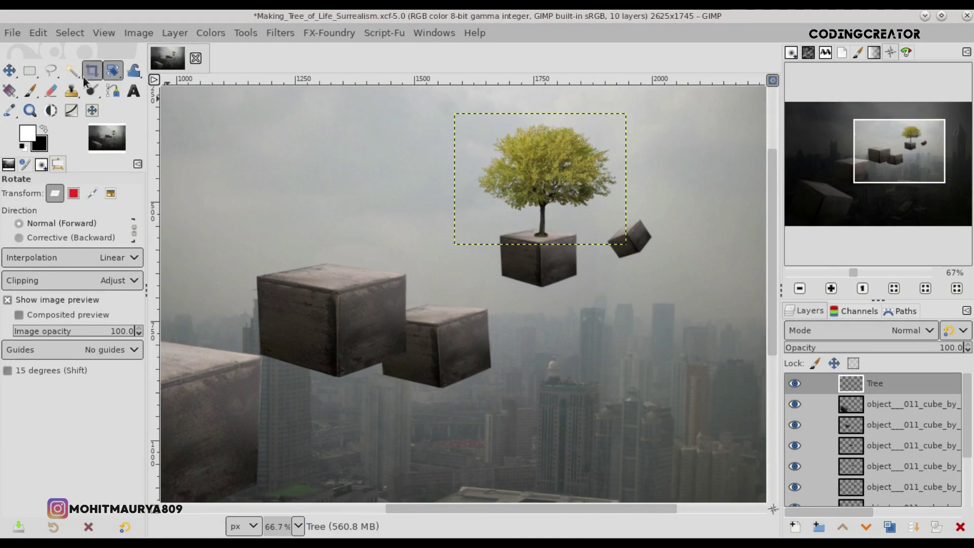
- Nudge the Tree layer slightly left and save the image
{"action": "key", "text": "m"}
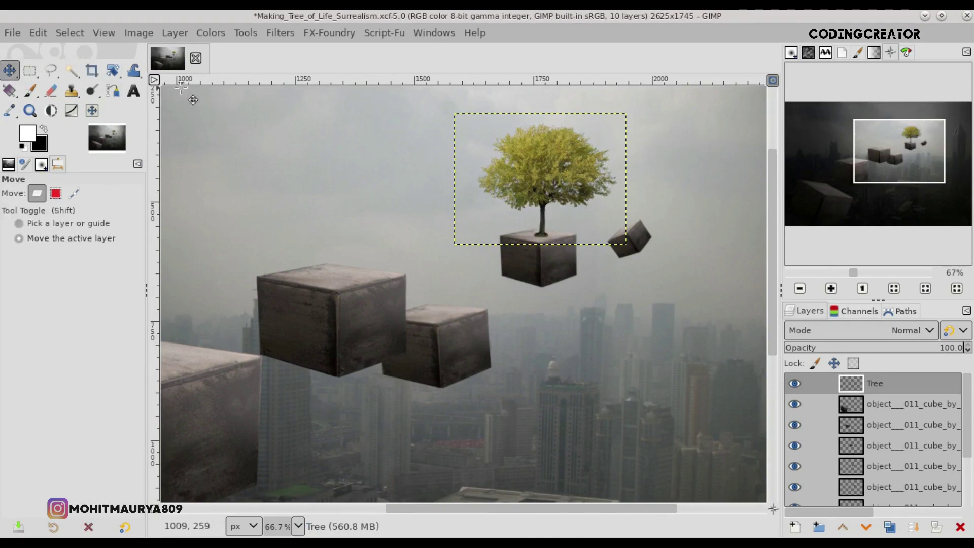
{"action": "key", "text": "Left"}
{"action": "key", "text": "Left"}
{"action": "key", "text": "Left"}
{"action": "key", "text": "Left"}
{"action": "key", "text": "Left"}
{"action": "key", "text": "Left"}
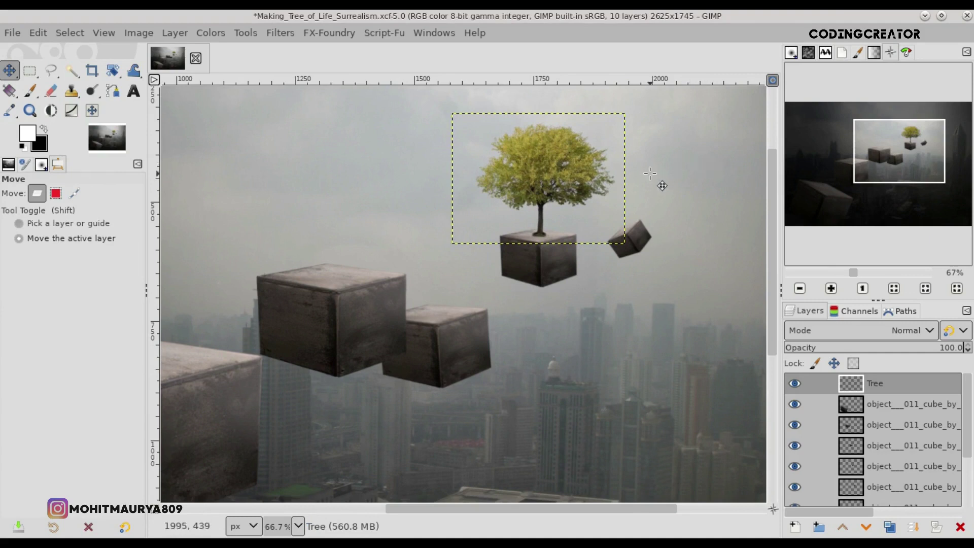
{"action": "scroll", "coordinate": [649, 174], "scroll_direction": "down", "scroll_amount": 3}
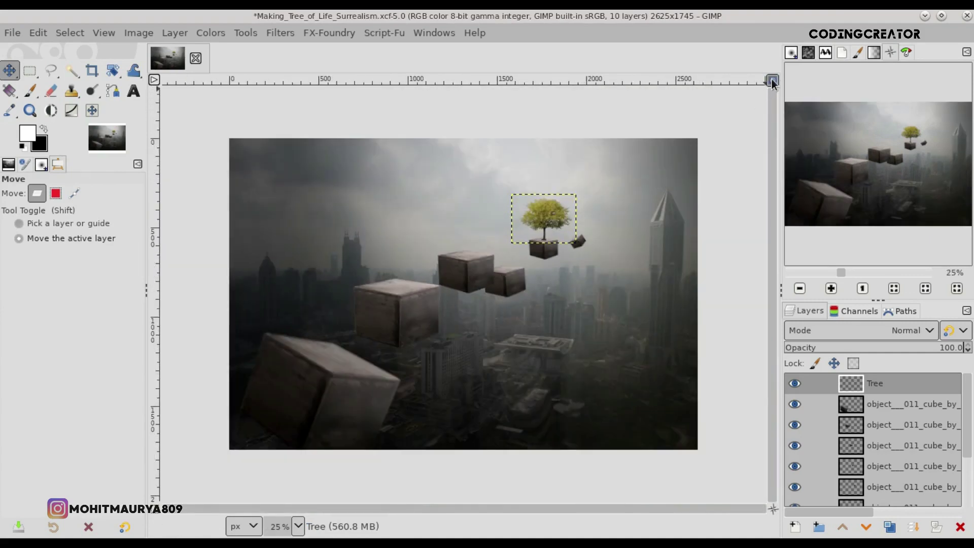
{"action": "left_click", "coordinate": [771, 80]}
{"action": "key", "text": "ctrl+s"}
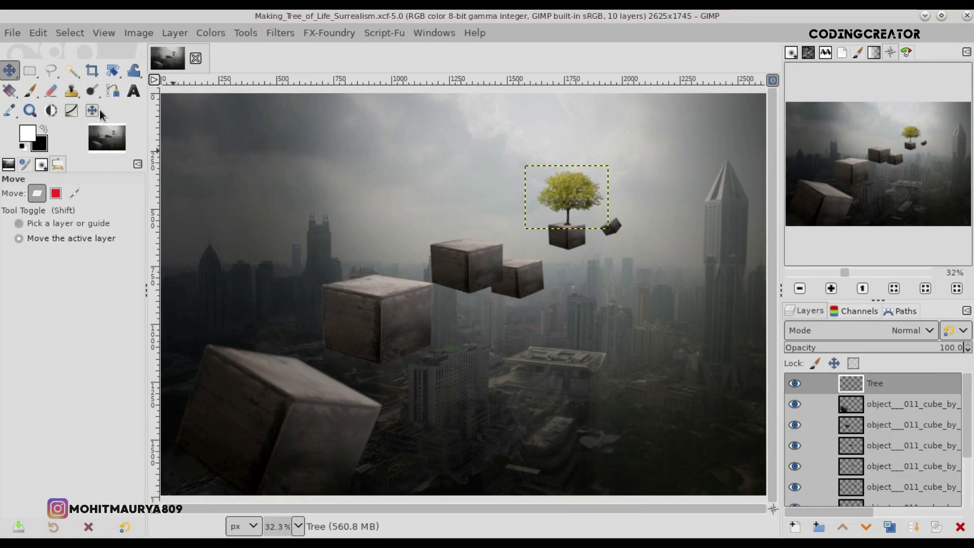
- Duplicate the Tree layer as a hidden backup at the bottom, then reselect Tree
{"action": "left_click", "coordinate": [122, 110]}
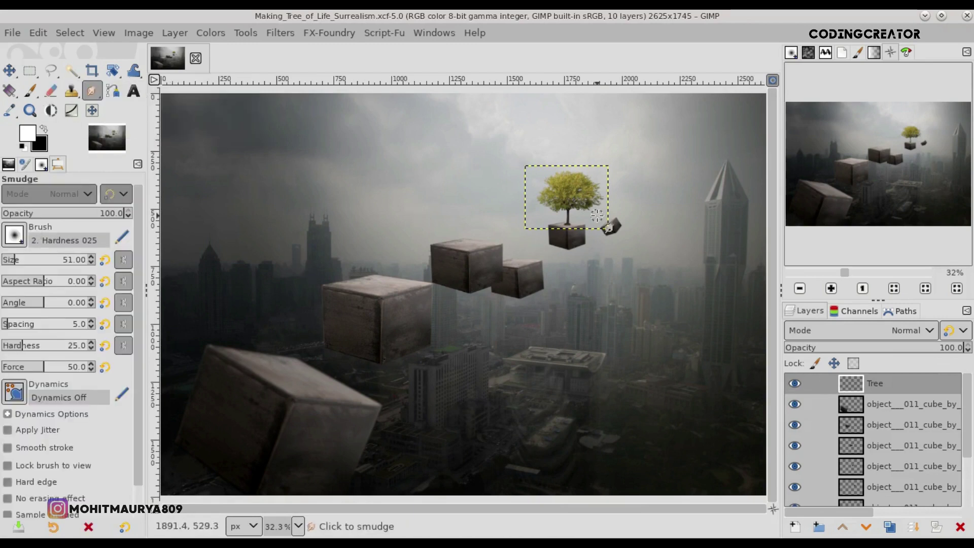
{"action": "scroll", "coordinate": [601, 220], "scroll_direction": "up", "scroll_amount": 7}
{"action": "mouse_move", "coordinate": [585, 509]}
{"action": "left_mouse_down"}
{"action": "mouse_move", "coordinate": [551, 509]}
{"action": "mouse_move", "coordinate": [572, 510]}
{"action": "left_mouse_up"}
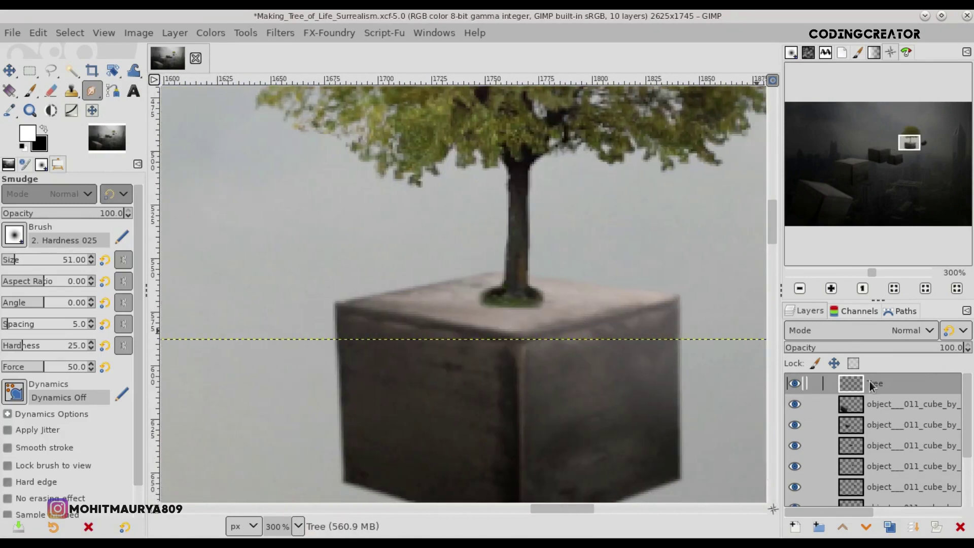
{"action": "left_click", "coordinate": [889, 527]}
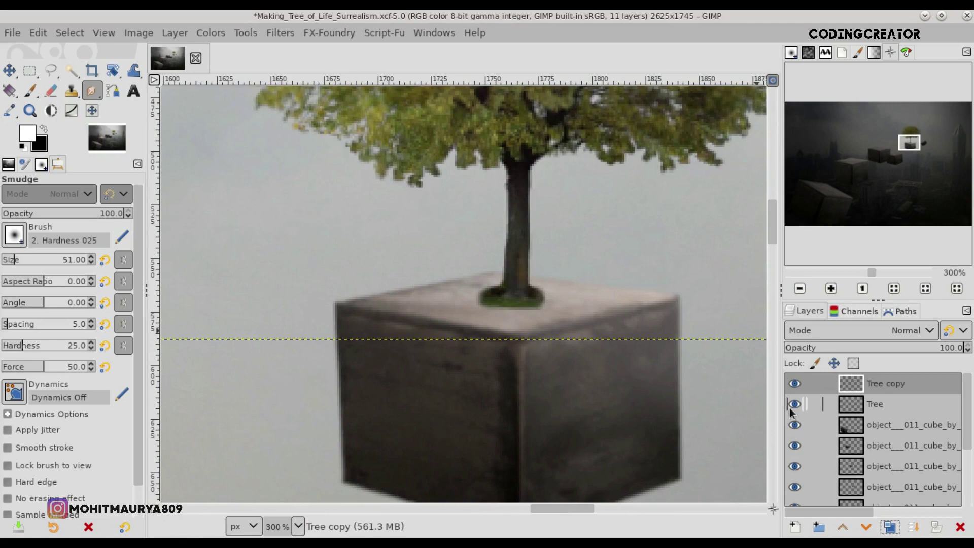
{"action": "left_click", "coordinate": [795, 384]}
{"action": "left_click_drag", "start_coordinate": [868, 385], "coordinate": [863, 510]}
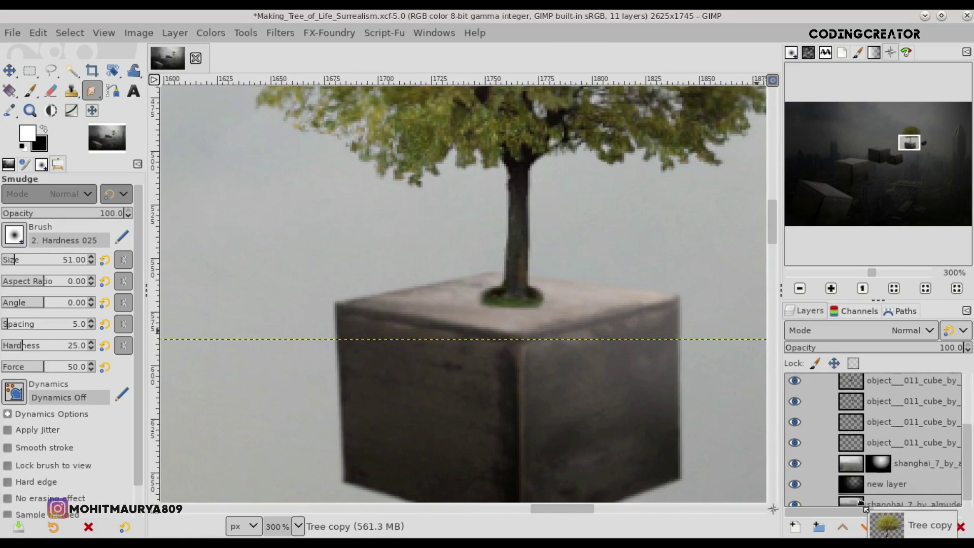
{"action": "left_click_drag", "start_coordinate": [965, 490], "coordinate": [965, 423]}
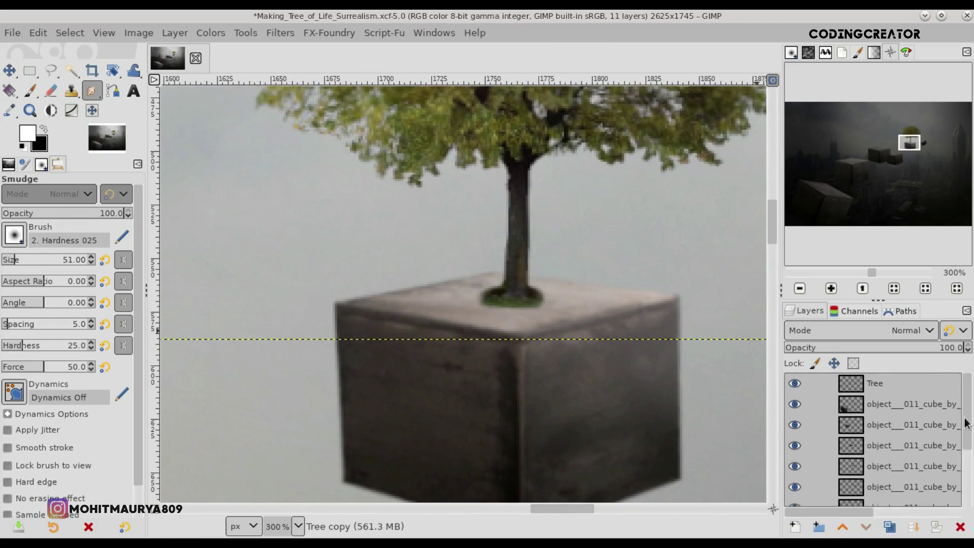
{"action": "left_click", "coordinate": [850, 386]}
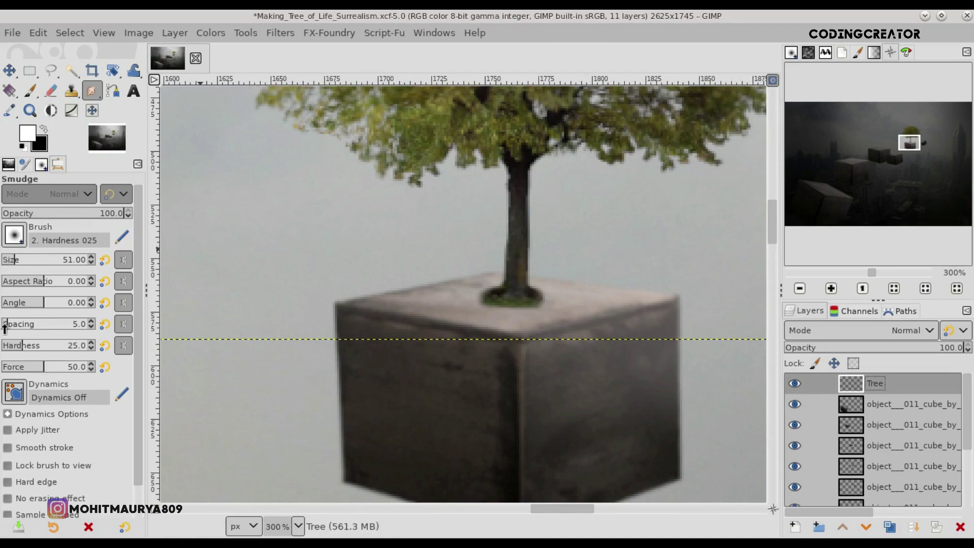
- Smudge the tree's base into roots on the cube top with a size-10 brush
{"action": "left_click", "coordinate": [5, 264]}
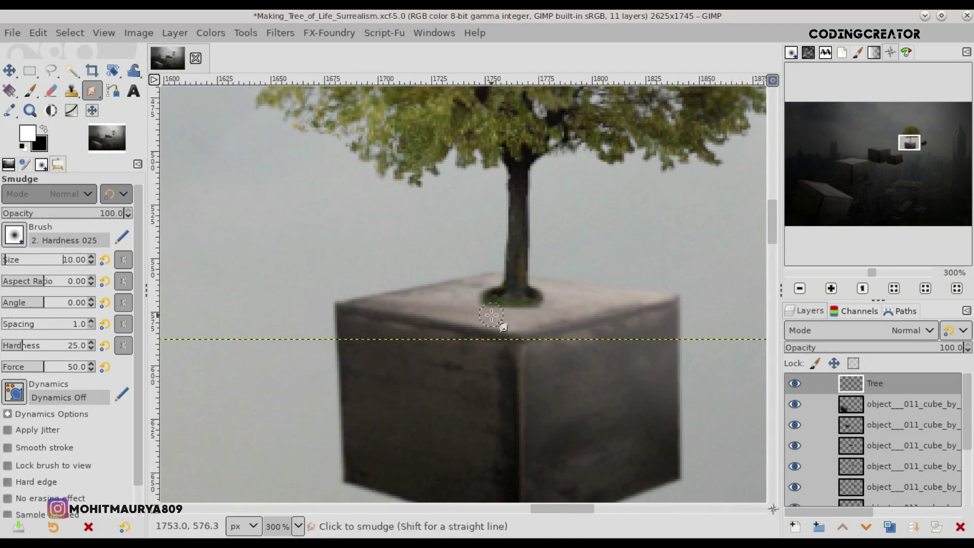
{"action": "mouse_move", "coordinate": [497, 308]}
{"action": "left_mouse_down"}
{"action": "mouse_move", "coordinate": [548, 331]}
{"action": "mouse_move", "coordinate": [549, 341]}
{"action": "mouse_move", "coordinate": [518, 299]}
{"action": "mouse_move", "coordinate": [465, 327]}
{"action": "mouse_move", "coordinate": [524, 304]}
{"action": "mouse_move", "coordinate": [565, 329]}
{"action": "mouse_move", "coordinate": [479, 297]}
{"action": "mouse_move", "coordinate": [488, 300]}
{"action": "mouse_move", "coordinate": [457, 302]}
{"action": "mouse_move", "coordinate": [532, 288]}
{"action": "mouse_move", "coordinate": [569, 330]}
{"action": "mouse_move", "coordinate": [516, 305]}
{"action": "mouse_move", "coordinate": [542, 354]}
{"action": "mouse_move", "coordinate": [487, 353]}
{"action": "mouse_move", "coordinate": [480, 318]}
{"action": "left_mouse_up"}
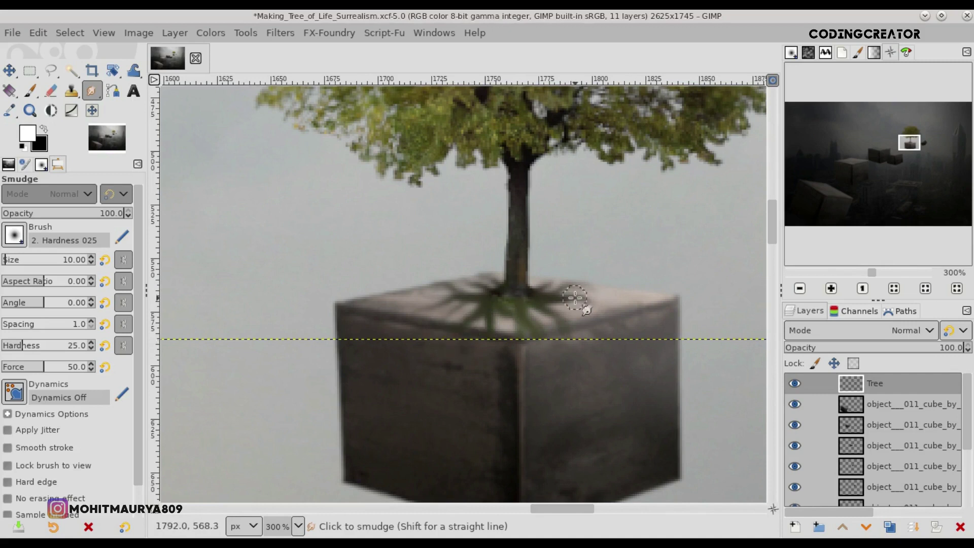
{"action": "scroll", "coordinate": [575, 303], "scroll_direction": "down", "scroll_amount": 6}
{"action": "scroll", "coordinate": [575, 298], "scroll_direction": "up", "scroll_amount": 1}
{"action": "scroll", "coordinate": [576, 299], "scroll_direction": "up", "scroll_amount": 7}
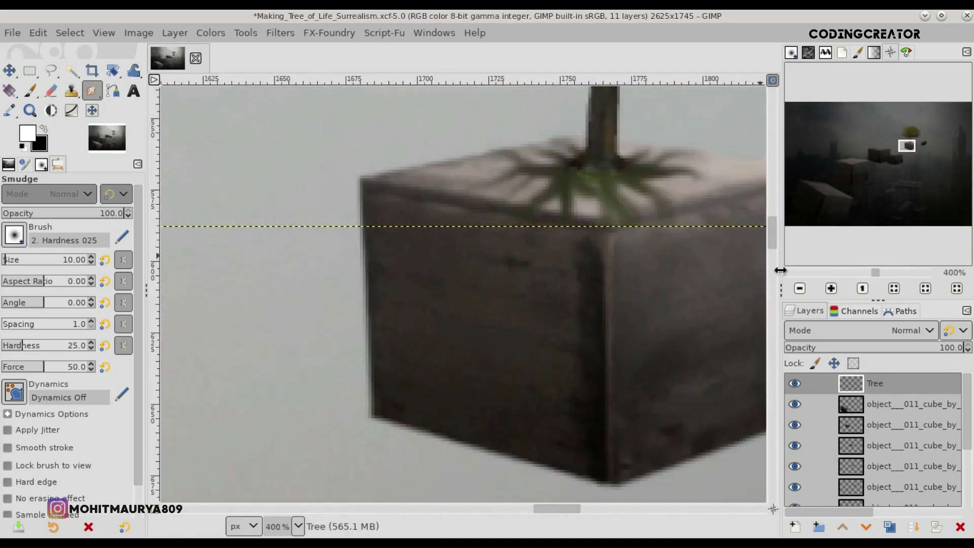
{"action": "scroll", "coordinate": [660, 274], "scroll_direction": "down", "scroll_amount": 1}
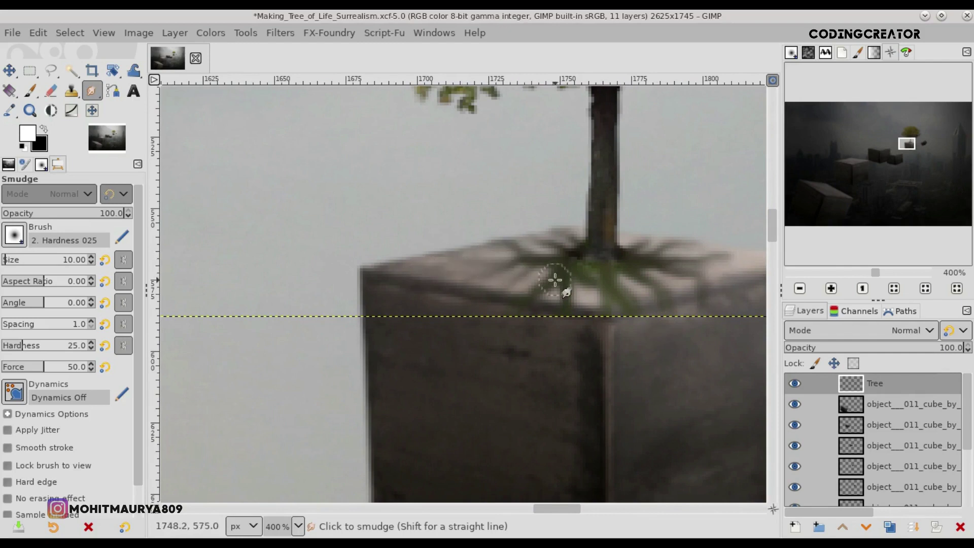
{"action": "scroll", "coordinate": [622, 236], "scroll_direction": "down", "scroll_amount": 1}
{"action": "scroll", "coordinate": [622, 236], "scroll_direction": "down", "scroll_amount": 3}
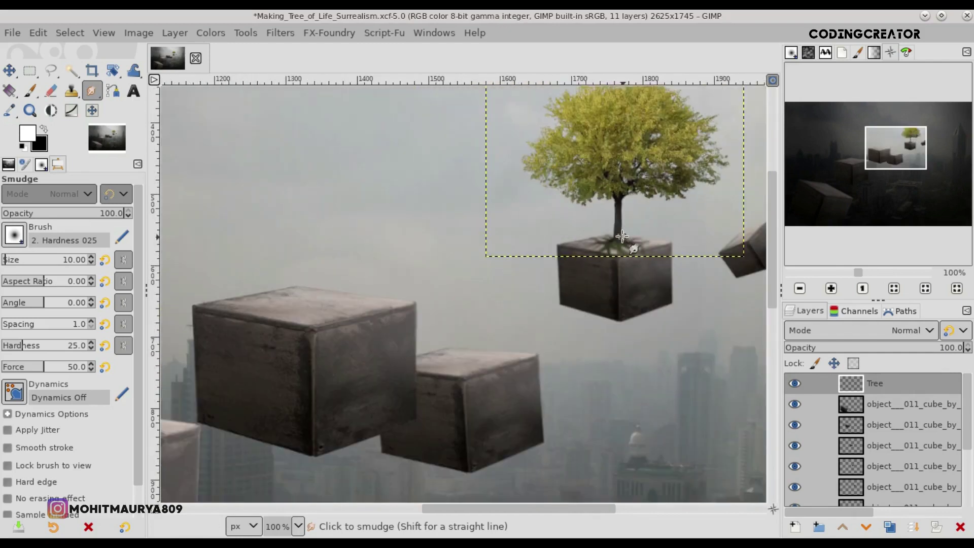
{"action": "scroll", "coordinate": [624, 230], "scroll_direction": "down", "scroll_amount": 4}
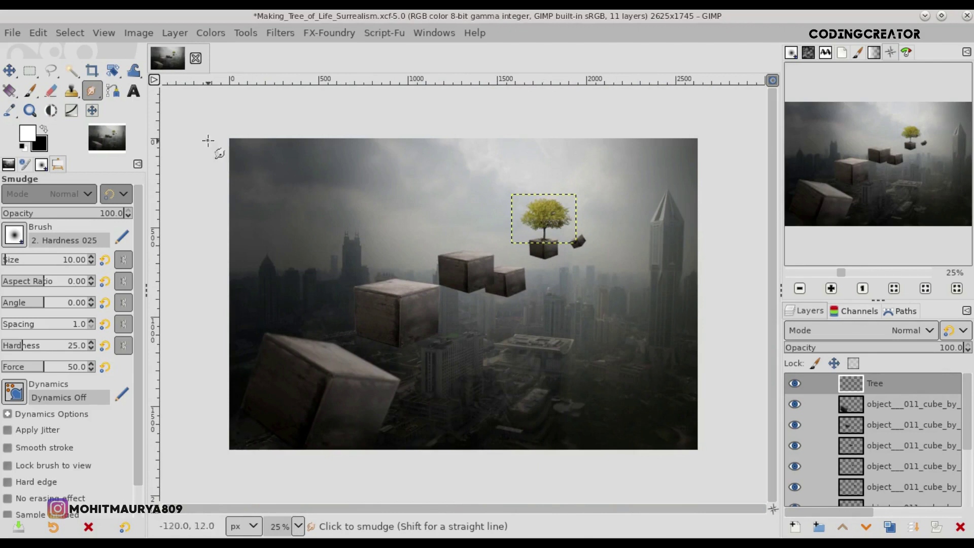
{"action": "key", "text": "m"}
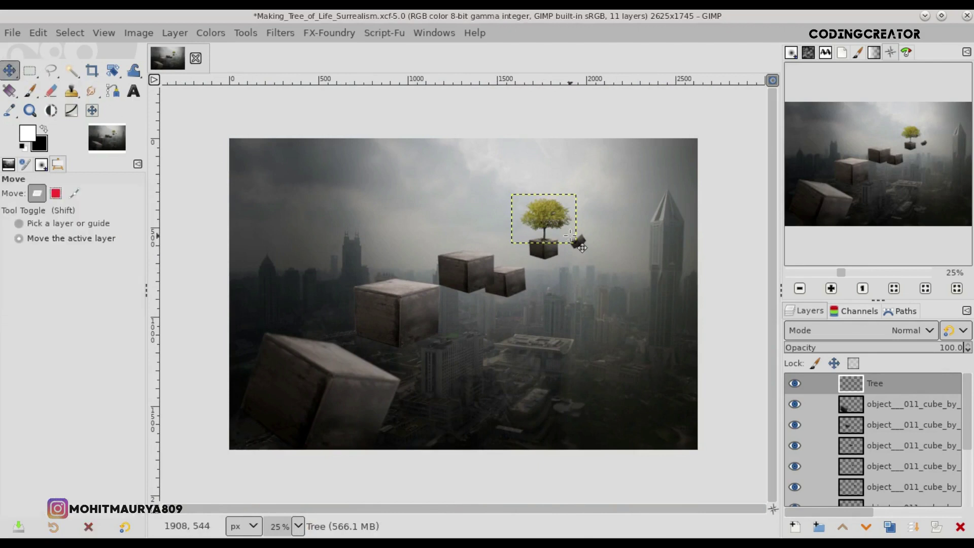
- Open the dead tree image as a new layer, converting it to the working colour profile
{"action": "left_click", "coordinate": [13, 33]}
{"action": "left_click", "coordinate": [181, 105]}
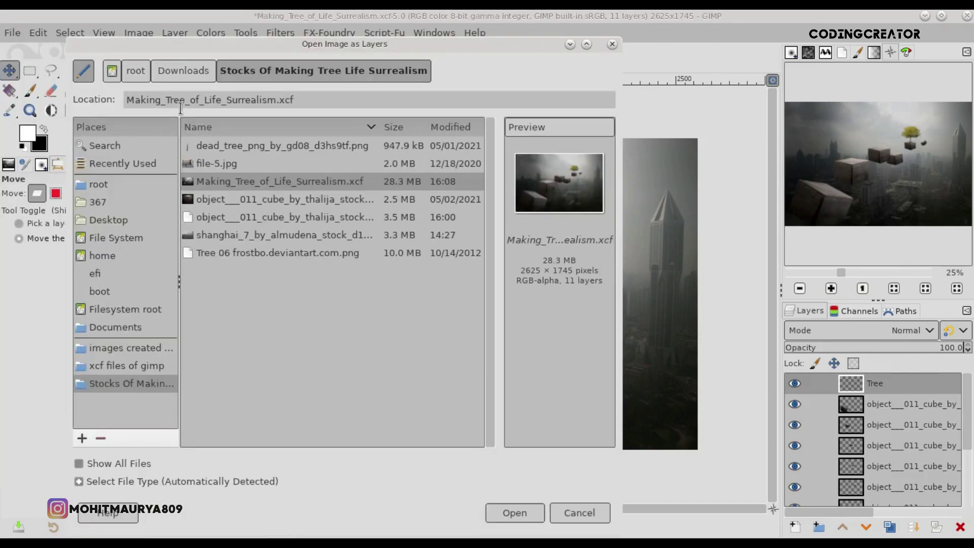
{"action": "left_click", "coordinate": [278, 147]}
{"action": "left_click", "coordinate": [511, 507]}
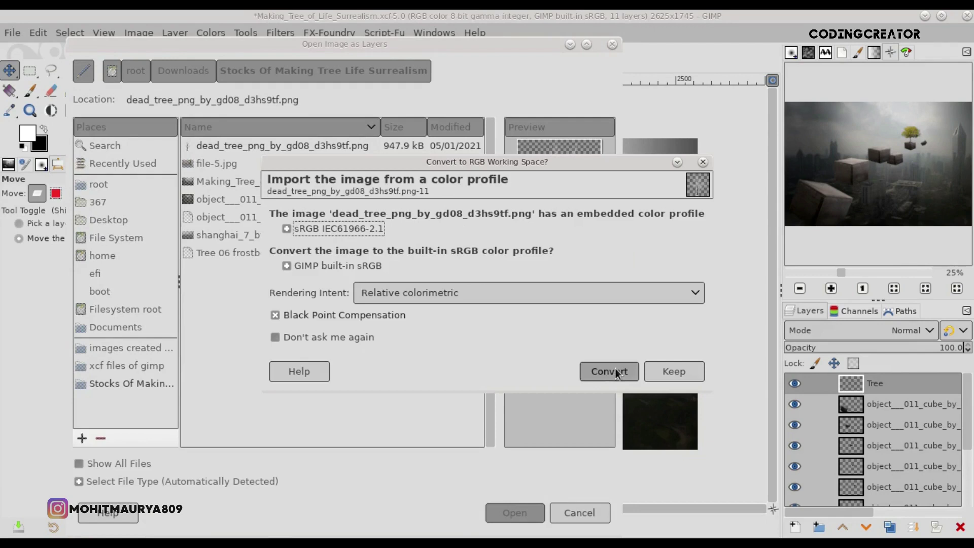
{"action": "left_click", "coordinate": [613, 371]}
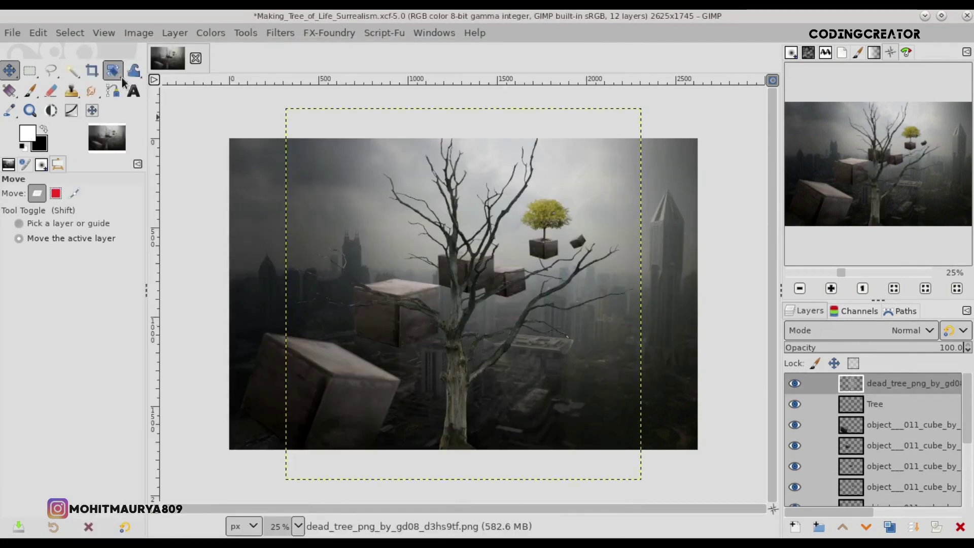
- Flip the dead tree upside down and move it down and right
{"action": "left_click", "coordinate": [113, 70]}
{"action": "left_click", "coordinate": [180, 146]}
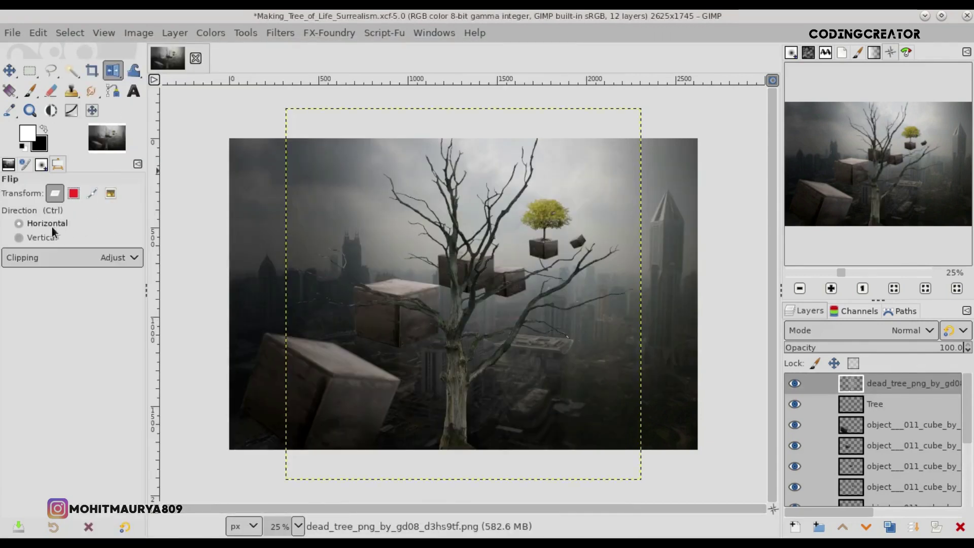
{"action": "left_click", "coordinate": [413, 308]}
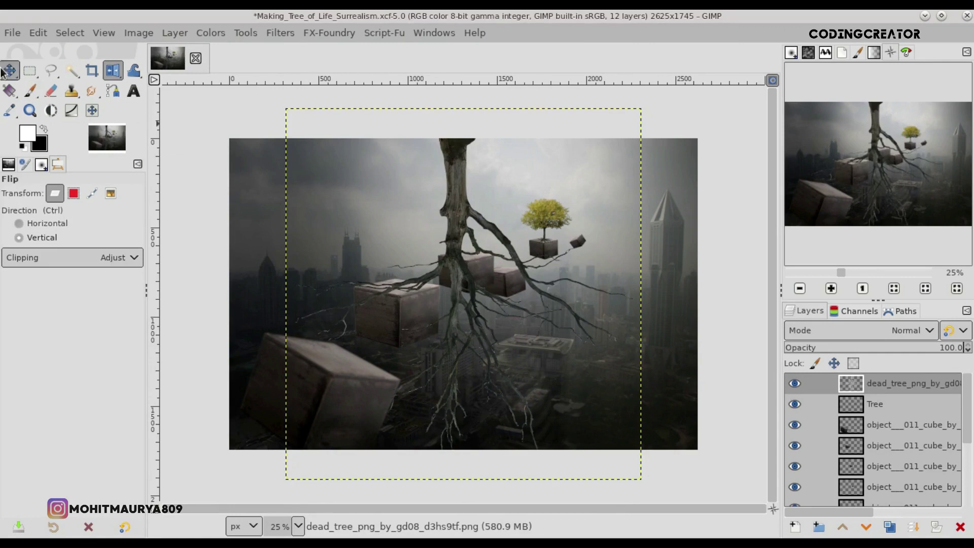
{"action": "key", "text": "m"}
{"action": "mouse_move", "coordinate": [546, 341]}
{"action": "left_mouse_down"}
{"action": "mouse_move", "coordinate": [597, 372]}
{"action": "mouse_move", "coordinate": [678, 469]}
{"action": "left_mouse_up"}
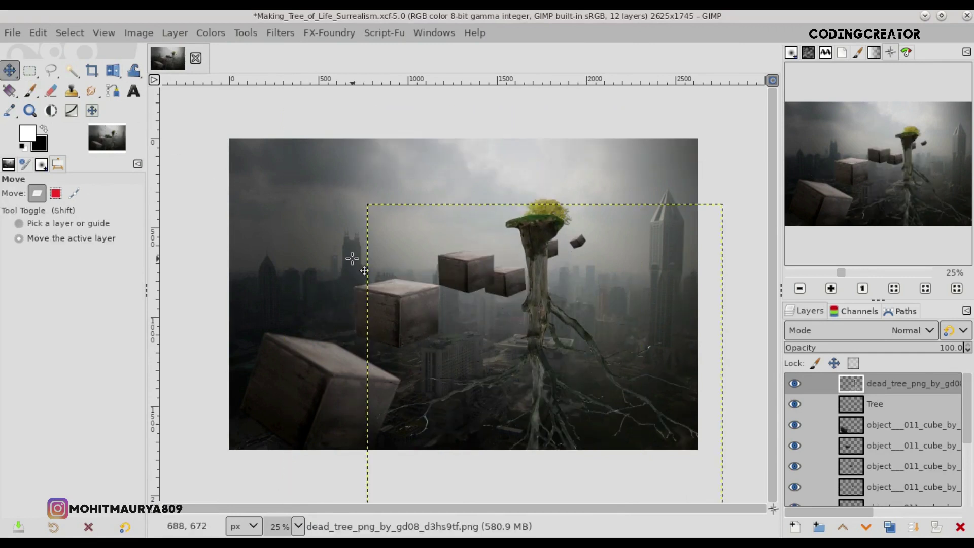
- Scale the flipped dead tree to 219×229 px under the cube
{"action": "left_click", "coordinate": [112, 77]}
{"action": "left_click", "coordinate": [197, 108]}
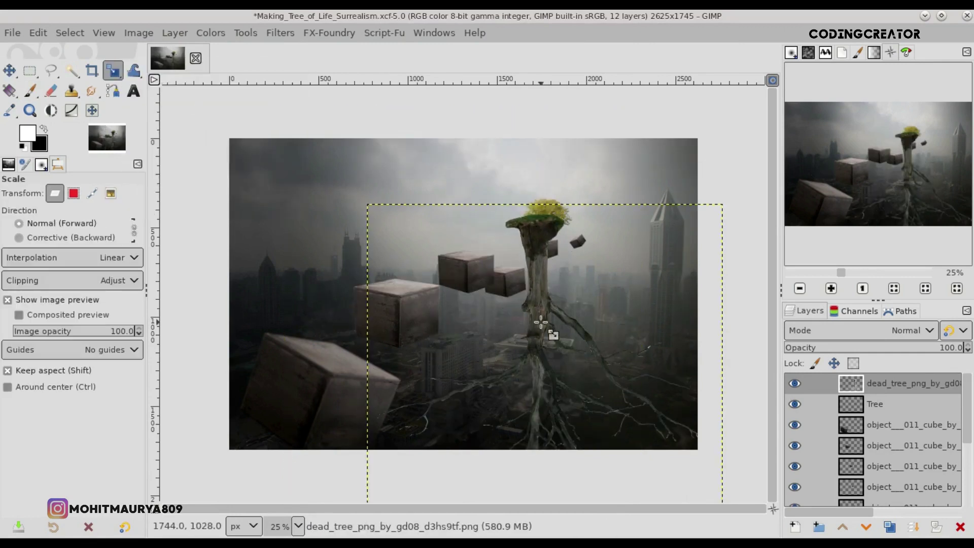
{"action": "left_click_drag", "start_coordinate": [547, 335], "coordinate": [528, 307]}
{"action": "mouse_move", "coordinate": [395, 217]}
{"action": "left_mouse_down"}
{"action": "mouse_move", "coordinate": [455, 282]}
{"action": "mouse_move", "coordinate": [535, 287]}
{"action": "left_mouse_up"}
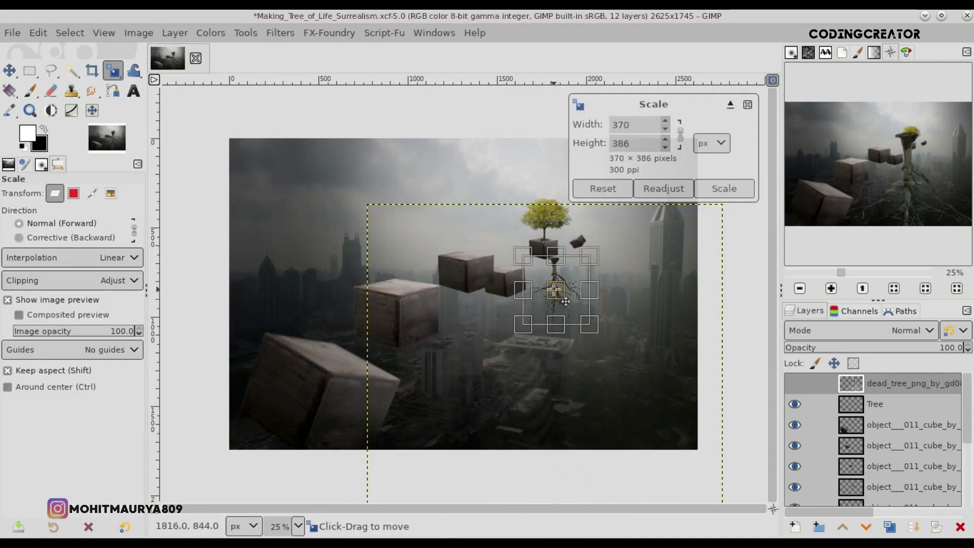
{"action": "scroll", "coordinate": [558, 307], "scroll_direction": "up", "scroll_amount": 3}
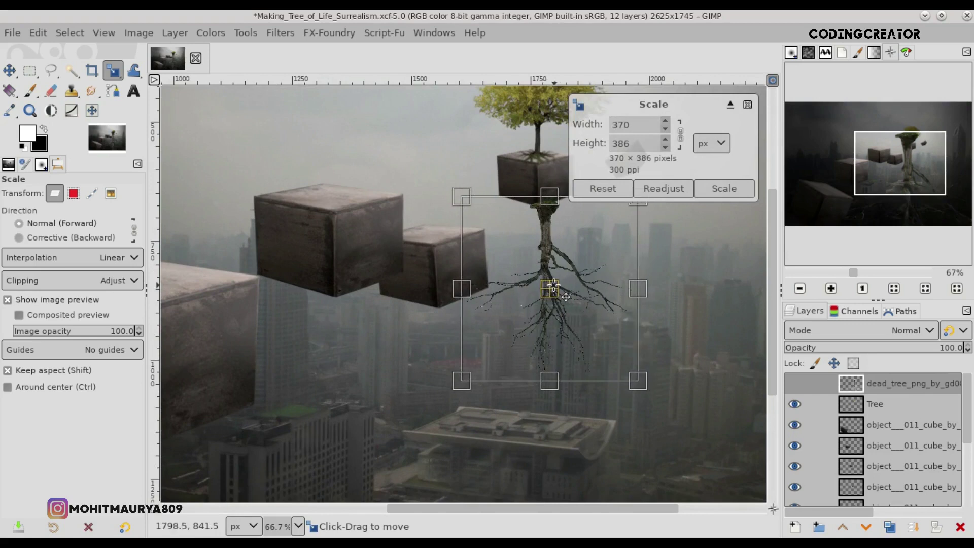
{"action": "left_click_drag", "start_coordinate": [604, 335], "coordinate": [567, 304]}
{"action": "left_click_drag", "start_coordinate": [602, 348], "coordinate": [573, 316]}
{"action": "left_click_drag", "start_coordinate": [522, 275], "coordinate": [547, 274]}
{"action": "left_click_drag", "start_coordinate": [595, 316], "coordinate": [565, 284]}
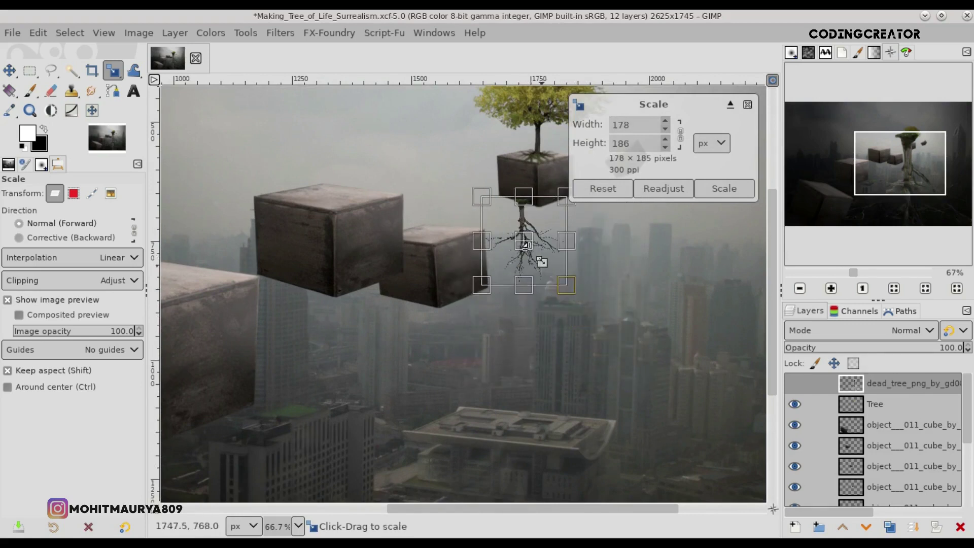
{"action": "left_click_drag", "start_coordinate": [531, 253], "coordinate": [549, 254]}
{"action": "left_click_drag", "start_coordinate": [591, 297], "coordinate": [612, 314]}
{"action": "left_click_drag", "start_coordinate": [563, 265], "coordinate": [552, 265]}
- Apply the new roots size and move the dead tree layer below the cube layers
{"action": "left_click", "coordinate": [724, 189]}
{"action": "left_click", "coordinate": [6, 70]}
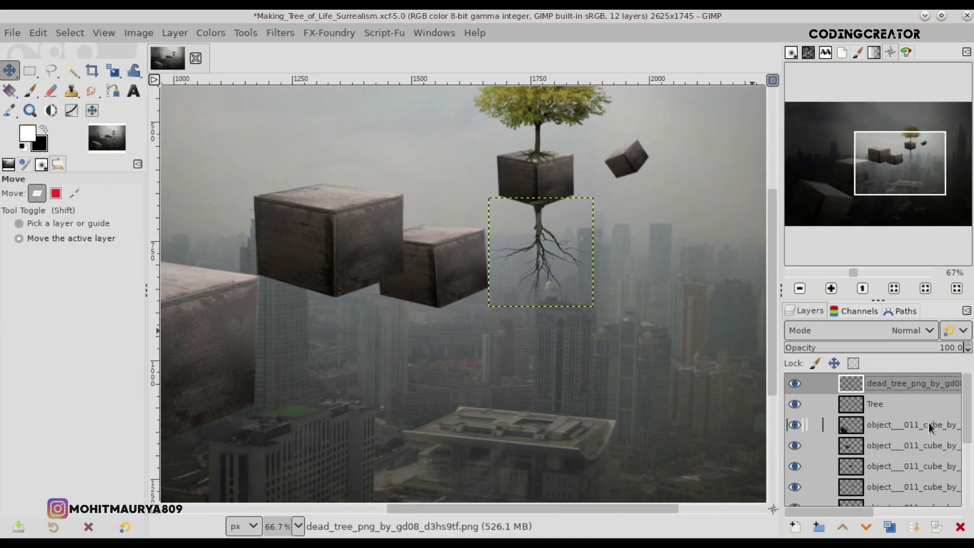
{"action": "left_click_drag", "start_coordinate": [892, 390], "coordinate": [891, 499]}
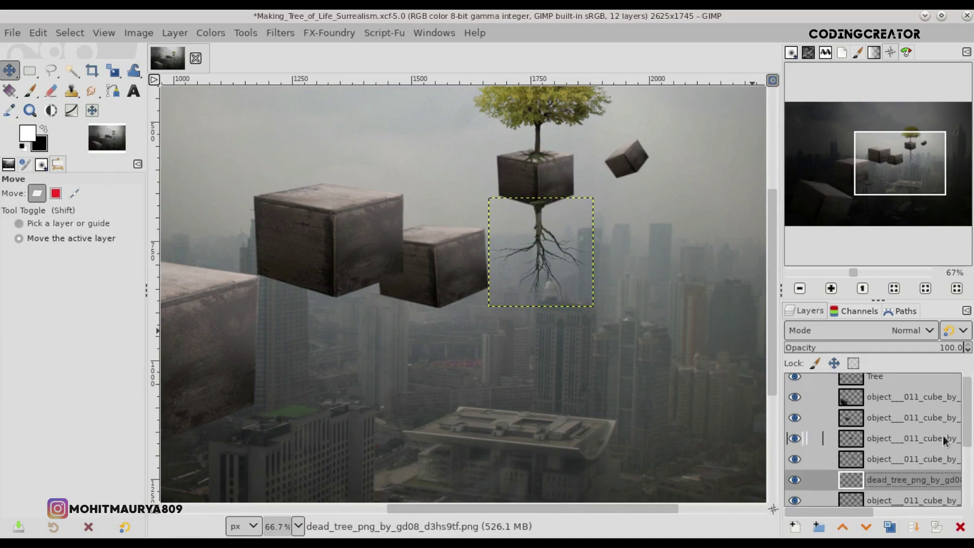
{"action": "scroll", "coordinate": [971, 429], "scroll_direction": "down", "scroll_amount": 3}
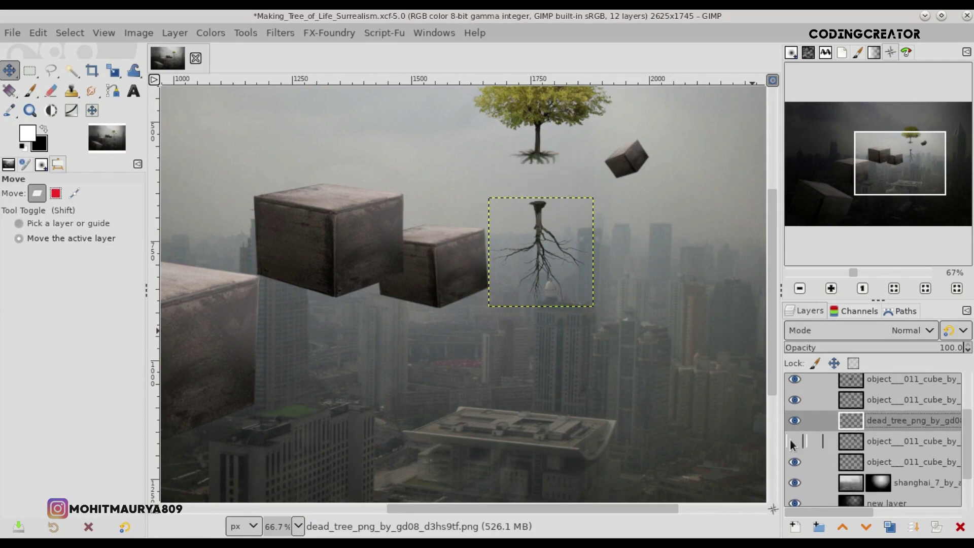
{"action": "left_click_drag", "start_coordinate": [873, 426], "coordinate": [834, 447]}
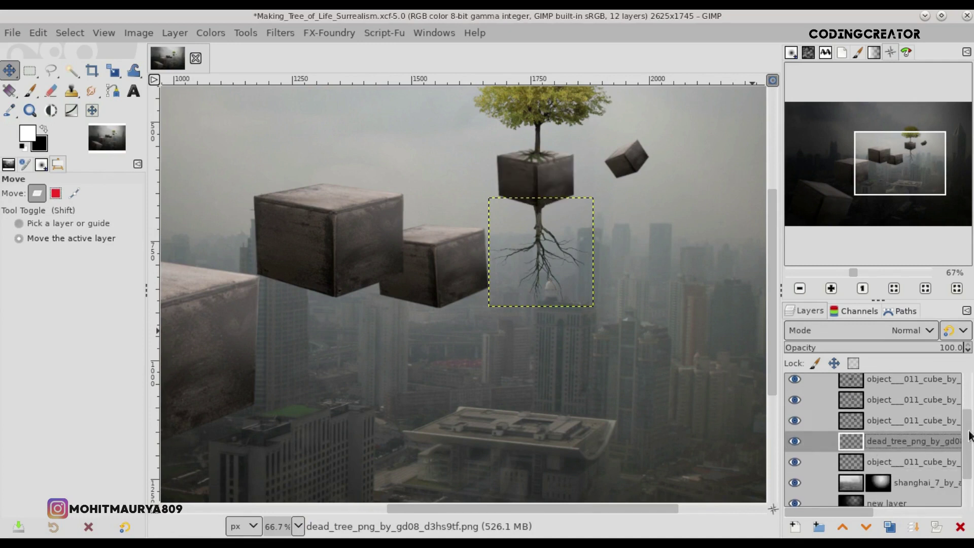
{"action": "left_click_drag", "start_coordinate": [969, 435], "coordinate": [967, 396]}
{"action": "scroll", "coordinate": [676, 291], "scroll_direction": "down", "scroll_amount": 3}
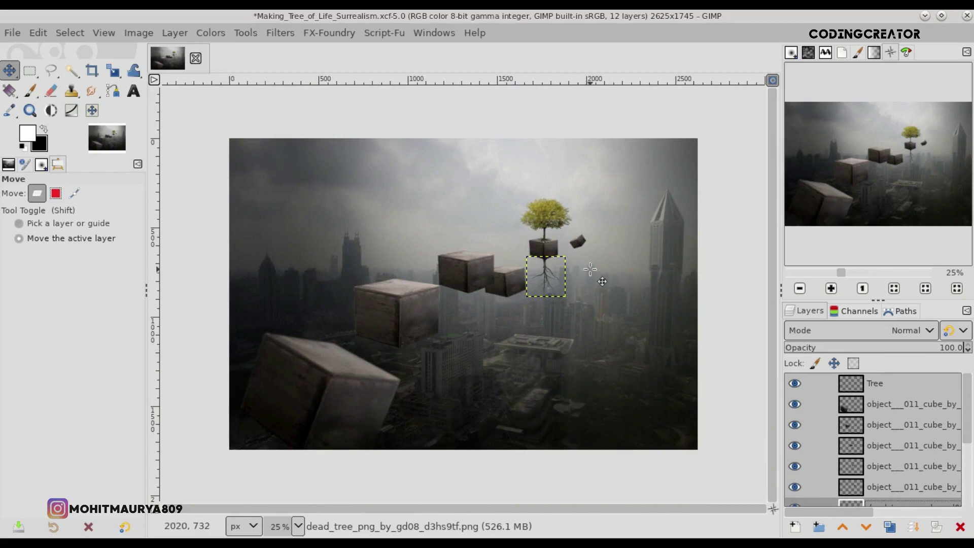
- Make the roots layer active and raise the roots 23 px under the cube
{"action": "left_click", "coordinate": [771, 81]}
{"action": "left_click", "coordinate": [840, 389]}
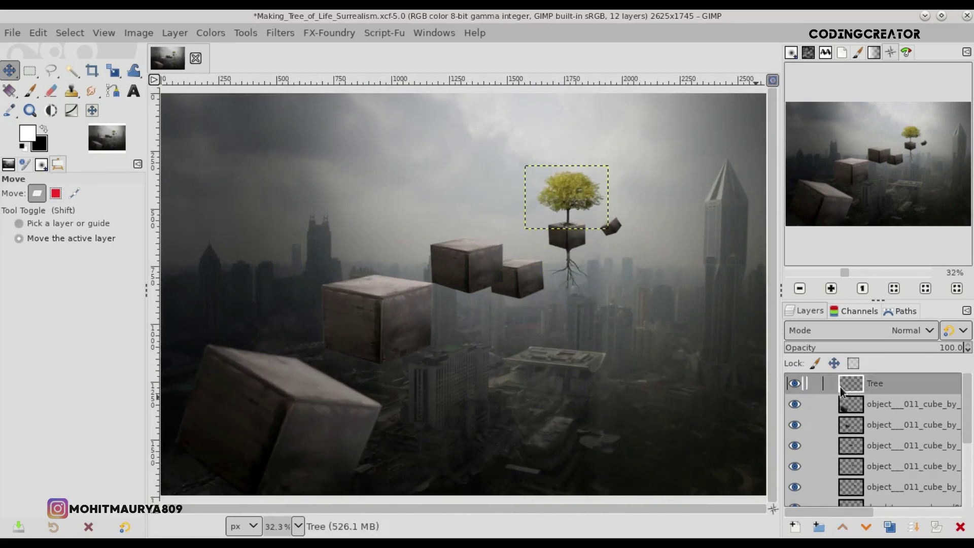
{"action": "left_click", "coordinate": [845, 505]}
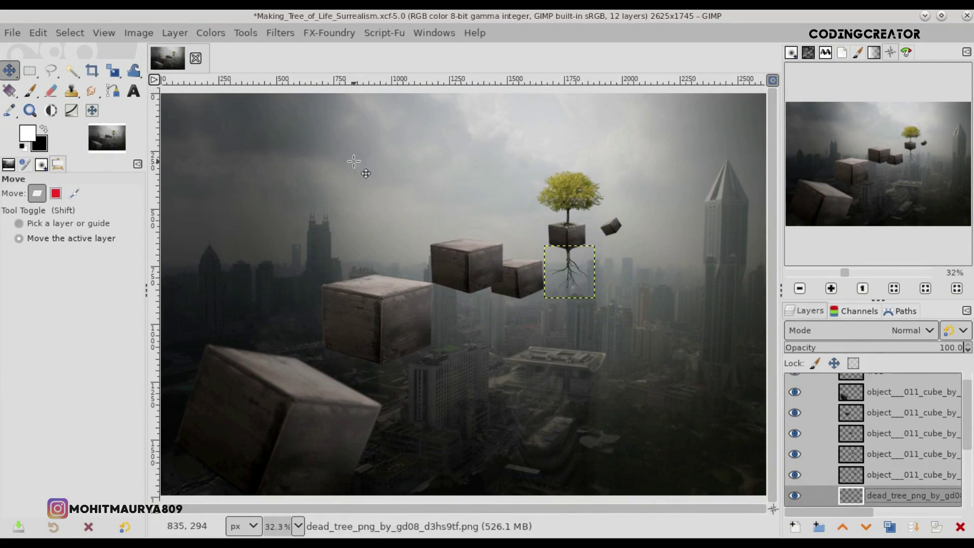
{"action": "left_click", "coordinate": [105, 77]}
{"action": "key", "text": "1"}
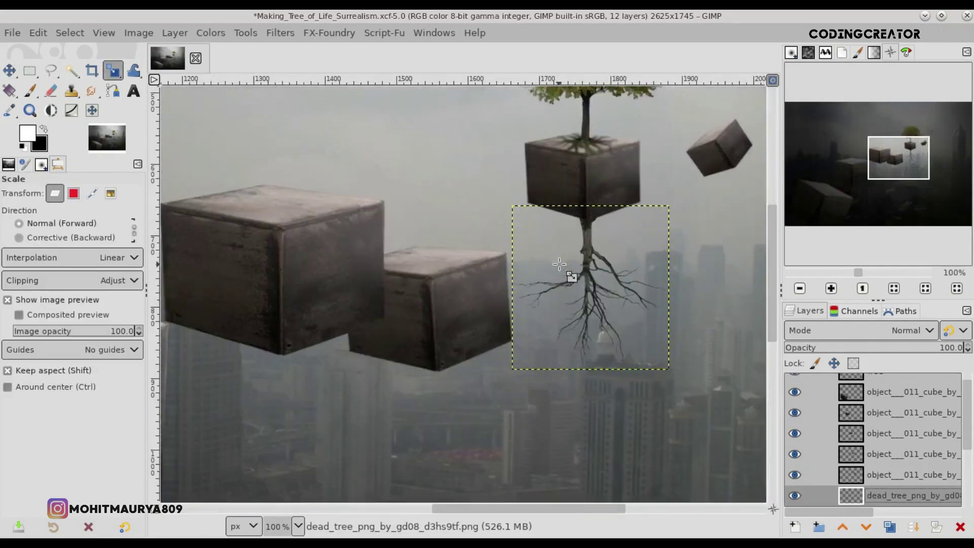
{"action": "left_click_drag", "start_coordinate": [575, 512], "coordinate": [594, 512]}
{"action": "left_click", "coordinate": [9, 70]}
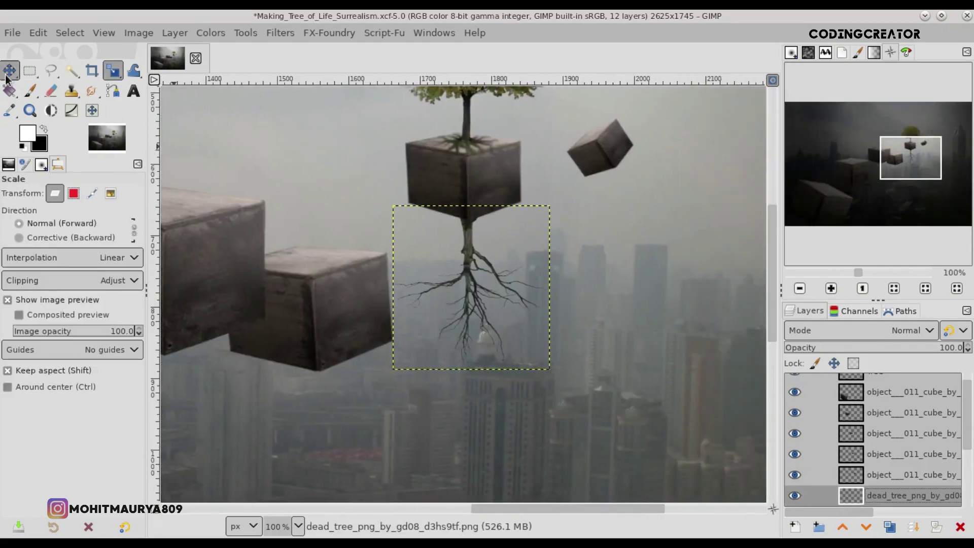
{"action": "left_click_drag", "start_coordinate": [441, 324], "coordinate": [443, 303]}
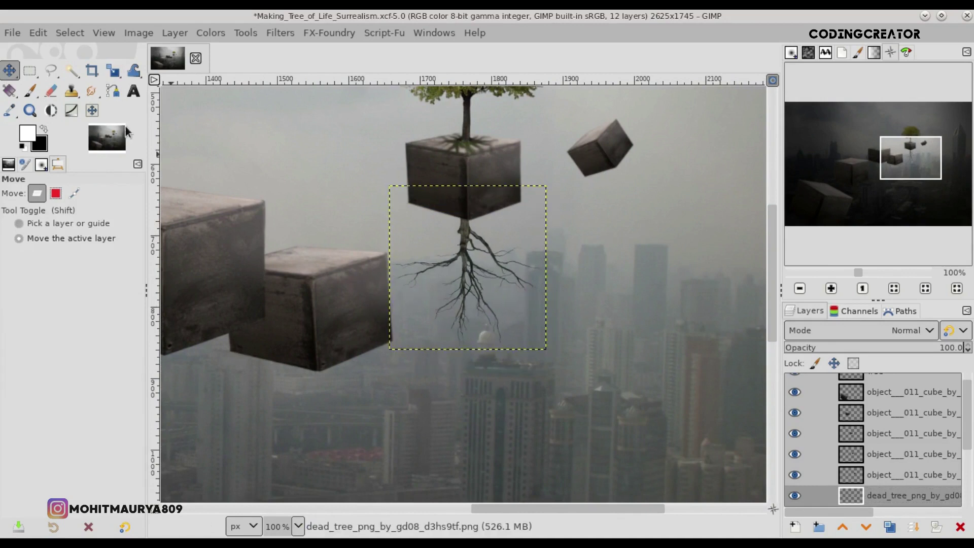
- Mirror the roots horizontally and nudge them into place beneath the cube
{"action": "left_click_drag", "start_coordinate": [116, 73], "coordinate": [180, 144]}
{"action": "left_click", "coordinate": [51, 225]}
{"action": "left_click", "coordinate": [481, 291]}
{"action": "key", "text": "m"}
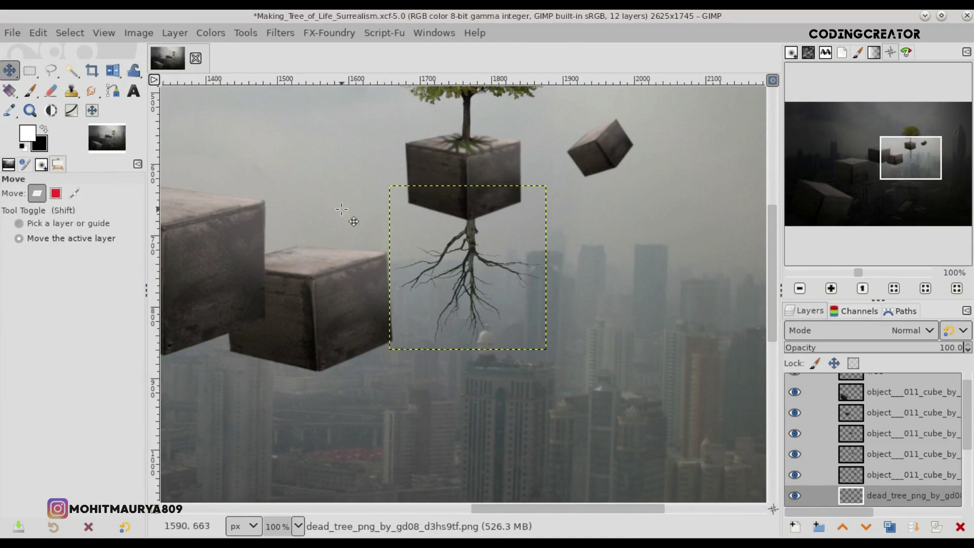
{"action": "left_click", "coordinate": [507, 262]}
{"action": "left_click_drag", "start_coordinate": [508, 262], "coordinate": [503, 260]}
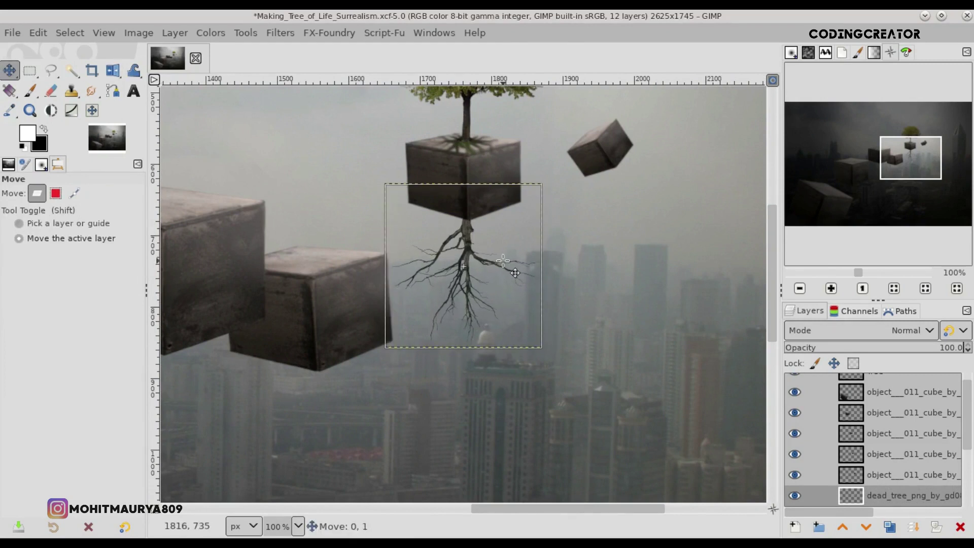
{"action": "left_click_drag", "start_coordinate": [503, 259], "coordinate": [502, 261]}
{"action": "scroll", "coordinate": [502, 261], "scroll_direction": "down", "scroll_amount": 2}
{"action": "scroll", "coordinate": [503, 261], "scroll_direction": "down", "scroll_amount": 2}
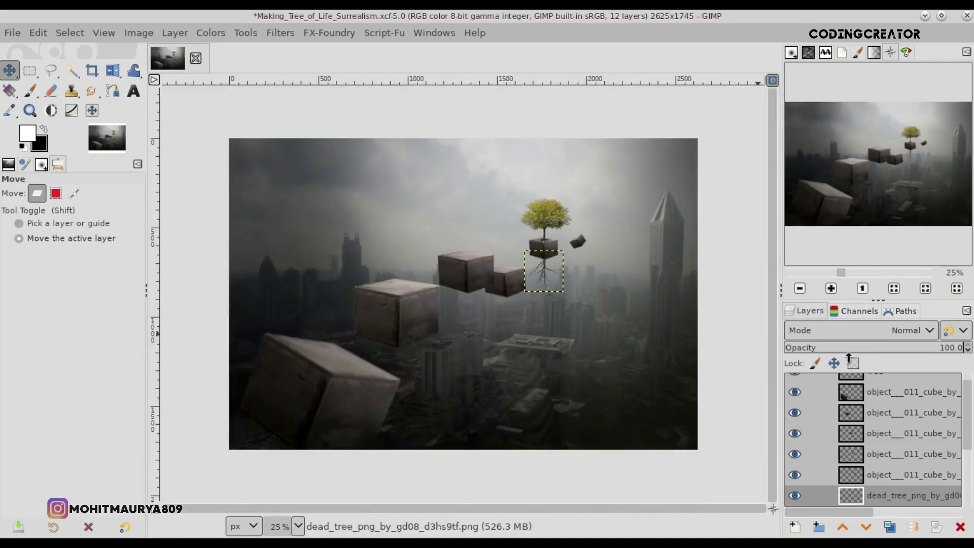
{"action": "left_click", "coordinate": [845, 475]}
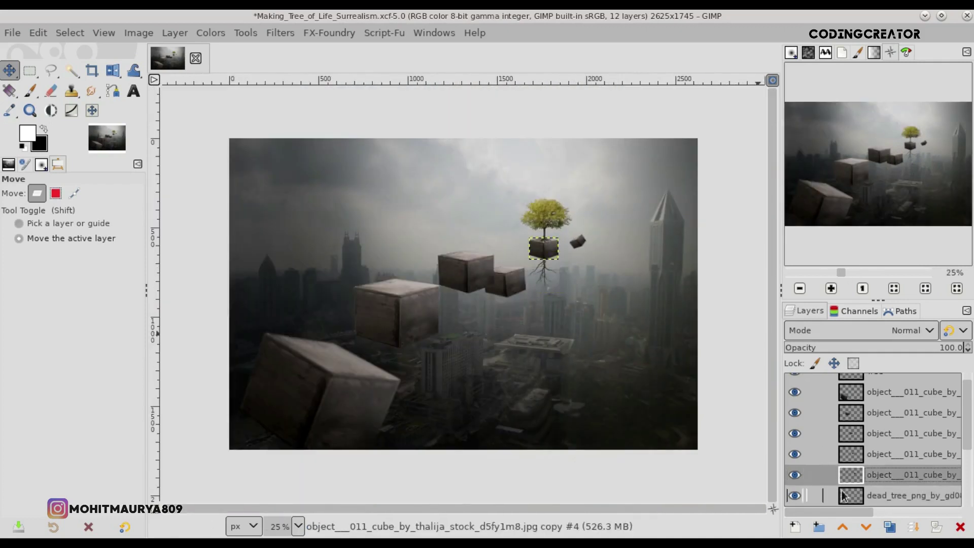
{"action": "left_click", "coordinate": [843, 495]}
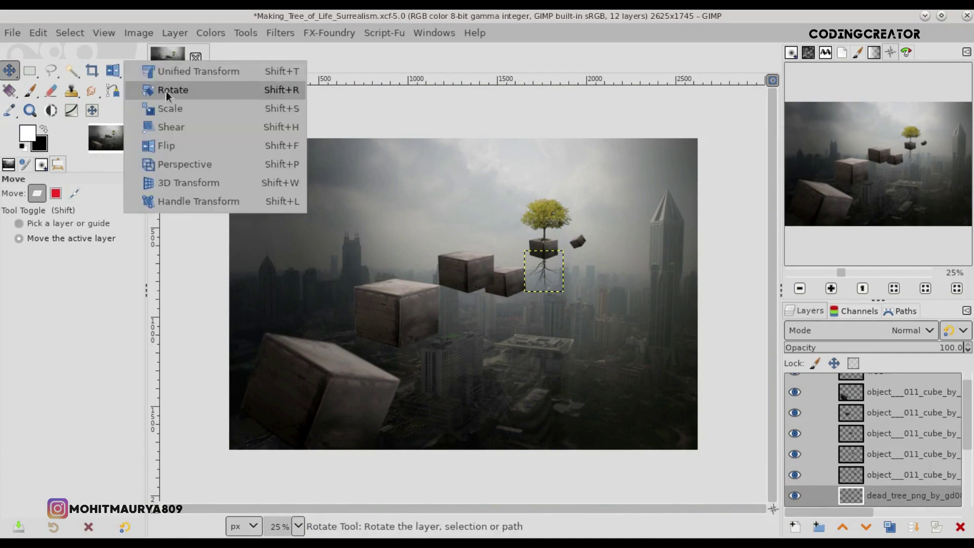
- Scale the roots to 200×209 px and raise them about 4 px under the cube
{"action": "left_click_drag", "start_coordinate": [116, 76], "coordinate": [162, 106]}
{"action": "scroll", "coordinate": [558, 269], "scroll_direction": "up", "scroll_amount": 3}
{"action": "scroll", "coordinate": [553, 266], "scroll_direction": "up", "scroll_amount": 1}
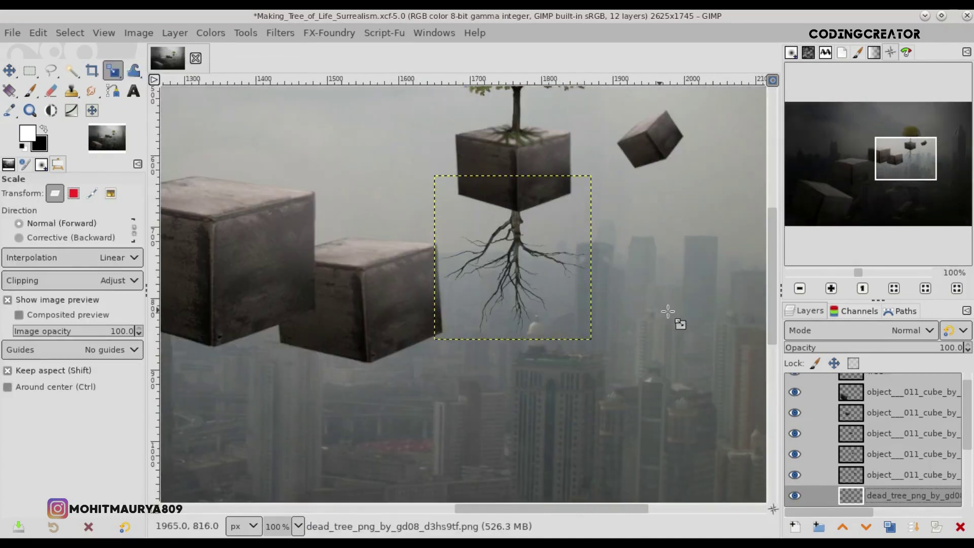
{"action": "scroll", "coordinate": [567, 311], "scroll_direction": "up", "scroll_amount": 1}
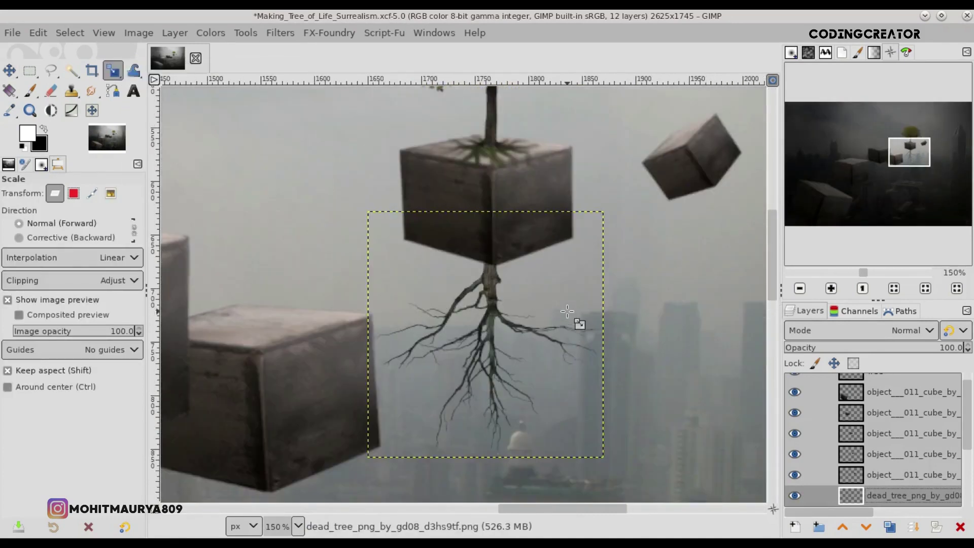
{"action": "left_click", "coordinate": [567, 311]}
{"action": "left_click_drag", "start_coordinate": [582, 409], "coordinate": [563, 398]}
{"action": "left_click_drag", "start_coordinate": [472, 329], "coordinate": [486, 324]}
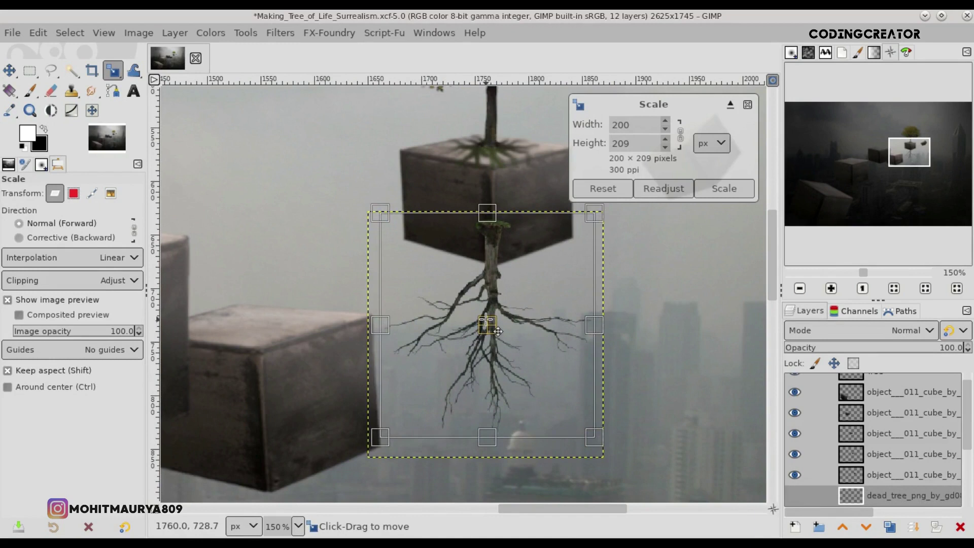
{"action": "left_click", "coordinate": [724, 188]}
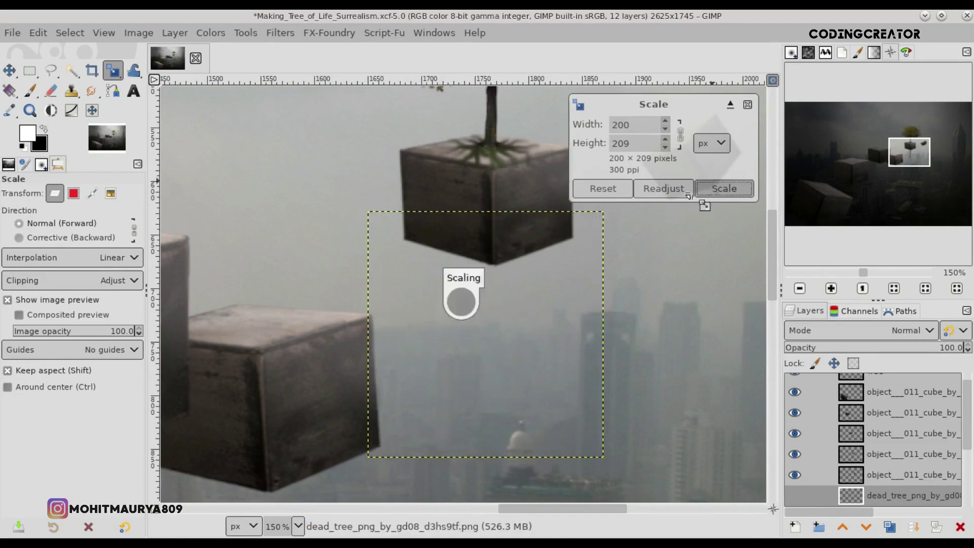
{"action": "left_click", "coordinate": [10, 71]}
{"action": "left_click_drag", "start_coordinate": [511, 302], "coordinate": [511, 299]}
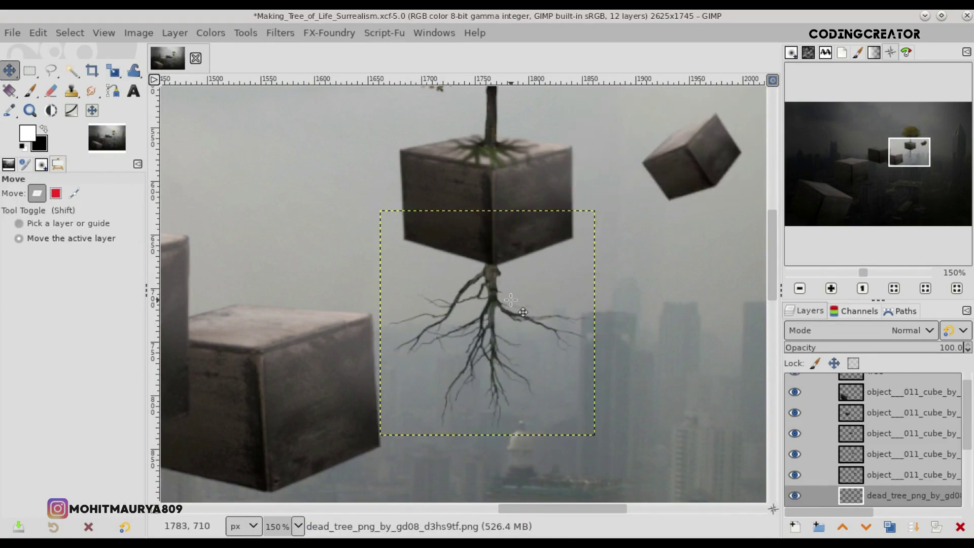
{"action": "scroll", "coordinate": [511, 300], "scroll_direction": "down", "scroll_amount": 3, "text": "ctrl"}
- Select the dead tree roots layer in the Layers panel
{"action": "scroll", "coordinate": [511, 300], "scroll_direction": "down", "scroll_amount": 2, "text": "ctrl"}
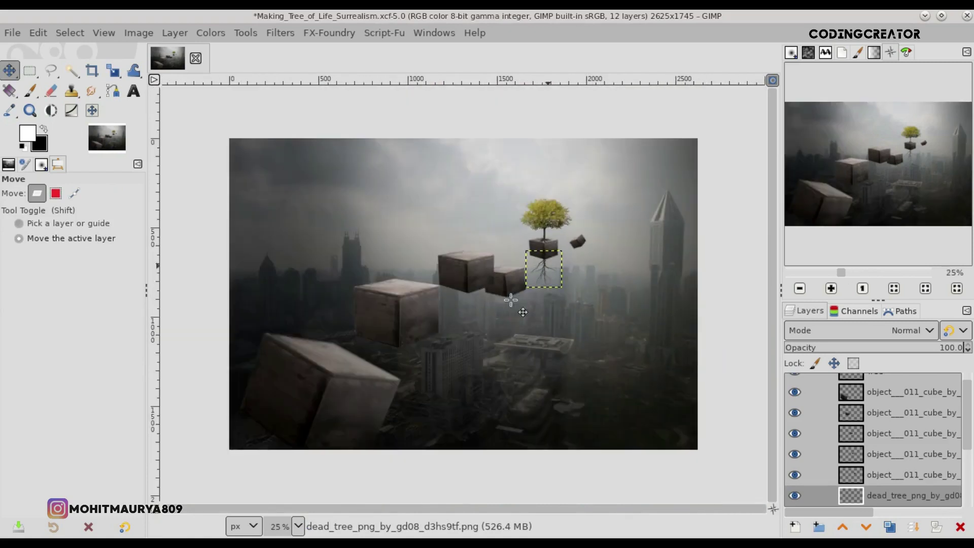
{"action": "left_click", "coordinate": [842, 394]}
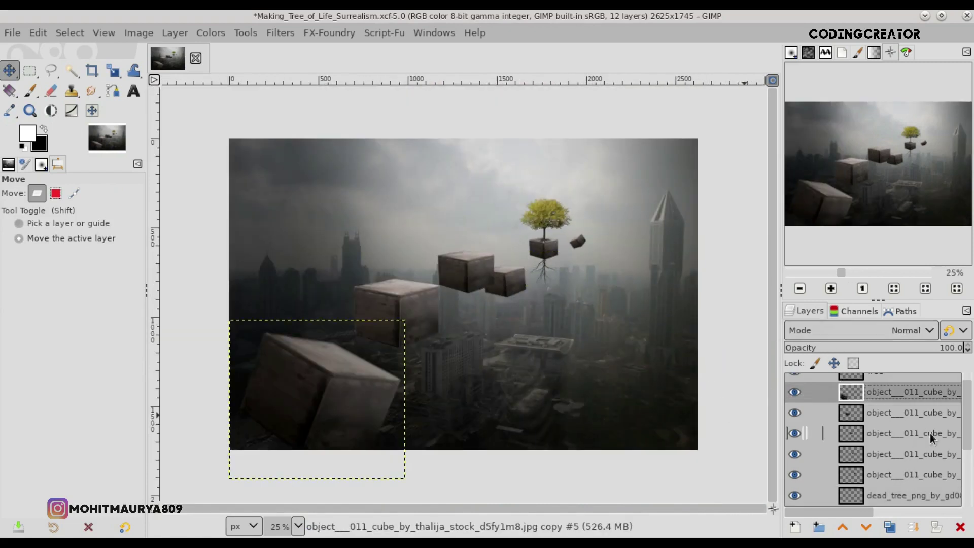
{"action": "scroll", "coordinate": [872, 416], "scroll_direction": "up", "scroll_amount": 1}
{"action": "left_click", "coordinate": [852, 386]}
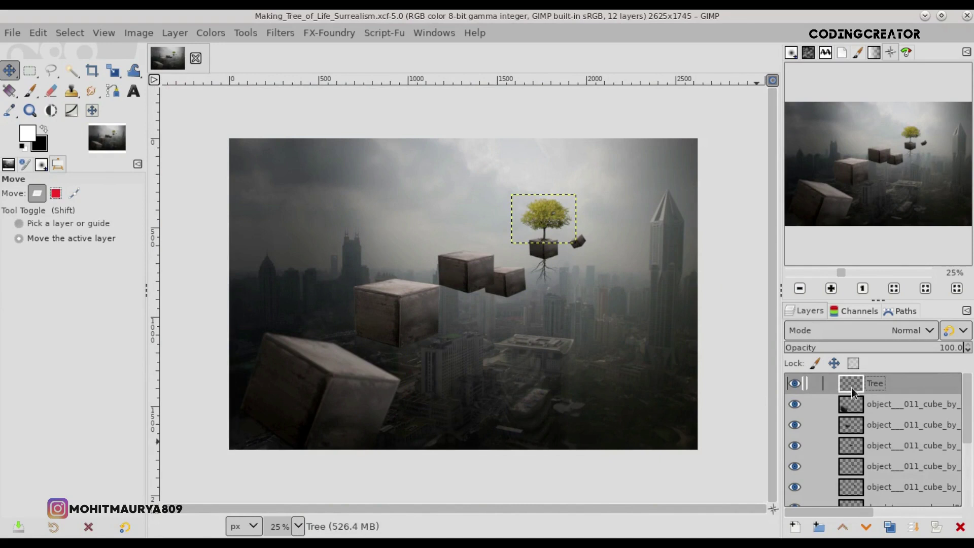
{"action": "left_click", "coordinate": [853, 506]}
{"action": "scroll", "coordinate": [541, 267], "scroll_direction": "up", "scroll_amount": 3, "text": "ctrl"}
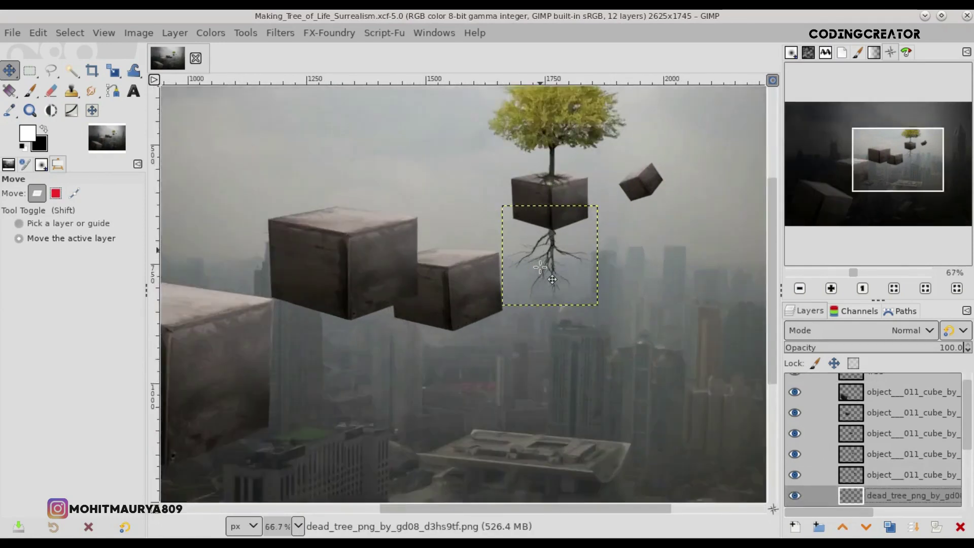
{"action": "scroll", "coordinate": [723, 275], "scroll_direction": "up", "scroll_amount": 2, "text": "ctrl"}
{"action": "scroll", "coordinate": [596, 491], "scroll_direction": "up", "scroll_amount": 3}
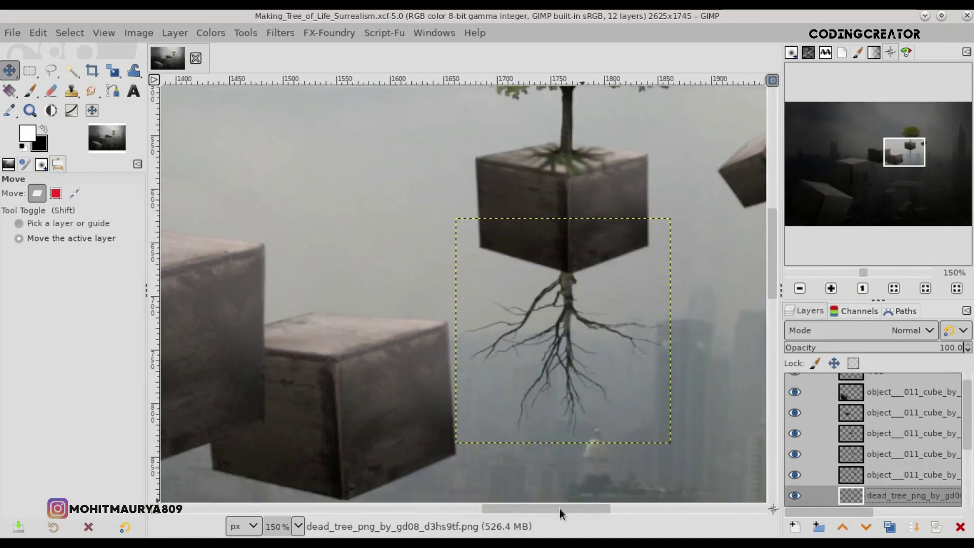
{"action": "left_click_drag", "start_coordinate": [559, 509], "coordinate": [584, 509]}
- Darken the roots with Levels, raising the input black point to 33
{"action": "left_click", "coordinate": [217, 32]}
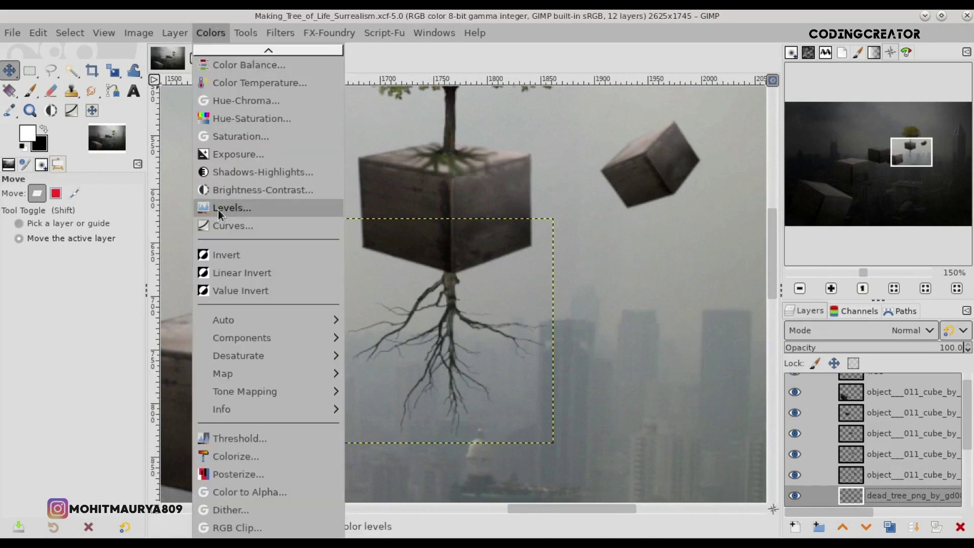
{"action": "left_click", "coordinate": [218, 209]}
{"action": "left_click_drag", "start_coordinate": [717, 211], "coordinate": [750, 211]}
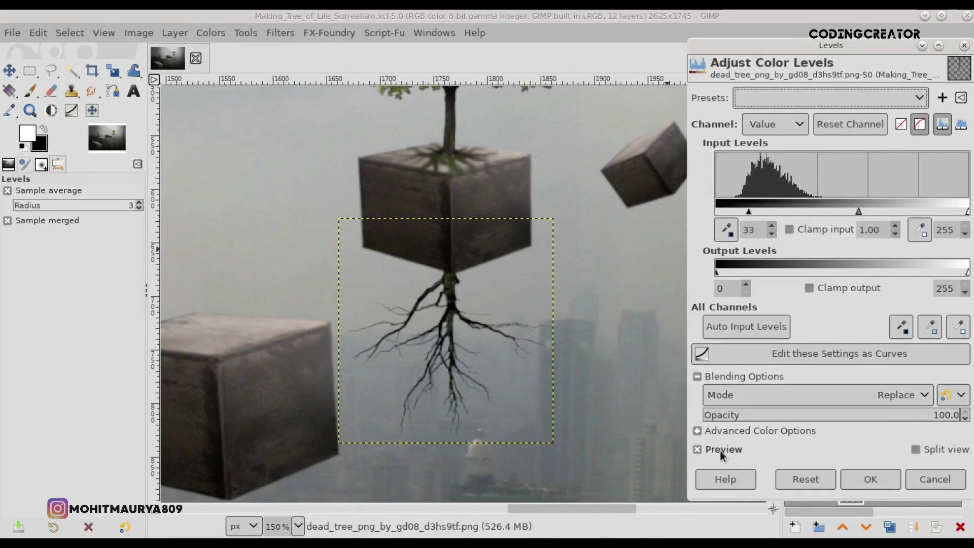
{"action": "left_click", "coordinate": [862, 479]}
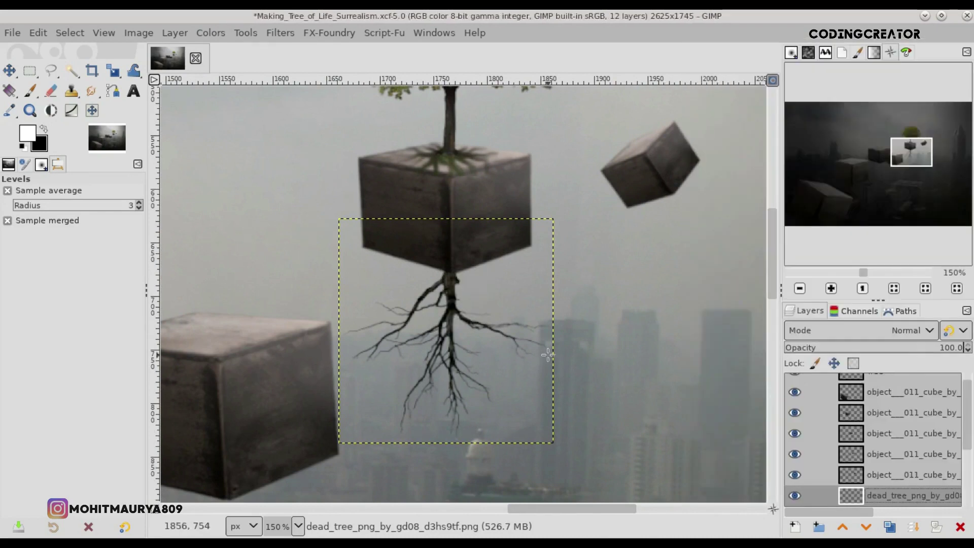
{"action": "scroll", "coordinate": [548, 354], "scroll_direction": "down", "scroll_amount": 3}
{"action": "scroll", "coordinate": [536, 350], "scroll_direction": "down", "scroll_amount": 2}
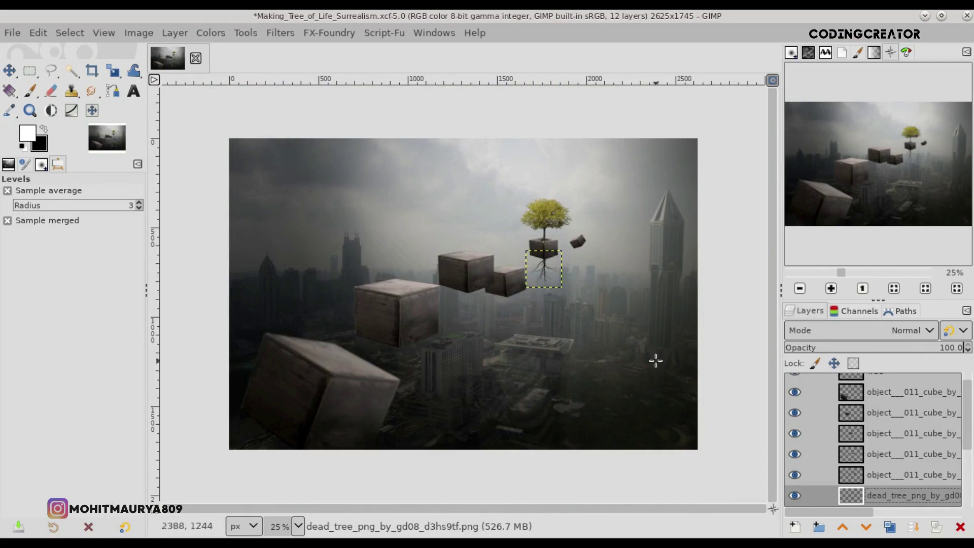
- Put the tree's cube layer into a new Layer Group
{"action": "left_click", "coordinate": [840, 477]}
{"action": "left_click", "coordinate": [795, 527]}
{"action": "left_click", "coordinate": [931, 525]}
{"action": "left_click", "coordinate": [818, 527]}
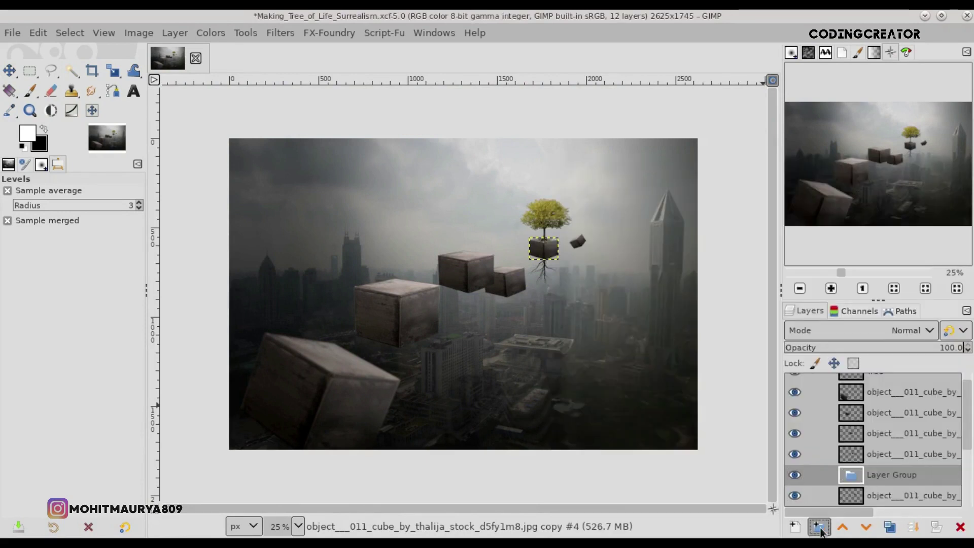
{"action": "scroll", "coordinate": [968, 421], "scroll_direction": "down", "scroll_amount": 3}
{"action": "left_click", "coordinate": [870, 459]}
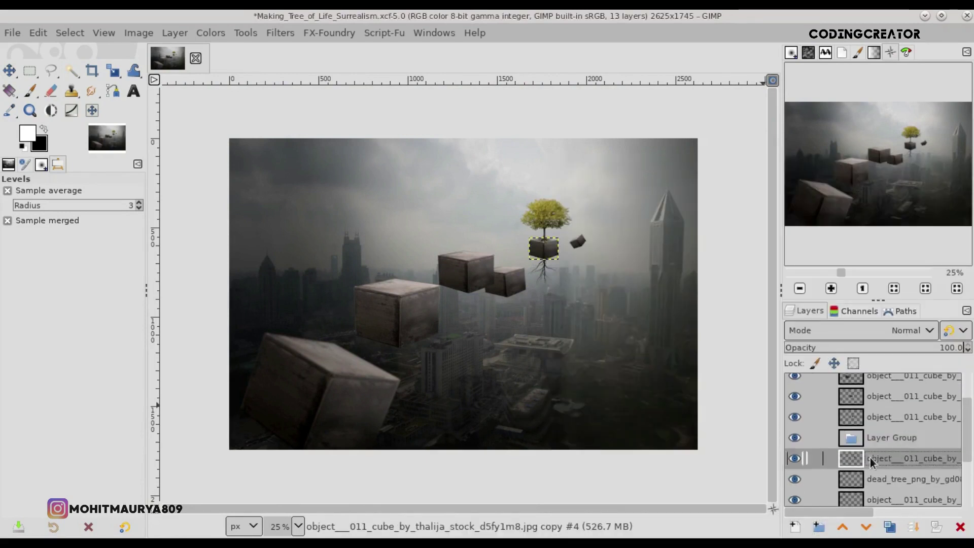
- Add a 'Clip to backdrop' new layer #1 inside the group, save, and select it
{"action": "left_click", "coordinate": [796, 528]}
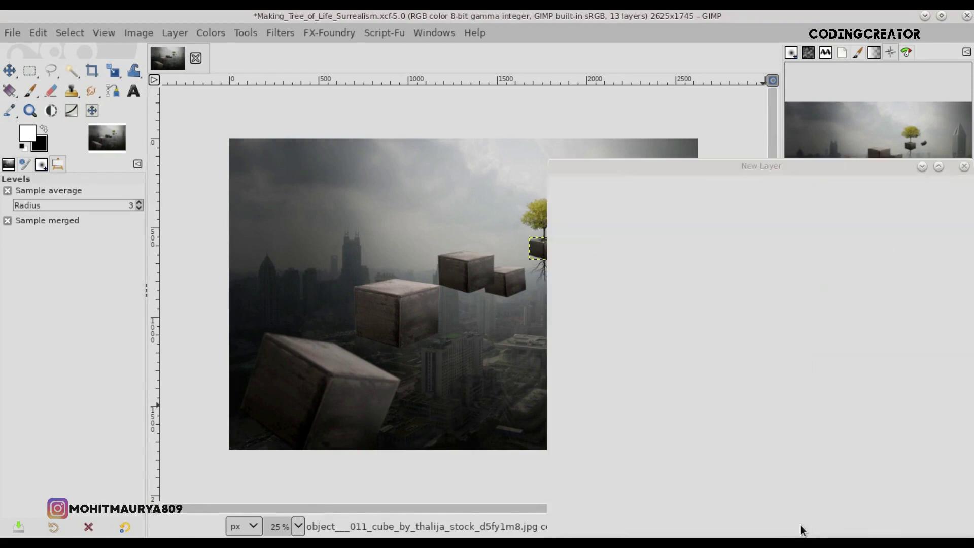
{"action": "left_click", "coordinate": [726, 344]}
{"action": "left_click", "coordinate": [720, 388]}
{"action": "left_click", "coordinate": [870, 516]}
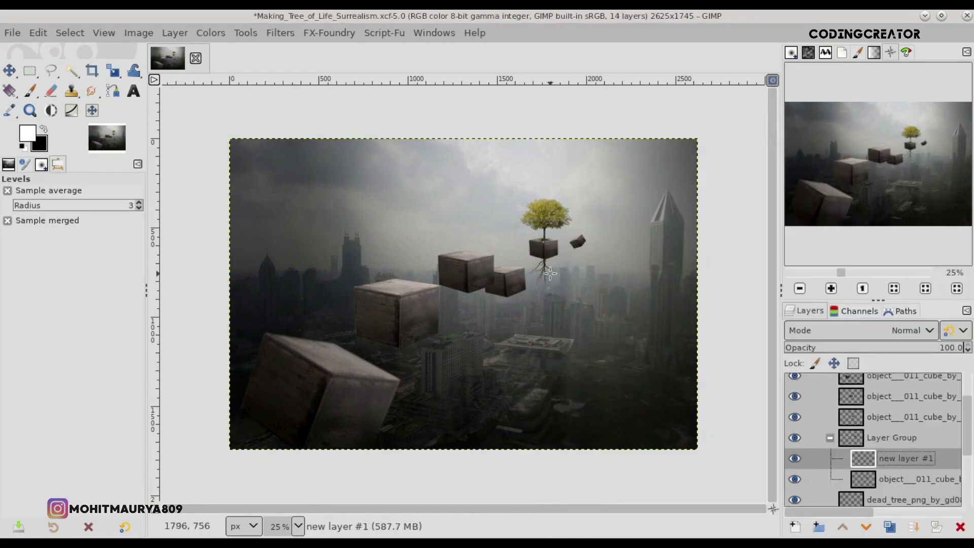
{"action": "key", "text": "ctrl+s"}
{"action": "mouse_move", "coordinate": [969, 429]}
{"action": "left_mouse_down"}
{"action": "mouse_move", "coordinate": [969, 398]}
{"action": "mouse_move", "coordinate": [972, 459]}
{"action": "left_mouse_up"}
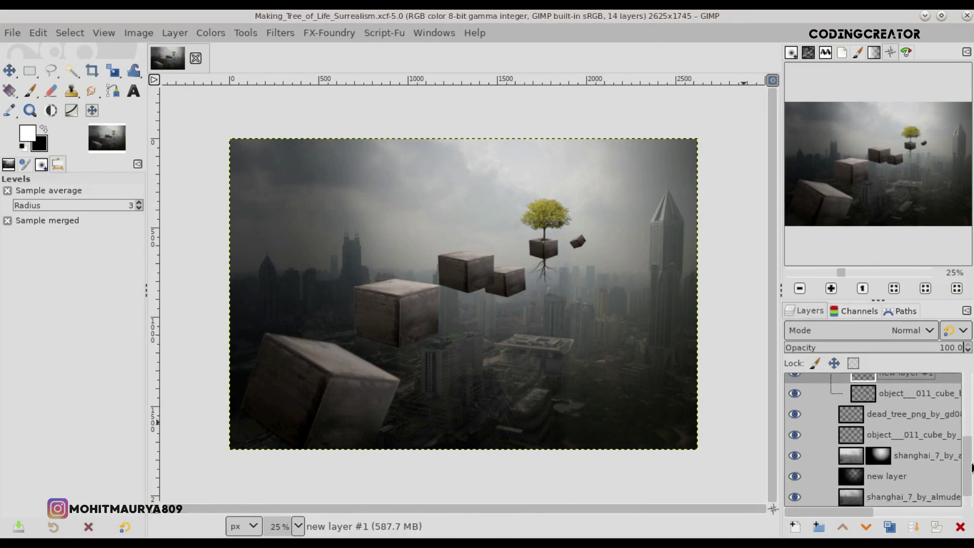
{"action": "left_click", "coordinate": [848, 378]}
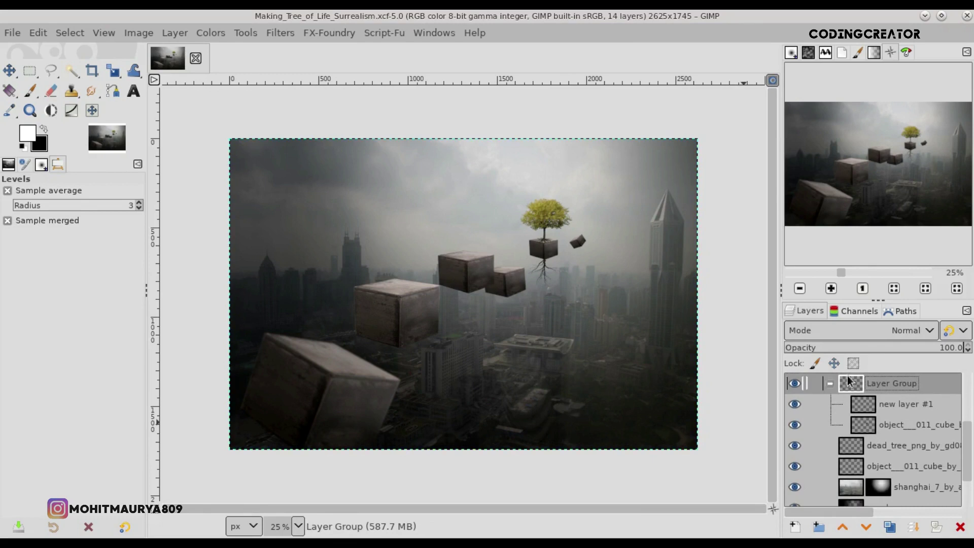
{"action": "left_click", "coordinate": [853, 410]}
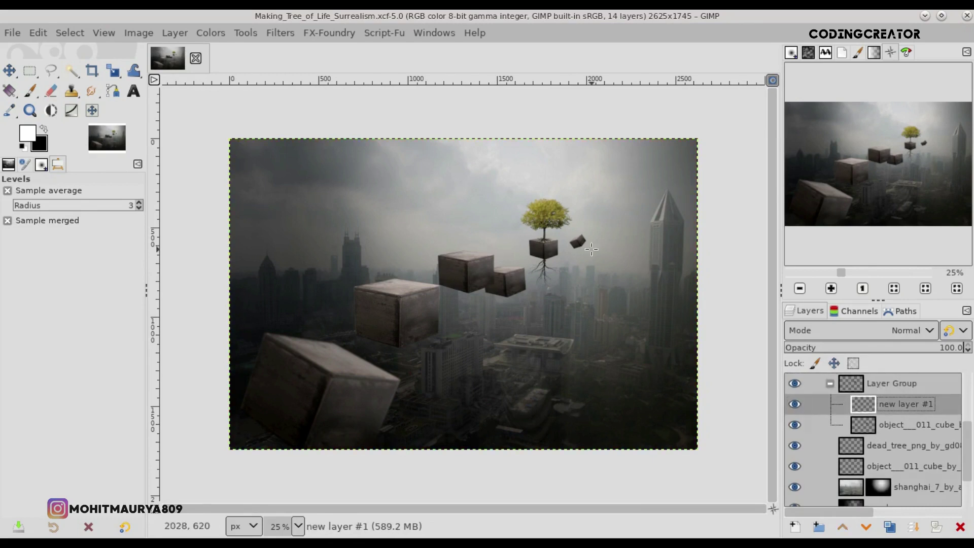
{"action": "scroll", "coordinate": [545, 250], "scroll_direction": "up", "scroll_amount": 2, "text": "ctrl"}
{"action": "scroll", "coordinate": [544, 250], "scroll_direction": "up", "scroll_amount": 3, "text": "ctrl"}
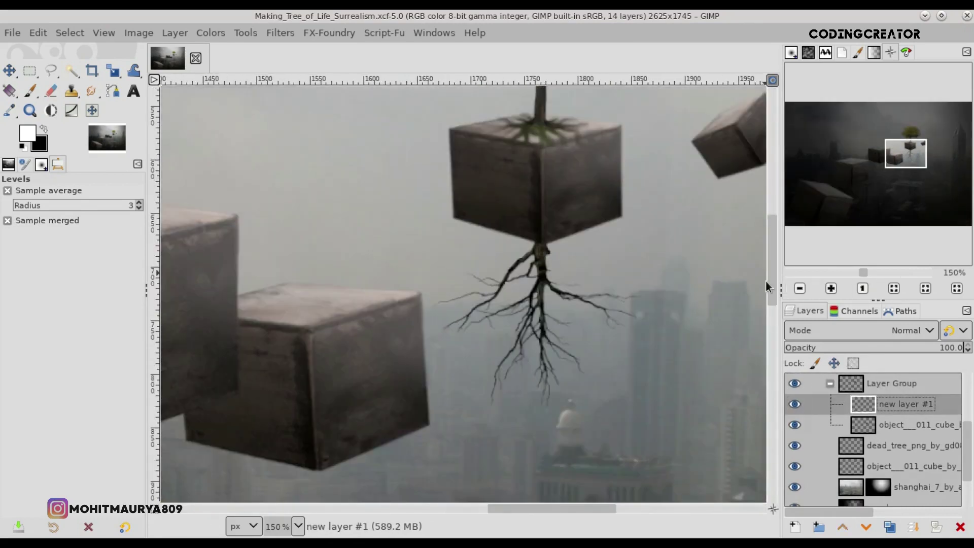
{"action": "scroll", "coordinate": [772, 277], "scroll_direction": "up", "scroll_amount": 3}
{"action": "scroll", "coordinate": [641, 275], "scroll_direction": "up", "scroll_amount": 1, "text": "ctrl"}
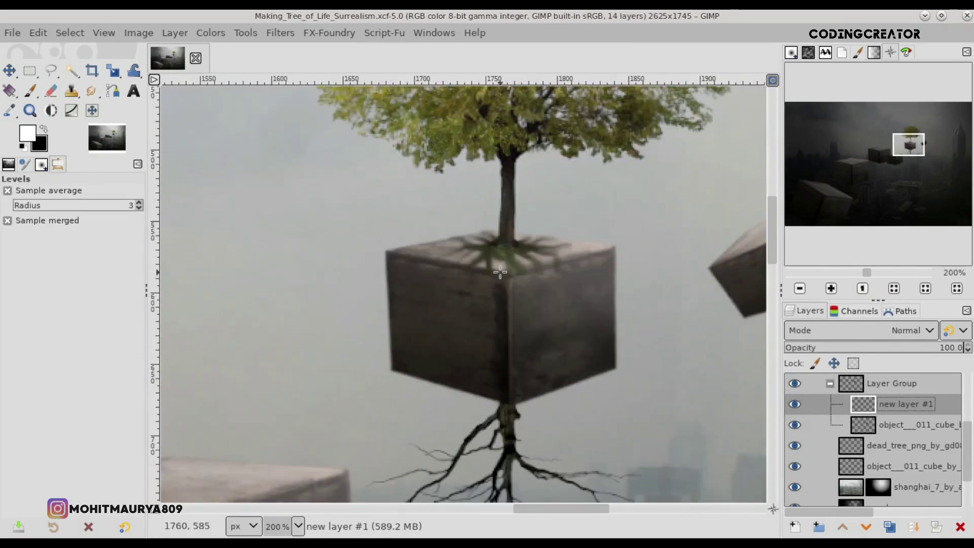
- Choose the Paintbrush with the PB_crack_brushes.abr-002 brush
{"action": "left_click", "coordinate": [31, 91]}
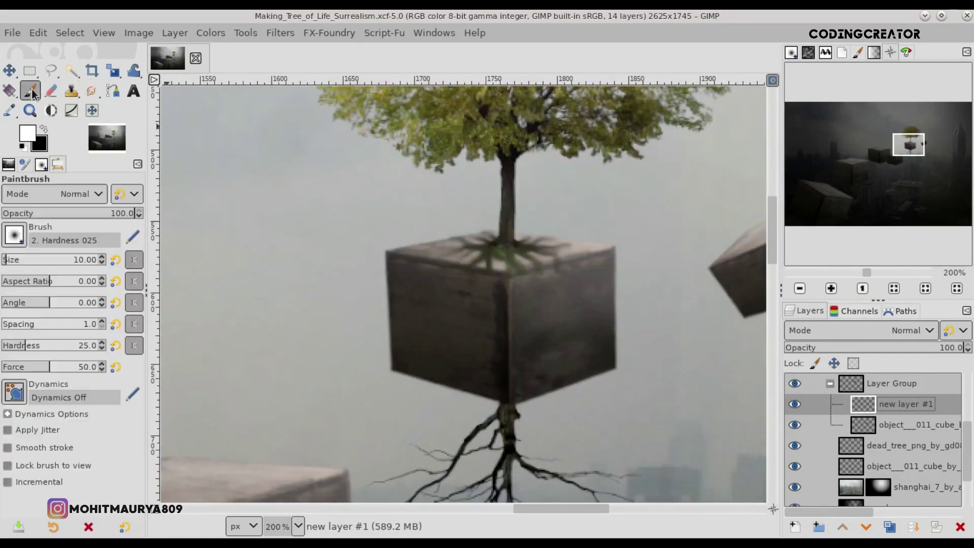
{"action": "triple_click", "coordinate": [35, 234]}
{"action": "key", "text": "BackSpace"}
{"action": "type", "text": "P"}
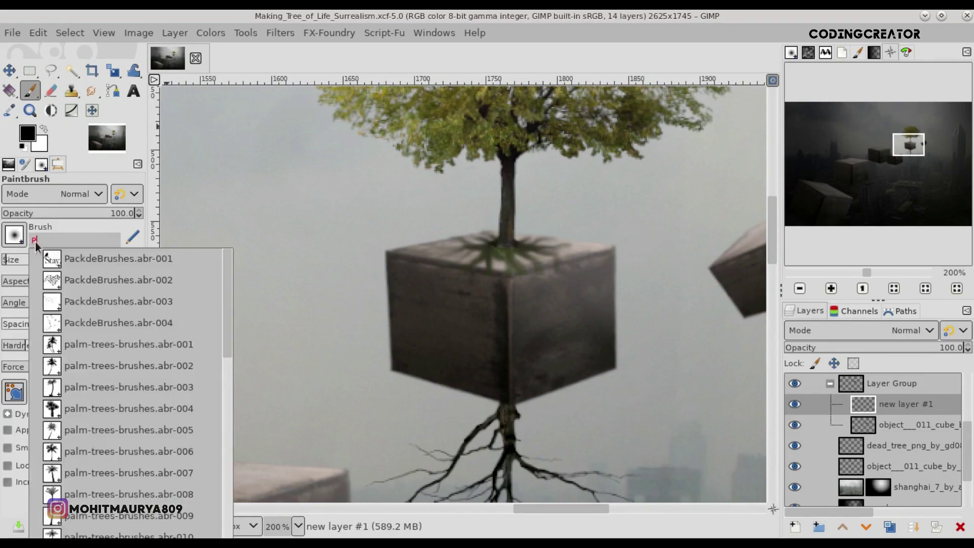
{"action": "left_click_drag", "start_coordinate": [224, 284], "coordinate": [222, 354]}
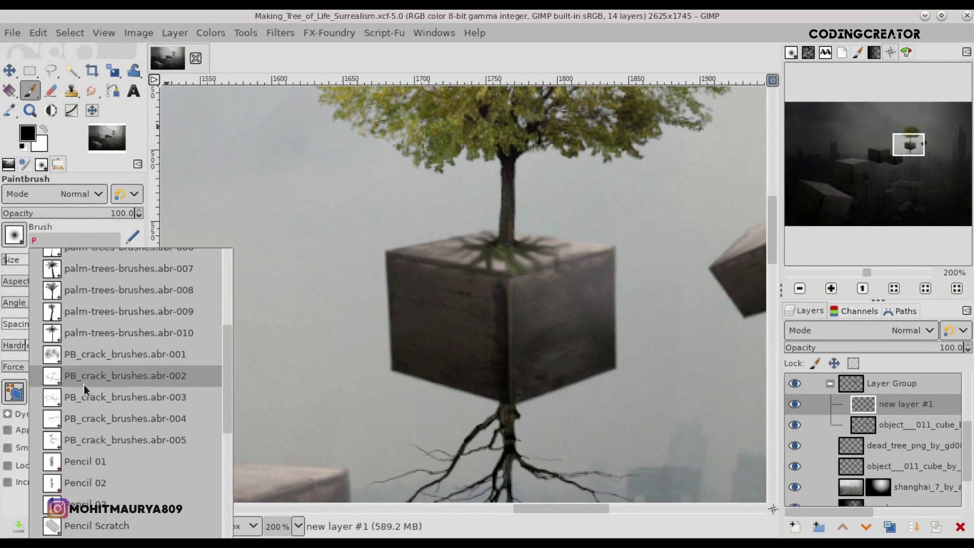
{"action": "left_click", "coordinate": [105, 377]}
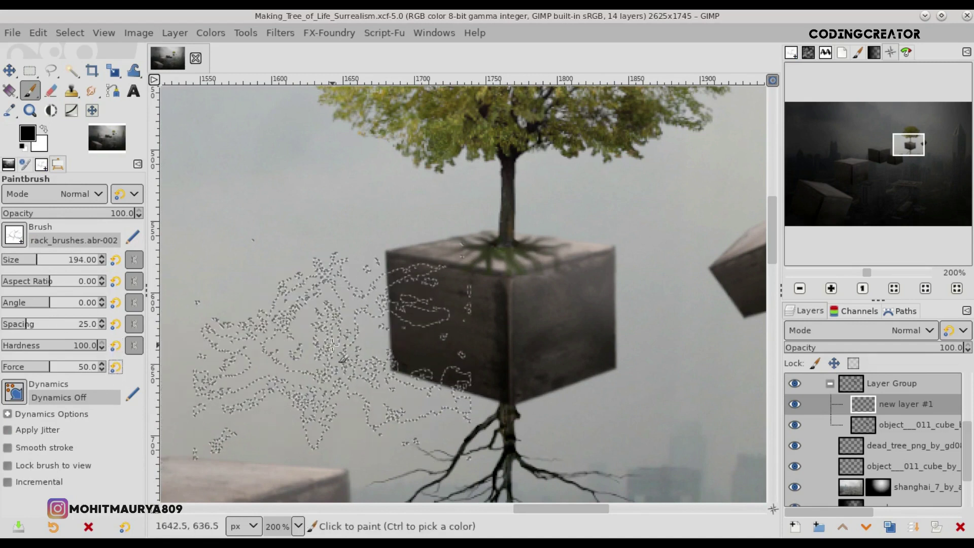
{"action": "scroll", "coordinate": [333, 345], "scroll_direction": "down", "scroll_amount": 2}
- Stamp cracks onto the tree's cube, undoing a stray dab, and set brush angle to 20
{"action": "left_click", "coordinate": [553, 305]}
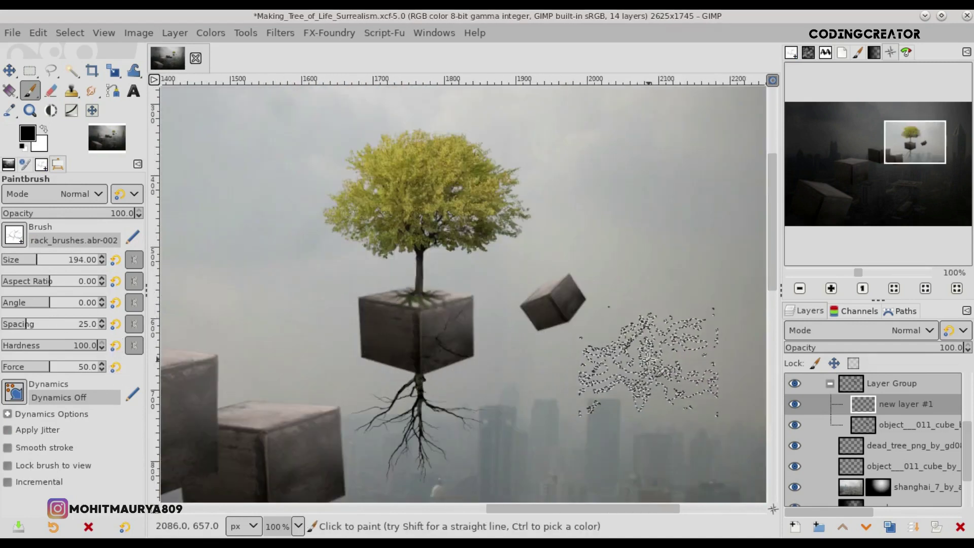
{"action": "key", "text": "ctrl+z"}
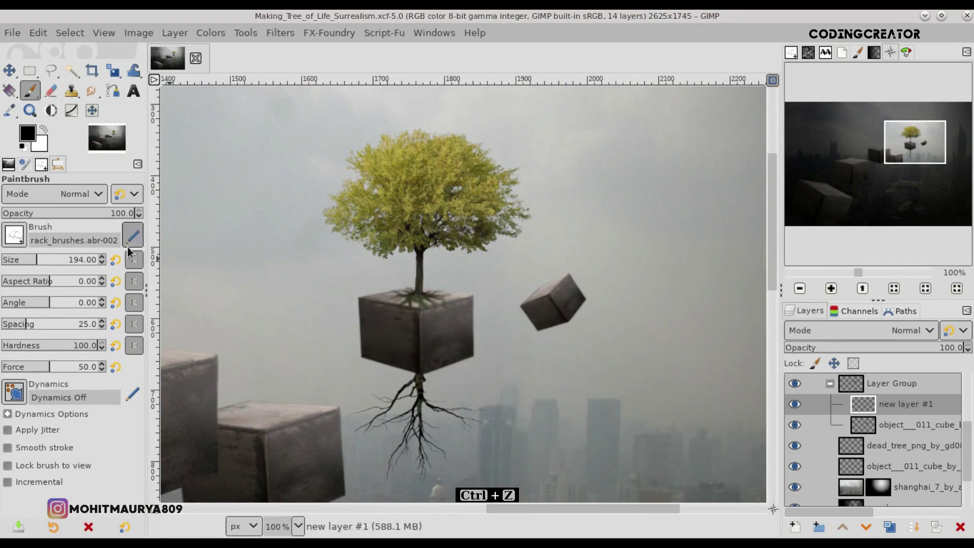
{"action": "left_click", "coordinate": [458, 320]}
{"action": "scroll", "coordinate": [458, 322], "scroll_direction": "up", "scroll_amount": 1}
{"action": "scroll", "coordinate": [457, 355], "scroll_direction": "up", "scroll_amount": 1}
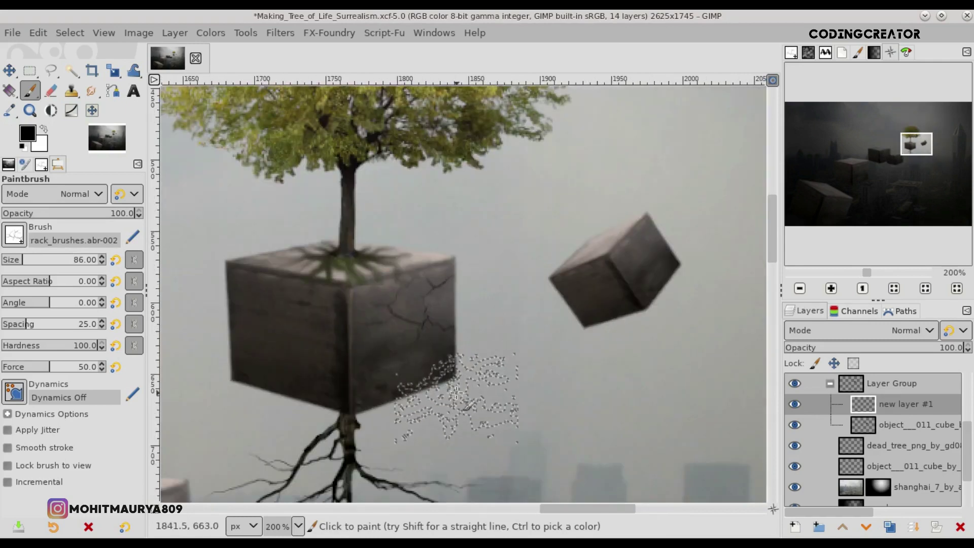
{"action": "left_click_drag", "start_coordinate": [47, 307], "coordinate": [53, 307]}
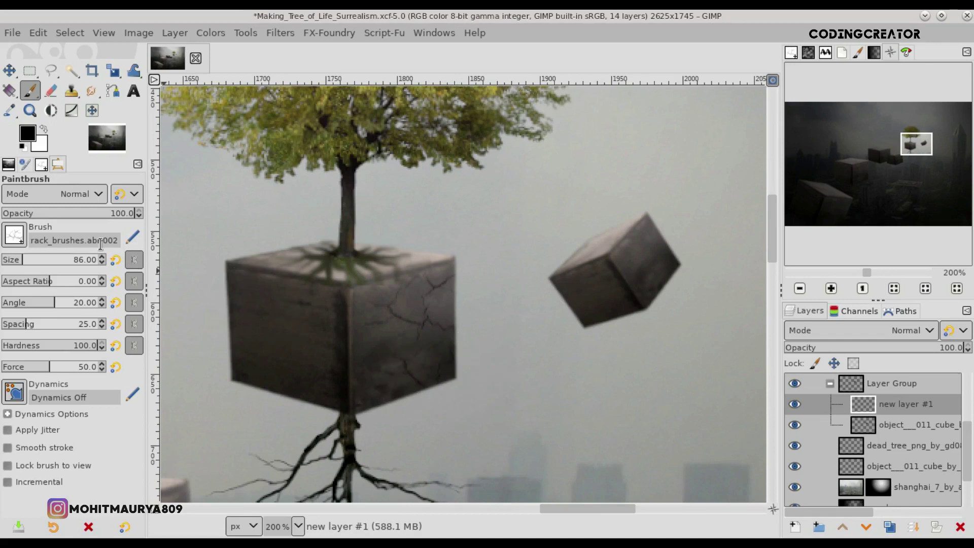
{"action": "key", "text": "BackSpace"}
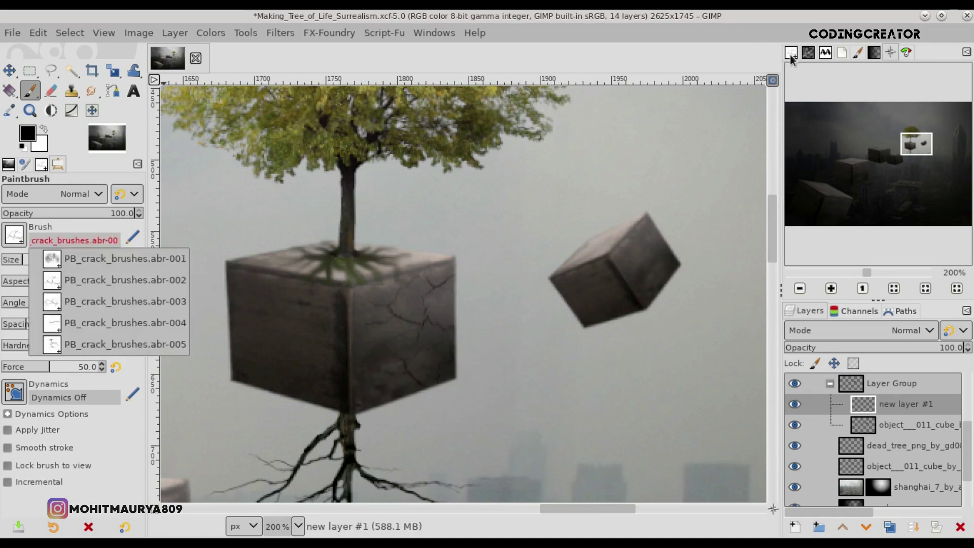
- Choose the PB_crack_brushes.abr-003 brush and stamp cracks on the cube's left and right faces at 39°
{"action": "left_click", "coordinate": [790, 55]}
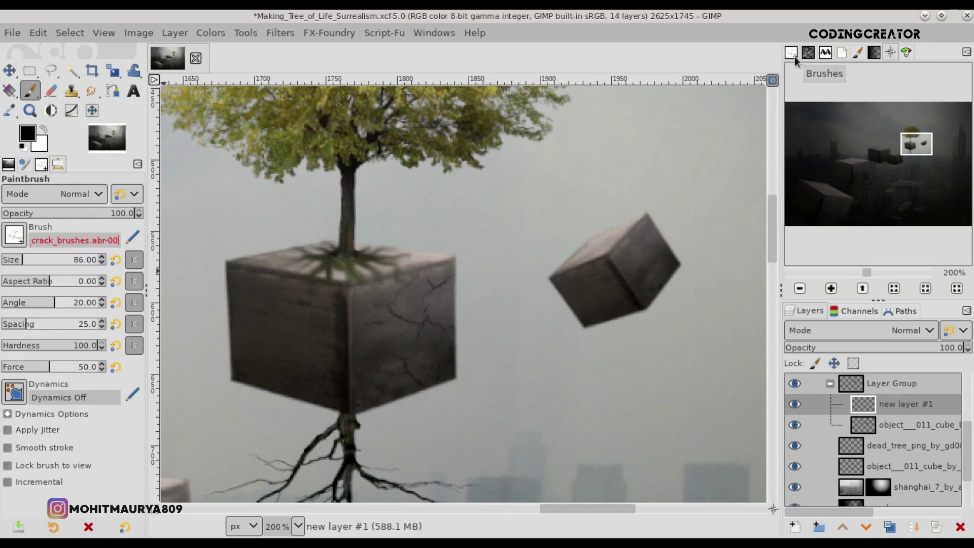
{"action": "left_click", "coordinate": [795, 56]}
{"action": "left_click", "coordinate": [845, 239]}
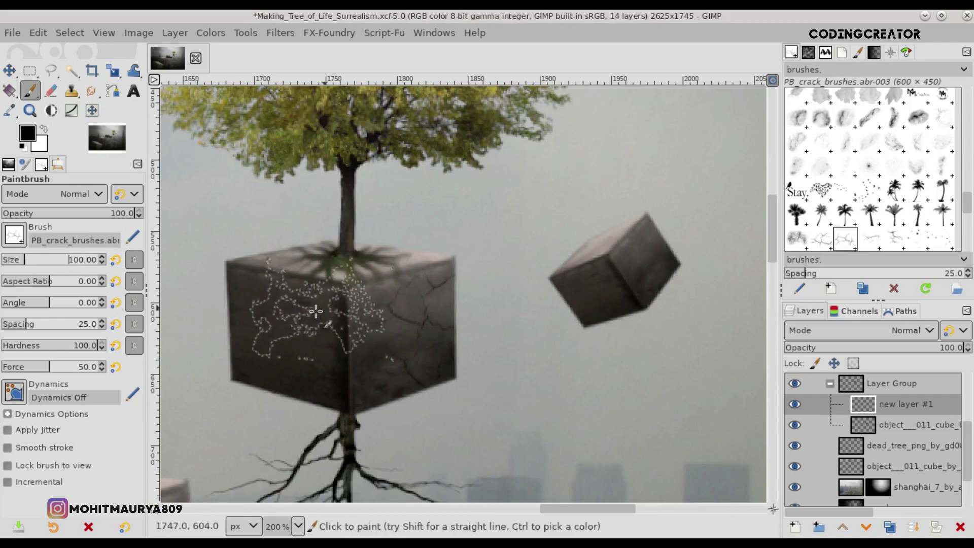
{"action": "left_click", "coordinate": [279, 306]}
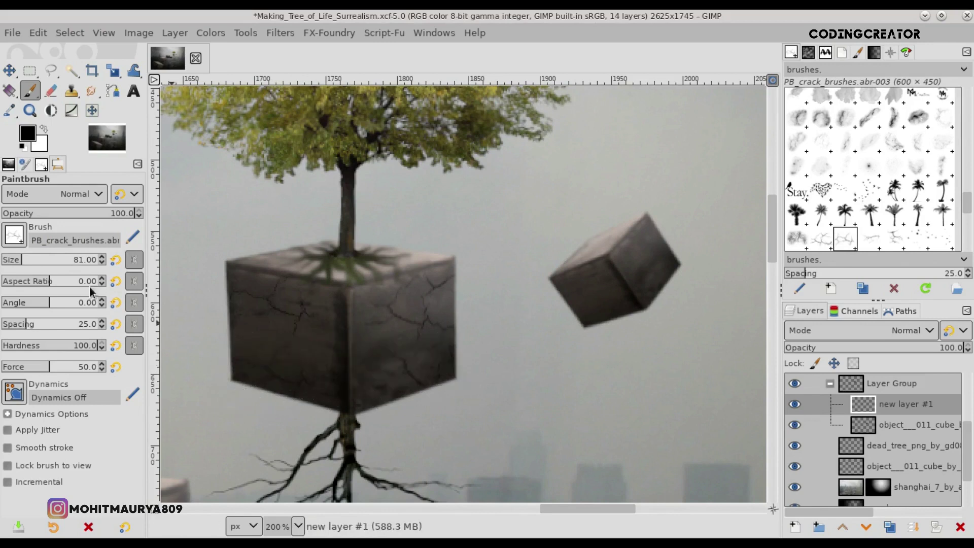
{"action": "left_click", "coordinate": [116, 346]}
{"action": "left_click_drag", "start_coordinate": [66, 304], "coordinate": [61, 303]}
{"action": "left_click", "coordinate": [437, 310]}
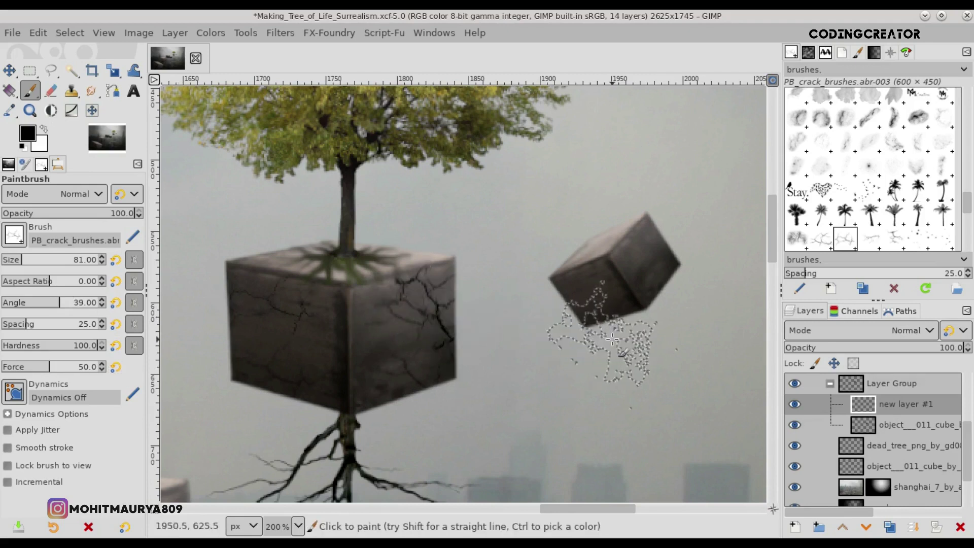
{"action": "left_click", "coordinate": [270, 303]}
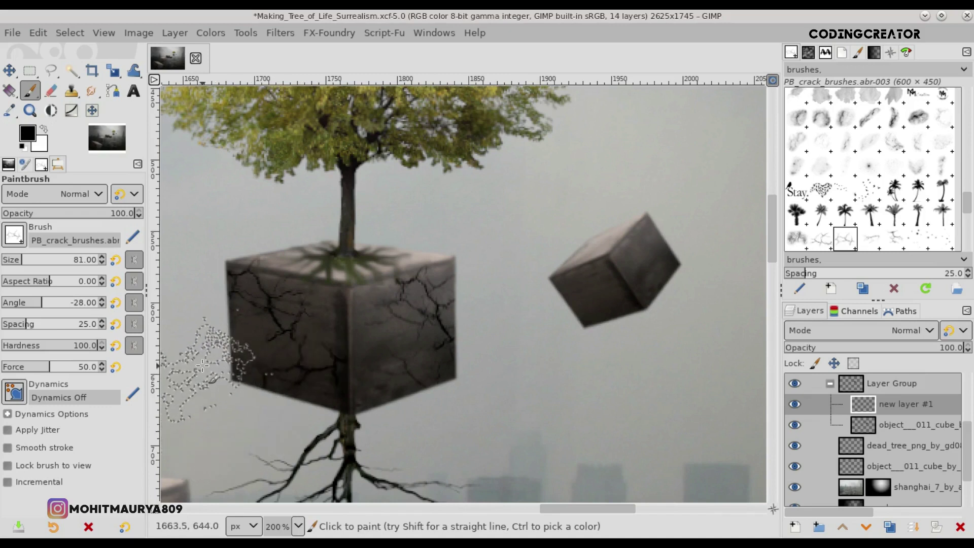
- Set the crack brush to size 53 and about -68°, then stamp dark cracks on the right face
{"action": "scroll", "coordinate": [13, 263], "scroll_direction": "up", "scroll_amount": 5}
{"action": "left_click_drag", "start_coordinate": [13, 263], "coordinate": [1, 259]}
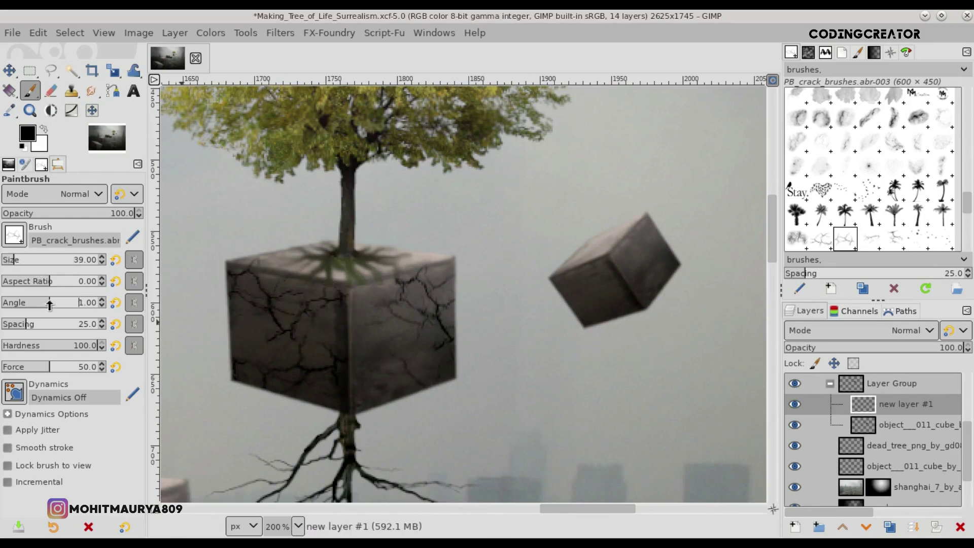
{"action": "left_click_drag", "start_coordinate": [49, 305], "coordinate": [51, 303]}
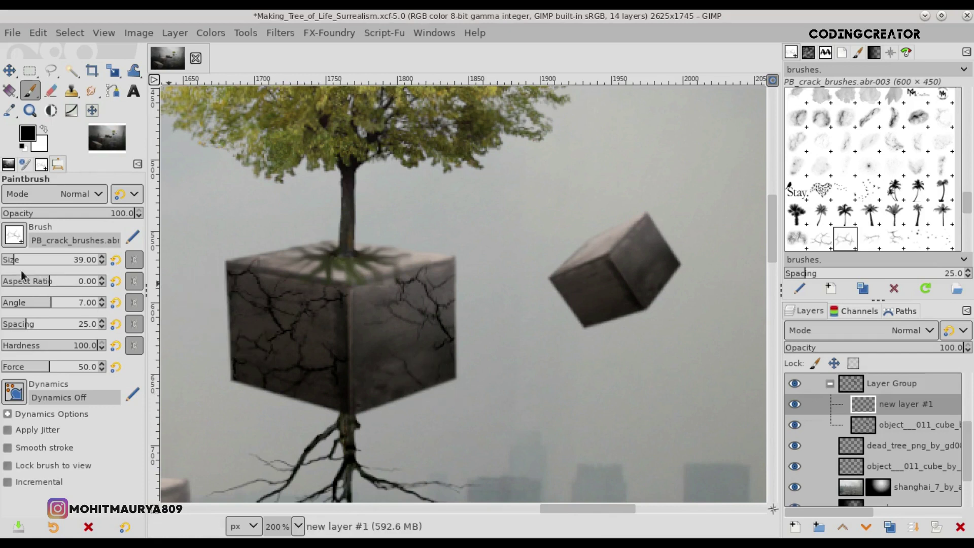
{"action": "left_click_drag", "start_coordinate": [36, 305], "coordinate": [31, 303]}
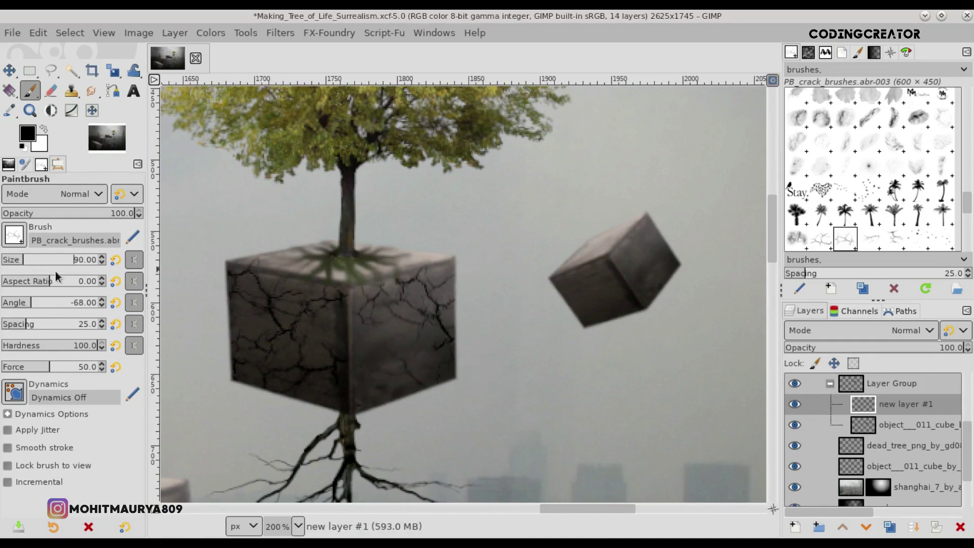
{"action": "left_click", "coordinate": [16, 261]}
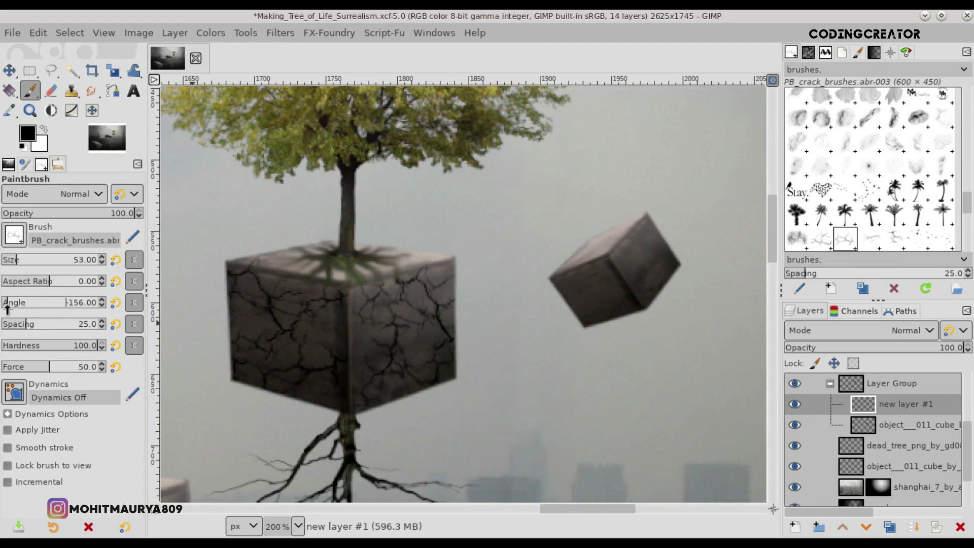
{"action": "left_click", "coordinate": [378, 345]}
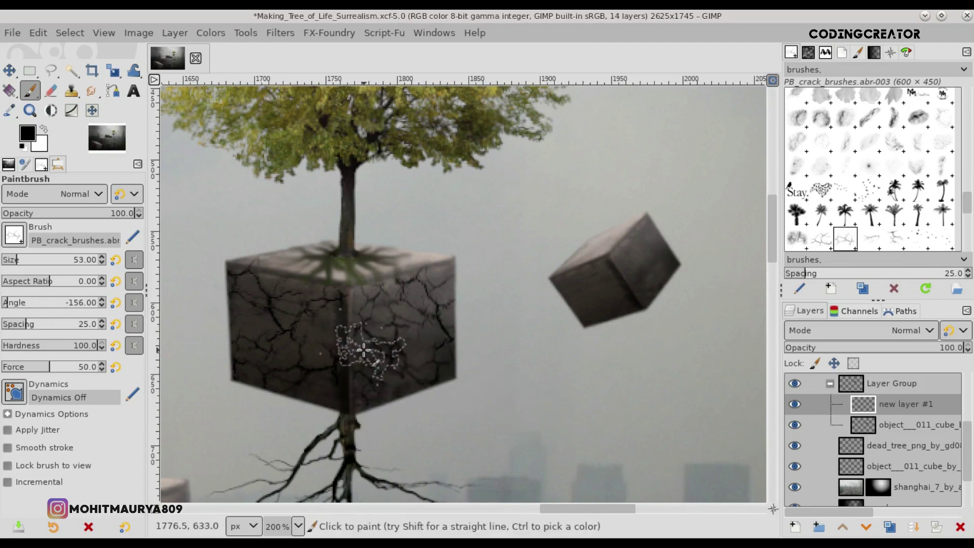
{"action": "scroll", "coordinate": [525, 381], "scroll_direction": "down", "scroll_amount": 3}
{"action": "scroll", "coordinate": [525, 381], "scroll_direction": "up", "scroll_amount": 2}
- Add a white (full opacity) layer mask to the cube object layer
{"action": "left_click", "coordinate": [924, 425]}
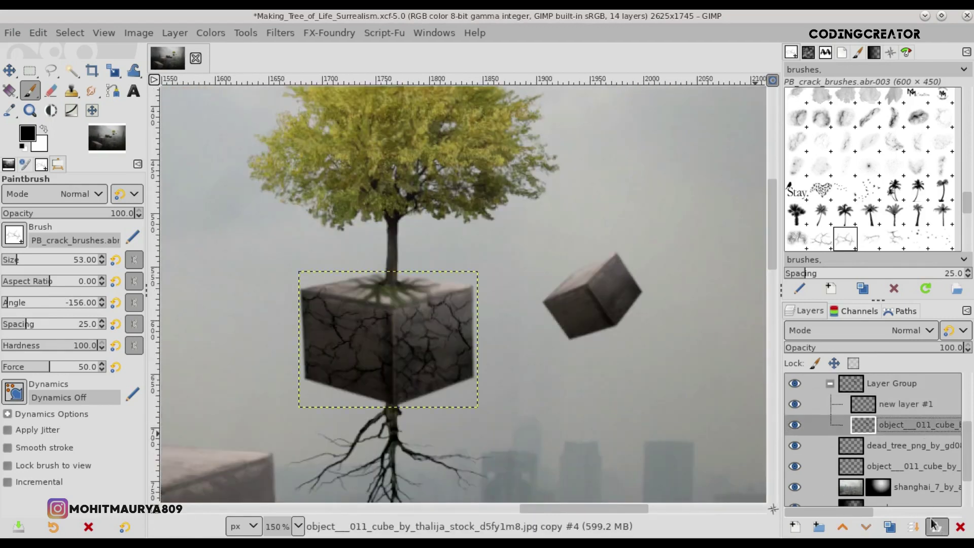
{"action": "left_click", "coordinate": [936, 527]}
{"action": "left_click", "coordinate": [840, 352]}
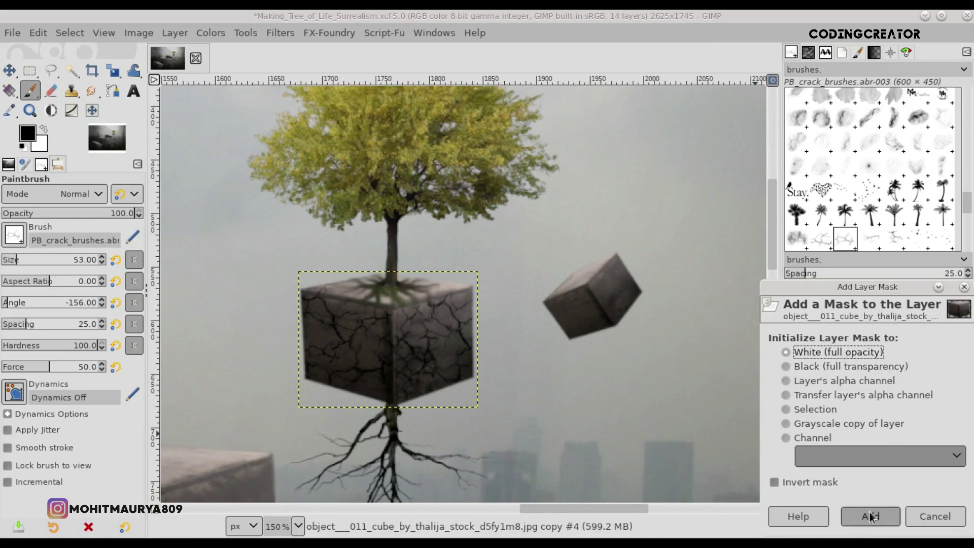
{"action": "left_click", "coordinate": [870, 516]}
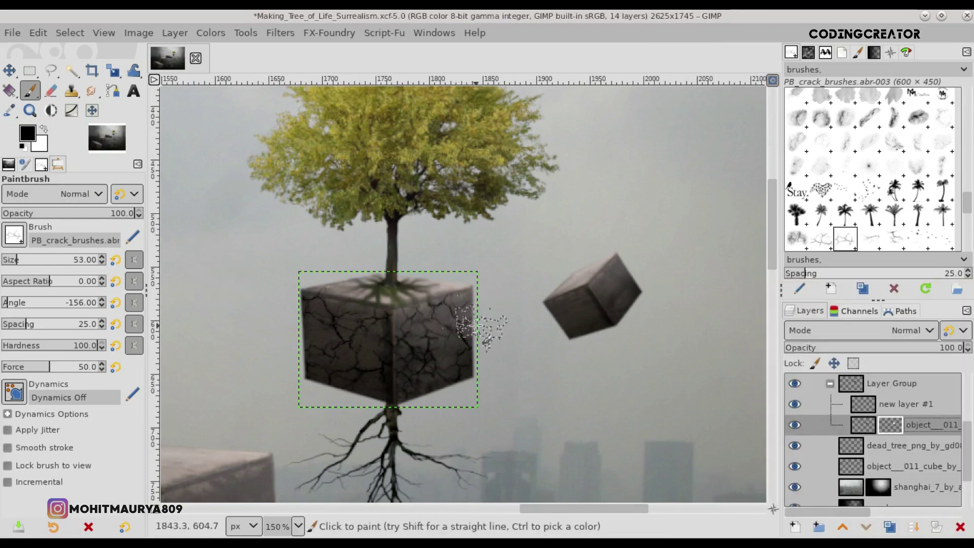
{"action": "scroll", "coordinate": [485, 322], "scroll_direction": "up", "scroll_amount": 2, "text": "ctrl"}
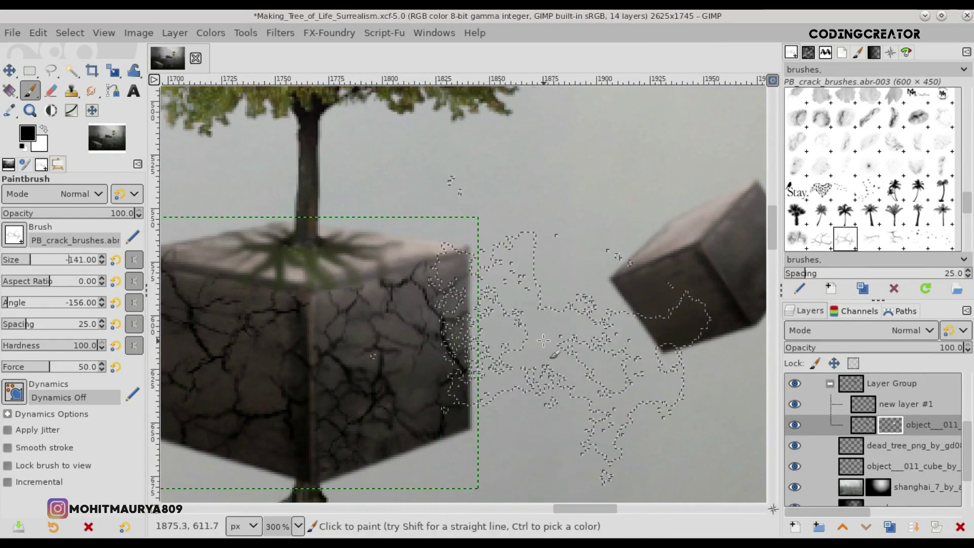
{"action": "scroll", "coordinate": [610, 264], "scroll_direction": "down", "scroll_amount": 1, "text": "ctrl"}
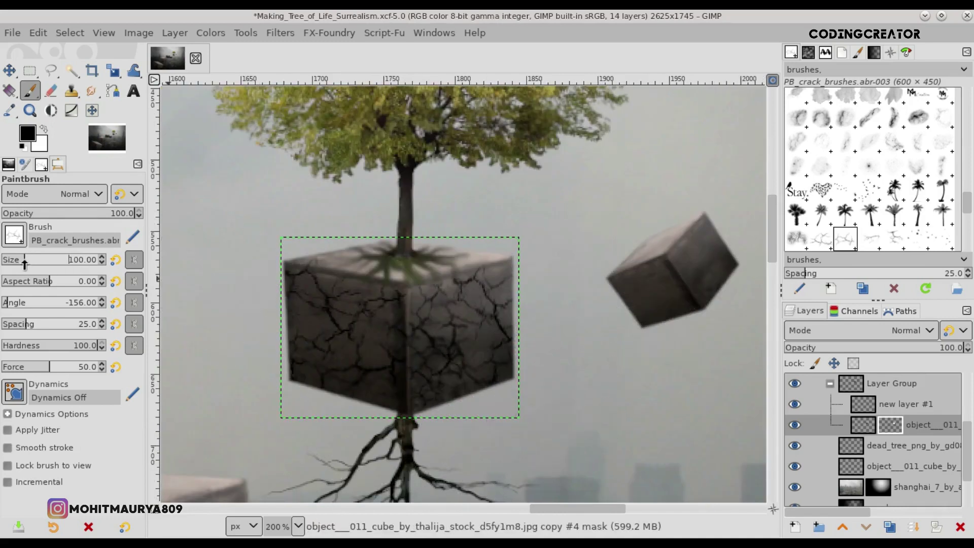
- Paint light cracks on the cube's right edge and left face, undoing a bad stroke
{"action": "left_click", "coordinate": [541, 348]}
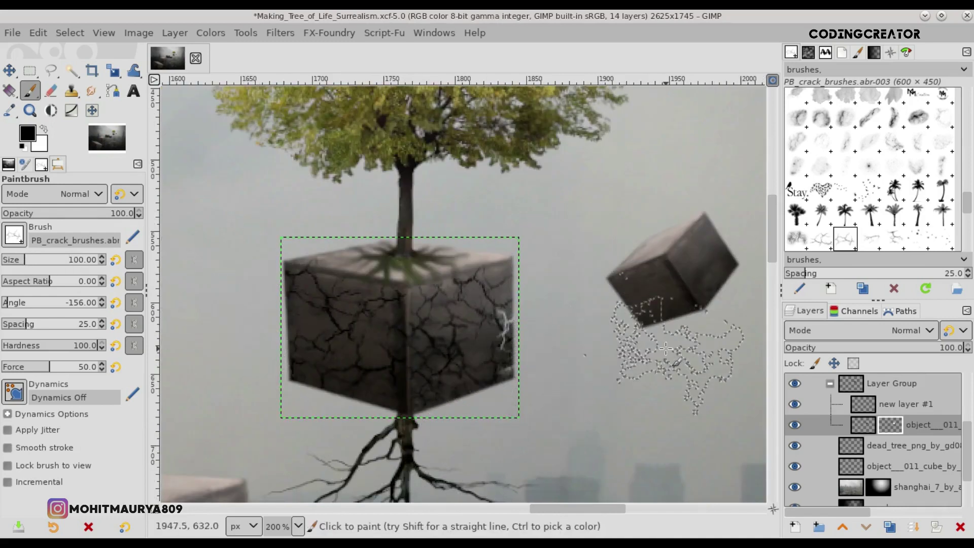
{"action": "left_click", "coordinate": [116, 303]}
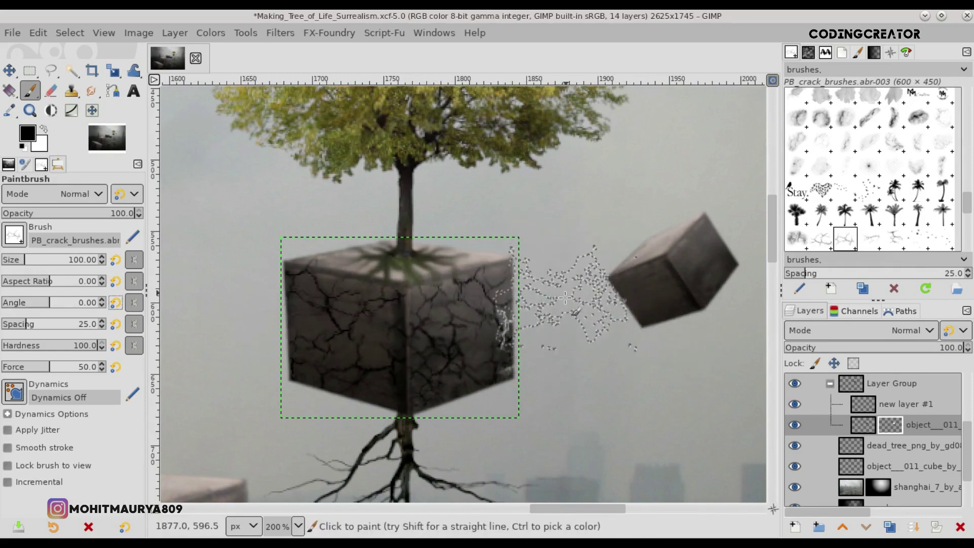
{"action": "left_click_drag", "start_coordinate": [52, 302], "coordinate": [60, 302]}
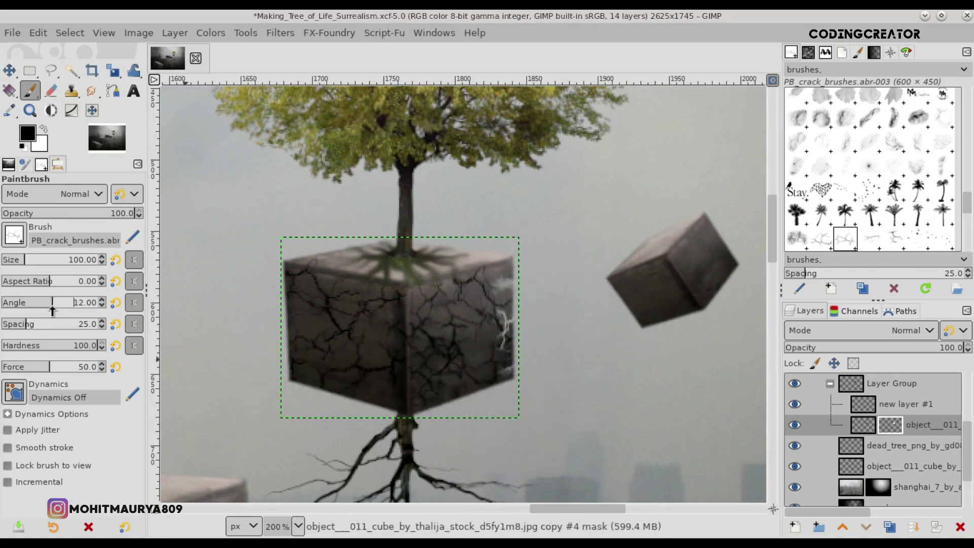
{"action": "left_click", "coordinate": [228, 325]}
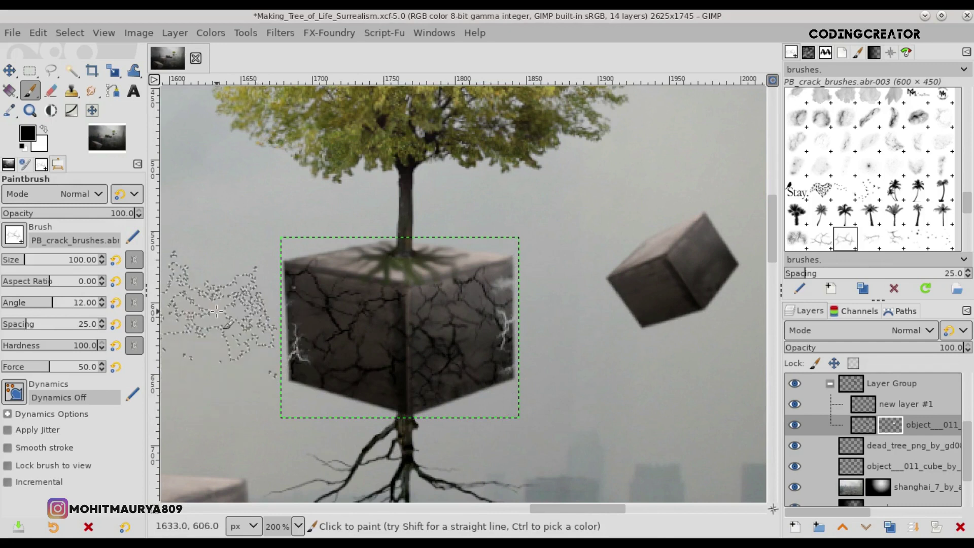
{"action": "left_click_drag", "start_coordinate": [42, 302], "coordinate": [41, 303]}
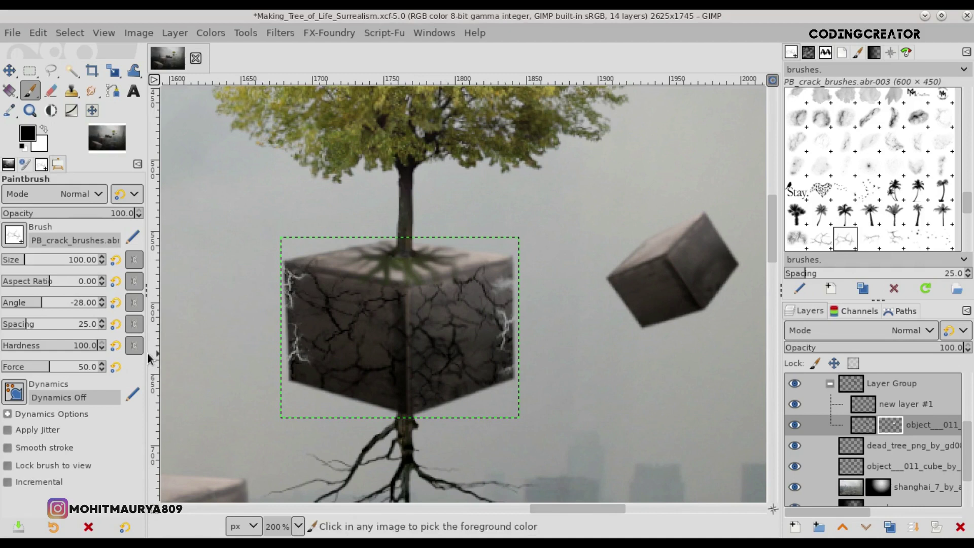
{"action": "key", "text": "ctrl+z"}
- With the brush angle reset to 0, add light cracks at the cube's lower-right and lower-left corners
{"action": "left_click_drag", "start_coordinate": [50, 307], "coordinate": [4, 307]}
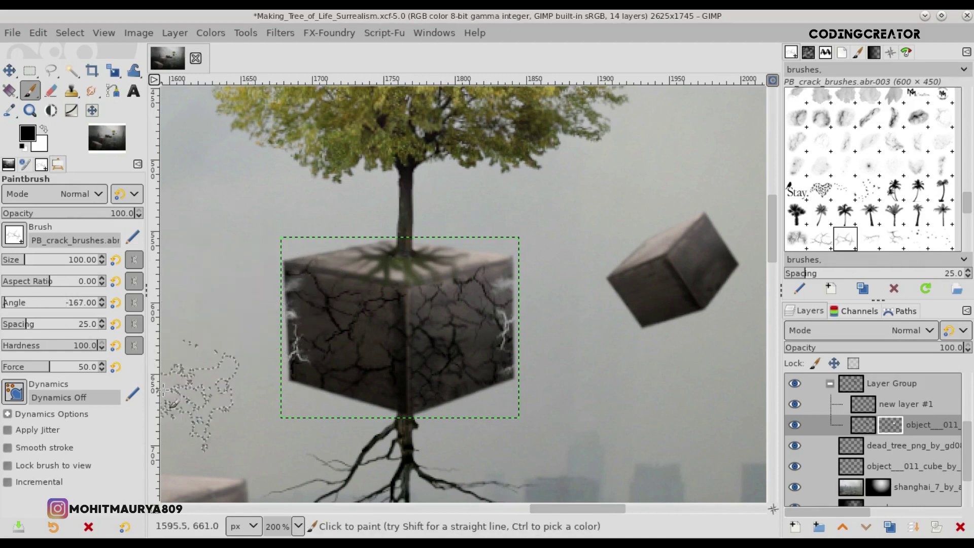
{"action": "left_click", "coordinate": [115, 303]}
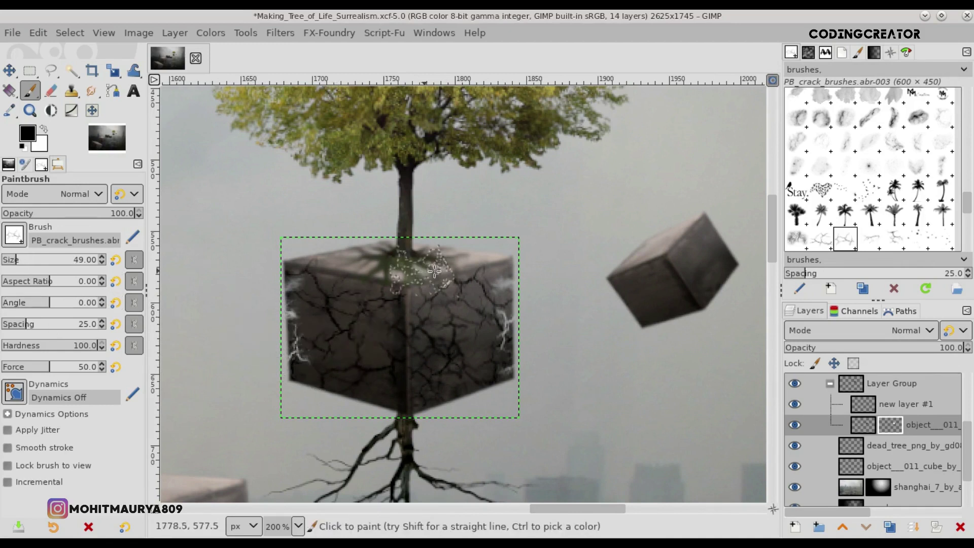
{"action": "left_click", "coordinate": [512, 388]}
{"action": "left_click", "coordinate": [310, 395]}
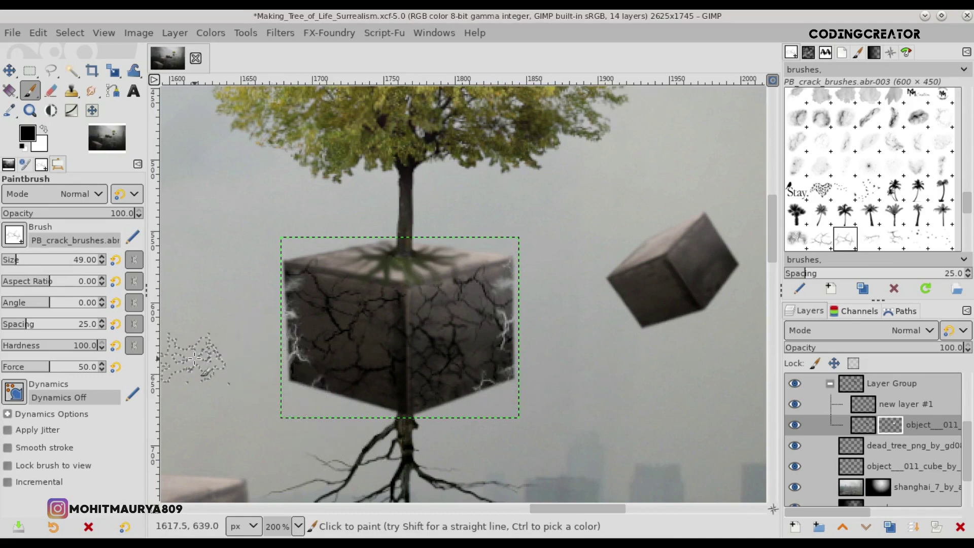
{"action": "scroll", "coordinate": [194, 358], "scroll_direction": "down", "scroll_amount": 3, "text": "ctrl"}
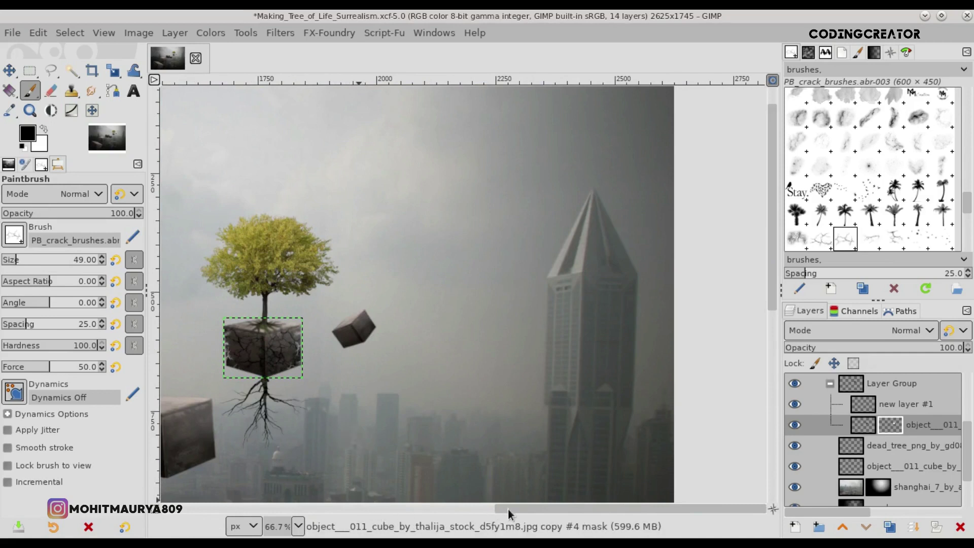
{"action": "left_click_drag", "start_coordinate": [507, 508], "coordinate": [485, 507]}
{"action": "scroll", "coordinate": [373, 321], "scroll_direction": "up", "scroll_amount": 3, "text": "ctrl"}
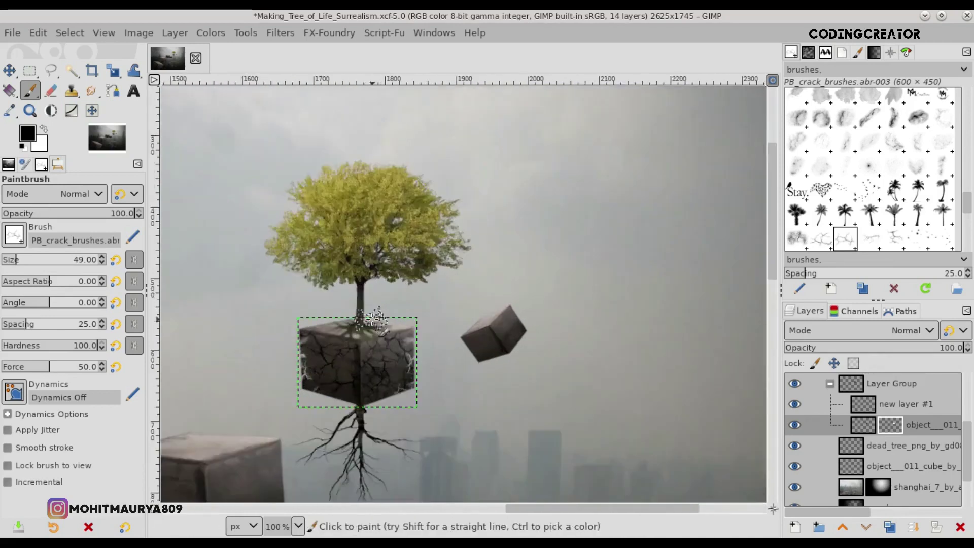
{"action": "left_click", "coordinate": [870, 404]}
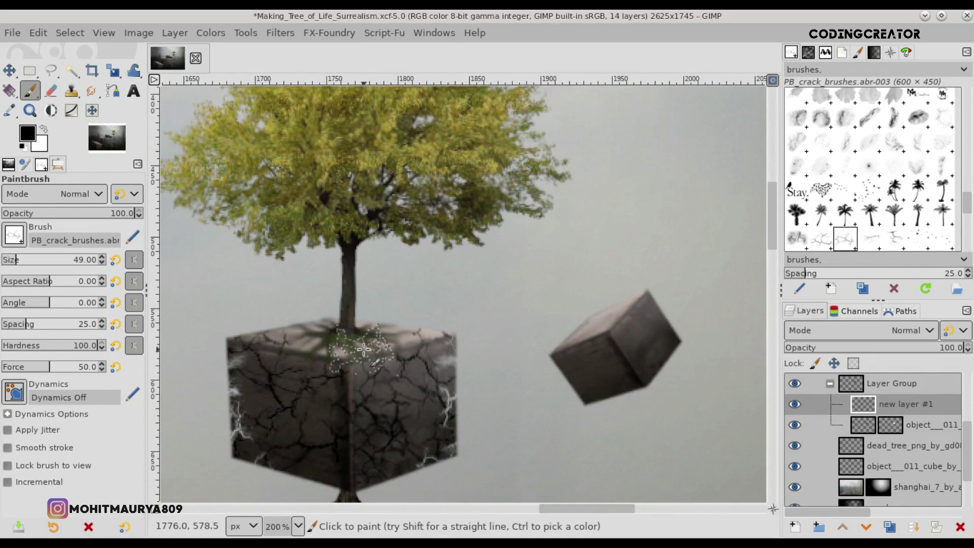
- Zoom out and fit the whole city scene in the window, with the Move tool active
{"action": "key", "text": "1"}
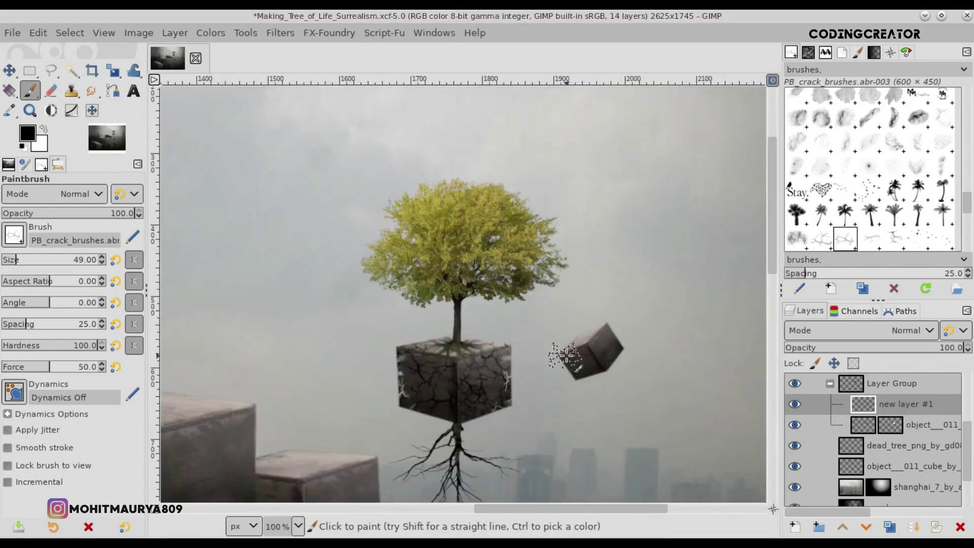
{"action": "key", "text": "minus"}
{"action": "key", "text": "minus"}
{"action": "key", "text": "minus"}
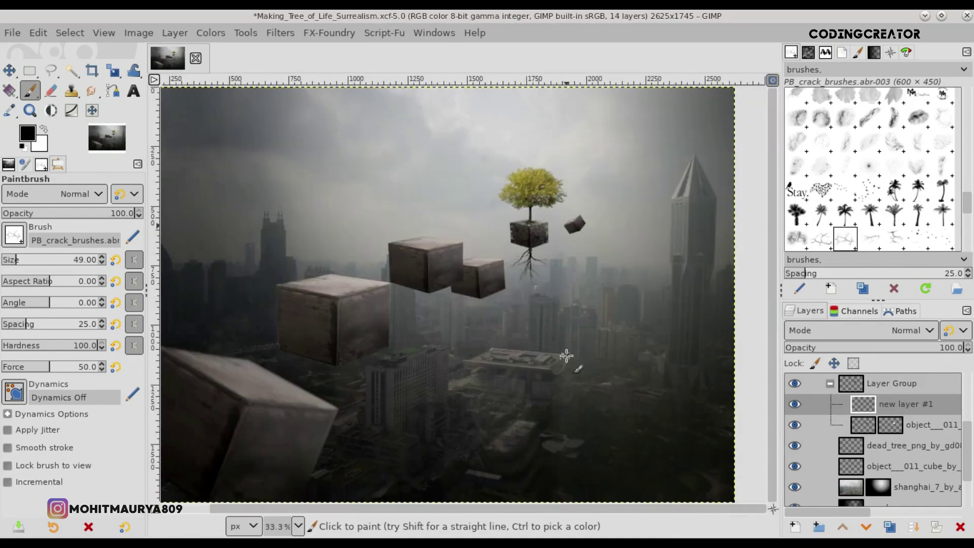
{"action": "left_click", "coordinate": [10, 70]}
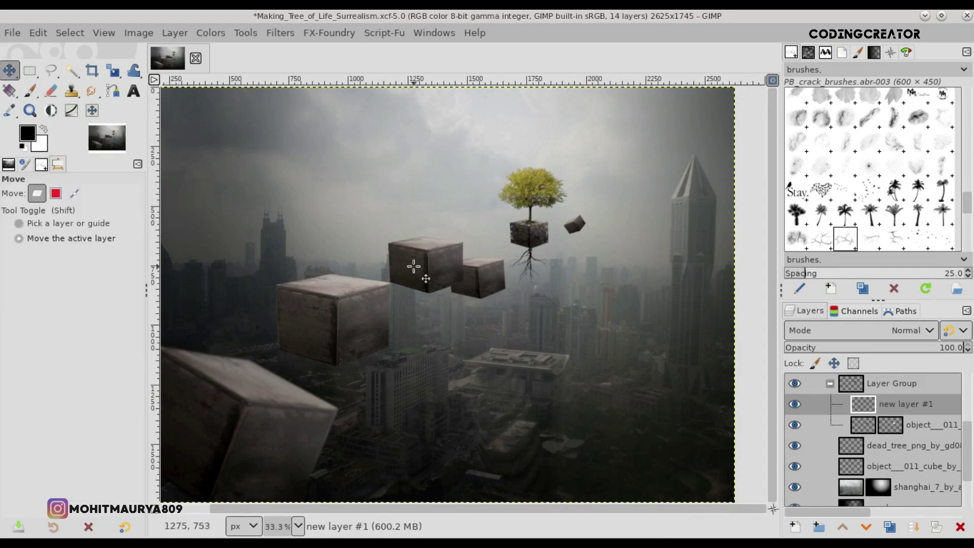
{"action": "left_click", "coordinate": [889, 52]}
{"action": "scroll", "coordinate": [611, 230], "scroll_direction": "down", "scroll_amount": 1, "text": "ctrl"}
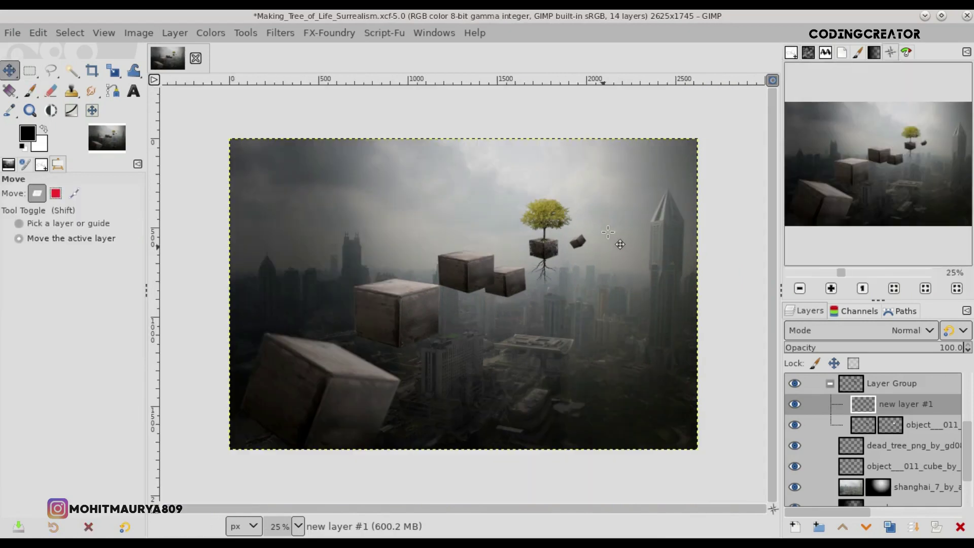
{"action": "left_click", "coordinate": [771, 81]}
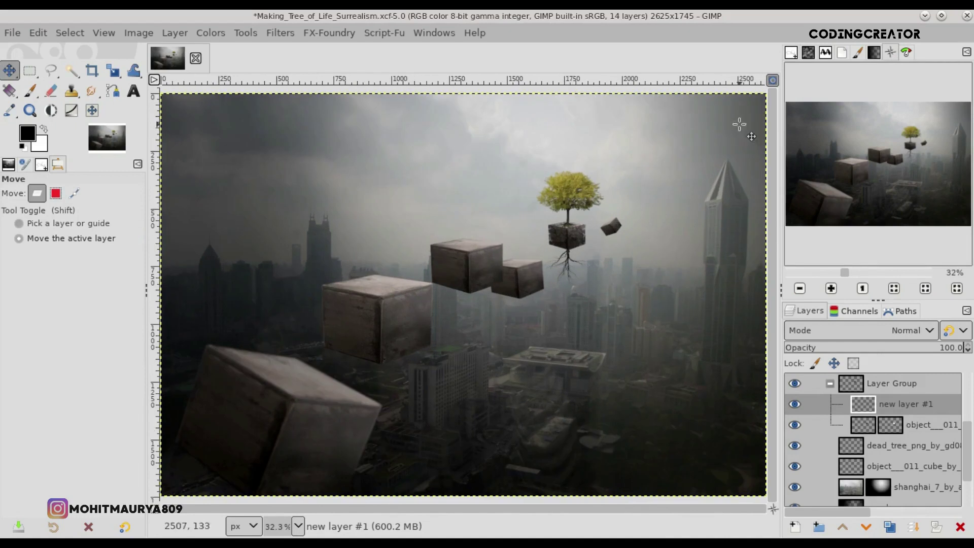
- Collapse the crack layer group, rename it 'cracked box', and make the Tree layer active
{"action": "left_click", "coordinate": [831, 386]}
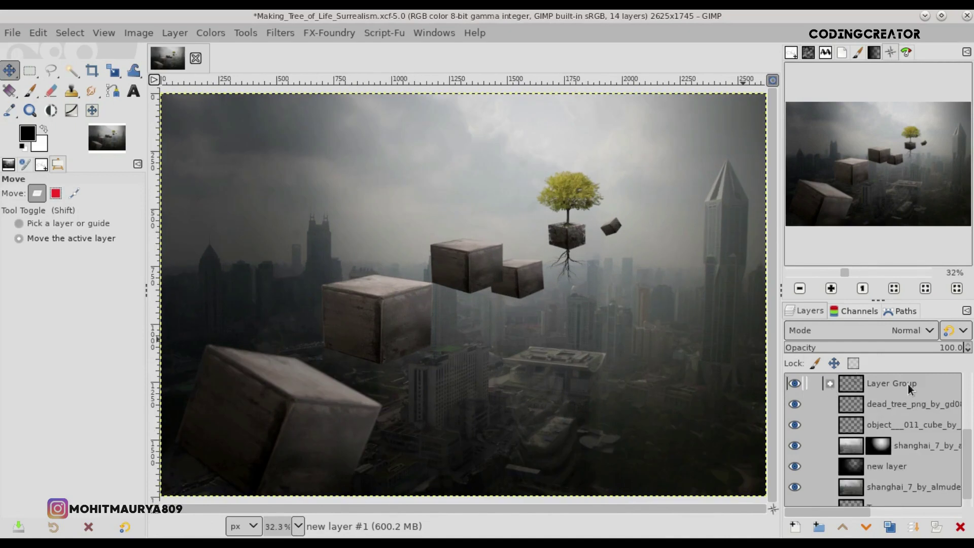
{"action": "double_click", "coordinate": [908, 384]}
{"action": "type", "text": "cracked box"}
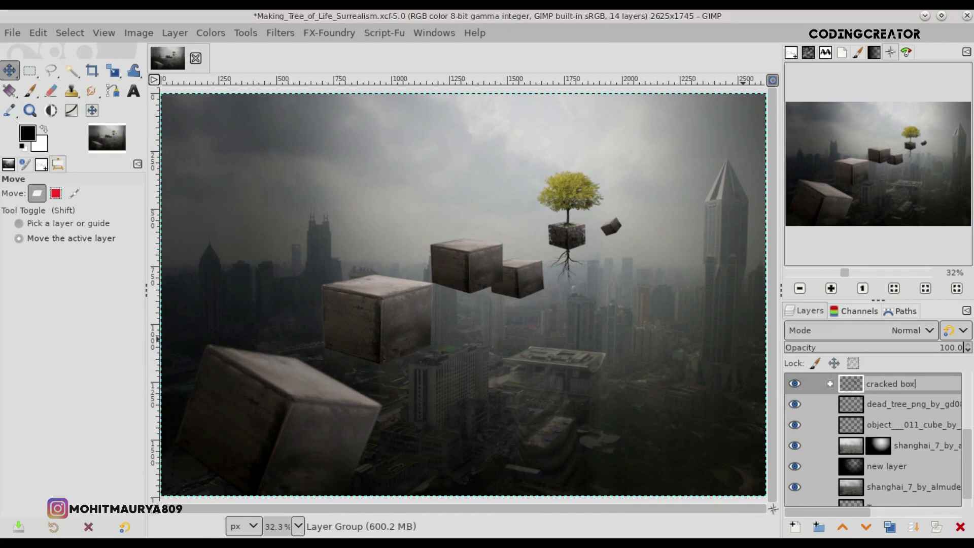
{"action": "key", "text": "Return"}
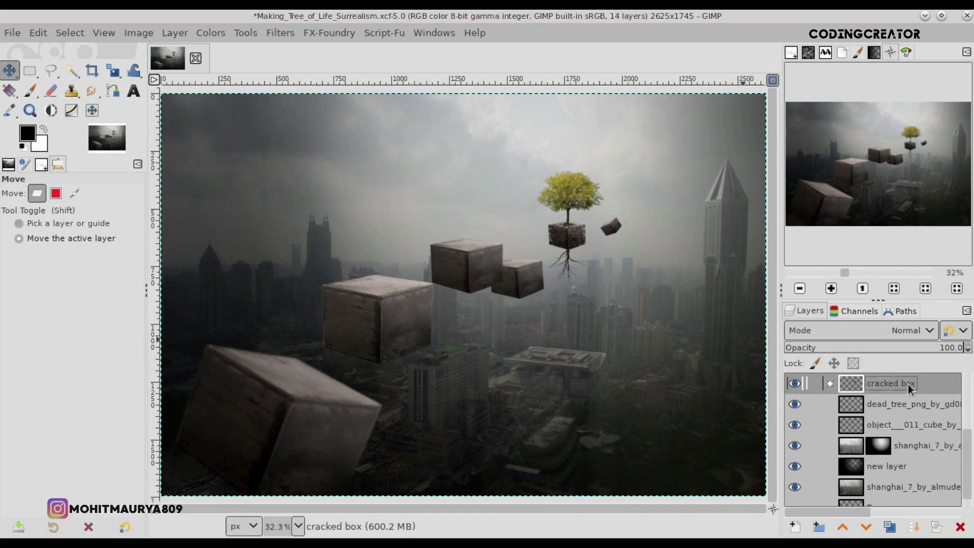
{"action": "left_click_drag", "start_coordinate": [967, 449], "coordinate": [967, 394]}
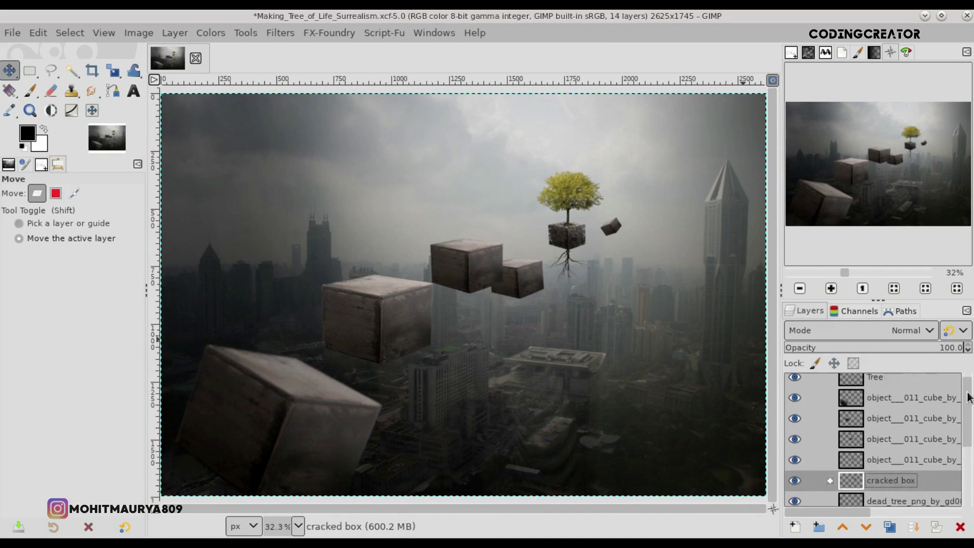
{"action": "left_click", "coordinate": [840, 386]}
- Open Old_man.jpg, accepting the colour profile conversion
{"action": "left_click", "coordinate": [12, 33]}
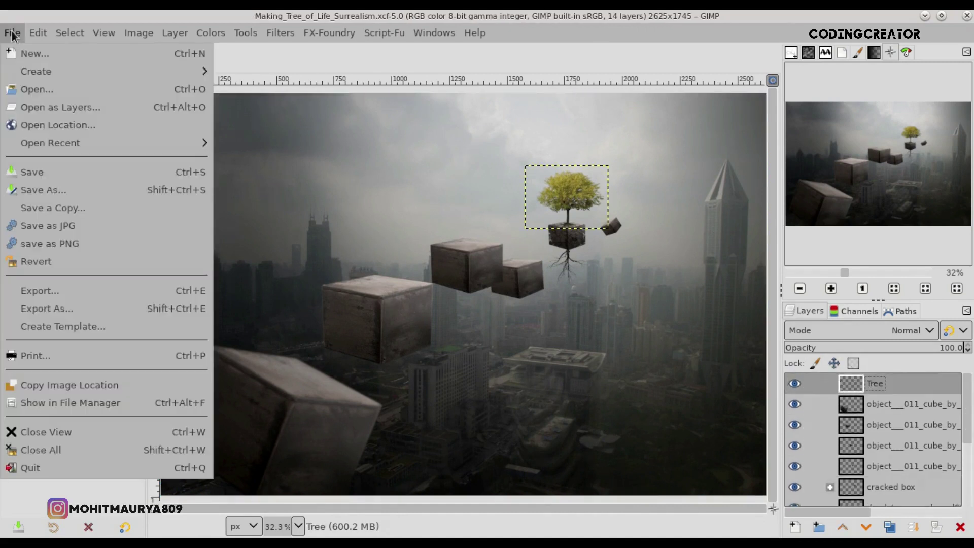
{"action": "left_click", "coordinate": [163, 94]}
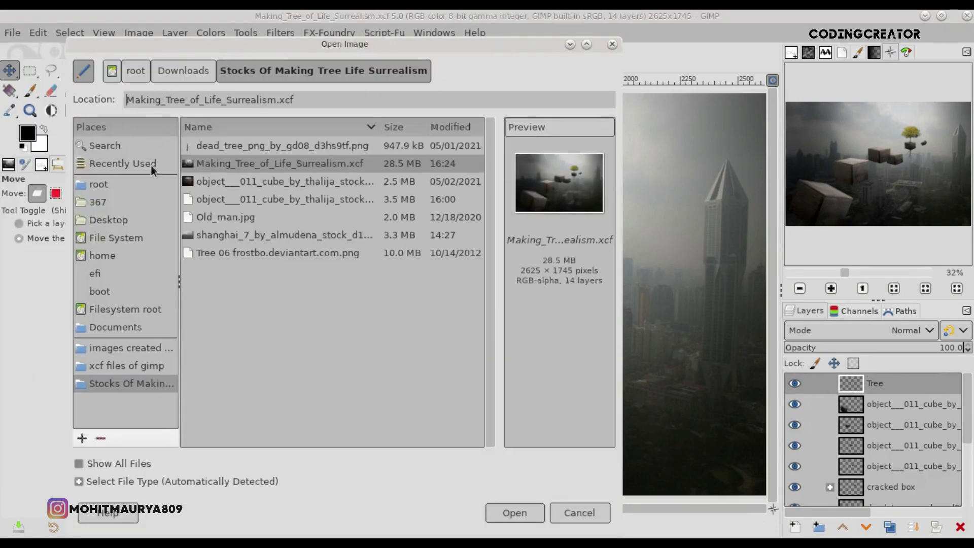
{"action": "left_click", "coordinate": [263, 218]}
{"action": "left_click", "coordinate": [521, 509]}
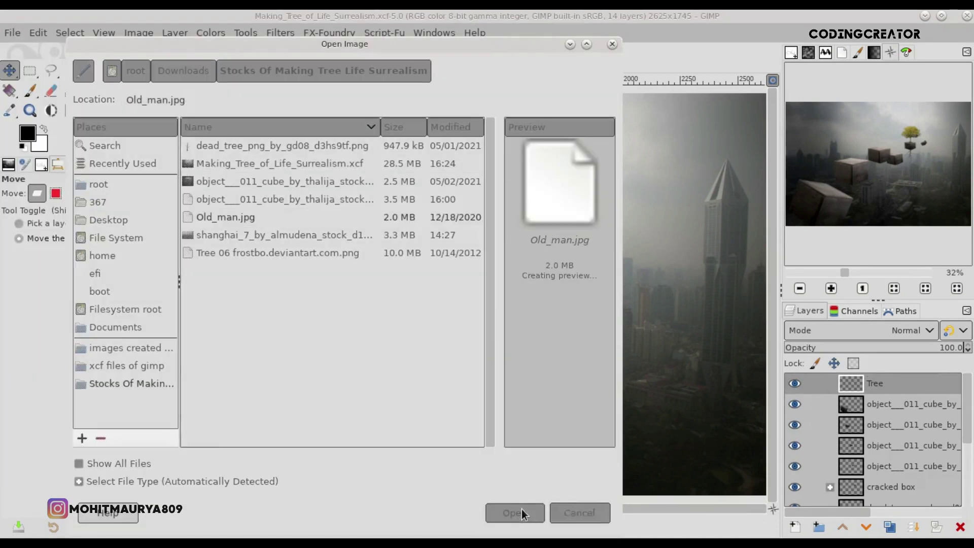
{"action": "left_click", "coordinate": [535, 376]}
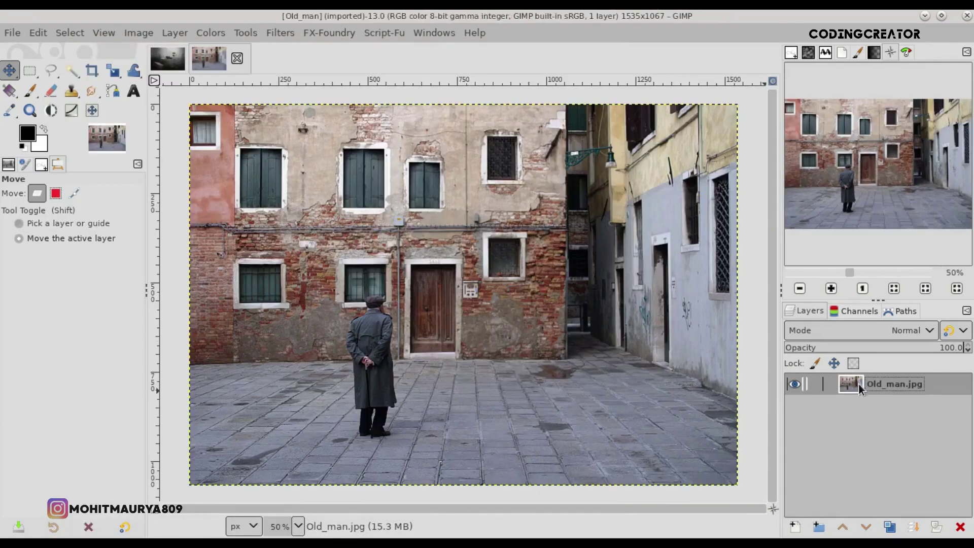
- Add an alpha channel to the photo layer, duplicate it, and hide the original
{"action": "right_click", "coordinate": [859, 384]}
{"action": "left_click", "coordinate": [760, 452]}
{"action": "left_click", "coordinate": [890, 526]}
{"action": "left_click", "coordinate": [794, 405]}
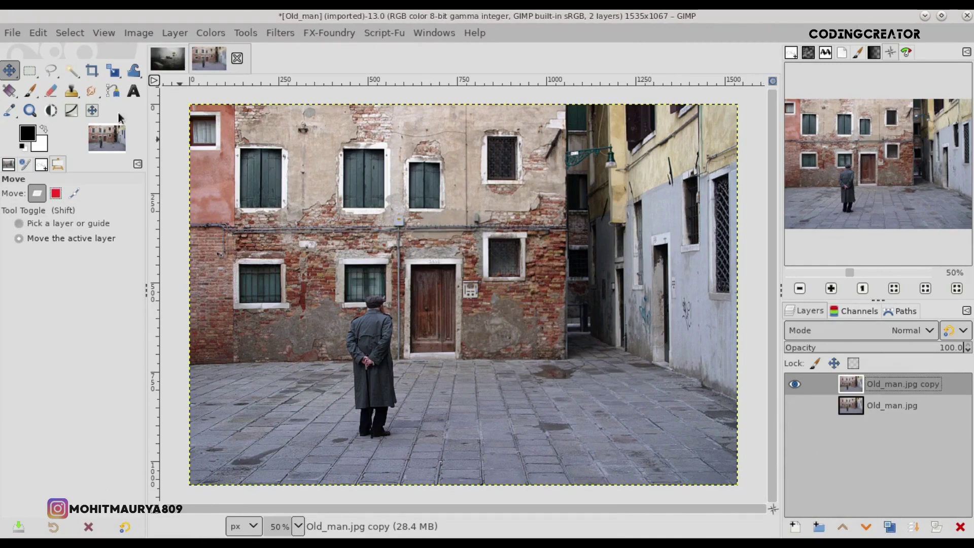
- Start a Free Select outline of the man from his left shoe up the trouser edge
{"action": "left_click", "coordinate": [51, 70]}
{"action": "scroll", "coordinate": [371, 361], "scroll_direction": "up", "scroll_amount": 4}
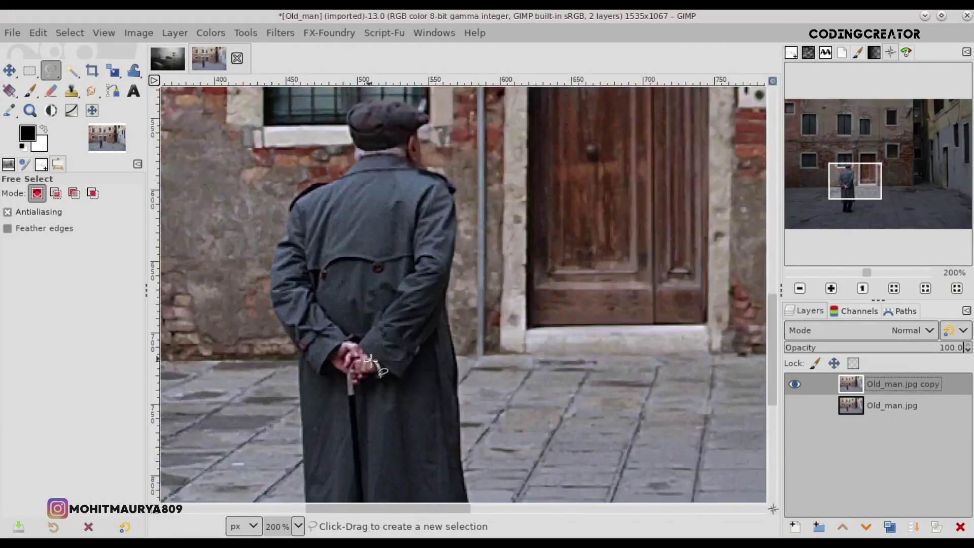
{"action": "scroll", "coordinate": [371, 361], "scroll_direction": "up", "scroll_amount": 1}
{"action": "left_click_drag", "start_coordinate": [773, 337], "coordinate": [767, 412]}
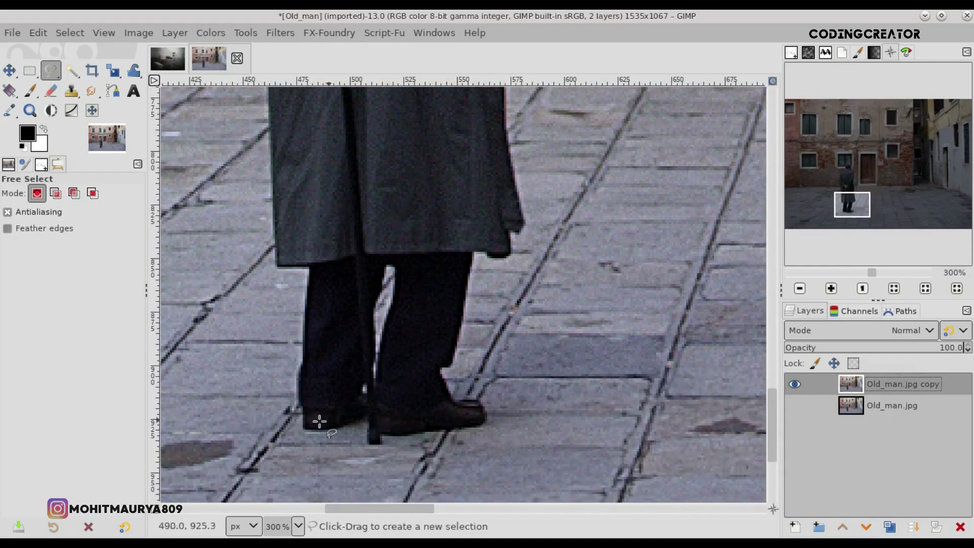
{"action": "scroll", "coordinate": [299, 423], "scroll_direction": "up", "scroll_amount": 2}
{"action": "left_click", "coordinate": [309, 430]}
{"action": "left_click", "coordinate": [308, 393]}
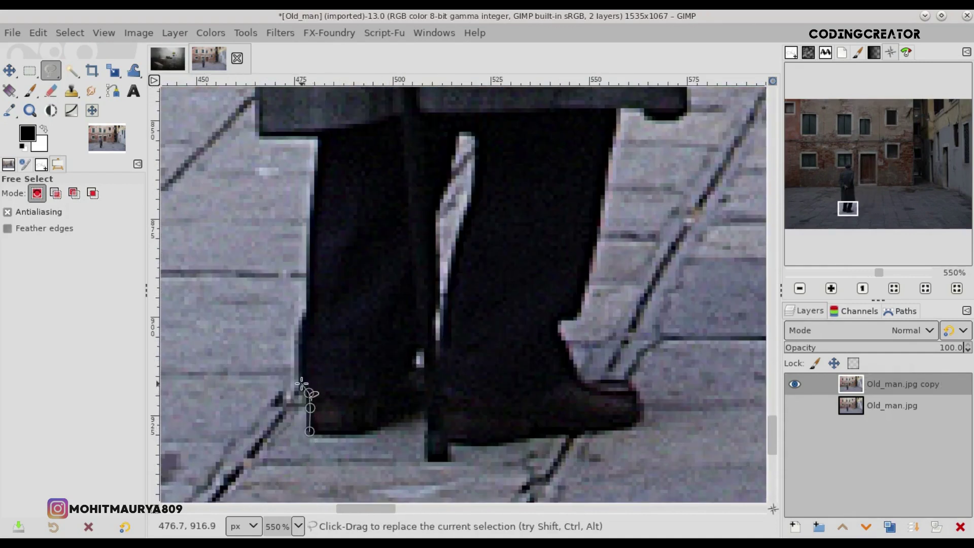
{"action": "left_click_drag", "start_coordinate": [298, 356], "coordinate": [313, 215]}
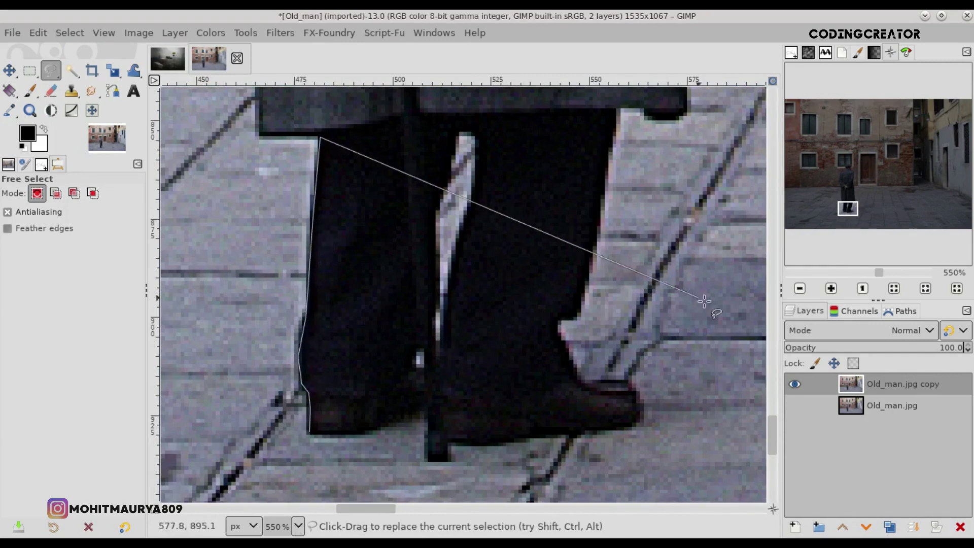
{"action": "left_click_drag", "start_coordinate": [769, 435], "coordinate": [771, 381]}
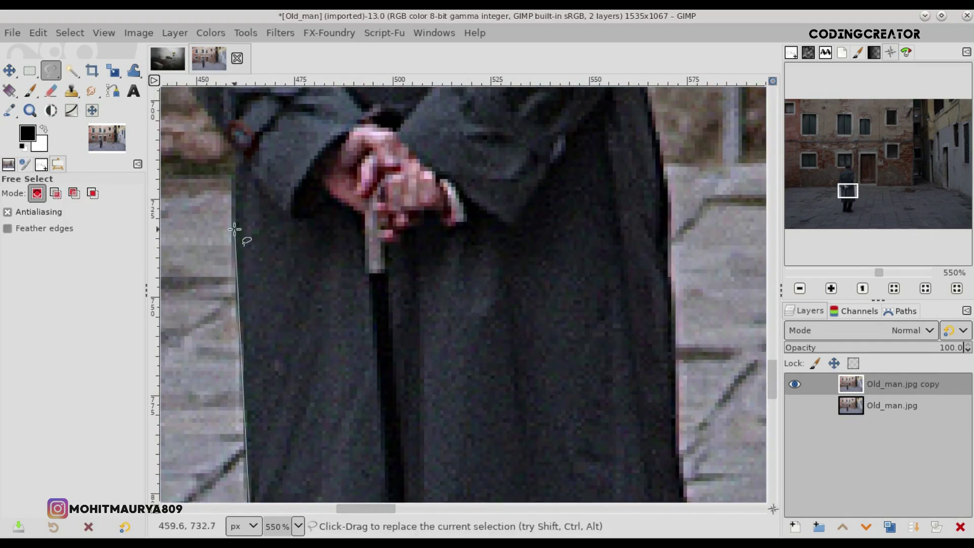
- Continue the Free Select outline around the man's coat edges
{"action": "left_click", "coordinate": [236, 168]}
{"action": "left_click", "coordinate": [240, 152]}
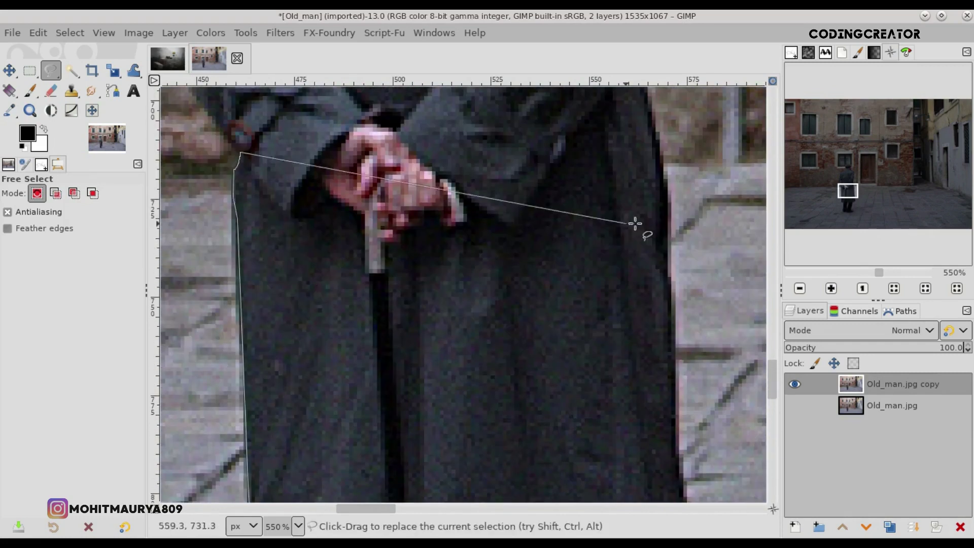
{"action": "left_click_drag", "start_coordinate": [772, 373], "coordinate": [773, 350]}
{"action": "left_click", "coordinate": [177, 300]}
{"action": "left_click_drag", "start_coordinate": [386, 508], "coordinate": [355, 508]}
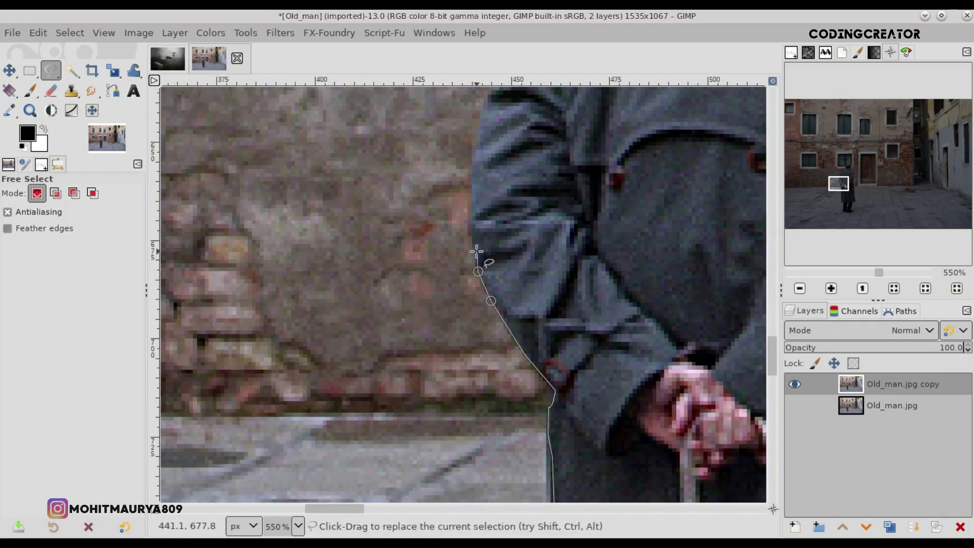
{"action": "left_click", "coordinate": [471, 225]}
{"action": "left_click", "coordinate": [482, 127]}
{"action": "left_click_drag", "start_coordinate": [772, 357], "coordinate": [772, 338]}
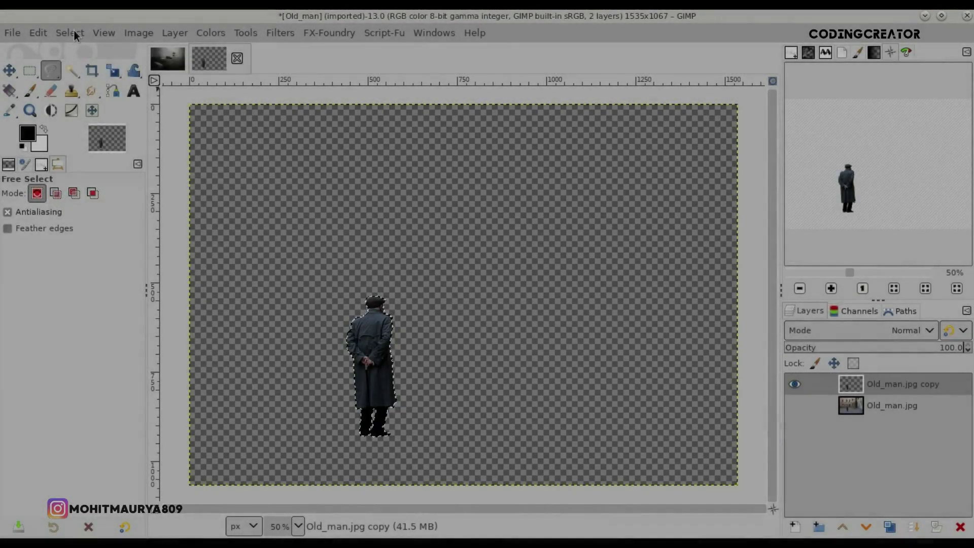
- Deselect, crop the man's layer to its content, and drag him into the Tree of Life composition
{"action": "left_click", "coordinate": [72, 32]}
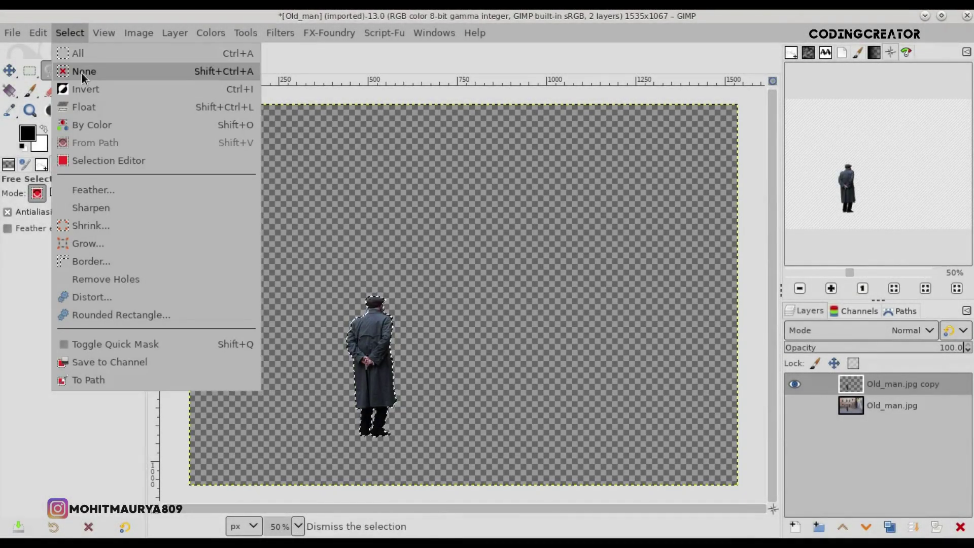
{"action": "left_click", "coordinate": [82, 71]}
{"action": "left_click", "coordinate": [9, 70]}
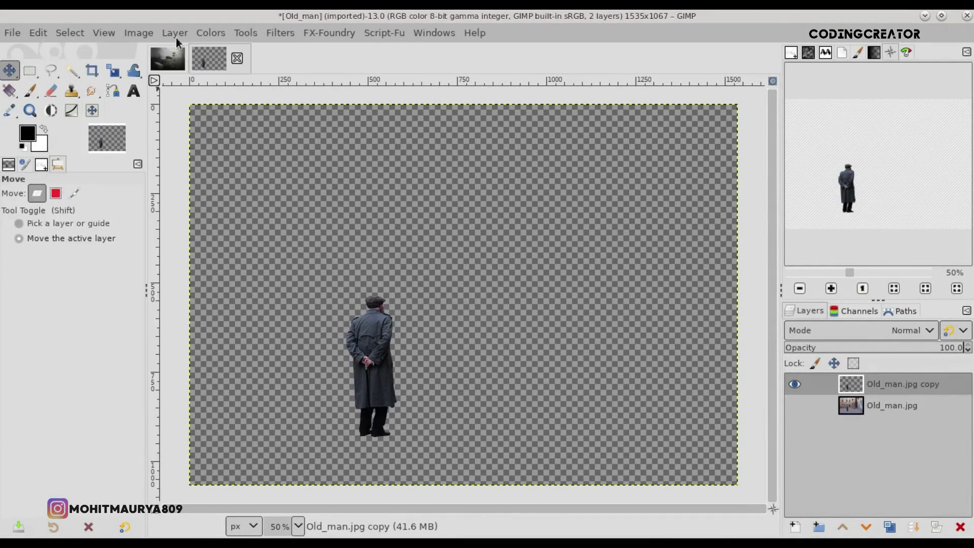
{"action": "left_click", "coordinate": [175, 33]}
{"action": "left_click", "coordinate": [219, 326]}
{"action": "left_click_drag", "start_coordinate": [825, 381], "coordinate": [464, 261]}
- Place the old man on top of the upper cube and fit the composition to the window
{"action": "scroll", "coordinate": [464, 262], "scroll_direction": "down", "scroll_amount": 1}
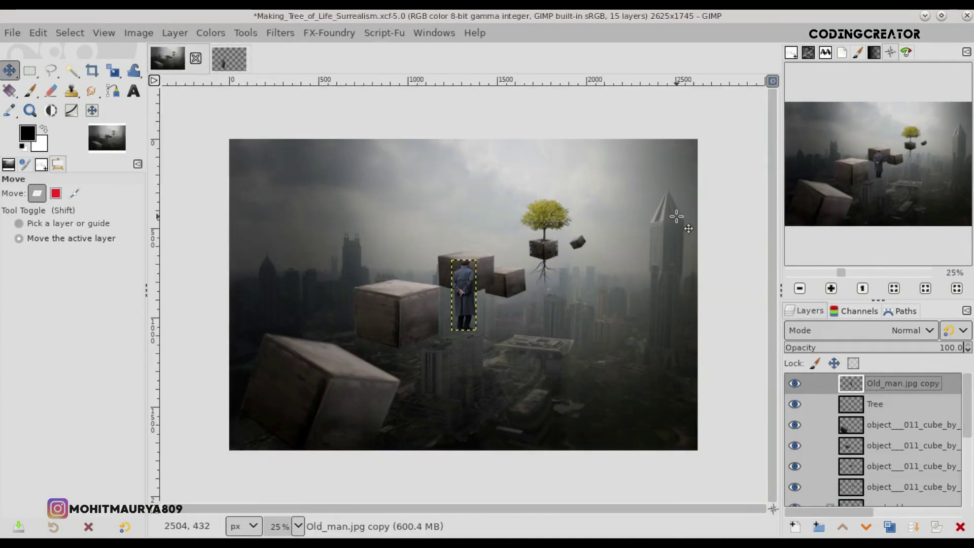
{"action": "mouse_move", "coordinate": [478, 313]}
{"action": "left_mouse_down"}
{"action": "mouse_move", "coordinate": [487, 244]}
{"action": "mouse_move", "coordinate": [475, 228]}
{"action": "left_mouse_up"}
{"action": "scroll", "coordinate": [489, 237], "scroll_direction": "up", "scroll_amount": 1}
{"action": "scroll", "coordinate": [567, 227], "scroll_direction": "down", "scroll_amount": 1}
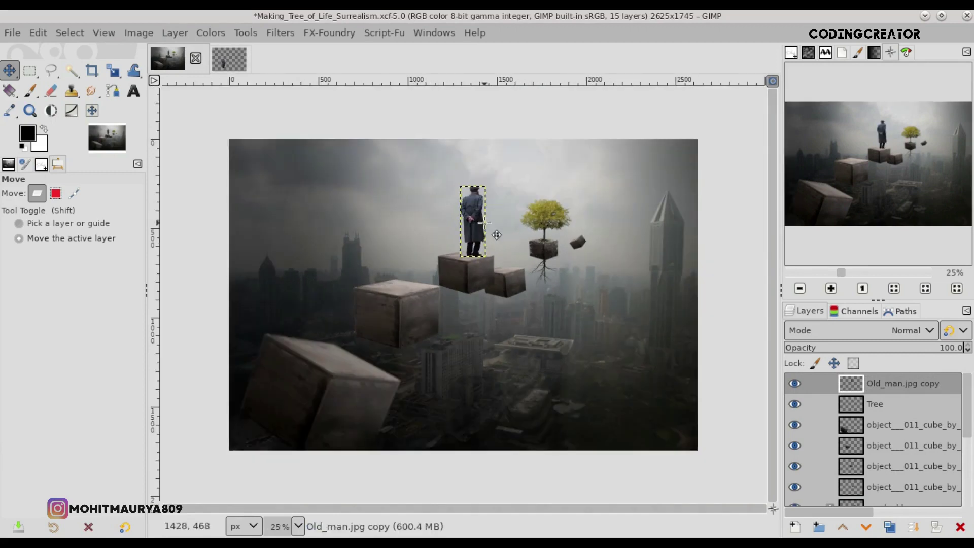
{"action": "left_click", "coordinate": [772, 81]}
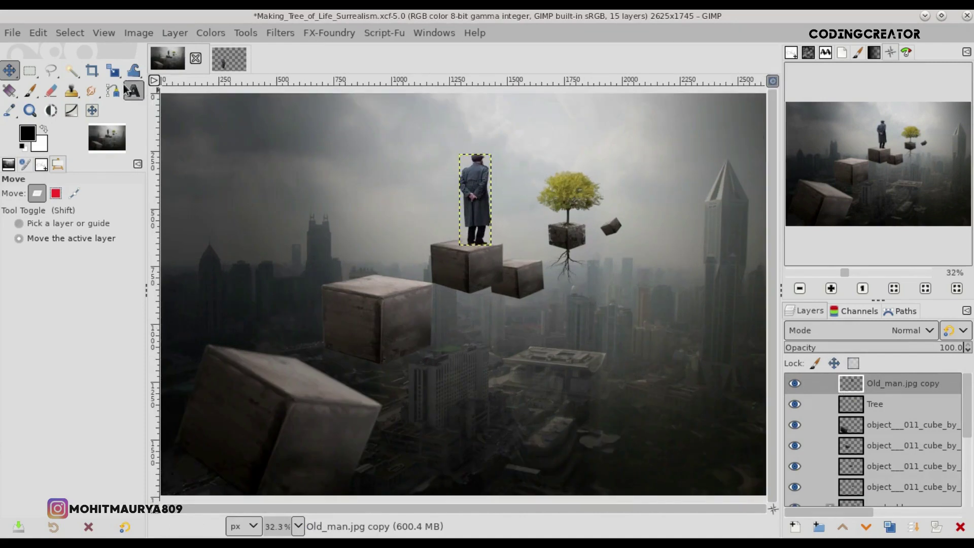
- Scale the old man down to 47×133 and lift him slightly on the cube
{"action": "left_click", "coordinate": [114, 72]}
{"action": "left_click", "coordinate": [485, 208]}
{"action": "left_click_drag", "start_coordinate": [489, 156], "coordinate": [473, 216]}
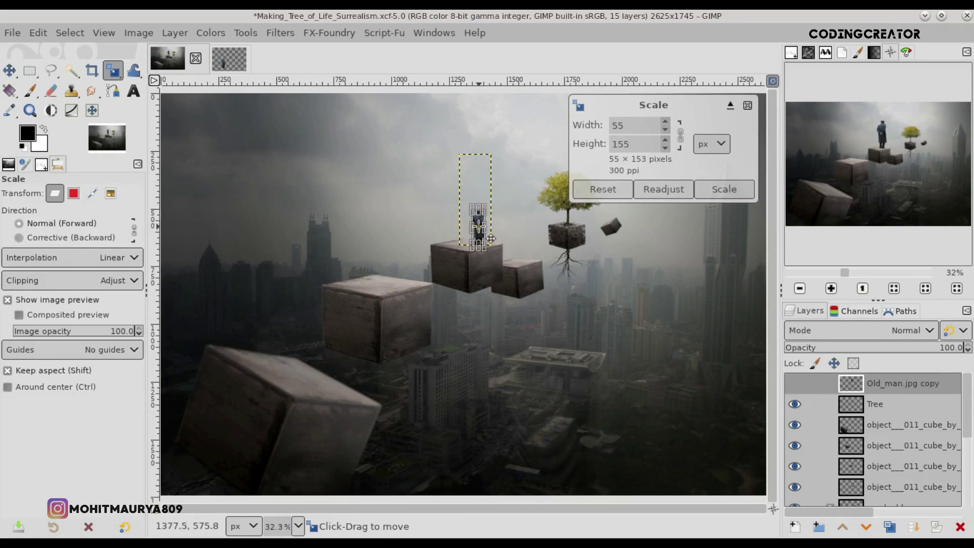
{"action": "scroll", "coordinate": [479, 239], "scroll_direction": "up", "scroll_amount": 4}
{"action": "left_click_drag", "start_coordinate": [510, 157], "coordinate": [501, 178]}
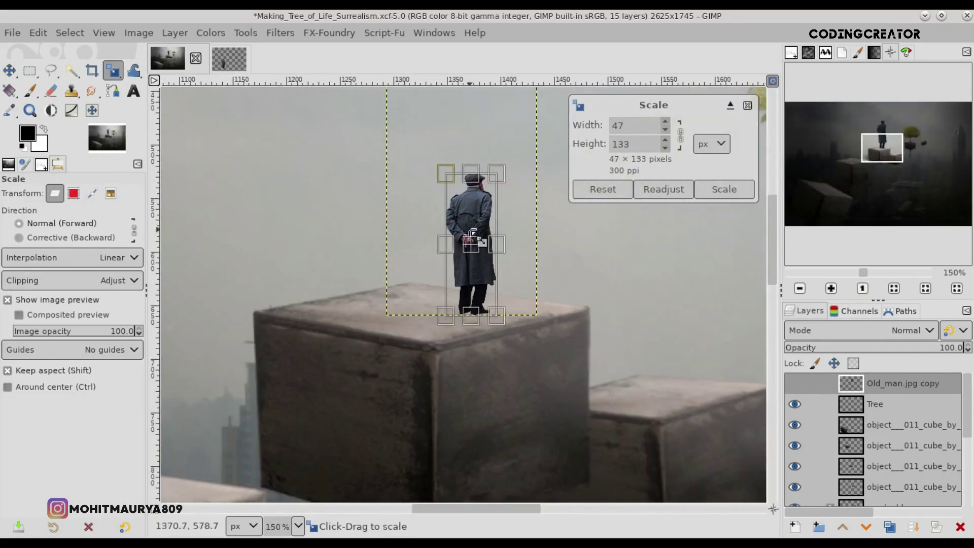
{"action": "scroll", "coordinate": [481, 254], "scroll_direction": "down", "scroll_amount": 4}
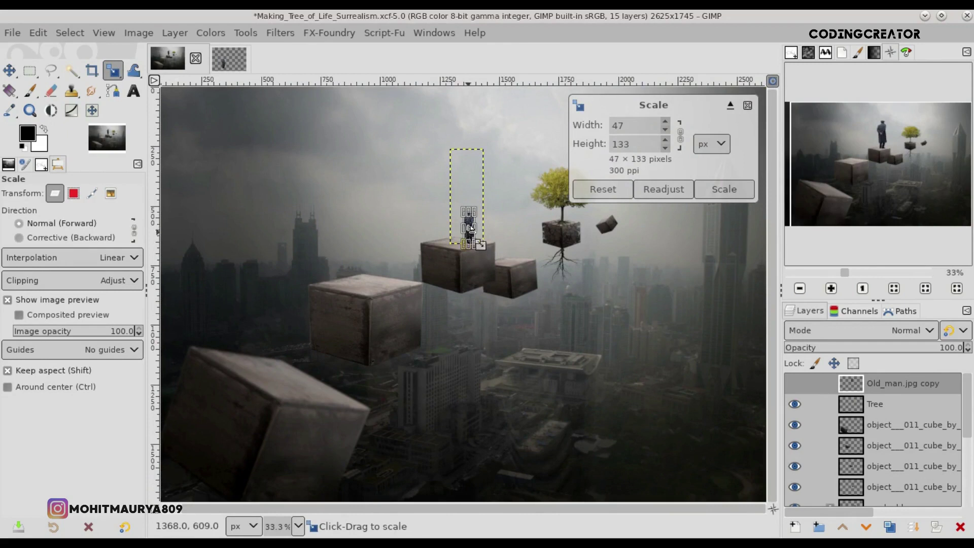
{"action": "left_click_drag", "start_coordinate": [479, 245], "coordinate": [484, 233]}
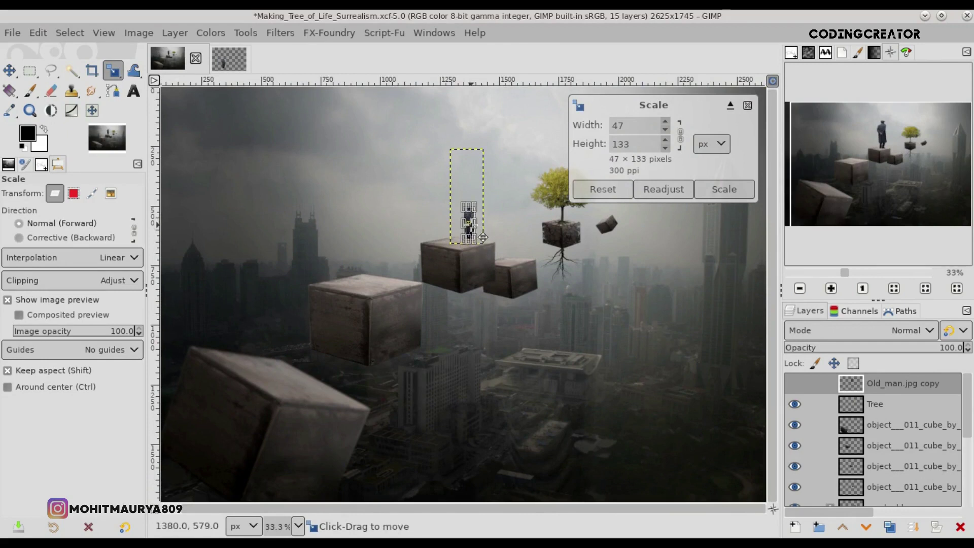
{"action": "left_click", "coordinate": [715, 188]}
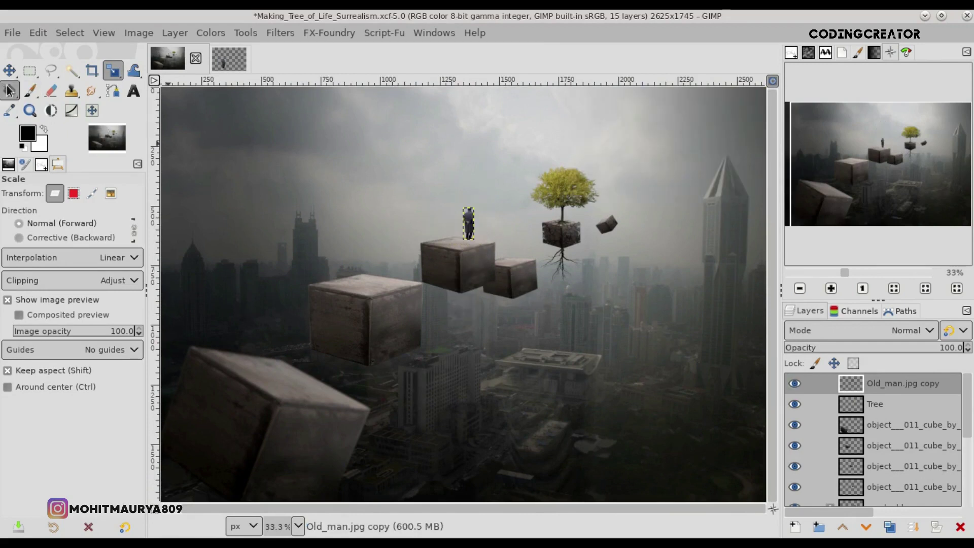
{"action": "left_click", "coordinate": [9, 70]}
- With the old man layer selected, set up a new layer above it
{"action": "left_click", "coordinate": [940, 406]}
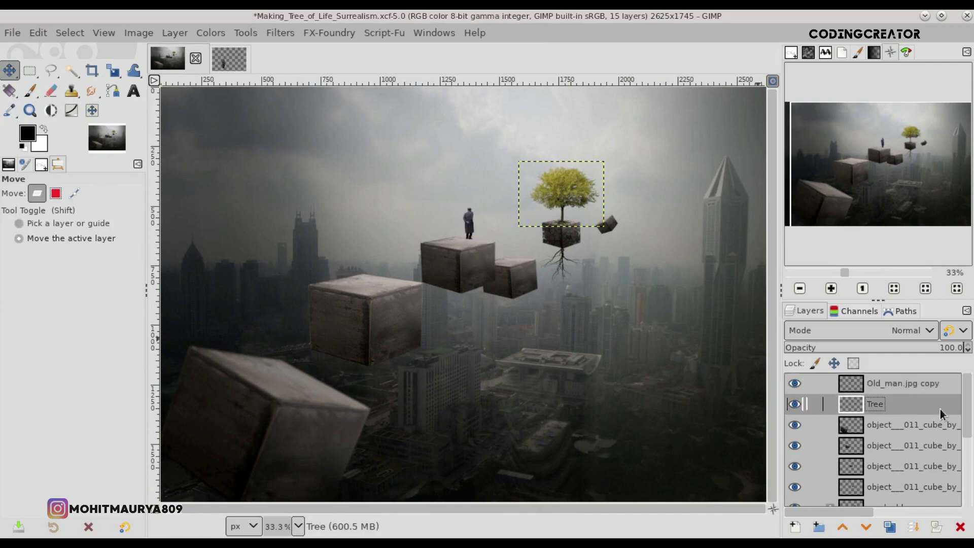
{"action": "left_click", "coordinate": [882, 385]}
{"action": "scroll", "coordinate": [464, 233], "scroll_direction": "up", "scroll_amount": 2}
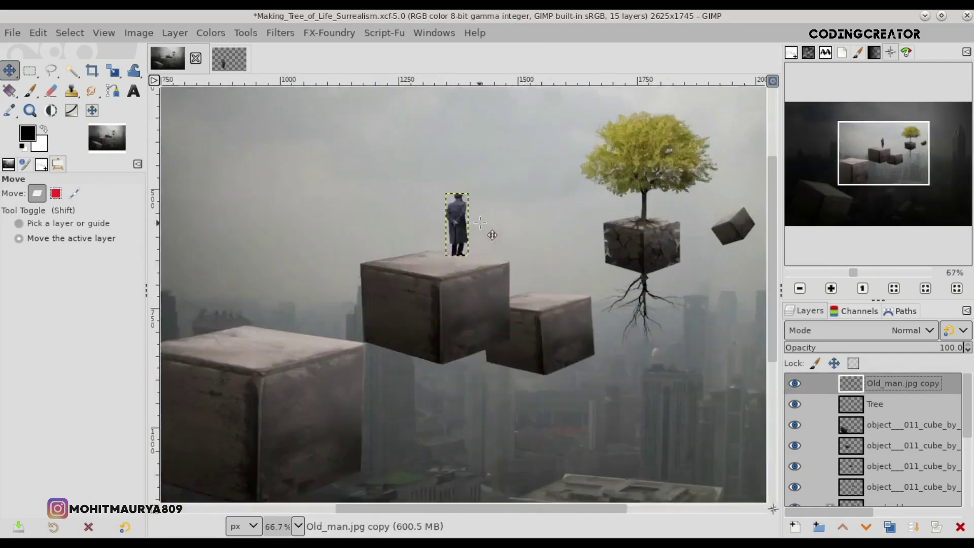
{"action": "scroll", "coordinate": [464, 234], "scroll_direction": "up", "scroll_amount": 1}
{"action": "scroll", "coordinate": [466, 235], "scroll_direction": "up", "scroll_amount": 1}
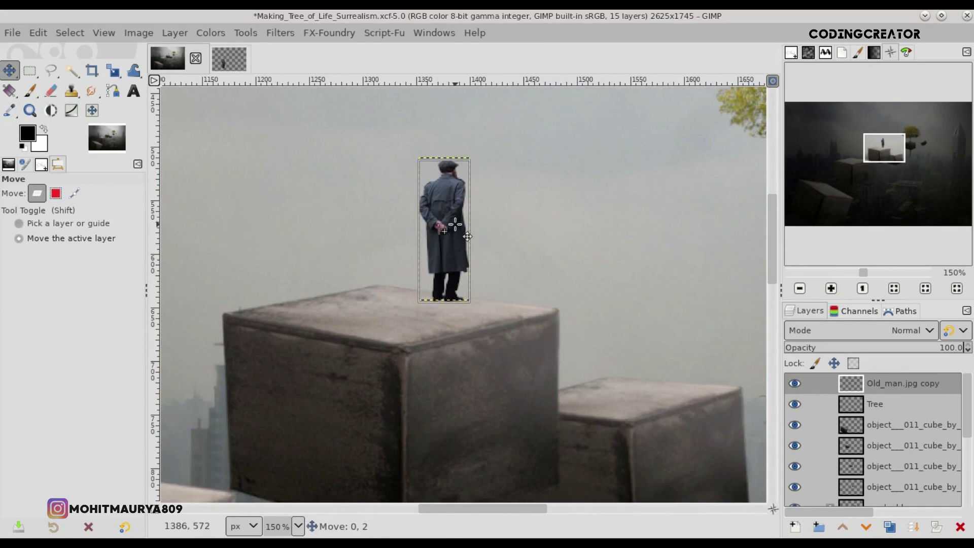
{"action": "scroll", "coordinate": [467, 236], "scroll_direction": "down", "scroll_amount": 1}
{"action": "scroll", "coordinate": [507, 254], "scroll_direction": "down", "scroll_amount": 3}
{"action": "scroll", "coordinate": [646, 302], "scroll_direction": "down", "scroll_amount": 1}
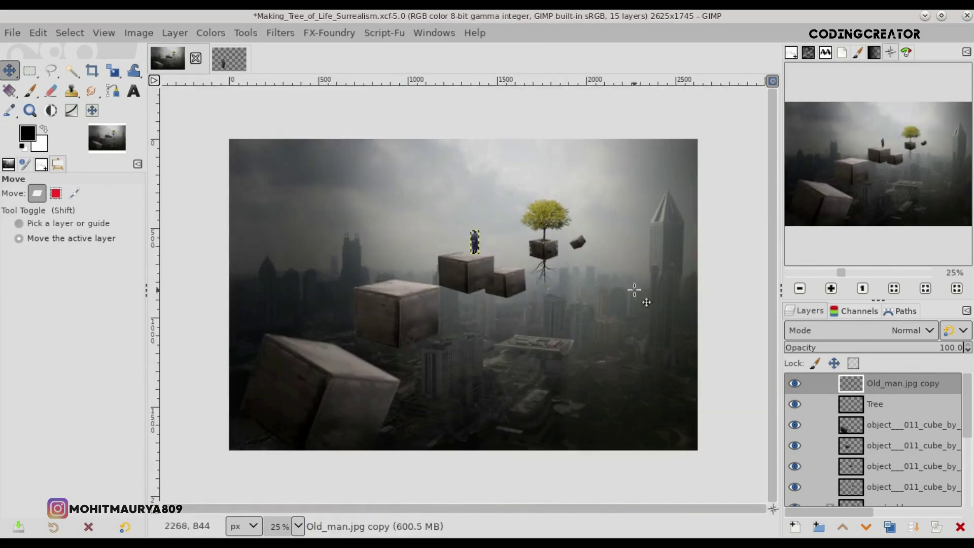
{"action": "left_click", "coordinate": [834, 405]}
{"action": "left_click", "coordinate": [838, 386]}
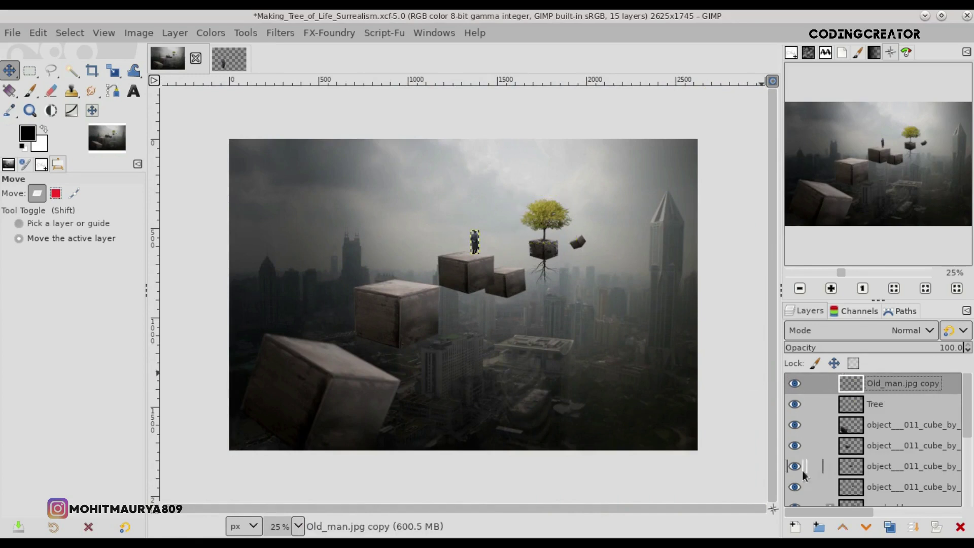
{"action": "left_click", "coordinate": [794, 528]}
{"action": "left_click", "coordinate": [745, 347]}
{"action": "left_click", "coordinate": [704, 300]}
- Confirm new layer #2 and reselect the old man layer
{"action": "left_click", "coordinate": [880, 513]}
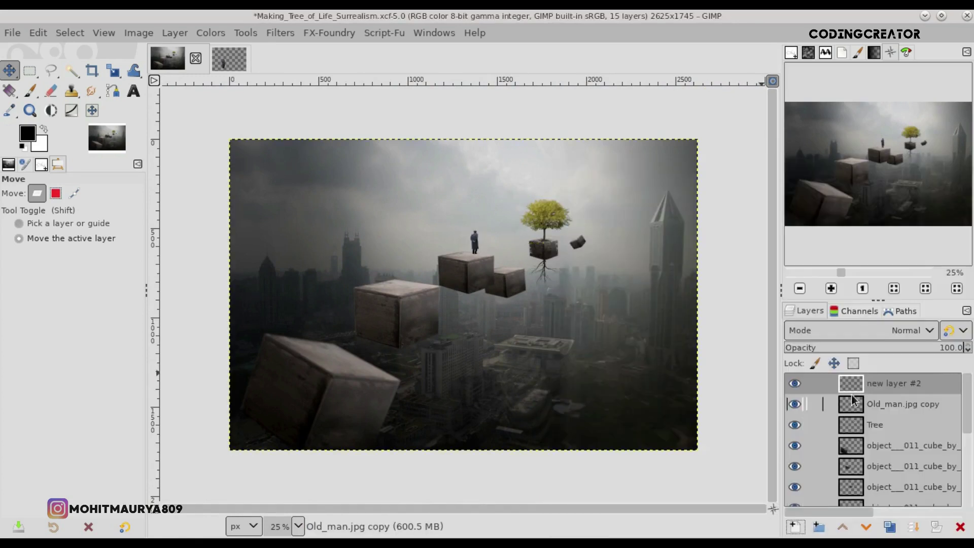
{"action": "left_click", "coordinate": [883, 404]}
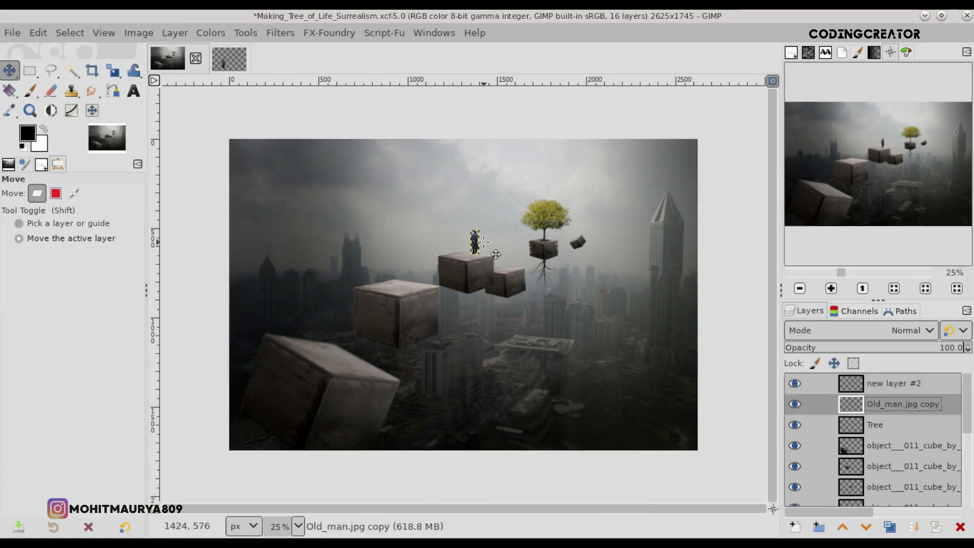
{"action": "scroll", "coordinate": [484, 242], "scroll_direction": "up", "scroll_amount": 5}
{"action": "scroll", "coordinate": [376, 372], "scroll_direction": "up", "scroll_amount": 3}
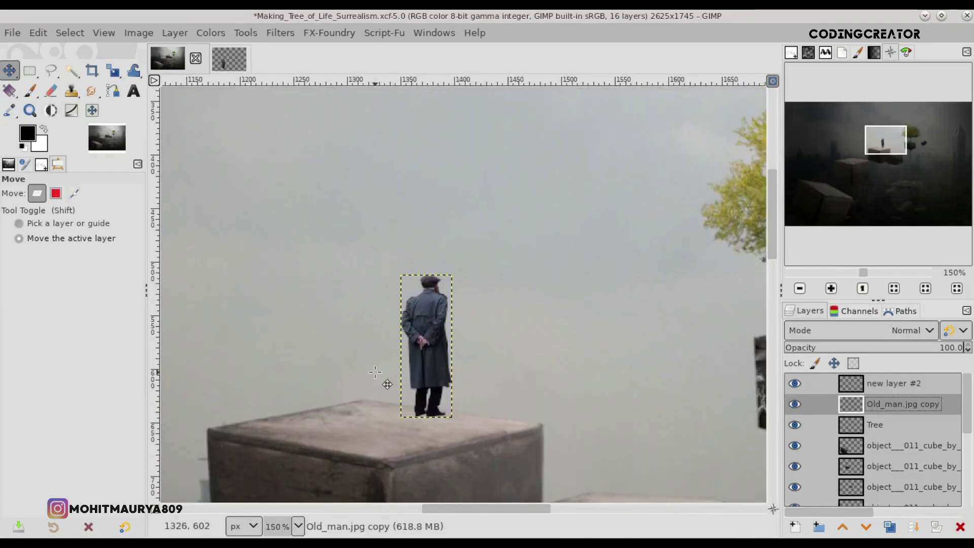
- Enlarge the old man slightly to 51×140
{"action": "key", "text": "shift+s"}
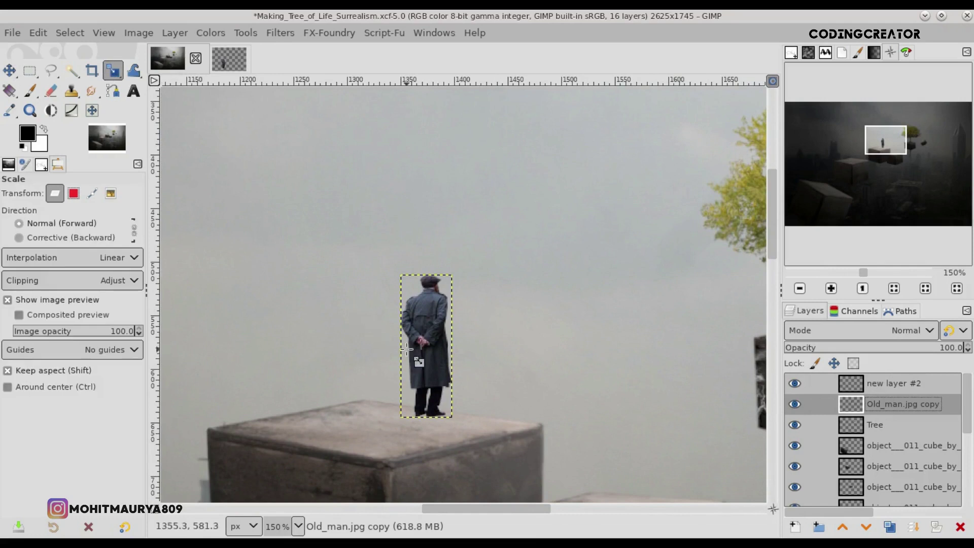
{"action": "left_click", "coordinate": [407, 349]}
{"action": "left_click_drag", "start_coordinate": [449, 275], "coordinate": [457, 266]}
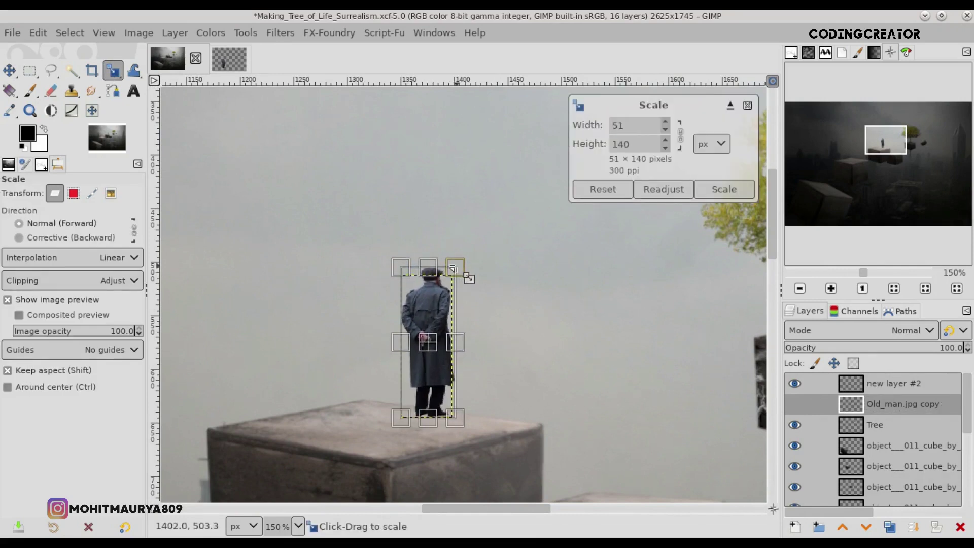
{"action": "key", "text": "Return"}
{"action": "key", "text": "End"}
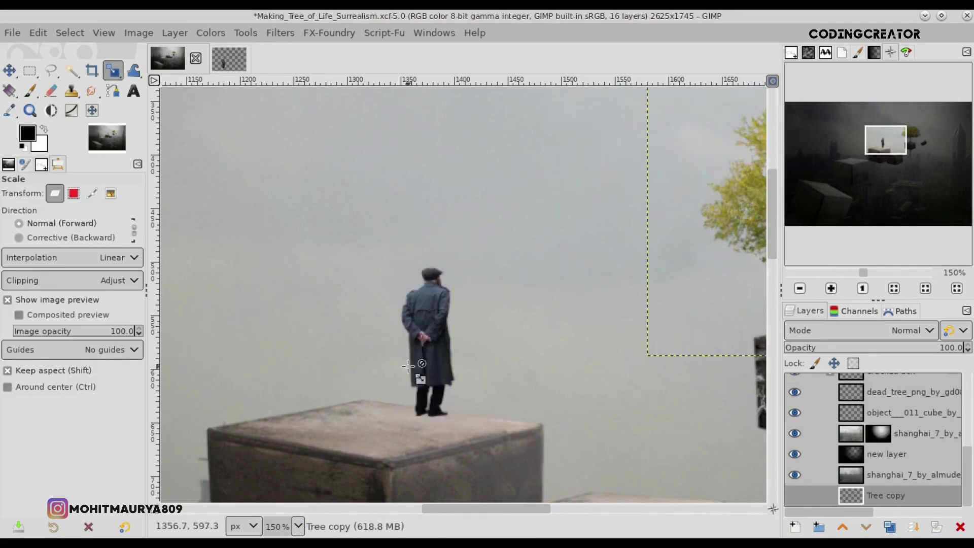
{"action": "scroll", "coordinate": [851, 393], "scroll_direction": "up", "scroll_amount": 10}
{"action": "left_click", "coordinate": [851, 391]}
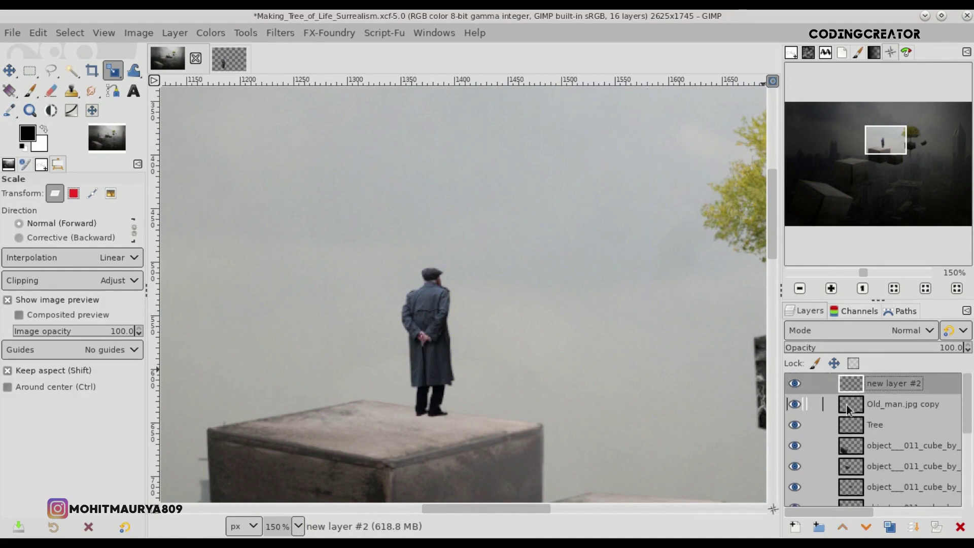
{"action": "scroll", "coordinate": [490, 374], "scroll_direction": "down", "scroll_amount": 2, "text": "ctrl"}
{"action": "scroll", "coordinate": [448, 348], "scroll_direction": "down", "scroll_amount": 2, "text": "ctrl"}
{"action": "scroll", "coordinate": [448, 348], "scroll_direction": "down", "scroll_amount": 1, "text": "ctrl"}
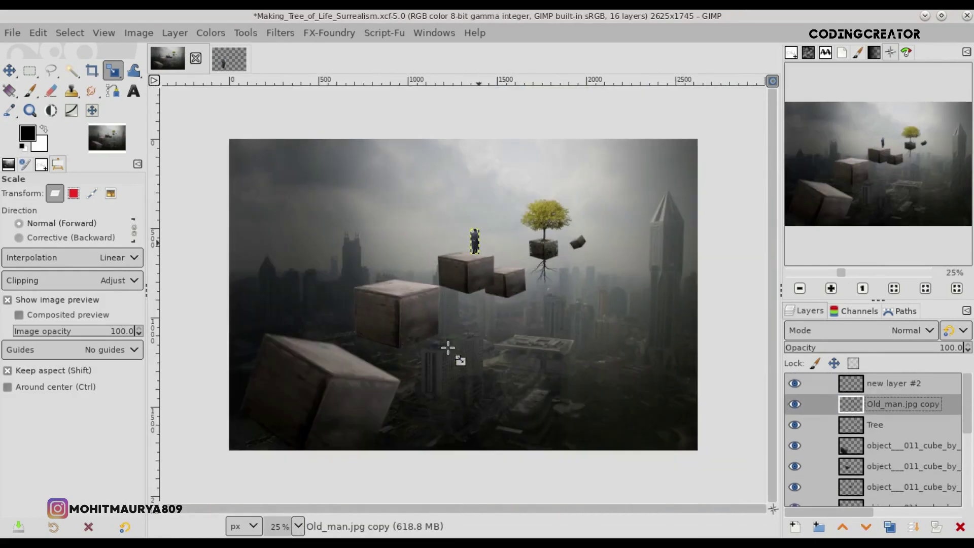
- Save the image and move the old man slightly left on the cube, nudging 2 px
{"action": "key", "text": "m"}
{"action": "left_click", "coordinate": [846, 386]}
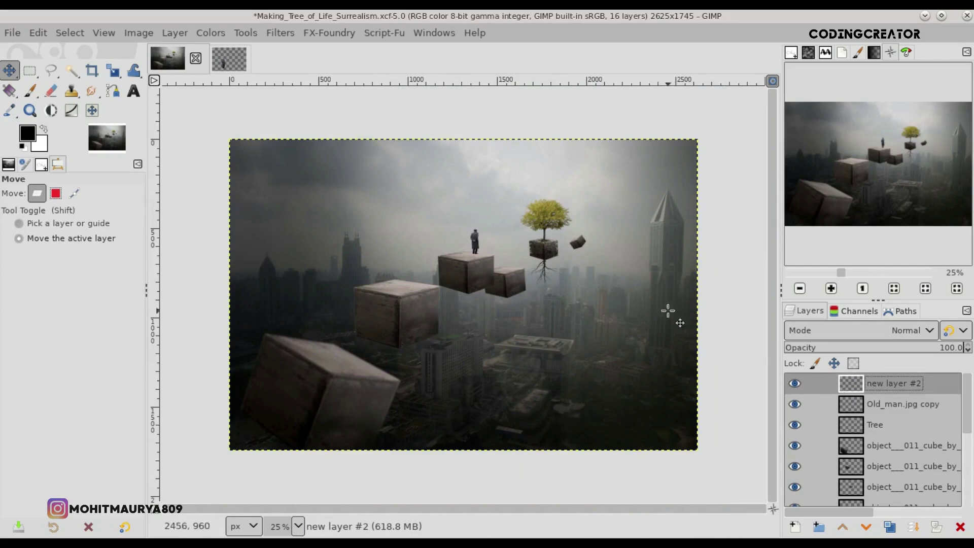
{"action": "key", "text": "ctrl+s"}
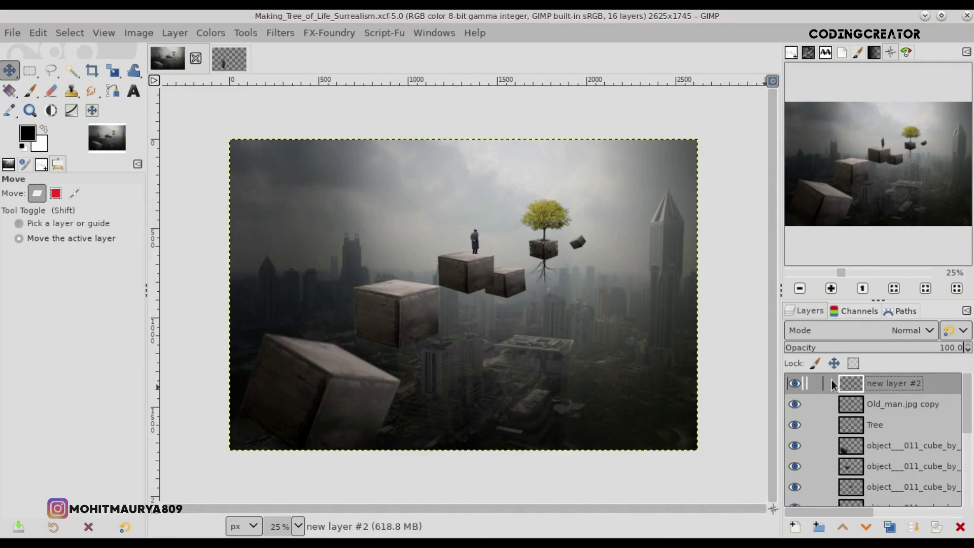
{"action": "left_click", "coordinate": [853, 407]}
{"action": "scroll", "coordinate": [502, 267], "scroll_direction": "up", "scroll_amount": 2}
{"action": "scroll", "coordinate": [503, 268], "scroll_direction": "up", "scroll_amount": 3}
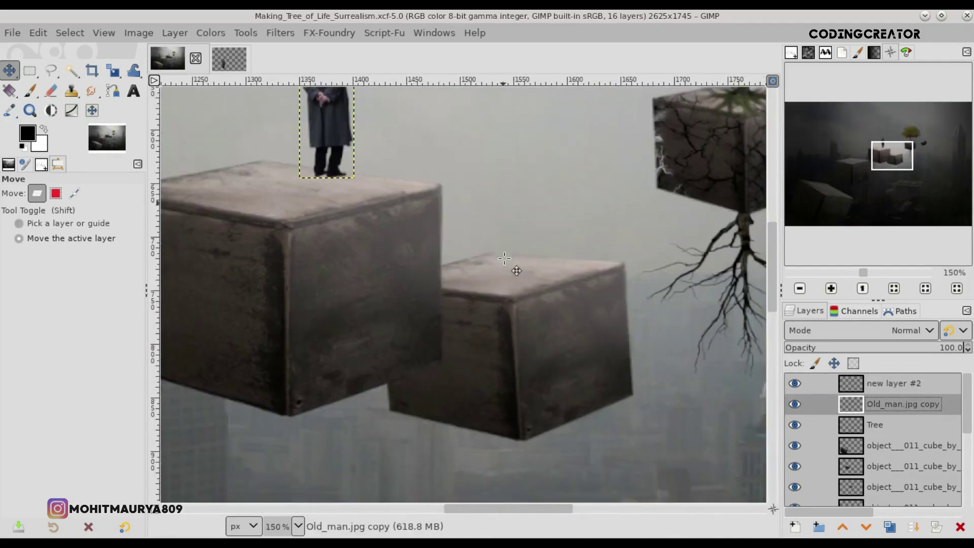
{"action": "scroll", "coordinate": [736, 276], "scroll_direction": "up", "scroll_amount": 5}
{"action": "left_click_drag", "start_coordinate": [551, 506], "coordinate": [517, 508]}
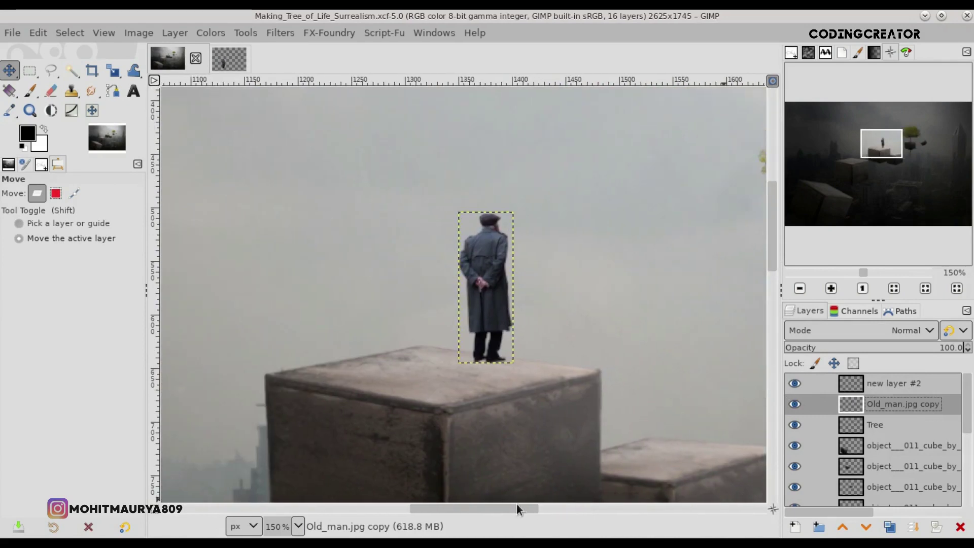
{"action": "left_click_drag", "start_coordinate": [511, 325], "coordinate": [506, 326]}
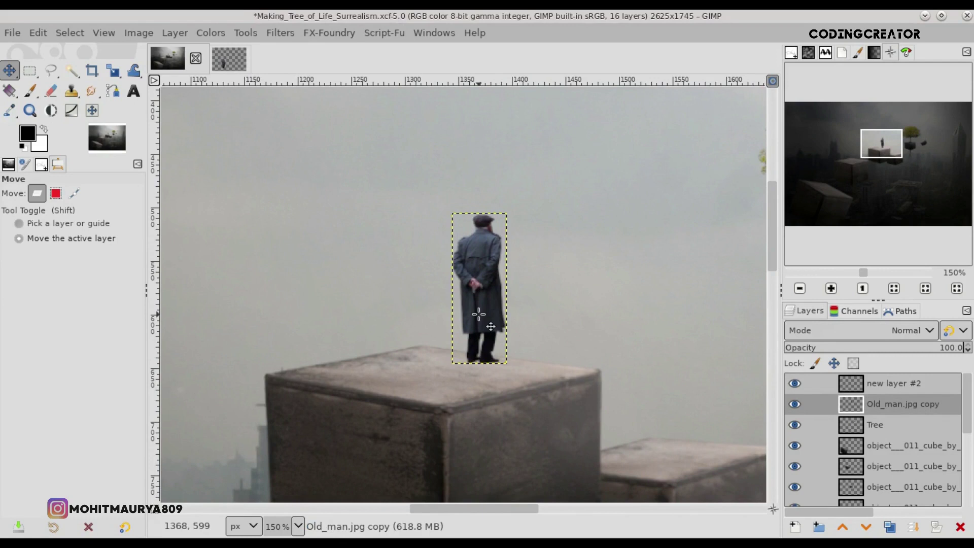
{"action": "key", "text": "Left"}
- Nudge the old man 2 px right and duplicate his layer
{"action": "key", "text": "Right"}
{"action": "left_click", "coordinate": [890, 526]}
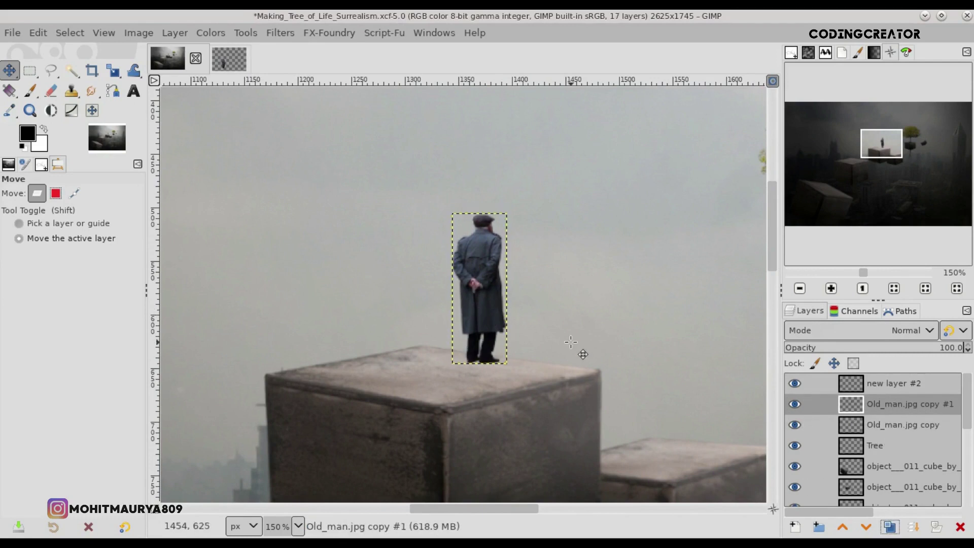
{"action": "scroll", "coordinate": [479, 303], "scroll_direction": "down", "scroll_amount": 2}
{"action": "scroll", "coordinate": [478, 303], "scroll_direction": "down", "scroll_amount": 2}
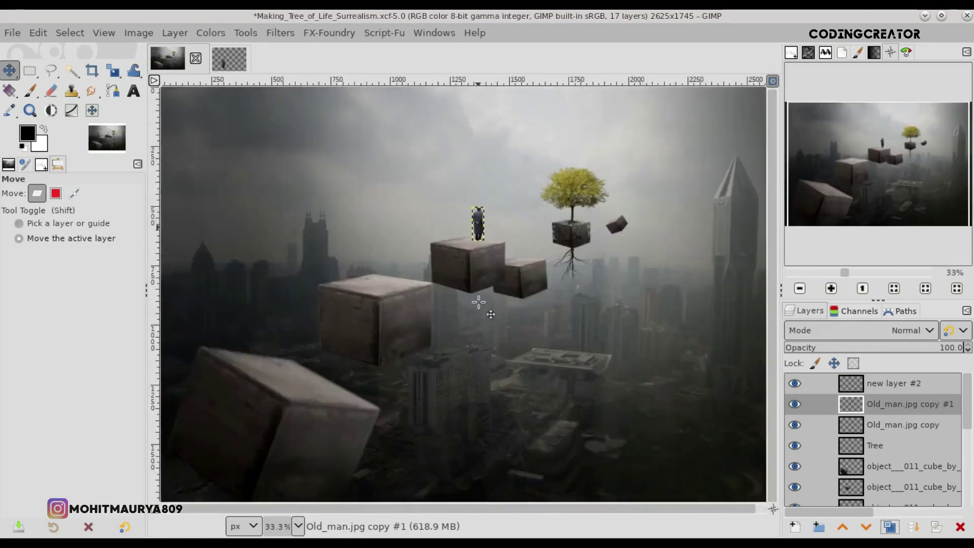
{"action": "scroll", "coordinate": [478, 302], "scroll_direction": "down", "scroll_amount": 1}
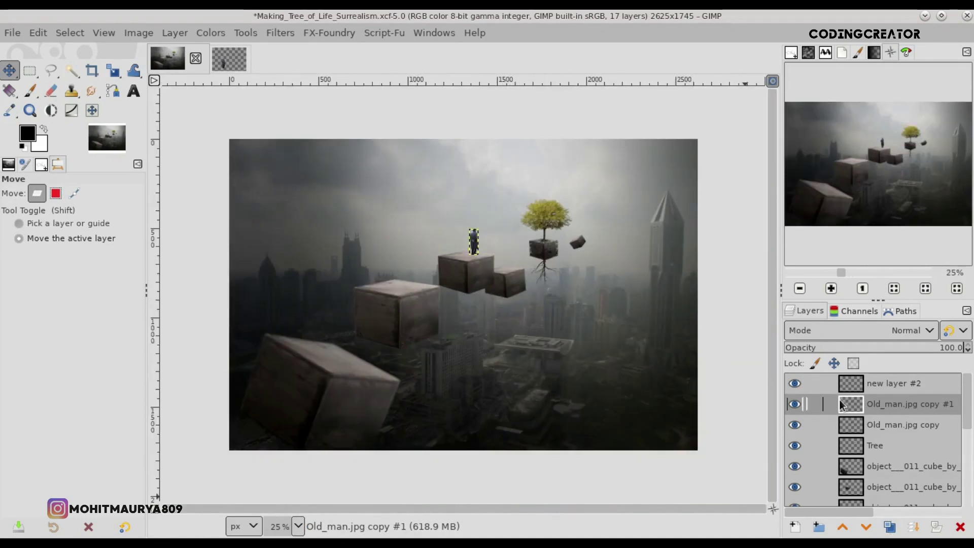
{"action": "scroll", "coordinate": [486, 274], "scroll_direction": "up", "scroll_amount": 4}
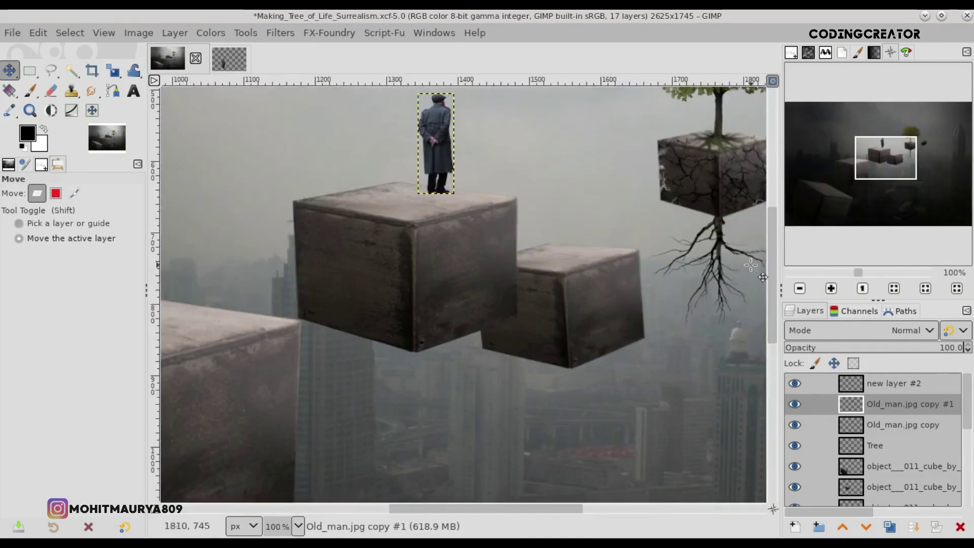
{"action": "scroll", "coordinate": [750, 264], "scroll_direction": "up", "scroll_amount": 2}
{"action": "scroll", "coordinate": [750, 264], "scroll_direction": "up", "scroll_amount": 1}
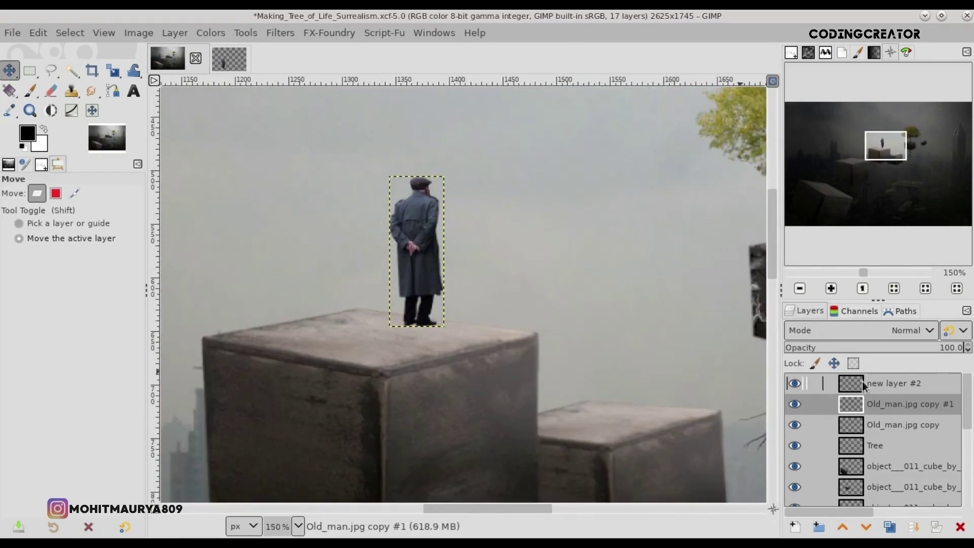
- Toggle the duplicate's visibility, merge it down, then duplicate the old man layer again as Old_man.jpg copy #1
{"action": "left_click", "coordinate": [795, 405]}
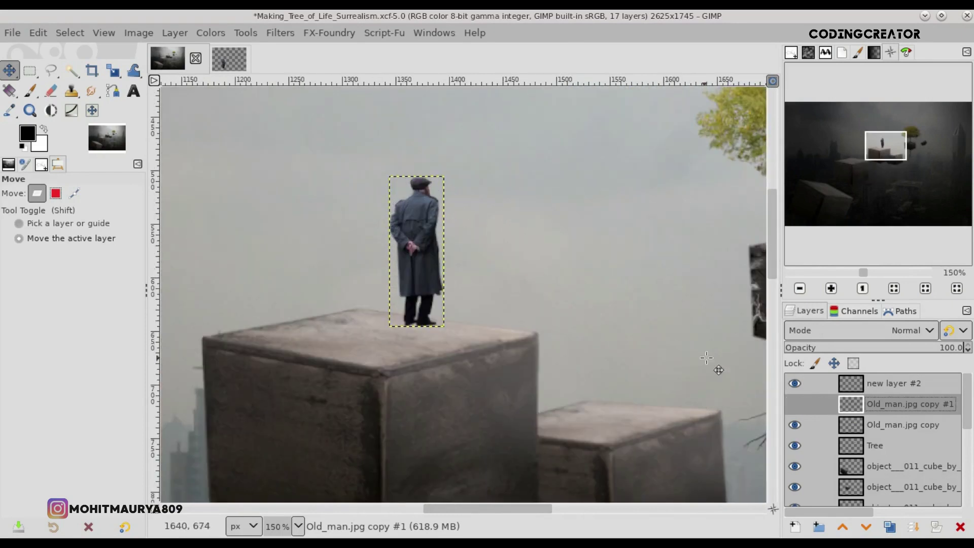
{"action": "left_click", "coordinate": [792, 405]}
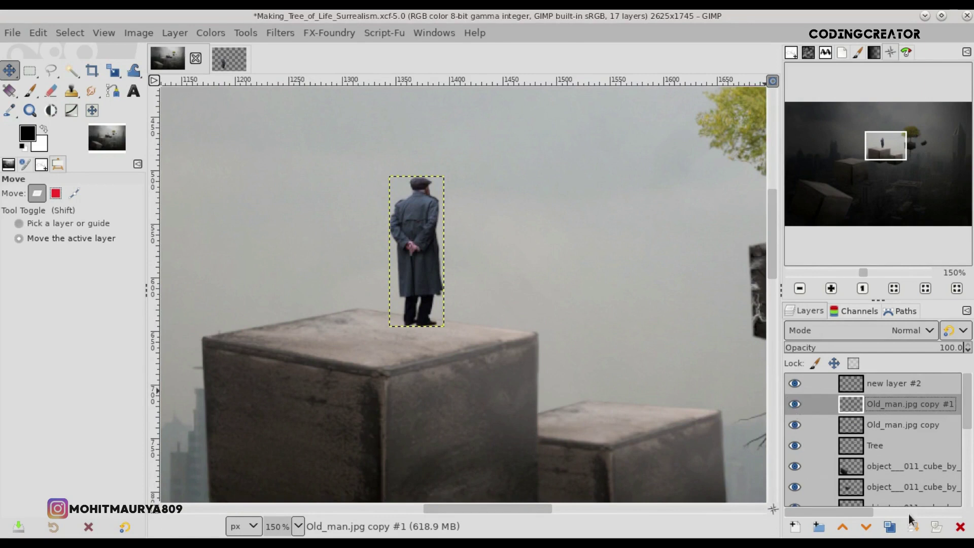
{"action": "left_click", "coordinate": [912, 529]}
{"action": "left_click", "coordinate": [795, 383]}
{"action": "scroll", "coordinate": [968, 423], "scroll_direction": "up", "scroll_amount": 1}
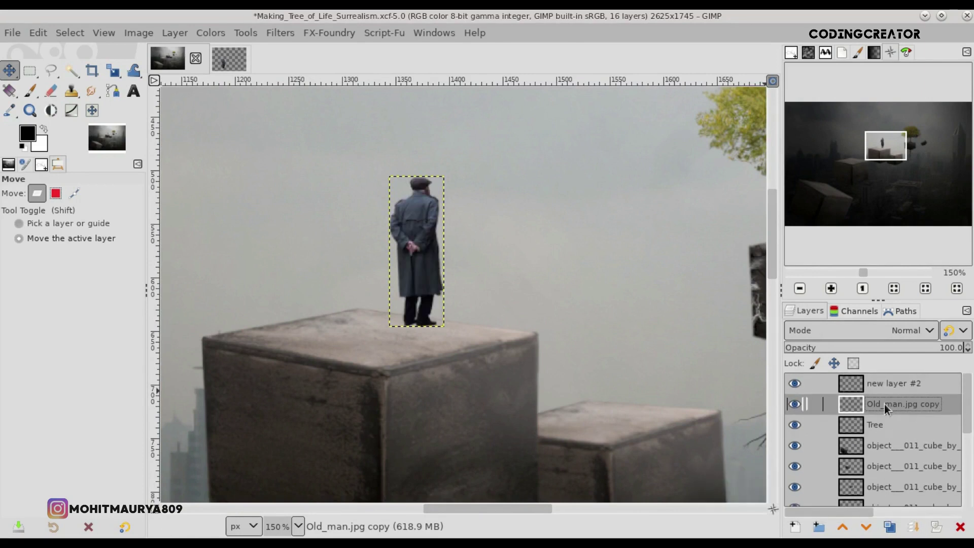
{"action": "left_click", "coordinate": [891, 527]}
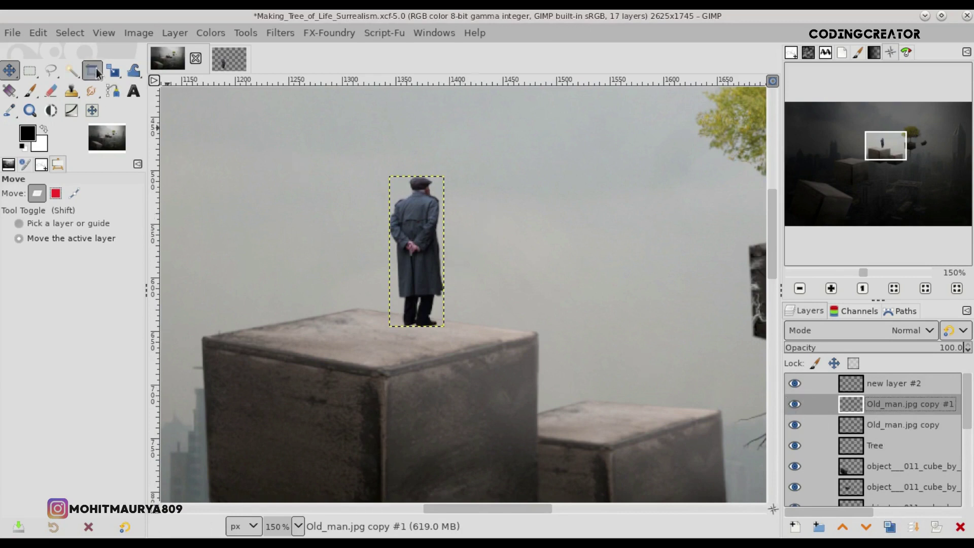
- Switch to perspective transform and flatten the duplicate man down onto the cube top
{"action": "left_click_drag", "start_coordinate": [112, 70], "coordinate": [194, 66]}
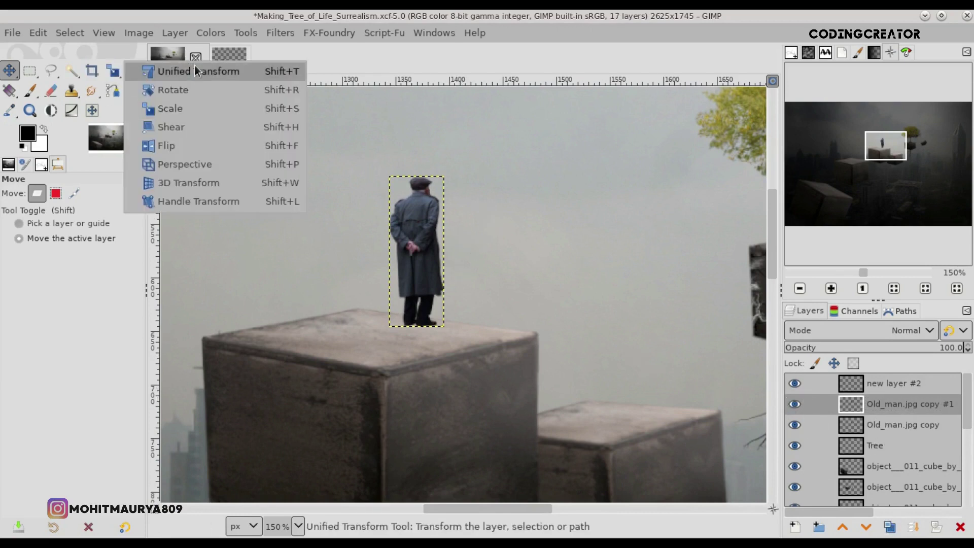
{"action": "left_click", "coordinate": [405, 228]}
{"action": "mouse_move", "coordinate": [429, 190]}
{"action": "left_mouse_down"}
{"action": "mouse_move", "coordinate": [366, 199]}
{"action": "mouse_move", "coordinate": [380, 185]}
{"action": "mouse_move", "coordinate": [238, 345]}
{"action": "left_mouse_up"}
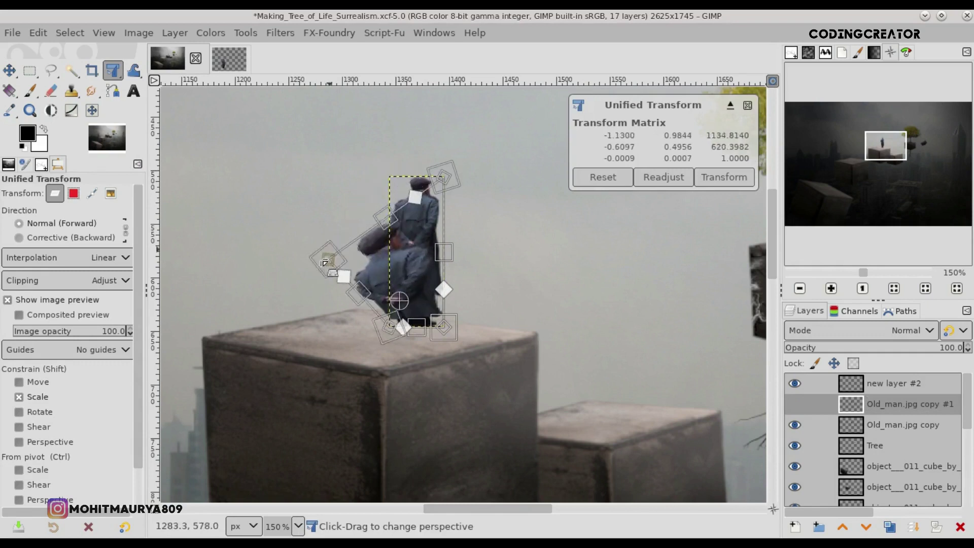
{"action": "mouse_move", "coordinate": [447, 179]}
{"action": "left_mouse_down"}
{"action": "mouse_move", "coordinate": [297, 352]}
{"action": "mouse_move", "coordinate": [316, 386]}
{"action": "left_mouse_up"}
{"action": "left_click_drag", "start_coordinate": [238, 347], "coordinate": [238, 379]}
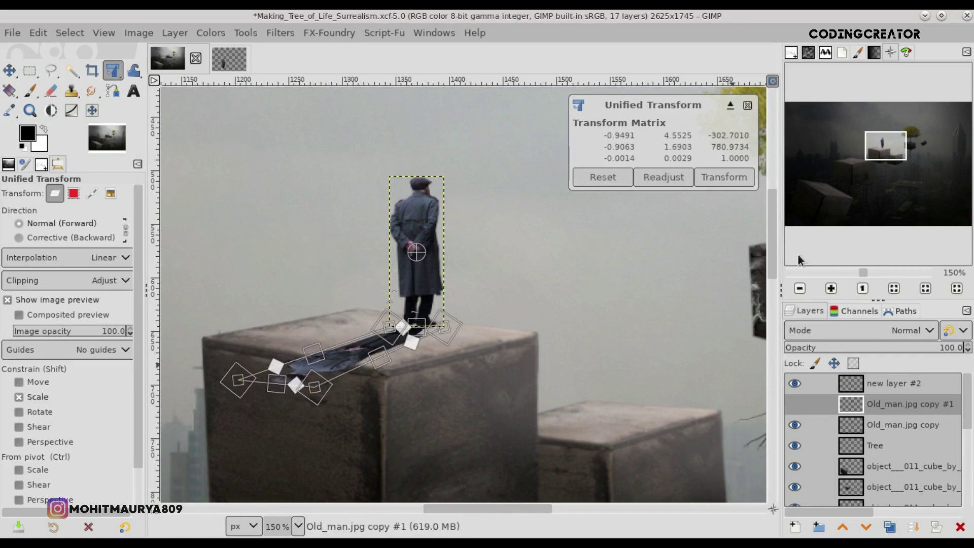
{"action": "scroll", "coordinate": [634, 324], "scroll_direction": "up", "scroll_amount": 2}
{"action": "left_click_drag", "start_coordinate": [444, 371], "coordinate": [459, 371]}
{"action": "scroll", "coordinate": [452, 369], "scroll_direction": "up", "scroll_amount": 1}
{"action": "scroll", "coordinate": [452, 369], "scroll_direction": "up", "scroll_amount": 1}
{"action": "scroll", "coordinate": [459, 371], "scroll_direction": "down", "scroll_amount": 1}
{"action": "scroll", "coordinate": [459, 371], "scroll_direction": "down", "scroll_amount": 2}
- Extend the shadow's far end left and refine its edges and left corner while zoomed in
{"action": "left_click_drag", "start_coordinate": [360, 417], "coordinate": [298, 403]}
{"action": "mouse_move", "coordinate": [372, 406]}
{"action": "left_mouse_down"}
{"action": "mouse_move", "coordinate": [360, 418]}
{"action": "mouse_move", "coordinate": [370, 394]}
{"action": "mouse_move", "coordinate": [370, 414]}
{"action": "mouse_move", "coordinate": [366, 395]}
{"action": "mouse_move", "coordinate": [314, 390]}
{"action": "mouse_move", "coordinate": [373, 411]}
{"action": "mouse_move", "coordinate": [308, 388]}
{"action": "mouse_move", "coordinate": [373, 401]}
{"action": "left_mouse_up"}
{"action": "key", "text": "2"}
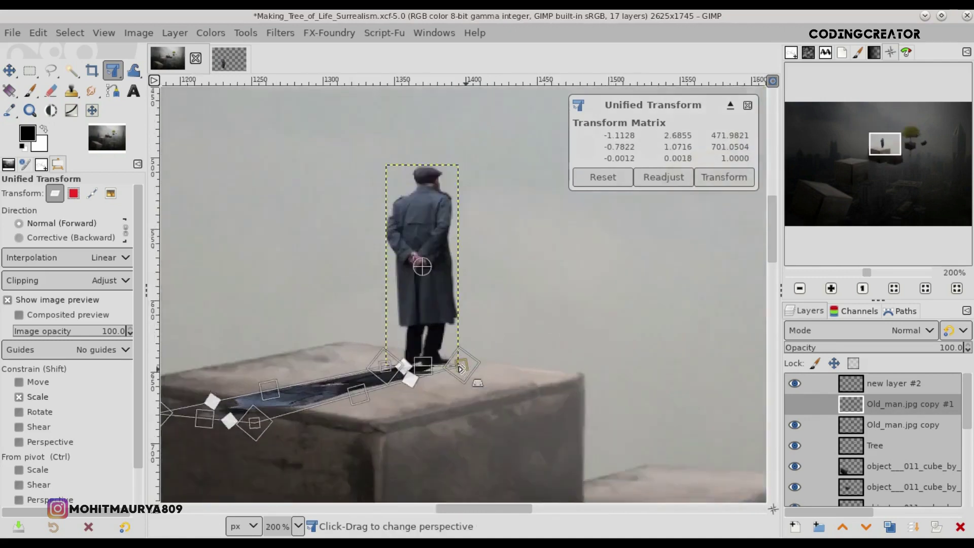
{"action": "key", "text": "3"}
{"action": "left_click_drag", "start_coordinate": [479, 380], "coordinate": [483, 383]}
{"action": "mouse_move", "coordinate": [486, 508]}
{"action": "left_mouse_down"}
{"action": "mouse_move", "coordinate": [421, 527]}
{"action": "mouse_move", "coordinate": [452, 507]}
{"action": "mouse_move", "coordinate": [483, 508]}
{"action": "mouse_move", "coordinate": [474, 509]}
{"action": "left_mouse_up"}
{"action": "left_click_drag", "start_coordinate": [202, 455], "coordinate": [210, 447]}
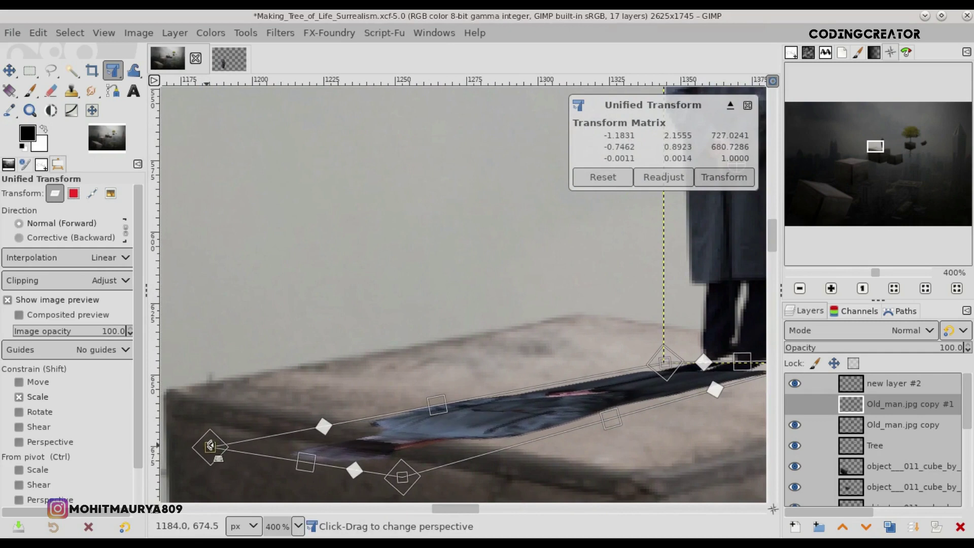
- Stretch the shadow's far end further left and down, widen it, and commit the transform
{"action": "key", "text": "1"}
{"action": "scroll", "coordinate": [769, 267], "scroll_direction": "down", "scroll_amount": 1}
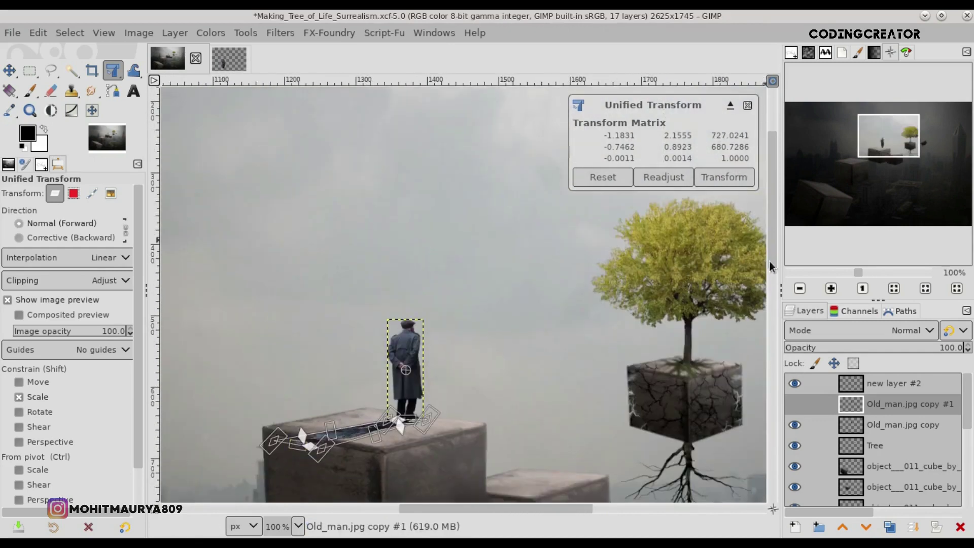
{"action": "scroll", "coordinate": [769, 267], "scroll_direction": "down", "scroll_amount": 5}
{"action": "mouse_move", "coordinate": [325, 254]}
{"action": "left_mouse_down"}
{"action": "mouse_move", "coordinate": [337, 267]}
{"action": "mouse_move", "coordinate": [243, 239]}
{"action": "left_mouse_up"}
{"action": "scroll", "coordinate": [324, 261], "scroll_direction": "up", "scroll_amount": 1, "text": "ctrl"}
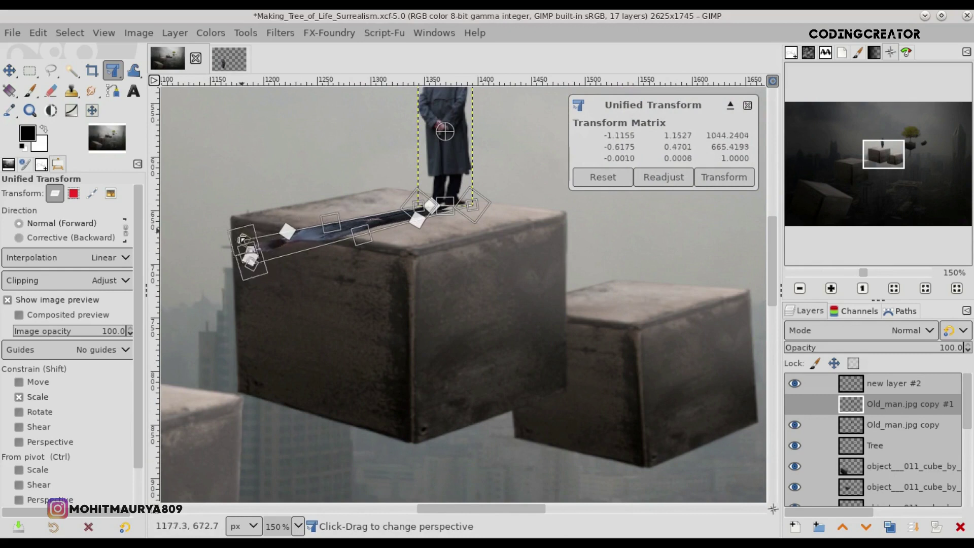
{"action": "left_click_drag", "start_coordinate": [242, 239], "coordinate": [177, 263]}
{"action": "left_click_drag", "start_coordinate": [247, 263], "coordinate": [243, 271]}
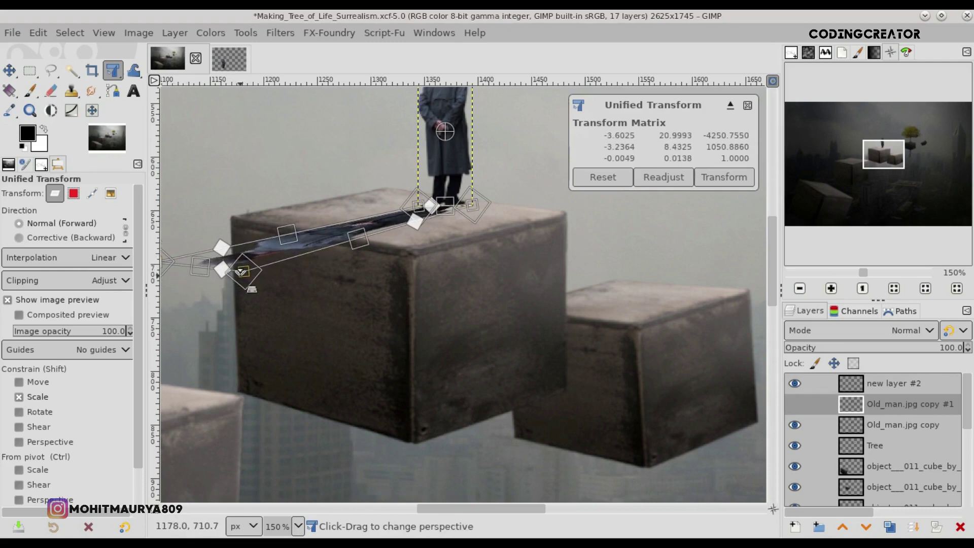
{"action": "scroll", "coordinate": [462, 506], "scroll_direction": "left", "scroll_amount": 3}
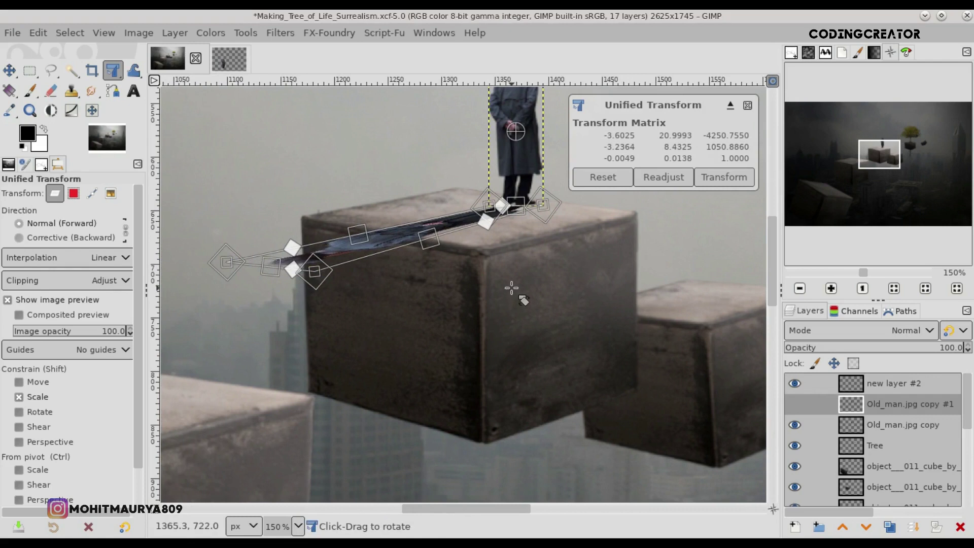
{"action": "key", "text": "Return"}
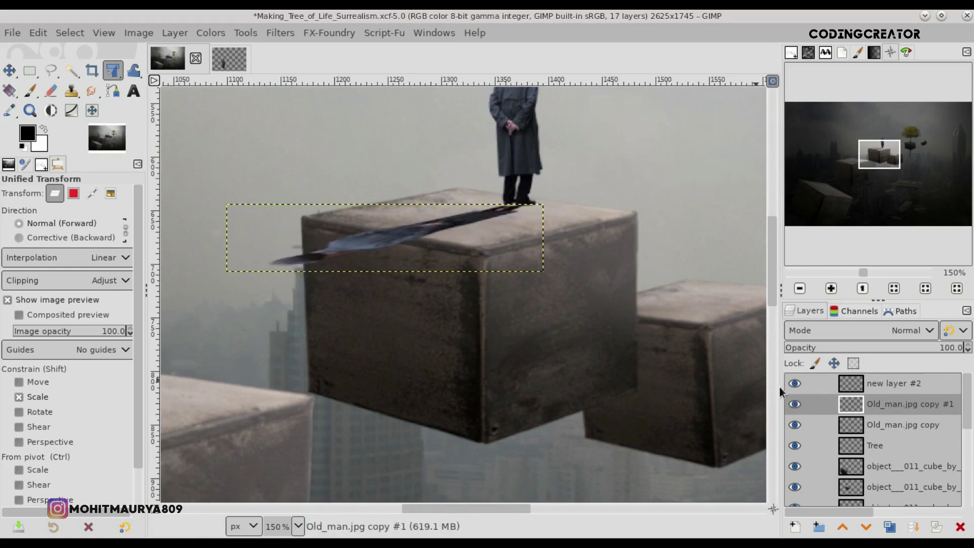
- Select the shadow layer Old_man.jpg copy #1 and nudge it right and up with the Move tool
{"action": "left_click", "coordinate": [866, 423]}
{"action": "left_click", "coordinate": [904, 445]}
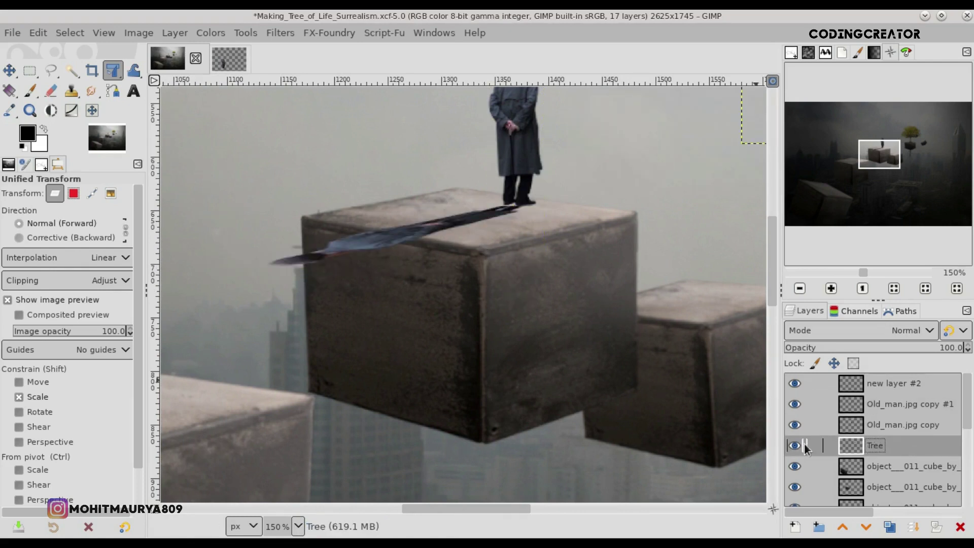
{"action": "left_click", "coordinate": [859, 404]}
{"action": "left_click", "coordinate": [848, 389]}
{"action": "left_click", "coordinate": [863, 404]}
{"action": "scroll", "coordinate": [471, 205], "scroll_direction": "up", "scroll_amount": 2}
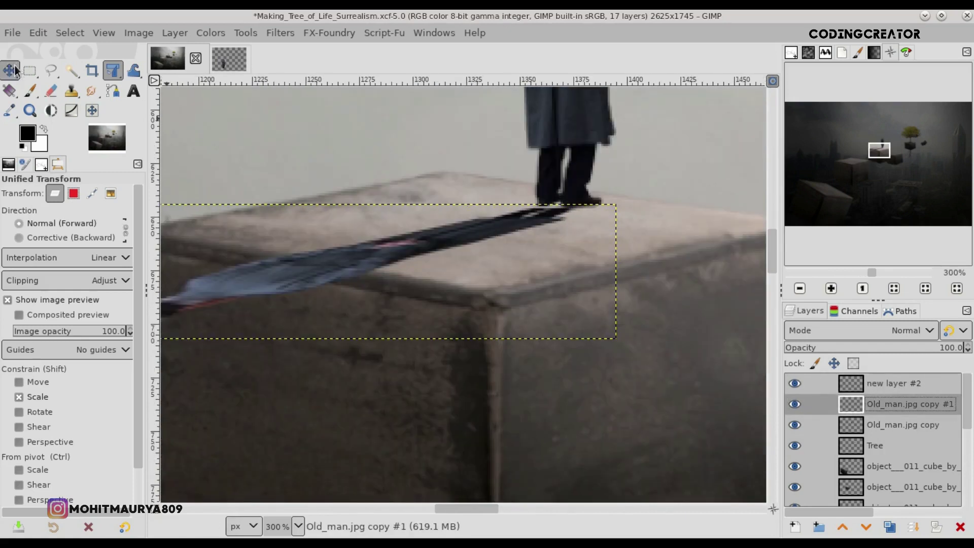
{"action": "key", "text": "m"}
{"action": "key", "text": "Right"}
{"action": "key", "text": "Right"}
{"action": "key", "text": "Right"}
{"action": "key", "text": "Right"}
{"action": "key", "text": "Up"}
{"action": "key", "text": "Up"}
{"action": "scroll", "coordinate": [478, 305], "scroll_direction": "down", "scroll_amount": 2}
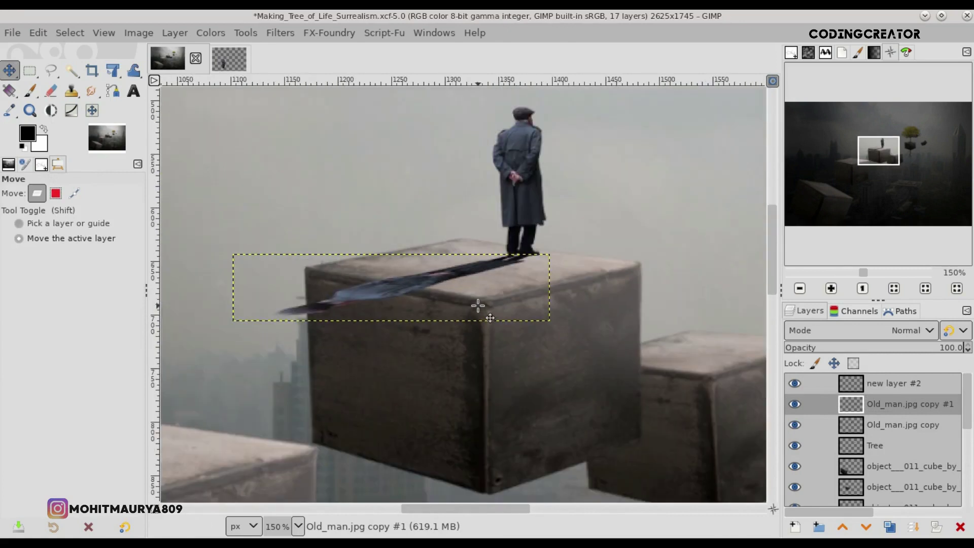
- Move the shadow layer below Old_man.jpg copy and start Brightness-Contrast on it
{"action": "left_click_drag", "start_coordinate": [881, 404], "coordinate": [877, 426]}
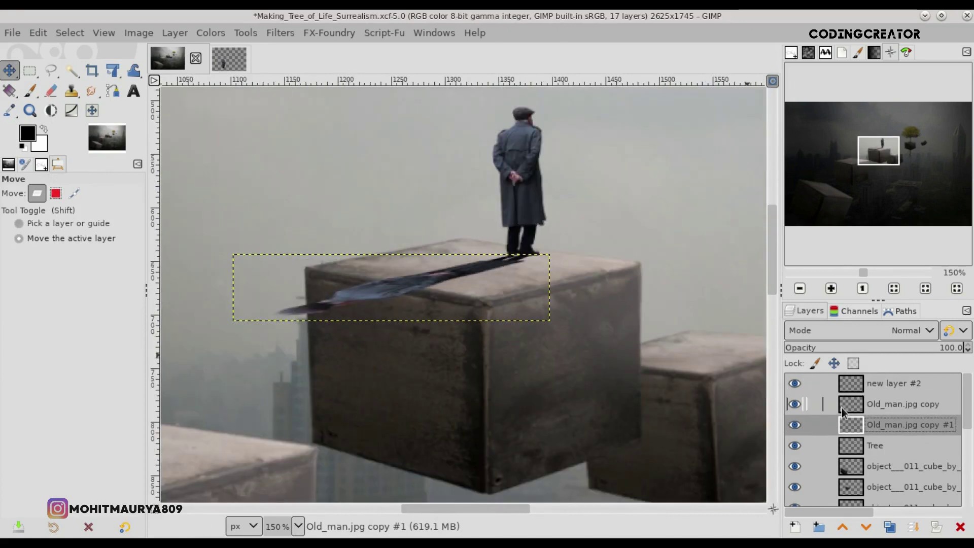
{"action": "key", "text": "minus"}
{"action": "key", "text": "minus"}
{"action": "key", "text": "minus"}
{"action": "key", "text": "minus"}
{"action": "key", "text": "minus"}
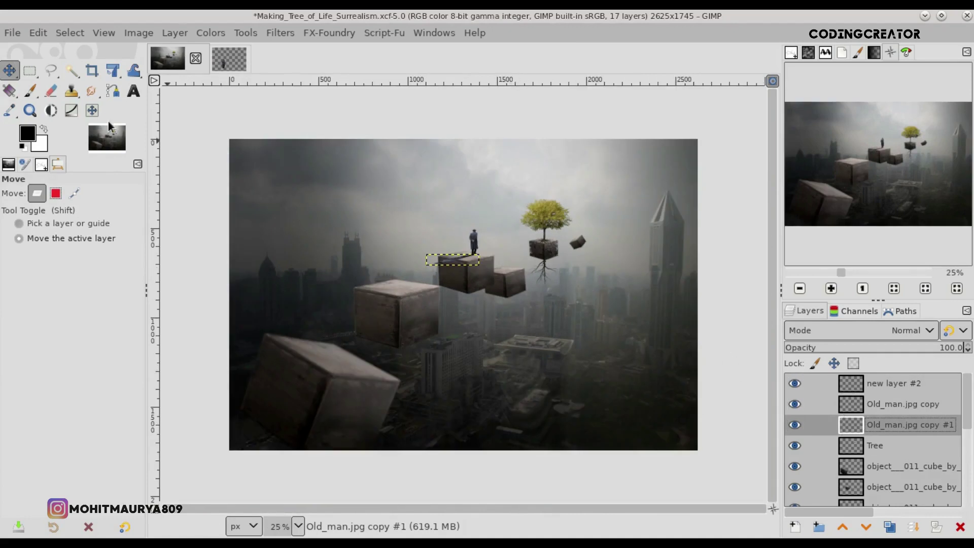
{"action": "left_click", "coordinate": [51, 110]}
{"action": "key", "text": "plus"}
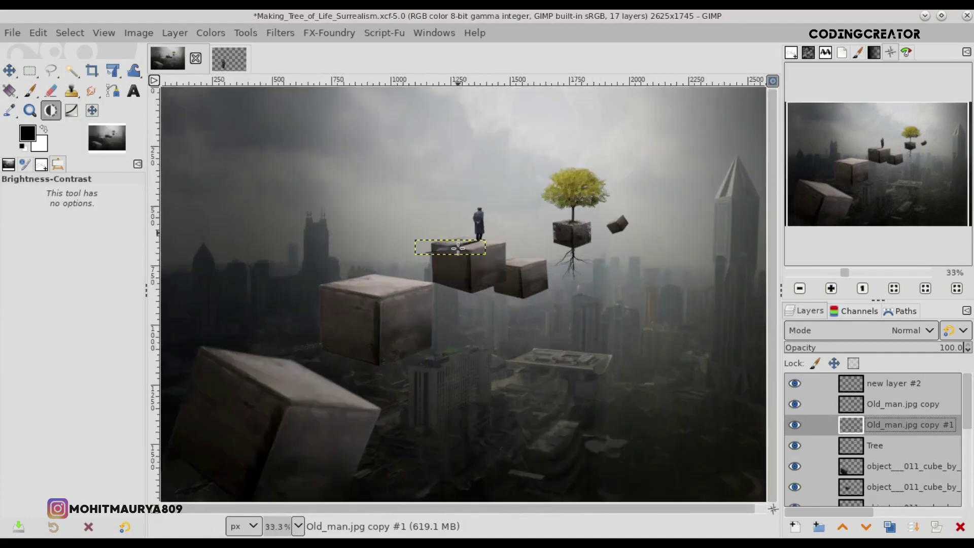
{"action": "key", "text": "plus"}
{"action": "key", "text": "plus"}
{"action": "left_click", "coordinate": [460, 246]}
- Apply Brightness −127 and Contrast 127 to turn the shadow solid black
{"action": "left_click_drag", "start_coordinate": [751, 177], "coordinate": [625, 178]}
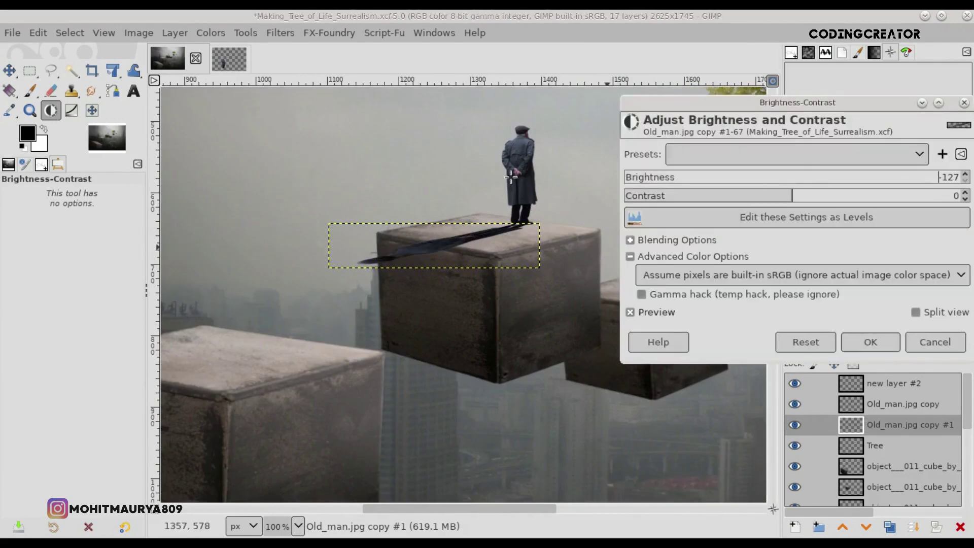
{"action": "left_click_drag", "start_coordinate": [794, 196], "coordinate": [971, 188]}
{"action": "left_click", "coordinate": [871, 343]}
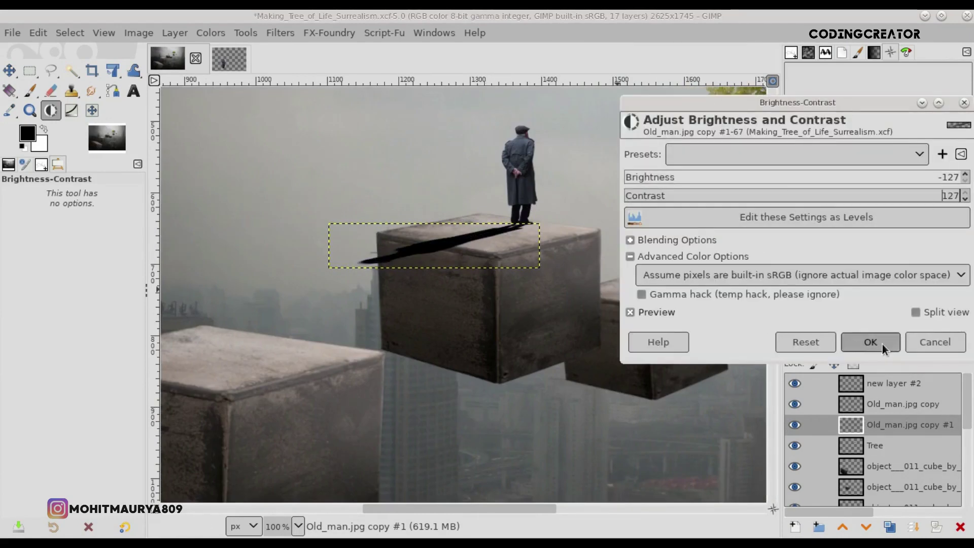
- Select new layer #2, zoom in on the cube, and switch to Unified Transform
{"action": "key", "text": "m"}
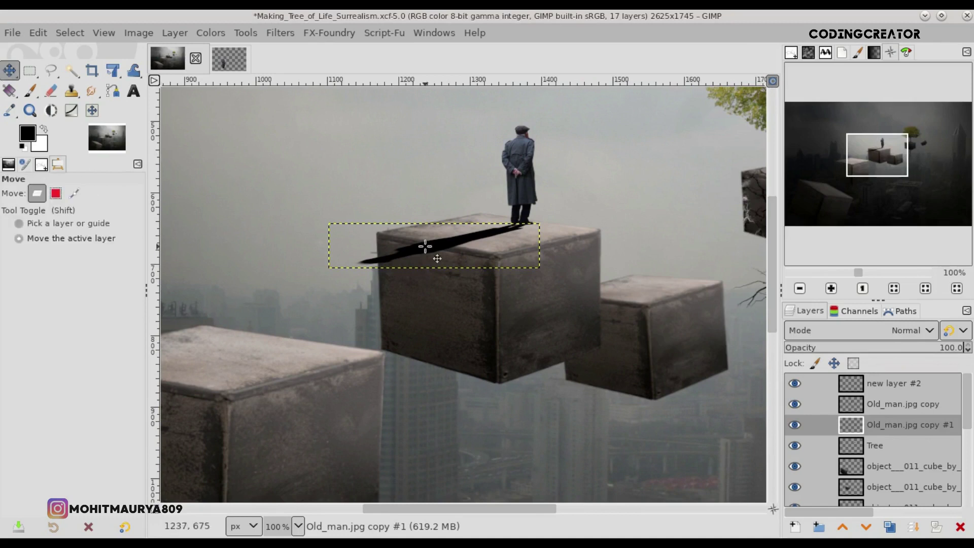
{"action": "key", "text": "minus"}
{"action": "key", "text": "minus"}
{"action": "key", "text": "minus"}
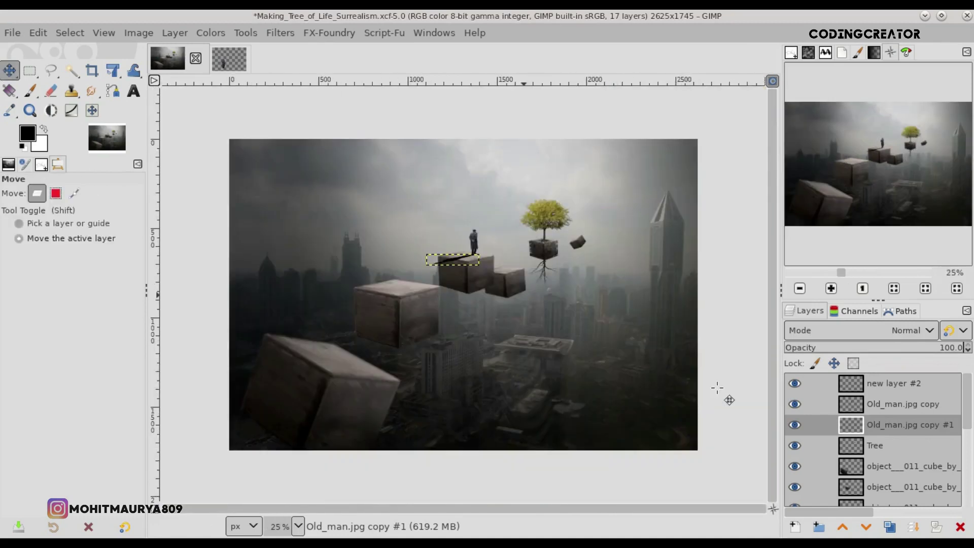
{"action": "left_click", "coordinate": [845, 384]}
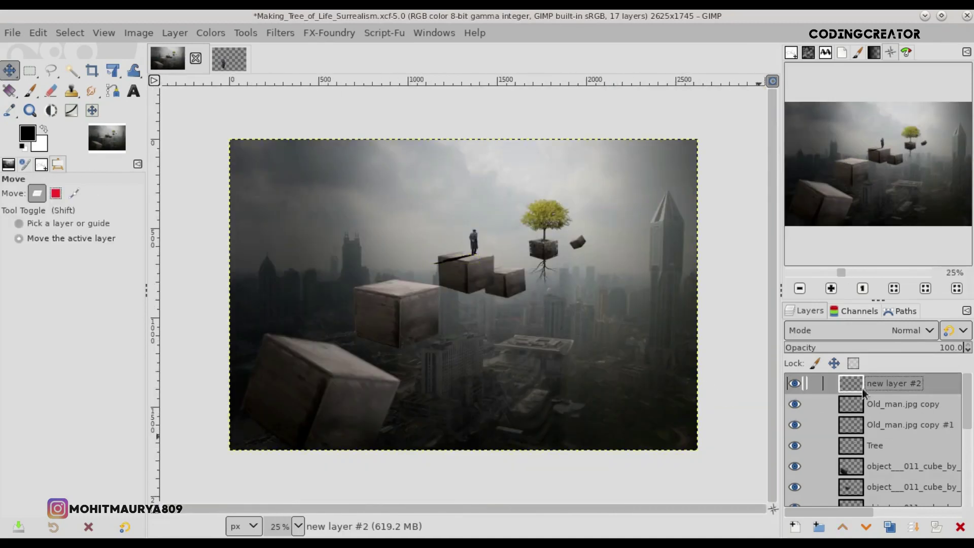
{"action": "key", "text": "plus"}
{"action": "key", "text": "plus"}
{"action": "key", "text": "plus"}
{"action": "key", "text": "plus"}
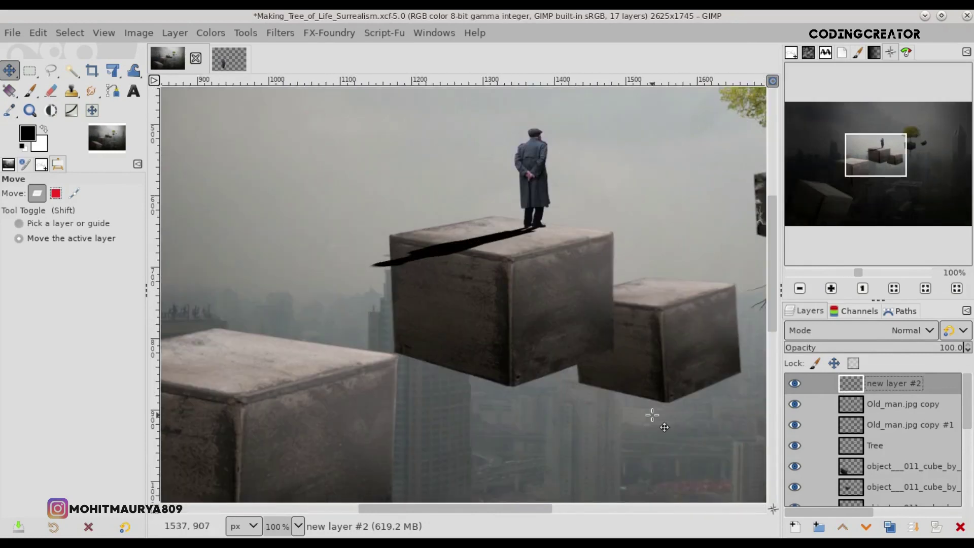
{"action": "left_click_drag", "start_coordinate": [535, 508], "coordinate": [514, 509]}
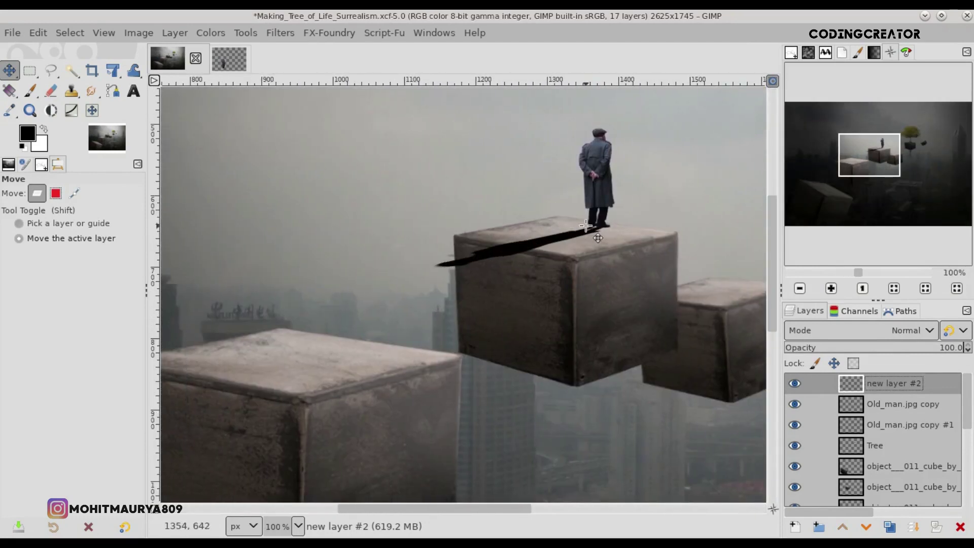
{"action": "key", "text": "shift+t"}
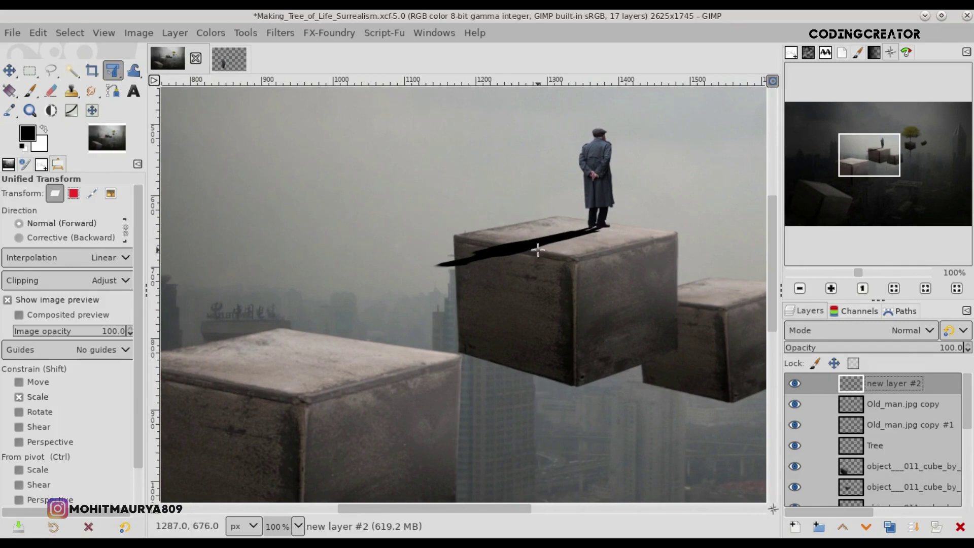
- Reshape the black shadow's left corners in perspective across the cube top and commit it
{"action": "left_click", "coordinate": [853, 428]}
{"action": "left_click", "coordinate": [482, 249]}
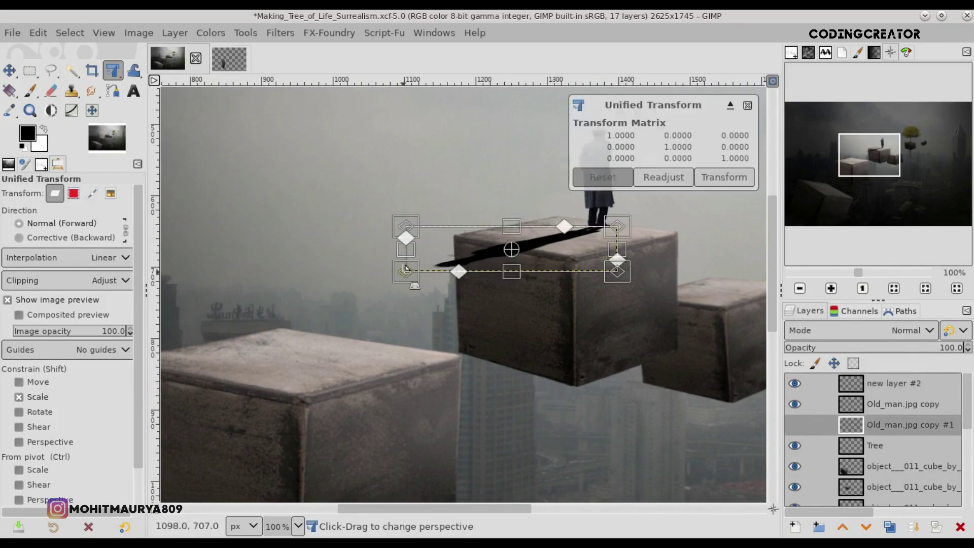
{"action": "left_click_drag", "start_coordinate": [406, 270], "coordinate": [408, 281]}
{"action": "left_click_drag", "start_coordinate": [407, 226], "coordinate": [409, 231]}
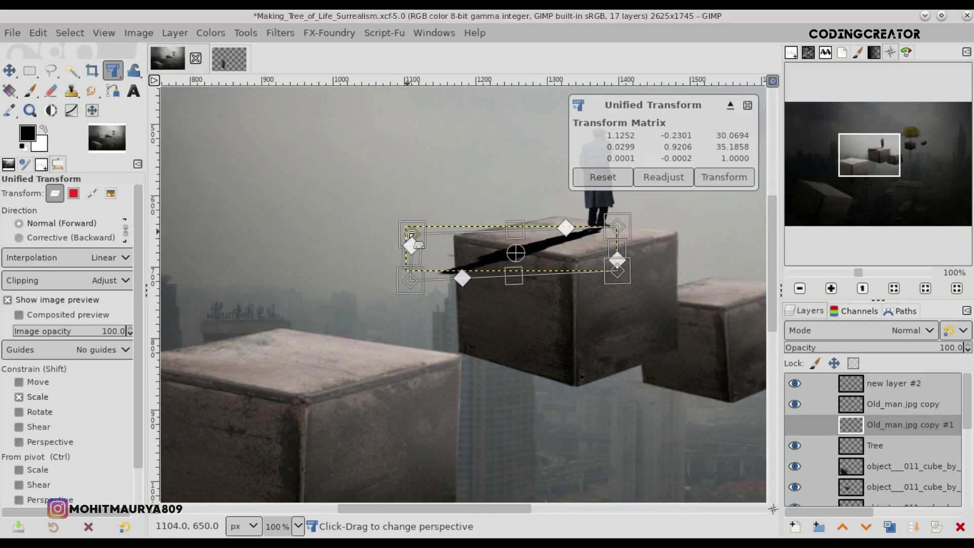
{"action": "left_click_drag", "start_coordinate": [412, 280], "coordinate": [420, 283]}
{"action": "left_click_drag", "start_coordinate": [412, 233], "coordinate": [400, 235]}
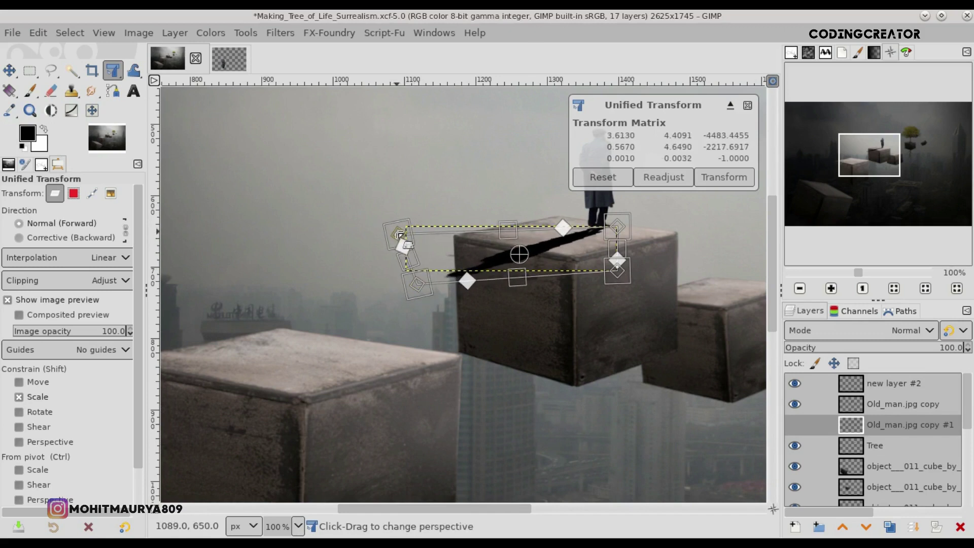
{"action": "left_click_drag", "start_coordinate": [417, 285], "coordinate": [422, 288]}
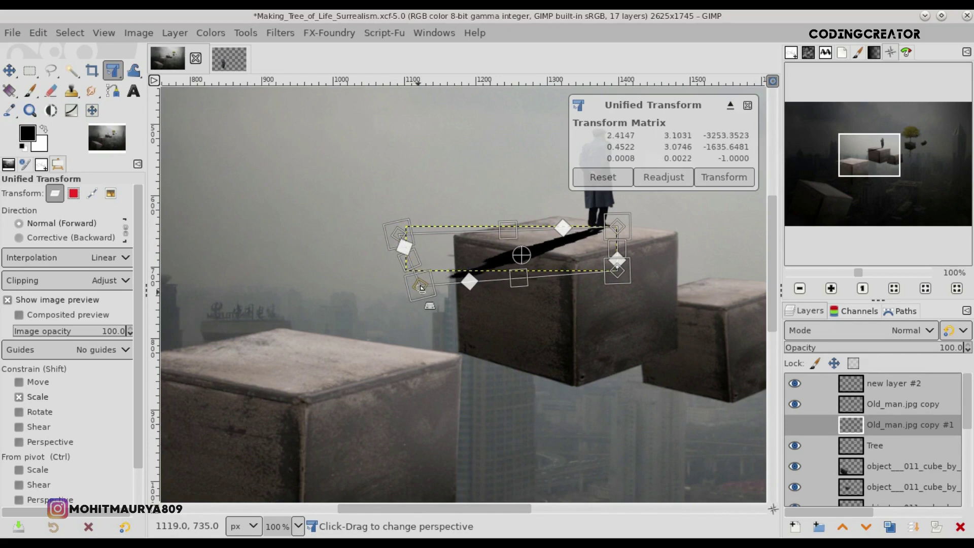
{"action": "key", "text": "Return"}
- Nudge the shadow layer up 2 px with the Move tool
{"action": "key", "text": "m"}
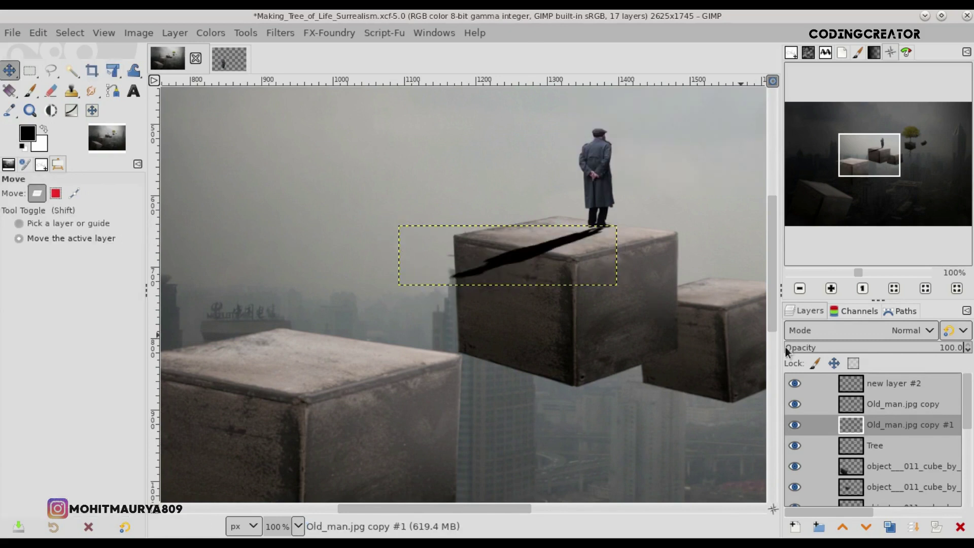
{"action": "left_click", "coordinate": [849, 428]}
{"action": "scroll", "coordinate": [582, 263], "scroll_direction": "up", "scroll_amount": 2}
{"action": "left_click_drag", "start_coordinate": [583, 261], "coordinate": [582, 255]}
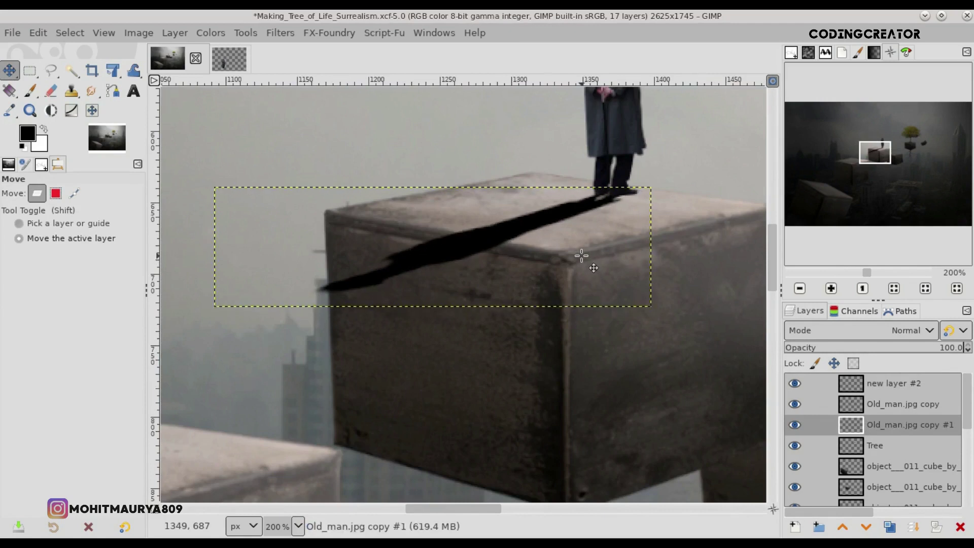
- Crop the shadow layer to its content and apply a 1.00 Gaussian Blur
{"action": "left_click", "coordinate": [210, 33]}
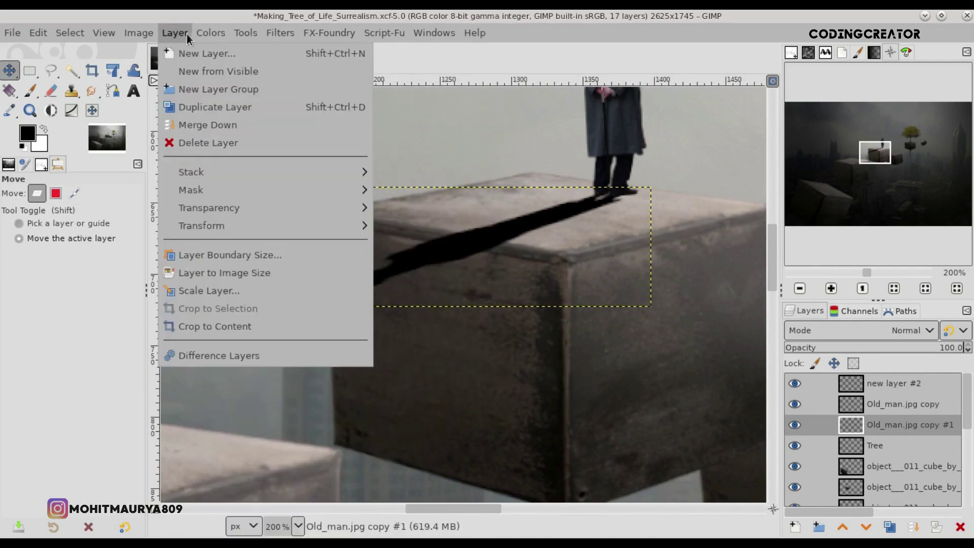
{"action": "left_click", "coordinate": [209, 322]}
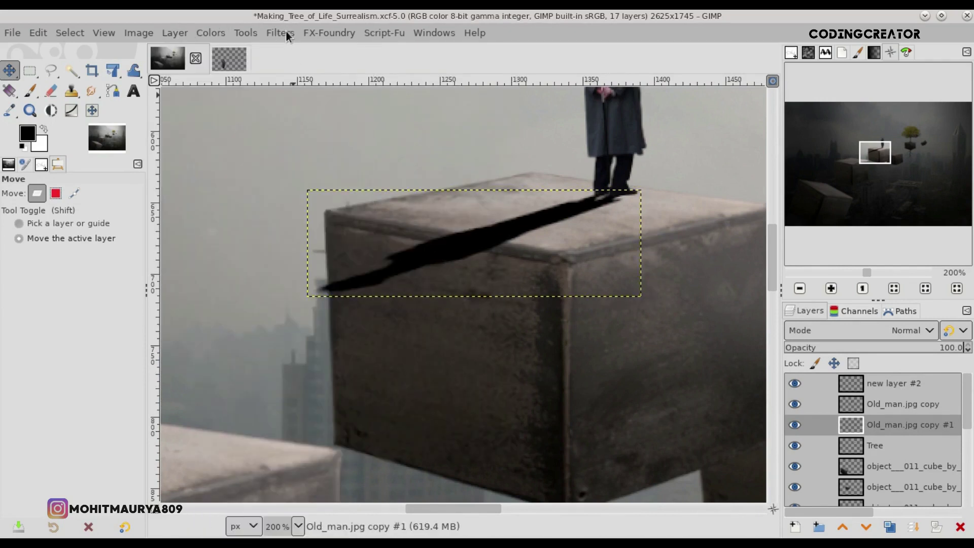
{"action": "left_click", "coordinate": [287, 35]}
{"action": "left_click", "coordinate": [550, 150]}
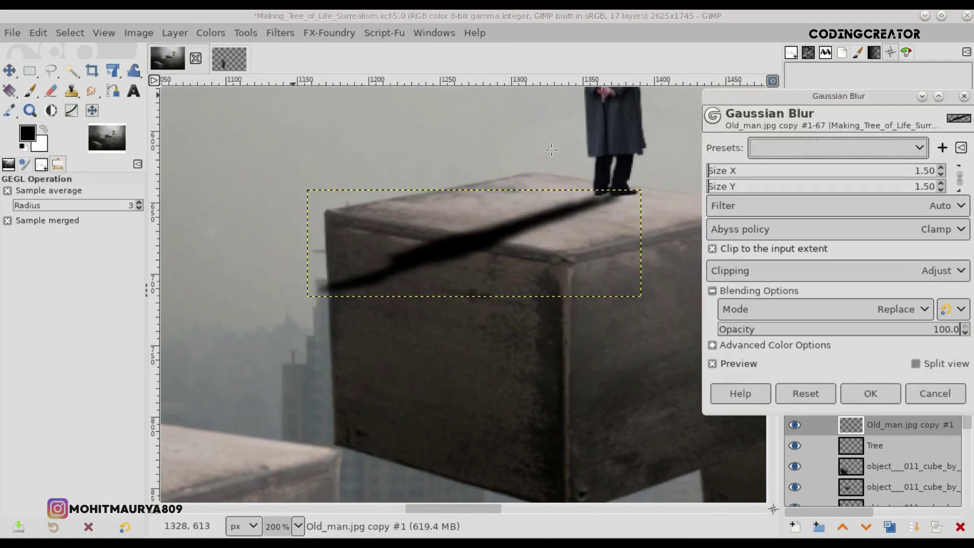
{"action": "left_click", "coordinate": [941, 175]}
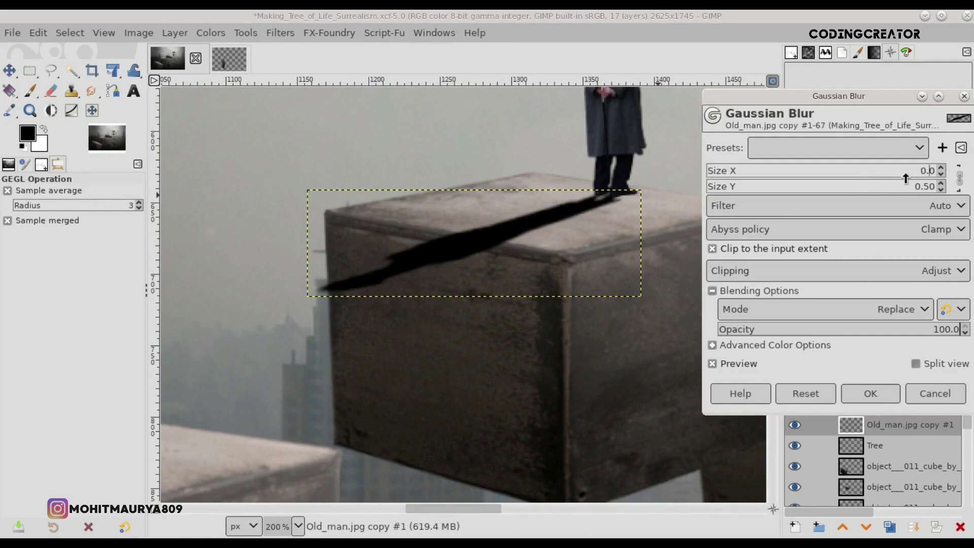
{"action": "key", "text": "Return"}
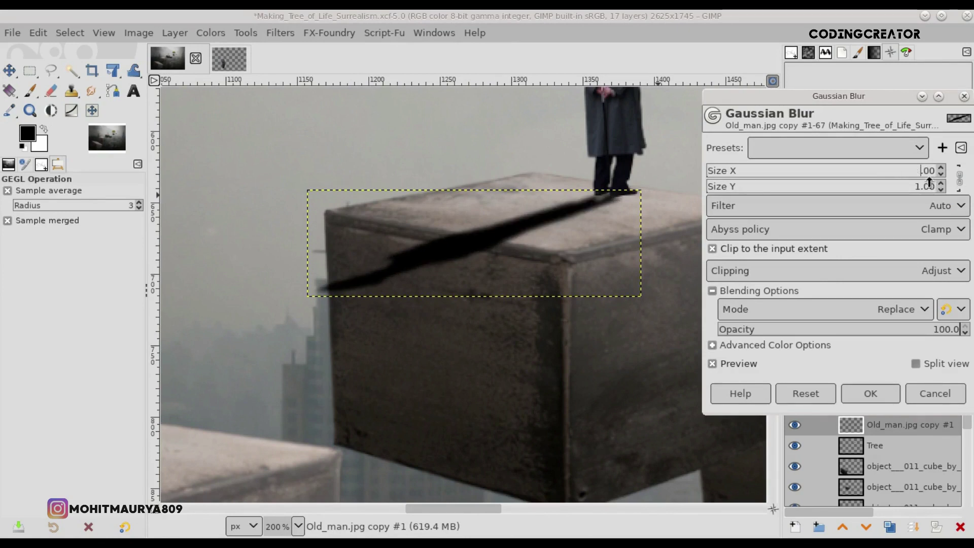
{"action": "type", "text": "0.8"}
{"action": "key", "text": "Return"}
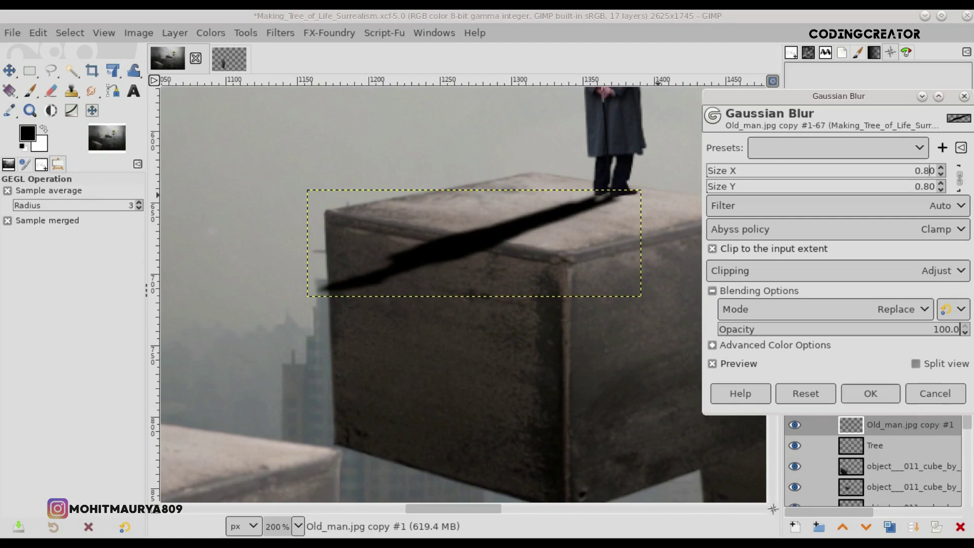
{"action": "left_click", "coordinate": [871, 394]}
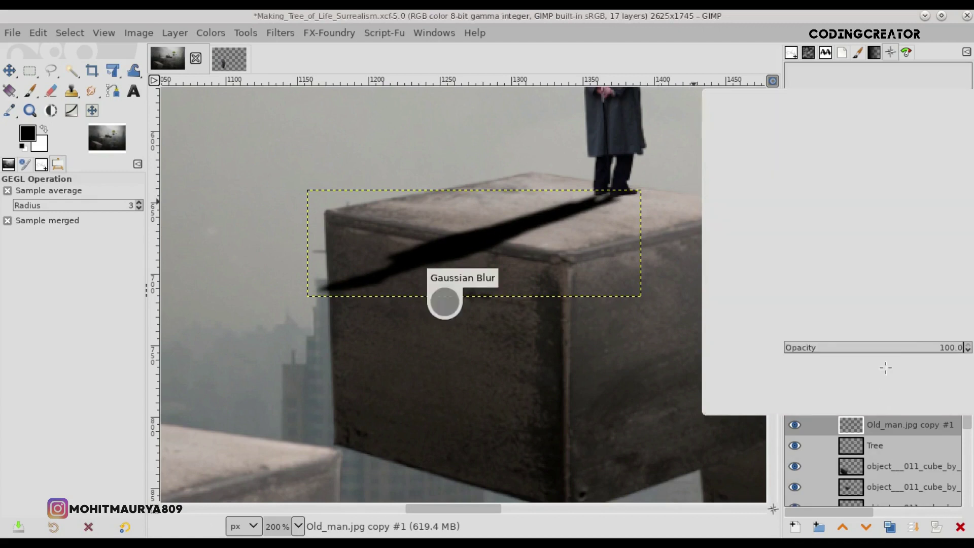
{"action": "left_click", "coordinate": [937, 350]}
- Lower the shadow's opacity to about 77%, blur it again, then fit the image with new layer #2 active
{"action": "left_click_drag", "start_coordinate": [937, 350], "coordinate": [904, 350]}
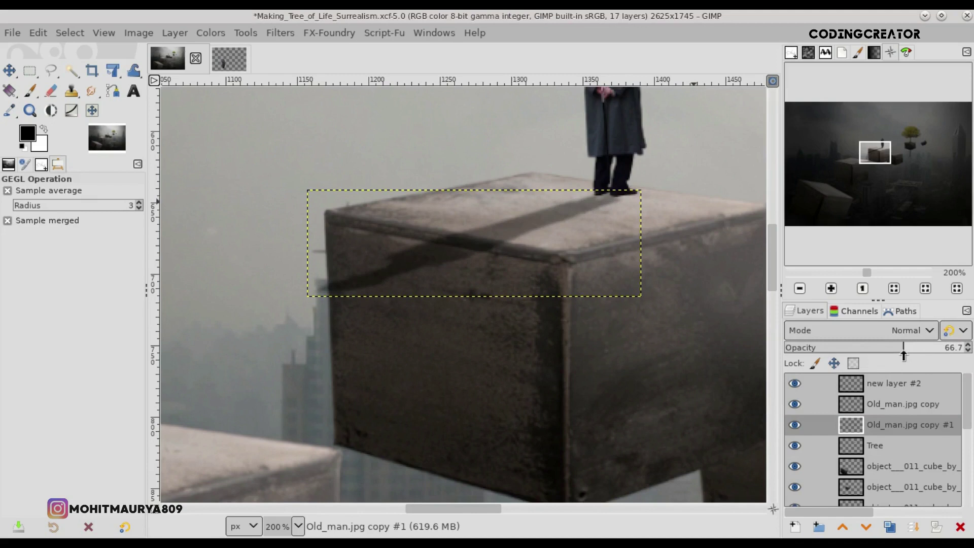
{"action": "left_click", "coordinate": [280, 32]}
{"action": "mouse_move", "coordinate": [293, 136]}
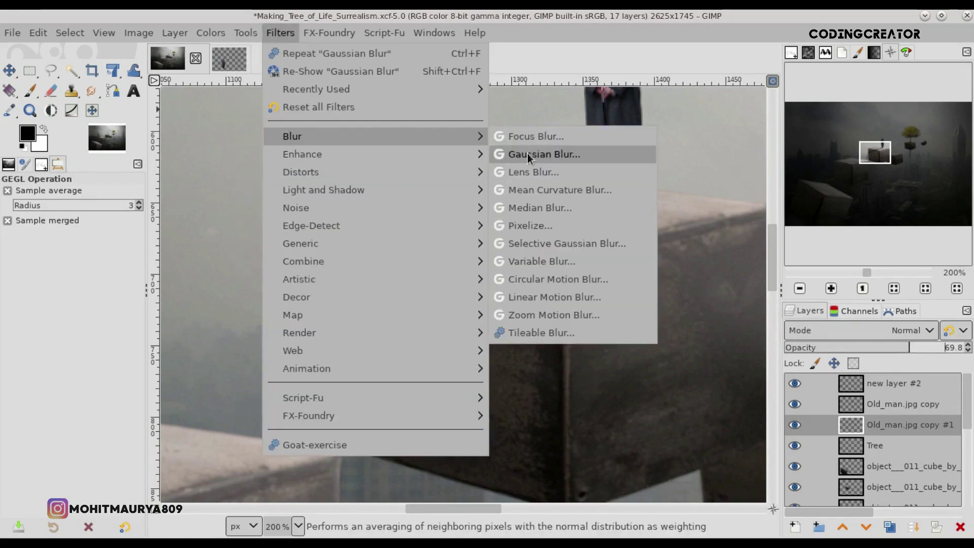
{"action": "left_click", "coordinate": [528, 153]}
{"action": "left_click", "coordinate": [943, 174]}
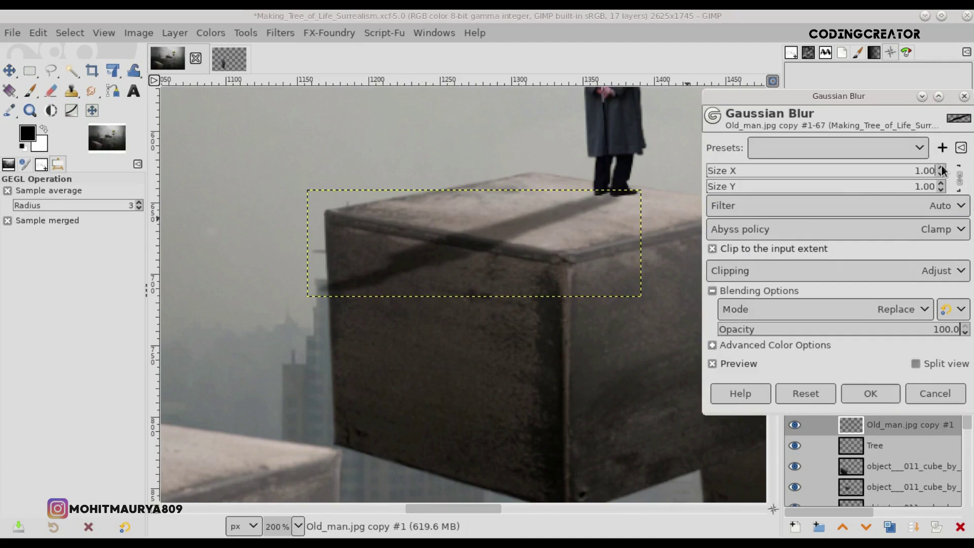
{"action": "left_click", "coordinate": [870, 391]}
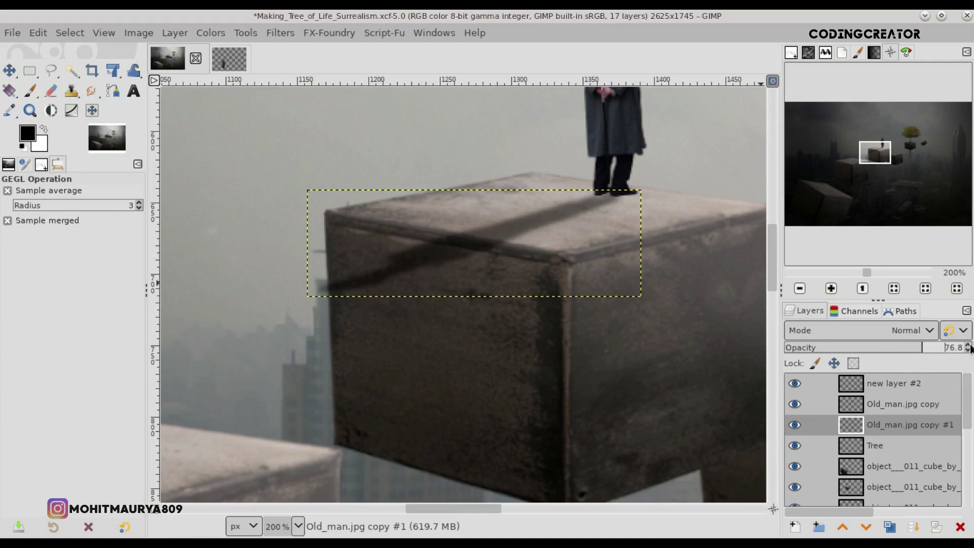
{"action": "left_click", "coordinate": [839, 388]}
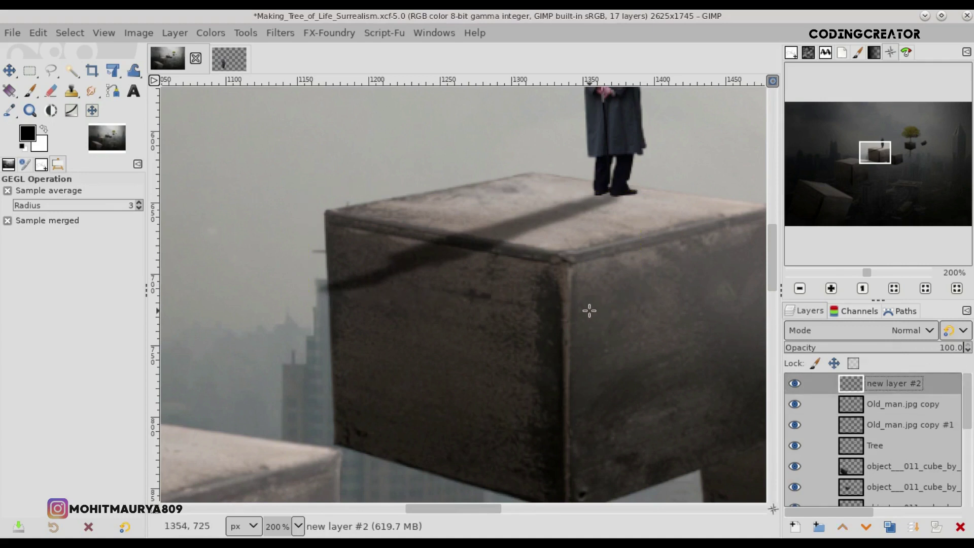
{"action": "key", "text": "shift+ctrl+j"}
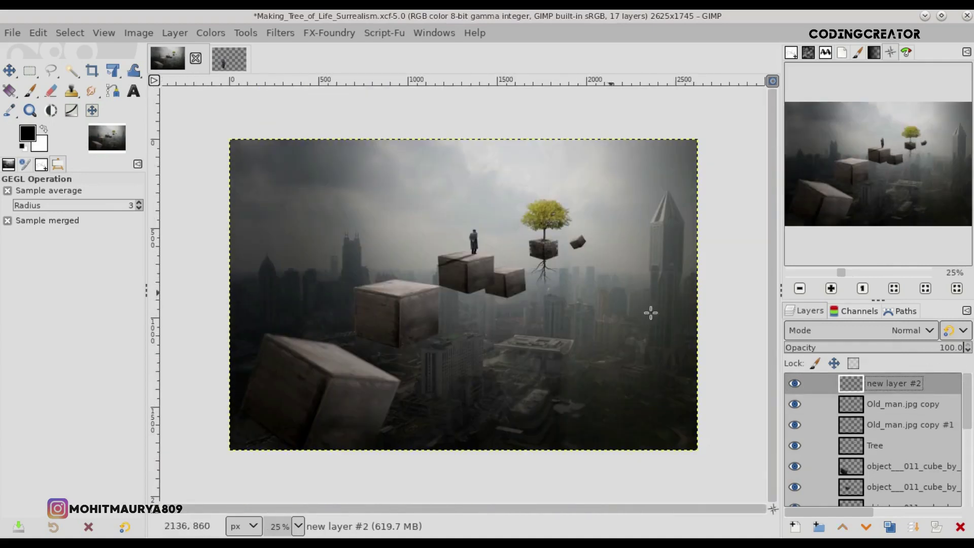
- Add a white layer mask to the shadow layer Old_man.jpg copy #1
{"action": "left_click", "coordinate": [888, 417]}
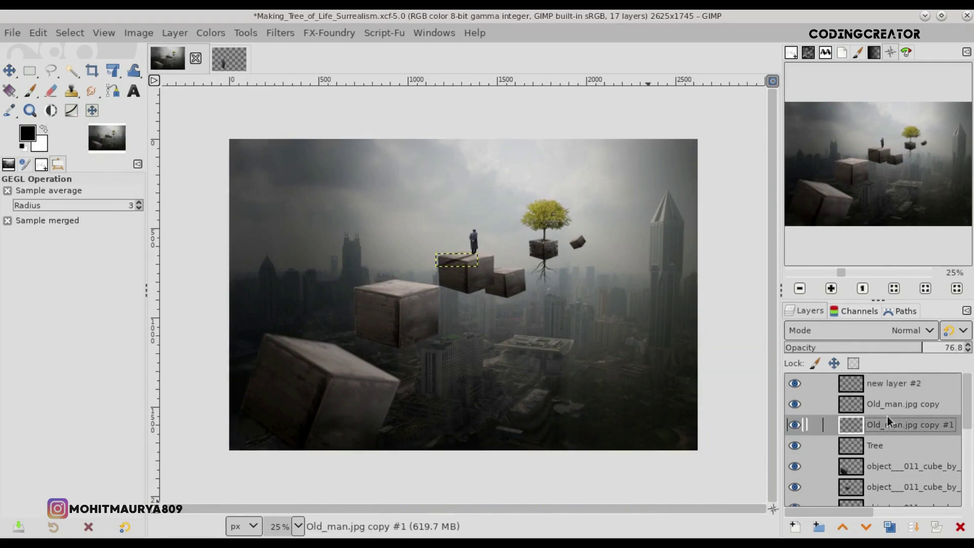
{"action": "left_click", "coordinate": [936, 526]}
{"action": "left_click", "coordinate": [869, 515]}
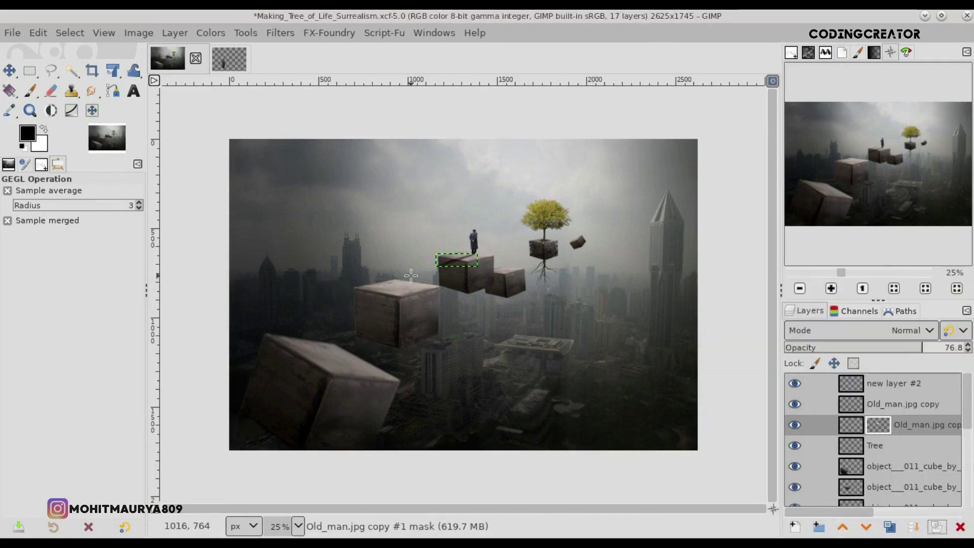
{"action": "scroll", "coordinate": [454, 267], "scroll_direction": "up", "scroll_amount": 4}
{"action": "scroll", "coordinate": [454, 267], "scroll_direction": "up", "scroll_amount": 2}
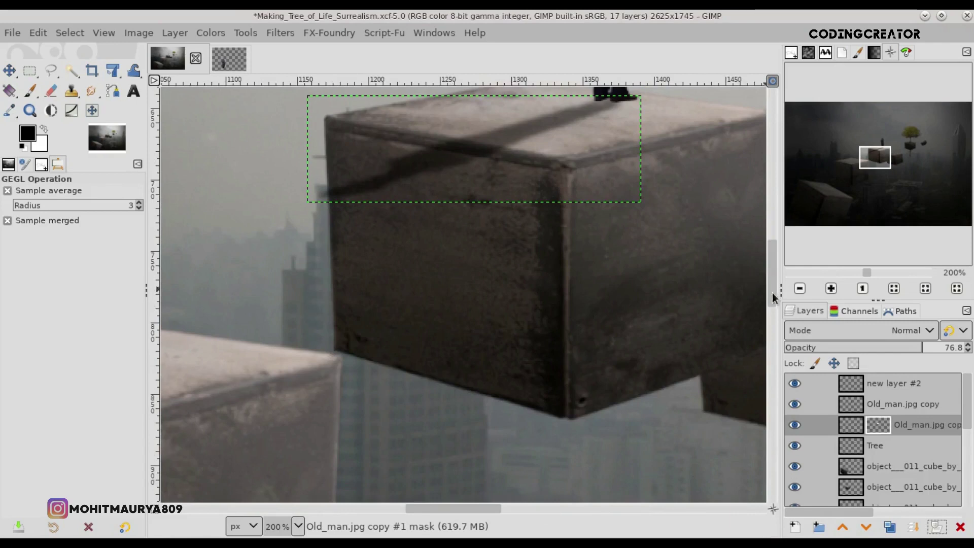
{"action": "left_click_drag", "start_coordinate": [772, 297], "coordinate": [772, 270]}
- With the soft 2. Hardness 025 brush, paint black to hide the shadow over the cube's front
{"action": "left_click", "coordinate": [30, 92]}
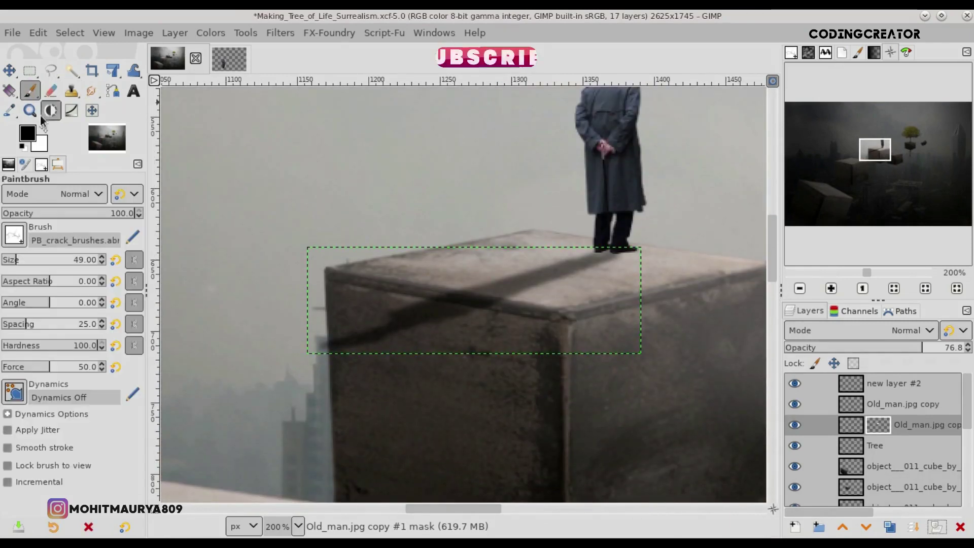
{"action": "left_click", "coordinate": [45, 129]}
{"action": "triple_click", "coordinate": [112, 239]}
{"action": "type", "text": "003"}
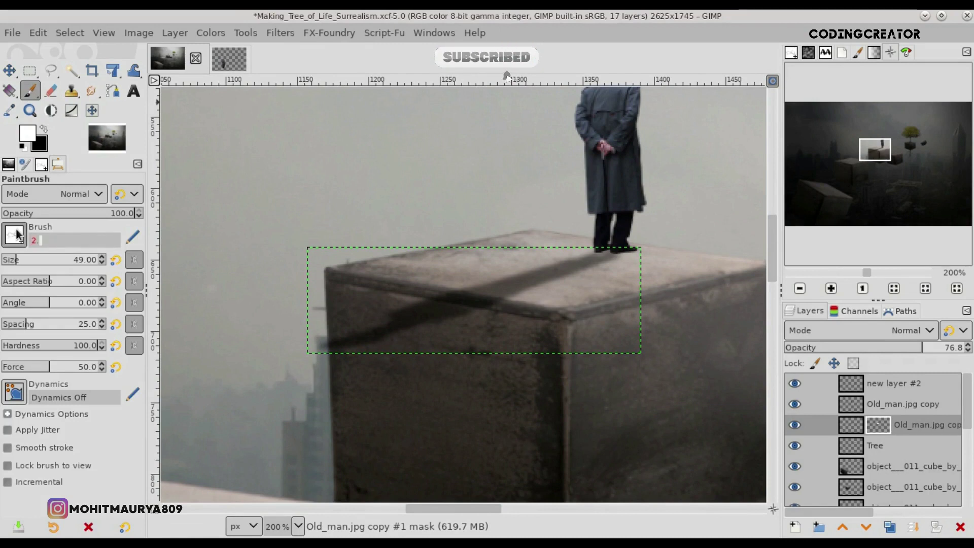
{"action": "left_click", "coordinate": [102, 322]}
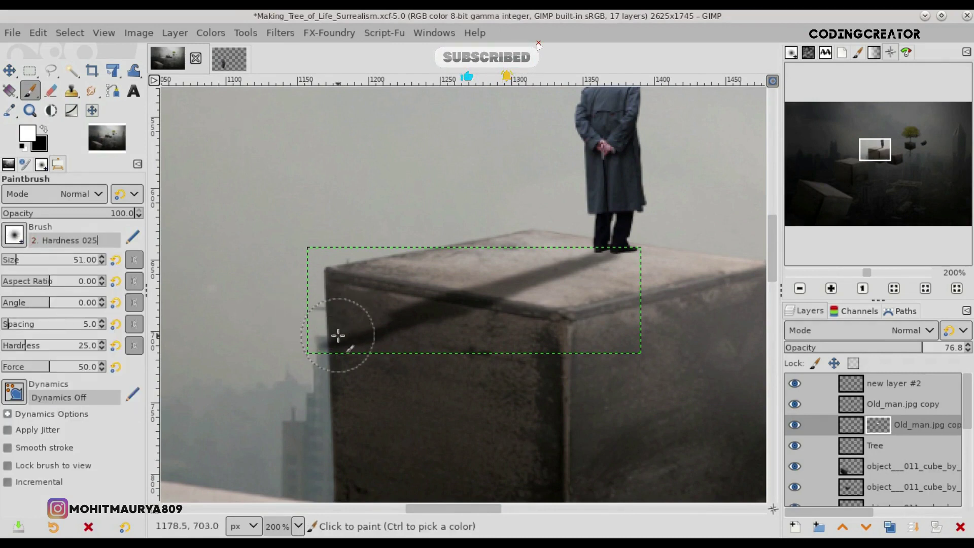
{"action": "key", "text": "x"}
{"action": "mouse_move", "coordinate": [351, 353]}
{"action": "left_mouse_down"}
{"action": "mouse_move", "coordinate": [354, 328]}
{"action": "mouse_move", "coordinate": [490, 335]}
{"action": "mouse_move", "coordinate": [435, 322]}
{"action": "mouse_move", "coordinate": [504, 333]}
{"action": "mouse_move", "coordinate": [433, 351]}
{"action": "left_mouse_up"}
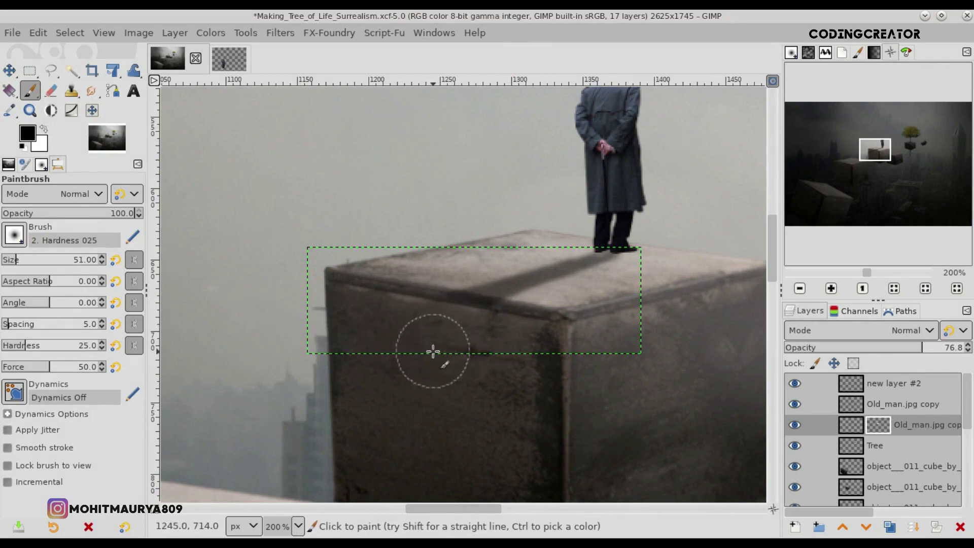
- Paint white on the mask to restore the shadow along the cube's top edge
{"action": "scroll", "coordinate": [464, 354], "scroll_direction": "up", "scroll_amount": 2, "text": "ctrl"}
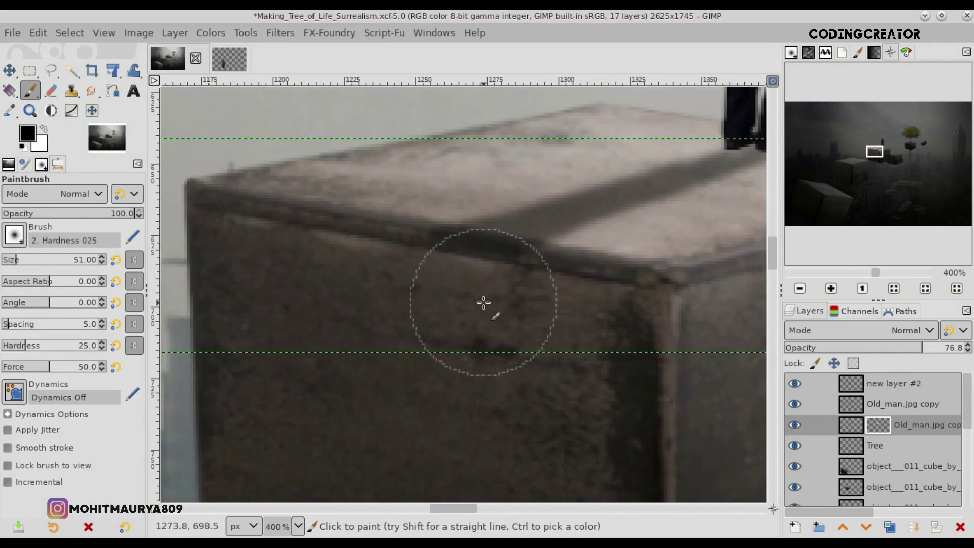
{"action": "left_click", "coordinate": [44, 130]}
{"action": "mouse_move", "coordinate": [518, 178]}
{"action": "left_mouse_down"}
{"action": "mouse_move", "coordinate": [513, 206]}
{"action": "mouse_move", "coordinate": [543, 218]}
{"action": "mouse_move", "coordinate": [560, 209]}
{"action": "mouse_move", "coordinate": [461, 206]}
{"action": "left_mouse_up"}
{"action": "key", "text": "x"}
{"action": "type", "text": "2."}
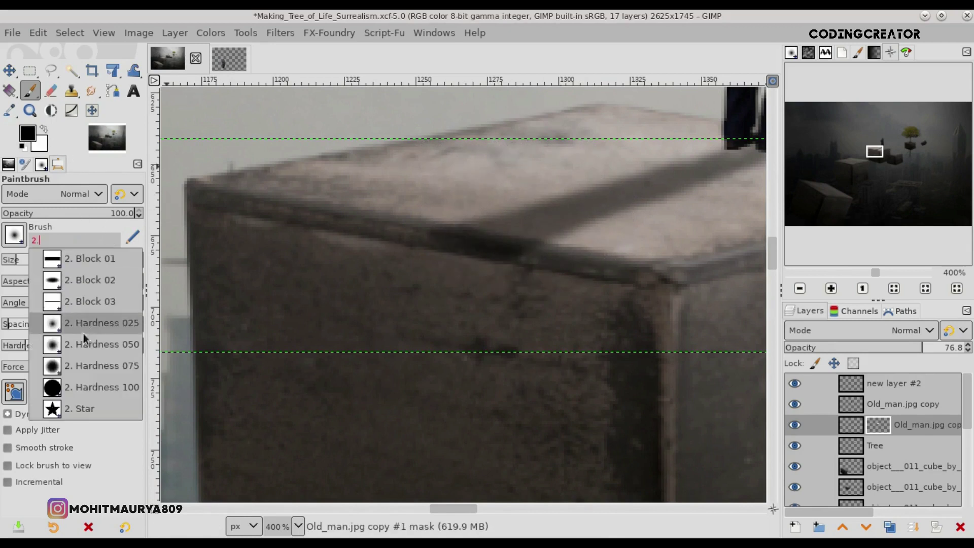
- Set the Hardness 025 brush to size 22, then reselect the shadow layer itself rather than its mask
{"action": "left_click", "coordinate": [82, 385]}
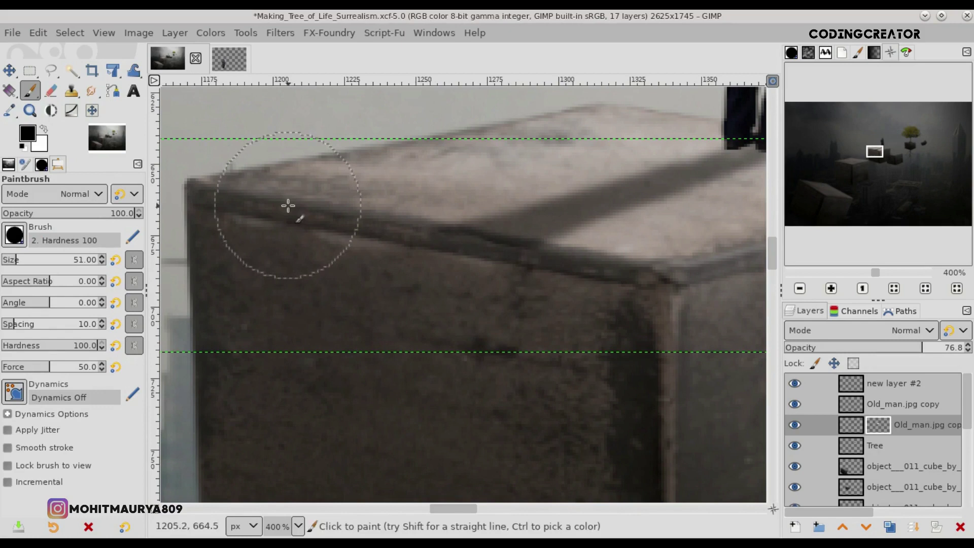
{"action": "key", "text": "BackSpace"}
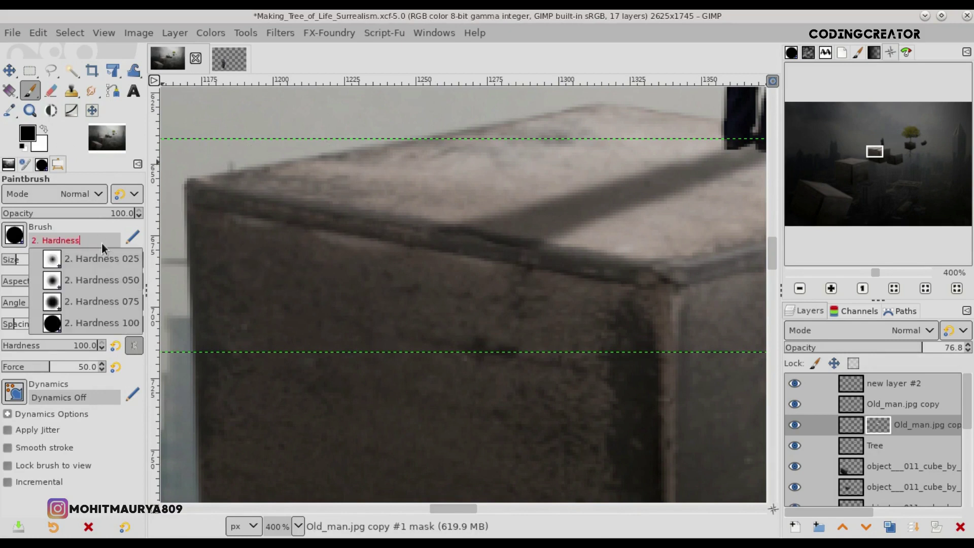
{"action": "left_click", "coordinate": [102, 262]}
{"action": "left_click", "coordinate": [9, 260]}
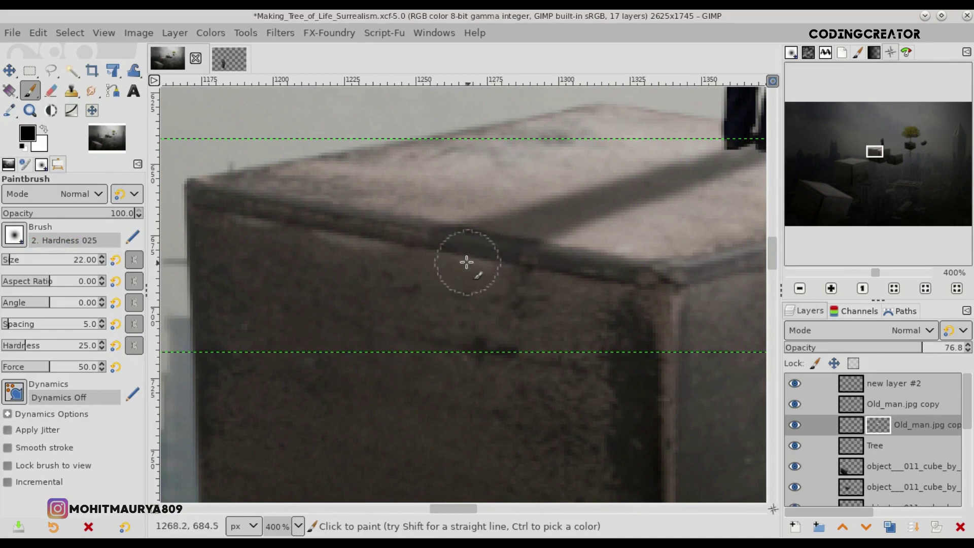
{"action": "scroll", "coordinate": [440, 278], "scroll_direction": "down", "scroll_amount": 3}
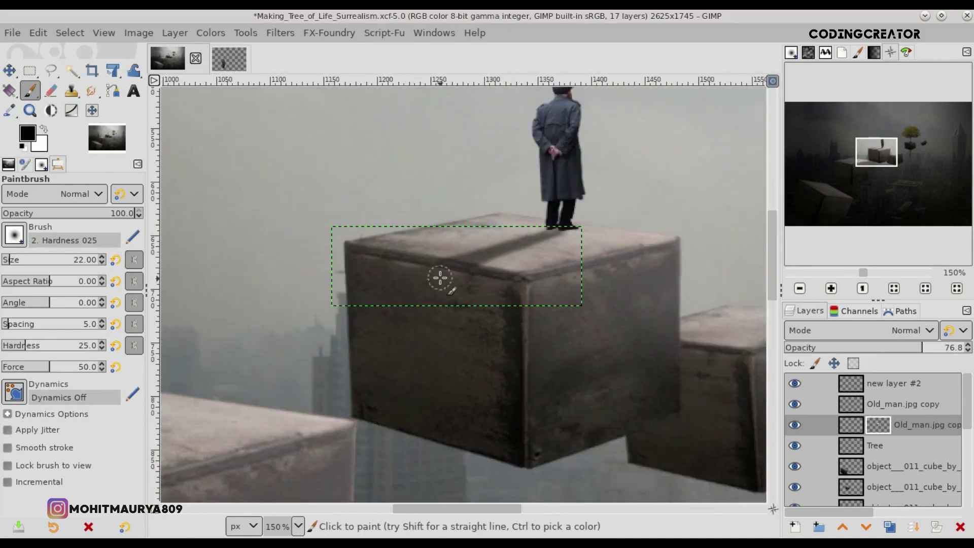
{"action": "scroll", "coordinate": [440, 278], "scroll_direction": "down", "scroll_amount": 5}
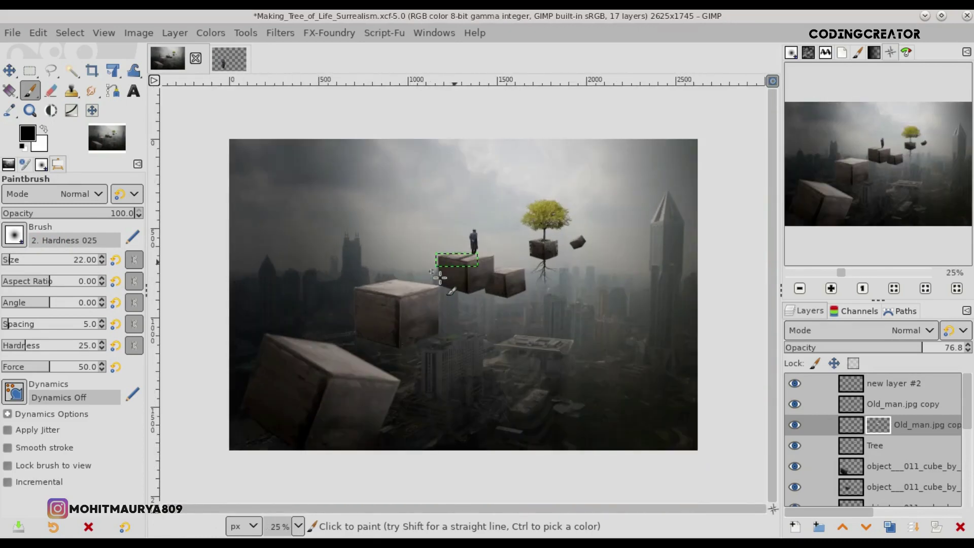
{"action": "left_click", "coordinate": [9, 70]}
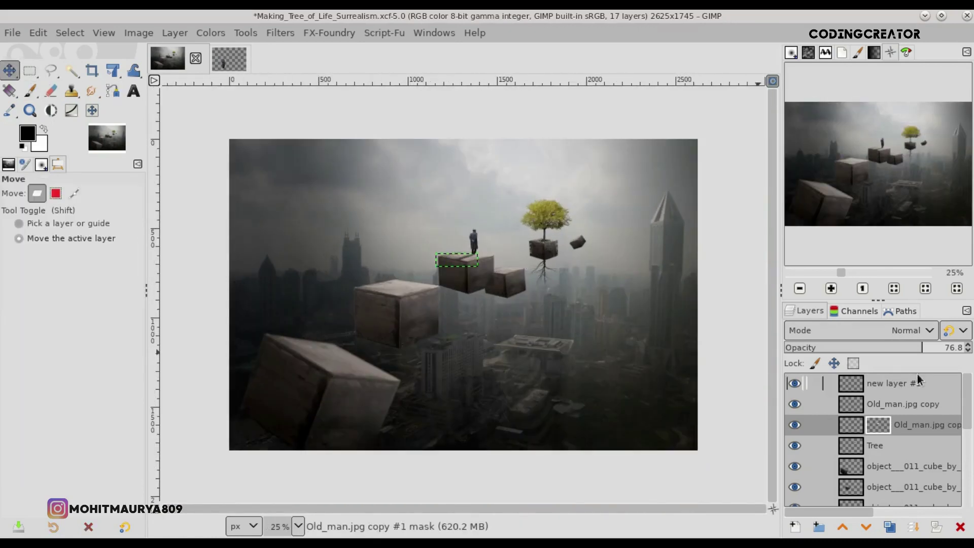
{"action": "left_click", "coordinate": [847, 427]}
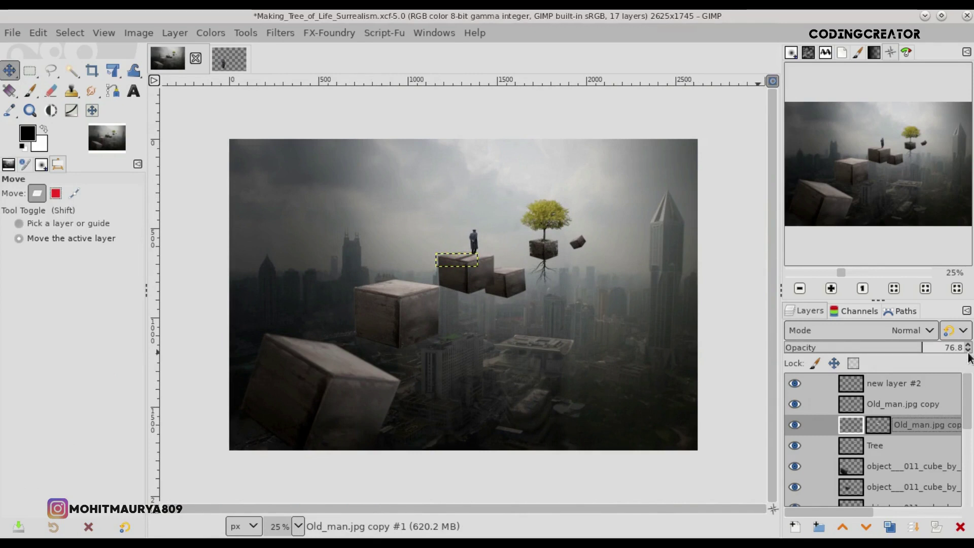
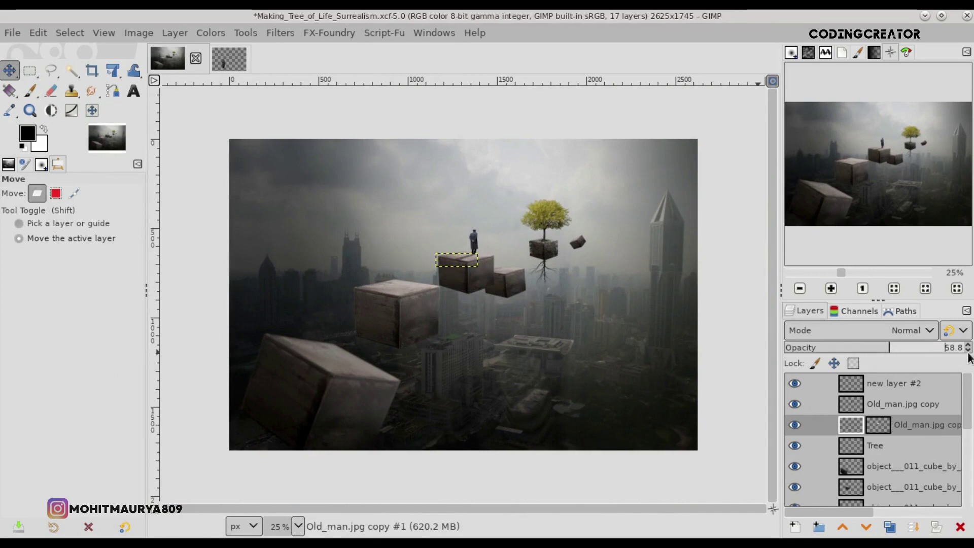
- Close the Old_man image, discarding its changes, and make the Tree layer active
{"action": "left_click", "coordinate": [841, 385]}
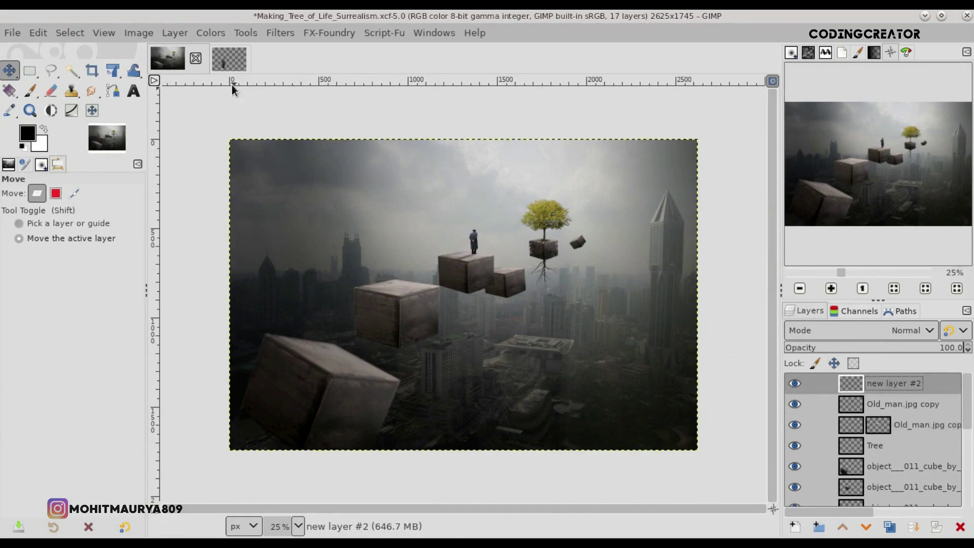
{"action": "left_click", "coordinate": [227, 67]}
{"action": "left_click", "coordinate": [243, 66]}
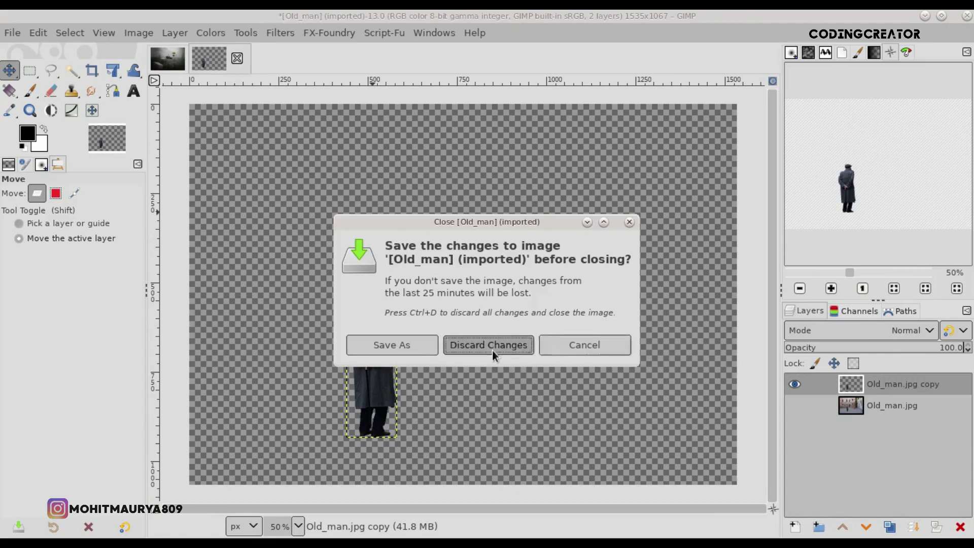
{"action": "left_click", "coordinate": [491, 346]}
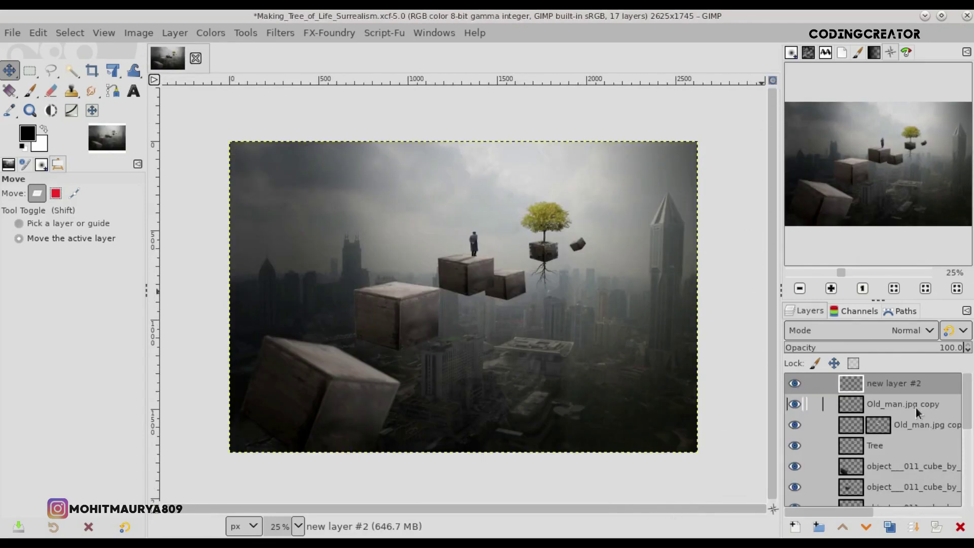
{"action": "scroll", "coordinate": [964, 414], "scroll_direction": "down", "scroll_amount": 1}
{"action": "left_click", "coordinate": [839, 428]}
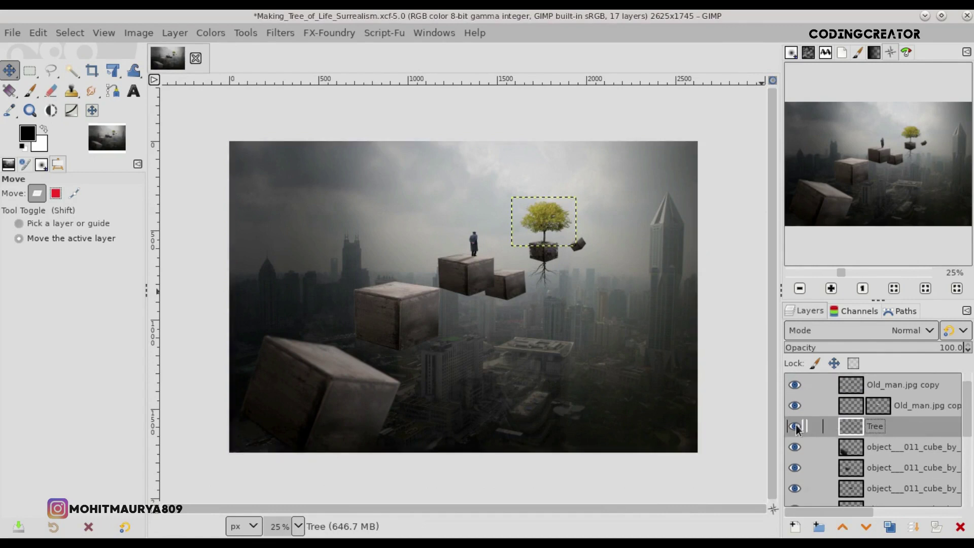
- Nest the Tree layer in a new layer group and add a Clip to backdrop layer inside it
{"action": "left_click", "coordinate": [818, 526]}
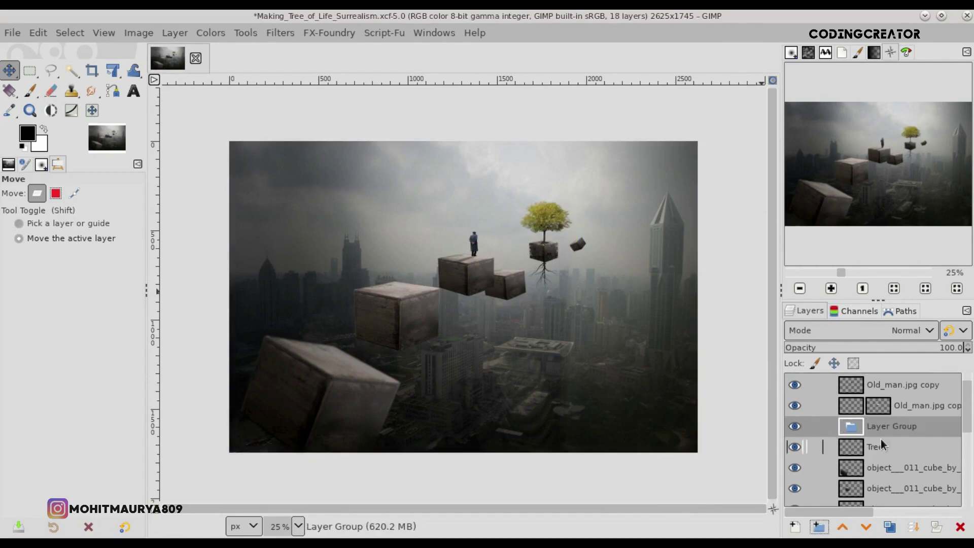
{"action": "left_click_drag", "start_coordinate": [883, 449], "coordinate": [884, 431]}
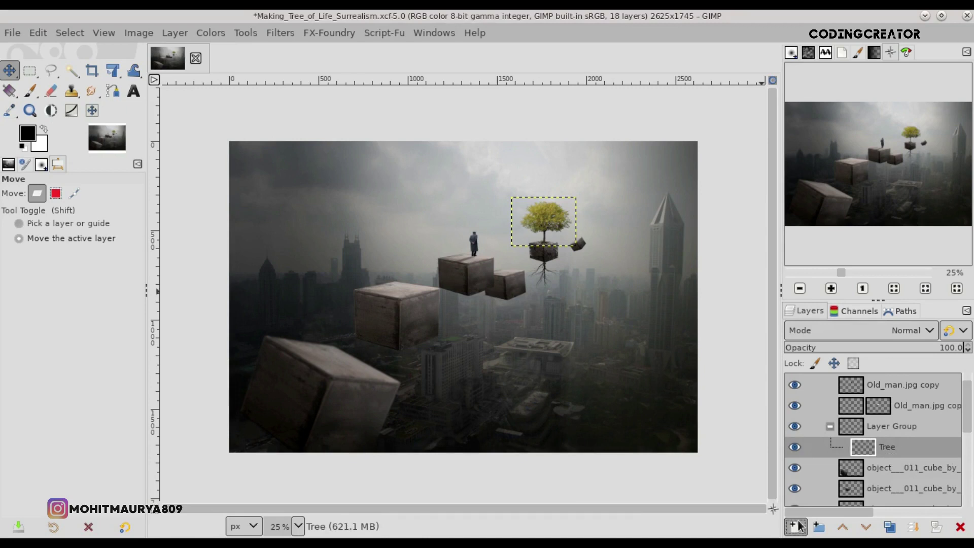
{"action": "left_click", "coordinate": [797, 527]}
{"action": "left_click", "coordinate": [757, 345]}
{"action": "left_click", "coordinate": [736, 345]}
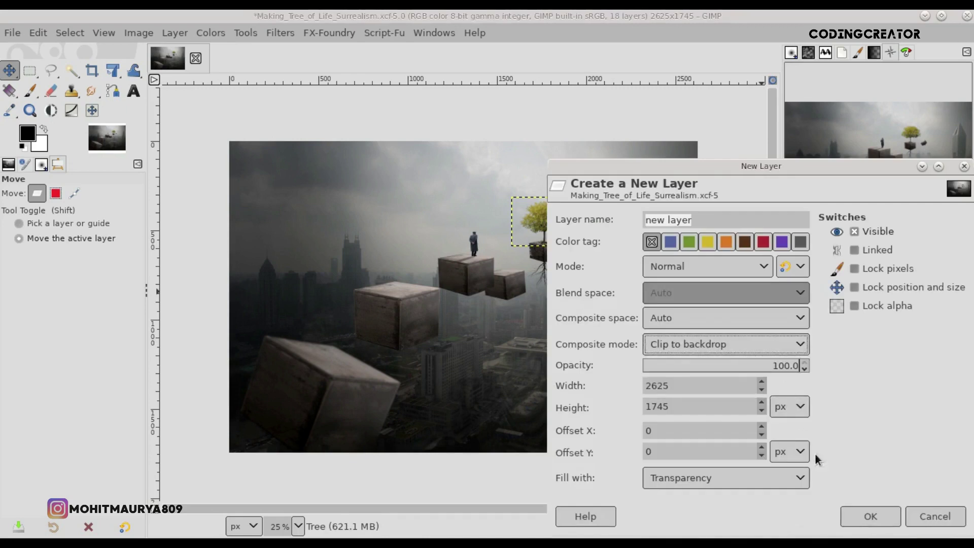
{"action": "left_click", "coordinate": [862, 516]}
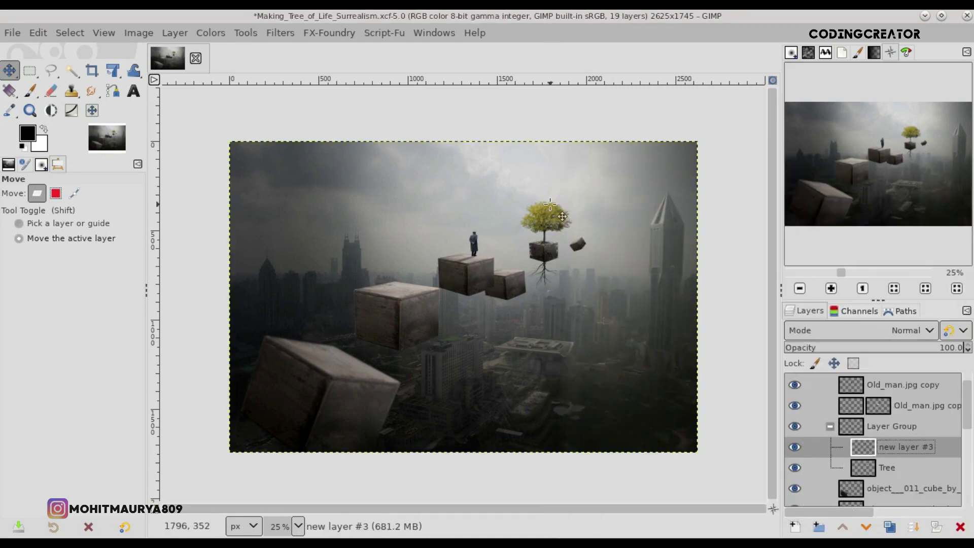
- Paint white haze over the treetop with a soft brush and fade the layer to 26.6% opacity
{"action": "scroll", "coordinate": [550, 204], "scroll_direction": "up", "scroll_amount": 3}
{"action": "scroll", "coordinate": [658, 241], "scroll_direction": "up", "scroll_amount": 1}
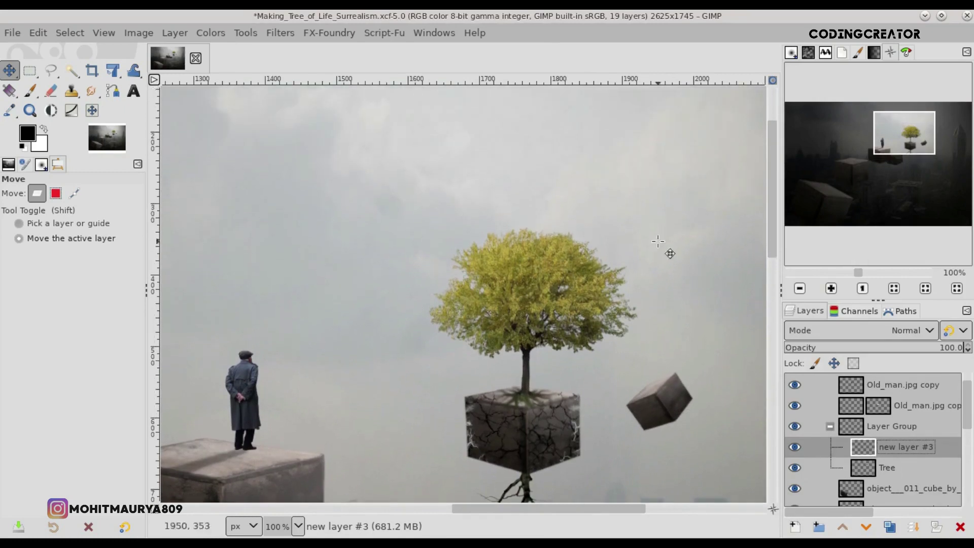
{"action": "left_click", "coordinate": [31, 91]}
{"action": "left_click", "coordinate": [44, 129]}
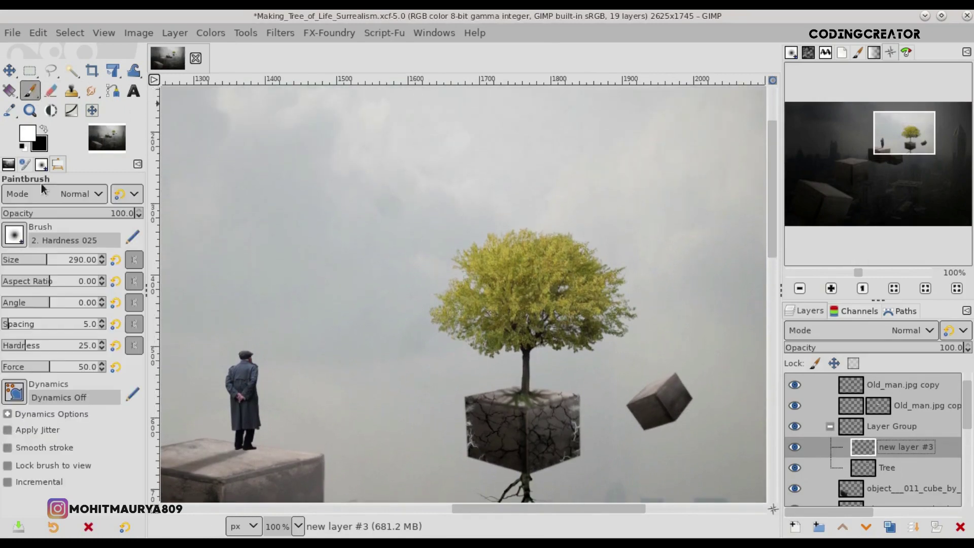
{"action": "mouse_move", "coordinate": [446, 169]}
{"action": "left_mouse_down"}
{"action": "mouse_move", "coordinate": [446, 152]}
{"action": "mouse_move", "coordinate": [516, 193]}
{"action": "mouse_move", "coordinate": [516, 203]}
{"action": "mouse_move", "coordinate": [467, 224]}
{"action": "mouse_move", "coordinate": [435, 213]}
{"action": "mouse_move", "coordinate": [444, 244]}
{"action": "mouse_move", "coordinate": [422, 278]}
{"action": "mouse_move", "coordinate": [424, 303]}
{"action": "mouse_move", "coordinate": [447, 274]}
{"action": "mouse_move", "coordinate": [421, 303]}
{"action": "mouse_move", "coordinate": [423, 336]}
{"action": "mouse_move", "coordinate": [464, 232]}
{"action": "mouse_move", "coordinate": [486, 210]}
{"action": "mouse_move", "coordinate": [542, 187]}
{"action": "mouse_move", "coordinate": [533, 147]}
{"action": "mouse_move", "coordinate": [467, 191]}
{"action": "left_mouse_up"}
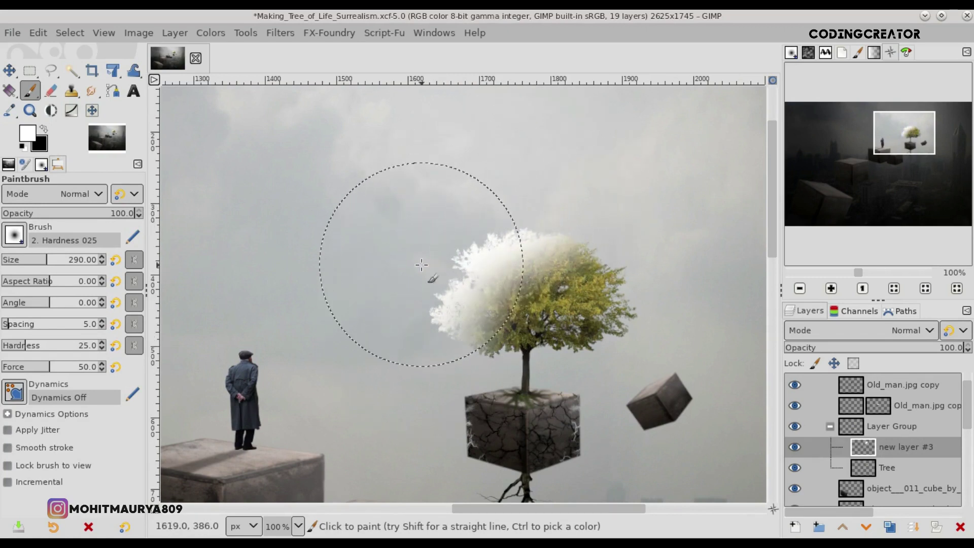
{"action": "left_click", "coordinate": [818, 347]}
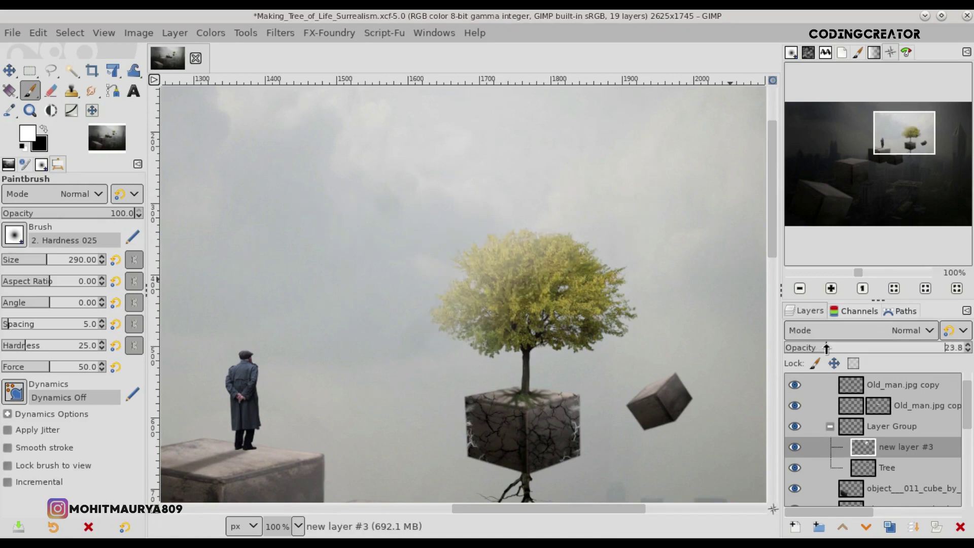
{"action": "left_click", "coordinate": [9, 71]}
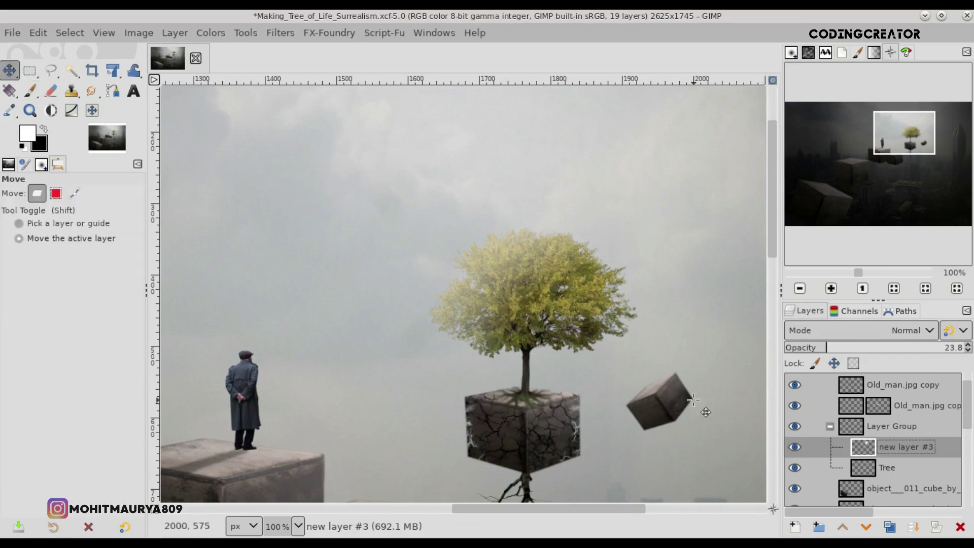
{"action": "scroll", "coordinate": [693, 400], "scroll_direction": "down", "scroll_amount": 1}
{"action": "scroll", "coordinate": [668, 390], "scroll_direction": "down", "scroll_amount": 3}
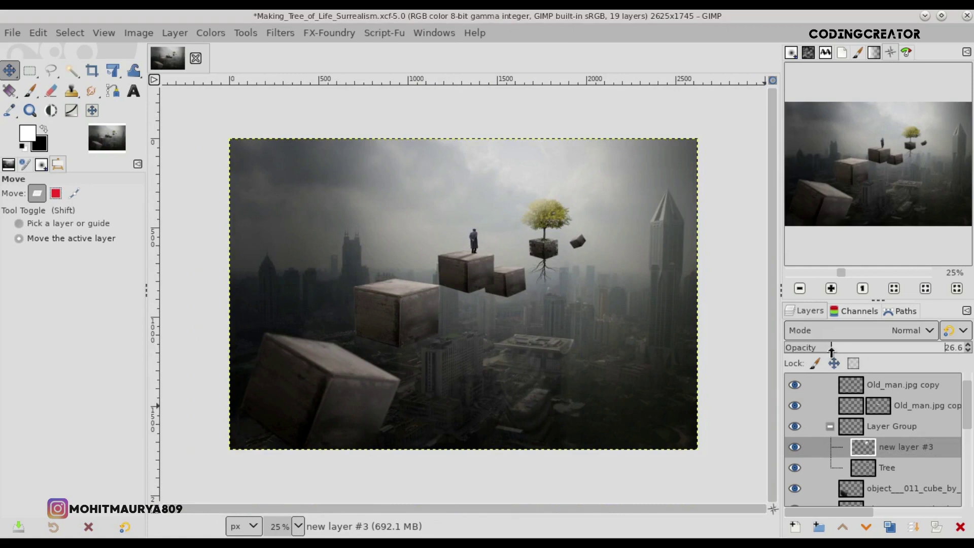
- At 100% zoom, brush extra white haze over the treetop with a 305 px brush at 18.7 opacity
{"action": "left_click", "coordinate": [30, 90]}
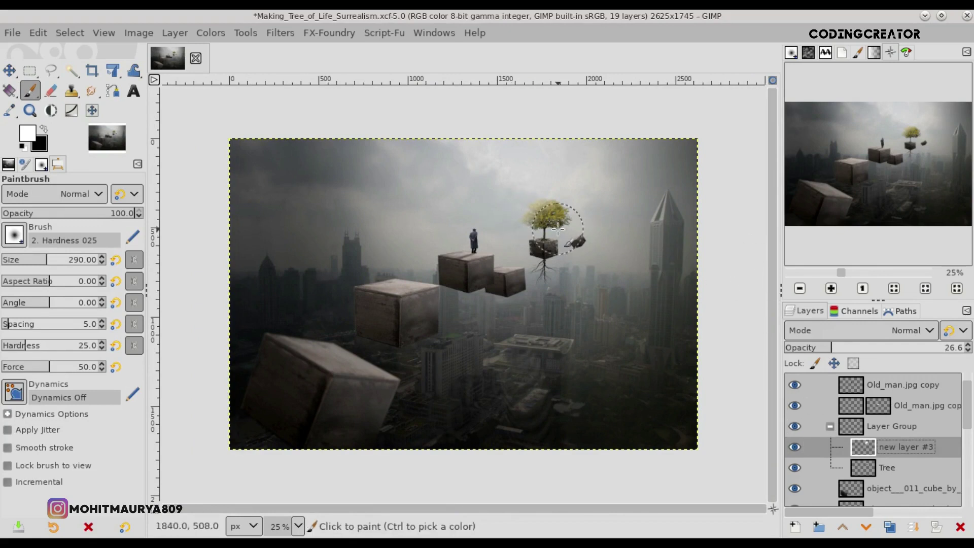
{"action": "key", "text": "1"}
{"action": "scroll", "coordinate": [771, 305], "scroll_direction": "up", "scroll_amount": 5}
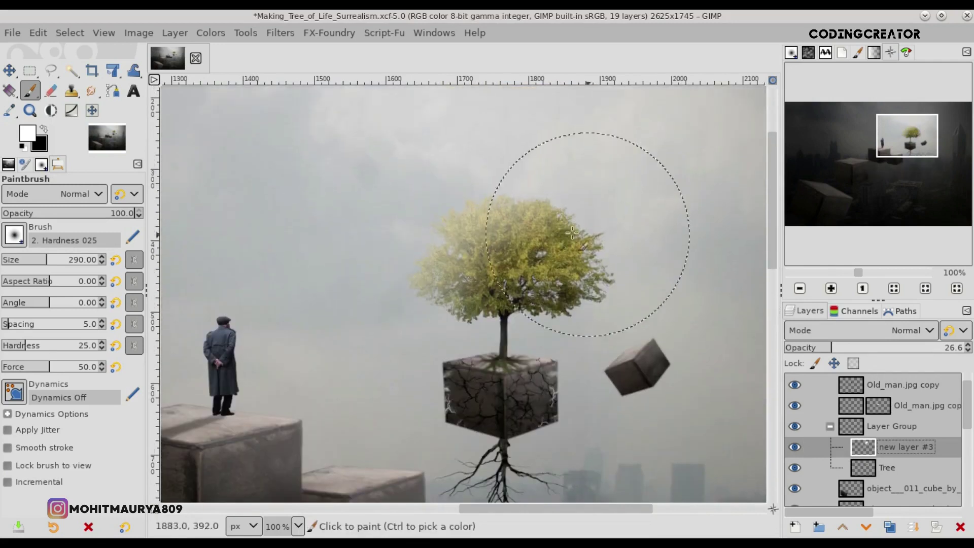
{"action": "left_click_drag", "start_coordinate": [23, 264], "coordinate": [47, 264]}
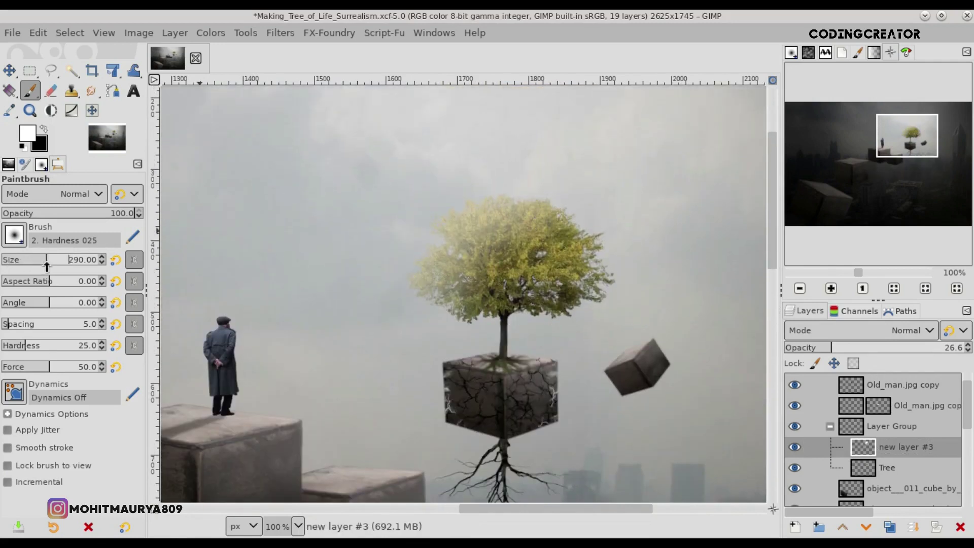
{"action": "left_click", "coordinate": [32, 213]}
{"action": "left_click_drag", "start_coordinate": [32, 214], "coordinate": [27, 213]}
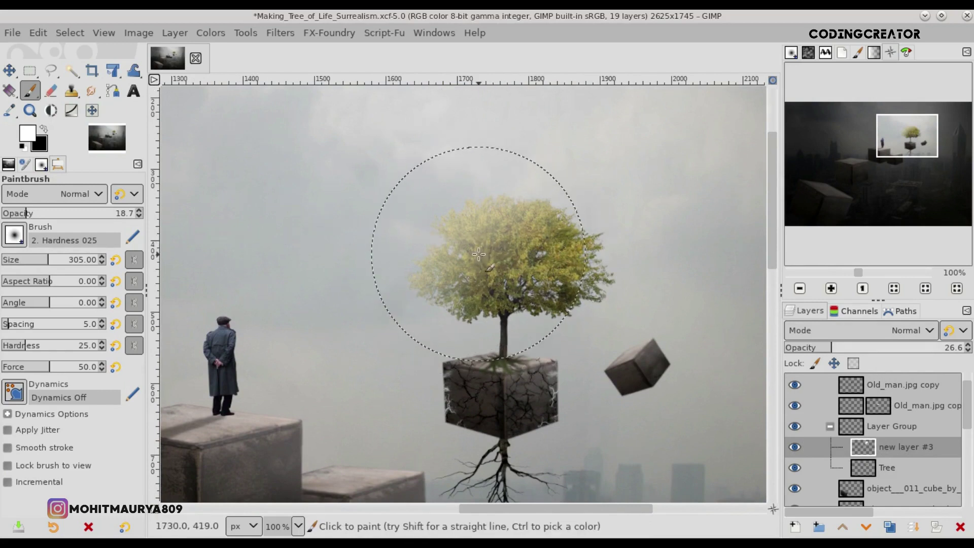
{"action": "left_click", "coordinate": [9, 70]}
{"action": "scroll", "coordinate": [561, 277], "scroll_direction": "down", "scroll_amount": 4}
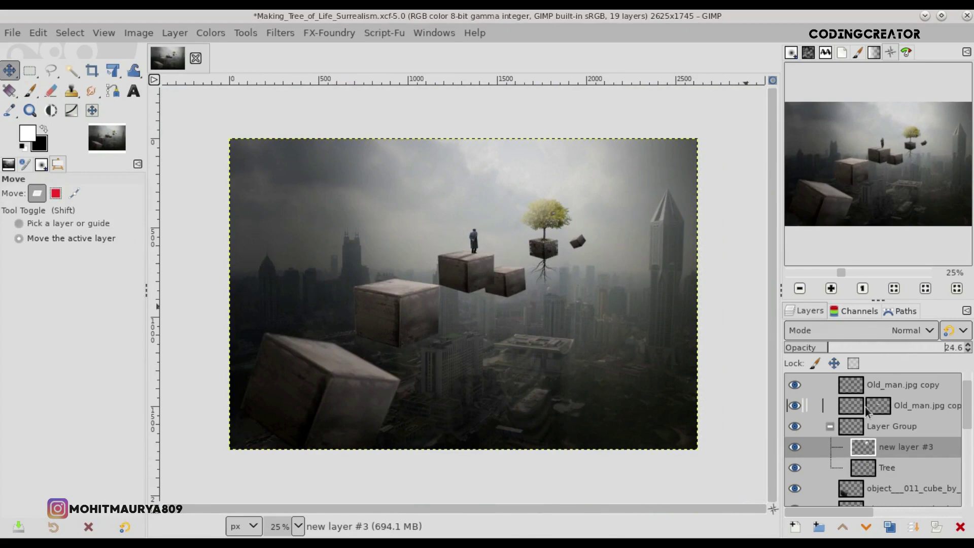
- Toggle the tree group's visibility to compare the result, then collapse the group
{"action": "left_click", "coordinate": [795, 427]}
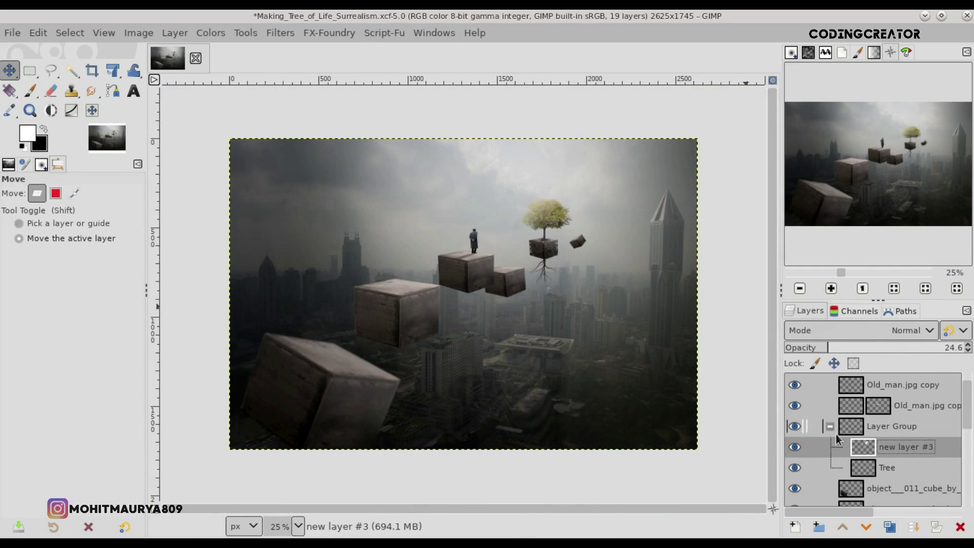
{"action": "left_click", "coordinate": [795, 427]}
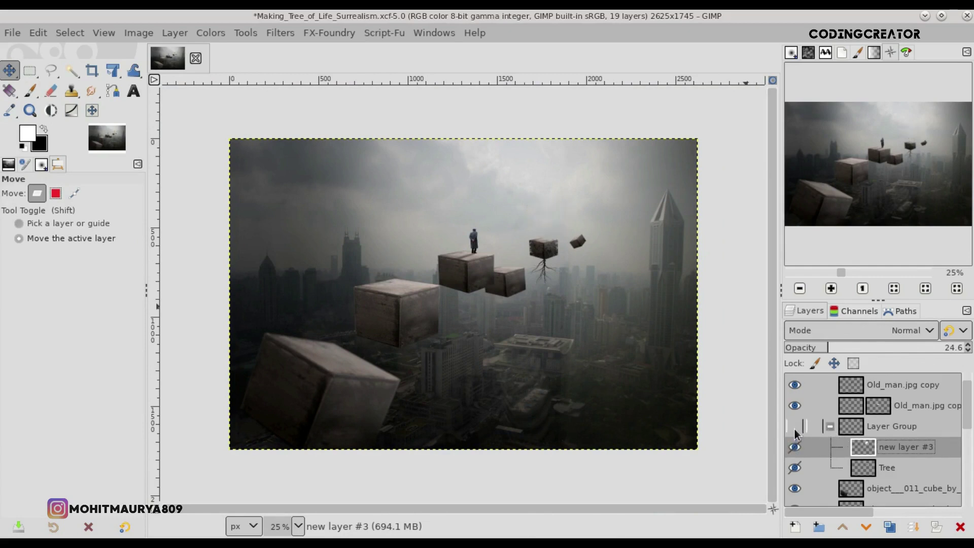
{"action": "left_click", "coordinate": [795, 426]}
{"action": "left_click", "coordinate": [830, 427]}
{"action": "left_click", "coordinate": [928, 428]}
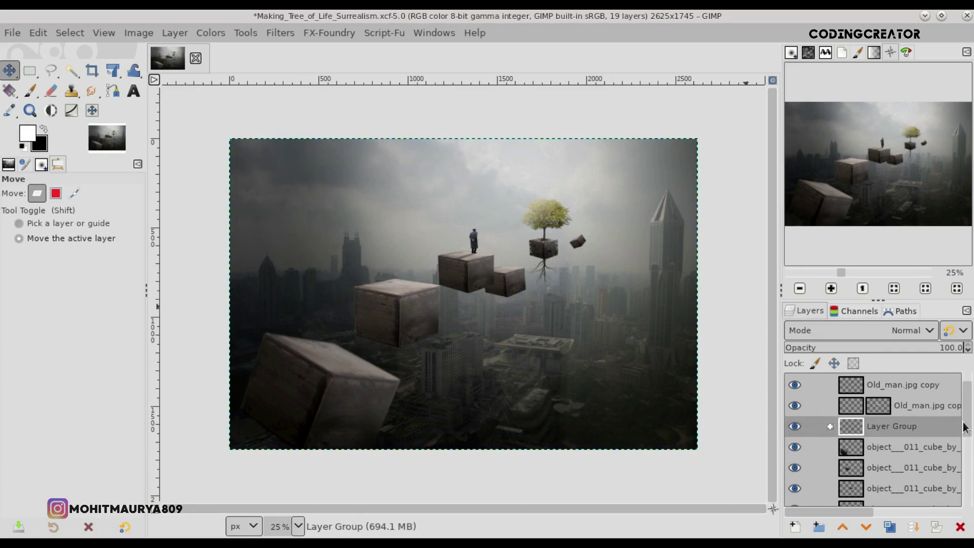
{"action": "scroll", "coordinate": [967, 397], "scroll_direction": "up", "scroll_amount": 1}
{"action": "left_click", "coordinate": [843, 387]}
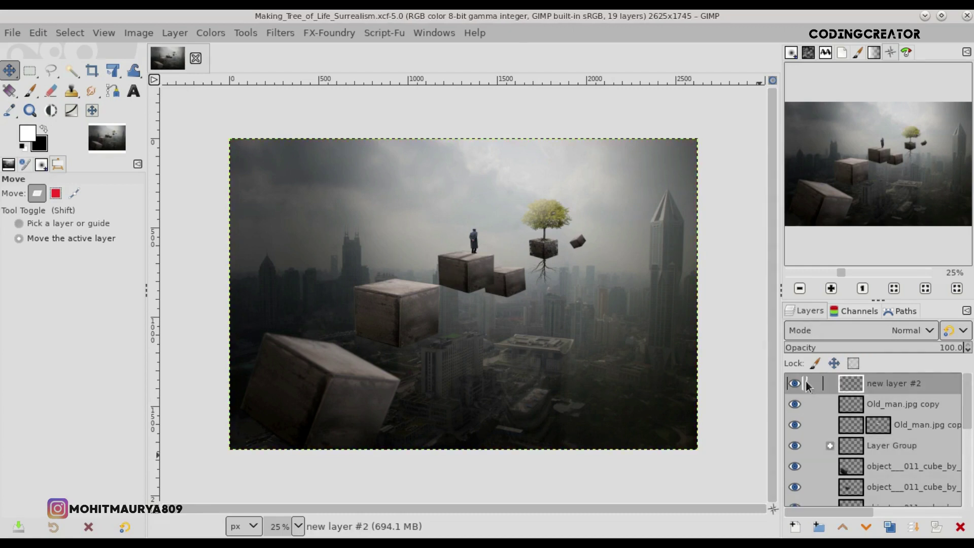
- Wrap Old_man.jpg copy in a new layer group named 'Old man'
{"action": "left_click", "coordinate": [850, 406]}
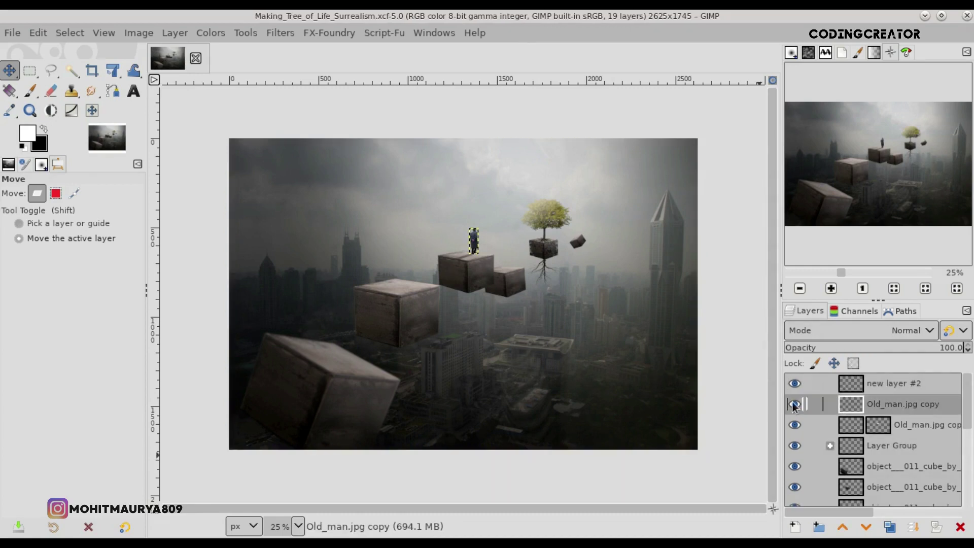
{"action": "left_click", "coordinate": [817, 528]}
{"action": "left_click_drag", "start_coordinate": [876, 422], "coordinate": [905, 404]}
{"action": "double_click", "coordinate": [905, 403]}
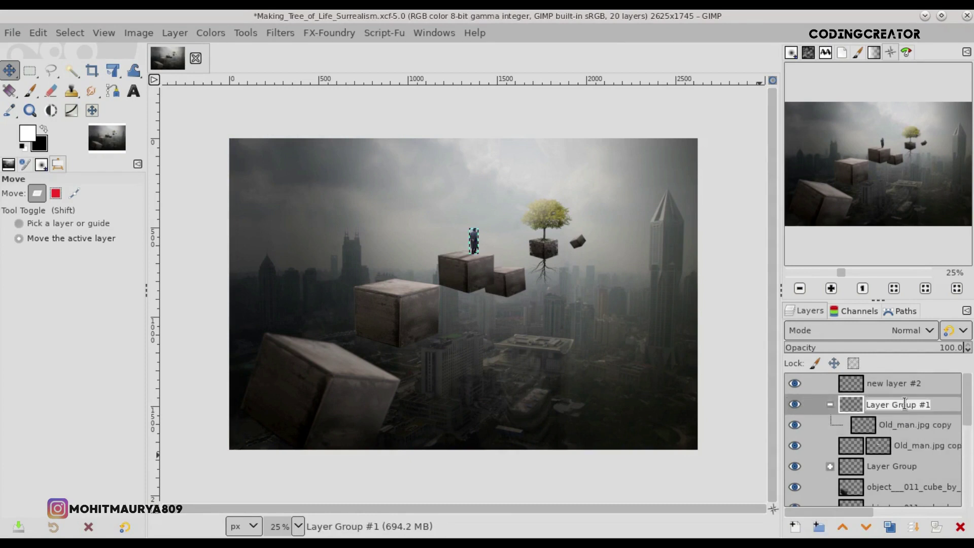
{"action": "key", "text": "BackSpace"}
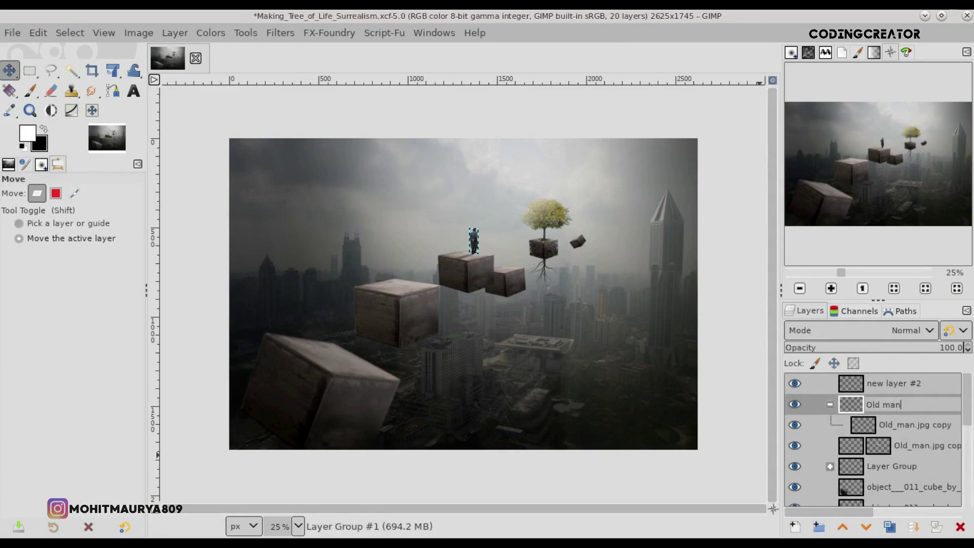
{"action": "key", "text": "Return"}
- Rename the tree's layer group to 'Tree #1'
{"action": "double_click", "coordinate": [902, 467]}
{"action": "key", "text": "BackSpace"}
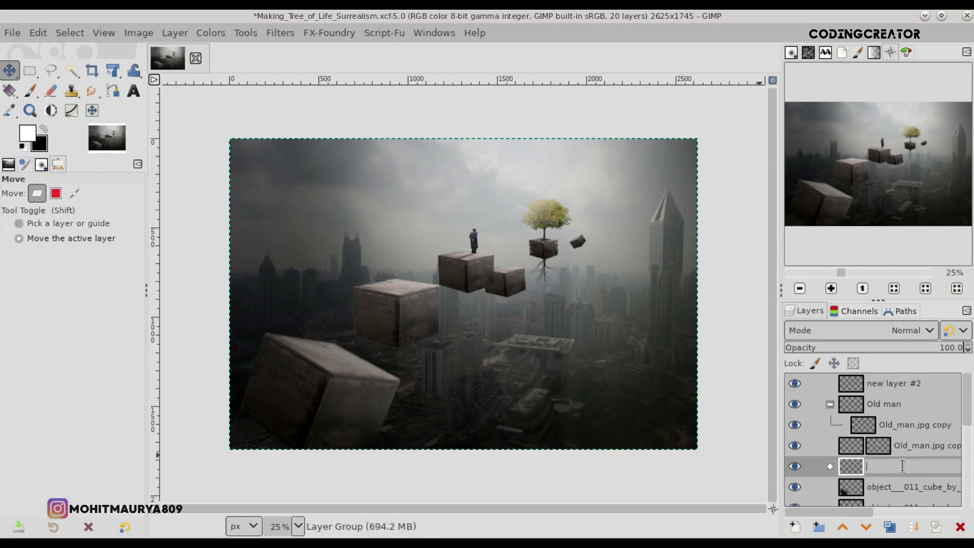
{"action": "type", "text": "Tree #1"}
{"action": "key", "text": "Return"}
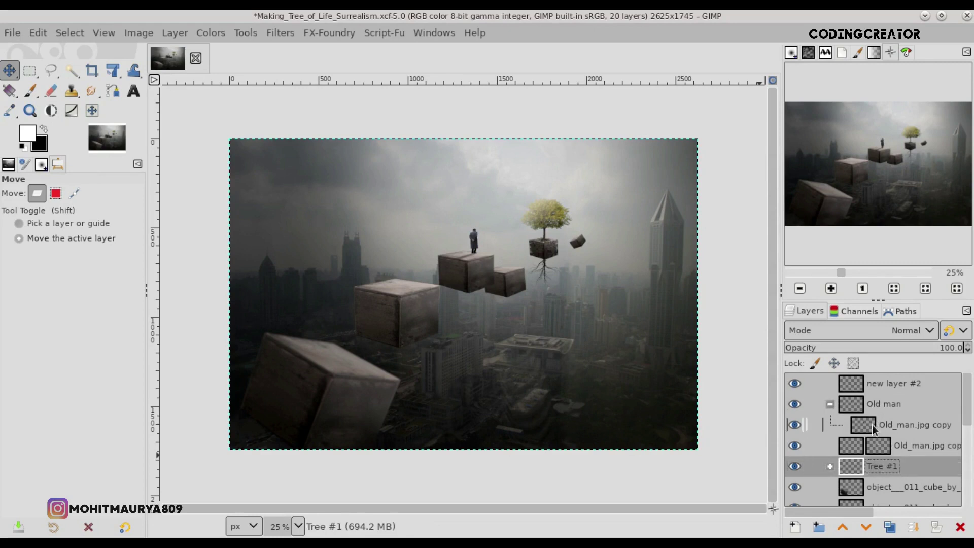
- Add a new Clip to backdrop layer above the man's layer
{"action": "left_click", "coordinate": [873, 429]}
{"action": "left_click", "coordinate": [795, 526]}
{"action": "left_click", "coordinate": [739, 346]}
{"action": "left_click", "coordinate": [692, 345]}
{"action": "left_click", "coordinate": [870, 516]}
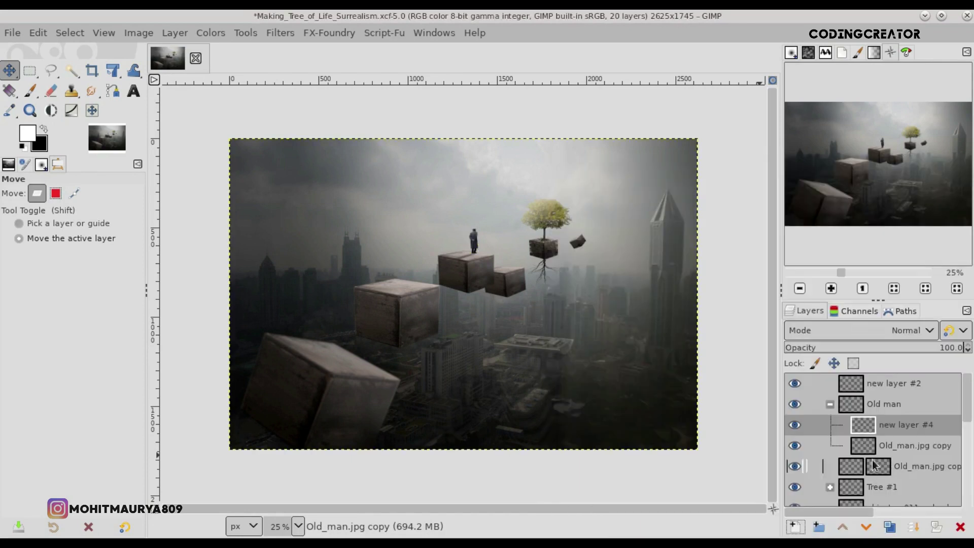
- Zoom in on the old man and paint fog over his right side with a full-opacity 95 px brush
{"action": "key", "text": "1"}
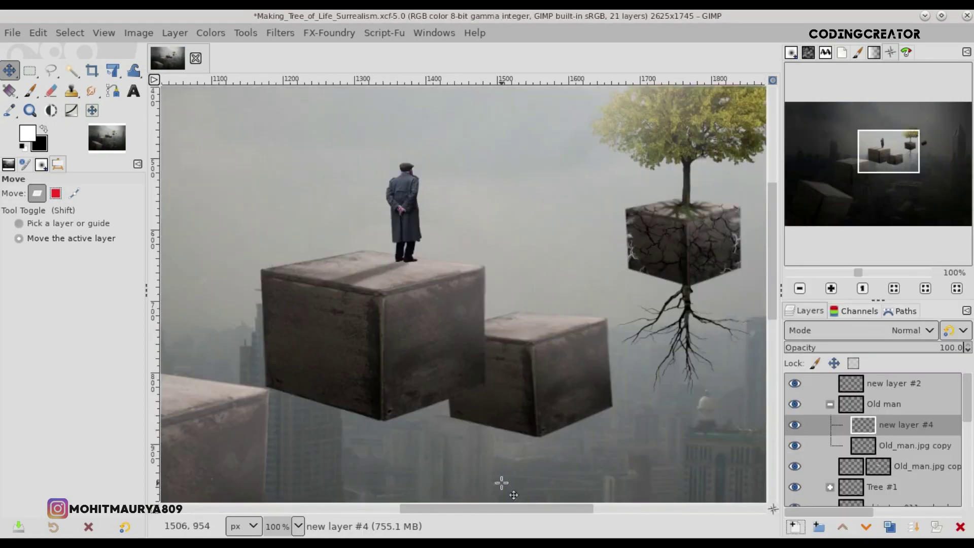
{"action": "scroll", "coordinate": [486, 510], "scroll_direction": "left", "scroll_amount": 4}
{"action": "scroll", "coordinate": [660, 284], "scroll_direction": "up", "scroll_amount": 5}
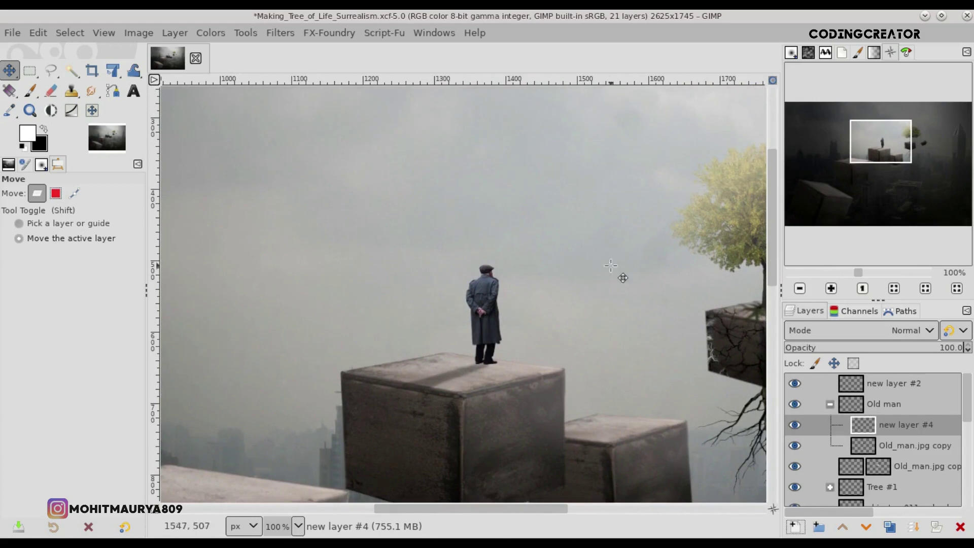
{"action": "key", "text": "2"}
{"action": "scroll", "coordinate": [502, 509], "scroll_direction": "left", "scroll_amount": 2}
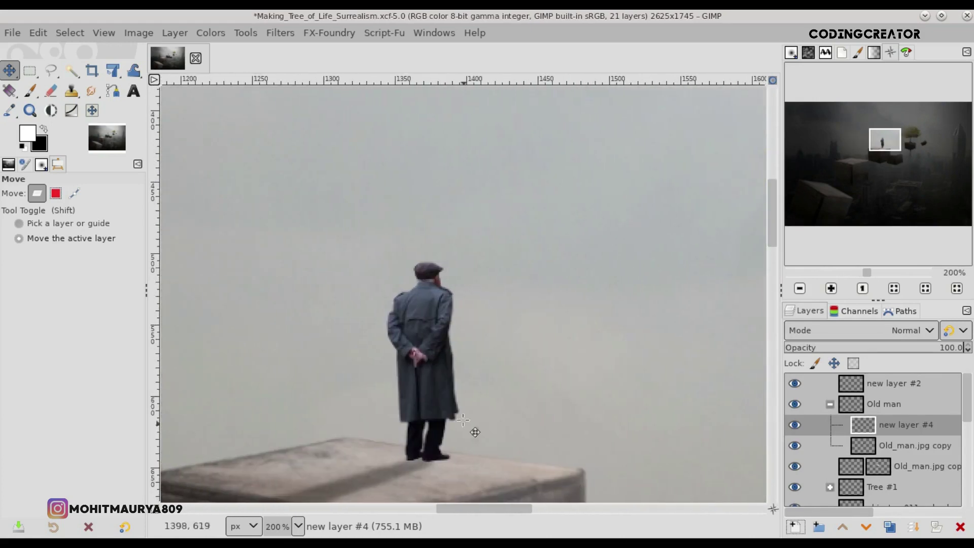
{"action": "left_click", "coordinate": [30, 91]}
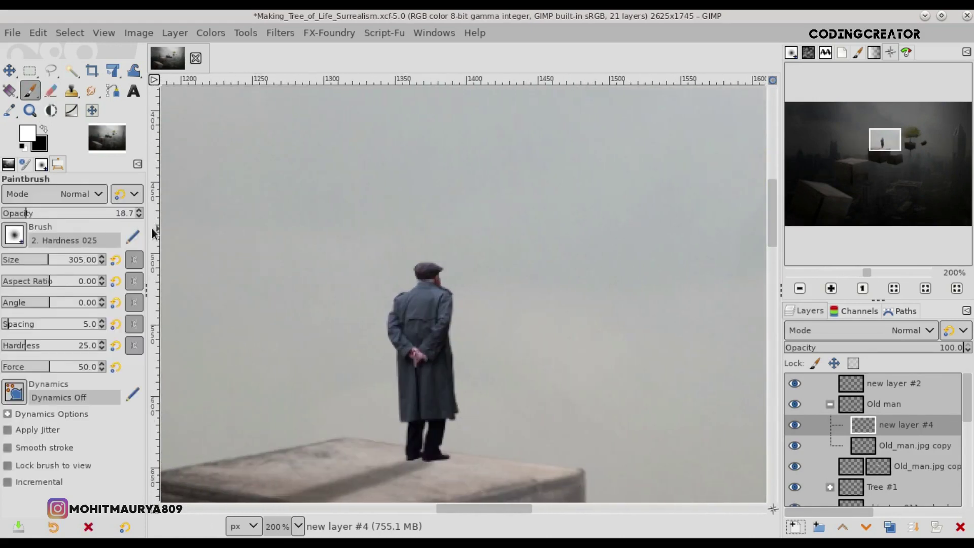
{"action": "left_click_drag", "start_coordinate": [100, 213], "coordinate": [145, 213]}
{"action": "left_click_drag", "start_coordinate": [41, 261], "coordinate": [24, 262]}
{"action": "mouse_move", "coordinate": [483, 292]}
{"action": "left_mouse_down"}
{"action": "mouse_move", "coordinate": [488, 374]}
{"action": "mouse_move", "coordinate": [516, 358]}
{"action": "left_mouse_up"}
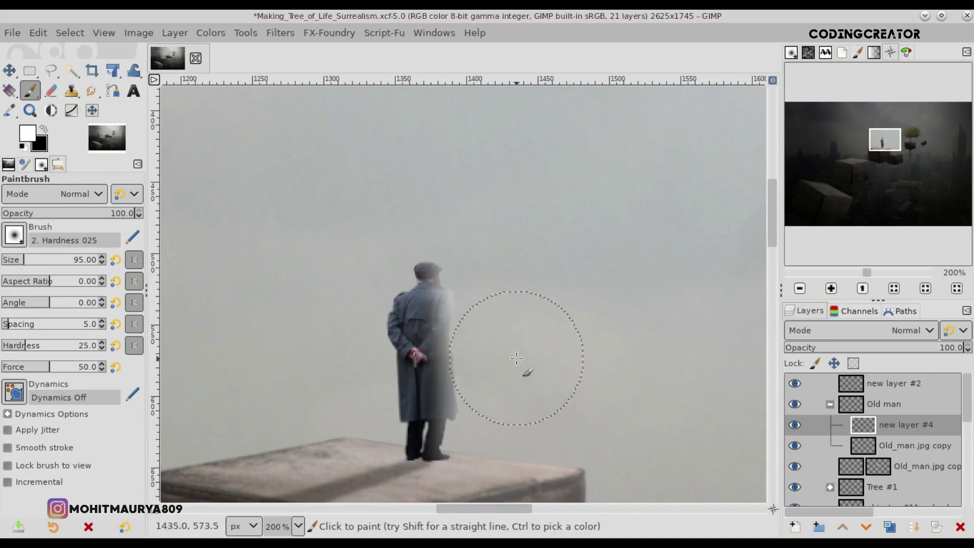
- Add faint fog over the man's coat and lower the fog layer's opacity to 18.7, comparing before and after
{"action": "left_click", "coordinate": [31, 213]}
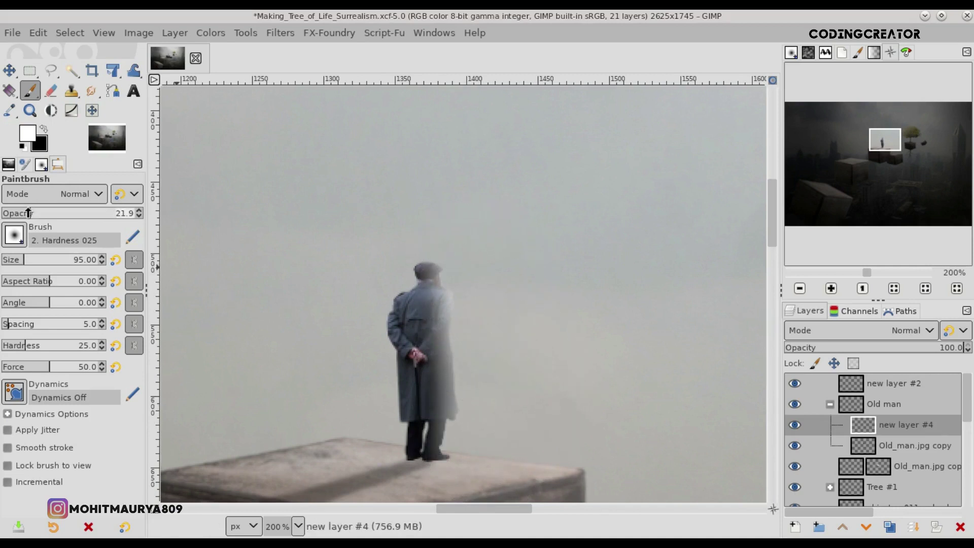
{"action": "mouse_move", "coordinate": [457, 279]}
{"action": "left_mouse_down"}
{"action": "mouse_move", "coordinate": [455, 359]}
{"action": "mouse_move", "coordinate": [473, 455]}
{"action": "left_mouse_up"}
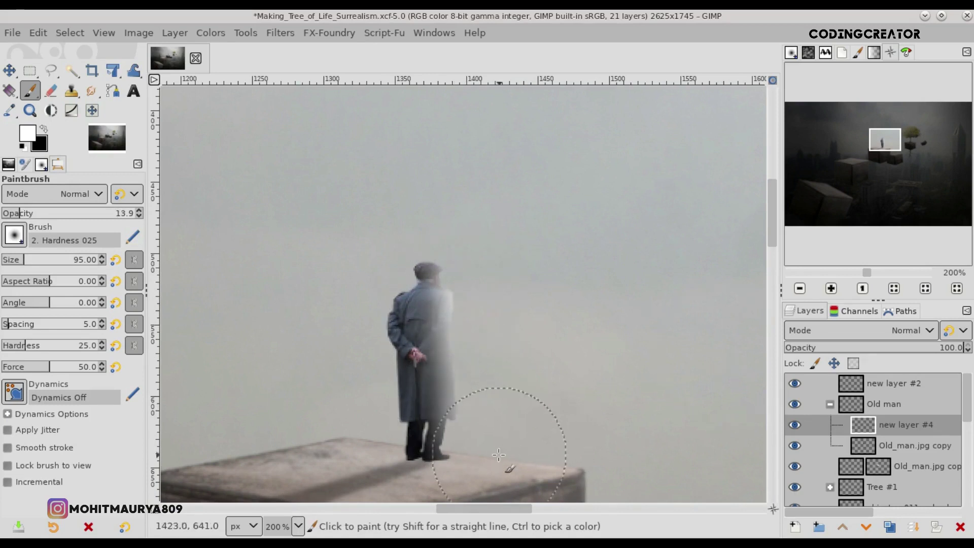
{"action": "left_click", "coordinate": [838, 348]}
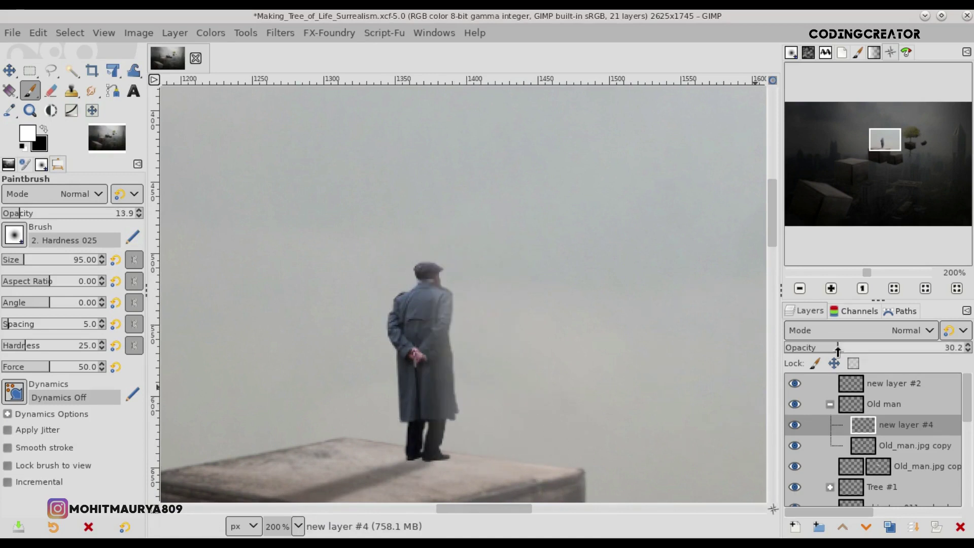
{"action": "key", "text": "m"}
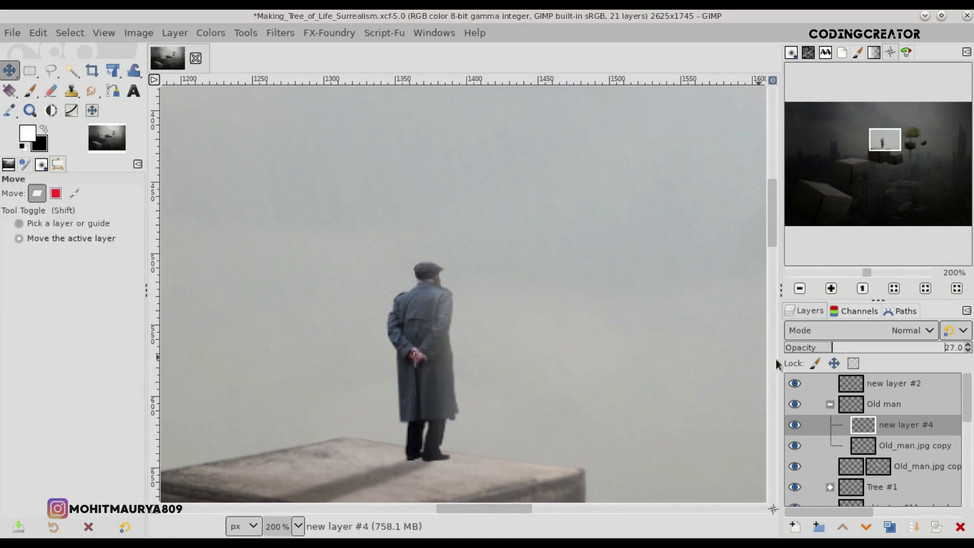
{"action": "left_click", "coordinate": [795, 425]}
{"action": "left_click_drag", "start_coordinate": [817, 350], "coordinate": [815, 350]}
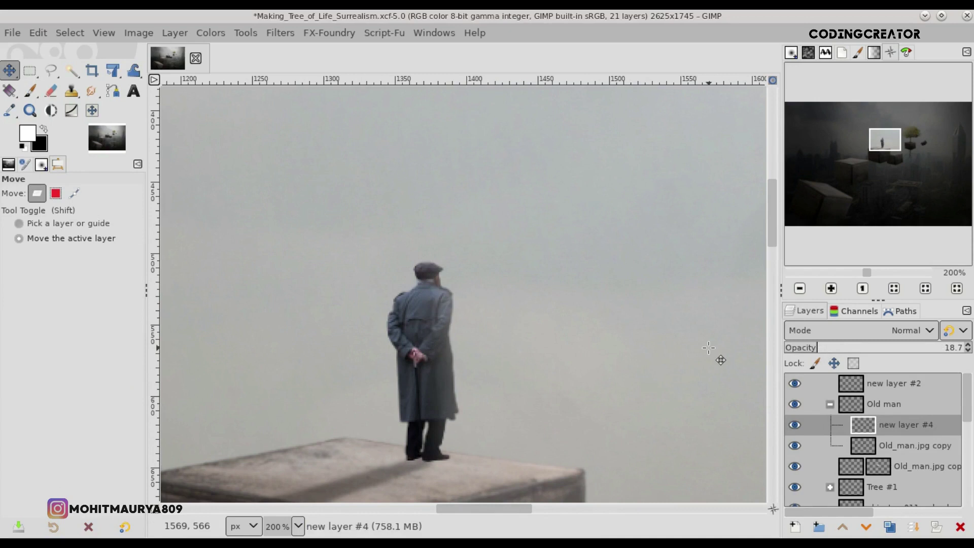
{"action": "key", "text": "1"}
{"action": "scroll", "coordinate": [708, 347], "scroll_direction": "down", "scroll_amount": 2}
{"action": "scroll", "coordinate": [709, 347], "scroll_direction": "down", "scroll_amount": 2}
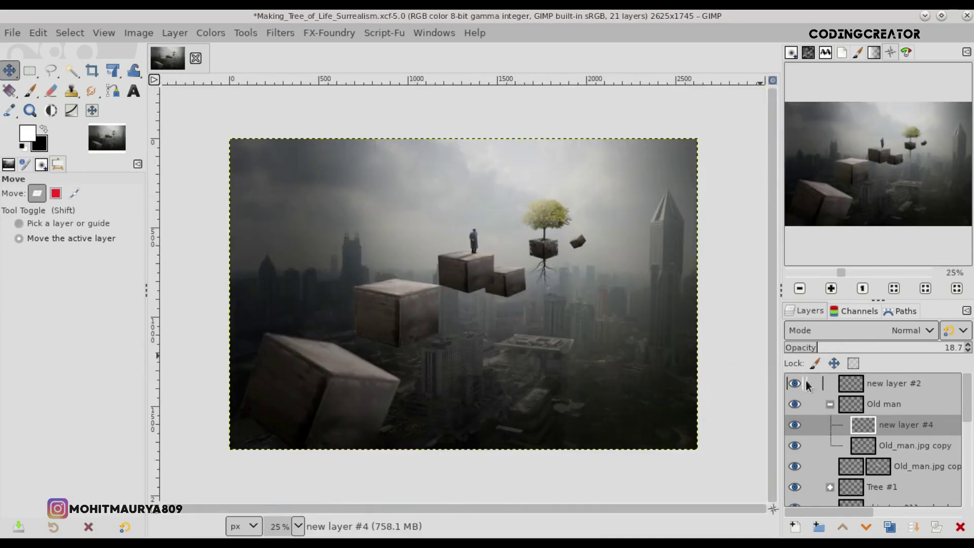
{"action": "left_click", "coordinate": [796, 425]}
- Collapse the Old man group, select new layer #2, and set the foreground to dark grey 1c1f20
{"action": "left_click", "coordinate": [830, 405]}
{"action": "left_click", "coordinate": [830, 404]}
{"action": "left_click", "coordinate": [841, 386]}
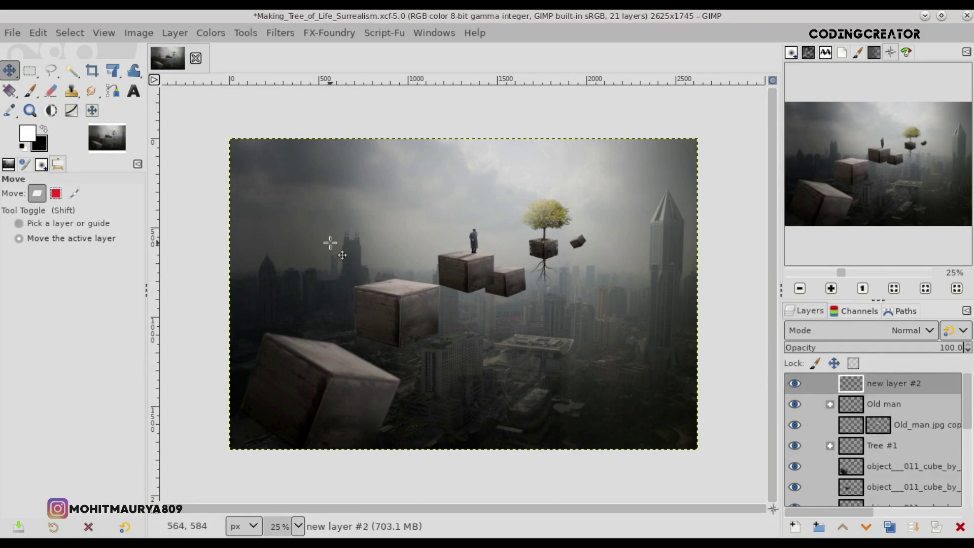
{"action": "left_click", "coordinate": [25, 137]}
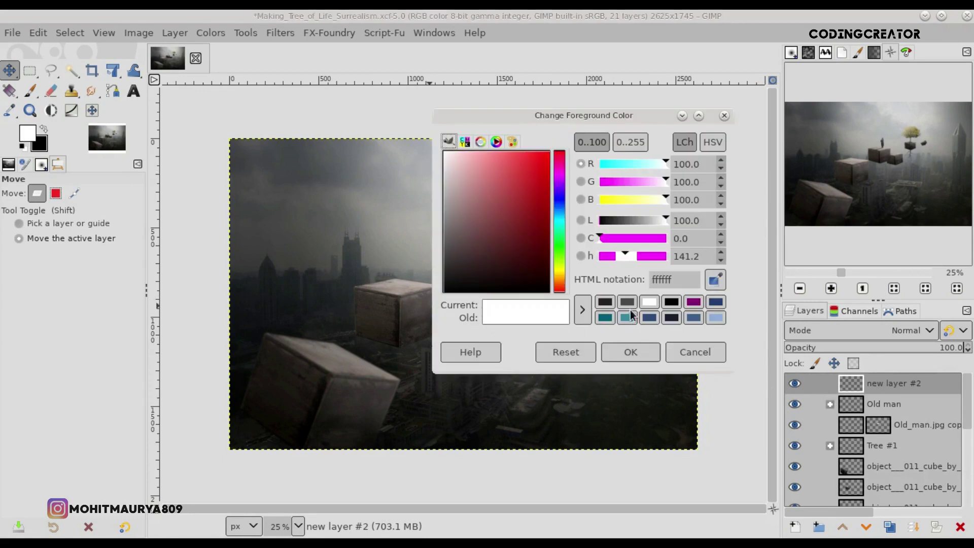
{"action": "left_click", "coordinate": [605, 302]}
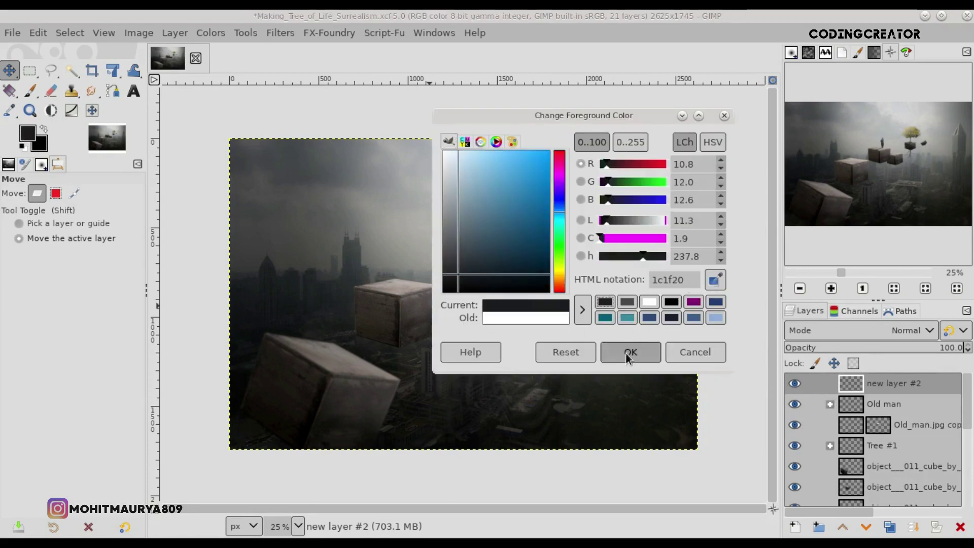
{"action": "left_click", "coordinate": [629, 352]}
- Draw a vertical linear gradient upward from the bottom of the scene
{"action": "left_click", "coordinate": [28, 91]}
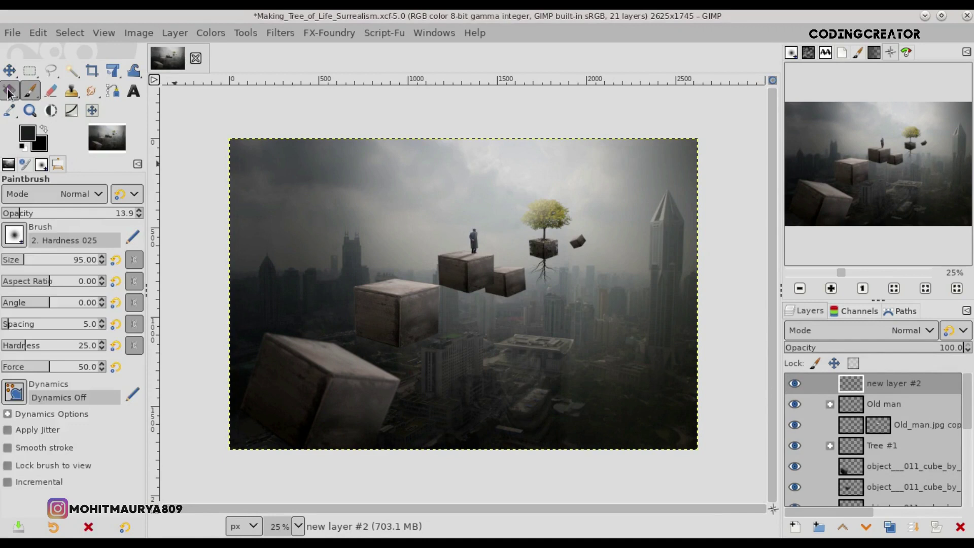
{"action": "left_click", "coordinate": [9, 92]}
{"action": "left_click", "coordinate": [18, 236]}
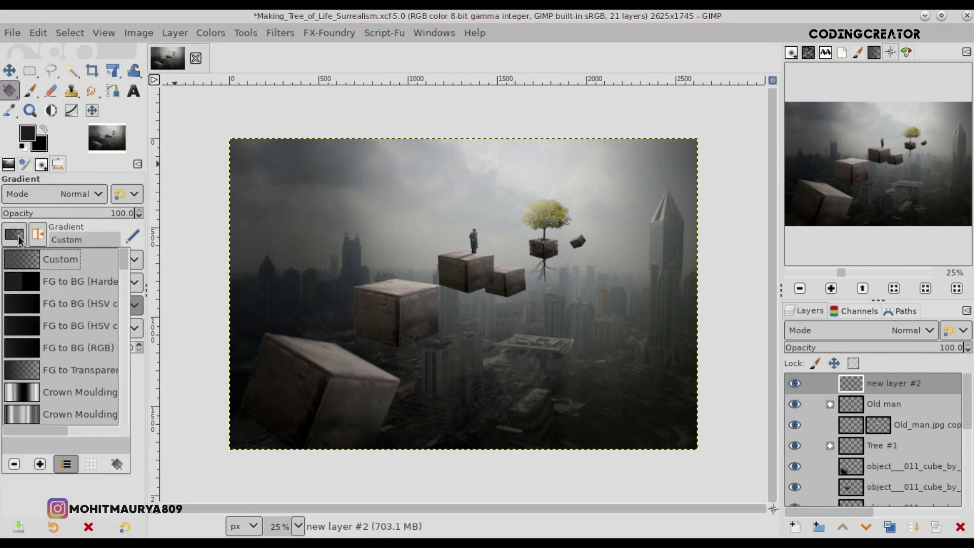
{"action": "left_click", "coordinate": [53, 254]}
{"action": "left_click", "coordinate": [82, 282]}
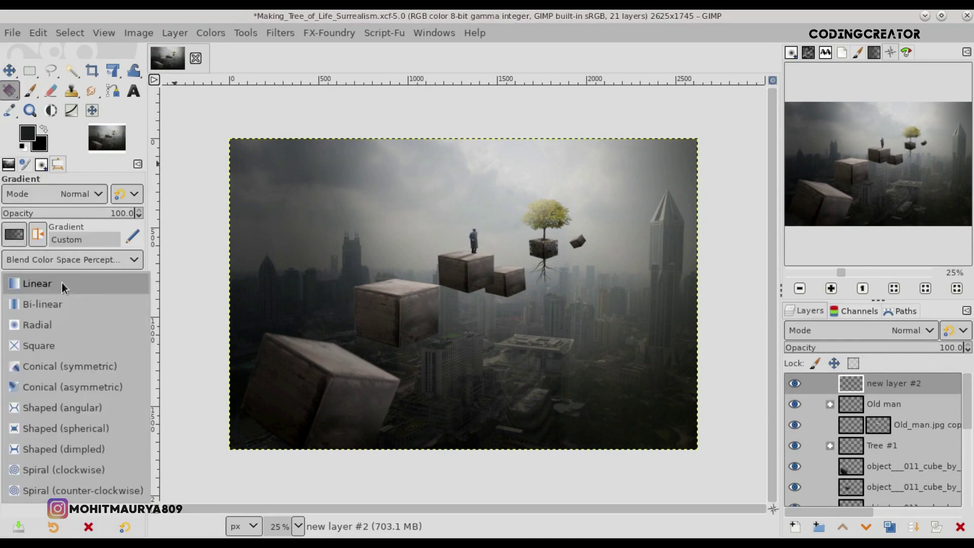
{"action": "left_click_drag", "start_coordinate": [464, 449], "coordinate": [466, 230]}
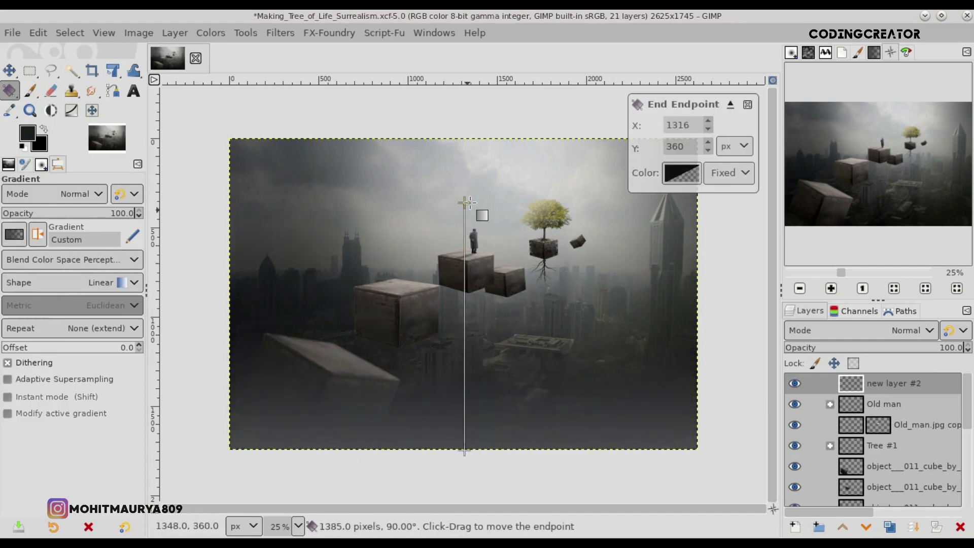
{"action": "mouse_move", "coordinate": [468, 202]}
{"action": "left_mouse_down"}
{"action": "mouse_move", "coordinate": [467, 214]}
{"action": "mouse_move", "coordinate": [468, 190]}
{"action": "mouse_move", "coordinate": [464, 219]}
{"action": "left_mouse_up"}
{"action": "key", "text": "Return"}
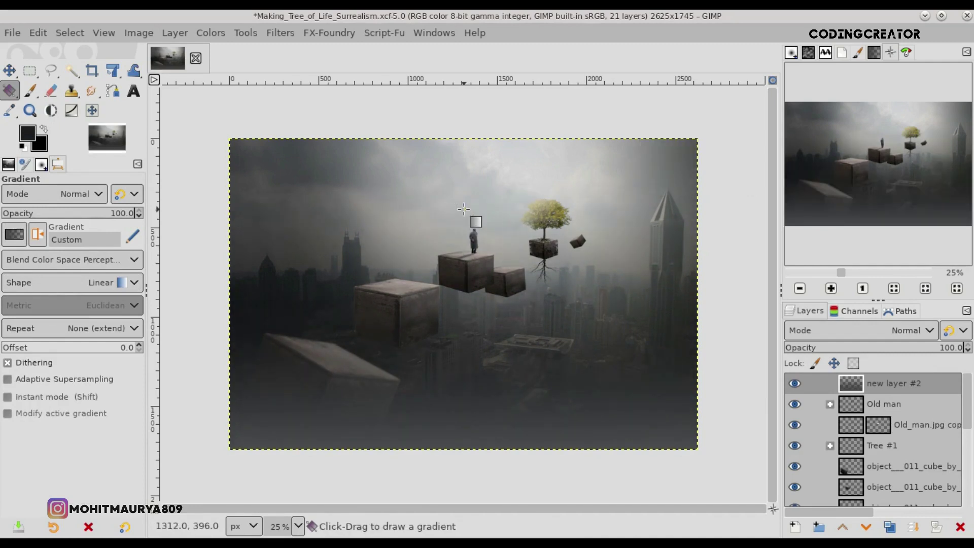
- Draw a second gradient angled up from the bottom-right corner to below the tree
{"action": "left_click_drag", "start_coordinate": [687, 451], "coordinate": [564, 194]}
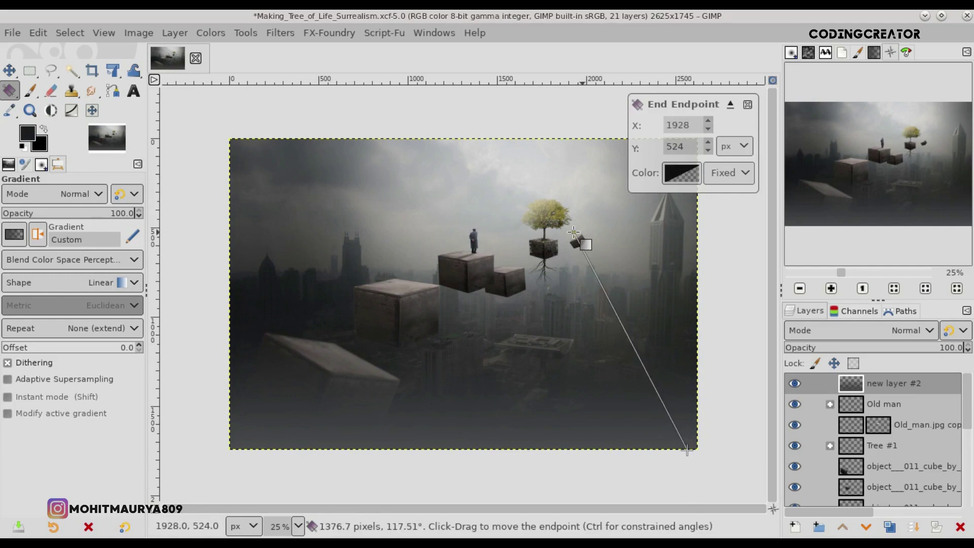
{"action": "left_click_drag", "start_coordinate": [564, 193], "coordinate": [555, 271]}
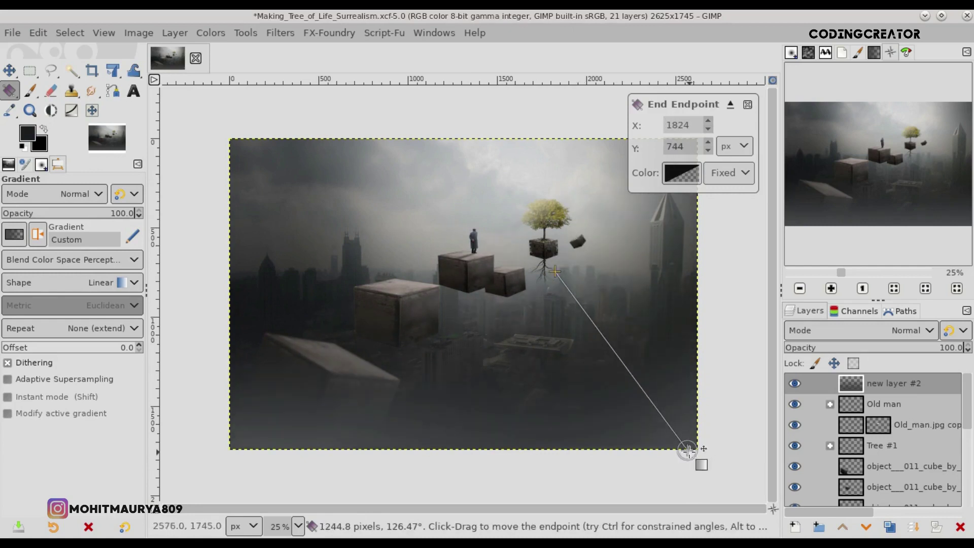
{"action": "left_click_drag", "start_coordinate": [687, 449], "coordinate": [616, 449]}
{"action": "mouse_move", "coordinate": [555, 272]}
{"action": "left_mouse_down"}
{"action": "mouse_move", "coordinate": [586, 254]}
{"action": "mouse_move", "coordinate": [572, 271]}
{"action": "left_mouse_up"}
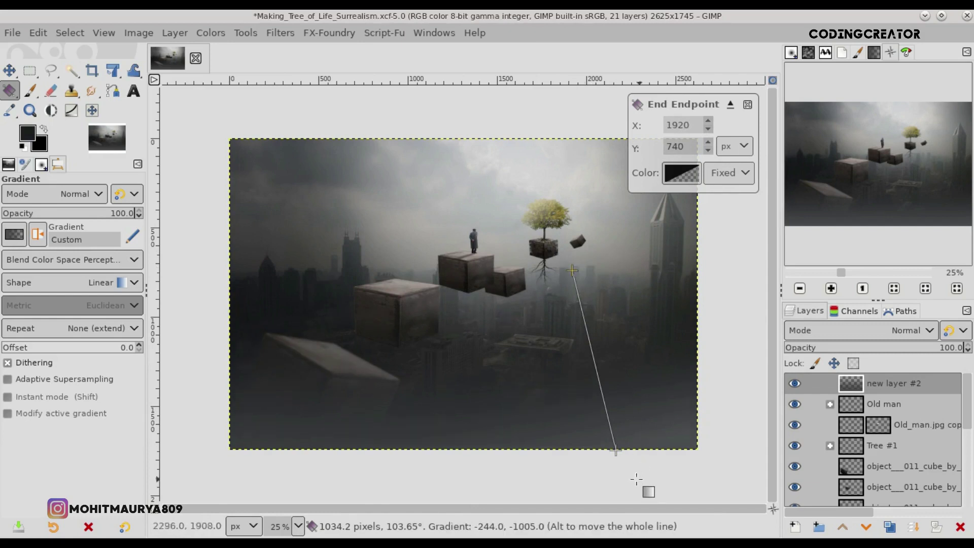
{"action": "left_click_drag", "start_coordinate": [615, 449], "coordinate": [665, 501]}
{"action": "left_click_drag", "start_coordinate": [573, 270], "coordinate": [561, 294]}
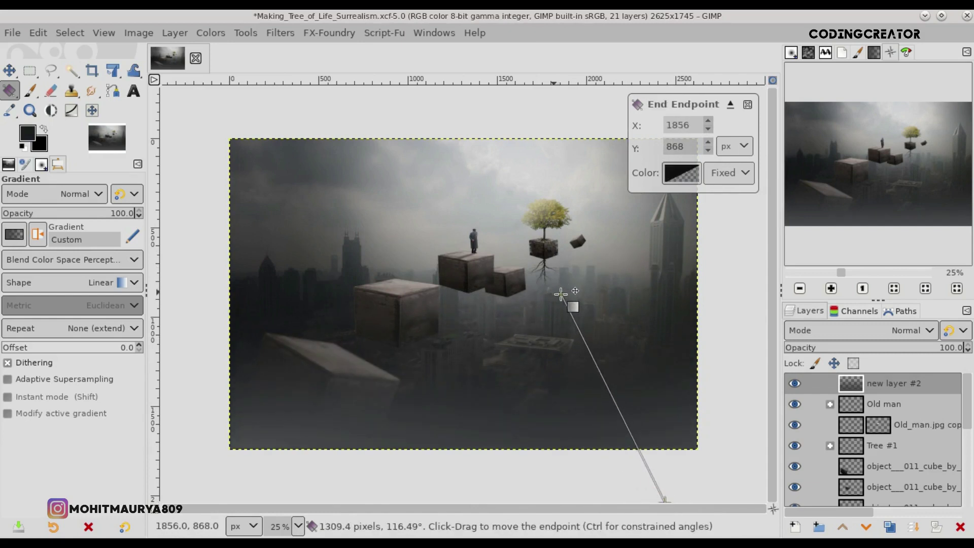
{"action": "key", "text": "Return"}
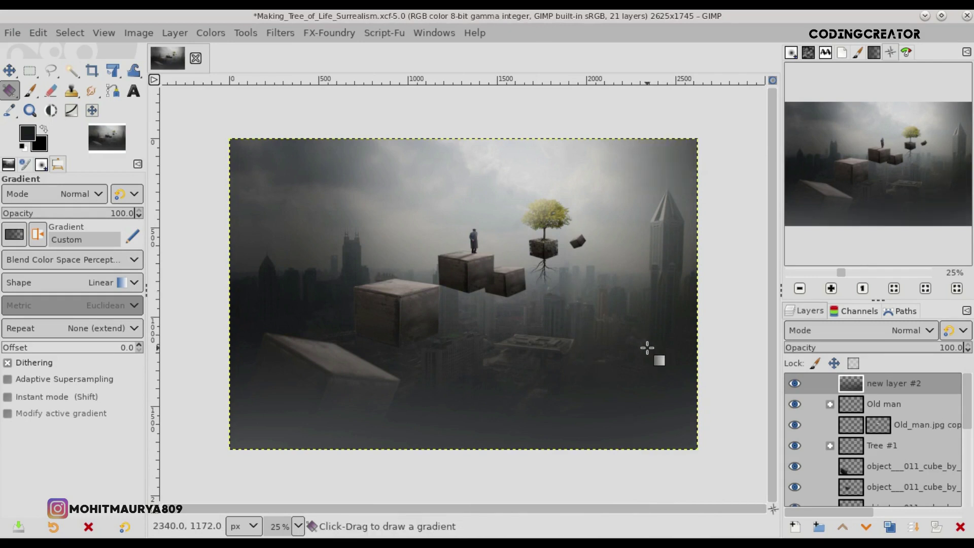
- Fade the gradient layer to 82.5% opacity, comparing the scene with and without it
{"action": "left_click", "coordinate": [795, 384]}
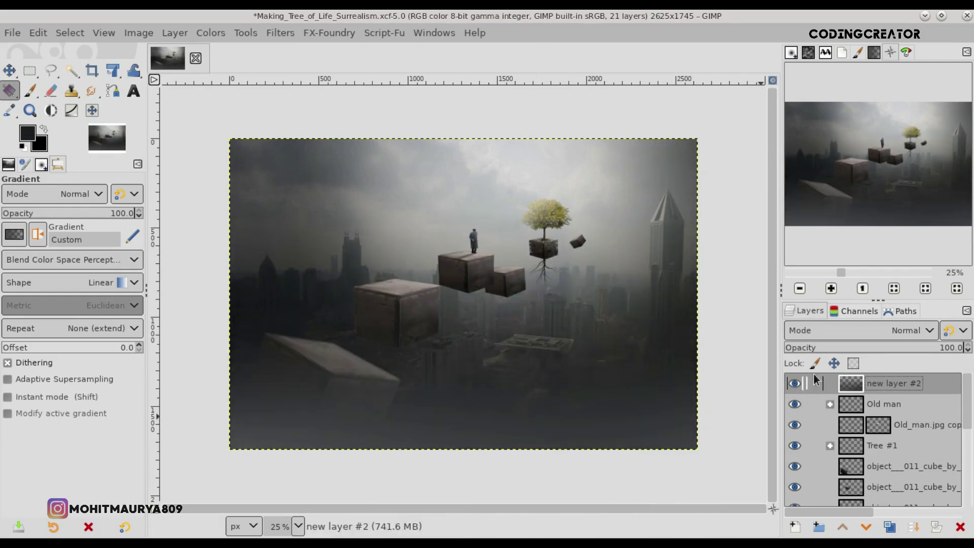
{"action": "mouse_move", "coordinate": [888, 353]}
{"action": "left_mouse_down"}
{"action": "mouse_move", "coordinate": [837, 348]}
{"action": "mouse_move", "coordinate": [876, 351]}
{"action": "left_mouse_up"}
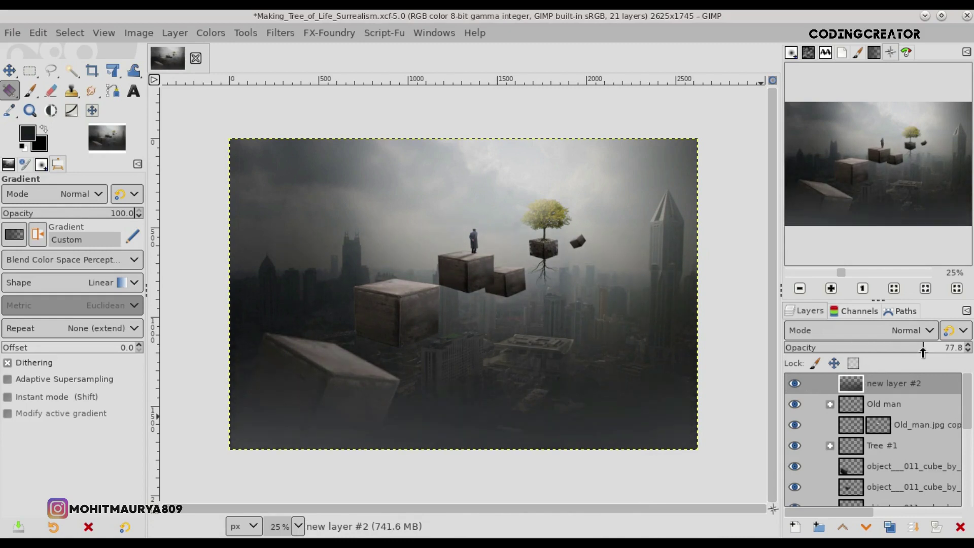
{"action": "left_click", "coordinate": [795, 384]}
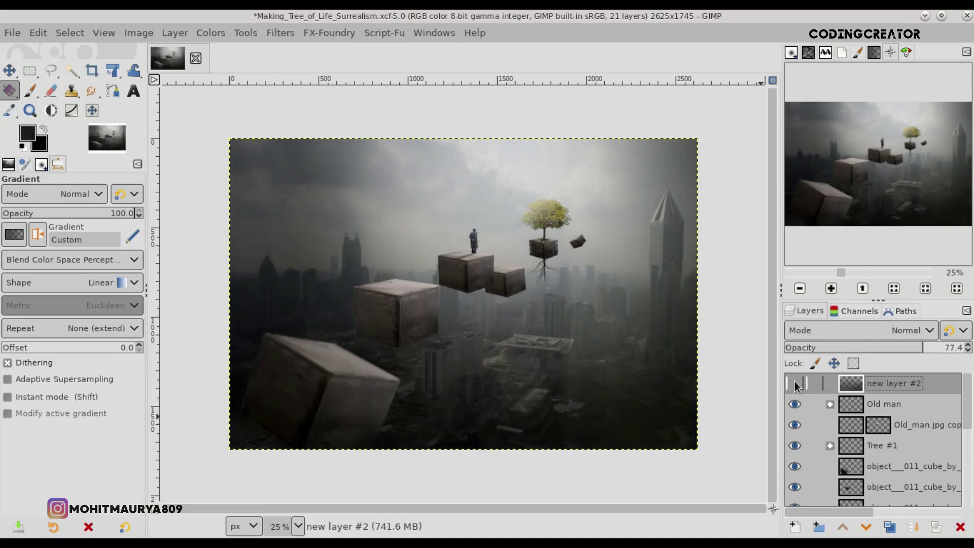
{"action": "left_click", "coordinate": [794, 384]}
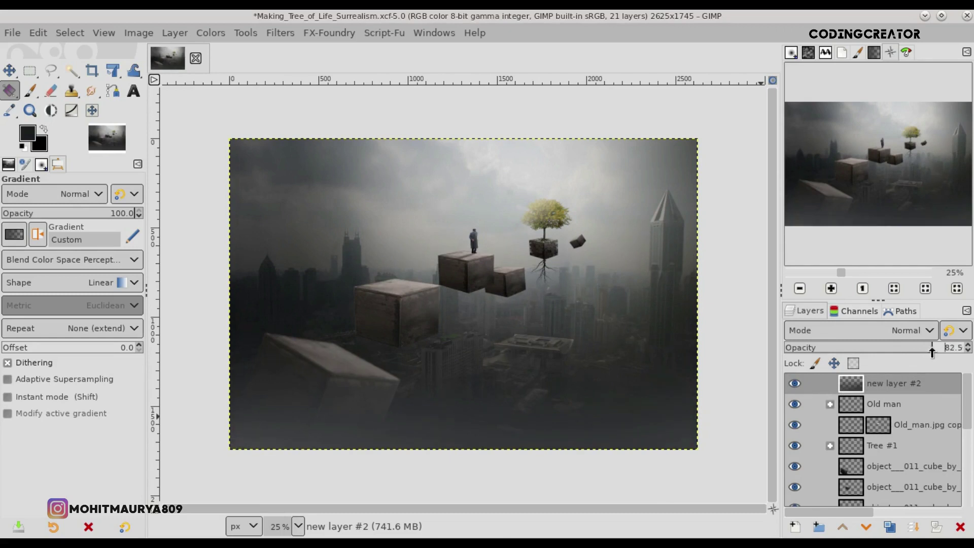
{"action": "key", "text": "m"}
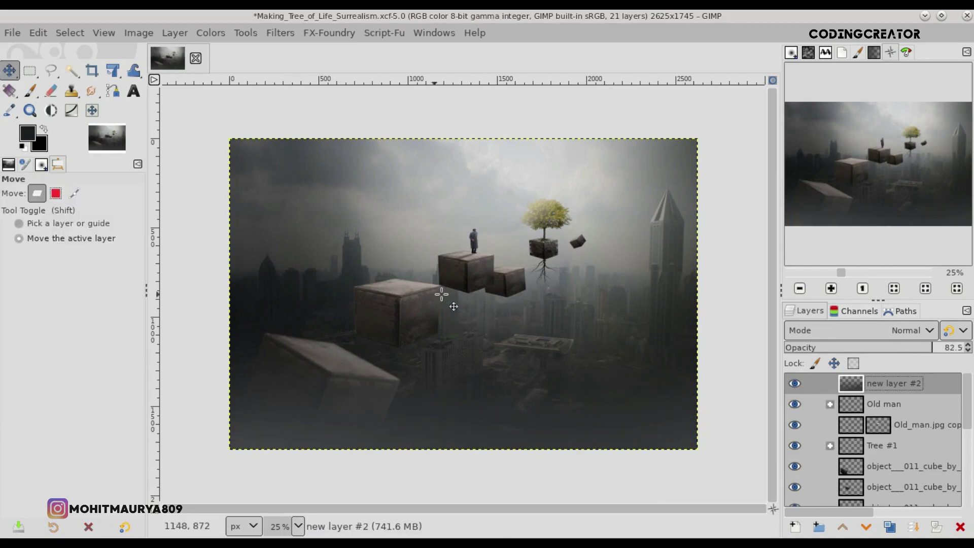
- Expand the Old man group and duplicate the Old_man.jpg copy layer
{"action": "left_click", "coordinate": [796, 386]}
{"action": "scroll", "coordinate": [966, 406], "scroll_direction": "down", "scroll_amount": 3}
{"action": "scroll", "coordinate": [966, 406], "scroll_direction": "up", "scroll_amount": 2}
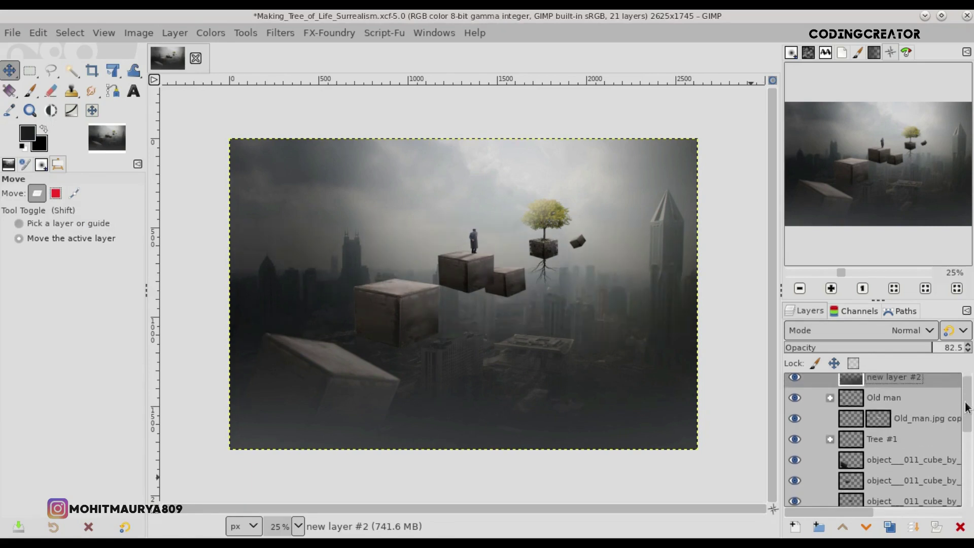
{"action": "left_click", "coordinate": [889, 398]}
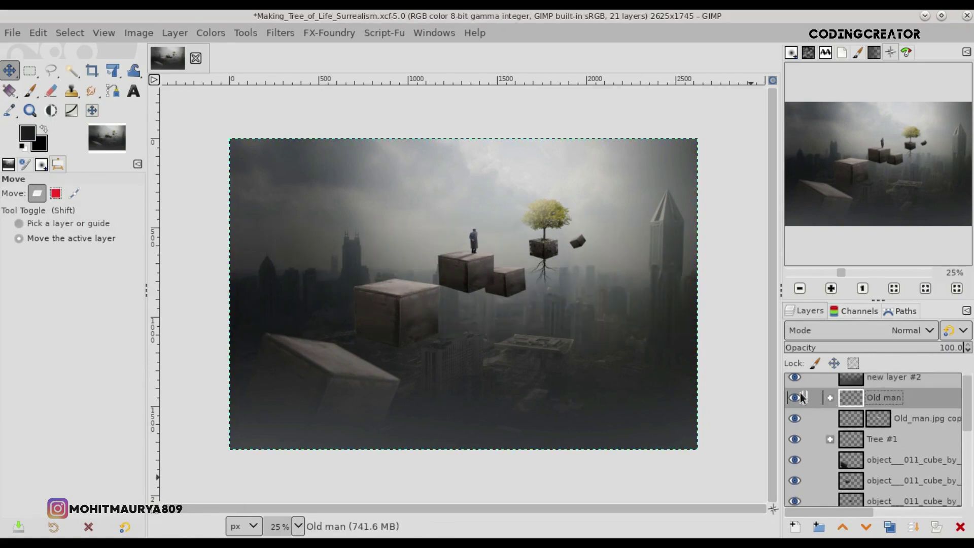
{"action": "left_click", "coordinate": [830, 398]}
{"action": "left_click", "coordinate": [889, 440]}
{"action": "left_click", "coordinate": [889, 527]}
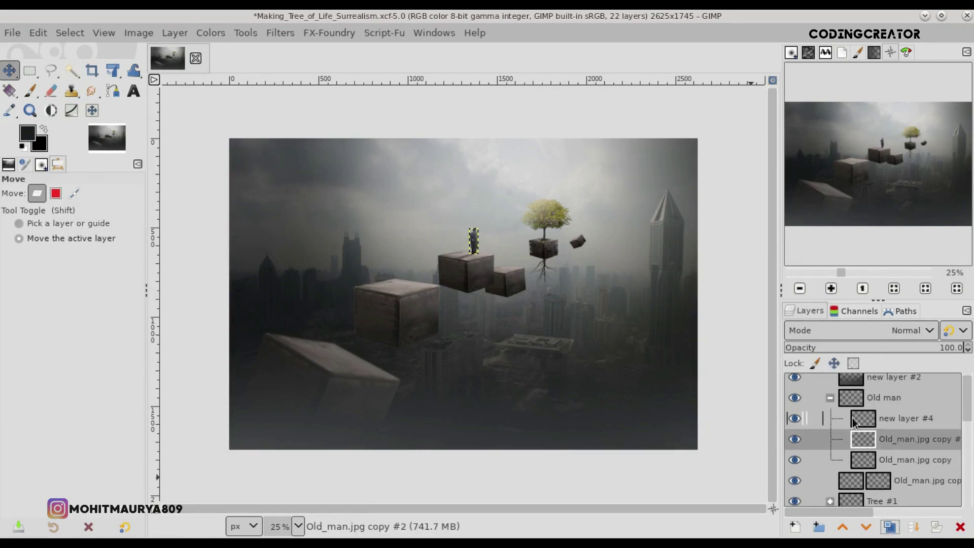
{"action": "scroll", "coordinate": [481, 256], "scroll_direction": "up", "scroll_amount": 2}
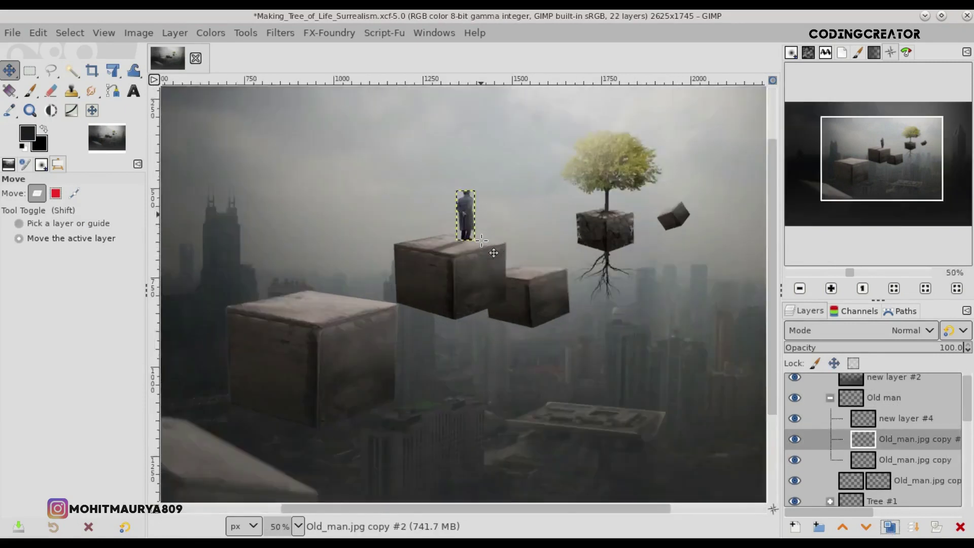
{"action": "scroll", "coordinate": [446, 223], "scroll_direction": "up", "scroll_amount": 2}
- Flatten the duplicate with Unified Transform into a perspective shadow stretching down-left across the box top
{"action": "left_click", "coordinate": [111, 77]}
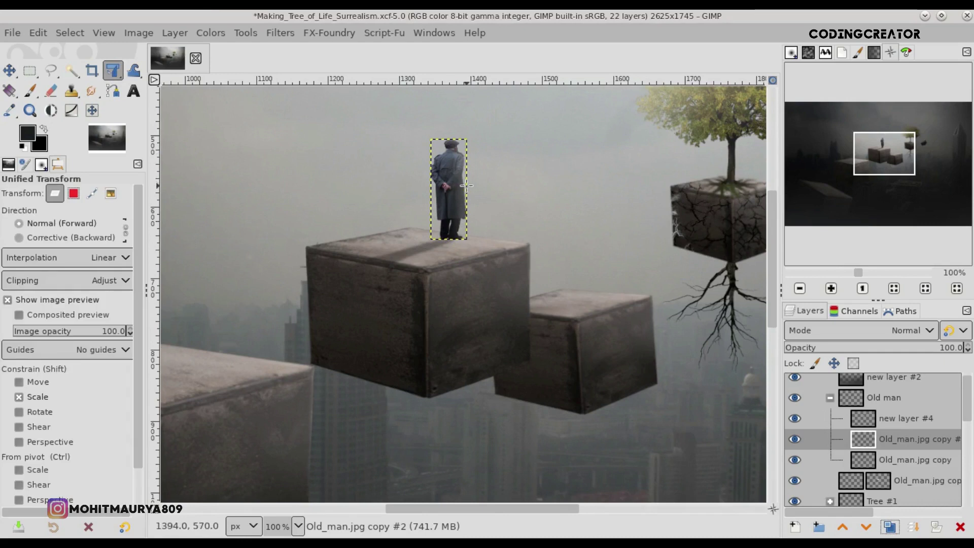
{"action": "left_click", "coordinate": [466, 186]}
{"action": "scroll", "coordinate": [466, 186], "scroll_direction": "up", "scroll_amount": 1}
{"action": "left_click_drag", "start_coordinate": [414, 117], "coordinate": [256, 299]}
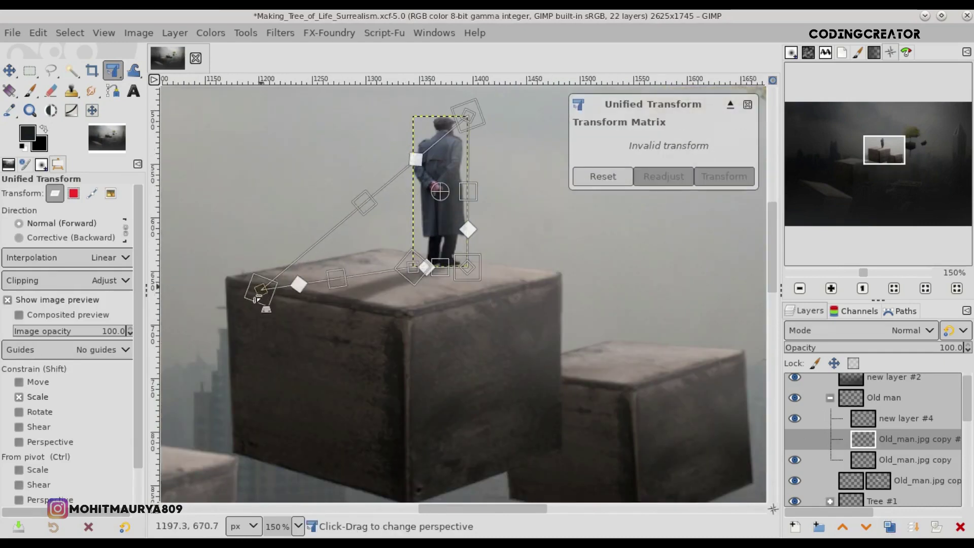
{"action": "mouse_move", "coordinate": [471, 121]}
{"action": "left_mouse_down"}
{"action": "mouse_move", "coordinate": [353, 295]}
{"action": "mouse_move", "coordinate": [254, 307]}
{"action": "left_mouse_up"}
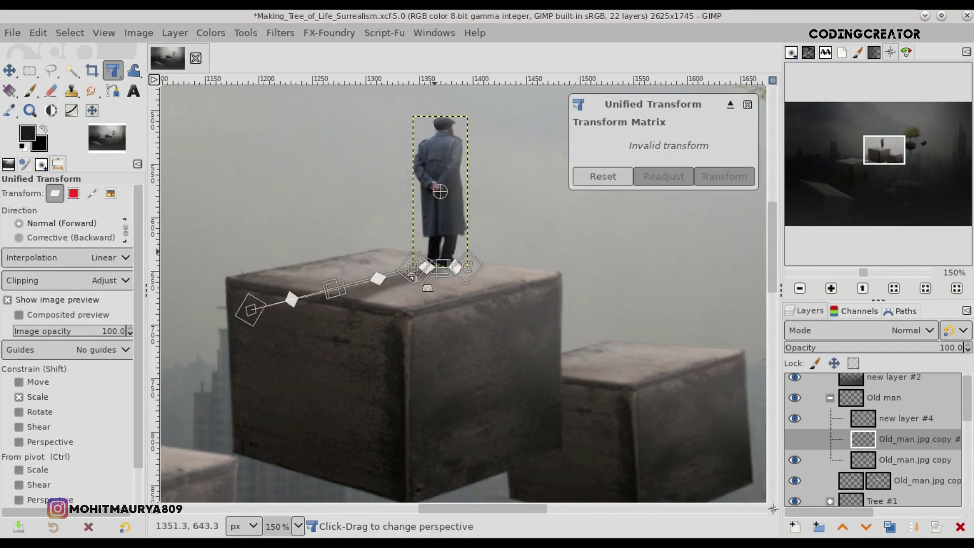
{"action": "left_click_drag", "start_coordinate": [412, 276], "coordinate": [303, 329]}
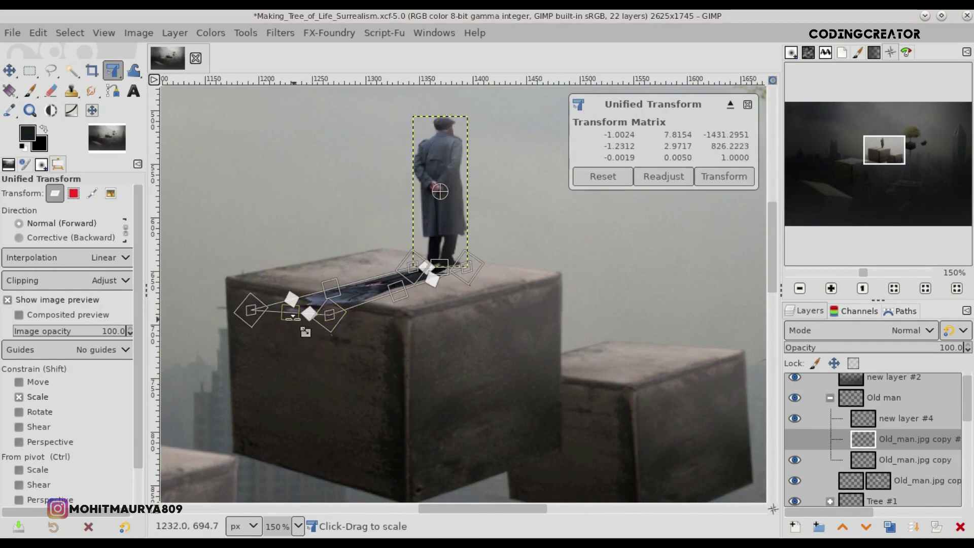
{"action": "left_click_drag", "start_coordinate": [251, 309], "coordinate": [203, 327]}
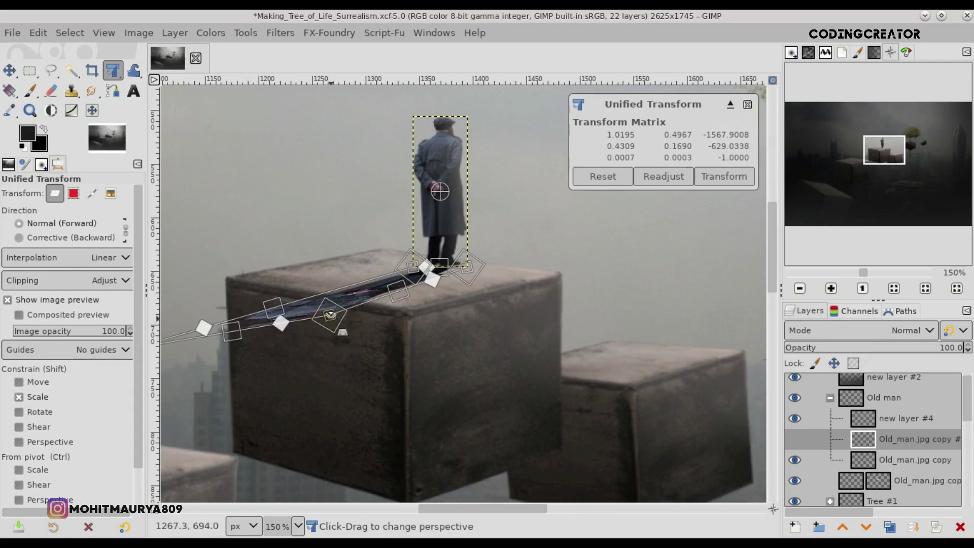
{"action": "left_click_drag", "start_coordinate": [329, 315], "coordinate": [305, 330]}
{"action": "mouse_move", "coordinate": [432, 507]}
{"action": "left_mouse_down"}
{"action": "mouse_move", "coordinate": [379, 508]}
{"action": "mouse_move", "coordinate": [394, 503]}
{"action": "left_mouse_up"}
{"action": "left_click_drag", "start_coordinate": [435, 353], "coordinate": [435, 351]}
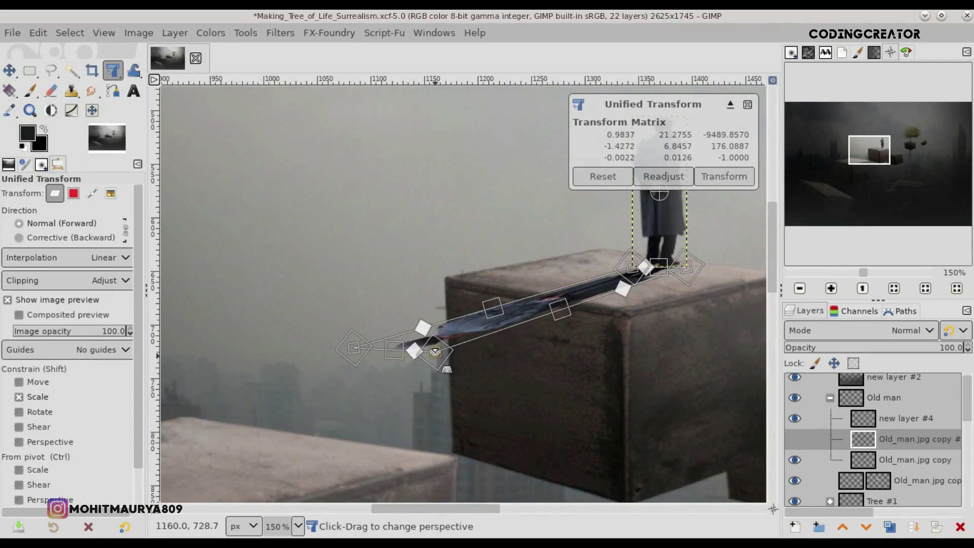
{"action": "left_click_drag", "start_coordinate": [435, 351], "coordinate": [377, 370]}
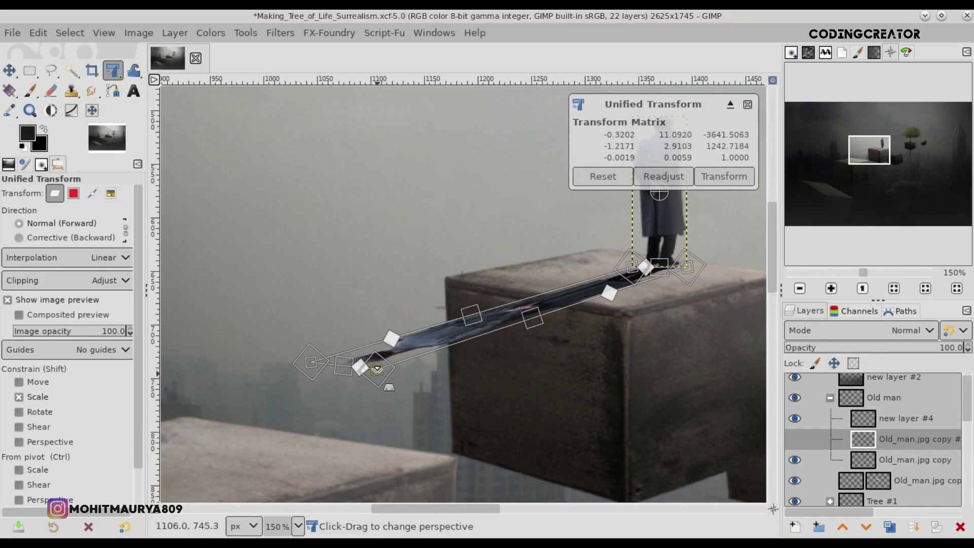
{"action": "key", "text": "Return"}
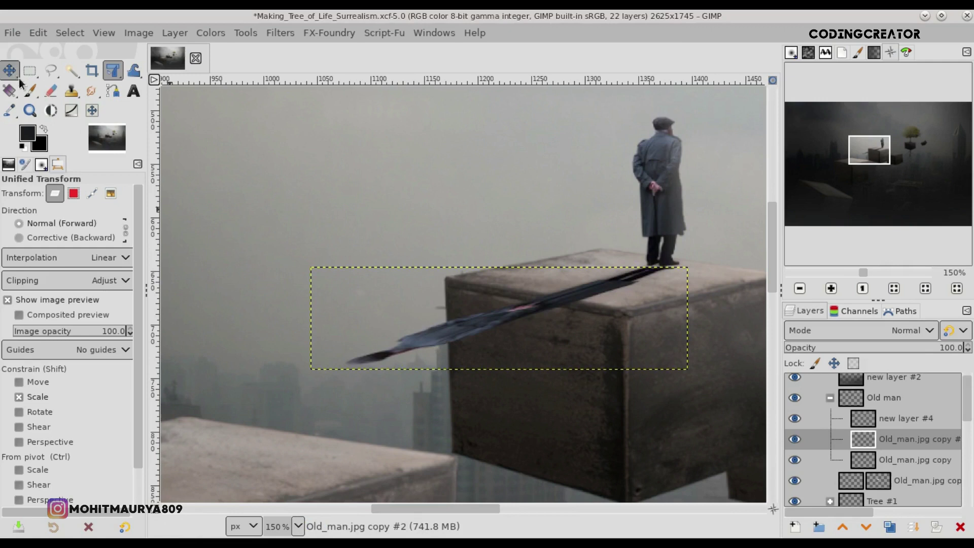
- Move the shadow down-left toward the lower box and place its layer beneath the old man
{"action": "left_click", "coordinate": [16, 75]}
{"action": "mouse_move", "coordinate": [546, 342]}
{"action": "left_mouse_down"}
{"action": "mouse_move", "coordinate": [459, 411]}
{"action": "mouse_move", "coordinate": [408, 431]}
{"action": "left_mouse_up"}
{"action": "key", "text": "minus"}
{"action": "key", "text": "minus"}
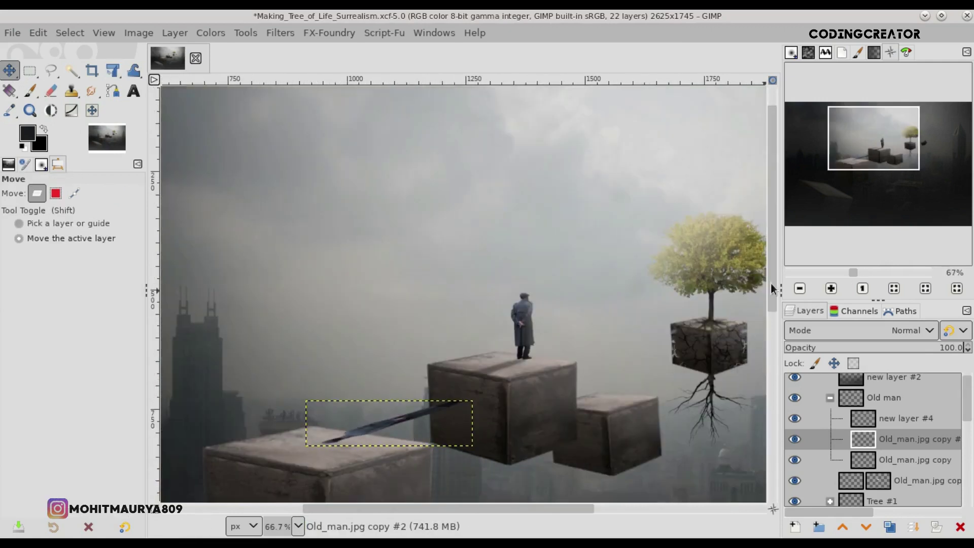
{"action": "scroll", "coordinate": [771, 283], "scroll_direction": "down", "scroll_amount": 3}
{"action": "left_click_drag", "start_coordinate": [435, 295], "coordinate": [423, 299]}
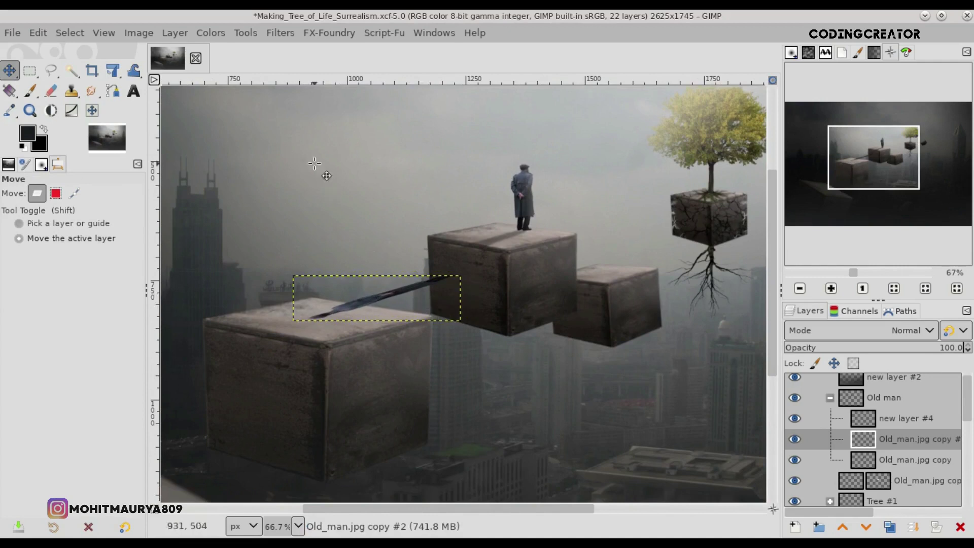
{"action": "left_click_drag", "start_coordinate": [862, 439], "coordinate": [865, 458]}
{"action": "scroll", "coordinate": [868, 457], "scroll_direction": "down", "scroll_amount": 1}
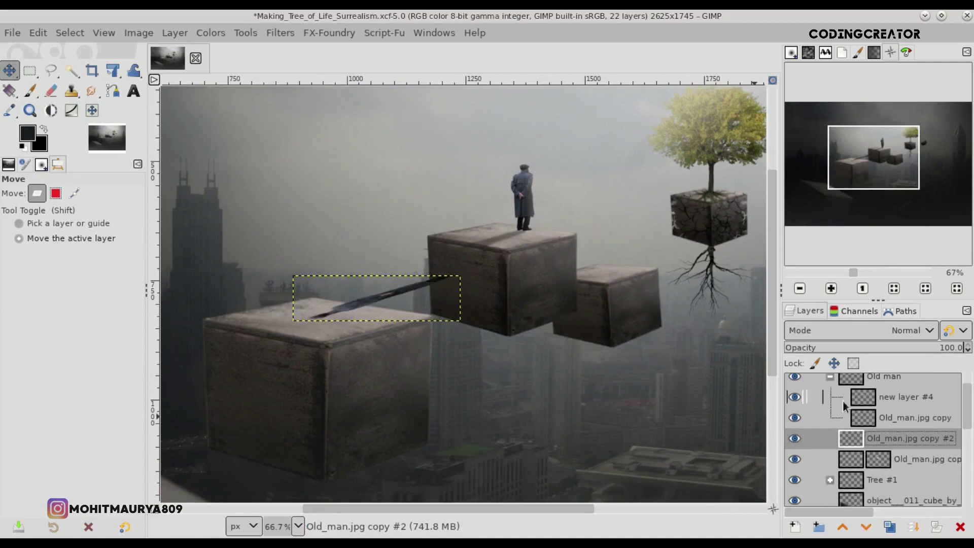
{"action": "left_click", "coordinate": [831, 377]}
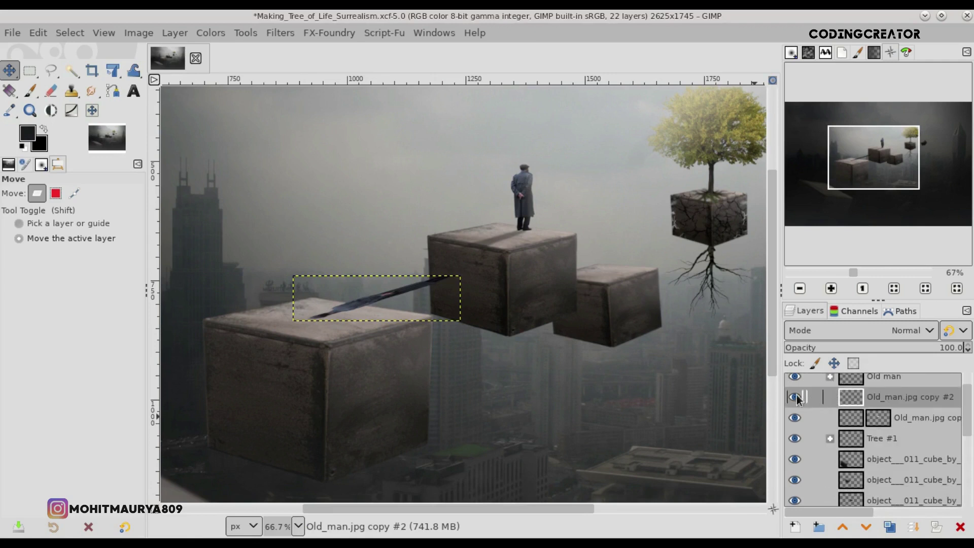
- Darken the shadow to near black with Brightness-Contrast at -127
{"action": "left_click", "coordinate": [49, 109]}
{"action": "left_click", "coordinate": [421, 355]}
{"action": "mouse_move", "coordinate": [710, 180]}
{"action": "left_mouse_down"}
{"action": "mouse_move", "coordinate": [743, 204]}
{"action": "mouse_move", "coordinate": [971, 198]}
{"action": "left_mouse_up"}
{"action": "left_click", "coordinate": [857, 344]}
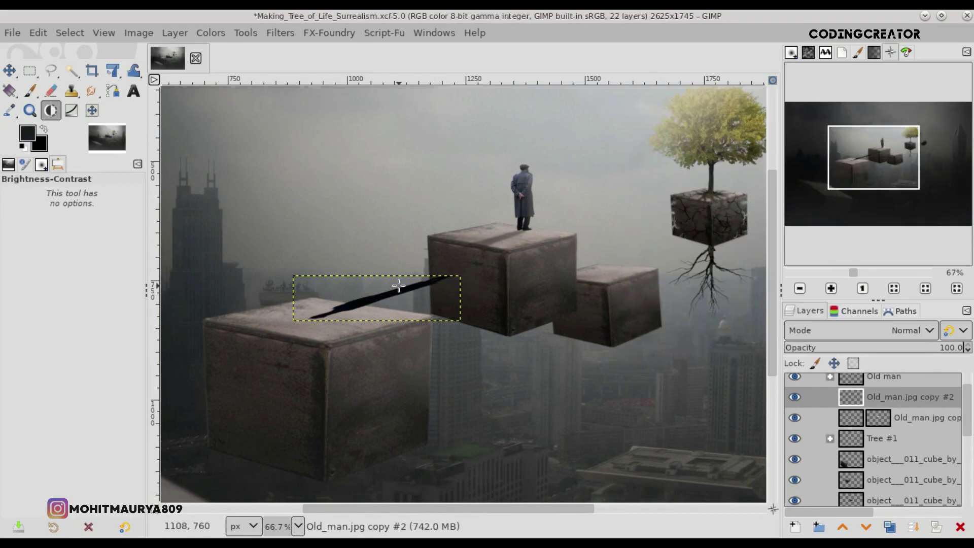
{"action": "scroll", "coordinate": [399, 285], "scroll_direction": "up", "scroll_amount": 2, "text": "ctrl"}
- Rotate the shadow about 1.39° and nudge it into place across the box tops
{"action": "left_click", "coordinate": [11, 70]}
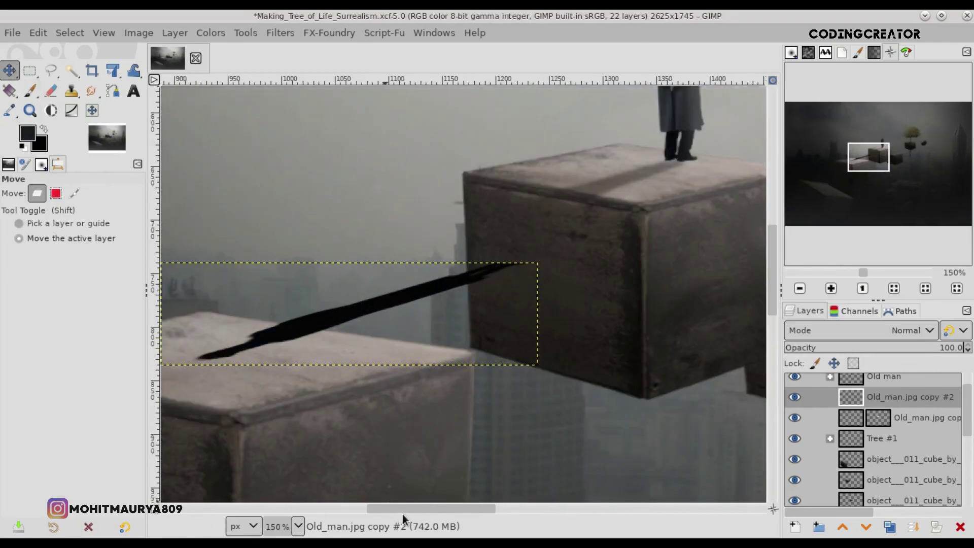
{"action": "left_click_drag", "start_coordinate": [396, 508], "coordinate": [387, 509]}
{"action": "key", "text": "minus"}
{"action": "key", "text": "minus"}
{"action": "left_click_drag", "start_coordinate": [444, 299], "coordinate": [500, 305]}
{"action": "left_click", "coordinate": [113, 70]}
{"action": "left_click", "coordinate": [172, 90]}
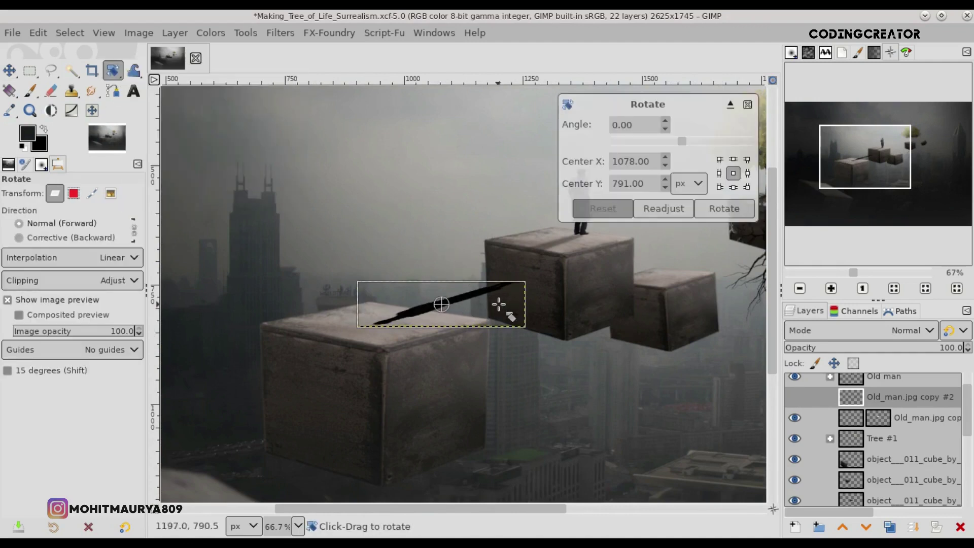
{"action": "left_click", "coordinate": [720, 208]}
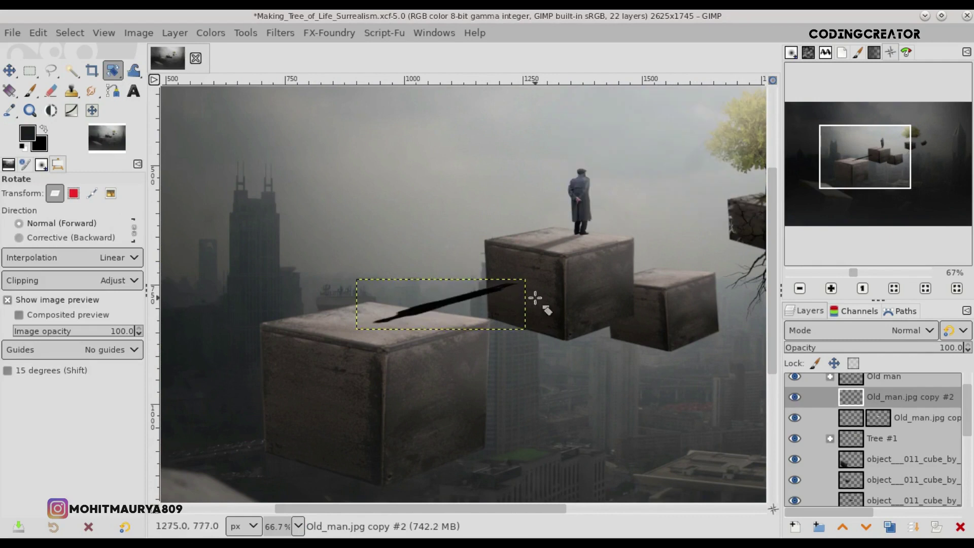
{"action": "left_click", "coordinate": [9, 70]}
{"action": "left_click_drag", "start_coordinate": [431, 318], "coordinate": [429, 319]}
- Try Lens Blur on the shadow, cancel it, and apply a light Gaussian blur instead
{"action": "left_click", "coordinate": [280, 32]}
{"action": "mouse_move", "coordinate": [292, 136]}
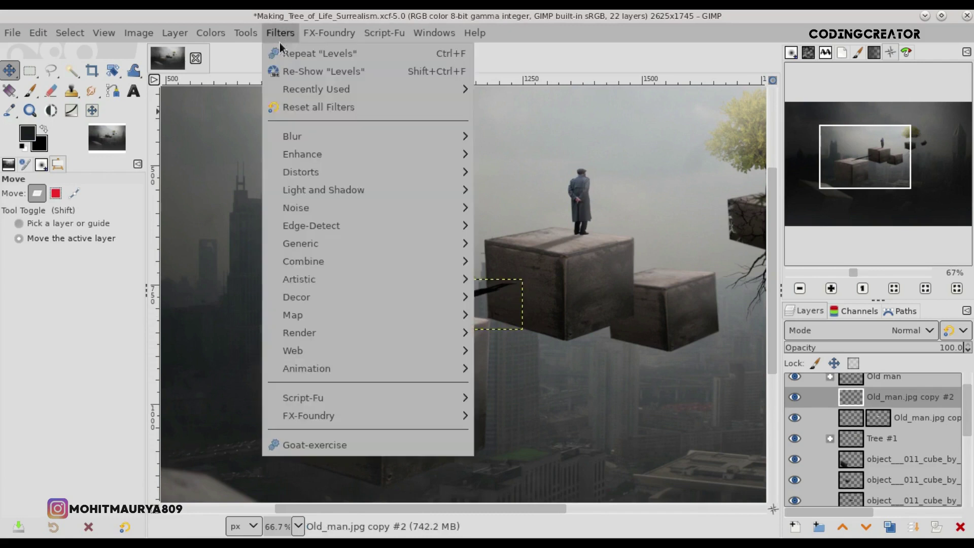
{"action": "left_click", "coordinate": [523, 168]}
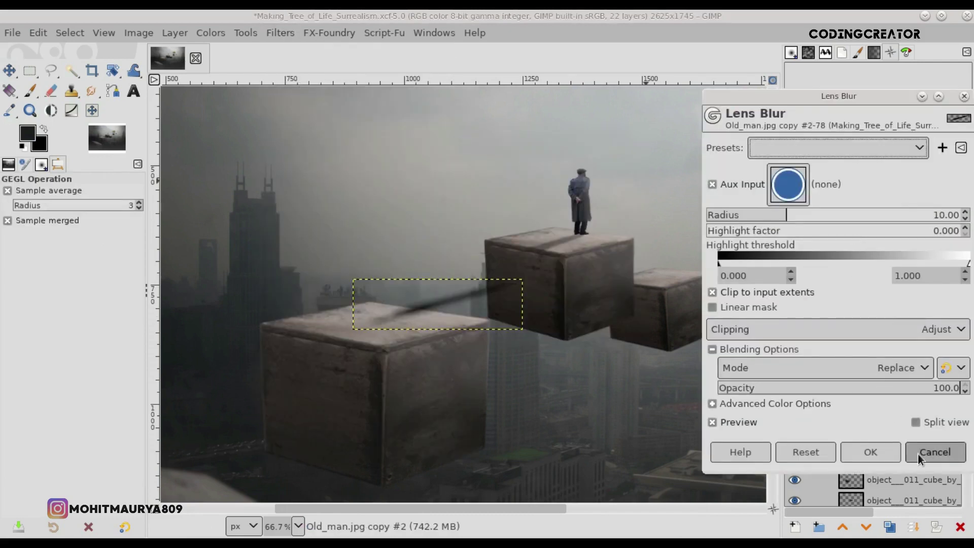
{"action": "left_click", "coordinate": [919, 453]}
{"action": "left_click", "coordinate": [278, 32]}
{"action": "mouse_move", "coordinate": [292, 136]}
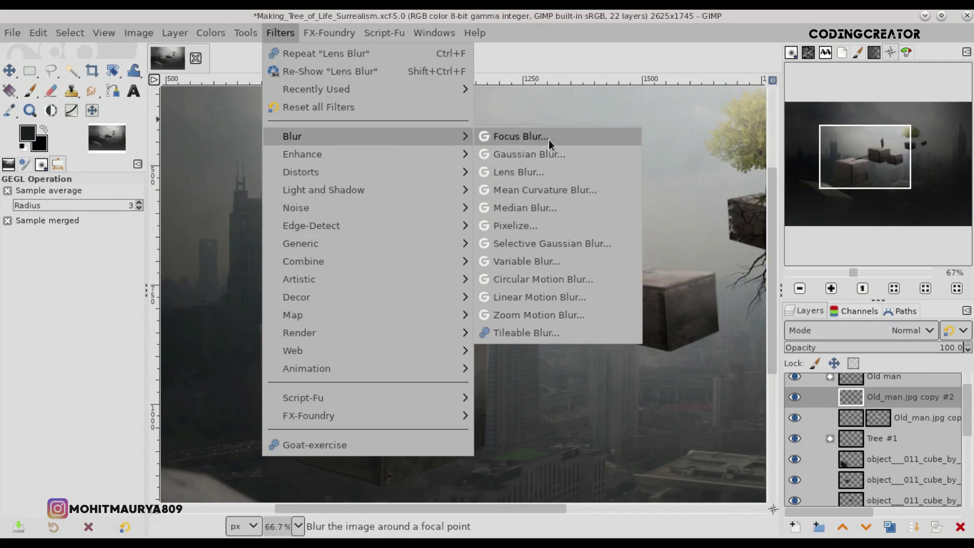
{"action": "left_click", "coordinate": [549, 154]}
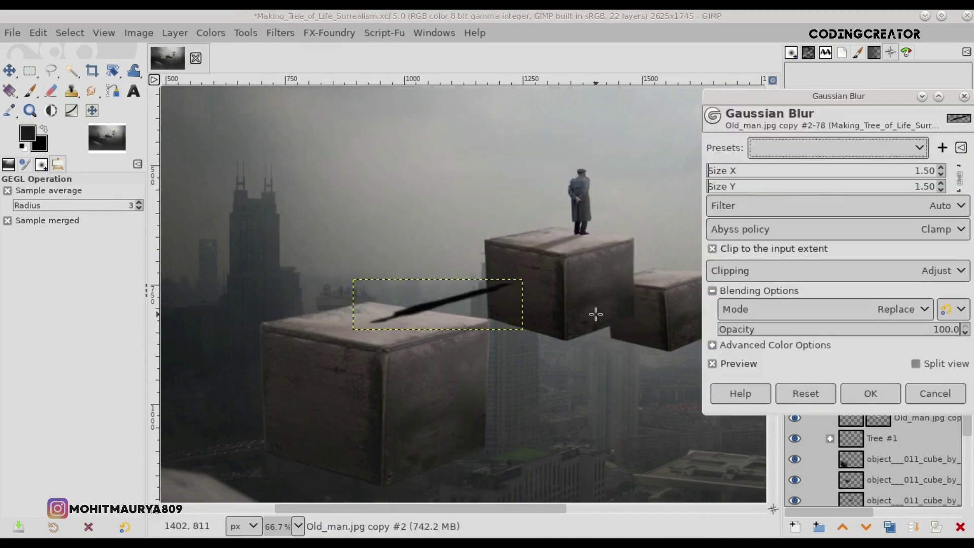
{"action": "left_click", "coordinate": [941, 175]}
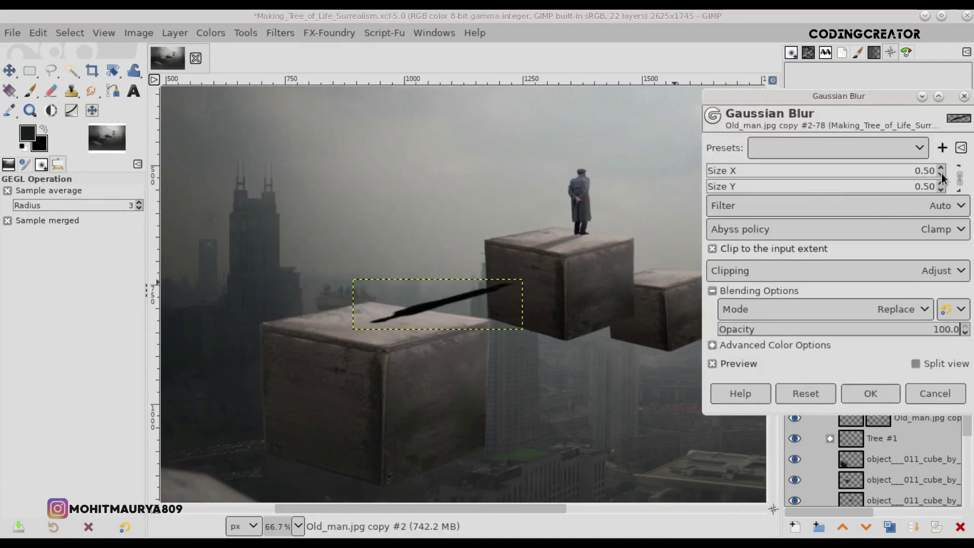
{"action": "left_click", "coordinate": [869, 393]}
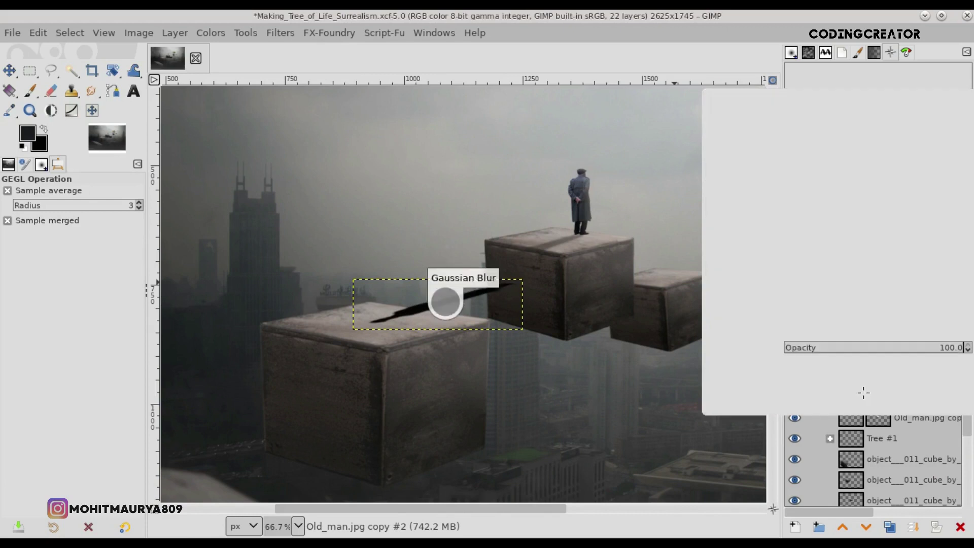
{"action": "scroll", "coordinate": [477, 307], "scroll_direction": "up", "scroll_amount": 2, "text": "ctrl"}
- Reapply the Gaussian blur to the shadow at size 1.00
{"action": "left_click", "coordinate": [279, 32]}
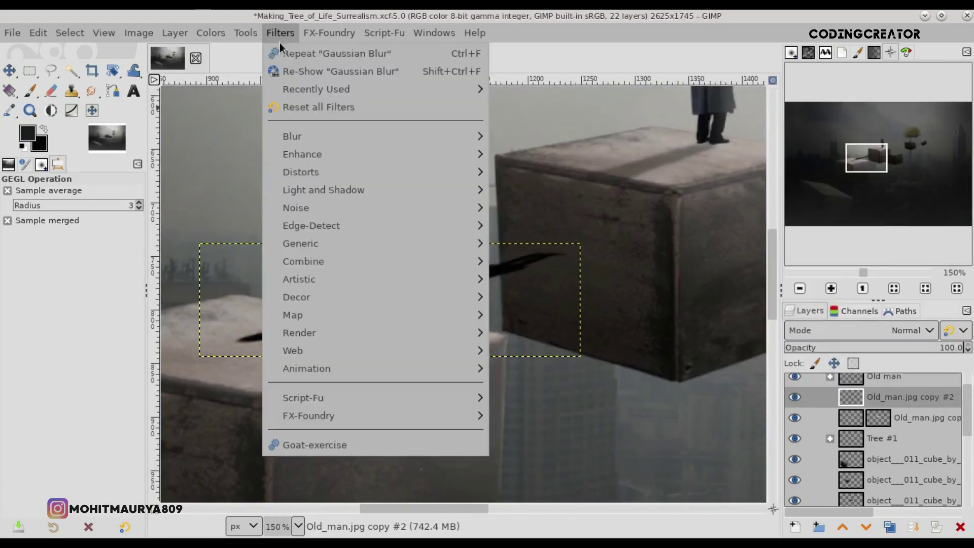
{"action": "left_click", "coordinate": [325, 71]}
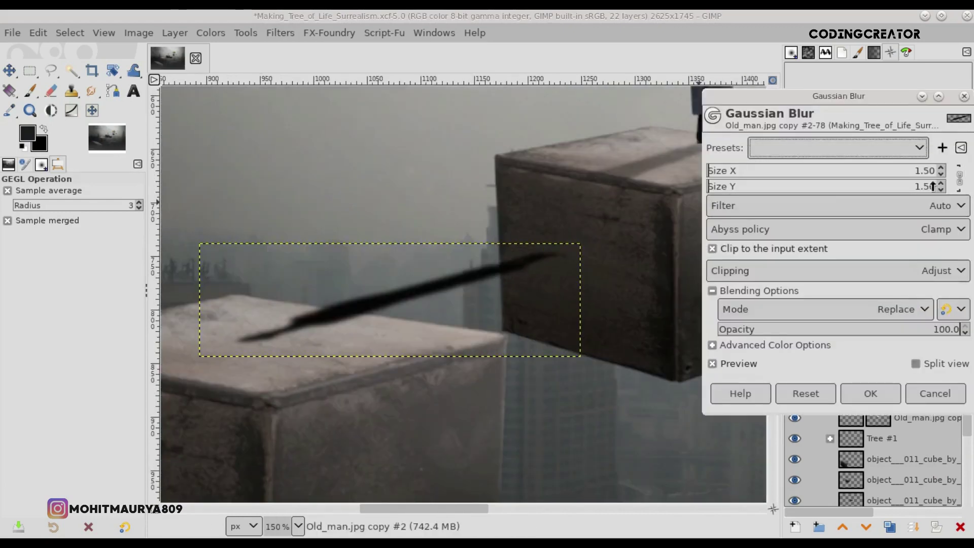
{"action": "left_click", "coordinate": [941, 175]}
{"action": "key", "text": "Return"}
{"action": "left_click", "coordinate": [870, 394]}
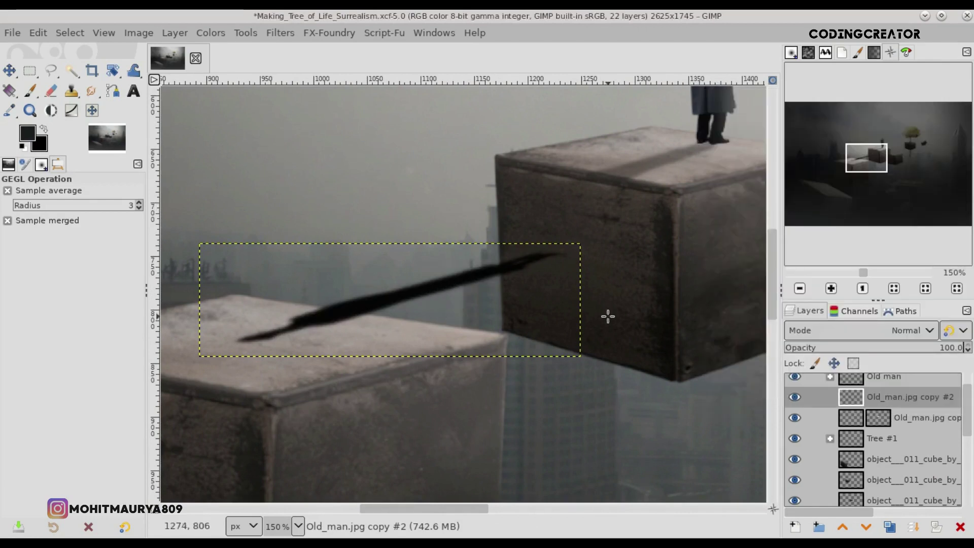
- Lower the shadow layer's opacity to 68% and shift it slightly left and down
{"action": "left_click_drag", "start_coordinate": [477, 509], "coordinate": [458, 509]}
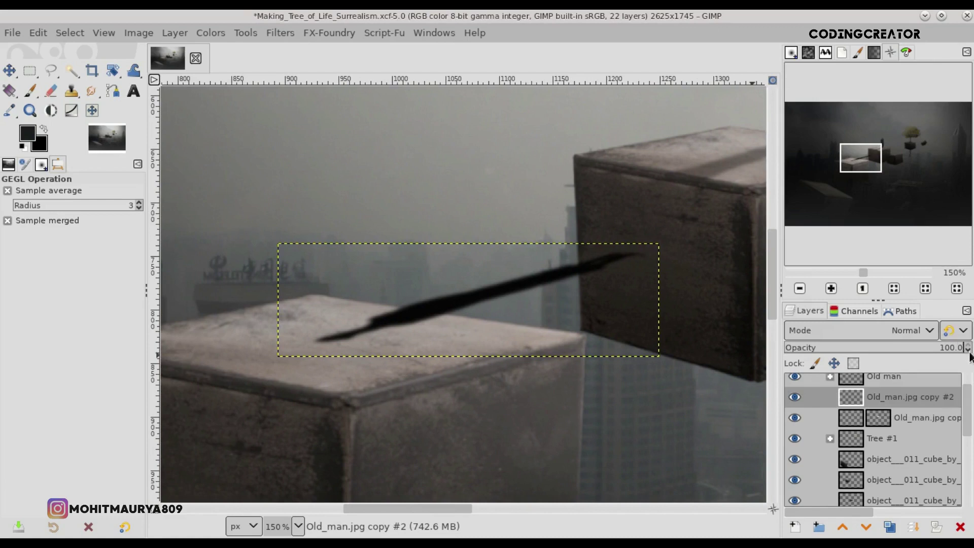
{"action": "scroll", "coordinate": [968, 350], "scroll_direction": "down", "scroll_amount": 4}
{"action": "left_click", "coordinate": [916, 419]}
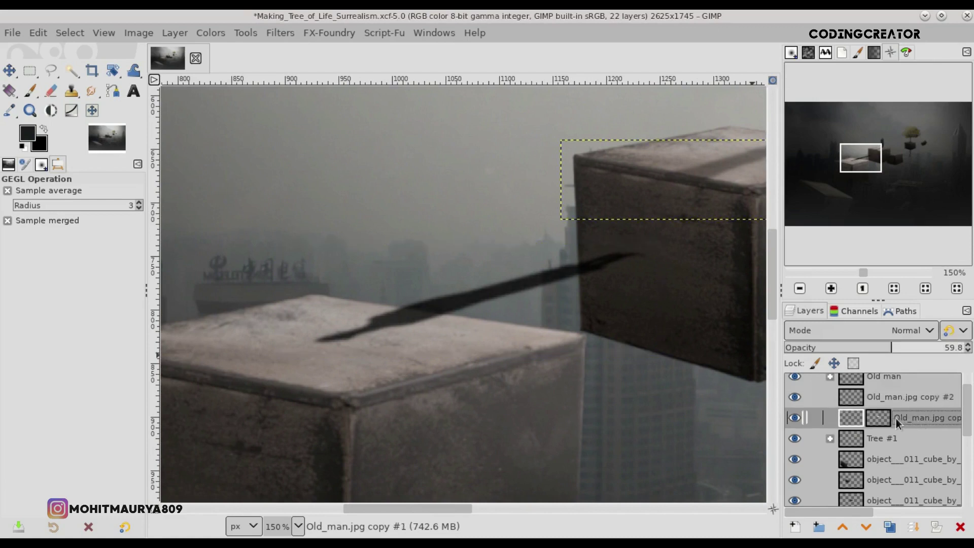
{"action": "left_click", "coordinate": [909, 395]}
{"action": "scroll", "coordinate": [968, 355], "scroll_direction": "down", "scroll_amount": 3}
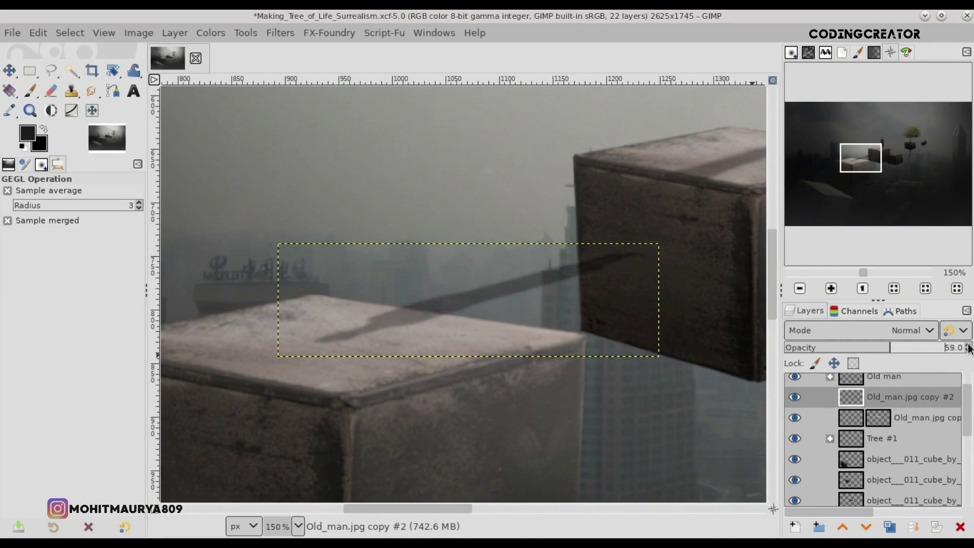
{"action": "scroll", "coordinate": [968, 347], "scroll_direction": "up", "scroll_amount": 2}
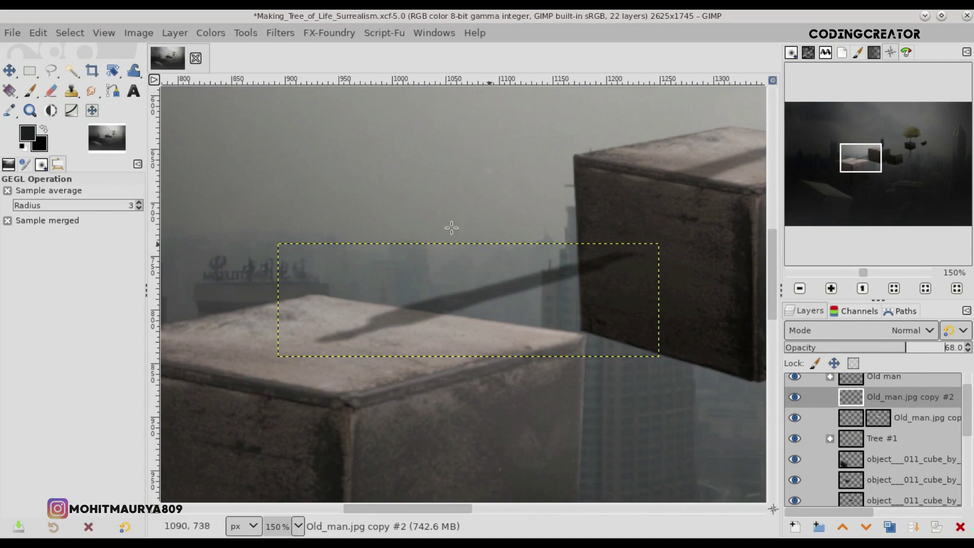
{"action": "left_click", "coordinate": [9, 71]}
{"action": "left_click_drag", "start_coordinate": [476, 267], "coordinate": [462, 272]}
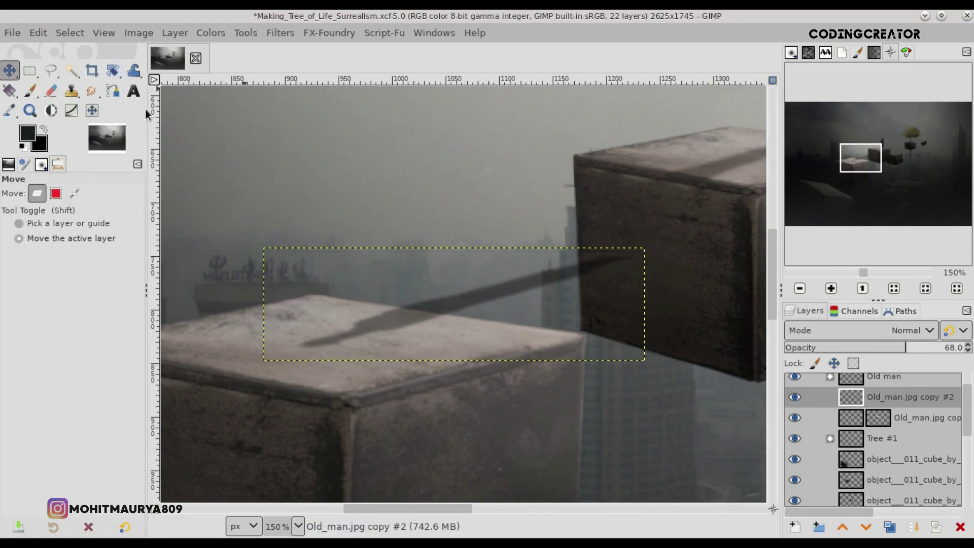
- Scale the shadow layer to about 352×105 px to fit the cube
{"action": "key", "text": "shift+s"}
{"action": "left_click_drag", "start_coordinate": [645, 249], "coordinate": [615, 261]}
{"action": "left_click", "coordinate": [602, 188]}
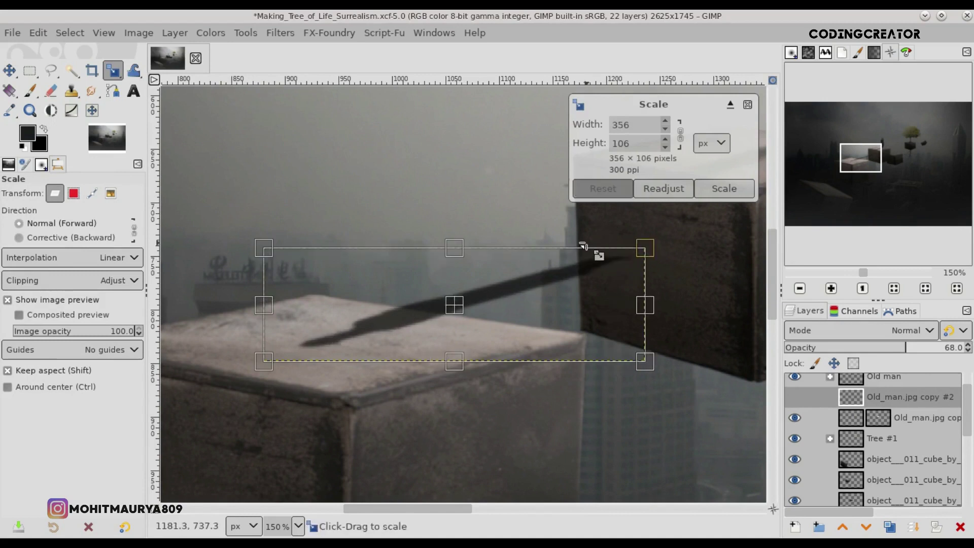
{"action": "mouse_move", "coordinate": [645, 248]}
{"action": "left_mouse_down"}
{"action": "mouse_move", "coordinate": [655, 245]}
{"action": "mouse_move", "coordinate": [645, 250]}
{"action": "left_mouse_up"}
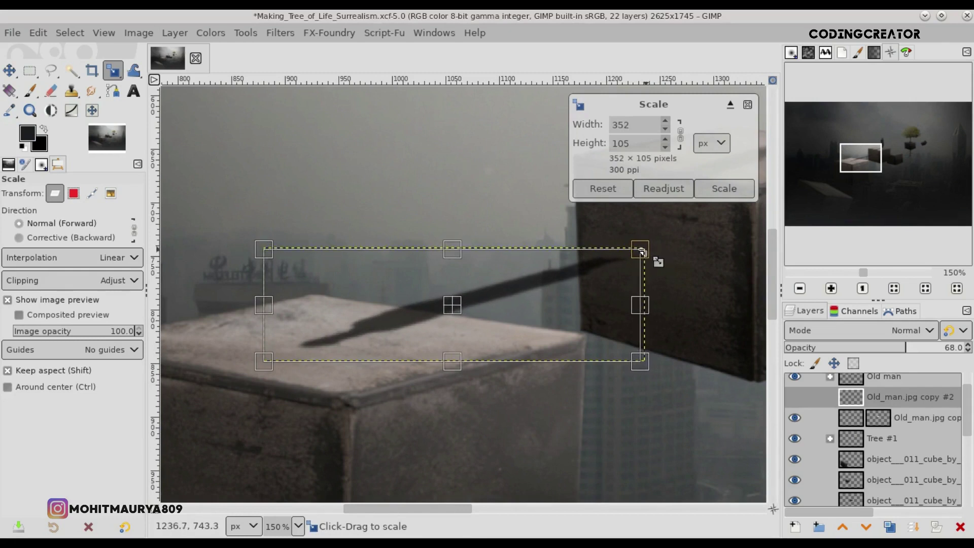
{"action": "left_click", "coordinate": [723, 189]}
- Open the Add Layer Mask dialog for the shadow layer
{"action": "left_click", "coordinate": [10, 71]}
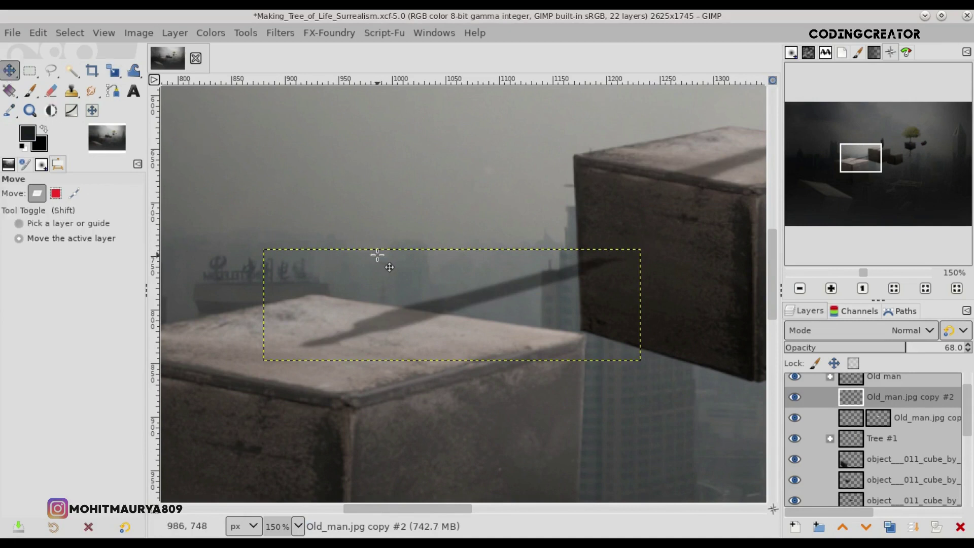
{"action": "scroll", "coordinate": [376, 255], "scroll_direction": "down", "scroll_amount": 3}
{"action": "scroll", "coordinate": [375, 255], "scroll_direction": "down", "scroll_amount": 1}
{"action": "scroll", "coordinate": [377, 255], "scroll_direction": "down", "scroll_amount": 1}
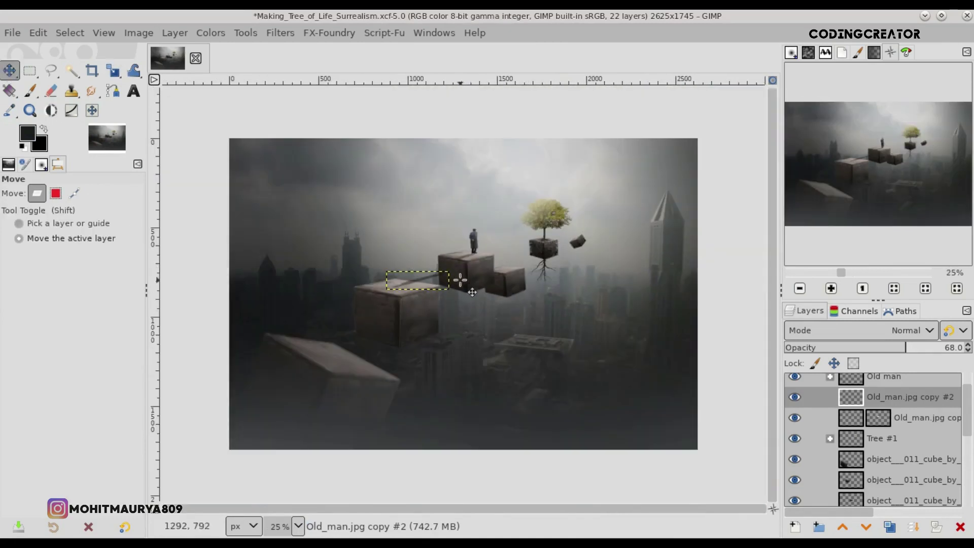
{"action": "left_click", "coordinate": [936, 526]}
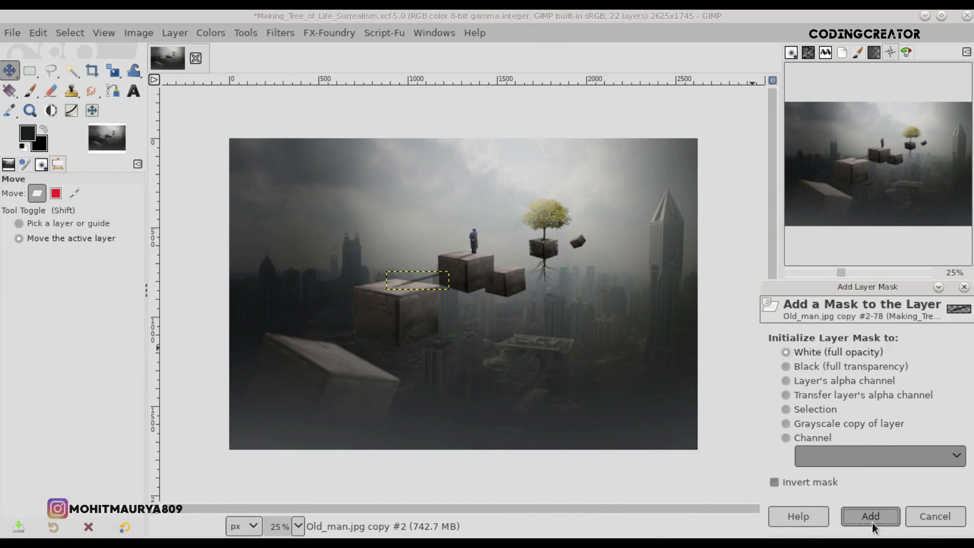
- Add a white mask to the shadow and paint out the beam's right part at full opacity
{"action": "left_click", "coordinate": [872, 522]}
{"action": "scroll", "coordinate": [463, 276], "scroll_direction": "up", "scroll_amount": 5}
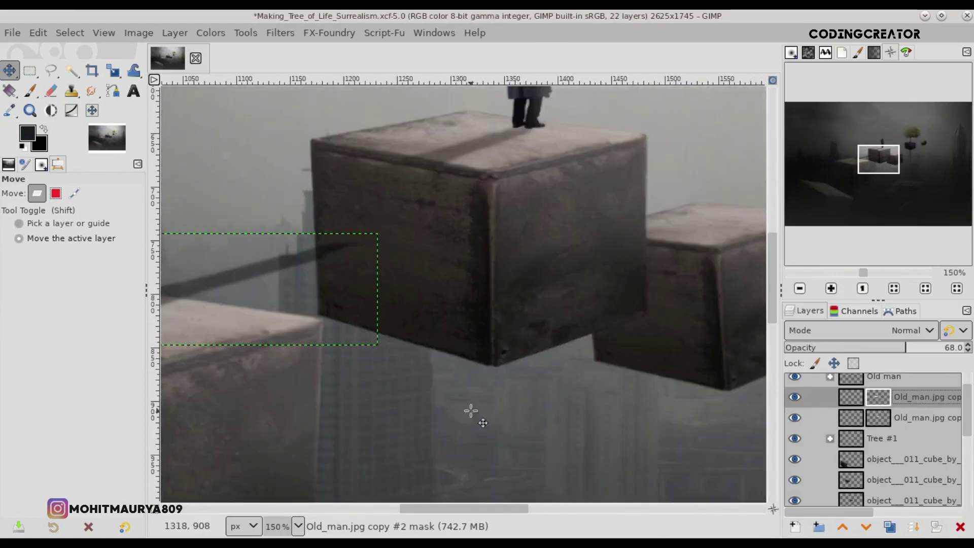
{"action": "left_click_drag", "start_coordinate": [471, 510], "coordinate": [427, 510]}
{"action": "left_click", "coordinate": [29, 92]}
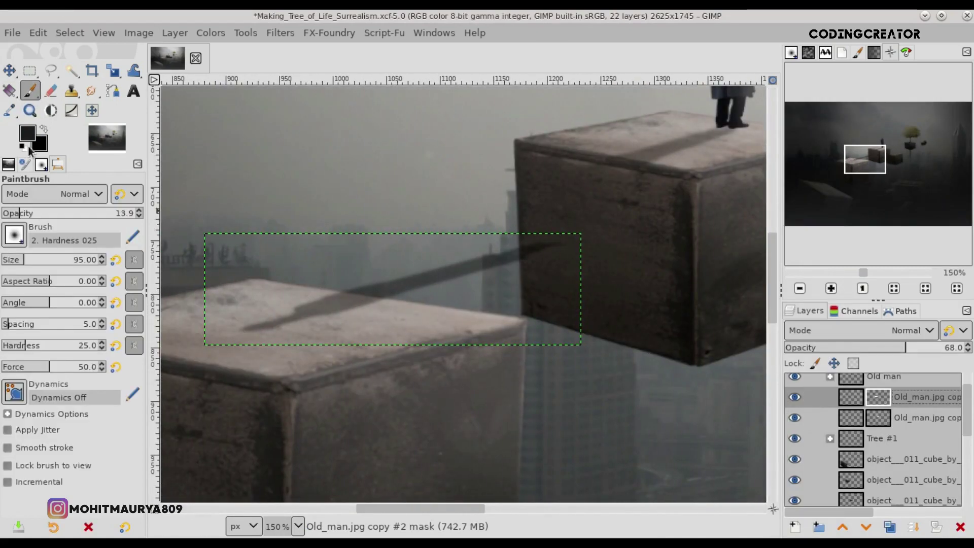
{"action": "left_click_drag", "start_coordinate": [374, 246], "coordinate": [496, 263]}
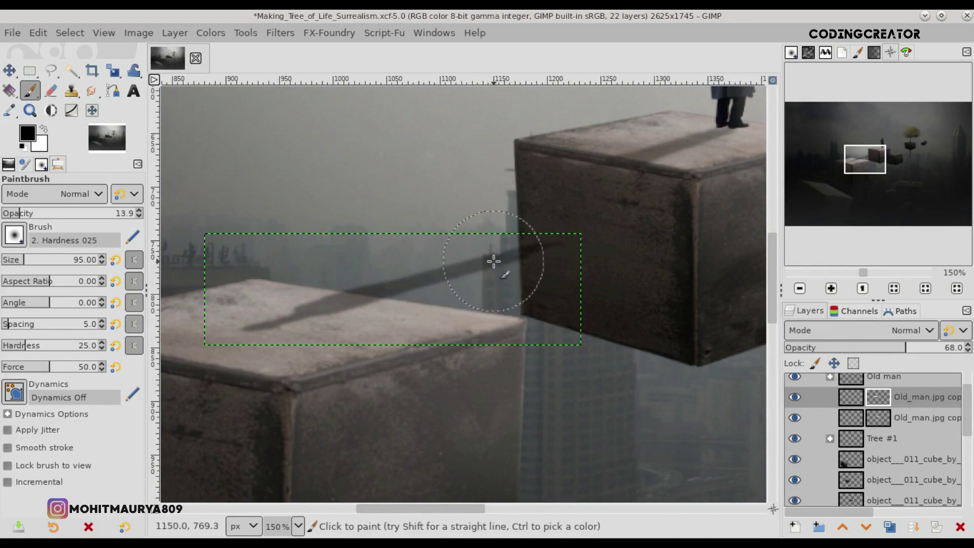
{"action": "left_click_drag", "start_coordinate": [116, 213], "coordinate": [244, 217]}
{"action": "left_click_drag", "start_coordinate": [416, 267], "coordinate": [565, 255]}
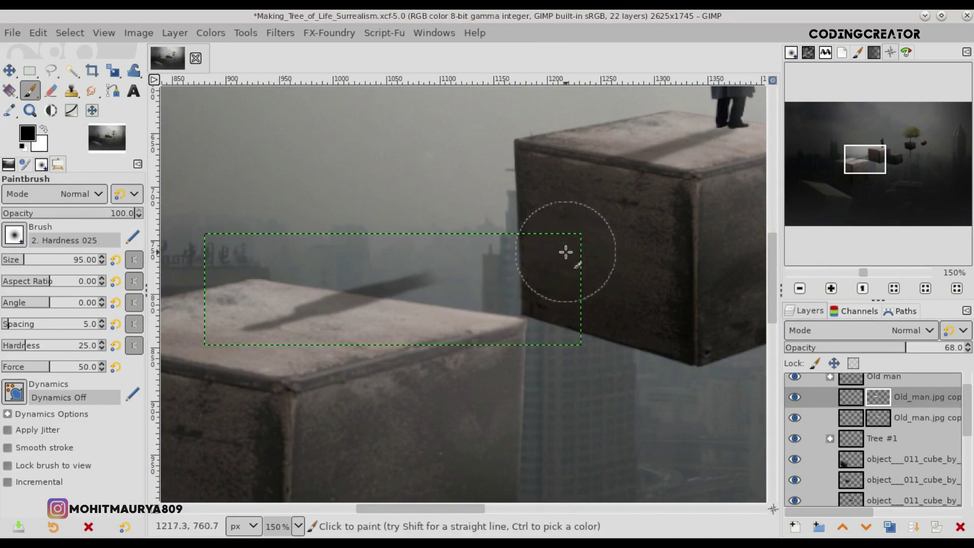
- Switch to the Hardness 100 brush and make the shadow's mask the painting target
{"action": "left_click", "coordinate": [113, 240]}
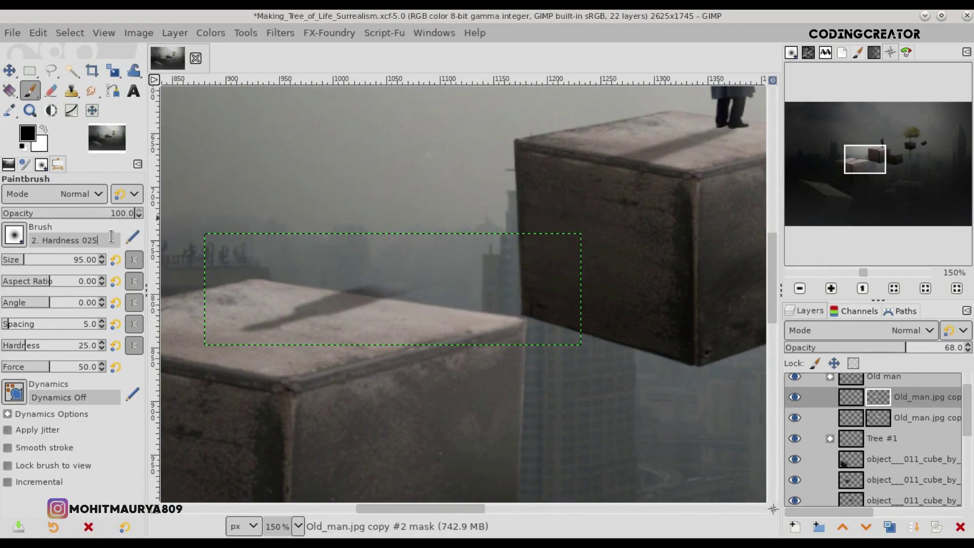
{"action": "key", "text": "BackSpace"}
{"action": "key", "text": "BackSpace"}
{"action": "key", "text": "BackSpace"}
{"action": "left_click", "coordinate": [102, 323]}
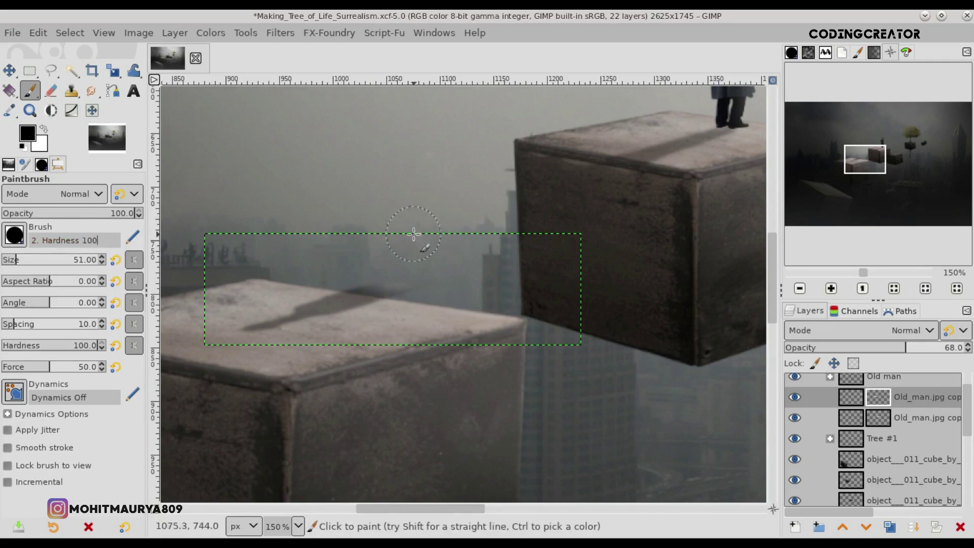
{"action": "scroll", "coordinate": [402, 252], "scroll_direction": "up", "scroll_amount": 2}
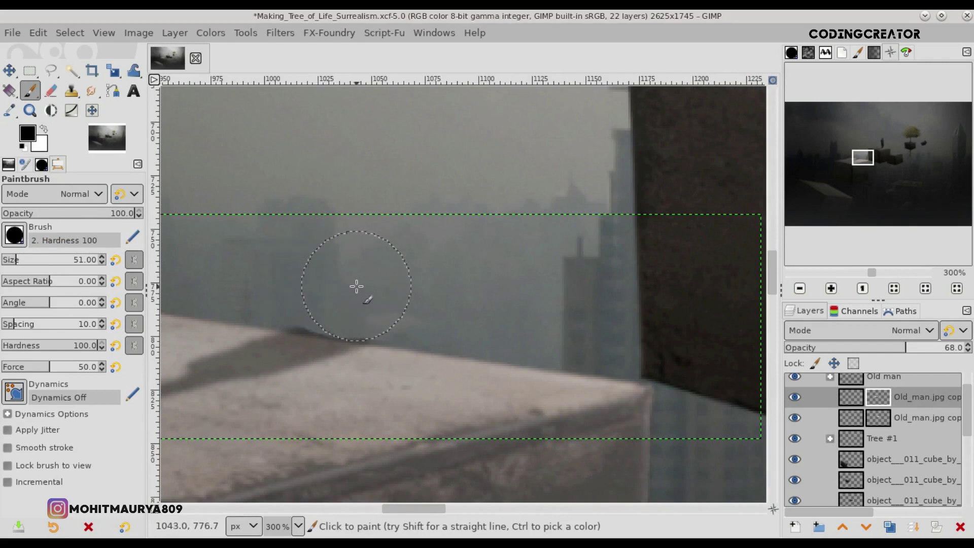
{"action": "scroll", "coordinate": [369, 287], "scroll_direction": "up", "scroll_amount": 2}
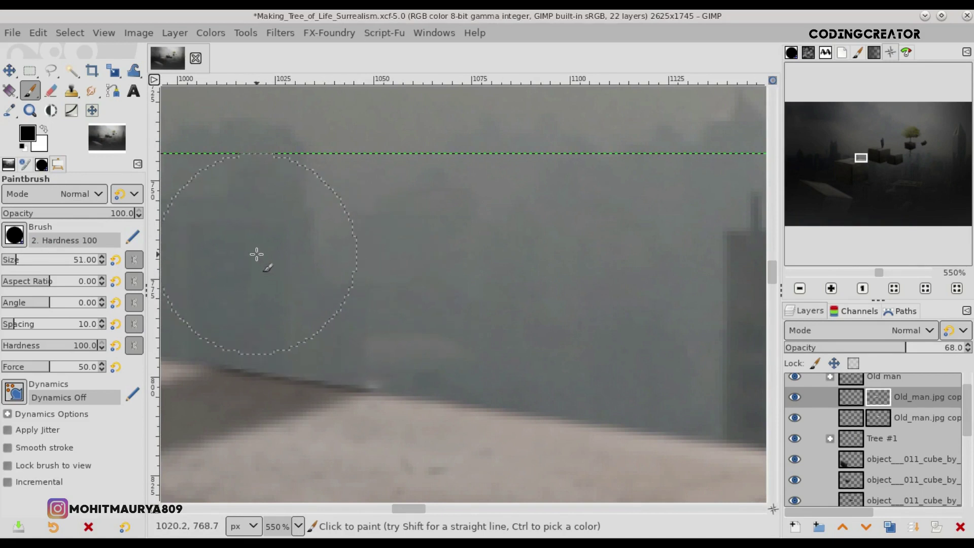
{"action": "key", "text": "End"}
{"action": "left_click_drag", "start_coordinate": [966, 468], "coordinate": [967, 396]}
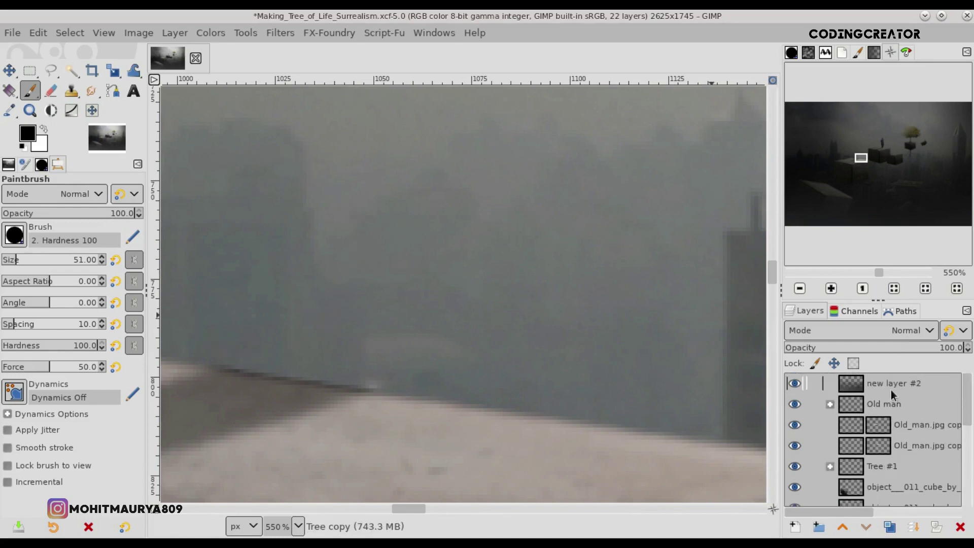
{"action": "left_click", "coordinate": [853, 384]}
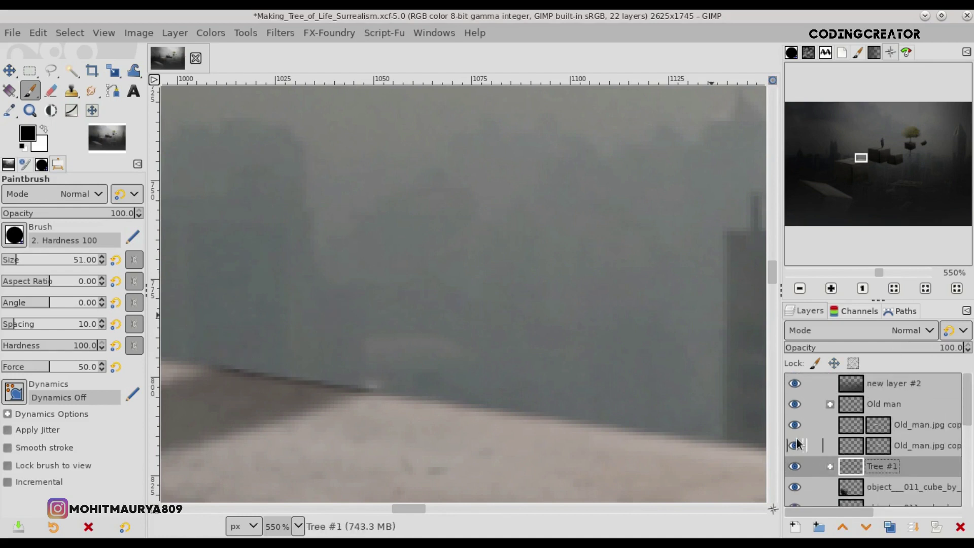
{"action": "left_click", "coordinate": [851, 424]}
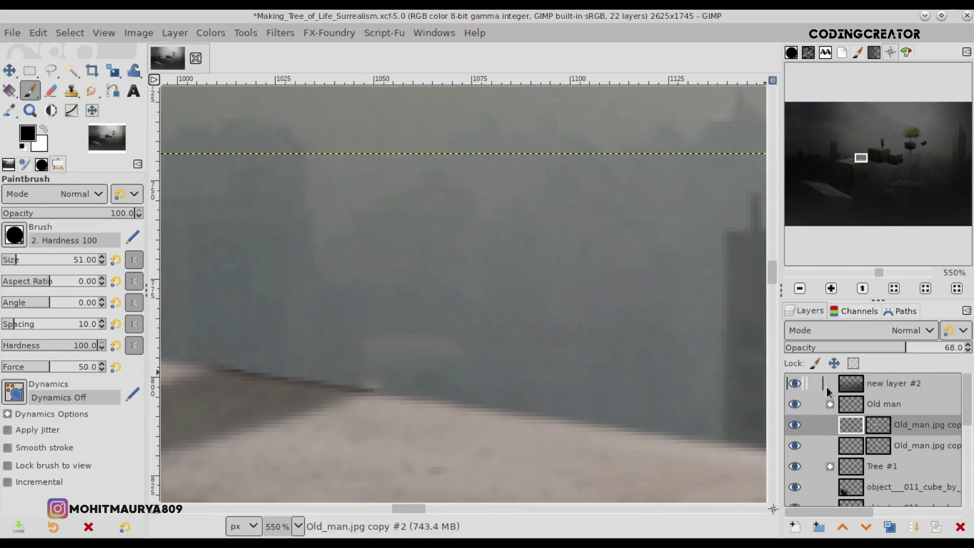
{"action": "left_click", "coordinate": [871, 429]}
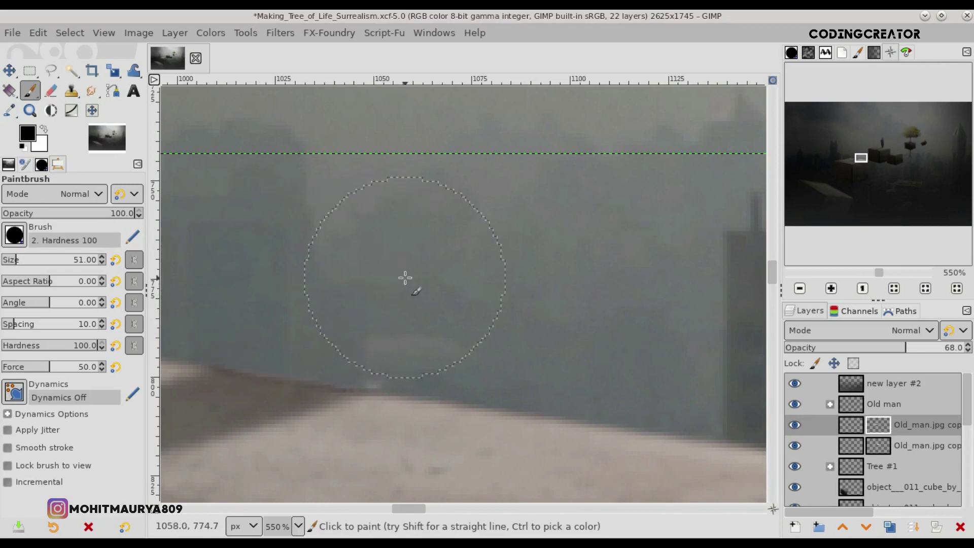
- Switch to the Move tool and reselect the shadow layer Old_man.jpg copy #2
{"action": "left_click", "coordinate": [9, 70]}
{"action": "scroll", "coordinate": [504, 359], "scroll_direction": "down", "scroll_amount": 3}
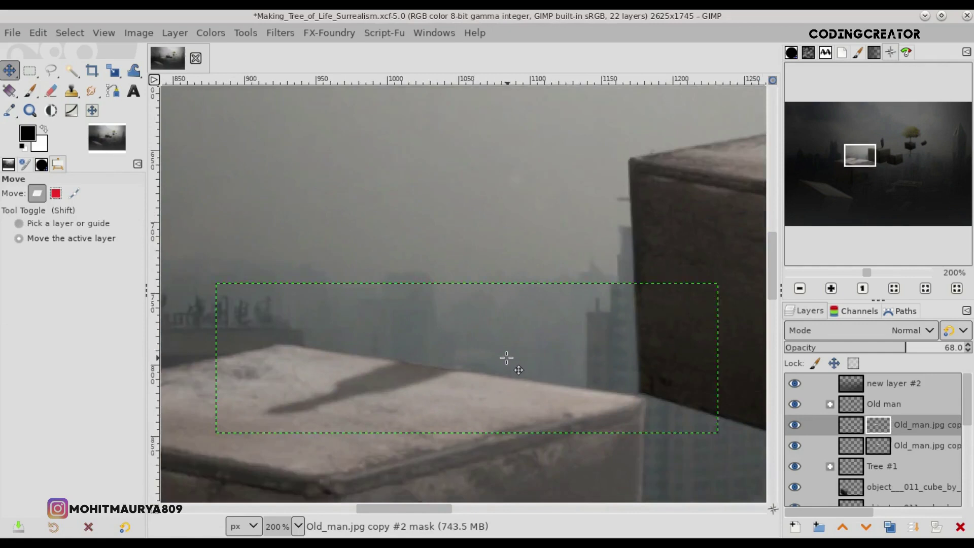
{"action": "scroll", "coordinate": [507, 358], "scroll_direction": "down", "scroll_amount": 2}
{"action": "scroll", "coordinate": [507, 358], "scroll_direction": "down", "scroll_amount": 2}
{"action": "scroll", "coordinate": [506, 358], "scroll_direction": "down", "scroll_amount": 1}
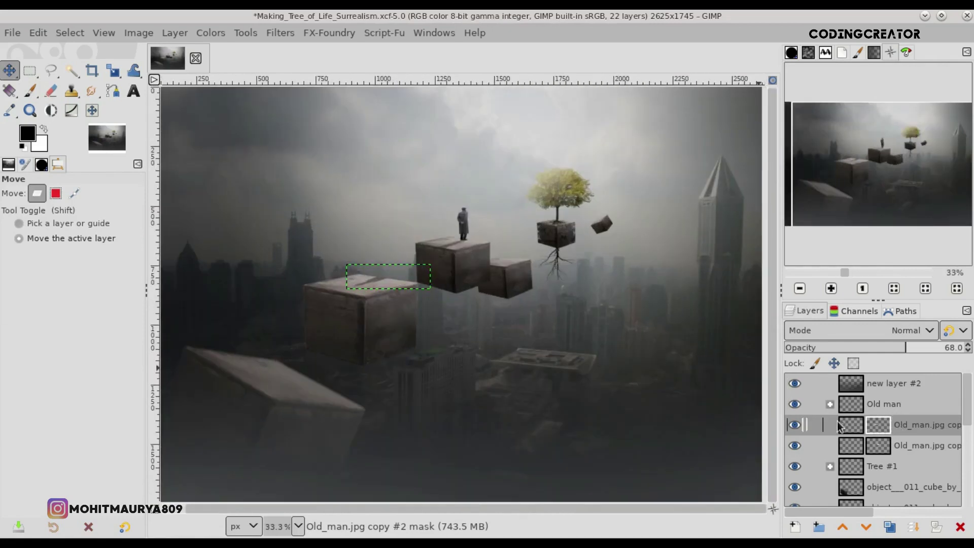
{"action": "left_click", "coordinate": [845, 388]}
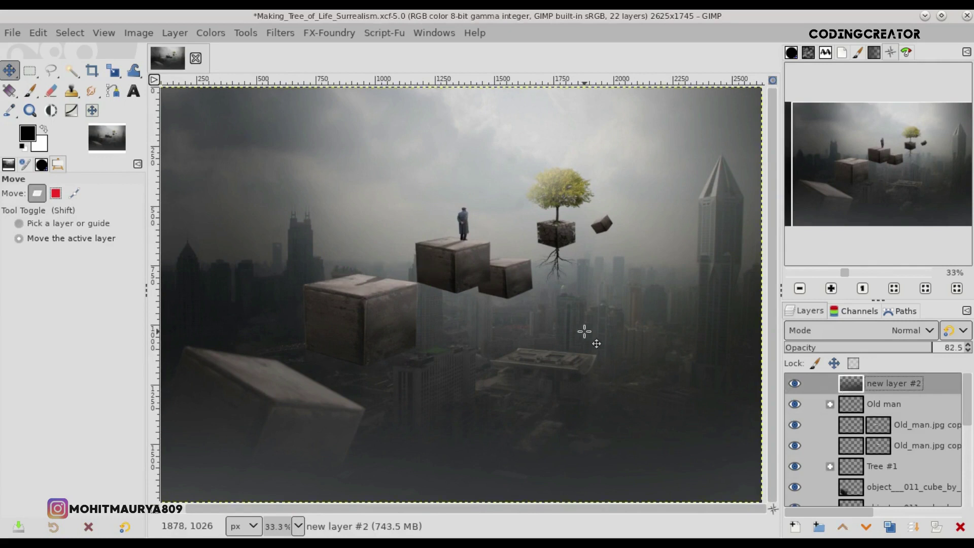
{"action": "scroll", "coordinate": [584, 332], "scroll_direction": "down", "scroll_amount": 1}
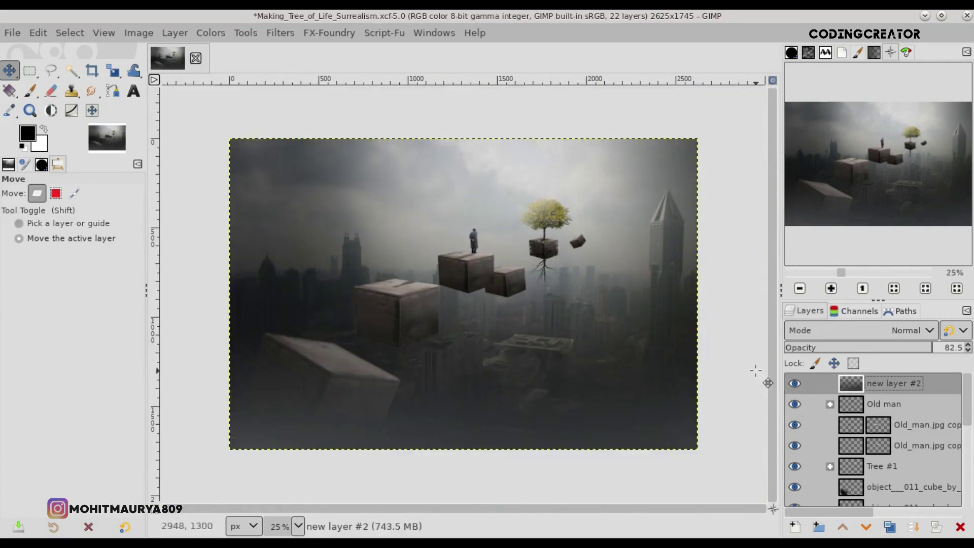
{"action": "left_click", "coordinate": [846, 429]}
{"action": "scroll", "coordinate": [398, 277], "scroll_direction": "up", "scroll_amount": 4}
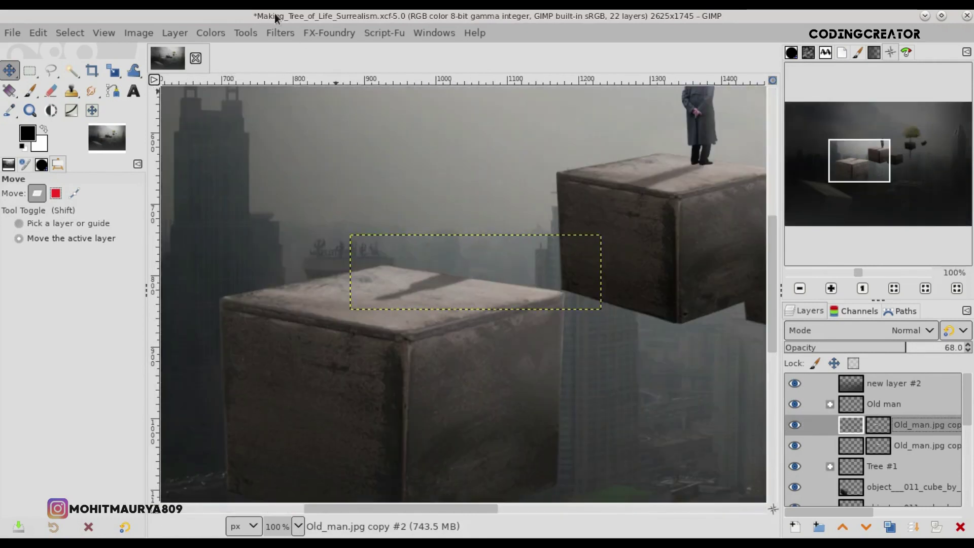
- Reapply Gaussian blur at size 1.50 to the shadow, then select new layer #2
{"action": "left_click", "coordinate": [267, 32]}
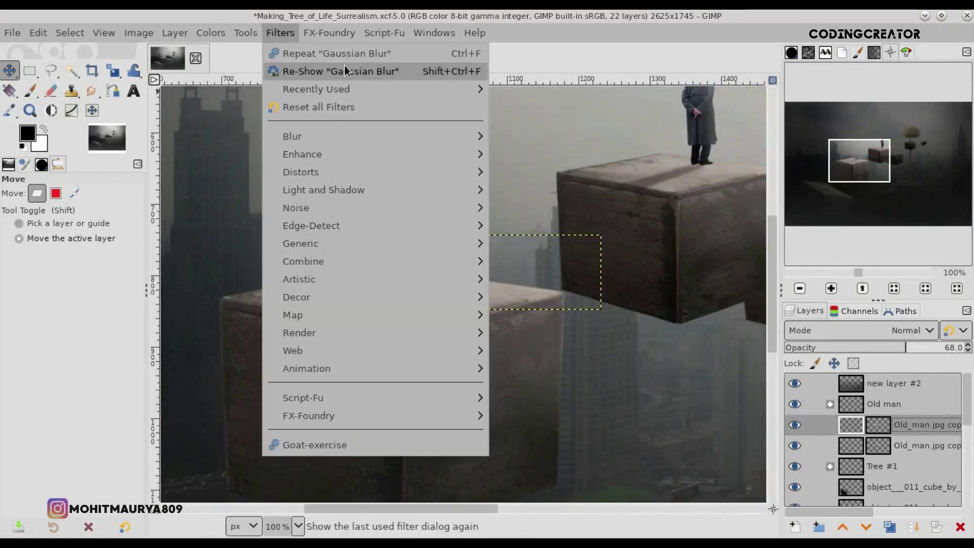
{"action": "left_click", "coordinate": [345, 65]}
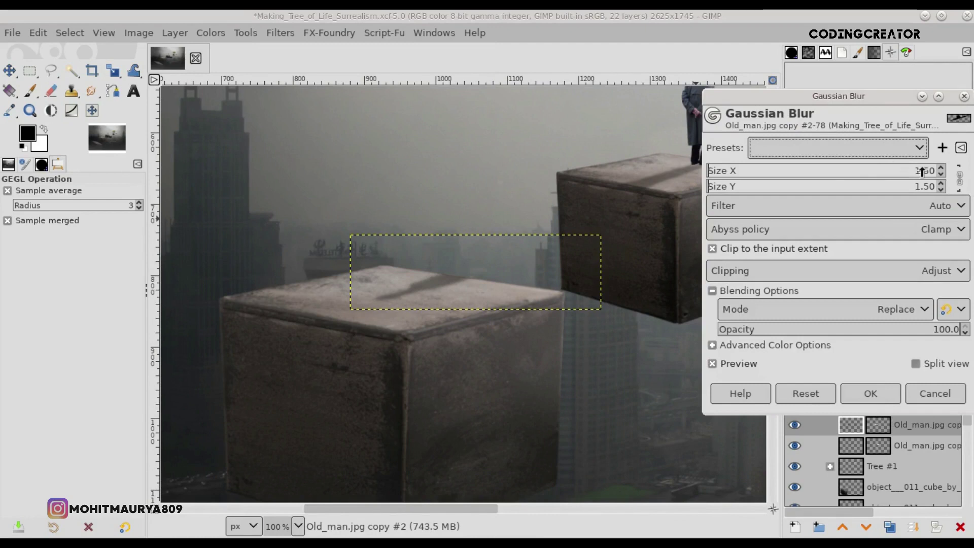
{"action": "left_click", "coordinate": [943, 175]}
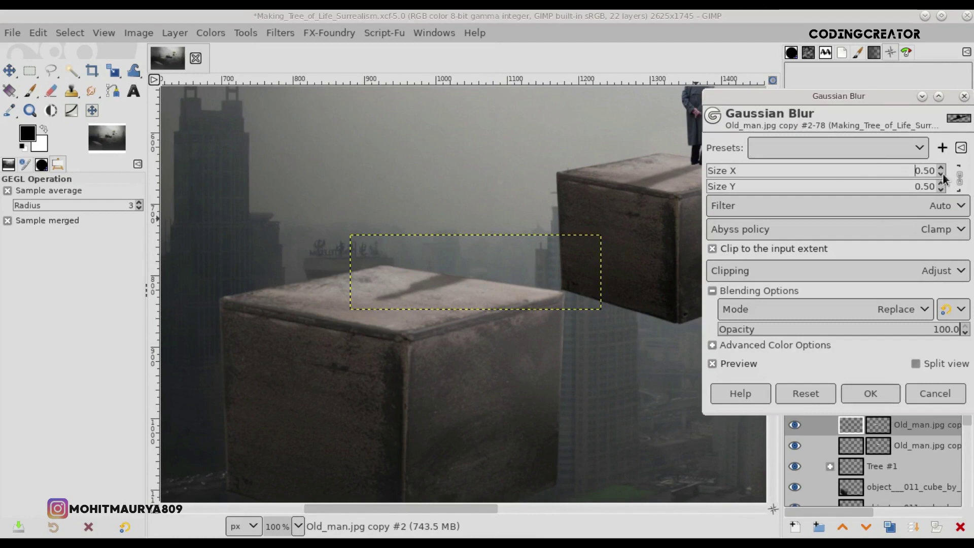
{"action": "left_click", "coordinate": [942, 171]}
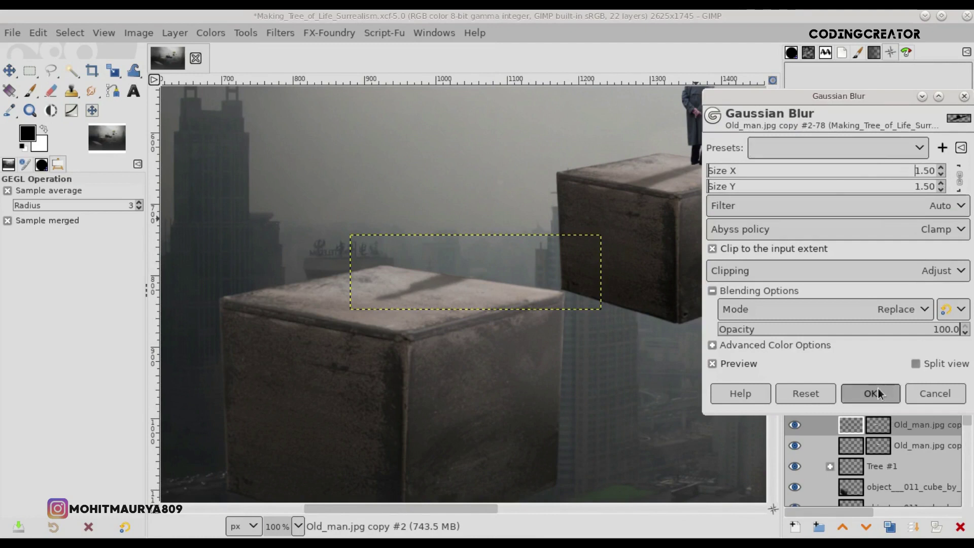
{"action": "left_click", "coordinate": [870, 394]}
{"action": "left_click", "coordinate": [18, 76]}
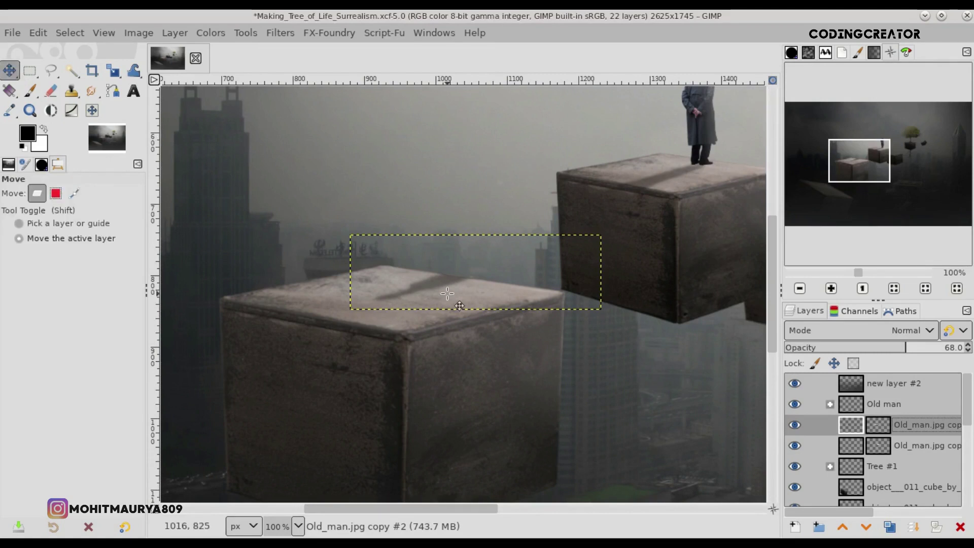
{"action": "scroll", "coordinate": [447, 293], "scroll_direction": "down", "scroll_amount": 4, "text": "ctrl"}
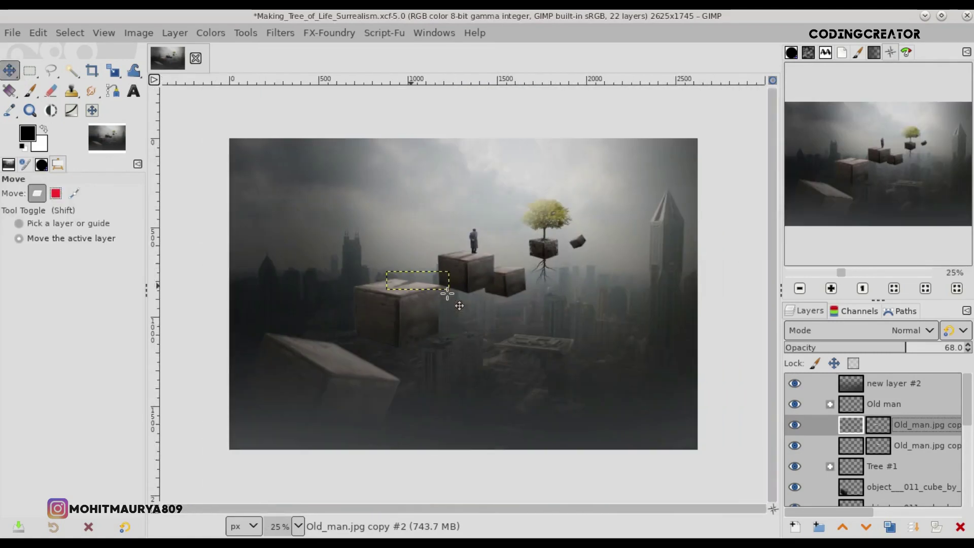
{"action": "left_click", "coordinate": [842, 384]}
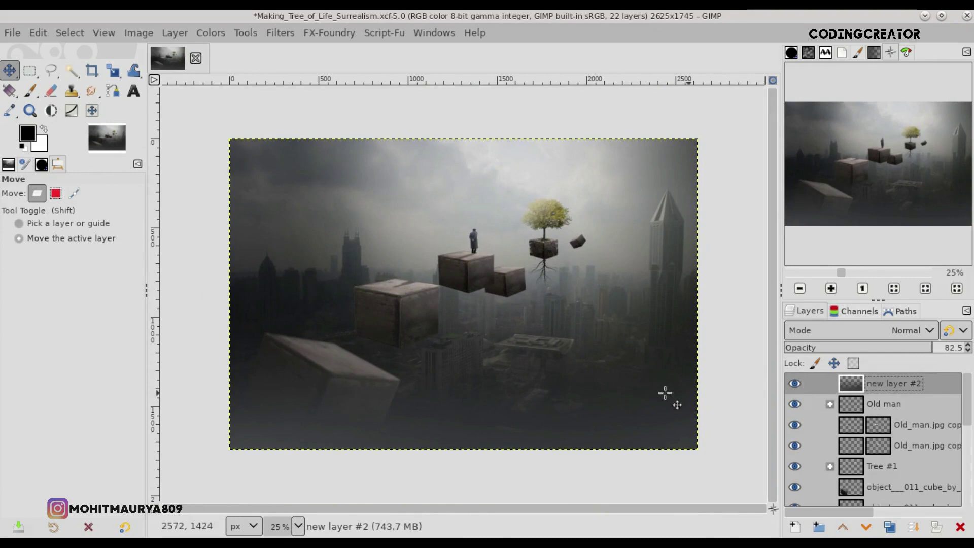
- Shift new layer #2 down about 100 px, save the composite, and add a new layer
{"action": "left_click", "coordinate": [592, 393]}
{"action": "left_click_drag", "start_coordinate": [592, 397], "coordinate": [591, 408]}
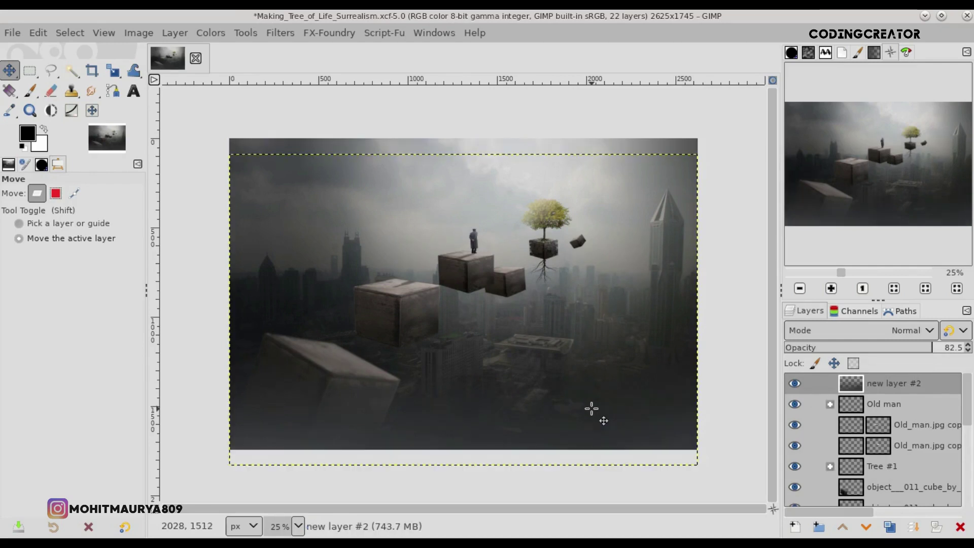
{"action": "key", "text": "Up"}
{"action": "key", "text": "Up"}
{"action": "key", "text": "Up"}
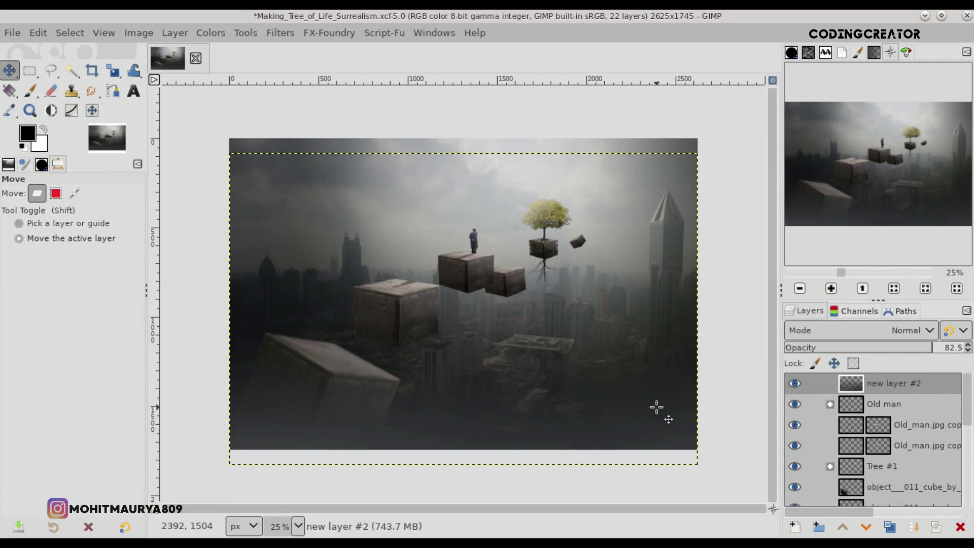
{"action": "key", "text": "ctrl+s"}
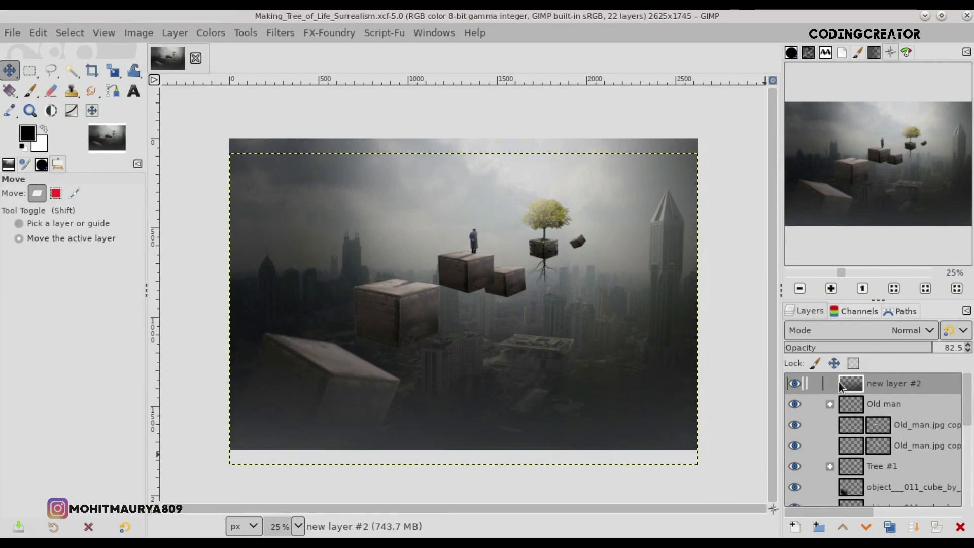
{"action": "left_click", "coordinate": [792, 527]}
- Create the new top layer and rename it 'smoke brush'
{"action": "left_click", "coordinate": [863, 519]}
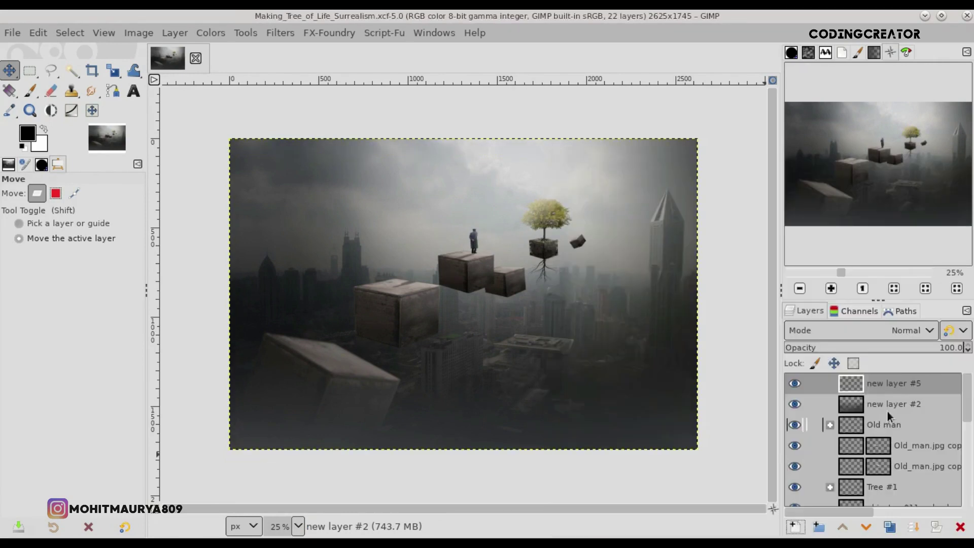
{"action": "double_click", "coordinate": [893, 384]}
{"action": "type", "text": "cl"}
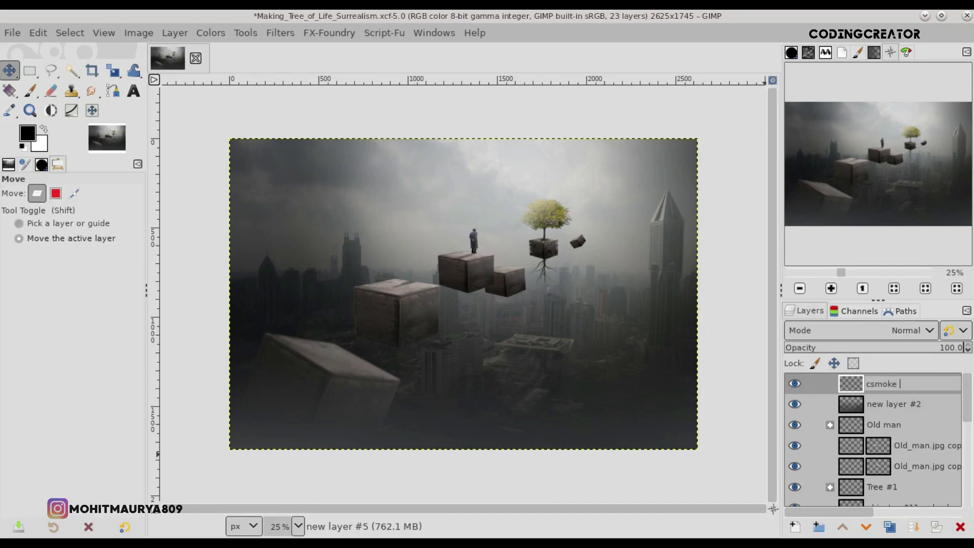
{"action": "type", "text": "brush"}
{"action": "key", "text": "Return"}
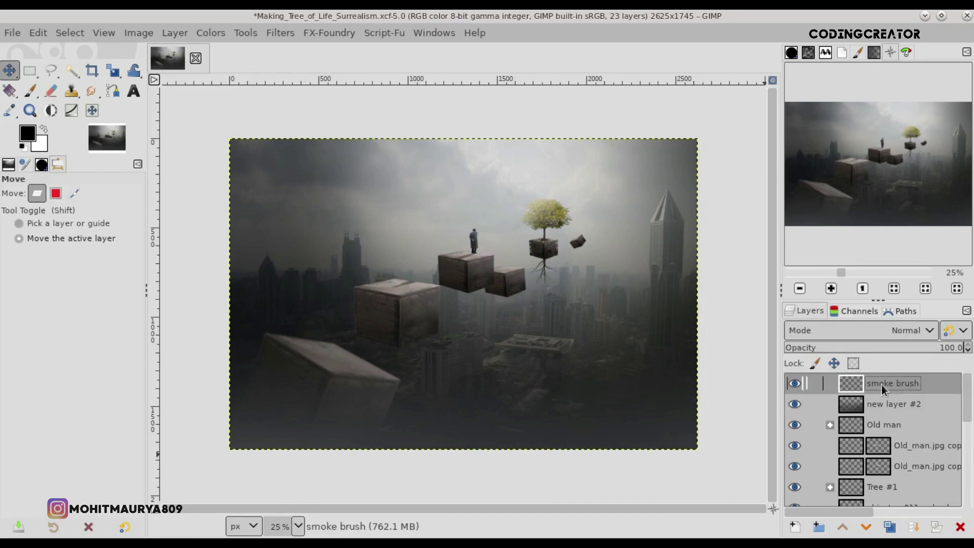
- Set up a white Paintbrush with AdonihsBrushes.abr-003 and Track Direction dynamics
{"action": "left_click", "coordinate": [43, 129]}
{"action": "left_click", "coordinate": [30, 90]}
{"action": "type", "text": "Ad"}
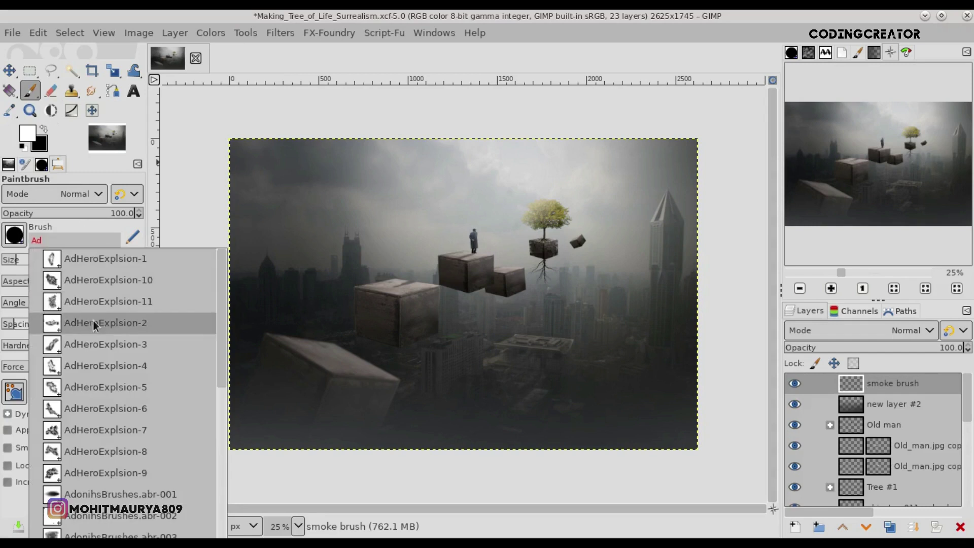
{"action": "scroll", "coordinate": [223, 284], "scroll_direction": "down", "scroll_amount": 1}
{"action": "mouse_move", "coordinate": [222, 288]}
{"action": "left_mouse_down"}
{"action": "mouse_move", "coordinate": [224, 352]}
{"action": "mouse_move", "coordinate": [134, 360]}
{"action": "left_mouse_up"}
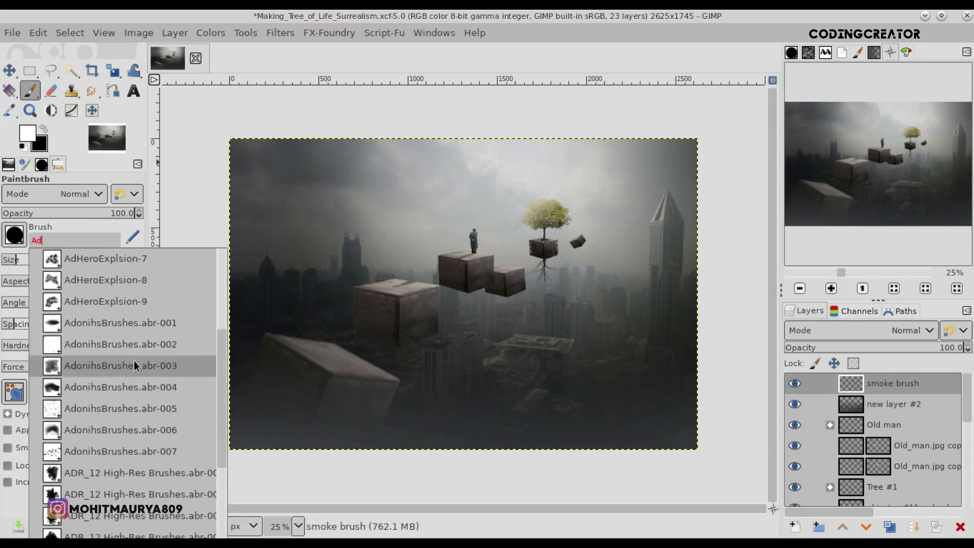
{"action": "left_click", "coordinate": [134, 362]}
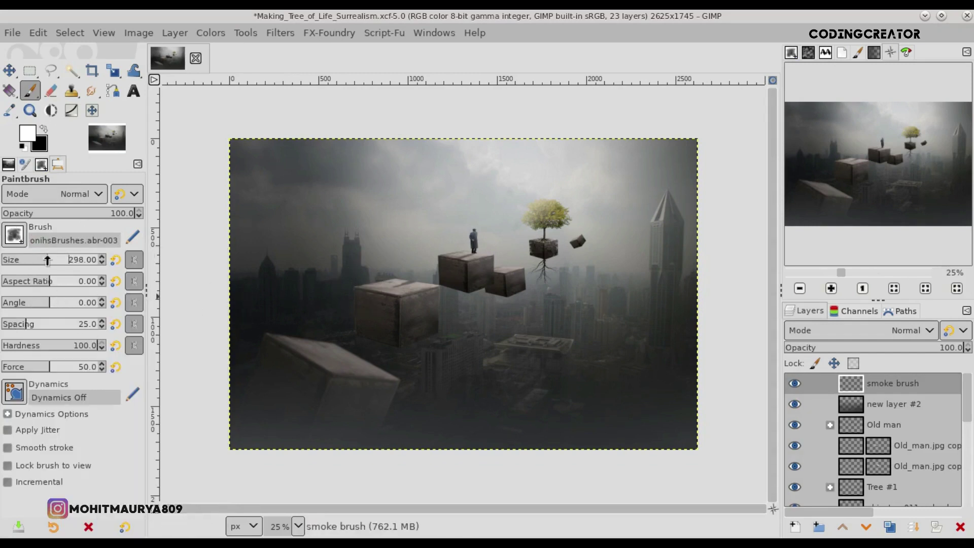
{"action": "left_click", "coordinate": [791, 53]}
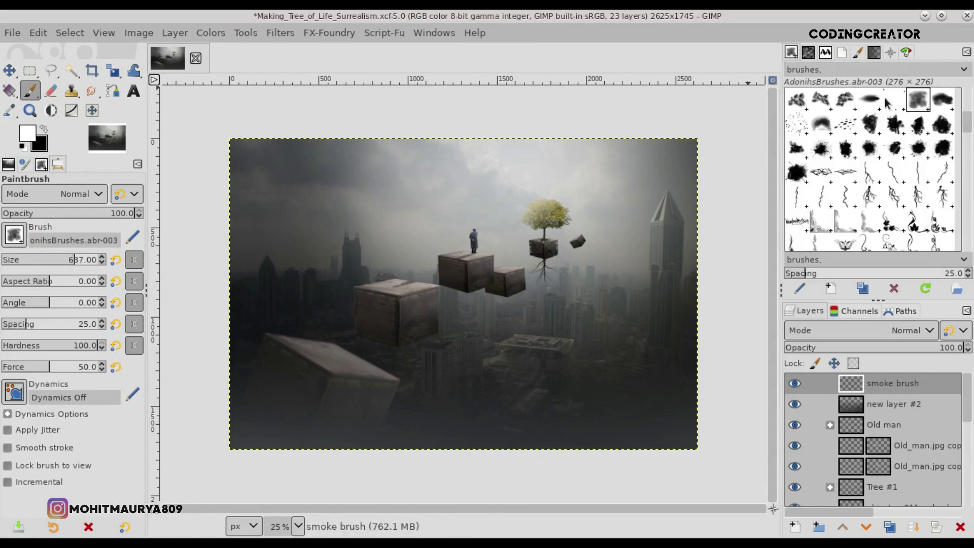
{"action": "left_click", "coordinate": [822, 124]}
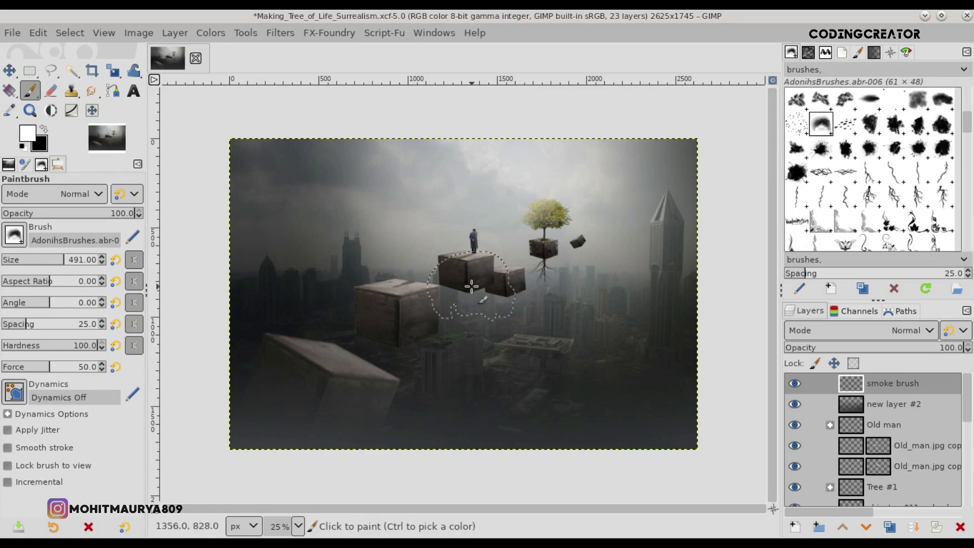
{"action": "left_click", "coordinate": [921, 101]}
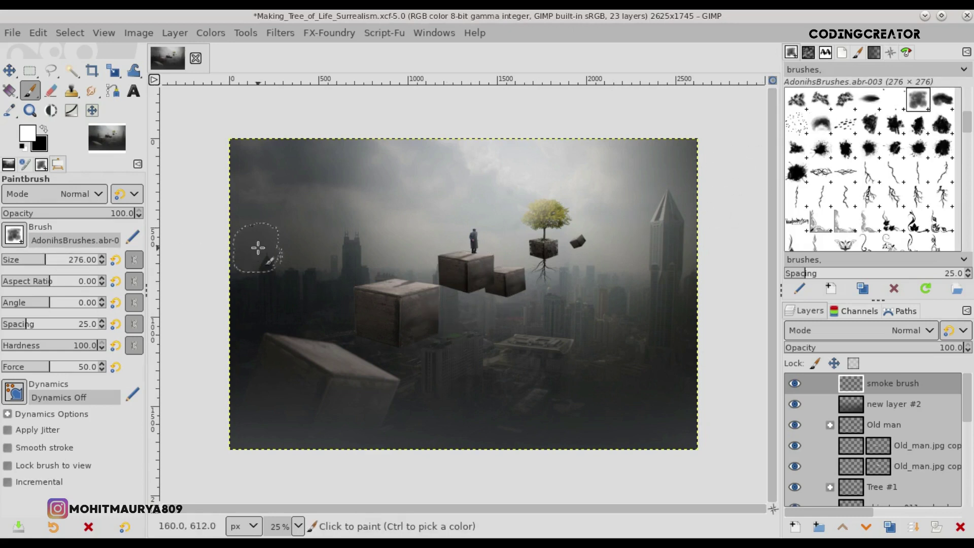
{"action": "left_click", "coordinate": [12, 394]}
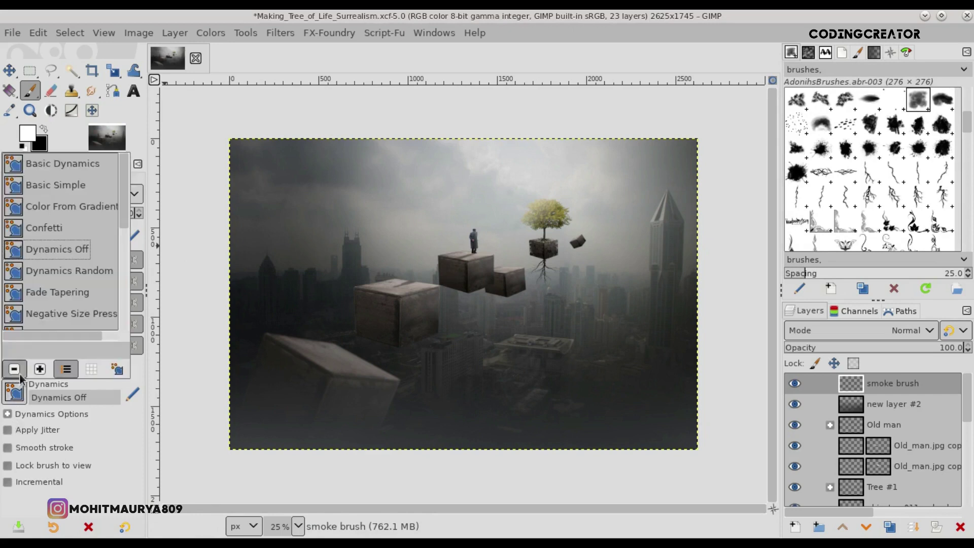
{"action": "left_click_drag", "start_coordinate": [124, 209], "coordinate": [120, 311]}
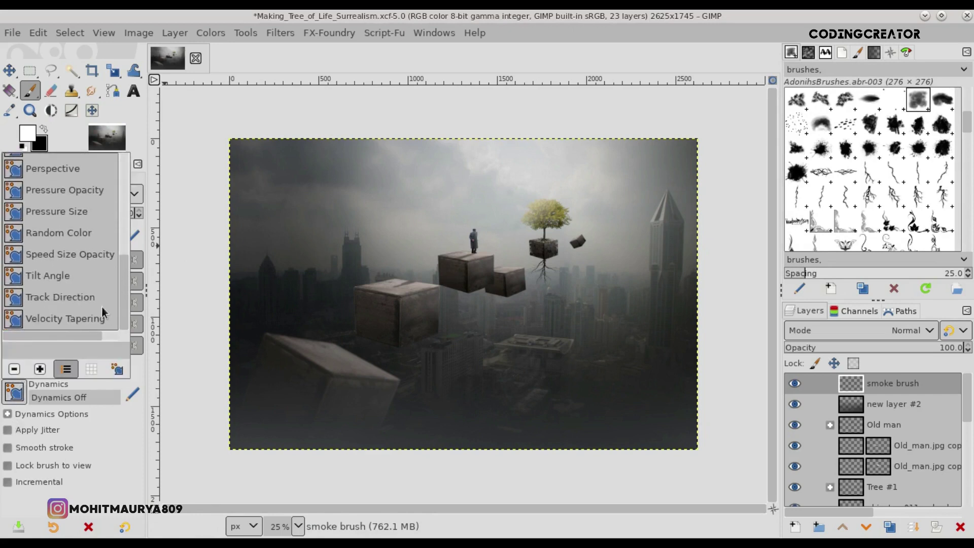
{"action": "left_click", "coordinate": [78, 295]}
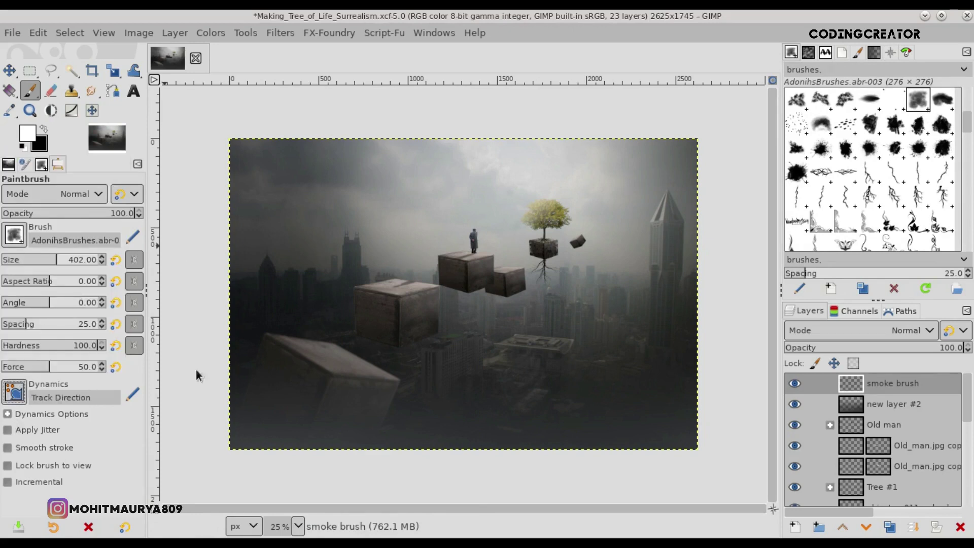
- Paint white smoke on the left at 12.8 opacity, with brush size 268
{"action": "left_click", "coordinate": [268, 289]}
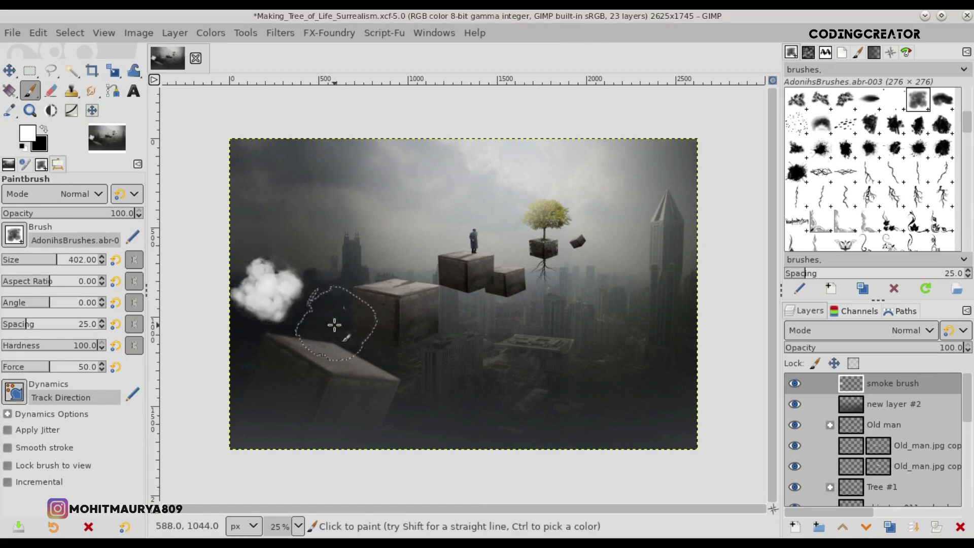
{"action": "key", "text": "ctrl+z"}
{"action": "left_click", "coordinate": [57, 219]}
{"action": "left_click", "coordinate": [253, 294]}
{"action": "key", "text": "ctrl+z"}
{"action": "left_click_drag", "start_coordinate": [24, 215], "coordinate": [18, 215]}
{"action": "mouse_move", "coordinate": [191, 282]}
{"action": "left_mouse_down"}
{"action": "mouse_move", "coordinate": [250, 282]}
{"action": "mouse_move", "coordinate": [302, 306]}
{"action": "mouse_move", "coordinate": [304, 276]}
{"action": "mouse_move", "coordinate": [349, 287]}
{"action": "mouse_move", "coordinate": [365, 304]}
{"action": "left_mouse_up"}
{"action": "left_click", "coordinate": [39, 260]}
{"action": "left_click_drag", "start_coordinate": [39, 260], "coordinate": [45, 260]}
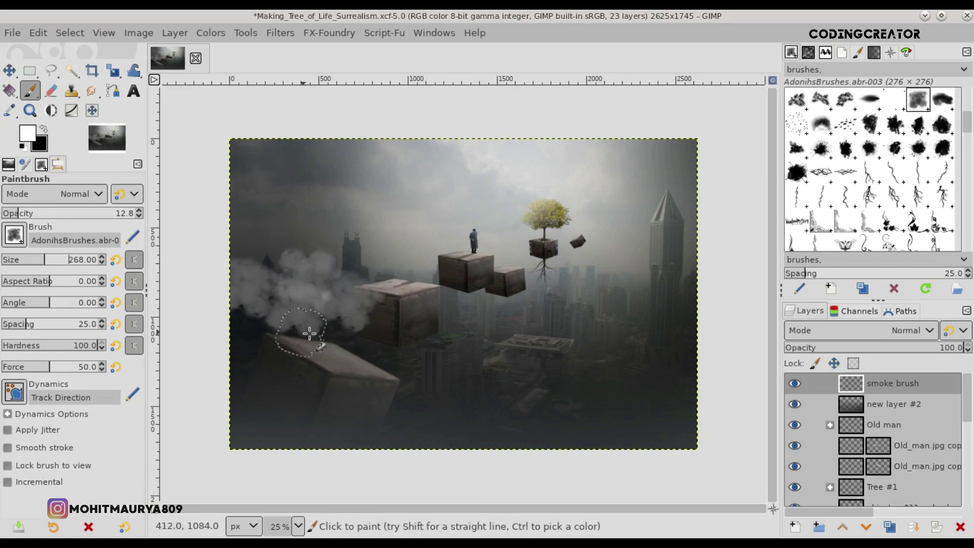
- Move the smoke layer beneath the cubes and spread smoke across the city below them
{"action": "left_click_drag", "start_coordinate": [857, 385], "coordinate": [863, 422]}
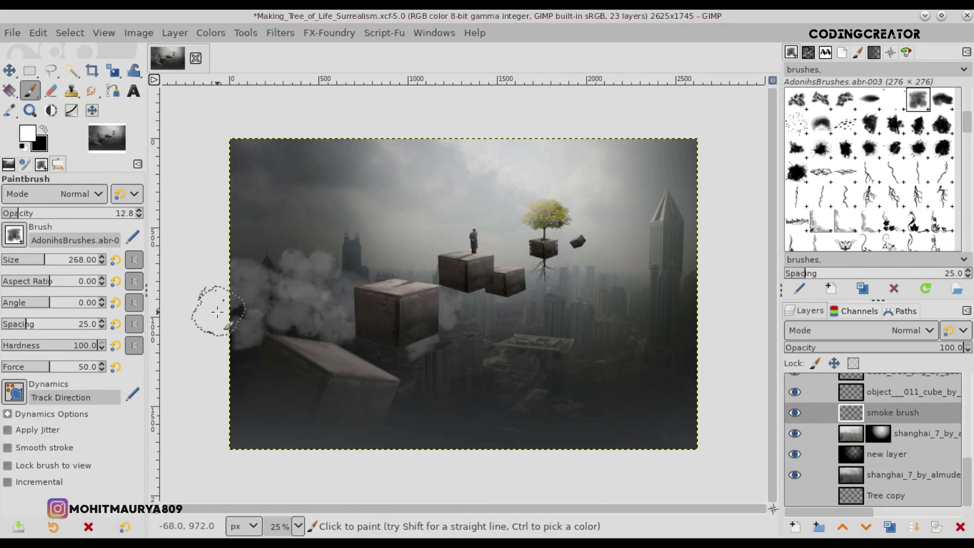
{"action": "mouse_move", "coordinate": [463, 304]}
{"action": "left_mouse_down"}
{"action": "mouse_move", "coordinate": [513, 307]}
{"action": "mouse_move", "coordinate": [509, 331]}
{"action": "mouse_move", "coordinate": [482, 354]}
{"action": "mouse_move", "coordinate": [468, 352]}
{"action": "left_mouse_up"}
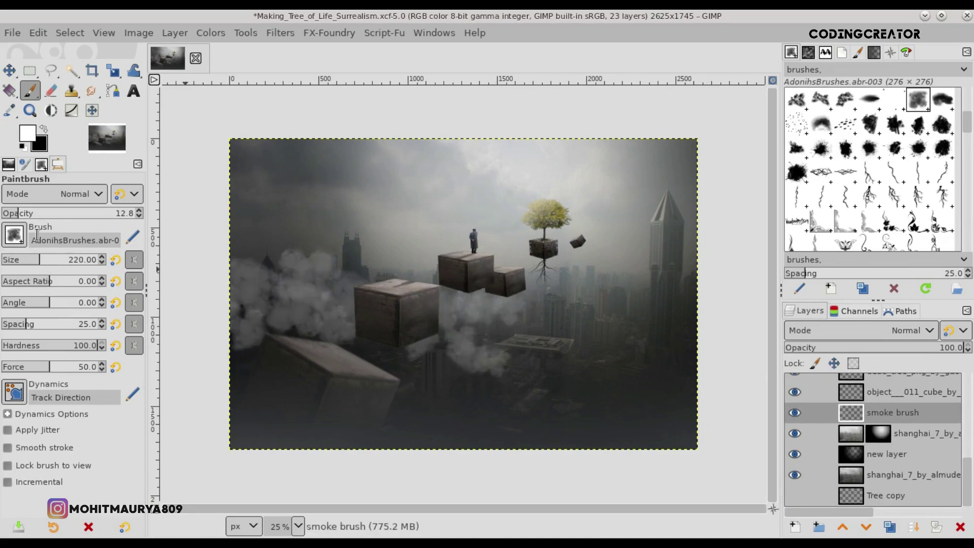
{"action": "mouse_move", "coordinate": [545, 355]}
{"action": "left_mouse_down"}
{"action": "mouse_move", "coordinate": [522, 337]}
{"action": "mouse_move", "coordinate": [569, 305]}
{"action": "mouse_move", "coordinate": [681, 295]}
{"action": "mouse_move", "coordinate": [635, 326]}
{"action": "mouse_move", "coordinate": [645, 348]}
{"action": "left_mouse_up"}
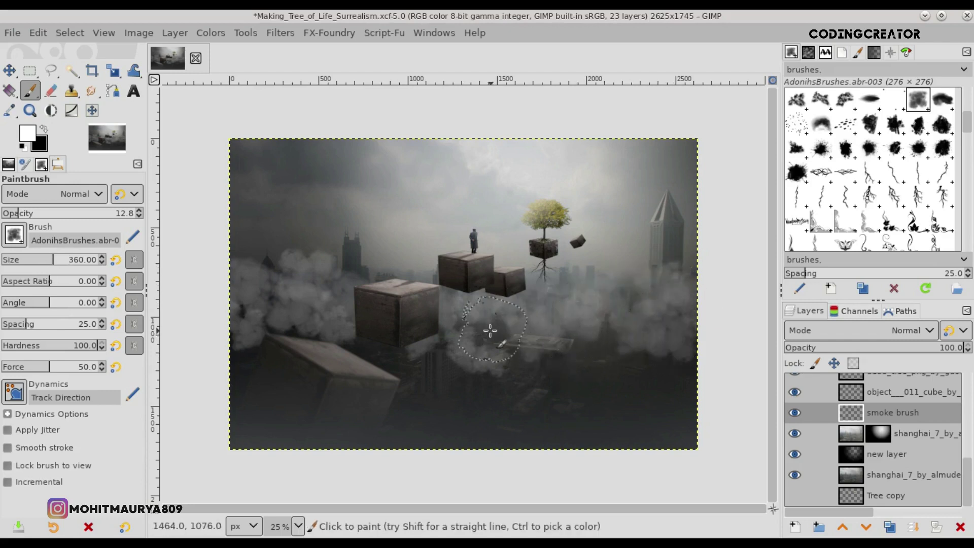
{"action": "left_click_drag", "start_coordinate": [496, 330], "coordinate": [532, 376]}
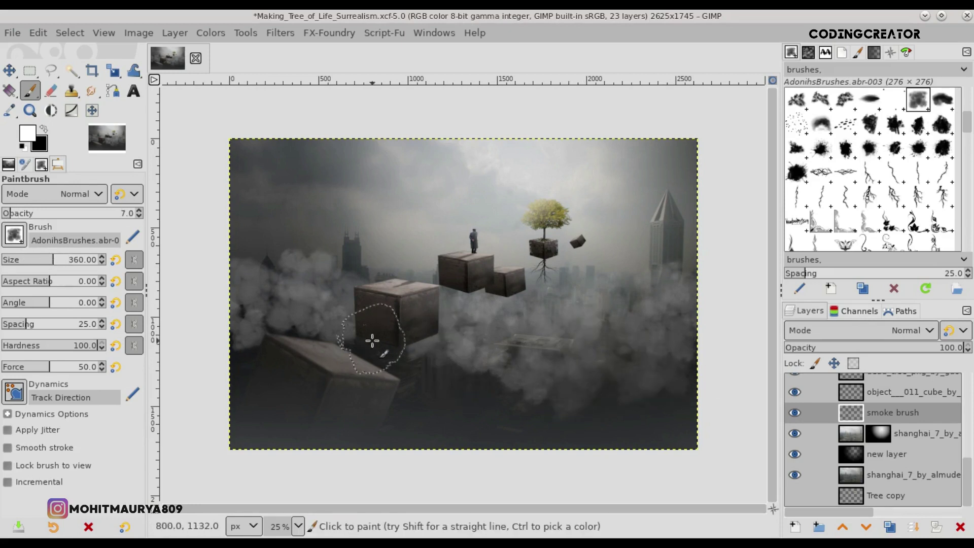
{"action": "mouse_move", "coordinate": [238, 228]}
{"action": "left_mouse_down"}
{"action": "mouse_move", "coordinate": [260, 256]}
{"action": "mouse_move", "coordinate": [322, 292]}
{"action": "left_mouse_up"}
- Erase excess smoke around the cubes and add faint wisps on the left
{"action": "key", "text": "shift+e"}
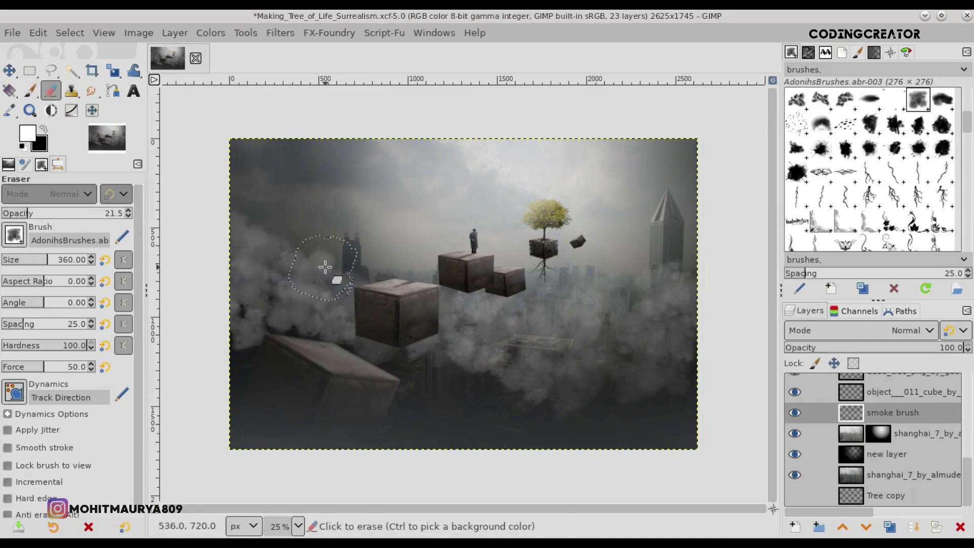
{"action": "mouse_move", "coordinate": [315, 265]}
{"action": "left_mouse_down"}
{"action": "mouse_move", "coordinate": [326, 283]}
{"action": "mouse_move", "coordinate": [356, 265]}
{"action": "mouse_move", "coordinate": [316, 240]}
{"action": "mouse_move", "coordinate": [299, 256]}
{"action": "left_mouse_up"}
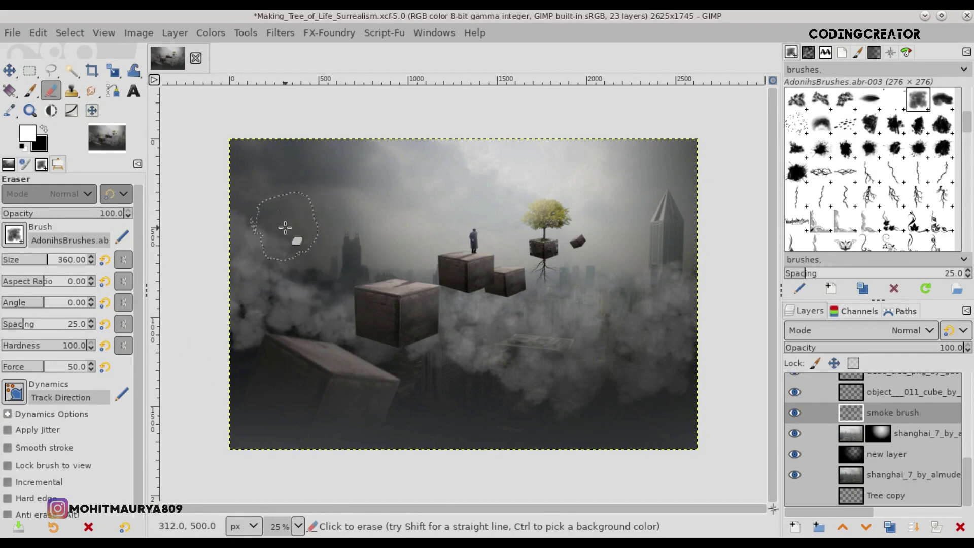
{"action": "key", "text": "p"}
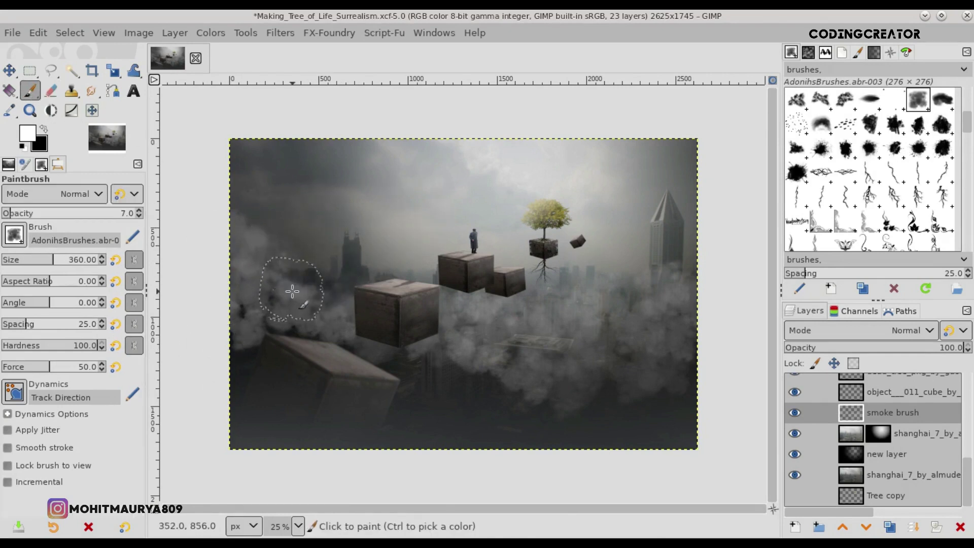
{"action": "left_click", "coordinate": [292, 290]}
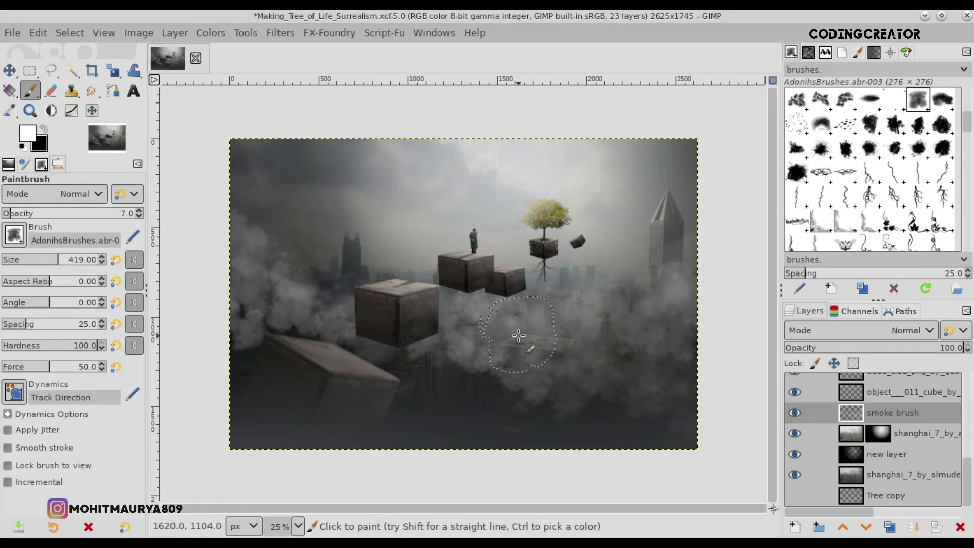
{"action": "left_click", "coordinate": [50, 91]}
{"action": "left_click", "coordinate": [361, 358]}
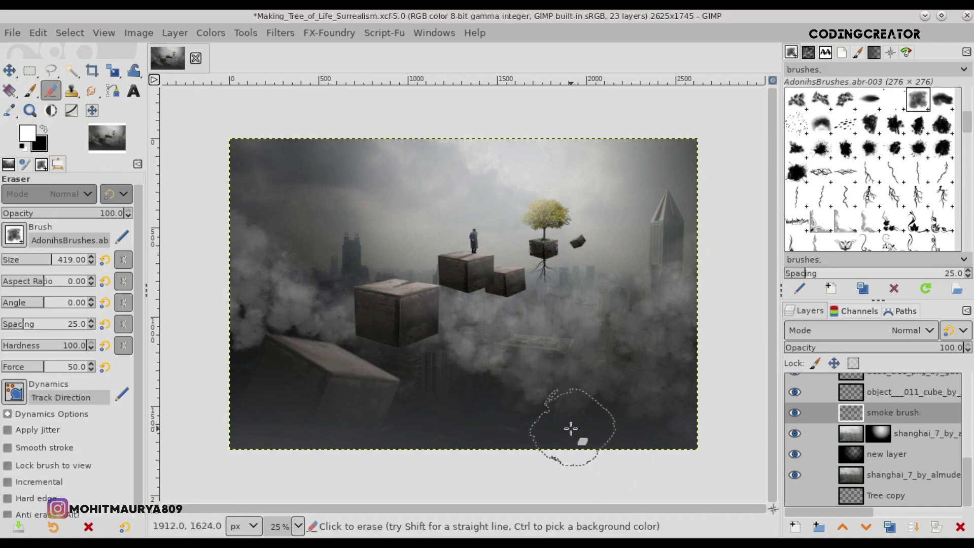
{"action": "key", "text": "p"}
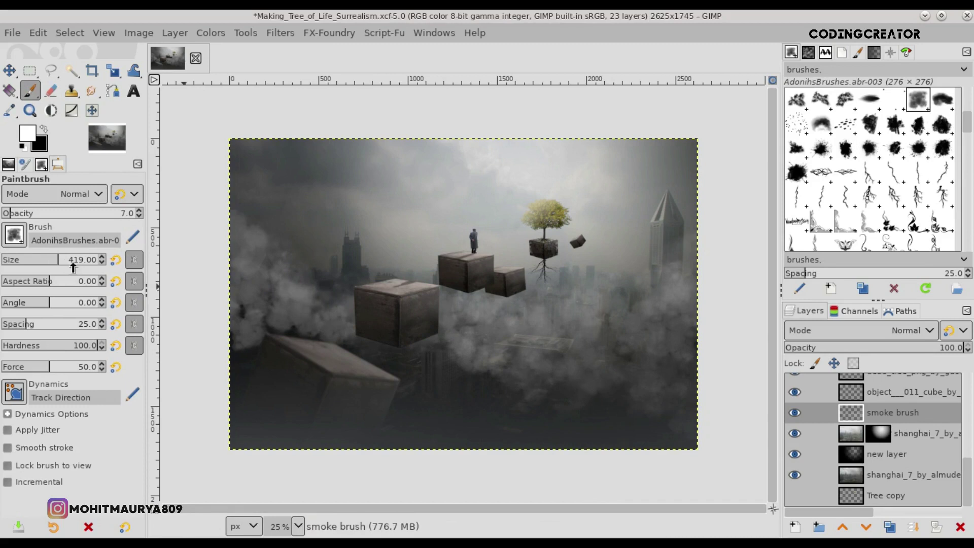
{"action": "left_click_drag", "start_coordinate": [315, 304], "coordinate": [211, 306]}
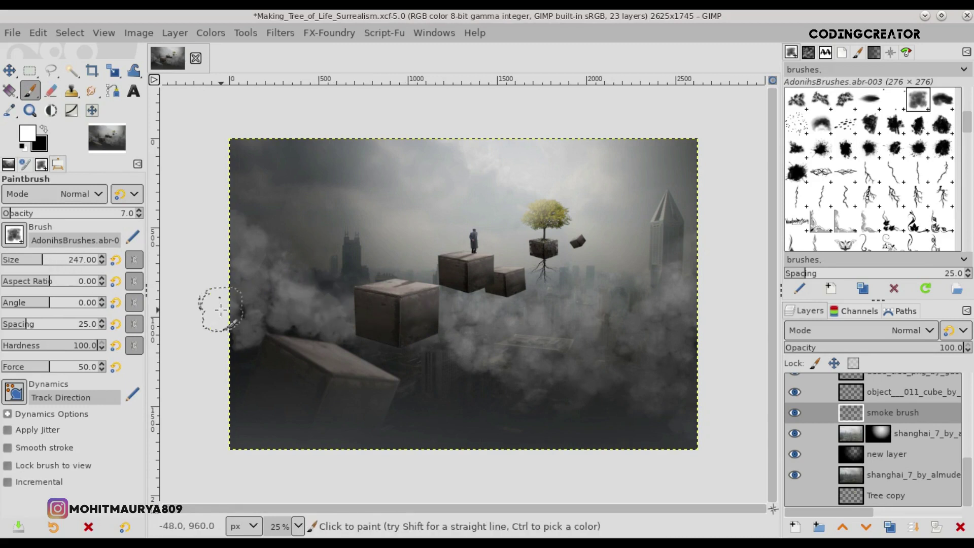
{"action": "left_click", "coordinate": [2, 73]}
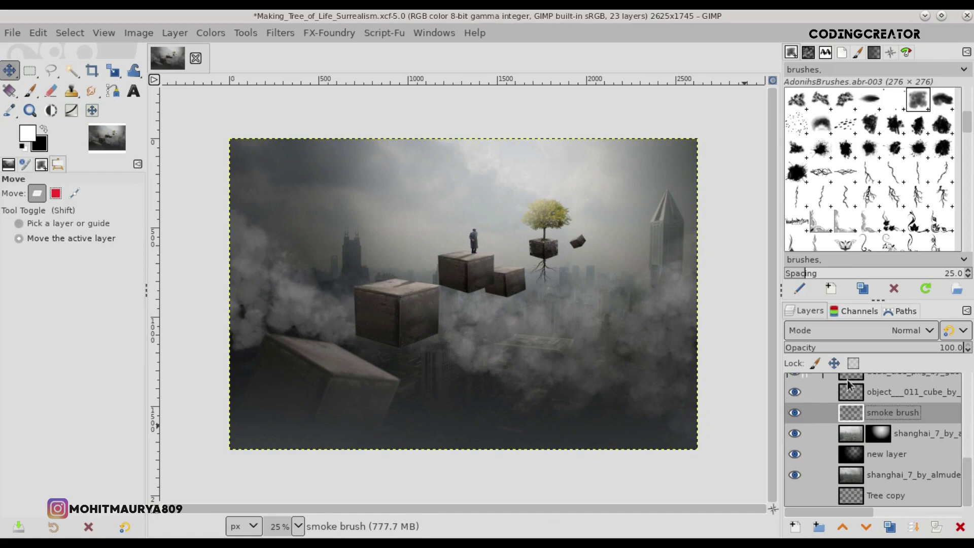
- Fade the smoke brush layer to 43.7% opacity and dab faint haze near the right tower
{"action": "left_click_drag", "start_coordinate": [846, 350], "coordinate": [913, 351]}
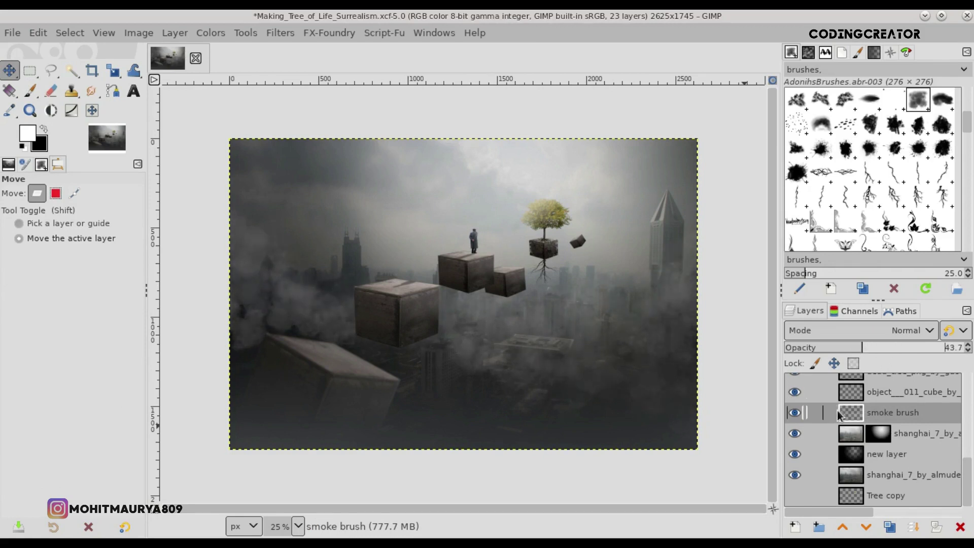
{"action": "left_click", "coordinate": [31, 91]}
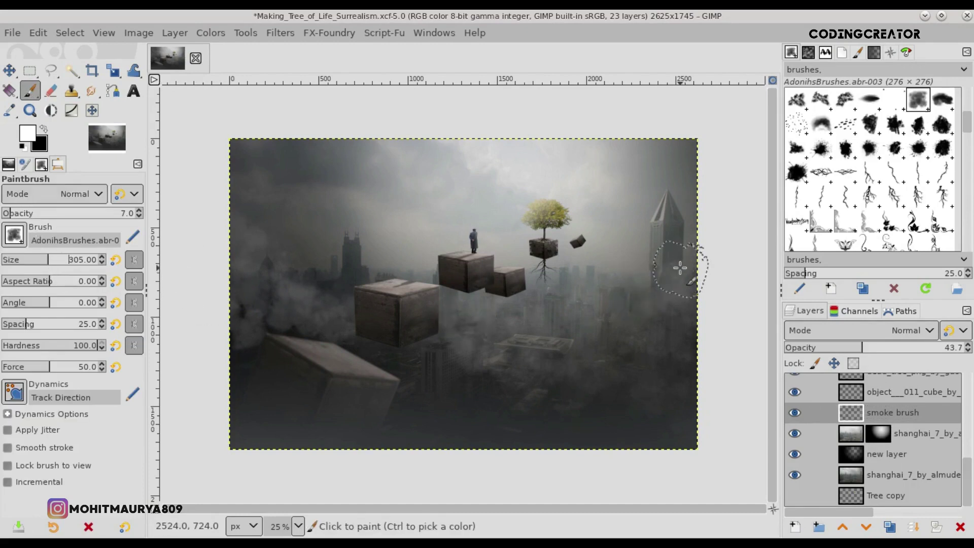
{"action": "left_click", "coordinate": [680, 265]}
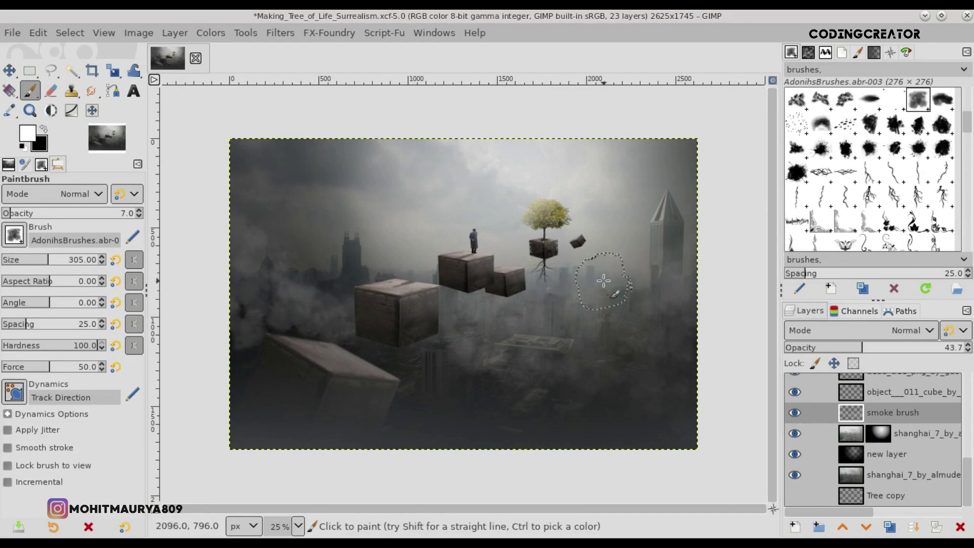
{"action": "mouse_move", "coordinate": [478, 371]}
{"action": "left_mouse_down"}
{"action": "mouse_move", "coordinate": [532, 392]}
{"action": "mouse_move", "coordinate": [668, 387]}
{"action": "left_mouse_up"}
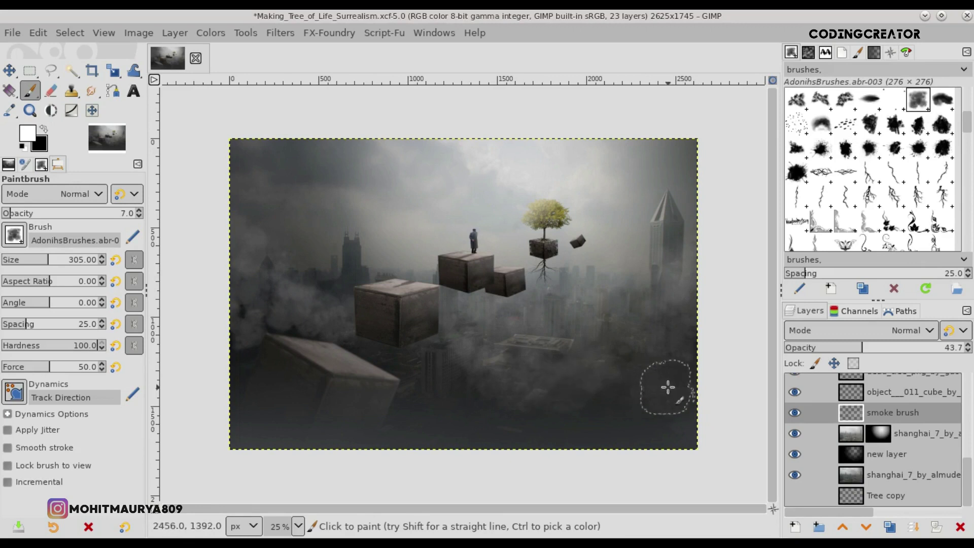
- Add a new layer of faint white smoke over the lower city, faded to low opacity
{"action": "left_click", "coordinate": [795, 526]}
{"action": "left_click", "coordinate": [866, 515]}
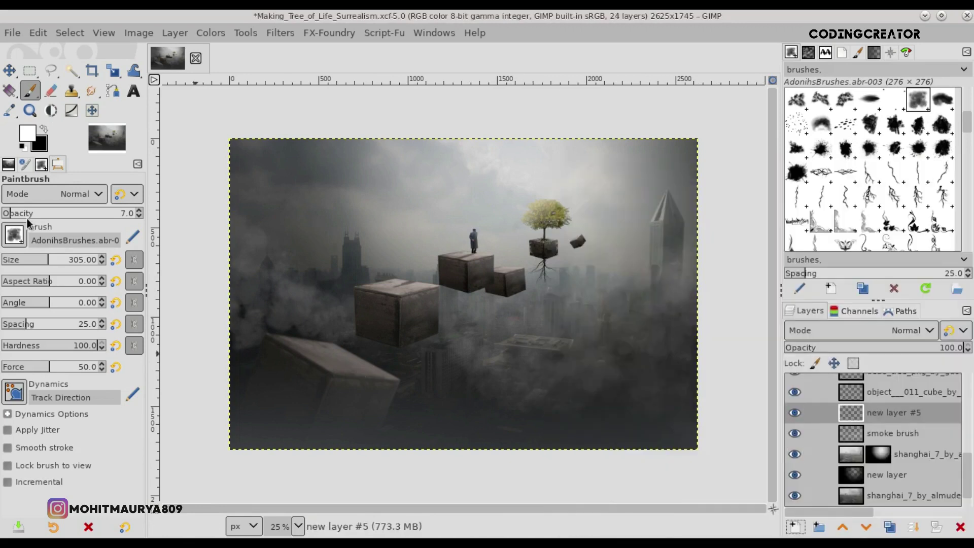
{"action": "left_click_drag", "start_coordinate": [26, 218], "coordinate": [49, 216]}
{"action": "mouse_move", "coordinate": [572, 382]}
{"action": "left_mouse_down"}
{"action": "mouse_move", "coordinate": [447, 371]}
{"action": "mouse_move", "coordinate": [544, 388]}
{"action": "mouse_move", "coordinate": [479, 369]}
{"action": "mouse_move", "coordinate": [546, 381]}
{"action": "mouse_move", "coordinate": [631, 379]}
{"action": "mouse_move", "coordinate": [695, 396]}
{"action": "mouse_move", "coordinate": [604, 397]}
{"action": "mouse_move", "coordinate": [698, 401]}
{"action": "left_mouse_up"}
{"action": "left_click", "coordinate": [828, 349]}
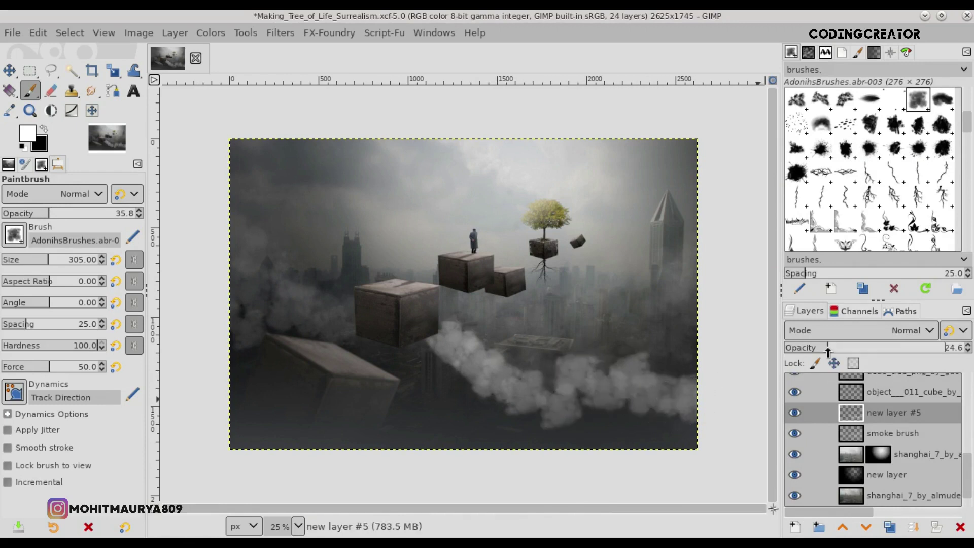
{"action": "left_click_drag", "start_coordinate": [828, 348], "coordinate": [815, 349]}
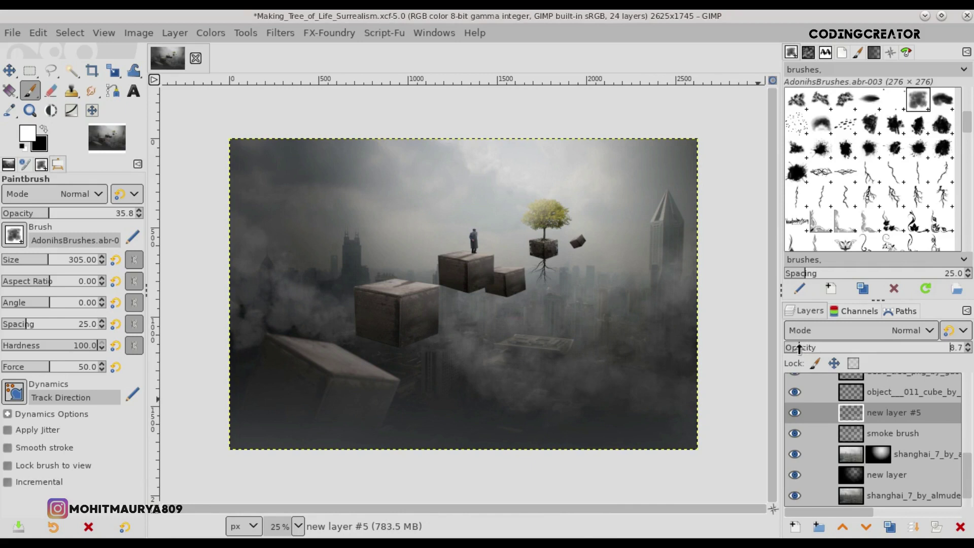
{"action": "left_click", "coordinate": [794, 413]}
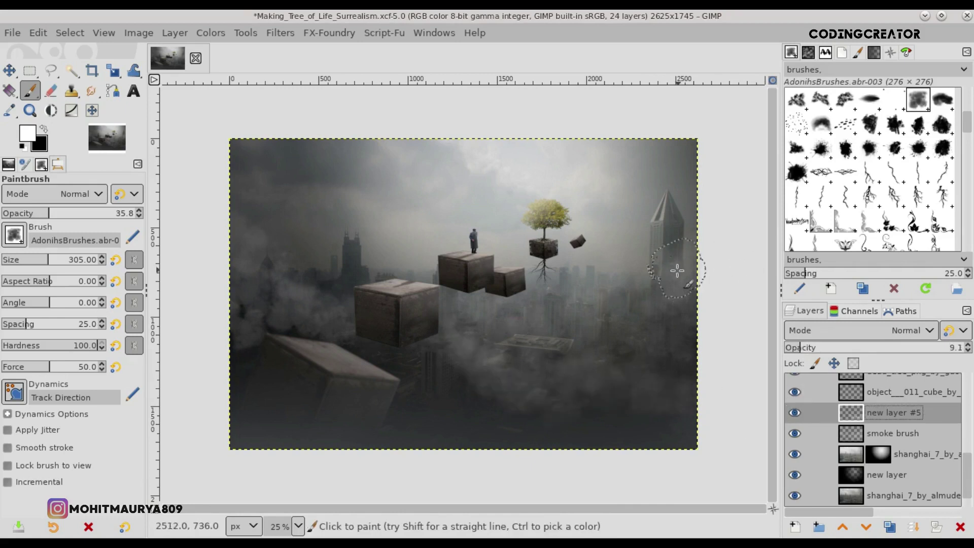
{"action": "left_click_drag", "start_coordinate": [445, 321], "coordinate": [312, 297]}
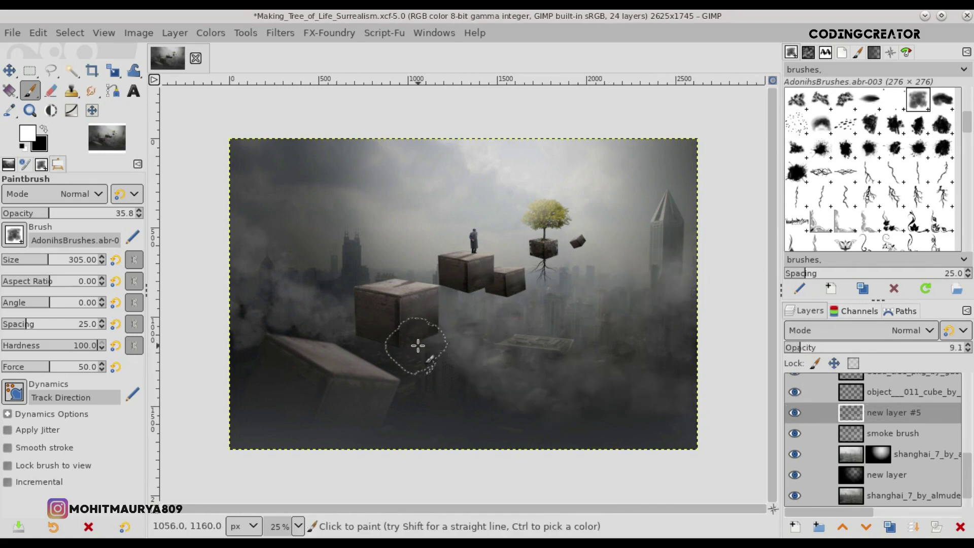
- Erase stray smoke off the left cube on the smoke brush layer and add faint smoke beside it
{"action": "left_click", "coordinate": [812, 432]}
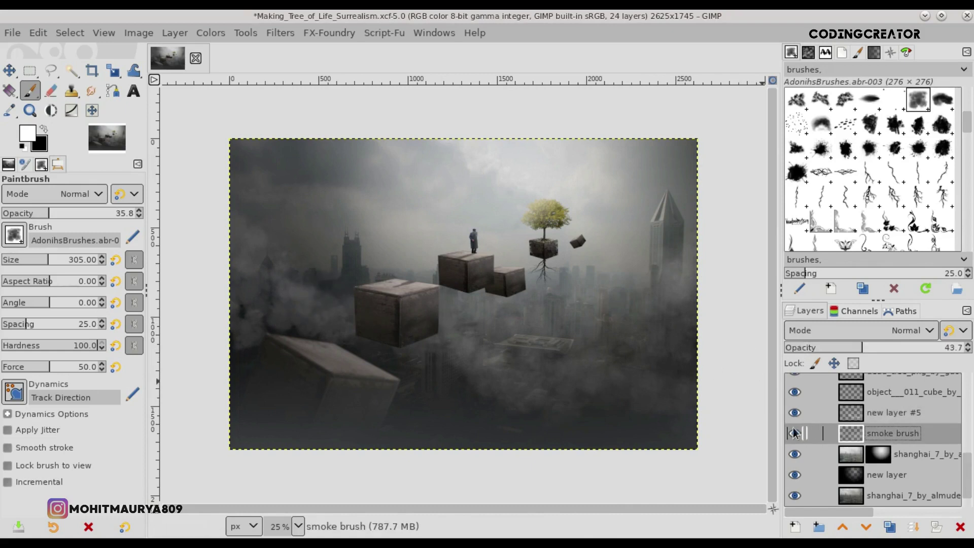
{"action": "left_click", "coordinate": [794, 434]}
{"action": "left_click", "coordinate": [50, 90]}
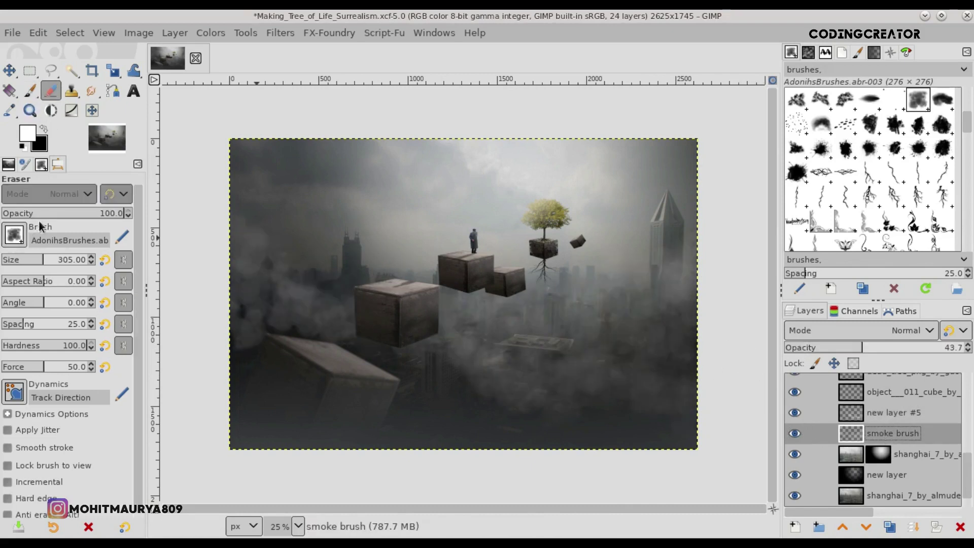
{"action": "mouse_move", "coordinate": [308, 322]}
{"action": "left_mouse_down"}
{"action": "mouse_move", "coordinate": [235, 331]}
{"action": "mouse_move", "coordinate": [256, 309]}
{"action": "mouse_move", "coordinate": [322, 291]}
{"action": "mouse_move", "coordinate": [200, 257]}
{"action": "left_mouse_up"}
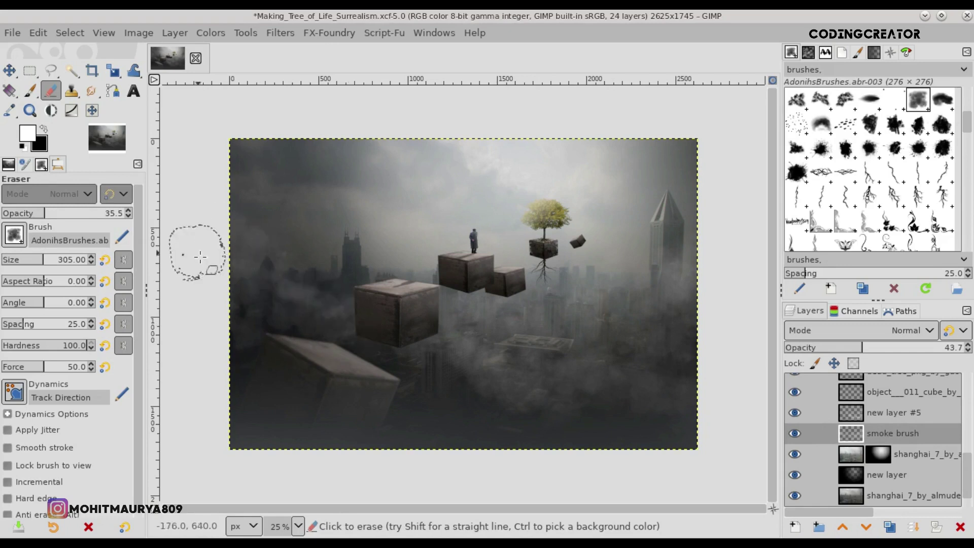
{"action": "left_click", "coordinate": [30, 90]}
{"action": "key", "text": "Page_Up"}
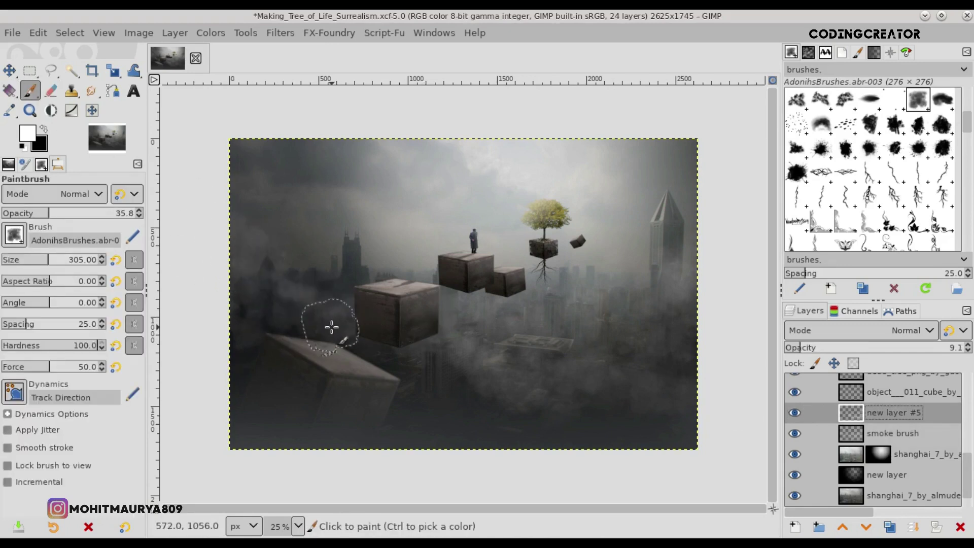
{"action": "left_click_drag", "start_coordinate": [333, 326], "coordinate": [283, 322]}
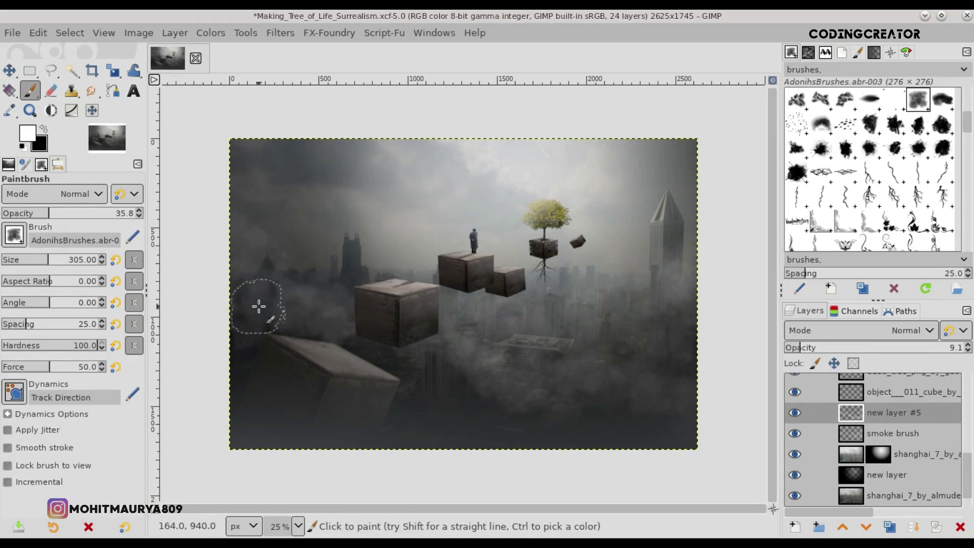
{"action": "left_click", "coordinate": [834, 369]}
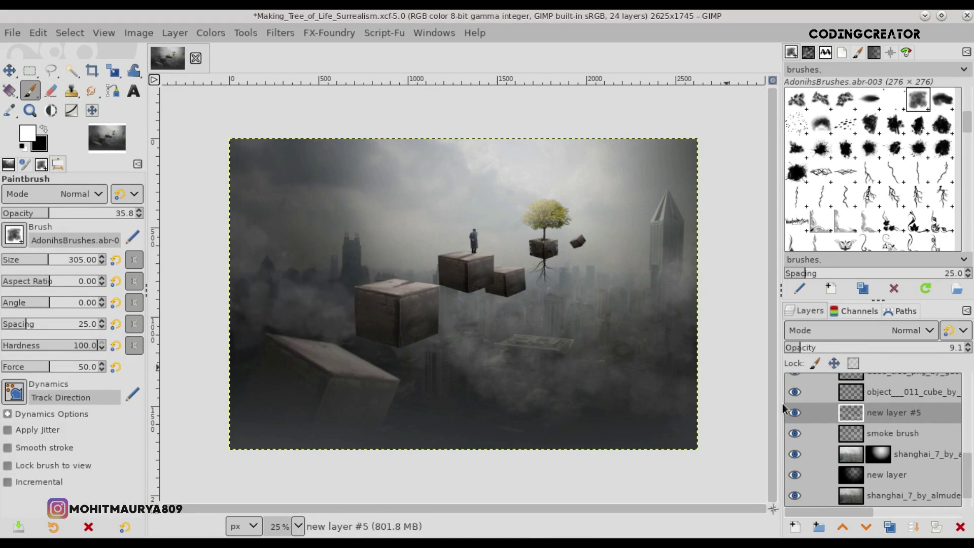
{"action": "left_click", "coordinate": [854, 435]}
{"action": "left_click", "coordinate": [794, 434]}
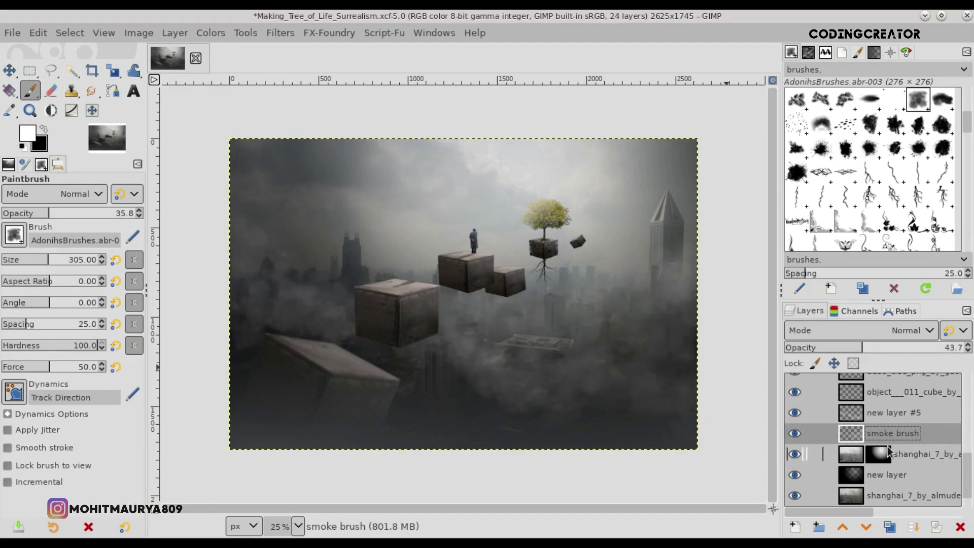
{"action": "left_click", "coordinate": [878, 415]}
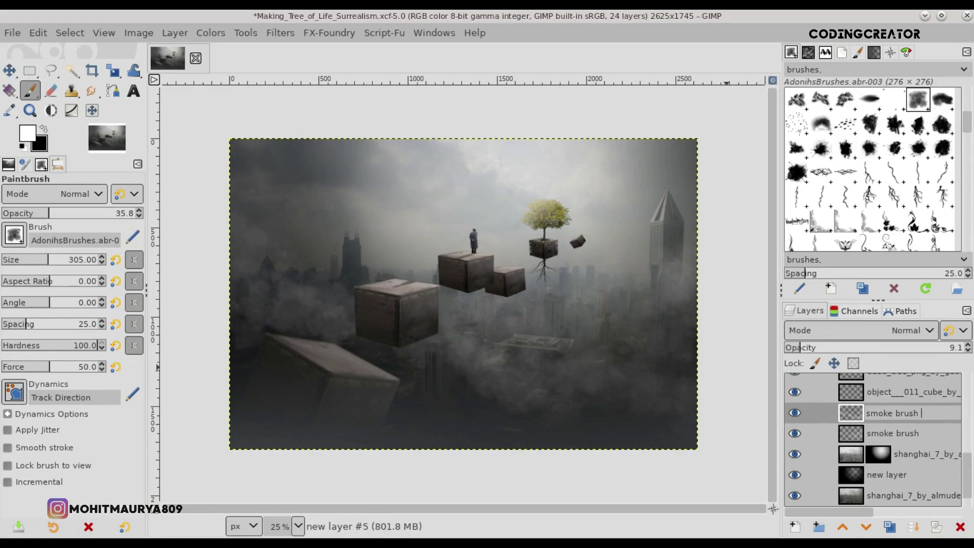
- Name the layer 'smoke brush 2' and give it a 9.53 Gaussian blur
{"action": "type", "text": "2"}
{"action": "key", "text": "Return"}
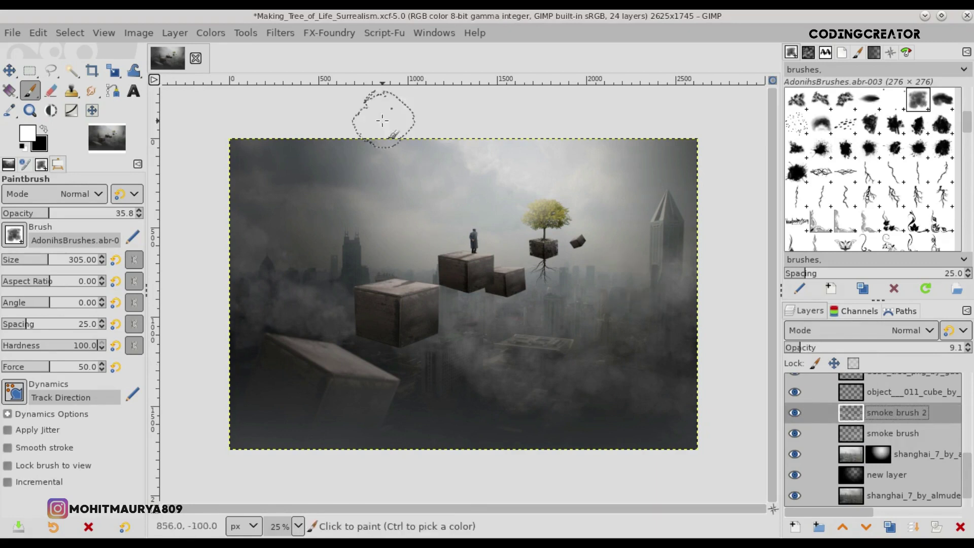
{"action": "left_click", "coordinate": [279, 32]}
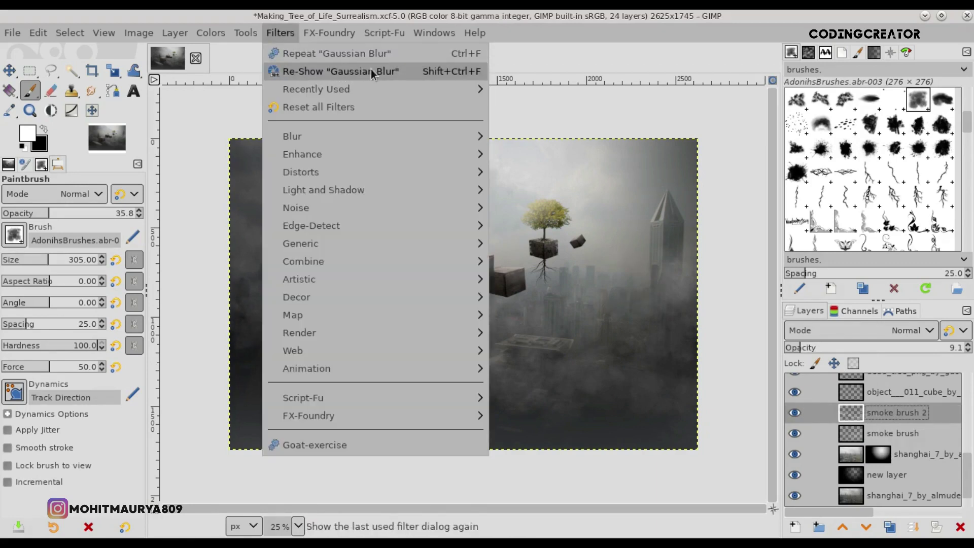
{"action": "mouse_move", "coordinate": [292, 136]}
{"action": "left_click", "coordinate": [581, 160]}
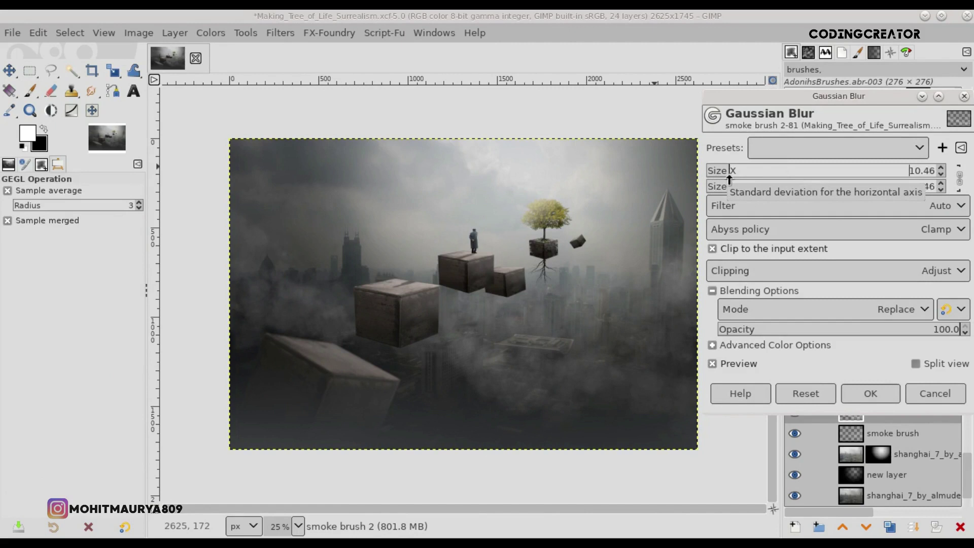
{"action": "left_click", "coordinate": [727, 175]}
{"action": "left_click", "coordinate": [728, 363]}
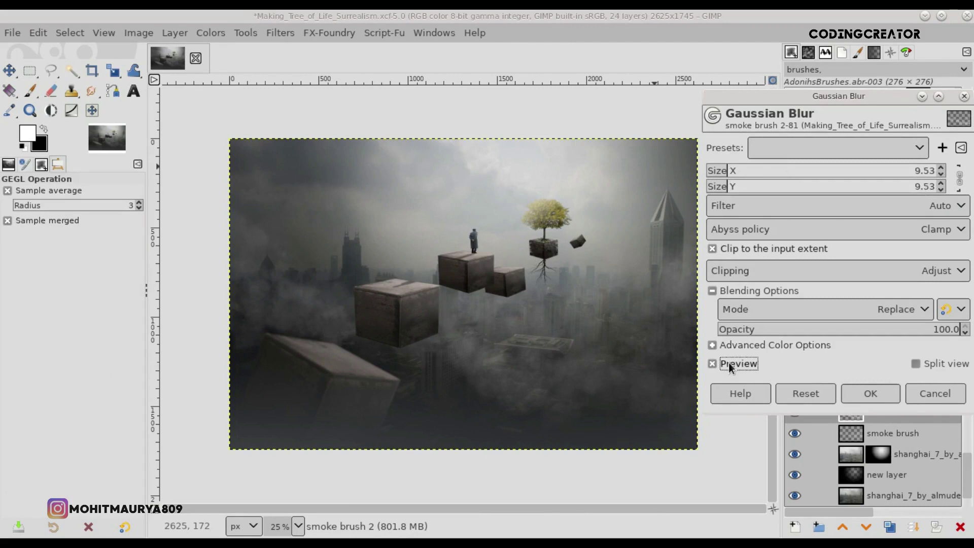
{"action": "left_click", "coordinate": [860, 393]}
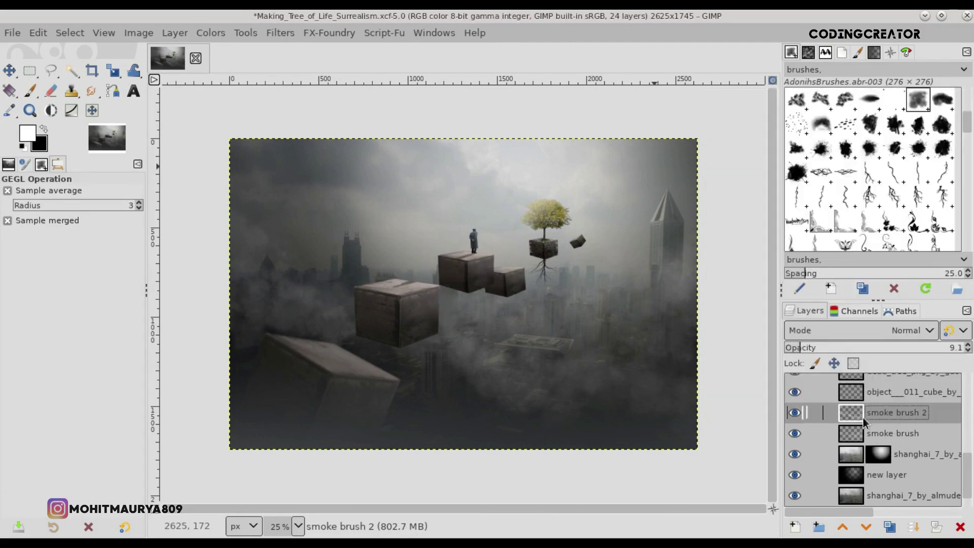
- Repeat the same 9.53 Gaussian blur on the smoke brush layer
{"action": "left_click", "coordinate": [867, 434]}
{"action": "left_click", "coordinate": [287, 31]}
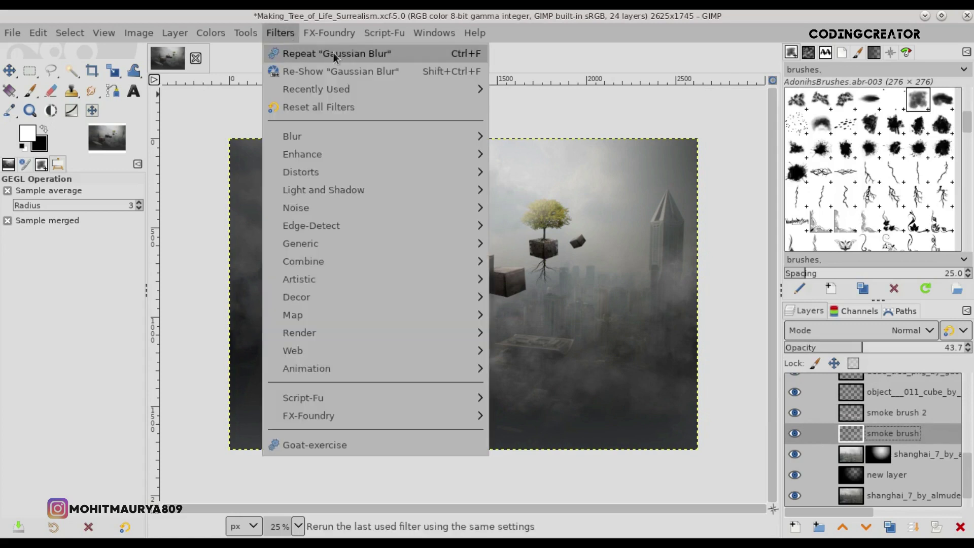
{"action": "left_click", "coordinate": [372, 53]}
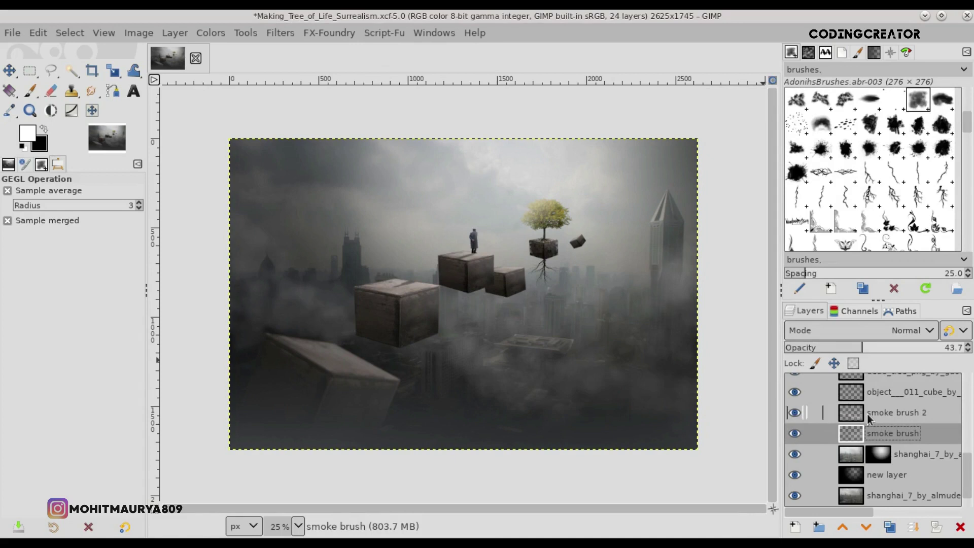
{"action": "left_click", "coordinate": [818, 526]}
- Group a smoke layer as 'smoke brushes', then move smoke brush 2 below smoke brush and out of the group
{"action": "left_click_drag", "start_coordinate": [883, 454], "coordinate": [882, 419]}
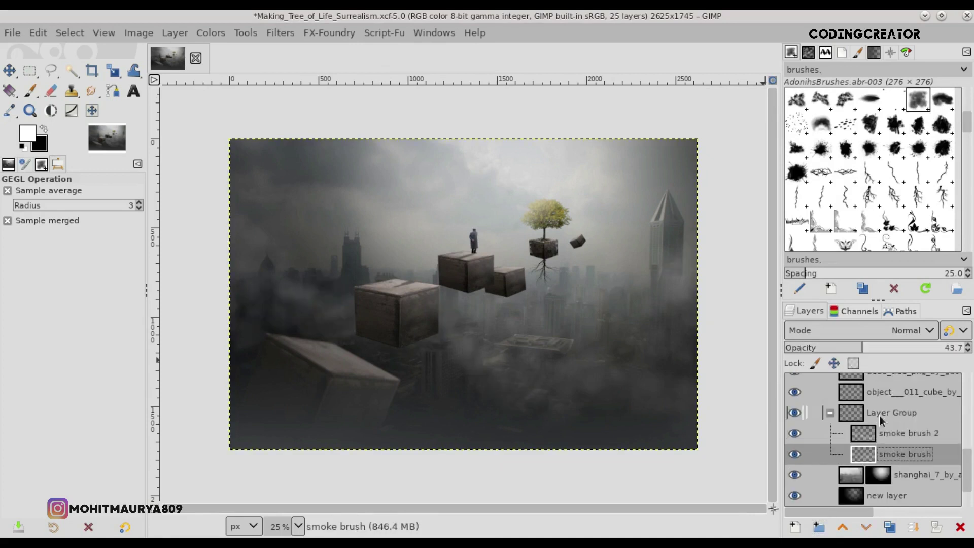
{"action": "double_click", "coordinate": [890, 413]}
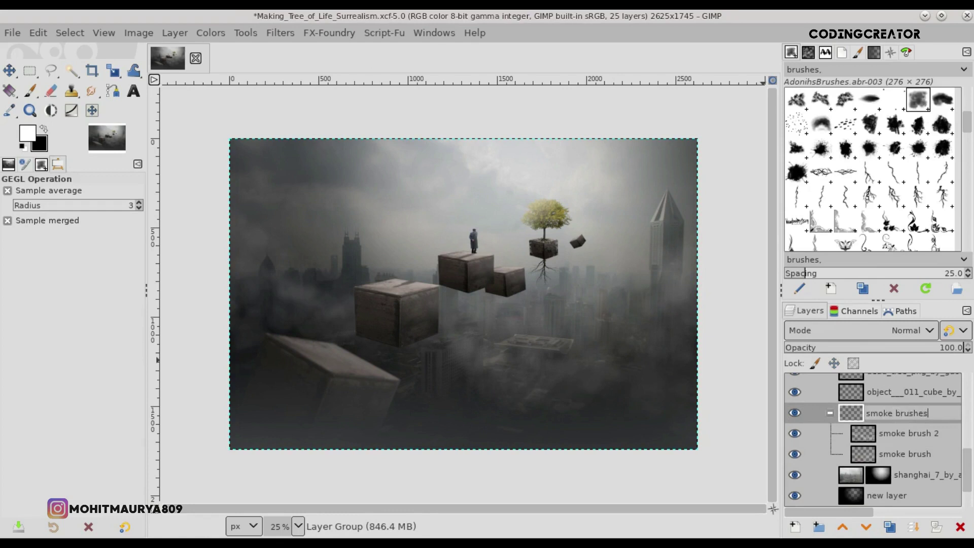
{"action": "key", "text": "Return"}
{"action": "left_click", "coordinate": [795, 432]}
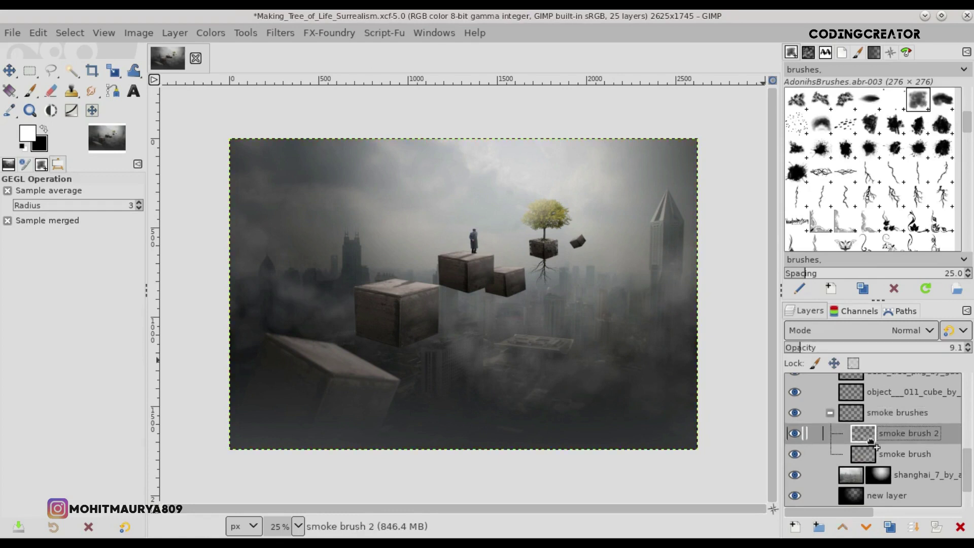
{"action": "left_click_drag", "start_coordinate": [862, 433], "coordinate": [848, 451]}
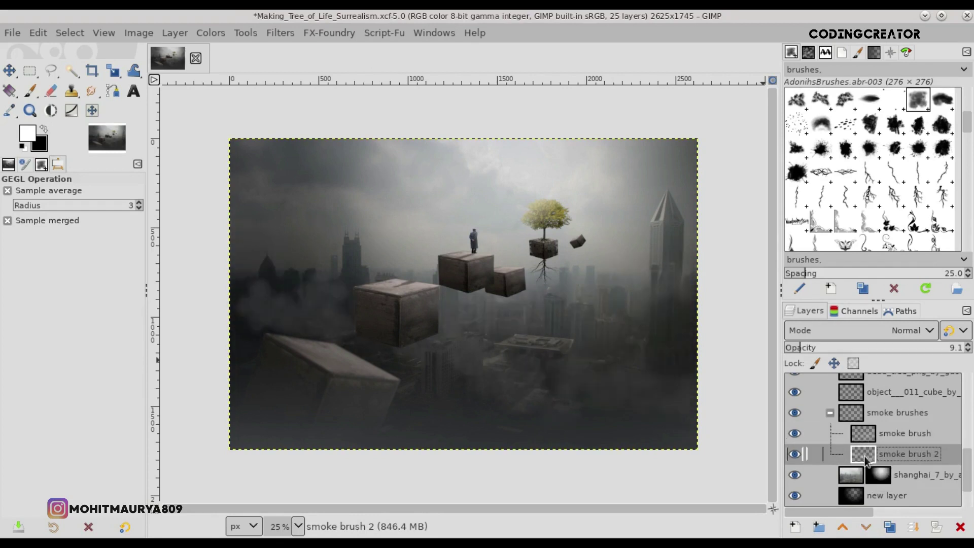
{"action": "left_click_drag", "start_coordinate": [866, 460], "coordinate": [852, 413]}
- Move smoke brush out above the group and delete the empty smoke brushes group
{"action": "left_click", "coordinate": [841, 414]}
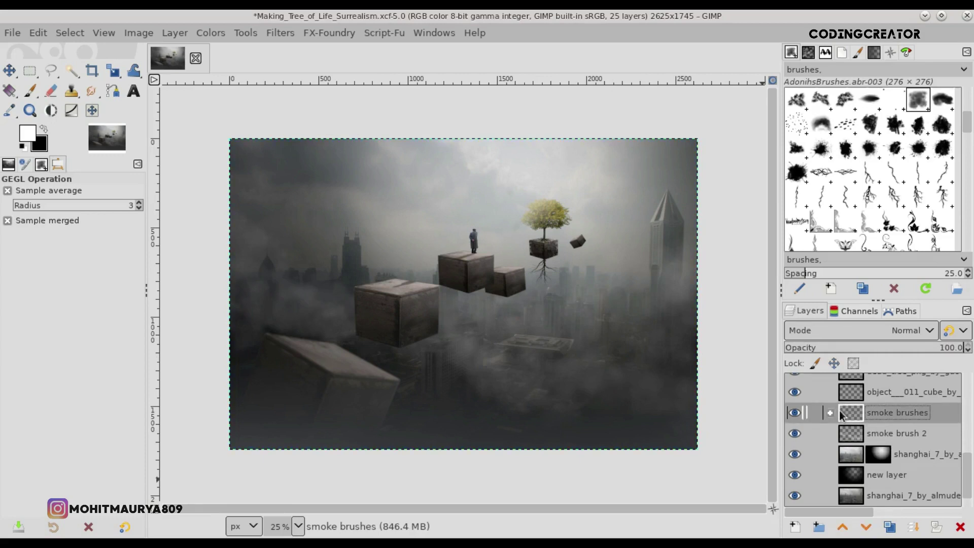
{"action": "left_click", "coordinate": [832, 414]}
{"action": "left_click_drag", "start_coordinate": [893, 434], "coordinate": [875, 408]}
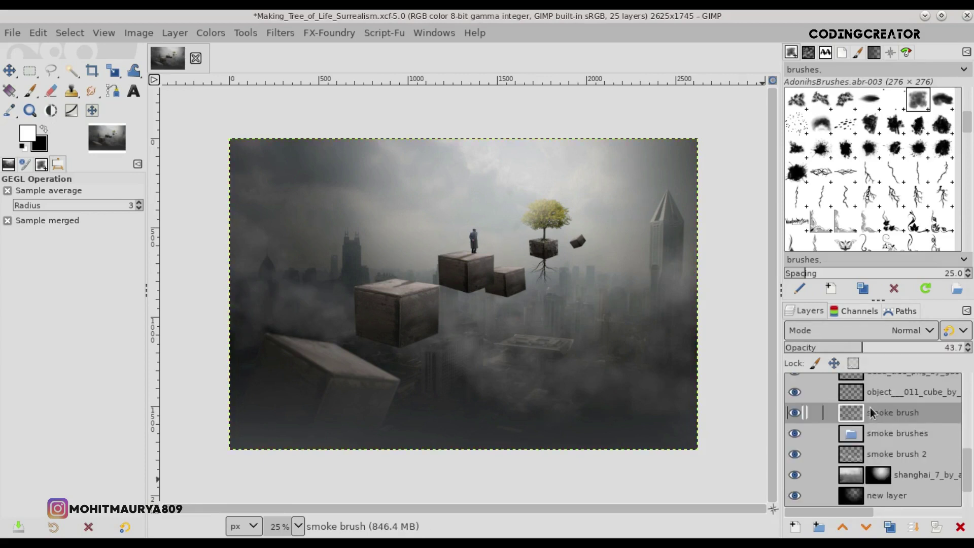
{"action": "left_click", "coordinate": [960, 527]}
- Select new layer #2 and show the Navigation preview of the whole image
{"action": "left_click_drag", "start_coordinate": [967, 472], "coordinate": [963, 384]}
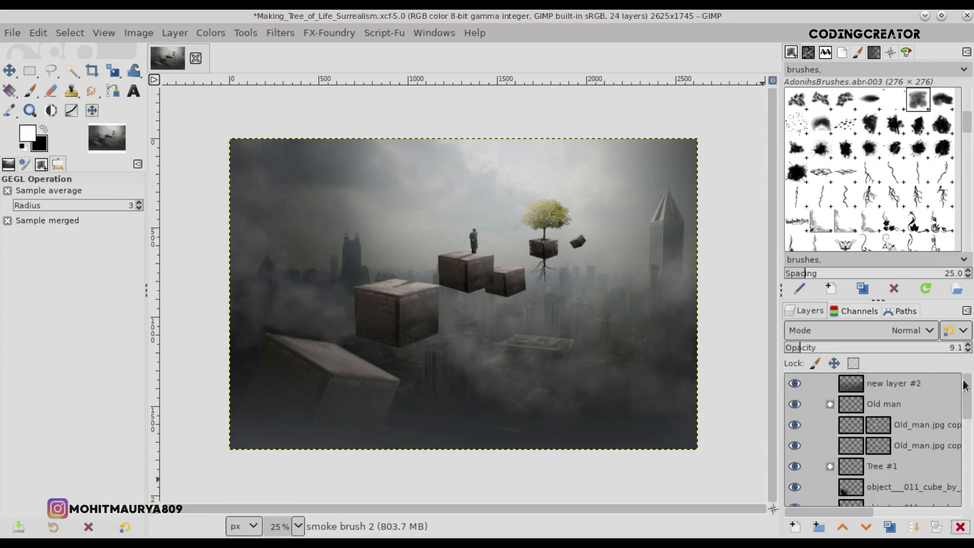
{"action": "left_click", "coordinate": [840, 386]}
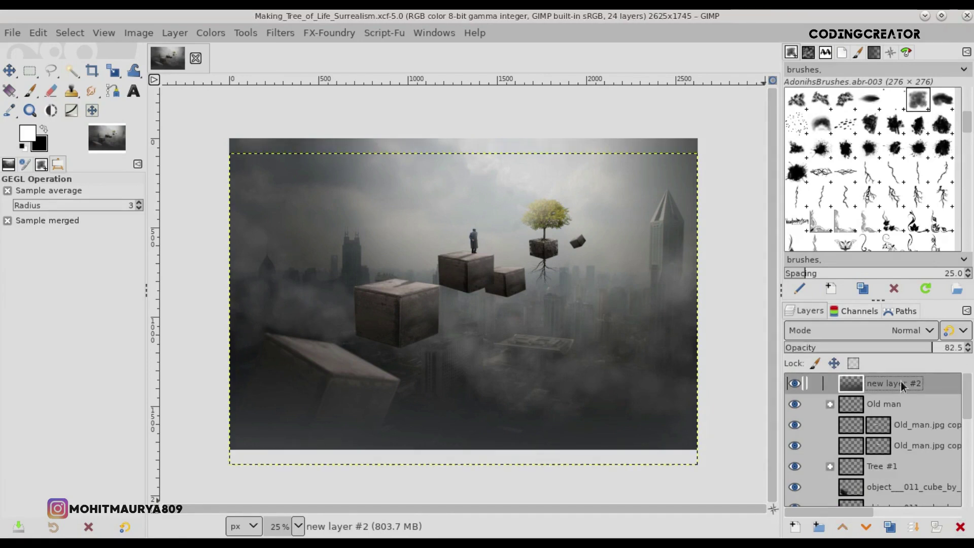
{"action": "left_click", "coordinate": [890, 56]}
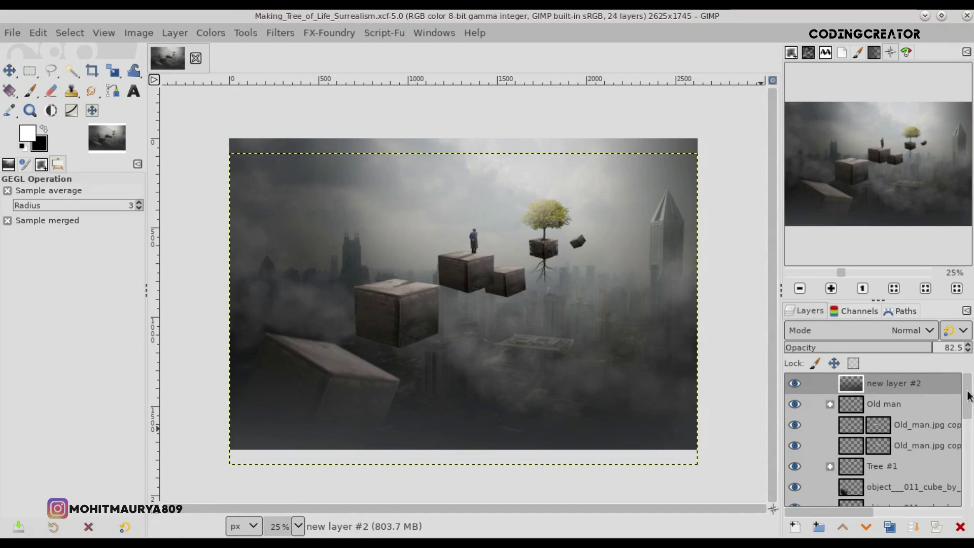
{"action": "left_click_drag", "start_coordinate": [967, 395], "coordinate": [967, 480]}
- Toggle the smoke brush layer to compare, then erase stray smoke on both smoke layers
{"action": "left_click", "coordinate": [794, 398]}
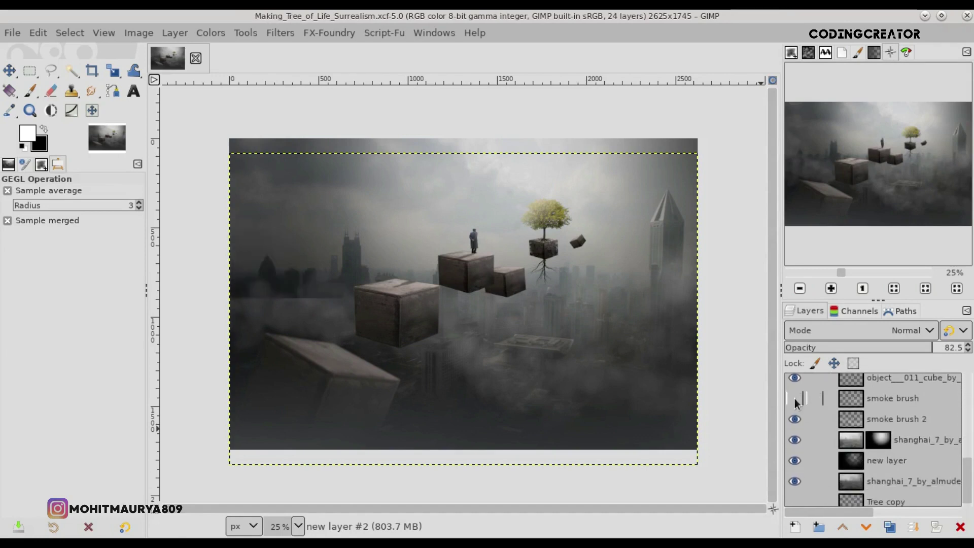
{"action": "left_click", "coordinate": [794, 398]}
{"action": "left_click", "coordinate": [861, 400]}
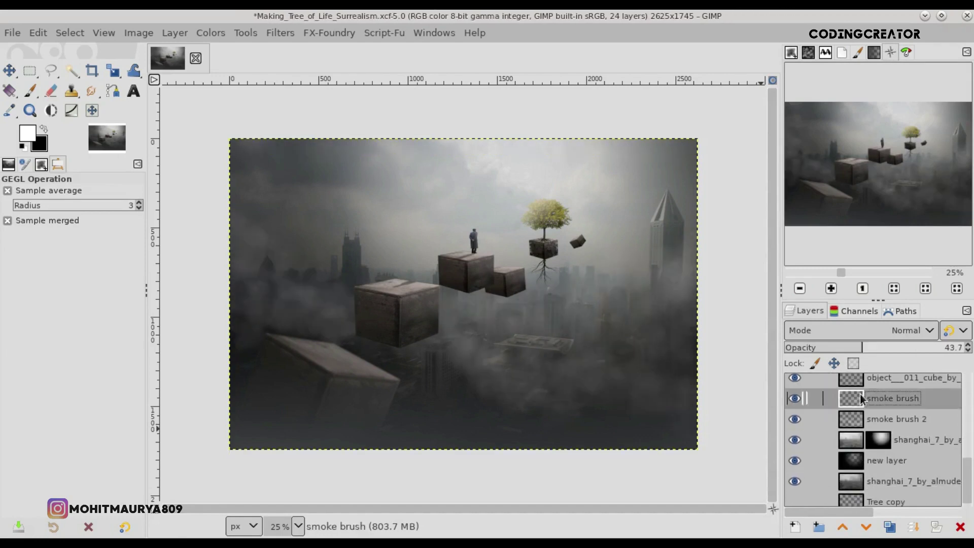
{"action": "left_click", "coordinate": [51, 91]}
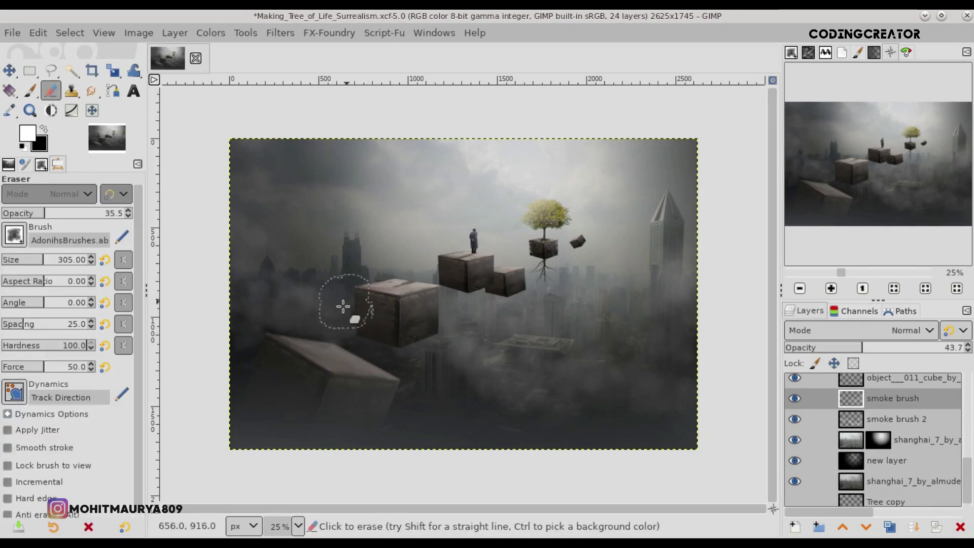
{"action": "left_click", "coordinate": [852, 419]}
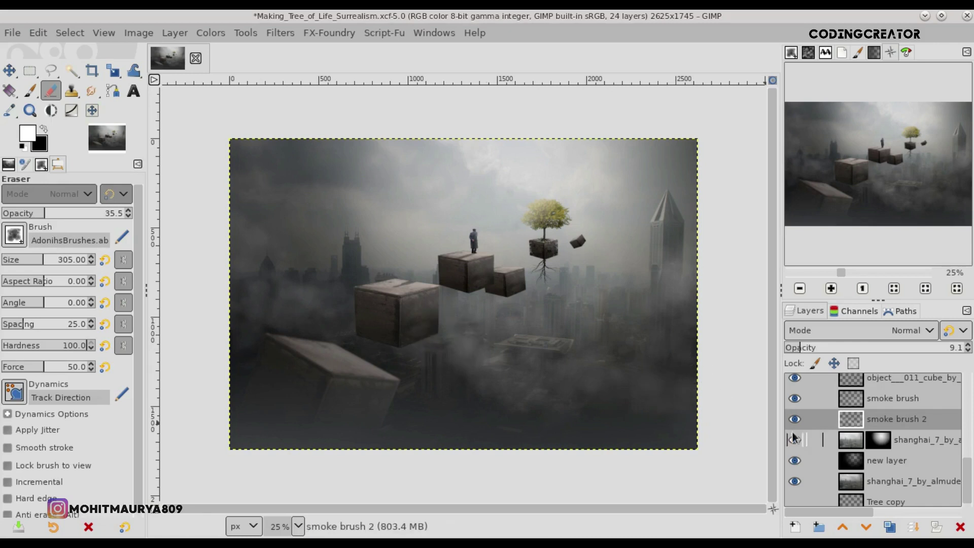
{"action": "left_click", "coordinate": [851, 404]}
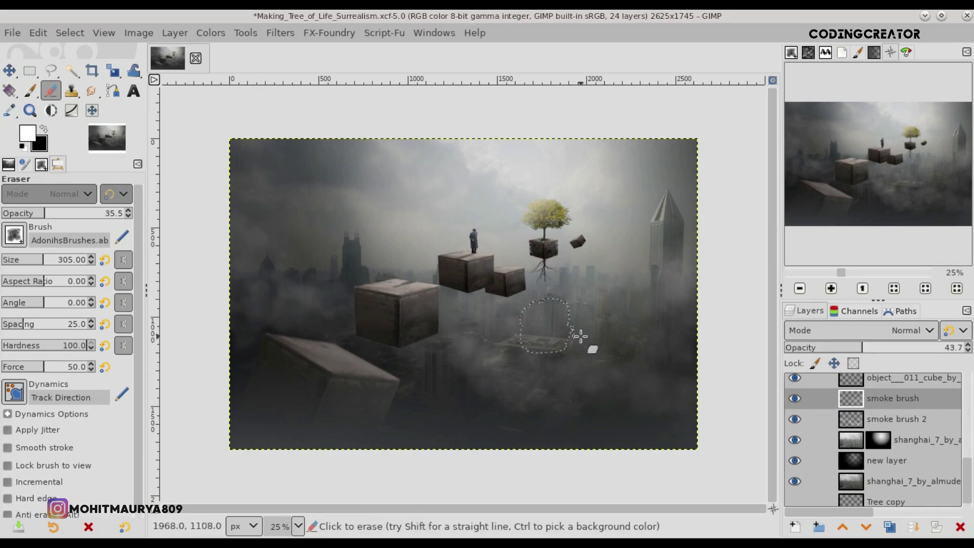
- Hide and show each smoke layer to compare the scene with and without smoke
{"action": "left_click", "coordinate": [795, 400]}
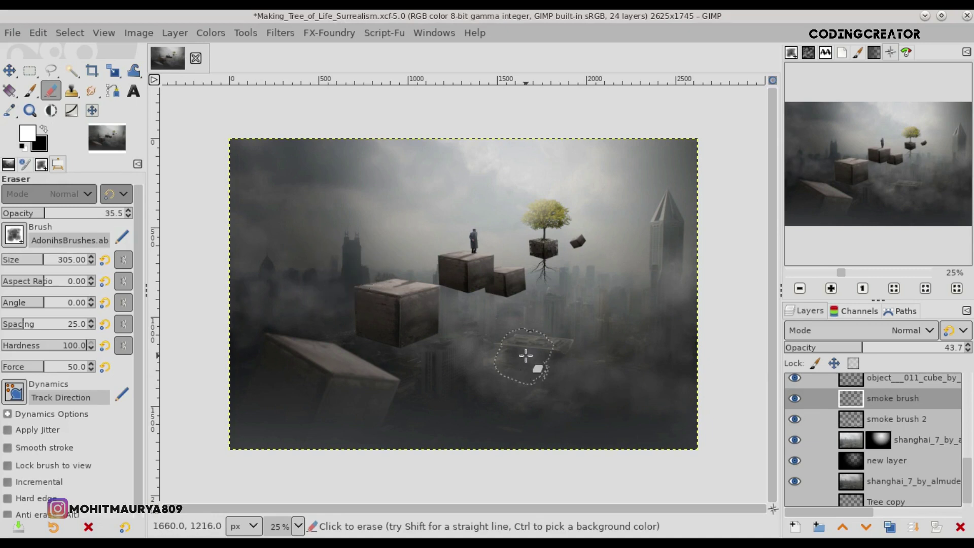
{"action": "left_click", "coordinate": [795, 419]}
{"action": "left_click", "coordinate": [858, 423]}
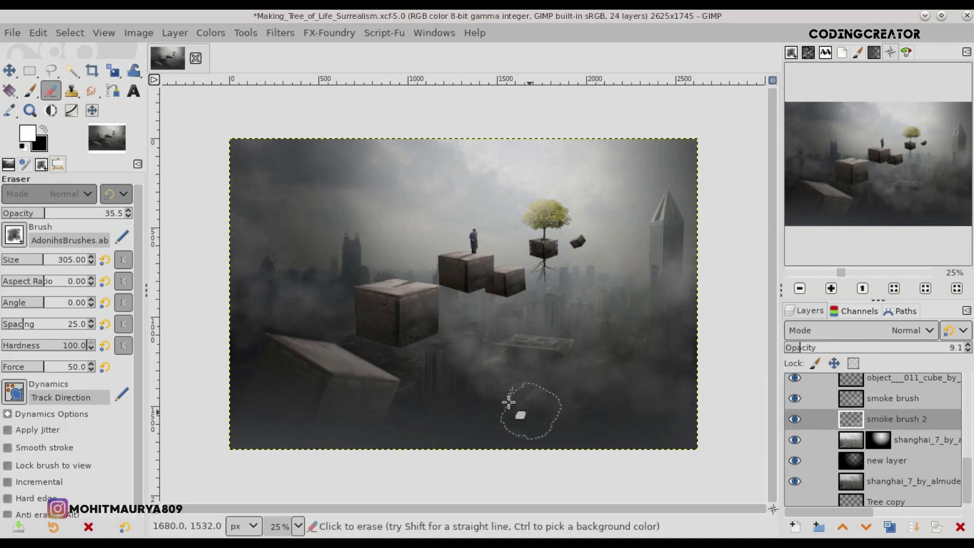
{"action": "left_click", "coordinate": [822, 401]}
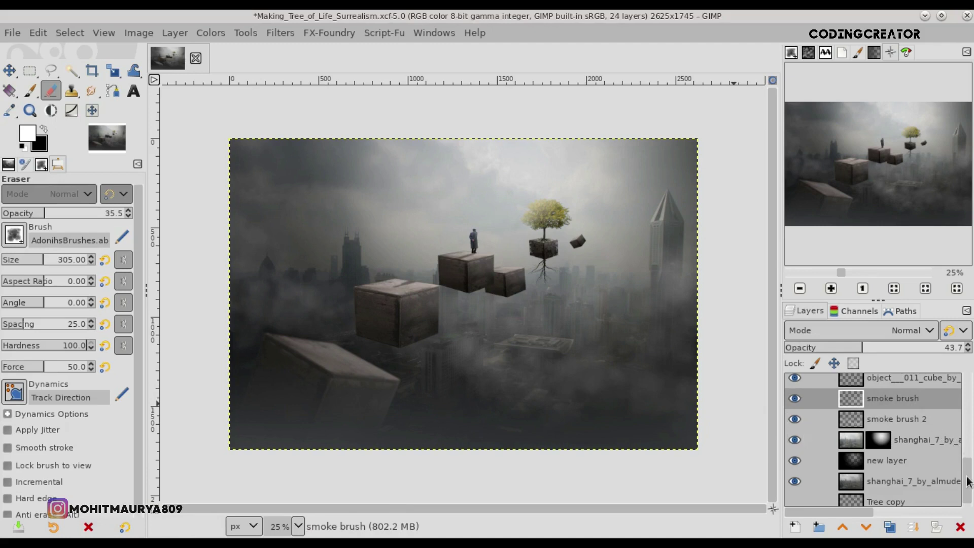
- Select the shanghai_7 city background layer and bring up the Blur filters
{"action": "left_click_drag", "start_coordinate": [968, 482], "coordinate": [901, 386]}
{"action": "left_click", "coordinate": [842, 384]}
{"action": "key", "text": "m"}
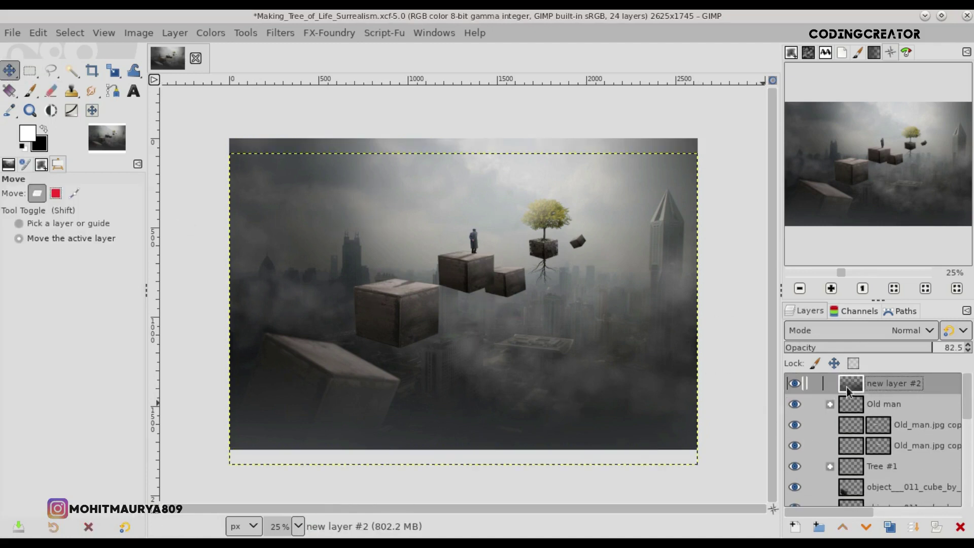
{"action": "left_click_drag", "start_coordinate": [963, 392], "coordinate": [970, 492]}
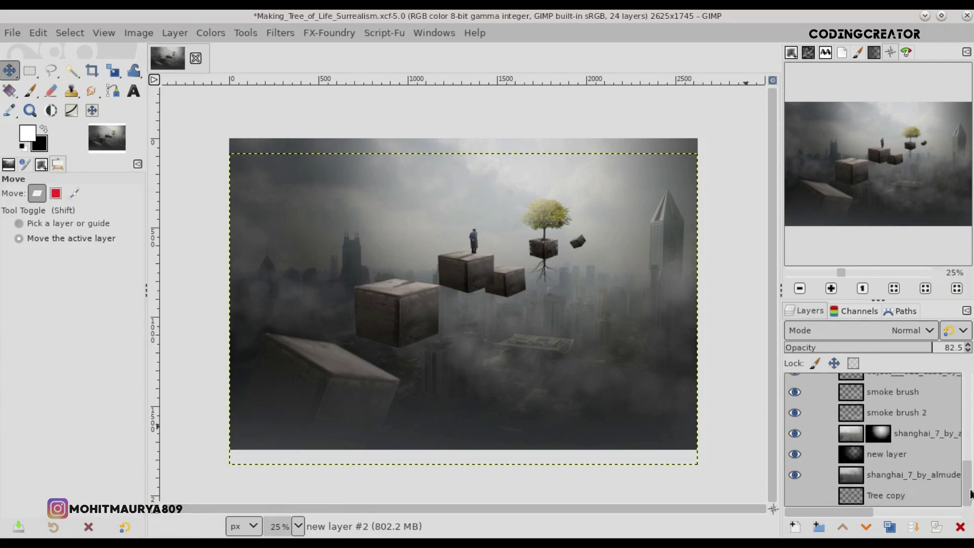
{"action": "left_click", "coordinate": [877, 475]}
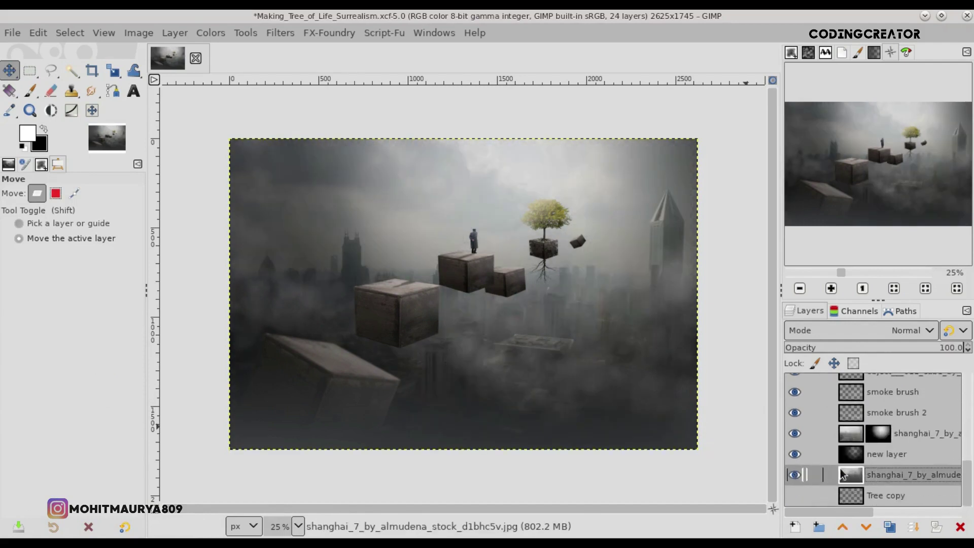
{"action": "left_click", "coordinate": [291, 40]}
{"action": "mouse_move", "coordinate": [292, 136]}
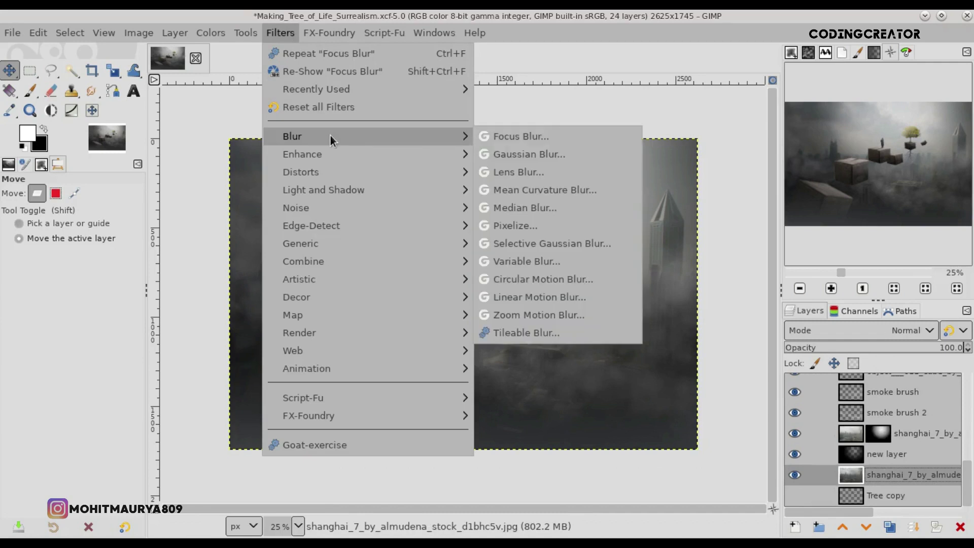
- Fit a Focus Blur ellipse around the old man and tree with blur radius 15.91
{"action": "left_click", "coordinate": [531, 139]}
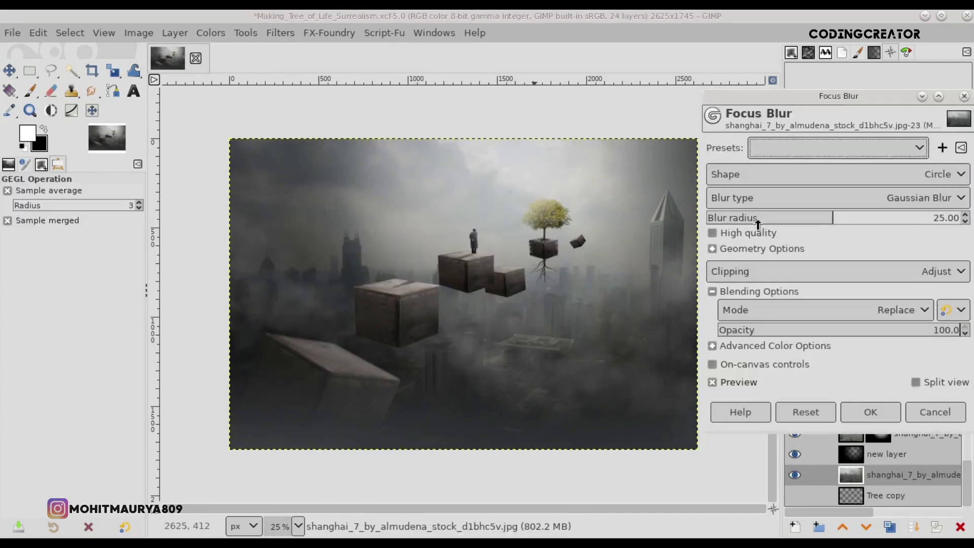
{"action": "left_click", "coordinate": [758, 222]}
{"action": "left_click", "coordinate": [712, 365]}
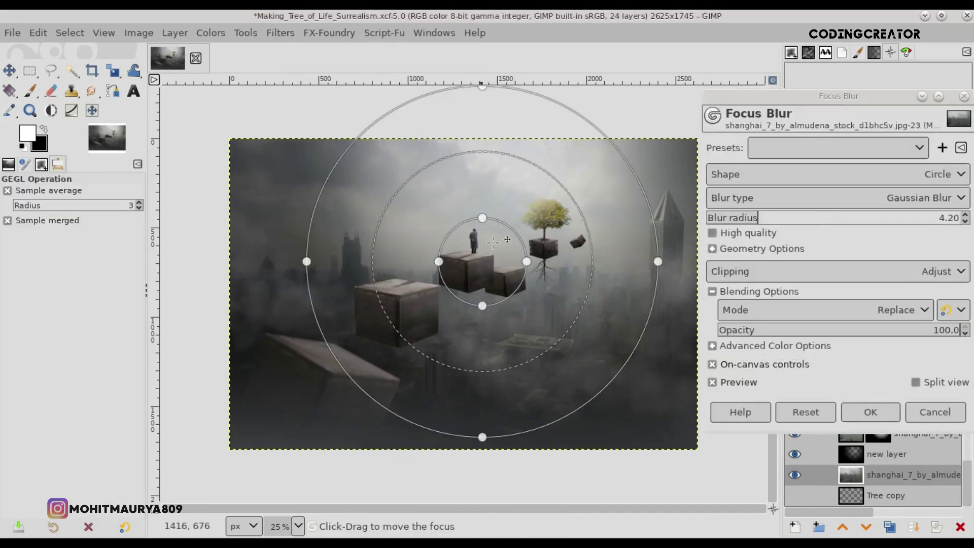
{"action": "left_click_drag", "start_coordinate": [492, 243], "coordinate": [495, 220]}
{"action": "left_click_drag", "start_coordinate": [555, 253], "coordinate": [573, 308]}
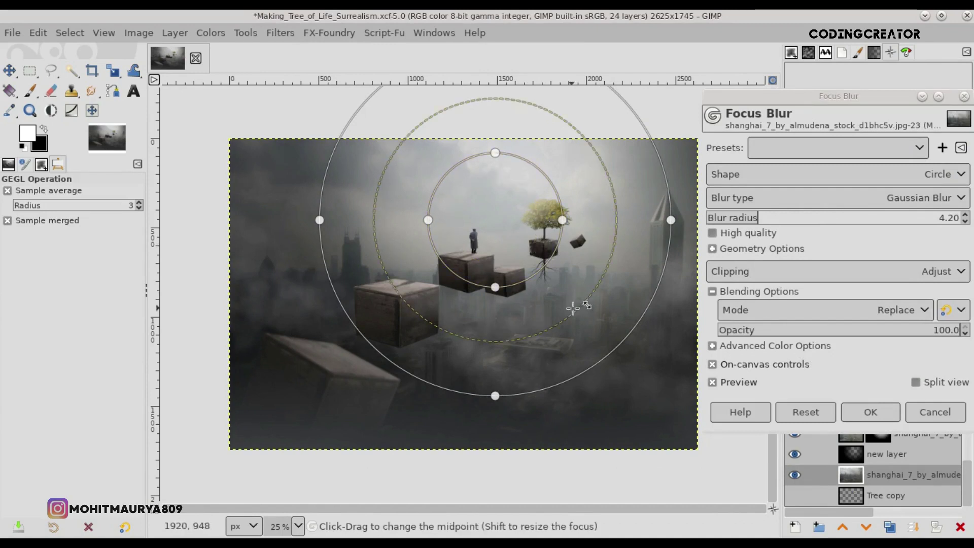
{"action": "left_click_drag", "start_coordinate": [601, 355], "coordinate": [741, 502]}
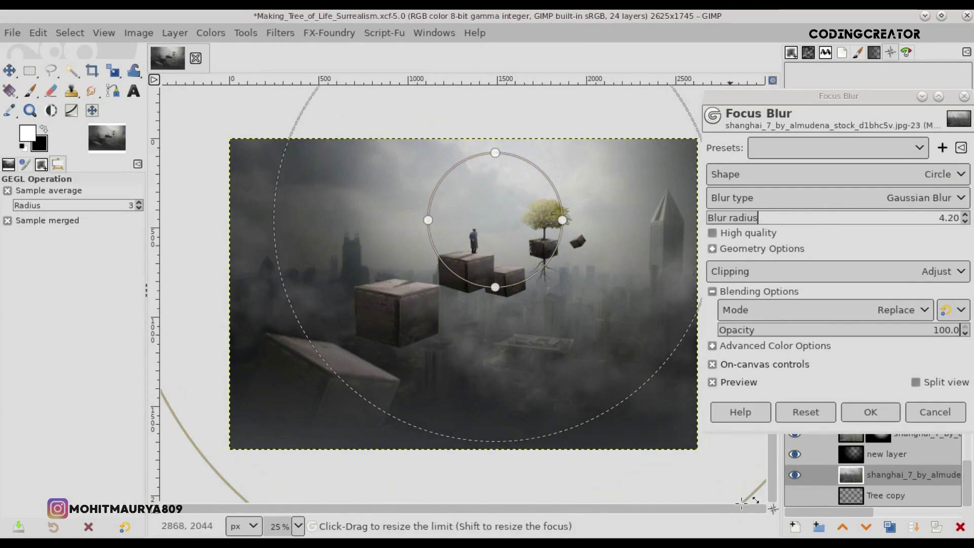
{"action": "mouse_move", "coordinate": [527, 276]}
{"action": "left_mouse_down"}
{"action": "mouse_move", "coordinate": [518, 274]}
{"action": "mouse_move", "coordinate": [558, 304]}
{"action": "left_mouse_up"}
{"action": "left_click_drag", "start_coordinate": [568, 218], "coordinate": [583, 218]}
{"action": "left_click_drag", "start_coordinate": [523, 231], "coordinate": [546, 297]}
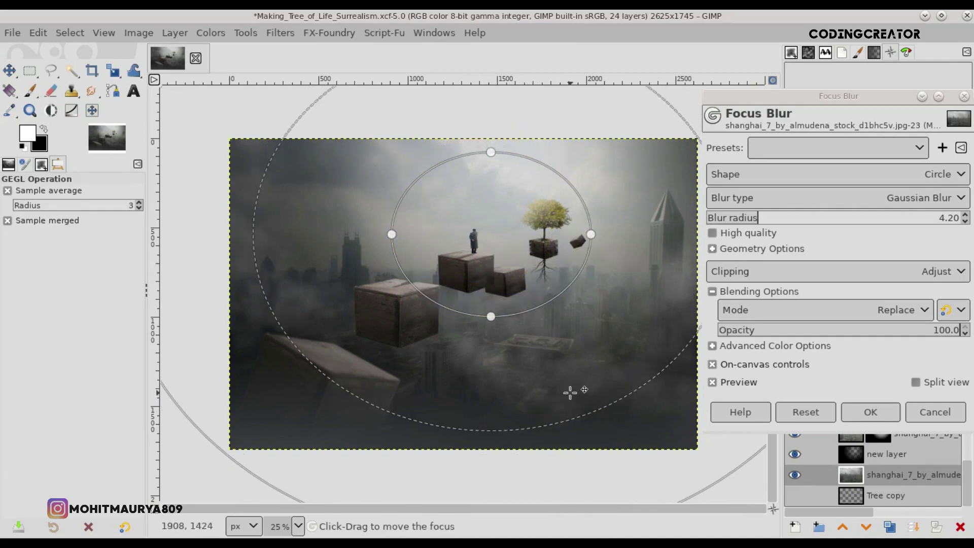
{"action": "left_click_drag", "start_coordinate": [565, 413], "coordinate": [652, 380]}
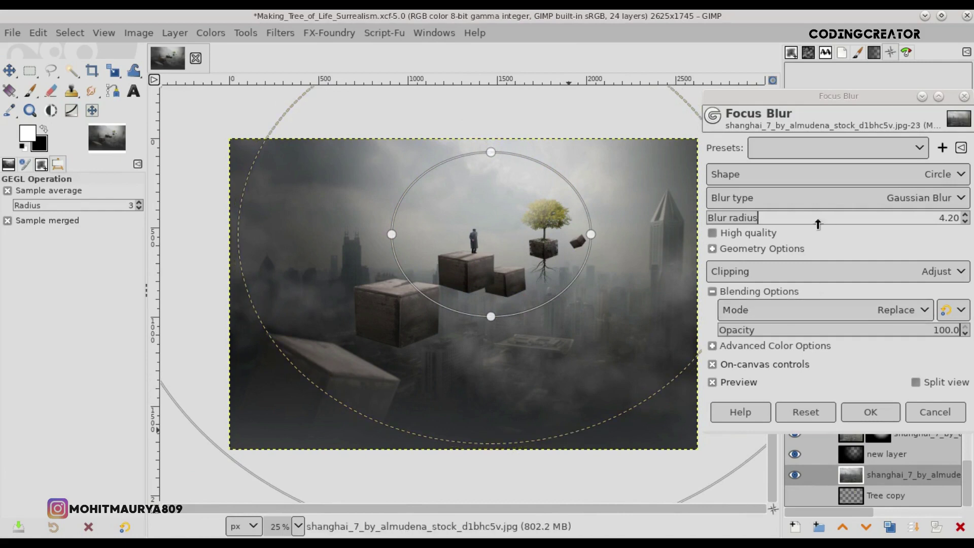
{"action": "left_click_drag", "start_coordinate": [818, 224], "coordinate": [807, 224]}
- Refine the outer blur limit and transition midpoint, then apply the focus blur
{"action": "left_click", "coordinate": [737, 365]}
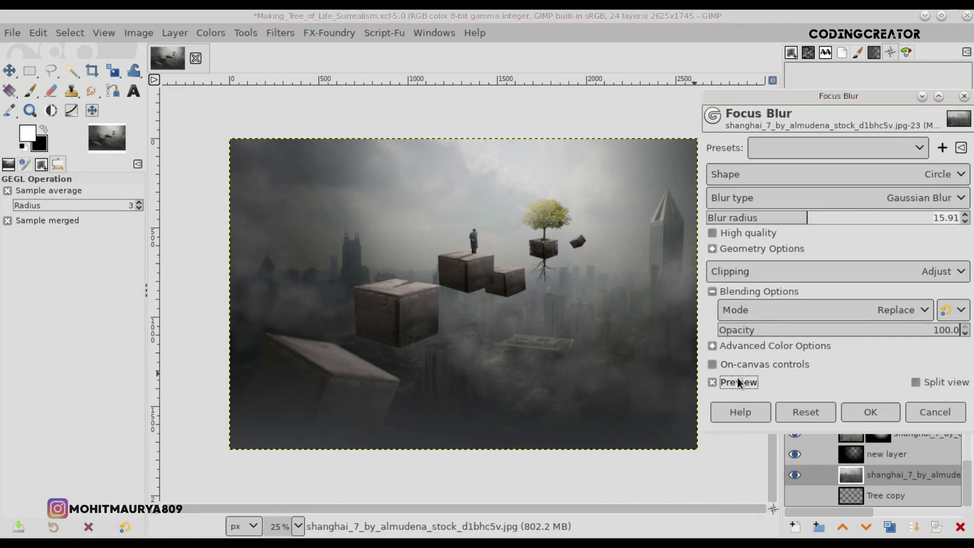
{"action": "left_click", "coordinate": [740, 364]}
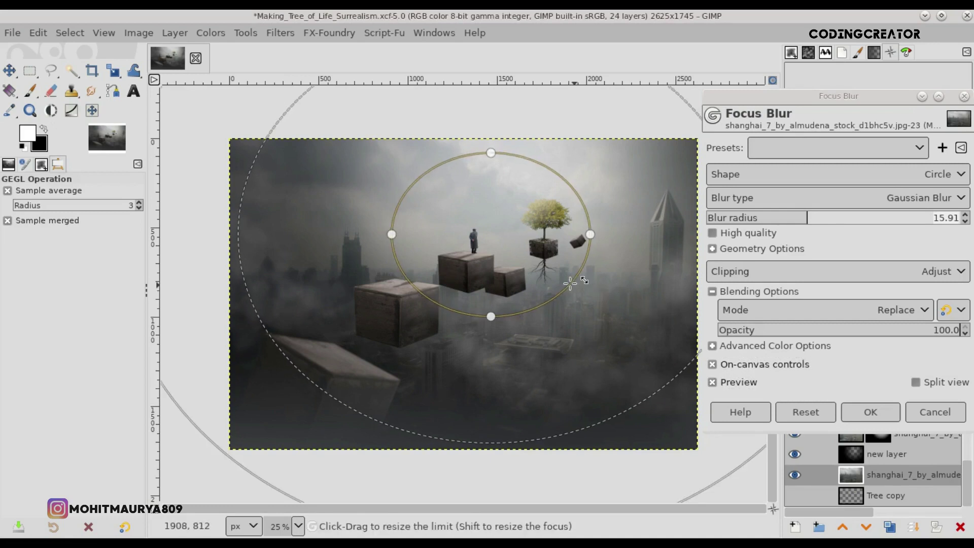
{"action": "mouse_move", "coordinate": [624, 355]}
{"action": "left_mouse_down"}
{"action": "mouse_move", "coordinate": [671, 432]}
{"action": "mouse_move", "coordinate": [692, 443]}
{"action": "left_mouse_up"}
{"action": "mouse_move", "coordinate": [598, 395]}
{"action": "left_mouse_down"}
{"action": "mouse_move", "coordinate": [542, 362]}
{"action": "mouse_move", "coordinate": [573, 404]}
{"action": "left_mouse_up"}
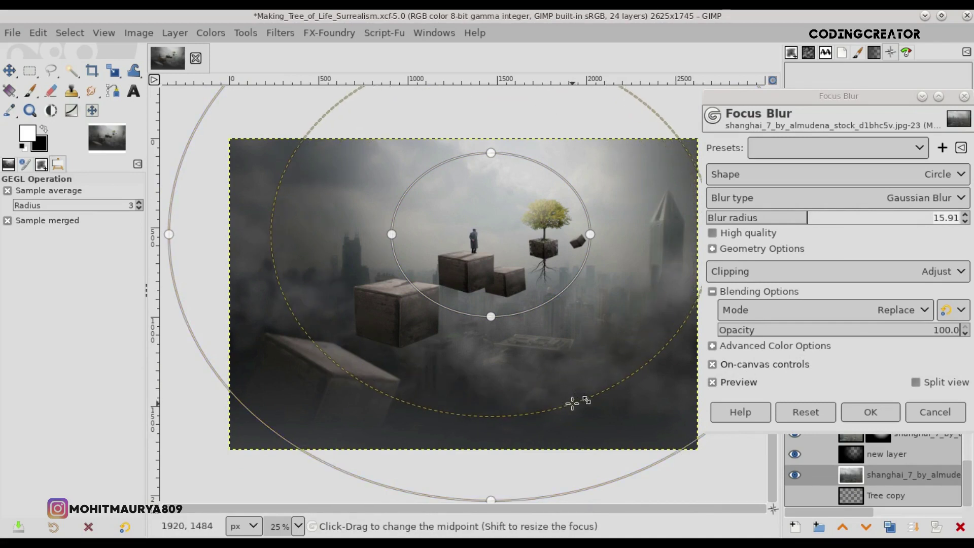
{"action": "left_click_drag", "start_coordinate": [646, 461], "coordinate": [651, 463]}
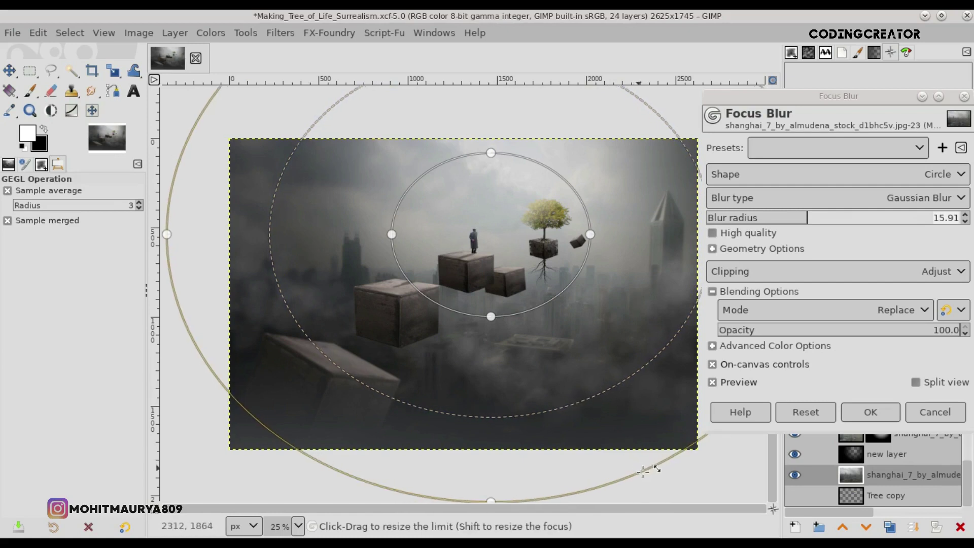
{"action": "left_click_drag", "start_coordinate": [593, 404], "coordinate": [589, 394]}
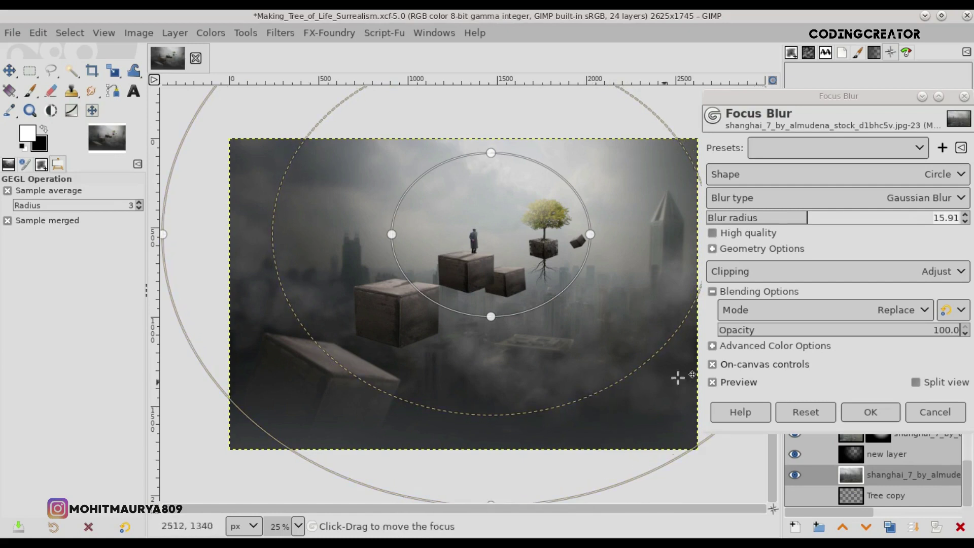
{"action": "left_click", "coordinate": [725, 367]}
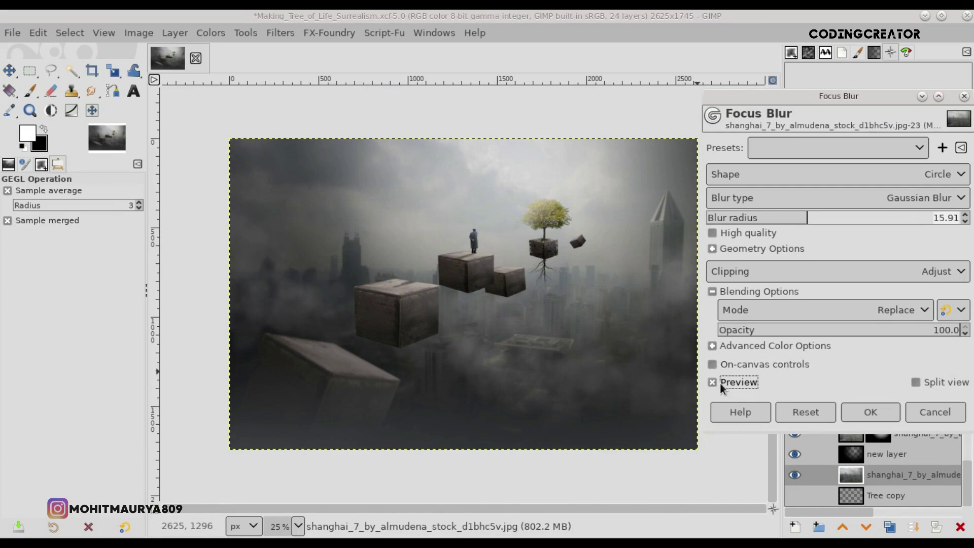
{"action": "left_click", "coordinate": [870, 412]}
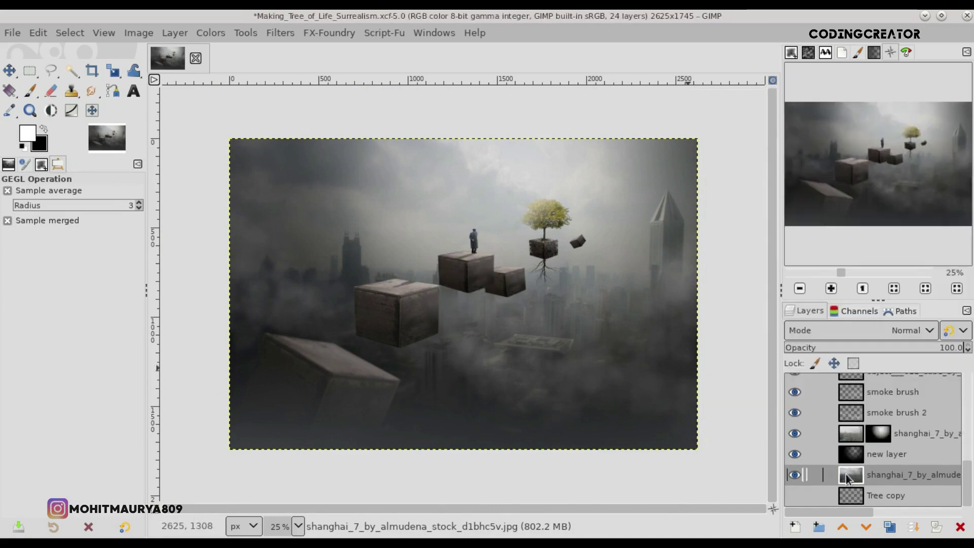
- Add an empty new layer #5 above the Old_man.jpg copy #1 layer
{"action": "left_click_drag", "start_coordinate": [965, 481], "coordinate": [969, 383]}
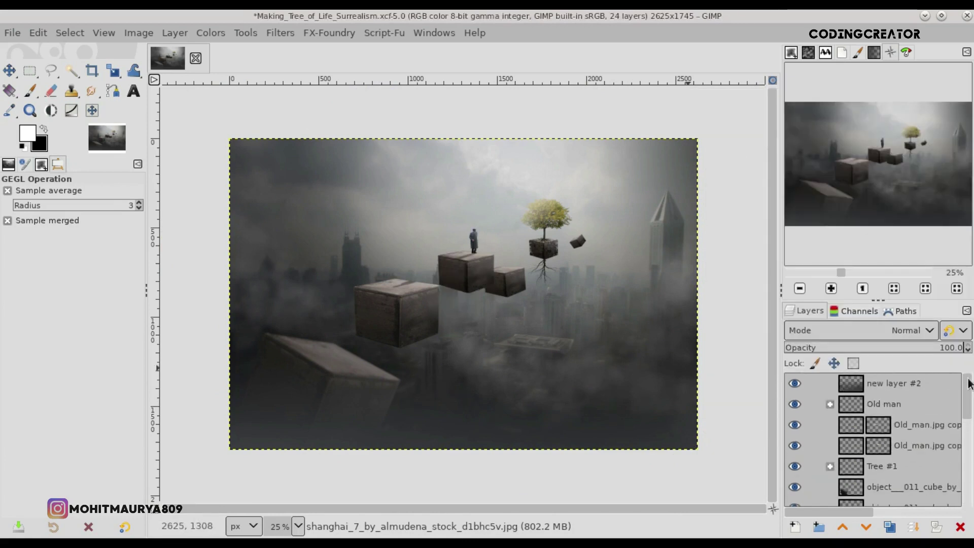
{"action": "left_click", "coordinate": [842, 385]}
{"action": "left_click", "coordinate": [857, 446]}
{"action": "left_click", "coordinate": [795, 526]}
{"action": "left_click", "coordinate": [846, 516]}
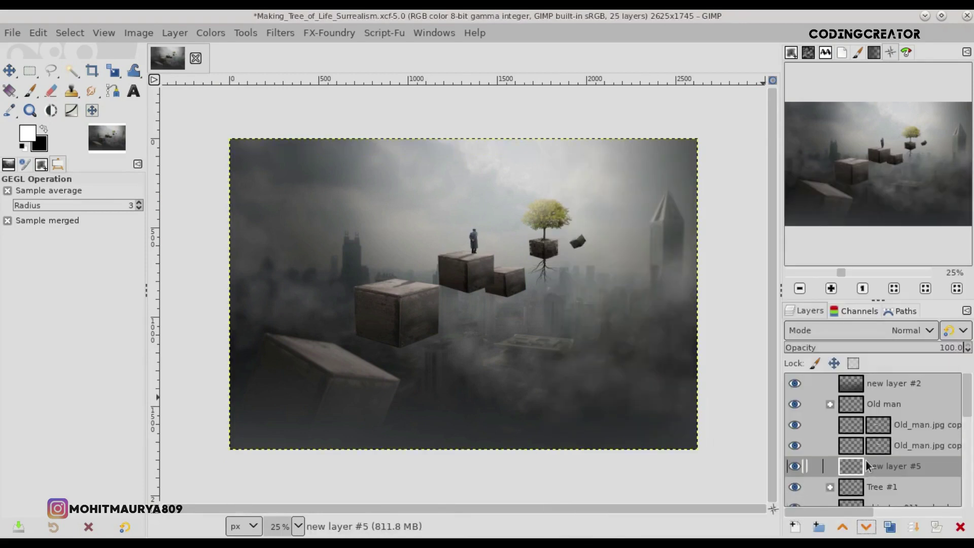
- Choose the Paintbrush with the 2. Hardness 025 brush at size 9
{"action": "left_click", "coordinate": [30, 91]}
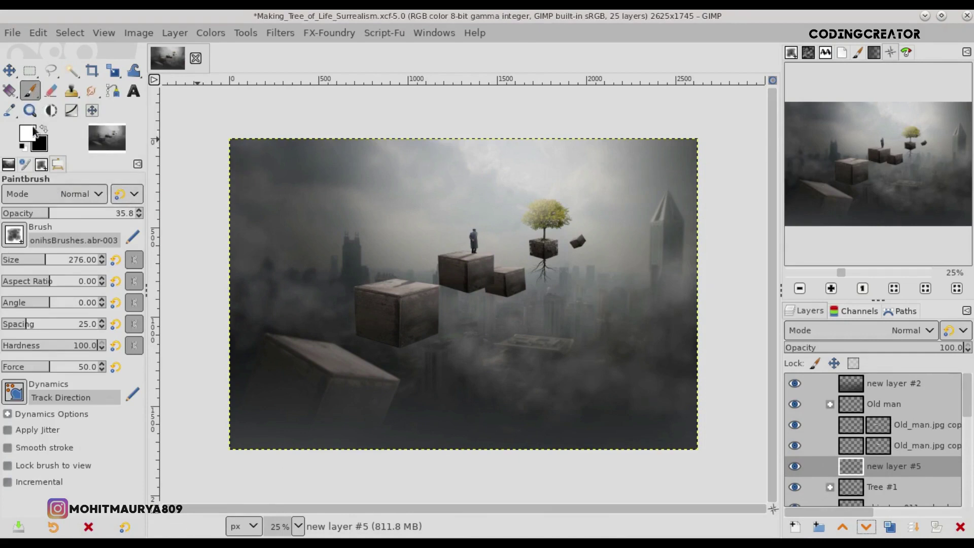
{"action": "left_click_drag", "start_coordinate": [111, 241], "coordinate": [30, 239]}
{"action": "key", "text": "BackSpace"}
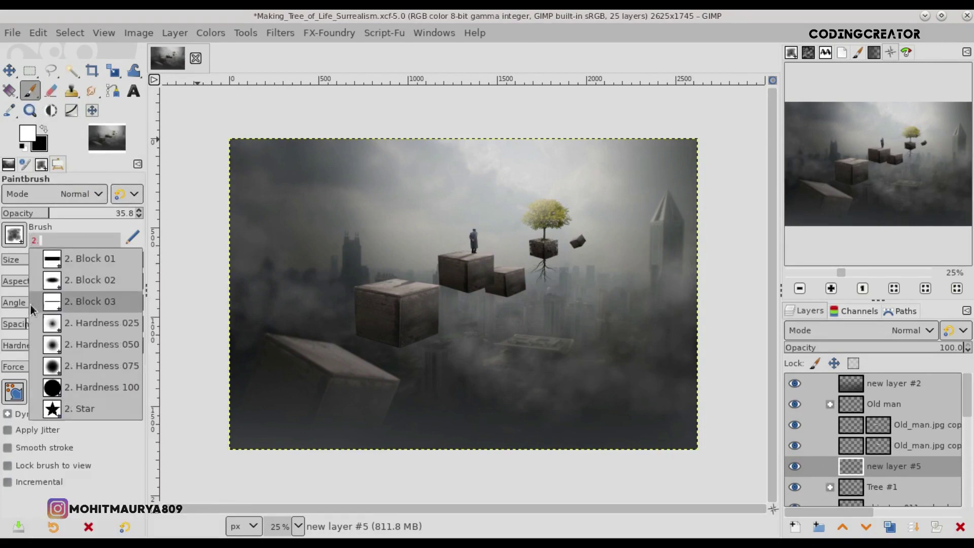
{"action": "left_click", "coordinate": [47, 326]}
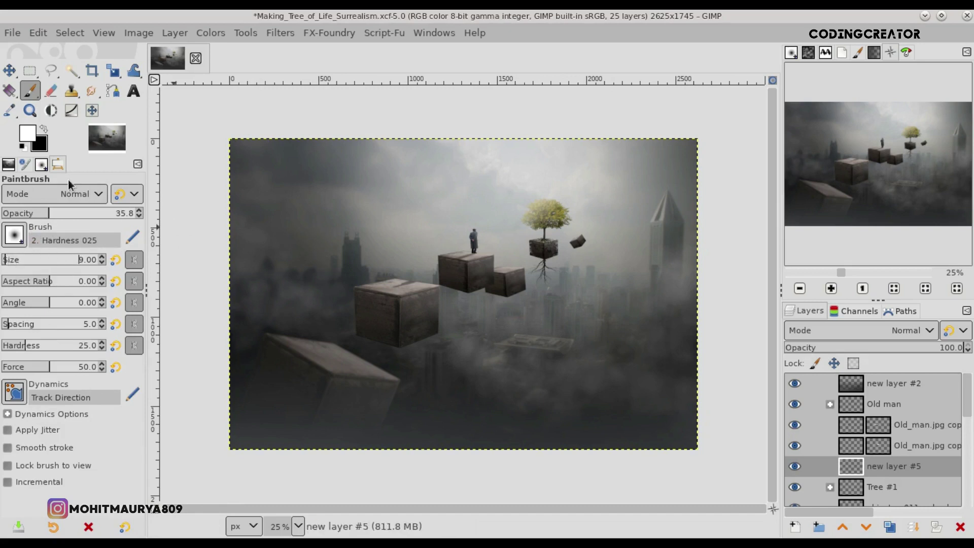
- Paint a soft black shadow at 35.8% opacity under the old man's boots
{"action": "scroll", "coordinate": [464, 254], "scroll_direction": "up", "scroll_amount": 1}
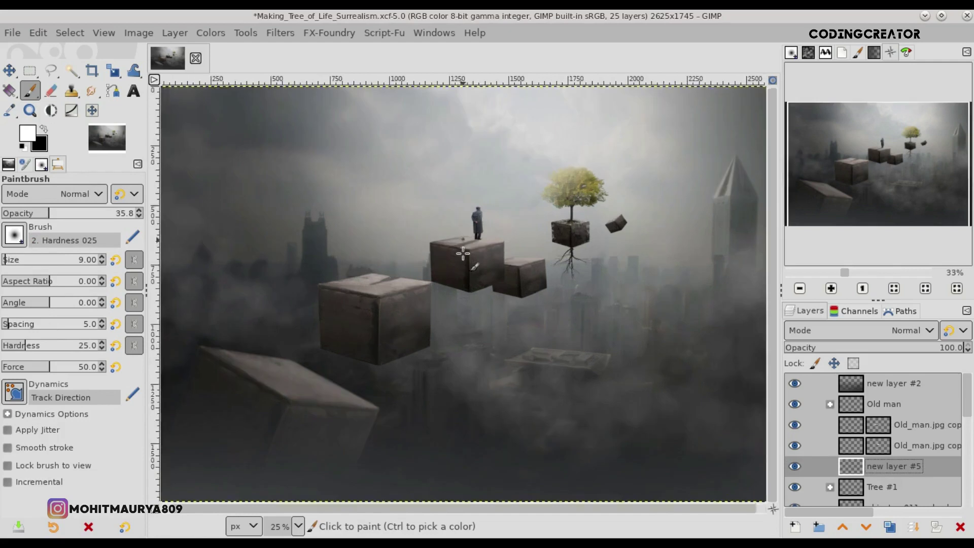
{"action": "scroll", "coordinate": [463, 254], "scroll_direction": "up", "scroll_amount": 5}
{"action": "scroll", "coordinate": [464, 254], "scroll_direction": "up", "scroll_amount": 1}
{"action": "left_click_drag", "start_coordinate": [772, 266], "coordinate": [772, 241]}
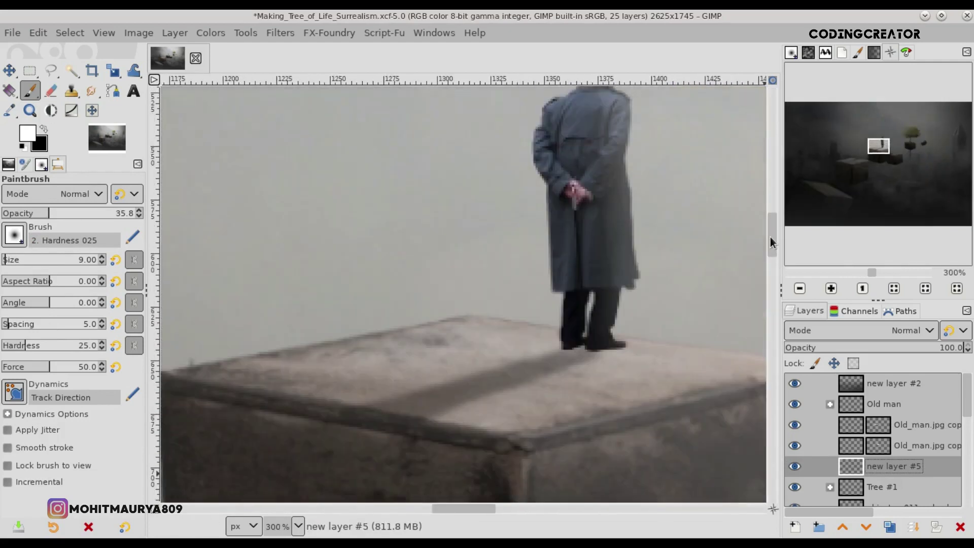
{"action": "left_click_drag", "start_coordinate": [474, 509], "coordinate": [489, 509]}
{"action": "scroll", "coordinate": [416, 342], "scroll_direction": "up", "scroll_amount": 1}
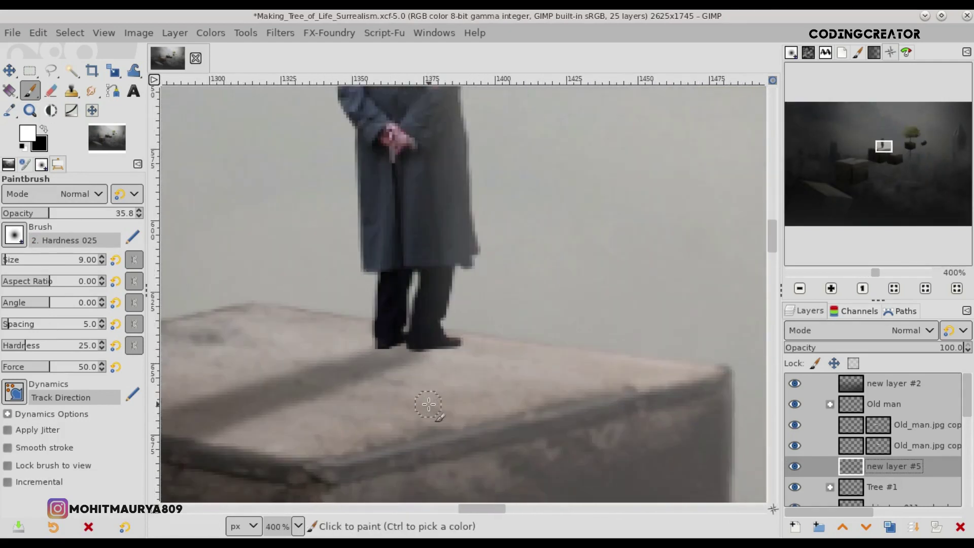
{"action": "left_click", "coordinate": [398, 339]}
{"action": "scroll", "coordinate": [399, 339], "scroll_direction": "up", "scroll_amount": 1}
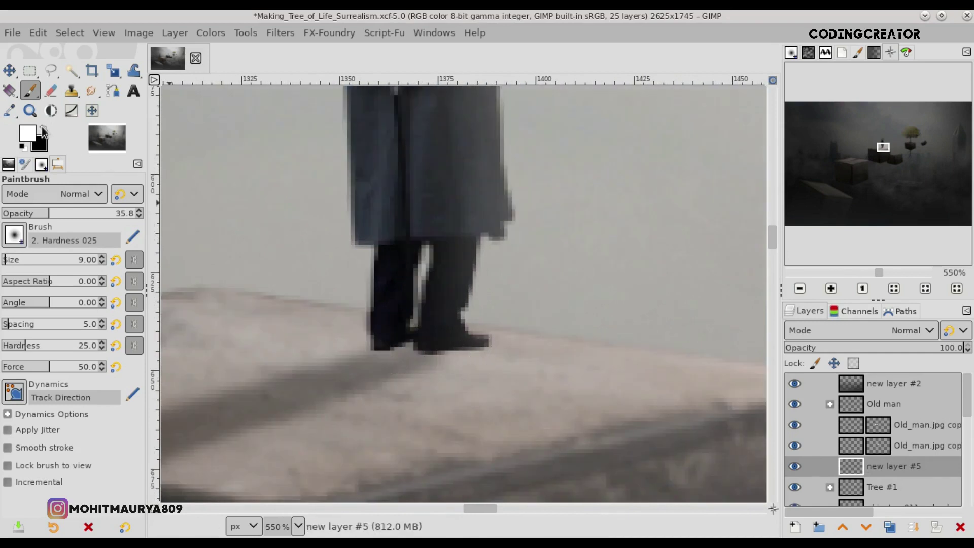
{"action": "left_click", "coordinate": [43, 128]}
{"action": "mouse_move", "coordinate": [407, 348]}
{"action": "left_mouse_down"}
{"action": "mouse_move", "coordinate": [425, 342]}
{"action": "mouse_move", "coordinate": [392, 337]}
{"action": "mouse_move", "coordinate": [474, 347]}
{"action": "mouse_move", "coordinate": [452, 348]}
{"action": "mouse_move", "coordinate": [473, 337]}
{"action": "mouse_move", "coordinate": [467, 347]}
{"action": "mouse_move", "coordinate": [413, 346]}
{"action": "left_mouse_up"}
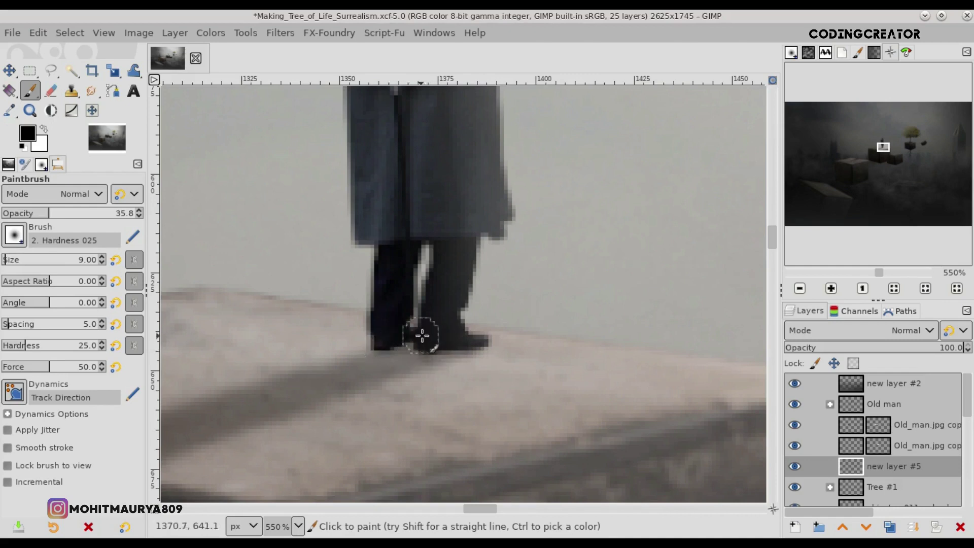
{"action": "mouse_move", "coordinate": [425, 352]}
{"action": "left_mouse_down"}
{"action": "mouse_move", "coordinate": [452, 348]}
{"action": "mouse_move", "coordinate": [417, 350]}
{"action": "left_mouse_up"}
- Erase excess shadow near the feet and repaint a soft shadow just below the boots
{"action": "scroll", "coordinate": [416, 349], "scroll_direction": "down", "scroll_amount": 2}
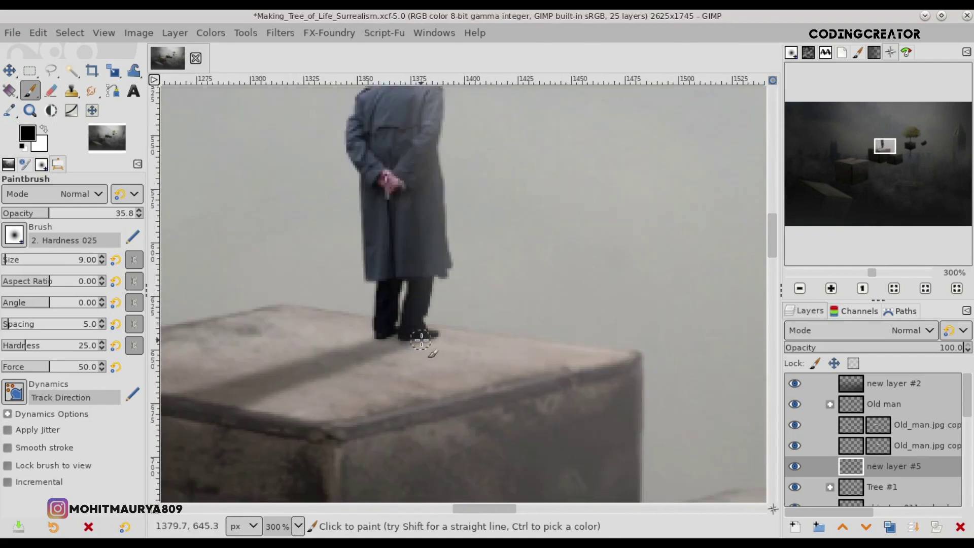
{"action": "scroll", "coordinate": [380, 328], "scroll_direction": "up", "scroll_amount": 2}
{"action": "left_click", "coordinate": [56, 93]}
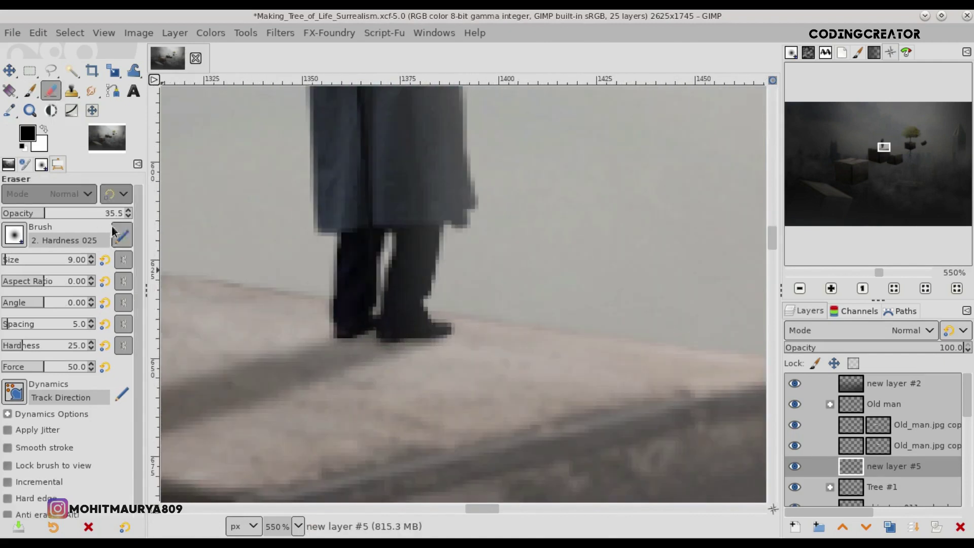
{"action": "left_click_drag", "start_coordinate": [396, 362], "coordinate": [388, 360]}
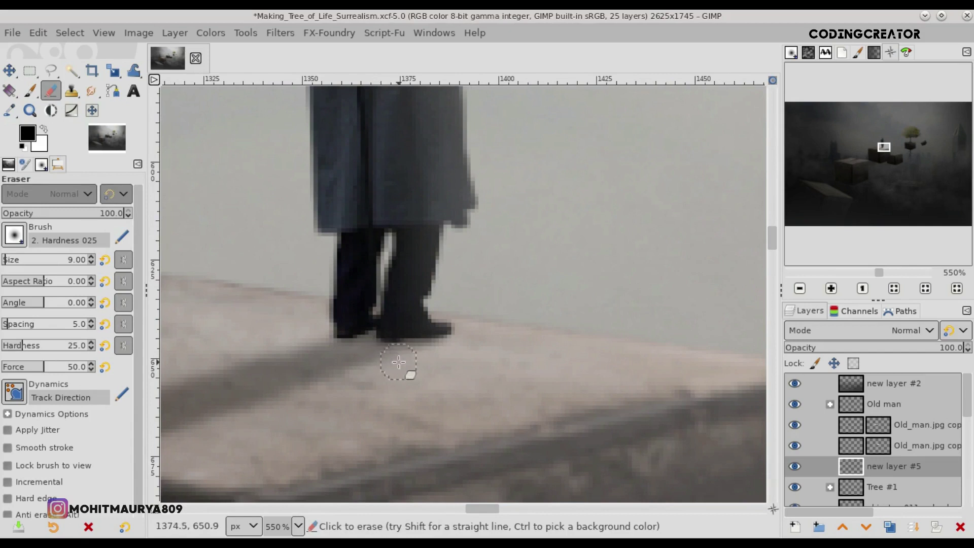
{"action": "left_click", "coordinate": [30, 90]}
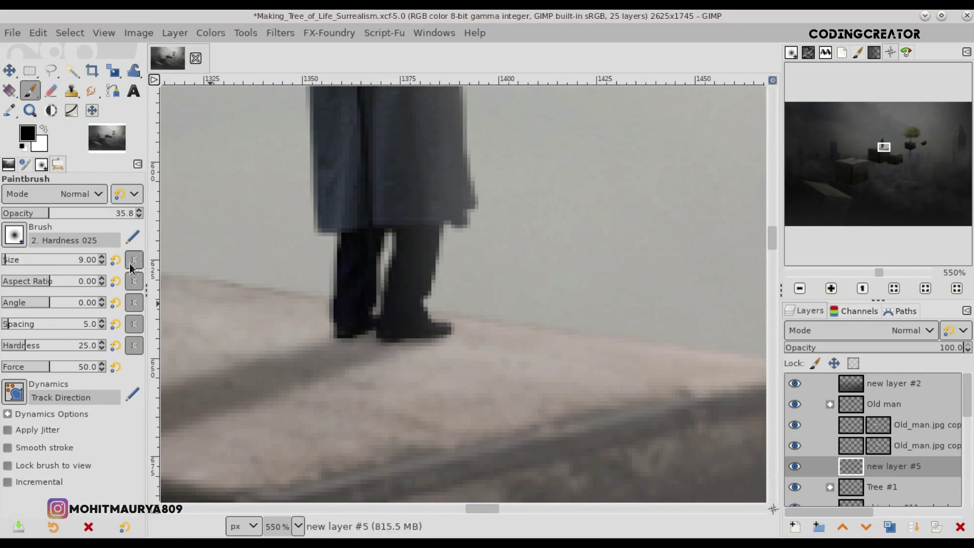
{"action": "mouse_move", "coordinate": [387, 339]}
{"action": "left_mouse_down"}
{"action": "mouse_move", "coordinate": [363, 324]}
{"action": "mouse_move", "coordinate": [348, 332]}
{"action": "left_mouse_up"}
- Lower the shadow layer's opacity to 84% and touch up the shadow with the eraser
{"action": "key", "text": "m"}
{"action": "left_click", "coordinate": [797, 470]}
{"action": "left_click", "coordinate": [797, 470]}
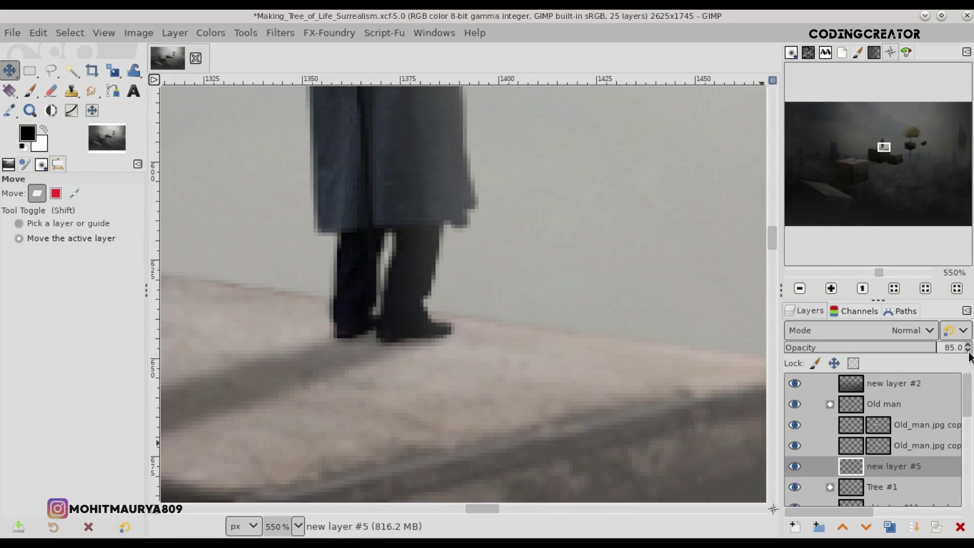
{"action": "scroll", "coordinate": [555, 362], "scroll_direction": "down", "scroll_amount": 2, "text": "ctrl"}
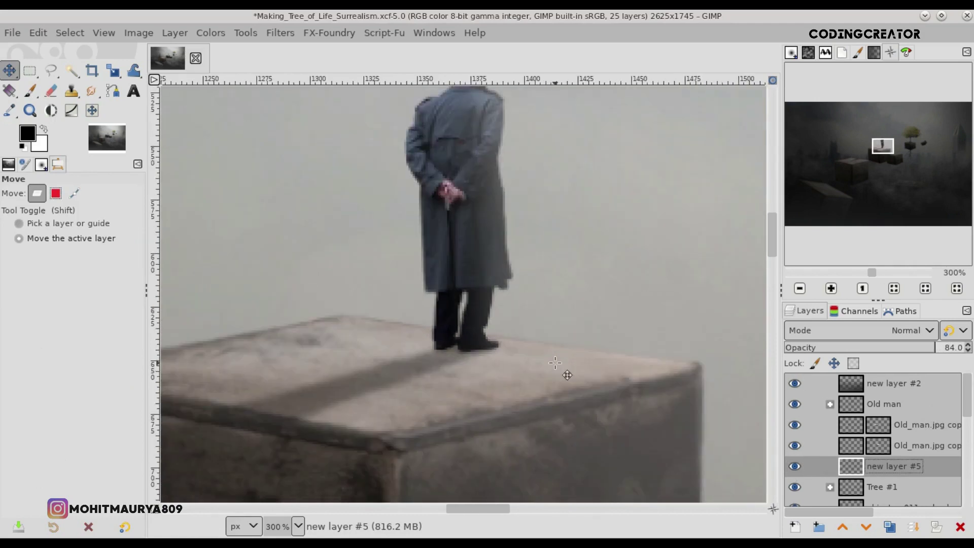
{"action": "left_click", "coordinate": [31, 90]}
{"action": "scroll", "coordinate": [452, 342], "scroll_direction": "up", "scroll_amount": 1, "text": "ctrl"}
{"action": "scroll", "coordinate": [457, 344], "scroll_direction": "up", "scroll_amount": 2, "text": "ctrl"}
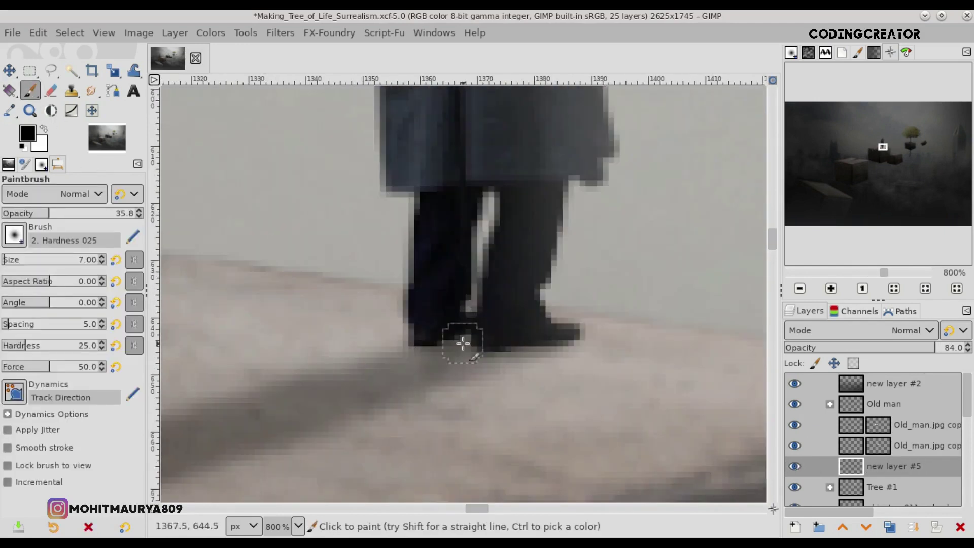
{"action": "left_click", "coordinate": [53, 91]}
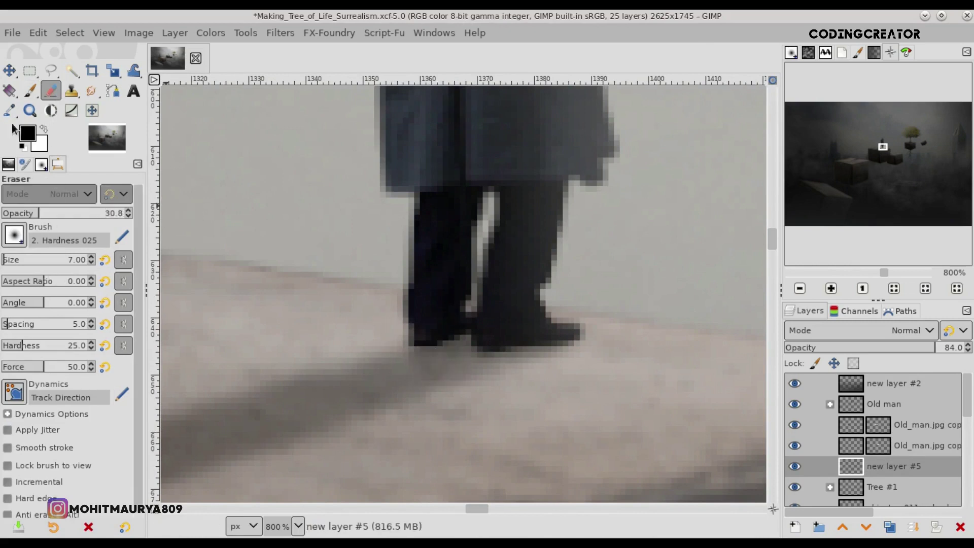
{"action": "left_click", "coordinate": [4, 76]}
{"action": "scroll", "coordinate": [445, 376], "scroll_direction": "down", "scroll_amount": 2}
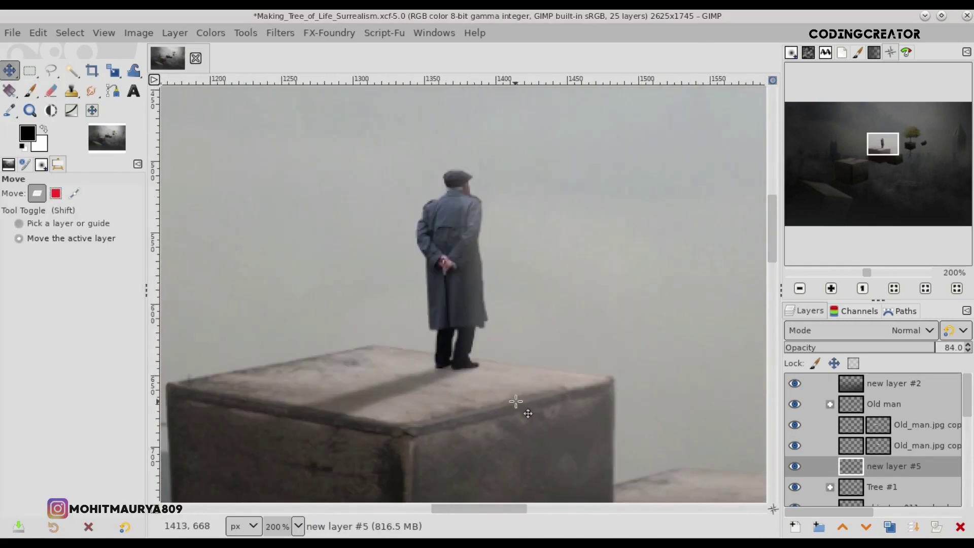
{"action": "scroll", "coordinate": [497, 403], "scroll_direction": "up", "scroll_amount": 3}
{"action": "scroll", "coordinate": [496, 406], "scroll_direction": "down", "scroll_amount": 5}
{"action": "scroll", "coordinate": [496, 404], "scroll_direction": "down", "scroll_amount": 4}
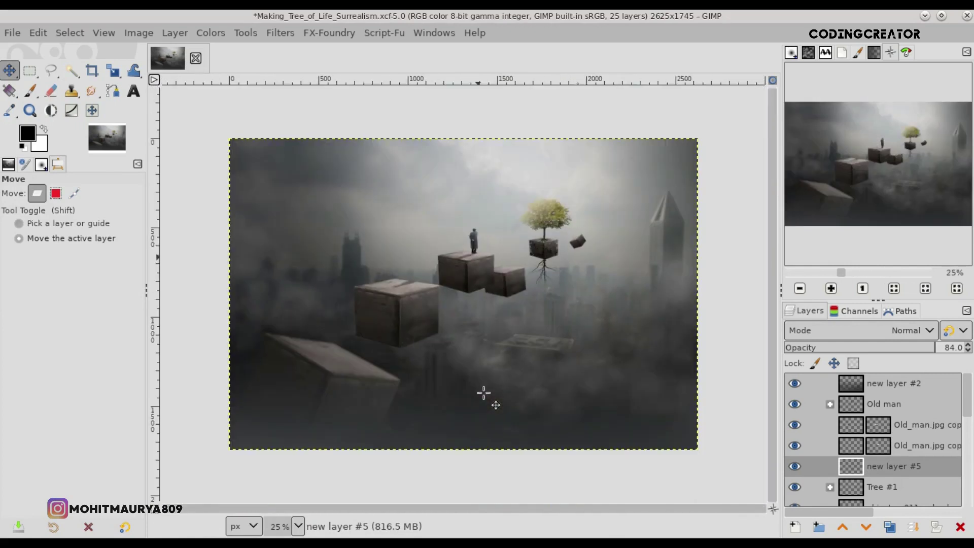
- Add new layer #6 at the top and fill it with mid-grey 808080
{"action": "left_click", "coordinate": [848, 386]}
{"action": "left_click", "coordinate": [793, 526]}
{"action": "left_click", "coordinate": [856, 516]}
{"action": "left_click", "coordinate": [28, 134]}
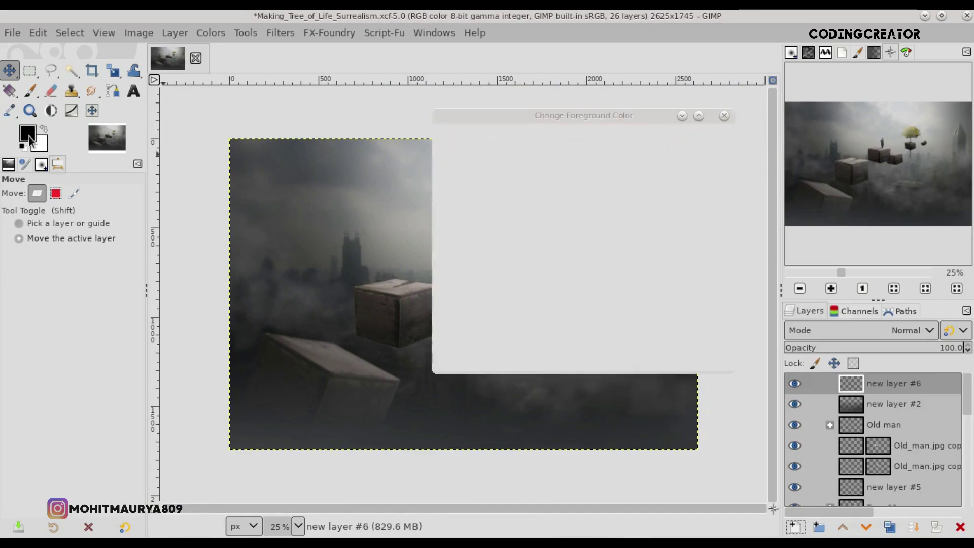
{"action": "left_click", "coordinate": [649, 302]}
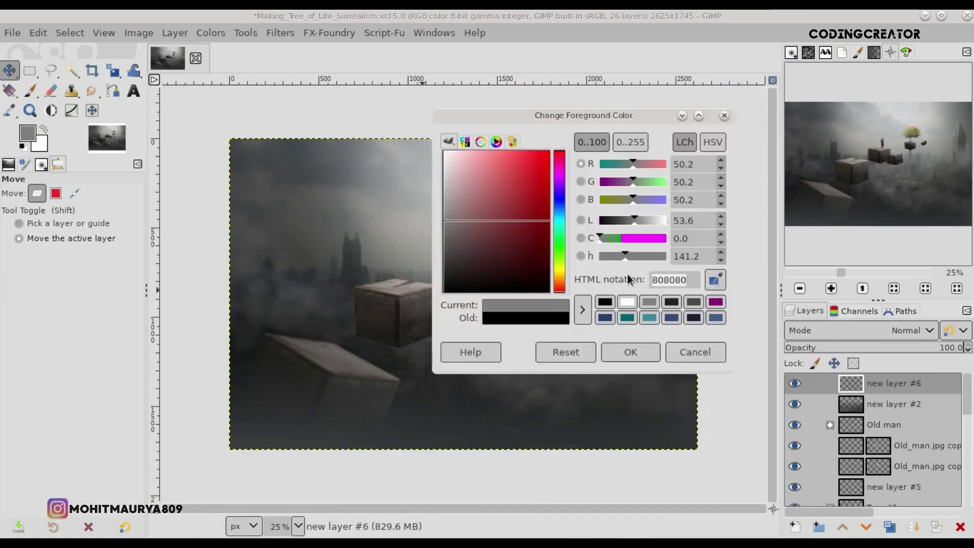
{"action": "left_click", "coordinate": [626, 355]}
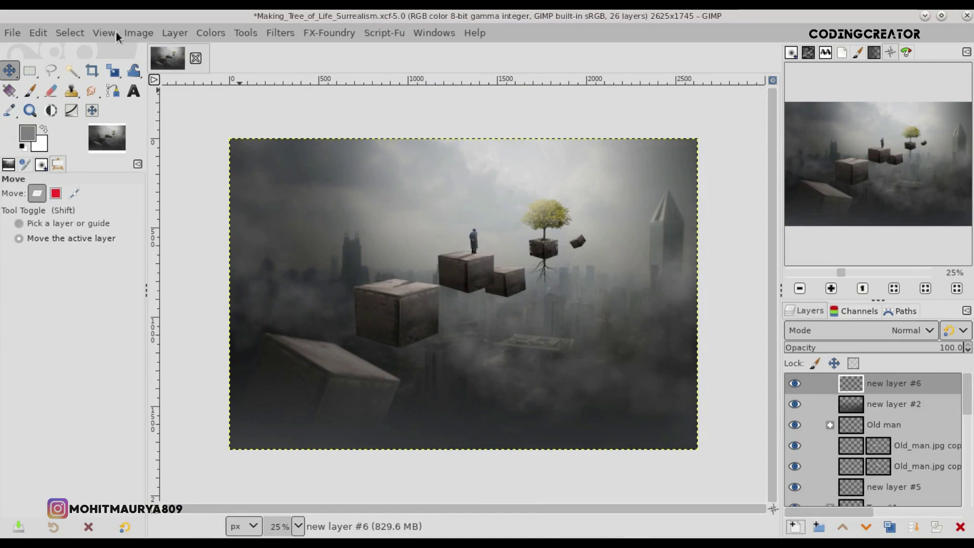
{"action": "left_click", "coordinate": [116, 30]}
{"action": "left_click", "coordinate": [74, 326]}
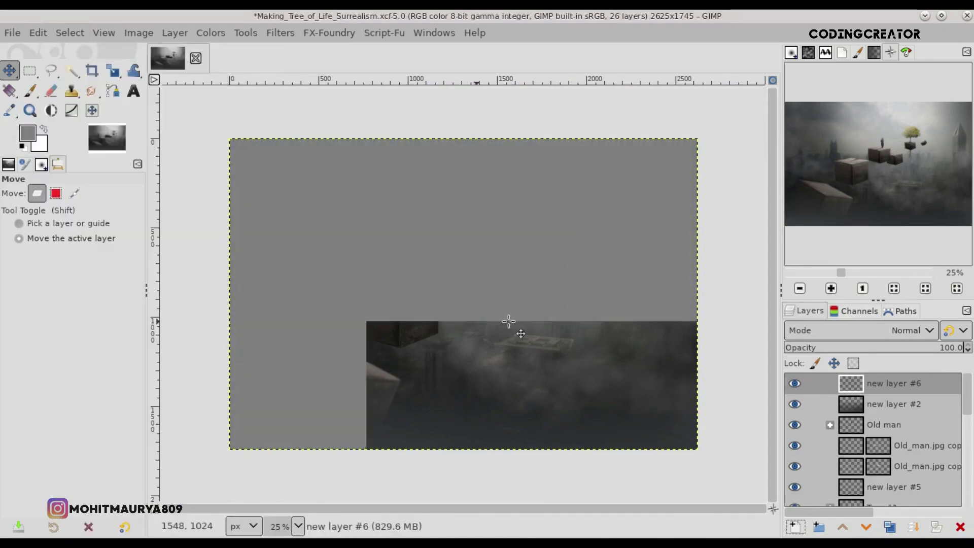
- Apply CIE lch Noise with Dulling 7, Lightness about 8, Chroma about 33, Hue 0
{"action": "left_click", "coordinate": [281, 31]}
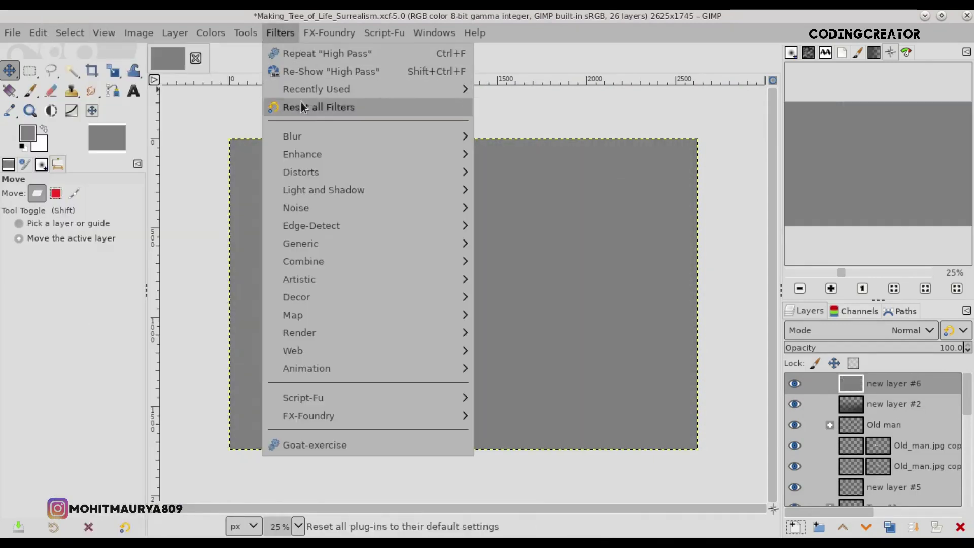
{"action": "mouse_move", "coordinate": [296, 208]}
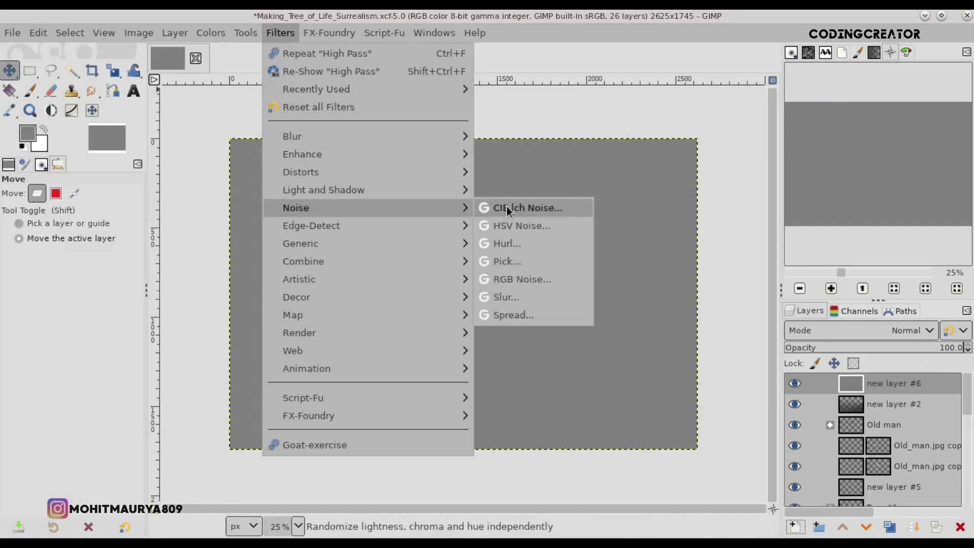
{"action": "left_click", "coordinate": [507, 208]}
{"action": "left_click_drag", "start_coordinate": [757, 176], "coordinate": [923, 175]}
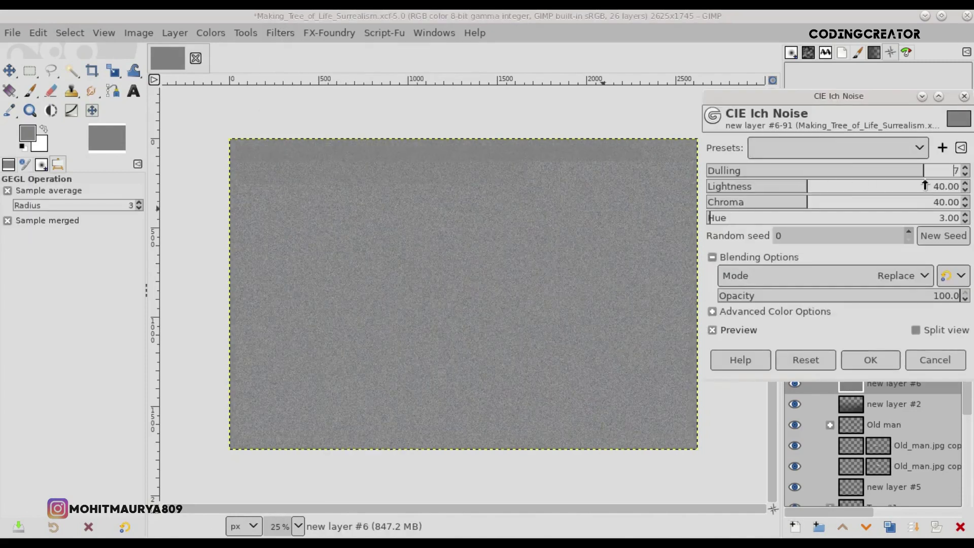
{"action": "left_click_drag", "start_coordinate": [815, 192], "coordinate": [728, 189]}
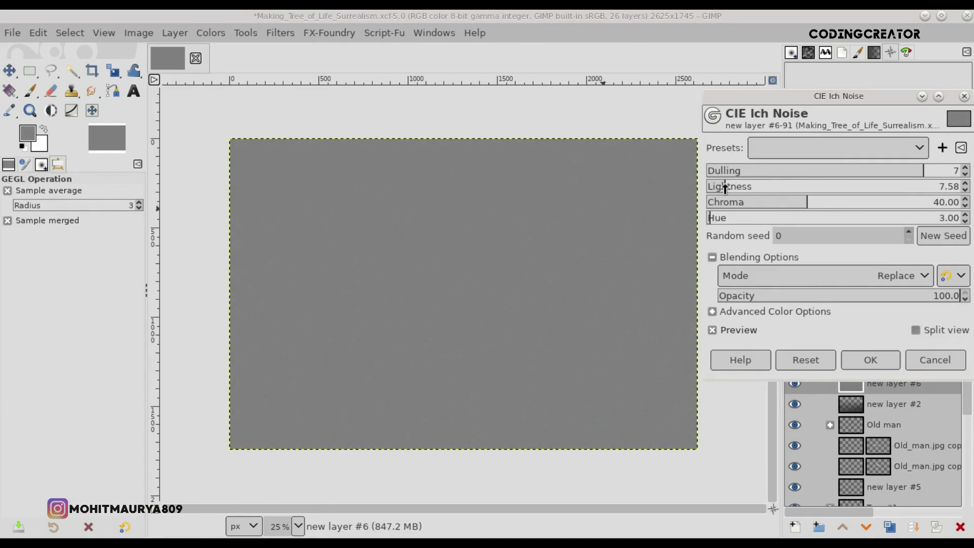
{"action": "left_click_drag", "start_coordinate": [798, 208], "coordinate": [791, 208]}
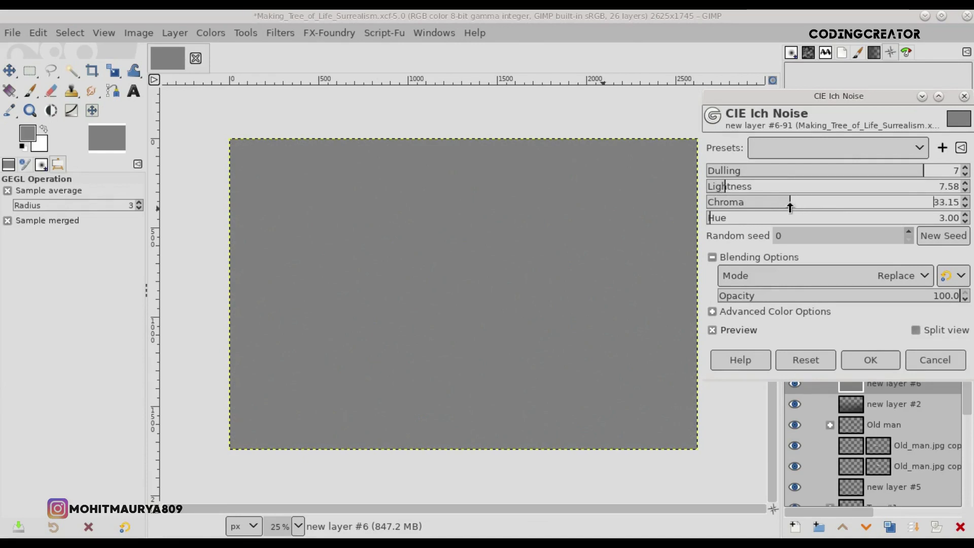
{"action": "left_click_drag", "start_coordinate": [718, 224], "coordinate": [710, 219]}
{"action": "left_click", "coordinate": [877, 361]}
- Set the noise layer to Overlay mode and toggle it to compare before and after
{"action": "left_click", "coordinate": [903, 333]}
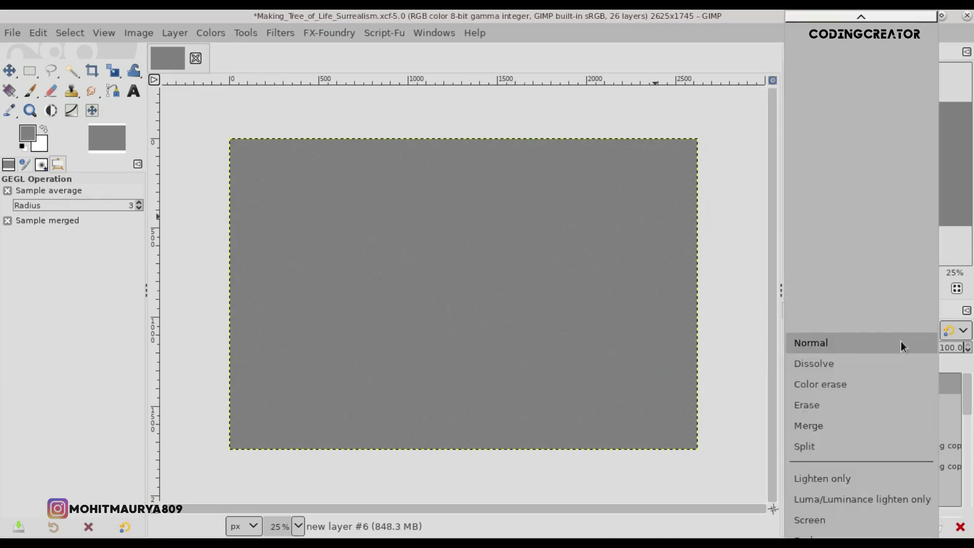
{"action": "left_click", "coordinate": [825, 365]}
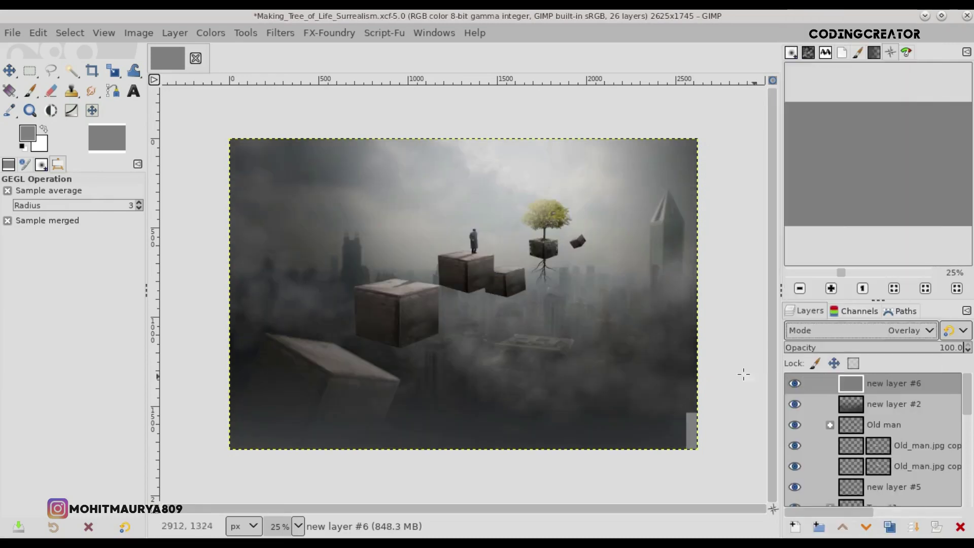
{"action": "left_click", "coordinate": [795, 386]}
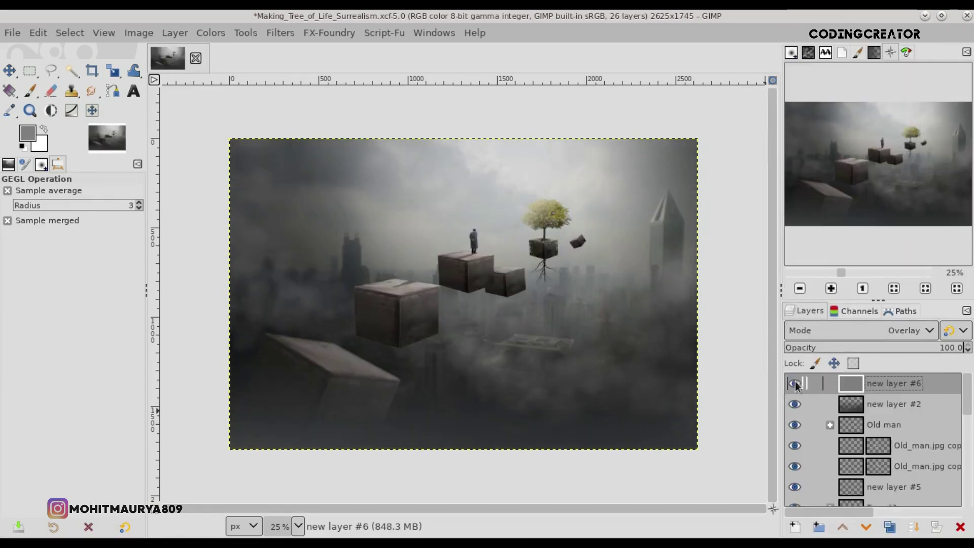
{"action": "scroll", "coordinate": [631, 217], "scroll_direction": "up", "scroll_amount": 6, "text": "ctrl"}
{"action": "left_click", "coordinate": [796, 384]}
{"action": "scroll", "coordinate": [681, 309], "scroll_direction": "down", "scroll_amount": 6, "text": "ctrl"}
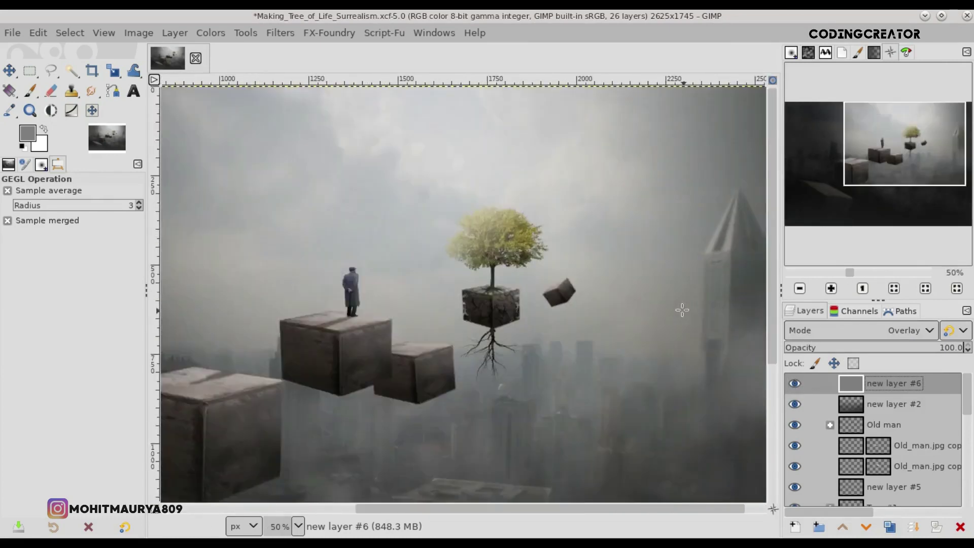
{"action": "right_click", "coordinate": [861, 385]}
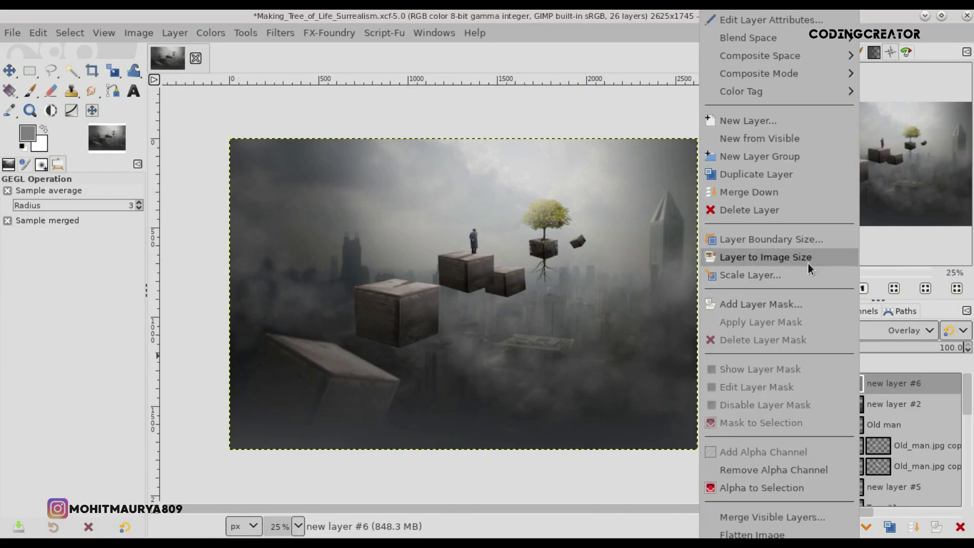
- Create a Visible layer and adjust the Red channel's black and white points in Levels
{"action": "left_click", "coordinate": [790, 141]}
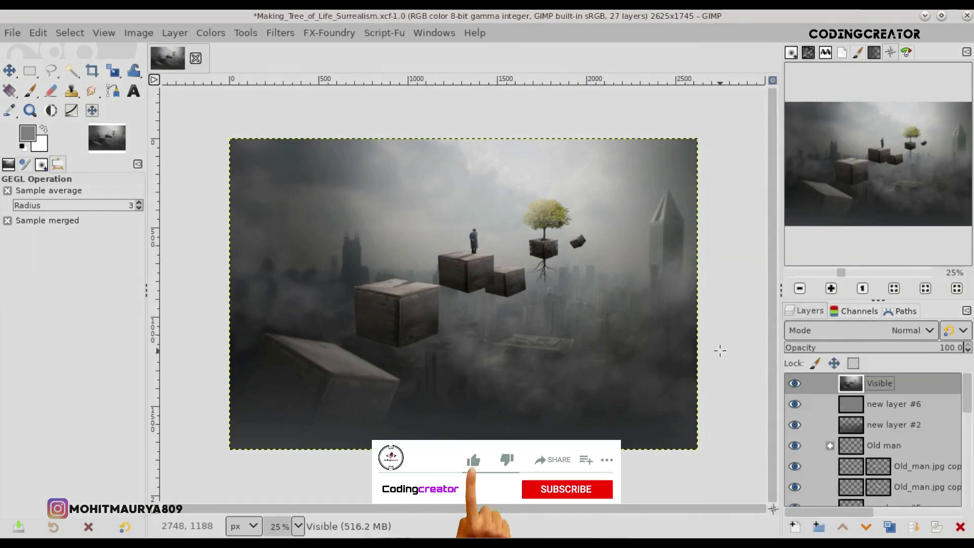
{"action": "left_click", "coordinate": [221, 34]}
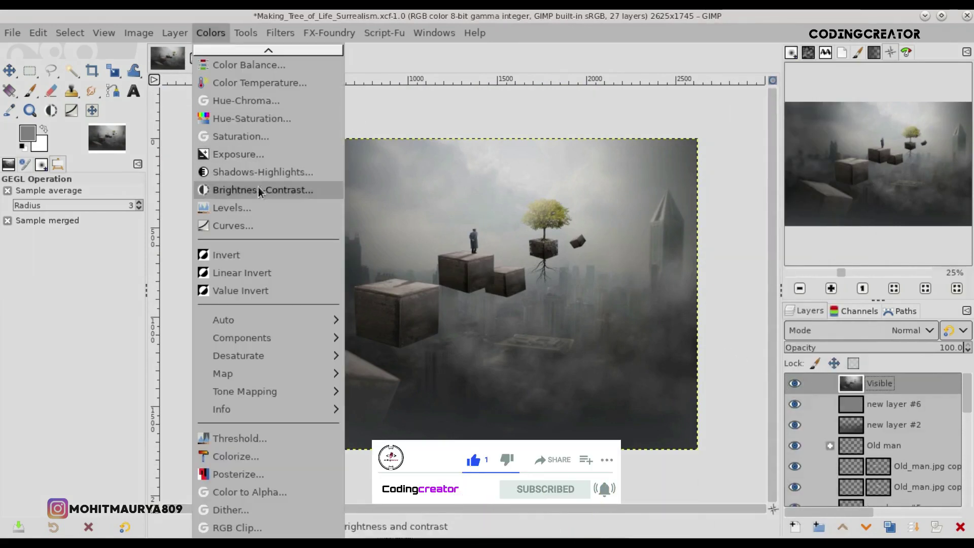
{"action": "left_click", "coordinate": [264, 208]}
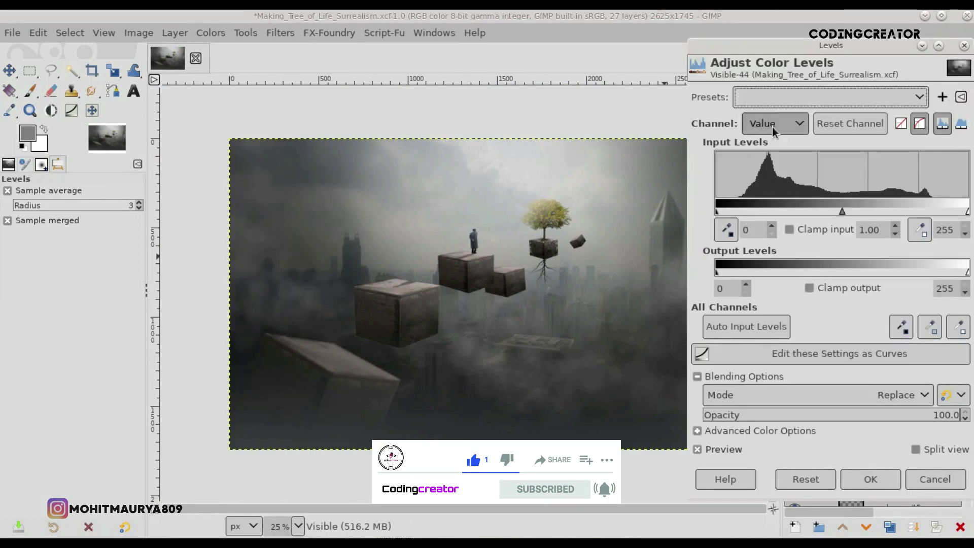
{"action": "left_click", "coordinate": [769, 123]}
{"action": "left_click", "coordinate": [773, 146]}
{"action": "left_click_drag", "start_coordinate": [720, 211], "coordinate": [741, 211]}
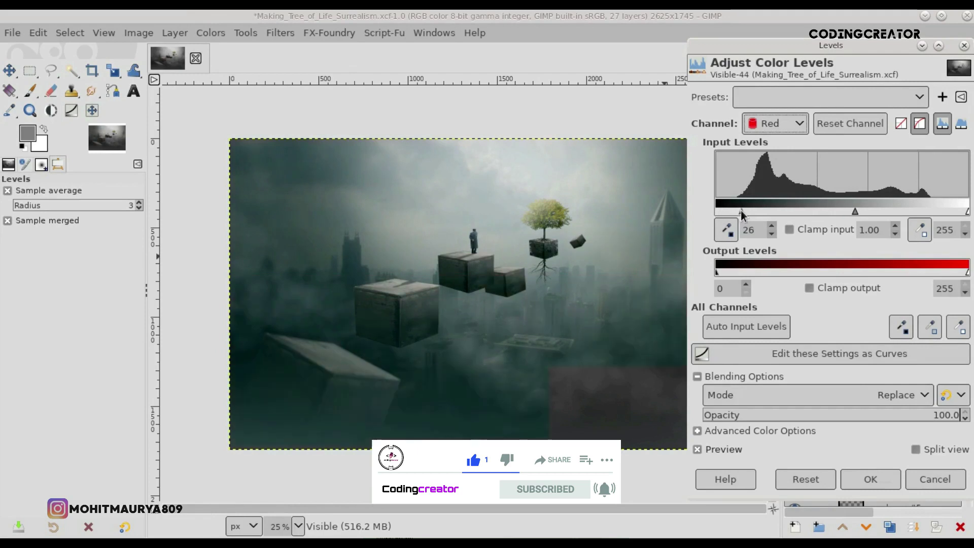
{"action": "left_click_drag", "start_coordinate": [966, 213], "coordinate": [927, 217]}
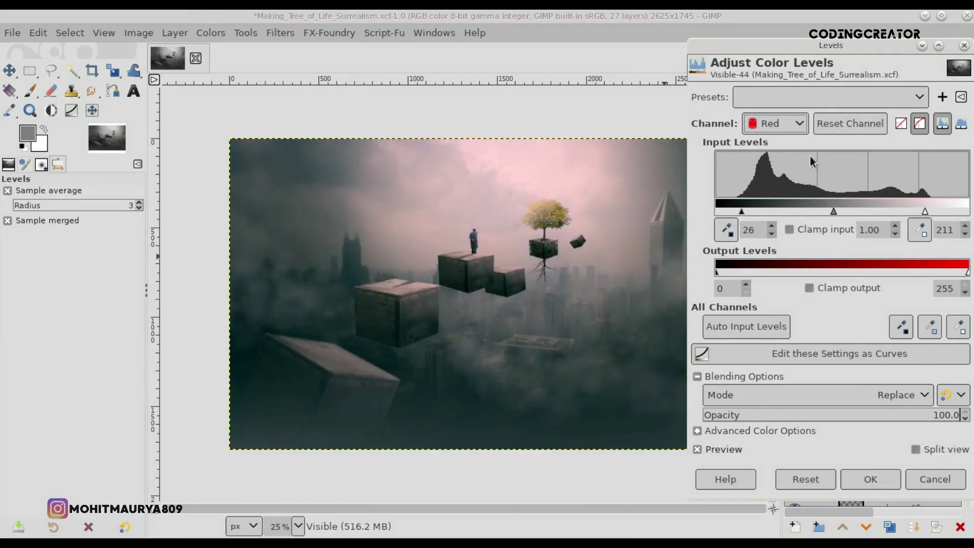
- Adjust the Green channel's black and white points in Levels
{"action": "left_click", "coordinate": [781, 123]}
{"action": "left_click", "coordinate": [787, 138]}
{"action": "left_click_drag", "start_coordinate": [724, 211], "coordinate": [742, 212]}
{"action": "left_click_drag", "start_coordinate": [967, 212], "coordinate": [924, 211]}
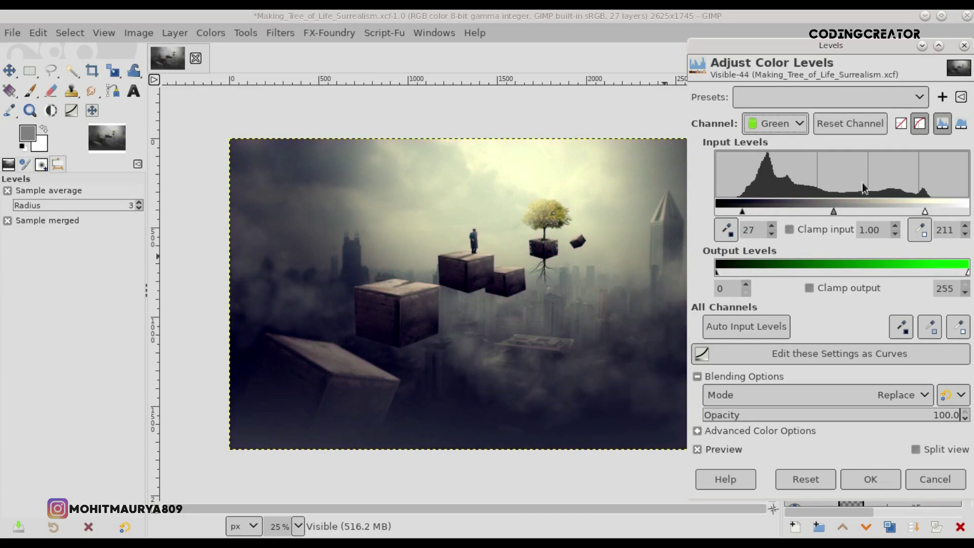
- Set the Blue channel white input to about 212, apply Levels, and save
{"action": "left_click", "coordinate": [789, 124]}
{"action": "left_click", "coordinate": [792, 145]}
{"action": "left_click_drag", "start_coordinate": [735, 207], "coordinate": [740, 208]}
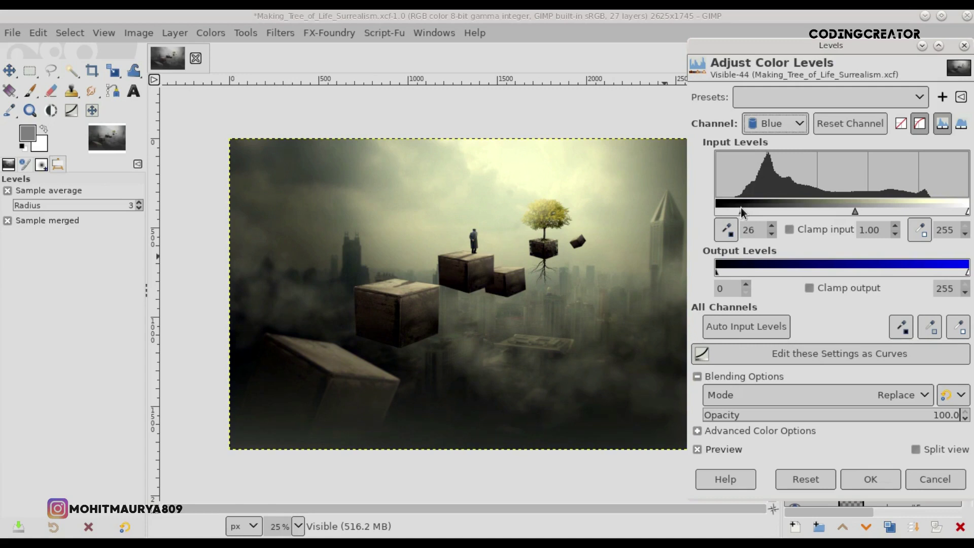
{"action": "left_click_drag", "start_coordinate": [942, 207], "coordinate": [925, 207]}
{"action": "left_click", "coordinate": [717, 448]}
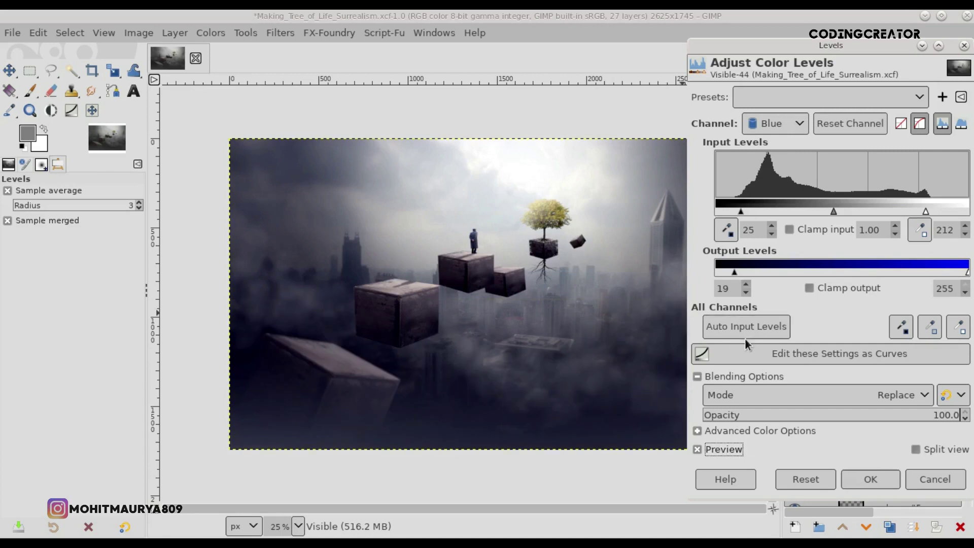
{"action": "left_click", "coordinate": [869, 479]}
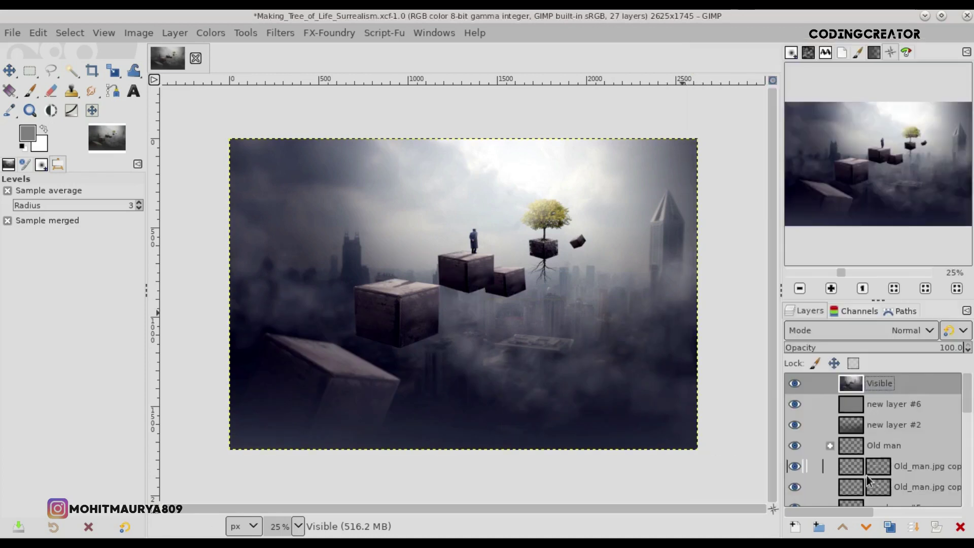
{"action": "key", "text": "ctrl+s"}
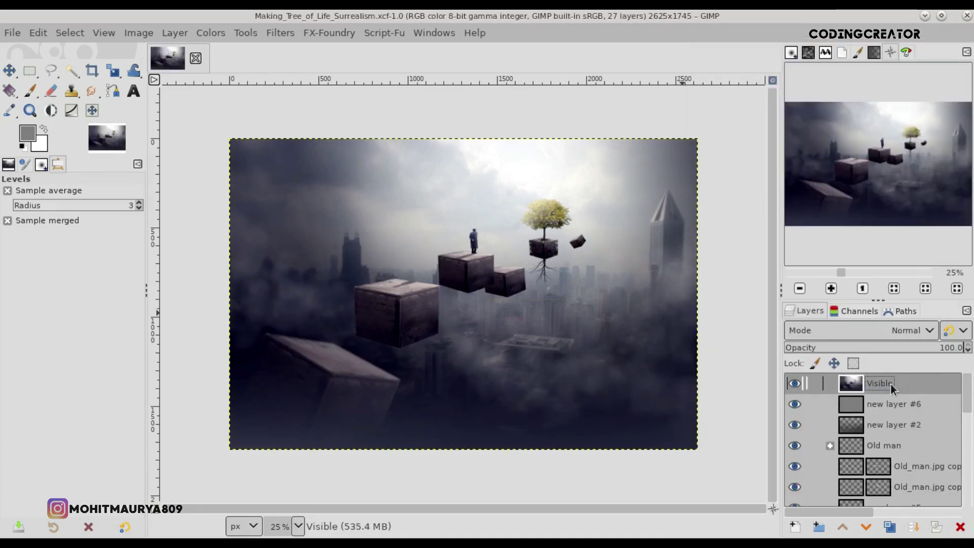
- Duplicate the Visible layer and set the copy's blend mode to Linear light
{"action": "left_click", "coordinate": [896, 527]}
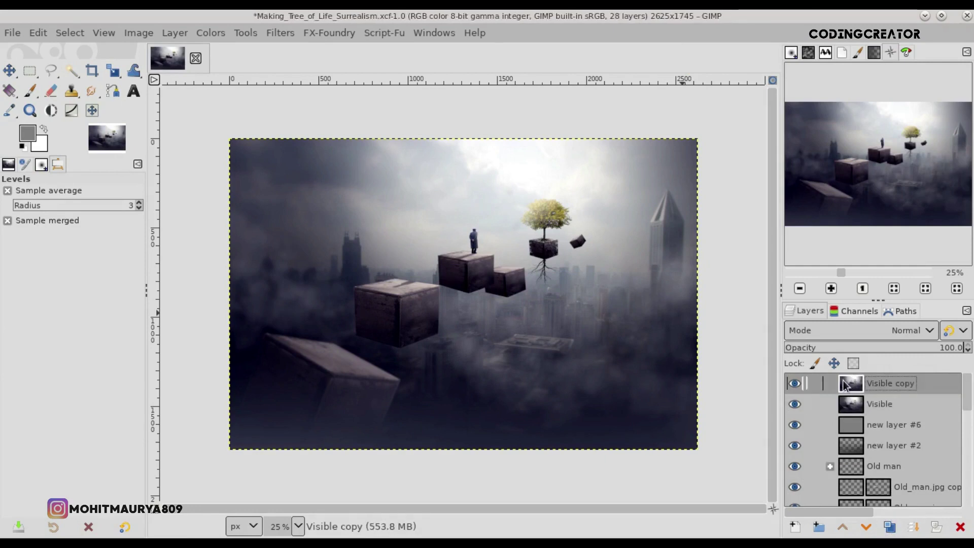
{"action": "left_click", "coordinate": [862, 330]}
{"action": "scroll", "coordinate": [863, 406], "scroll_direction": "down", "scroll_amount": 5}
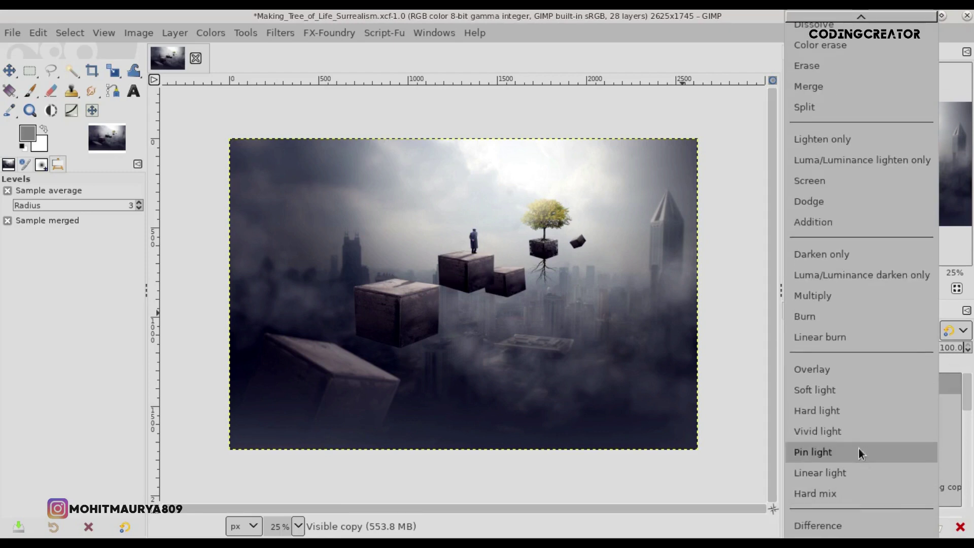
{"action": "left_click", "coordinate": [851, 470]}
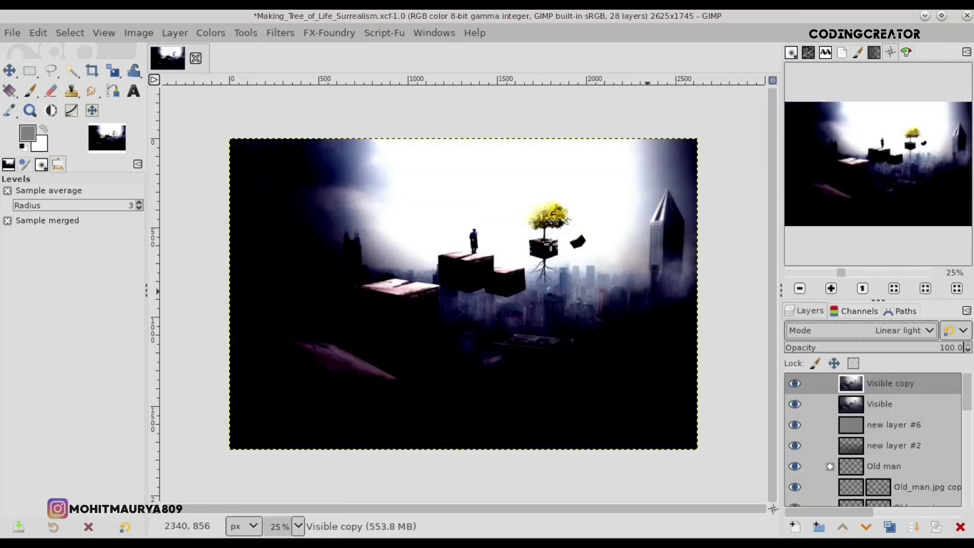
- Apply a High Pass filter to the copy with Std. Dev. 1.0 and Contrast 0.056
{"action": "left_click", "coordinate": [278, 34]}
{"action": "mouse_move", "coordinate": [302, 154]}
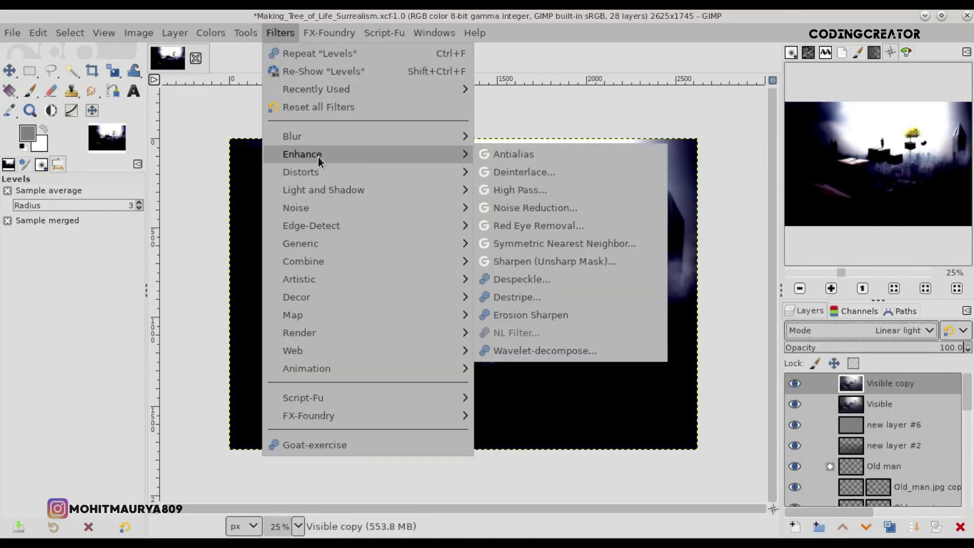
{"action": "left_click", "coordinate": [519, 191]}
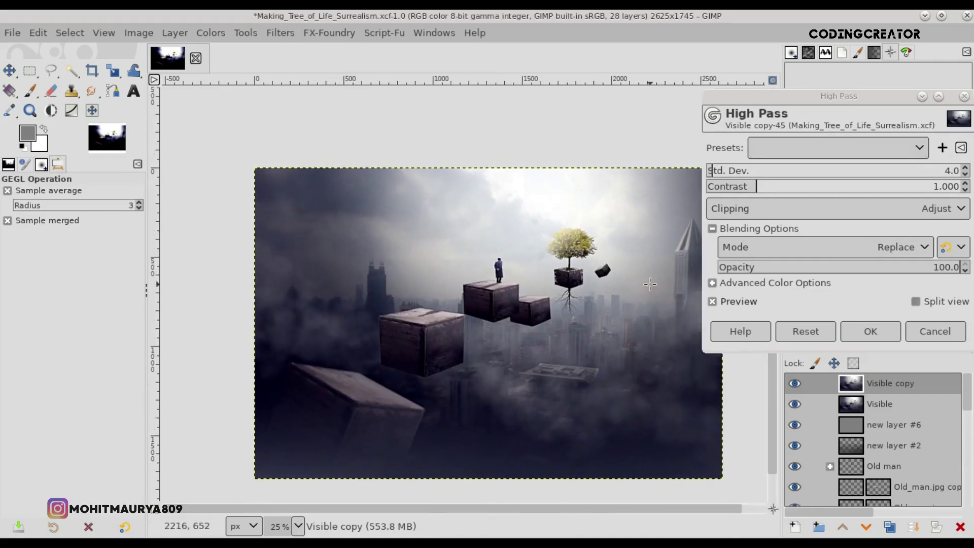
{"action": "key", "text": "1"}
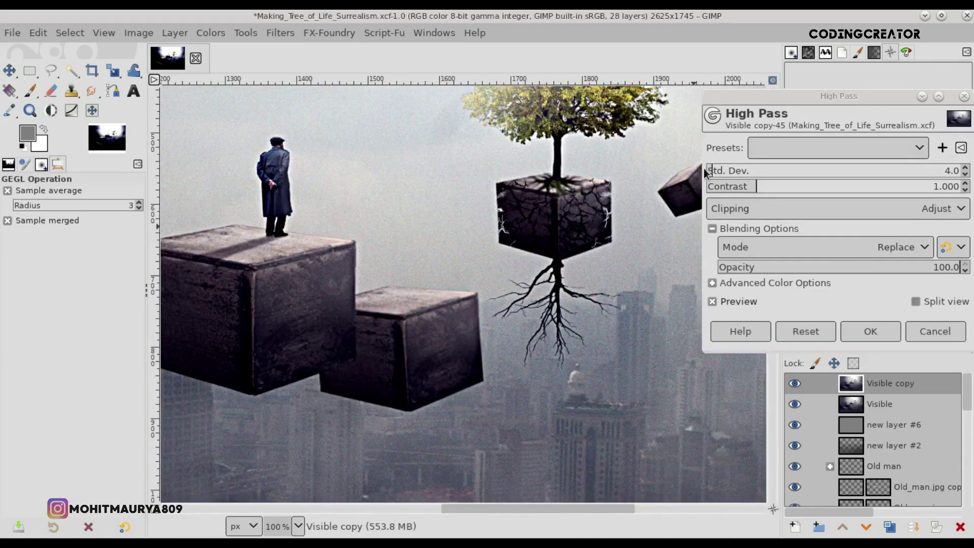
{"action": "left_click_drag", "start_coordinate": [704, 168], "coordinate": [710, 175]}
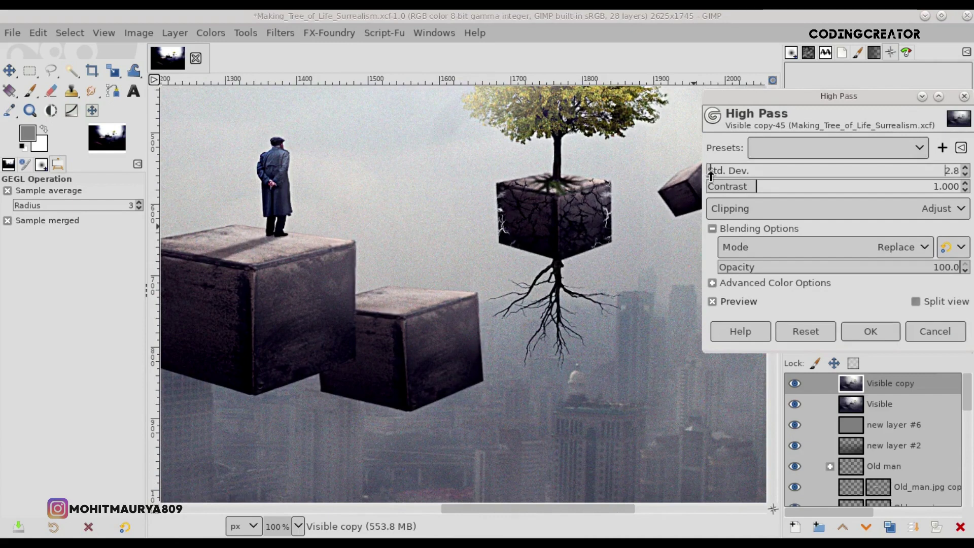
{"action": "left_click", "coordinate": [724, 188]}
{"action": "left_click_drag", "start_coordinate": [721, 192], "coordinate": [709, 187]}
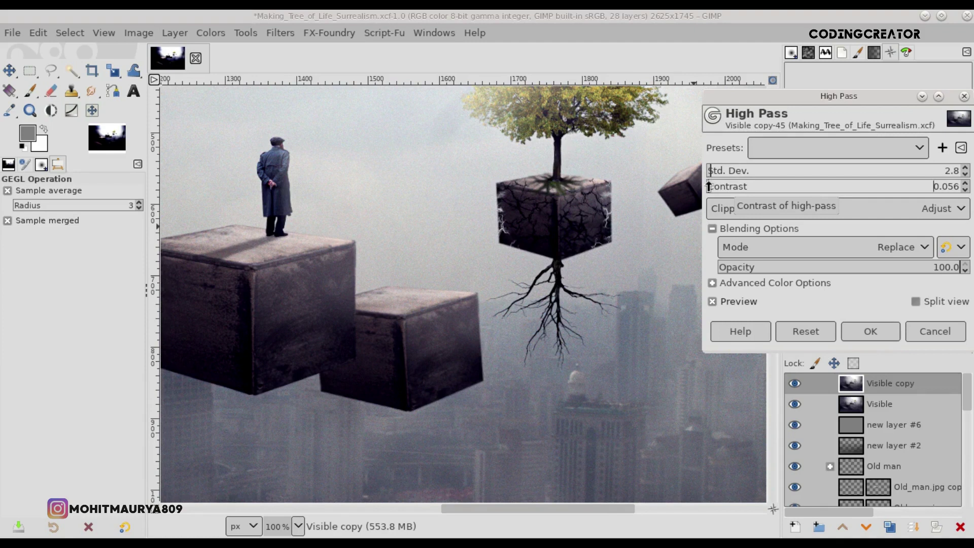
{"action": "left_click", "coordinate": [726, 303]}
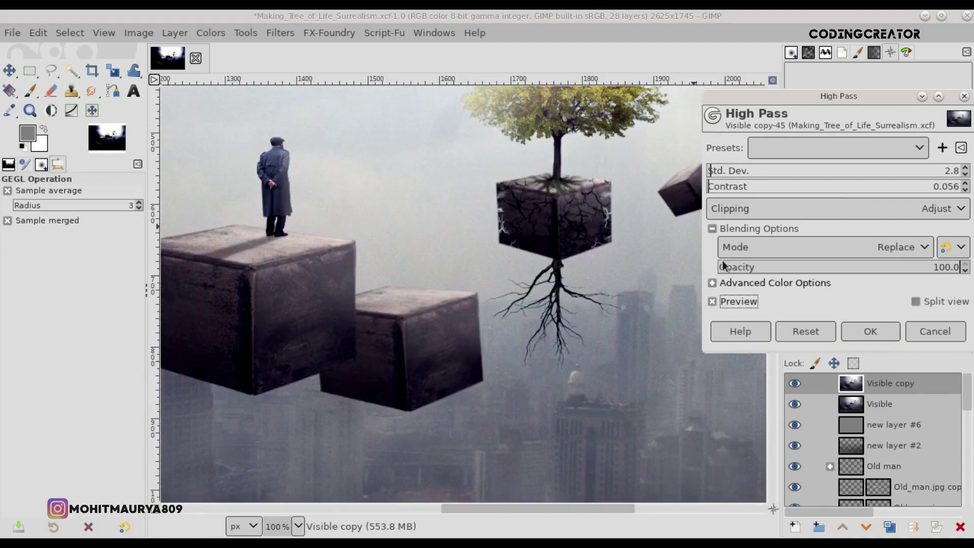
{"action": "left_click", "coordinate": [967, 176]}
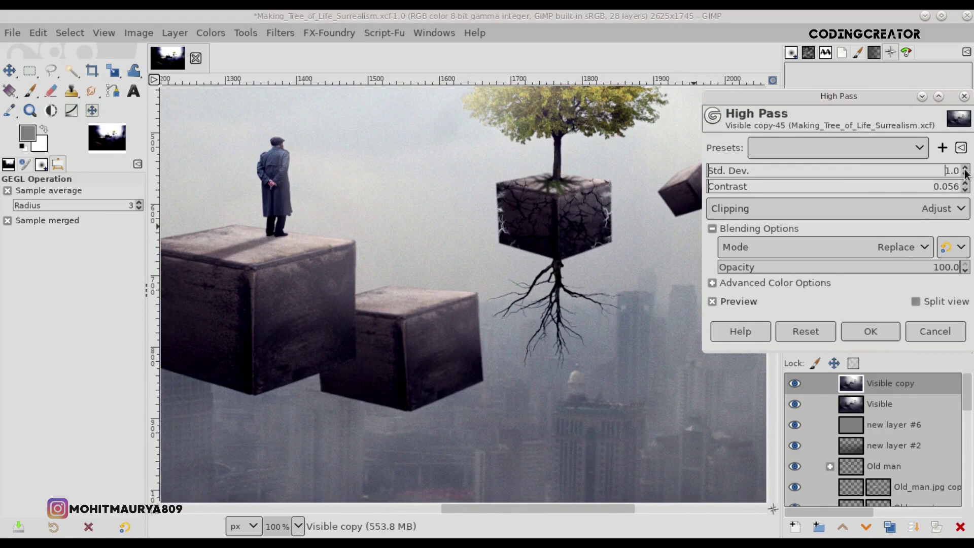
{"action": "left_click", "coordinate": [966, 176]}
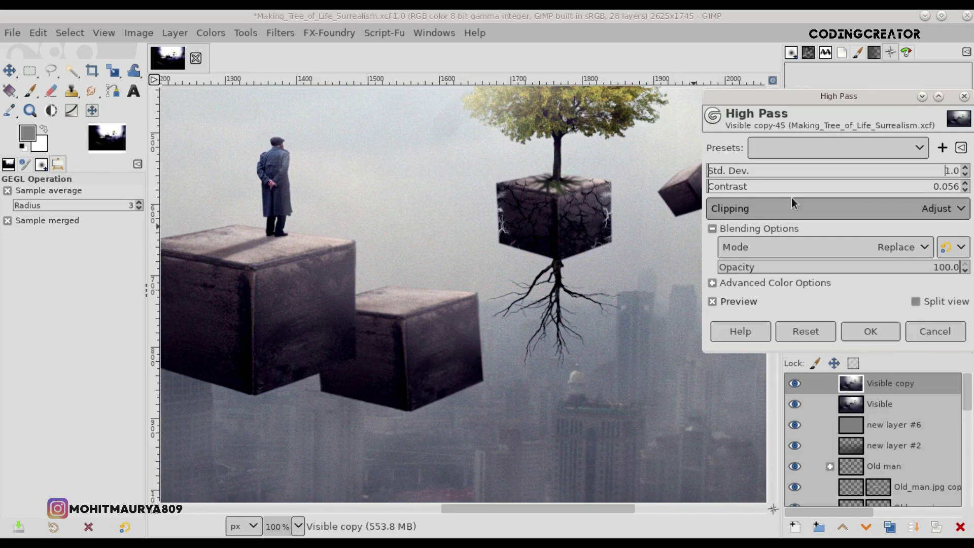
{"action": "left_click", "coordinate": [748, 303]}
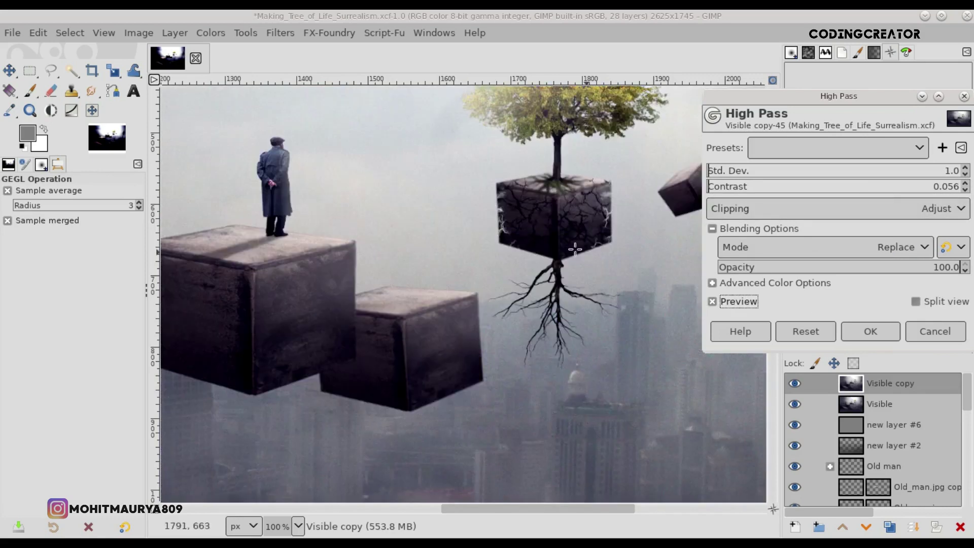
{"action": "left_click", "coordinate": [870, 332]}
{"action": "scroll", "coordinate": [628, 320], "scroll_direction": "down", "scroll_amount": 2}
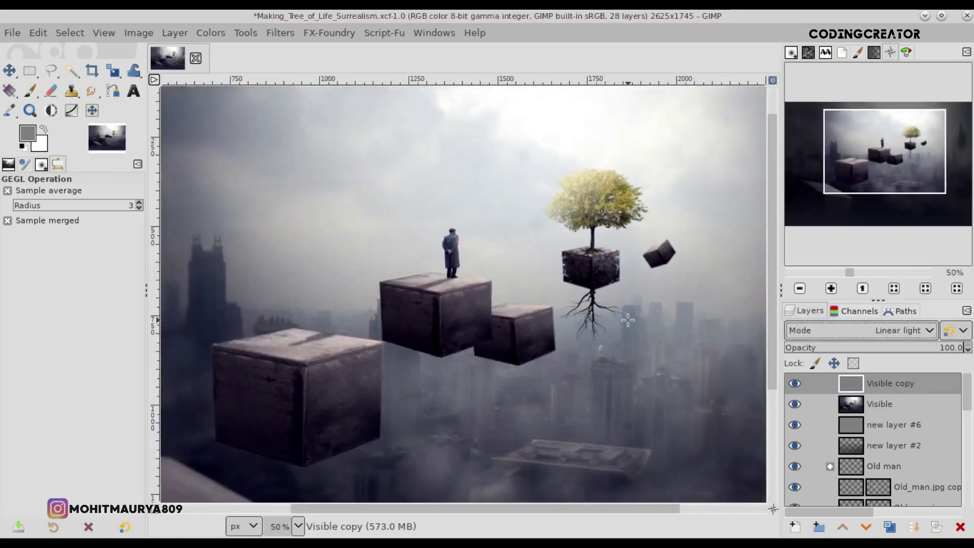
{"action": "scroll", "coordinate": [628, 320], "scroll_direction": "down", "scroll_amount": 2}
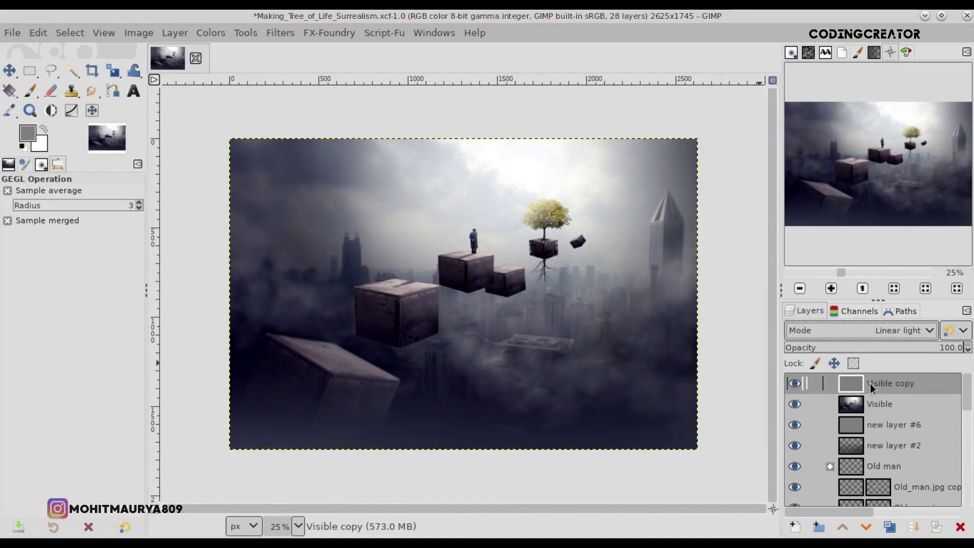
- Add a new transparent layer and load the Paintbrush with the 'mm creation' brush in black
{"action": "left_click", "coordinate": [794, 528]}
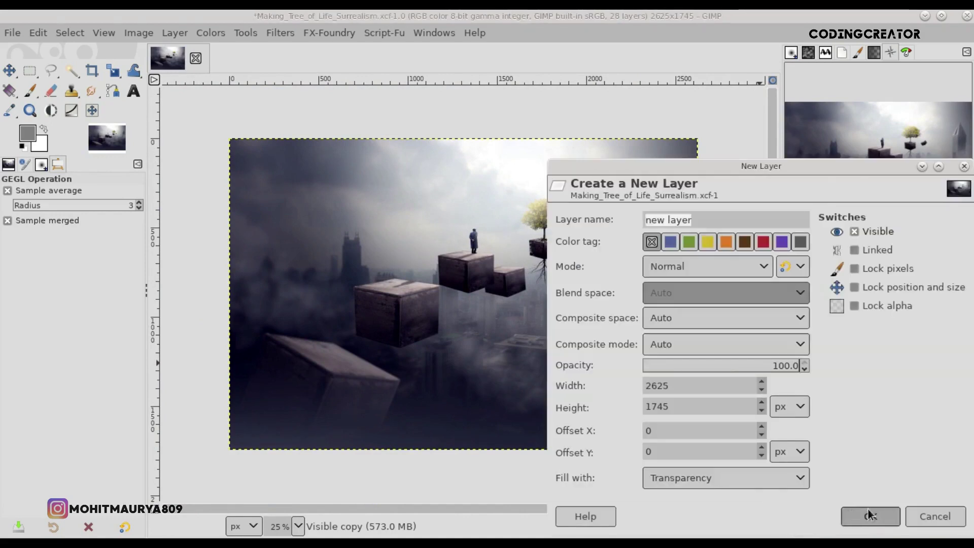
{"action": "left_click", "coordinate": [870, 517]}
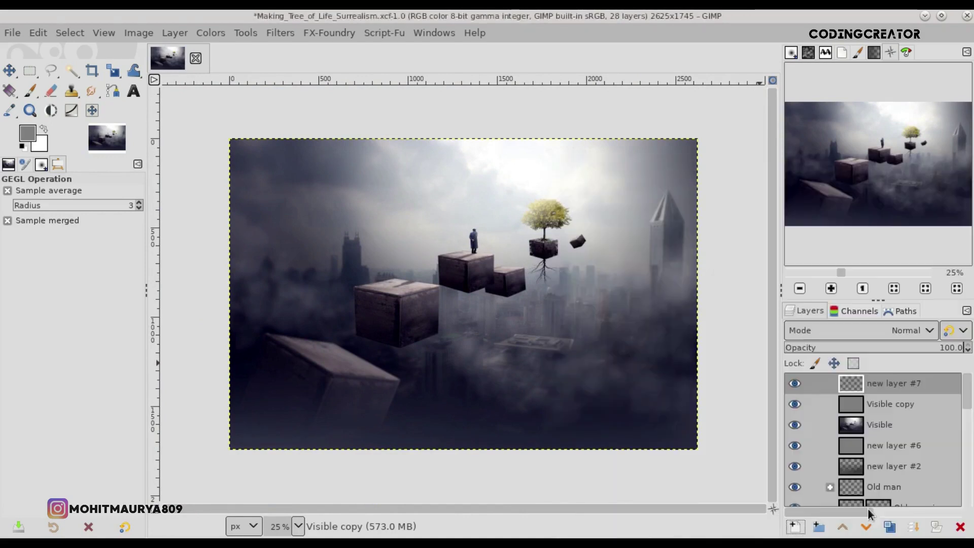
{"action": "left_click", "coordinate": [38, 95]}
{"action": "left_click", "coordinate": [23, 146]}
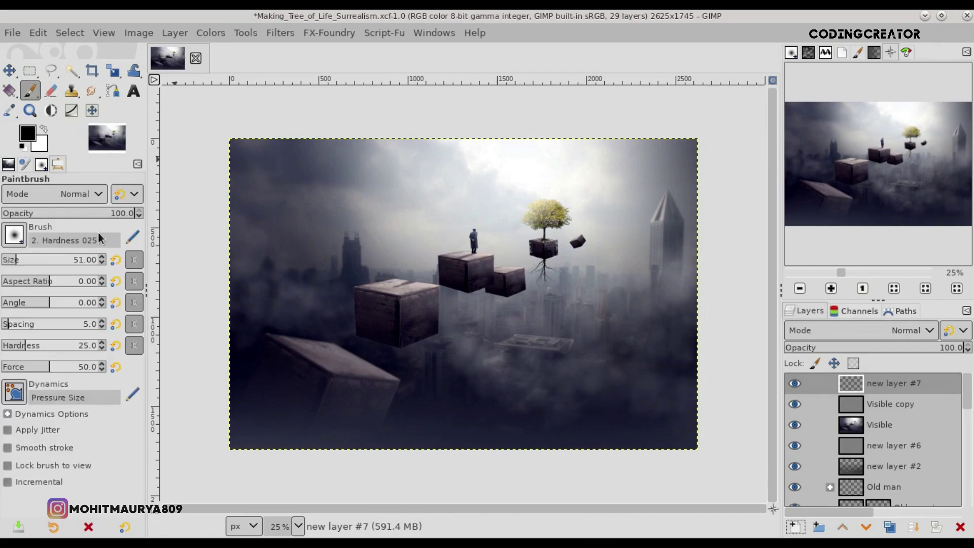
{"action": "left_click", "coordinate": [28, 239]}
{"action": "type", "text": "mm creation"}
{"action": "key", "text": "Return"}
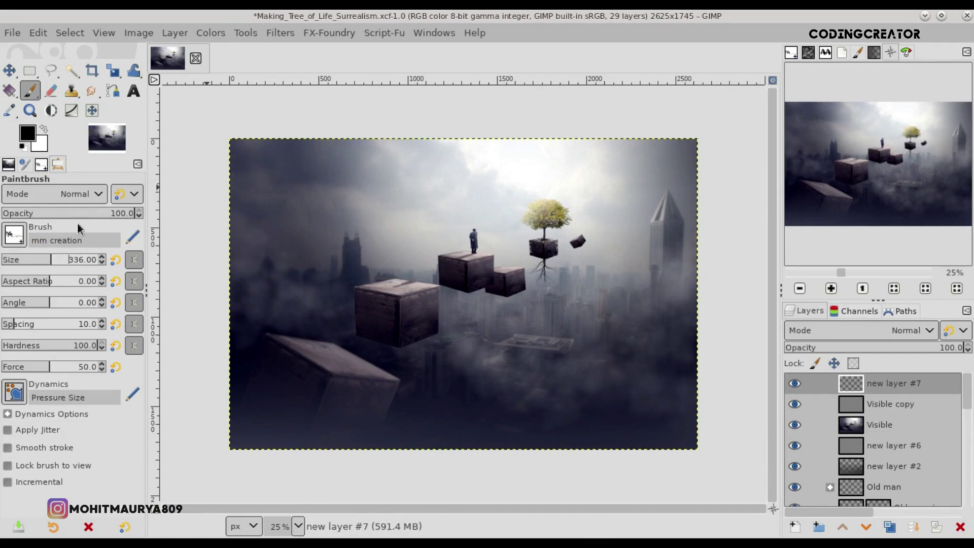
- Stamp the mm creation watermark top-left, run Alpha to Selection, then Select None
{"action": "left_click", "coordinate": [260, 156]}
{"action": "right_click", "coordinate": [862, 391]}
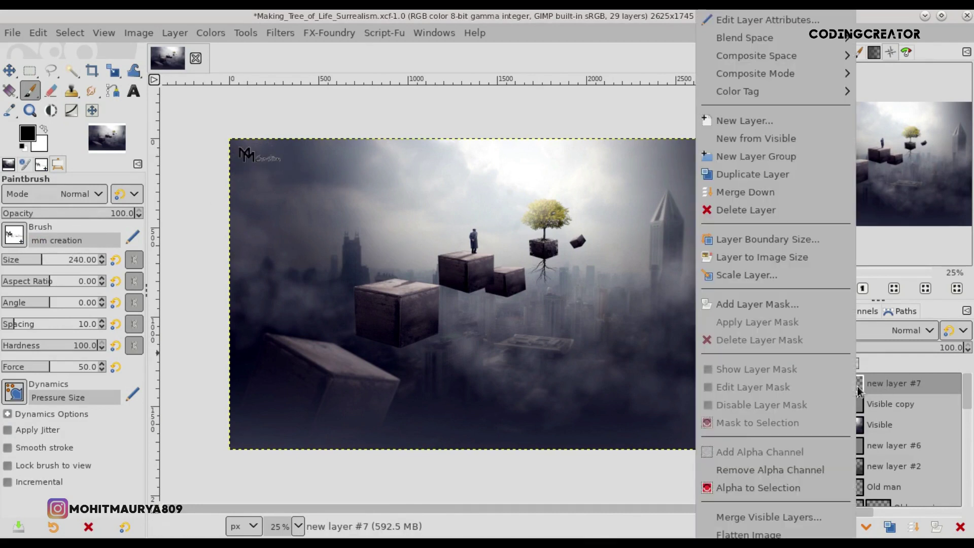
{"action": "left_click", "coordinate": [759, 488]}
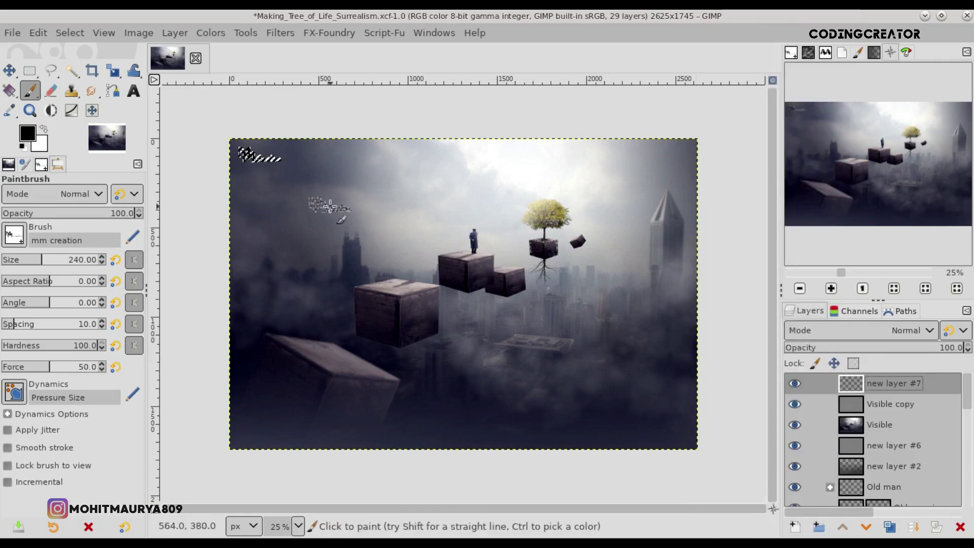
{"action": "key", "text": "m"}
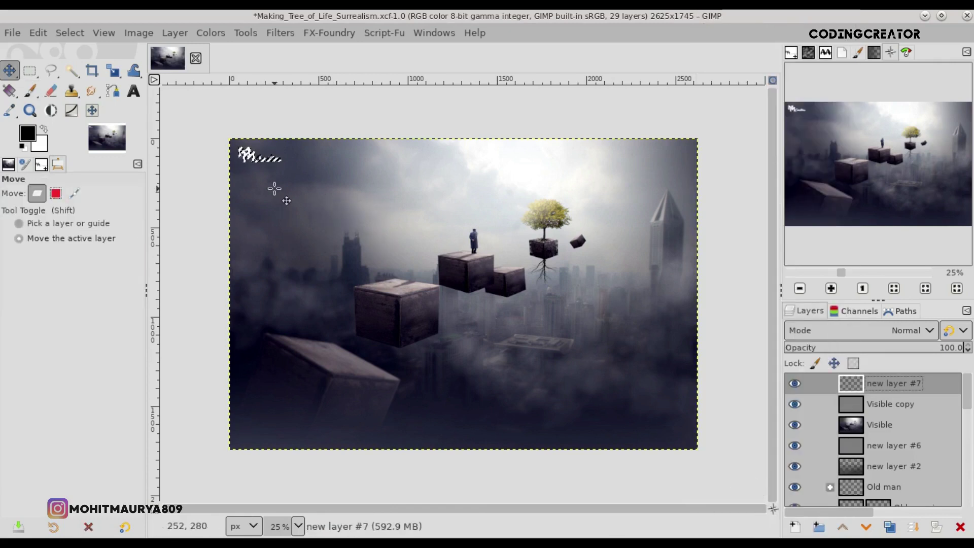
{"action": "left_click", "coordinate": [75, 32]}
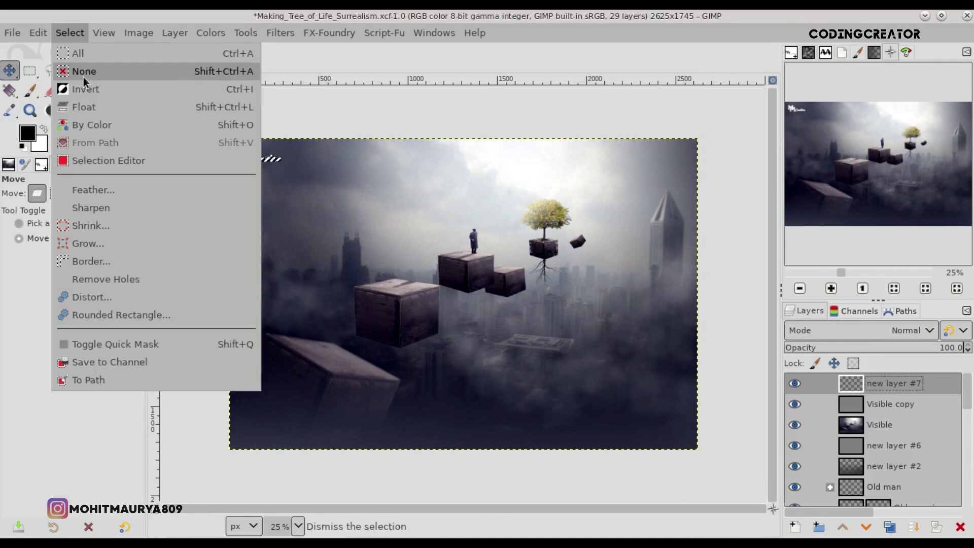
{"action": "left_click", "coordinate": [83, 78]}
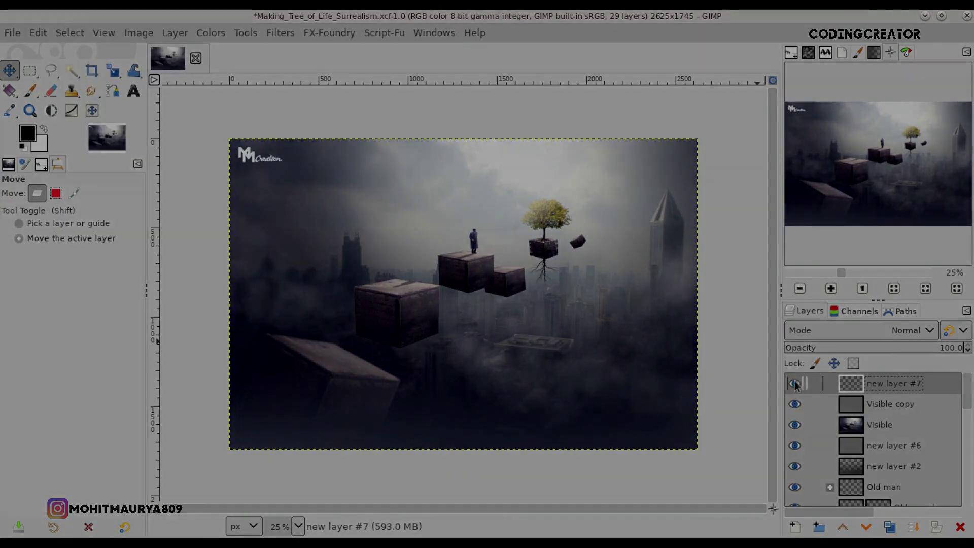